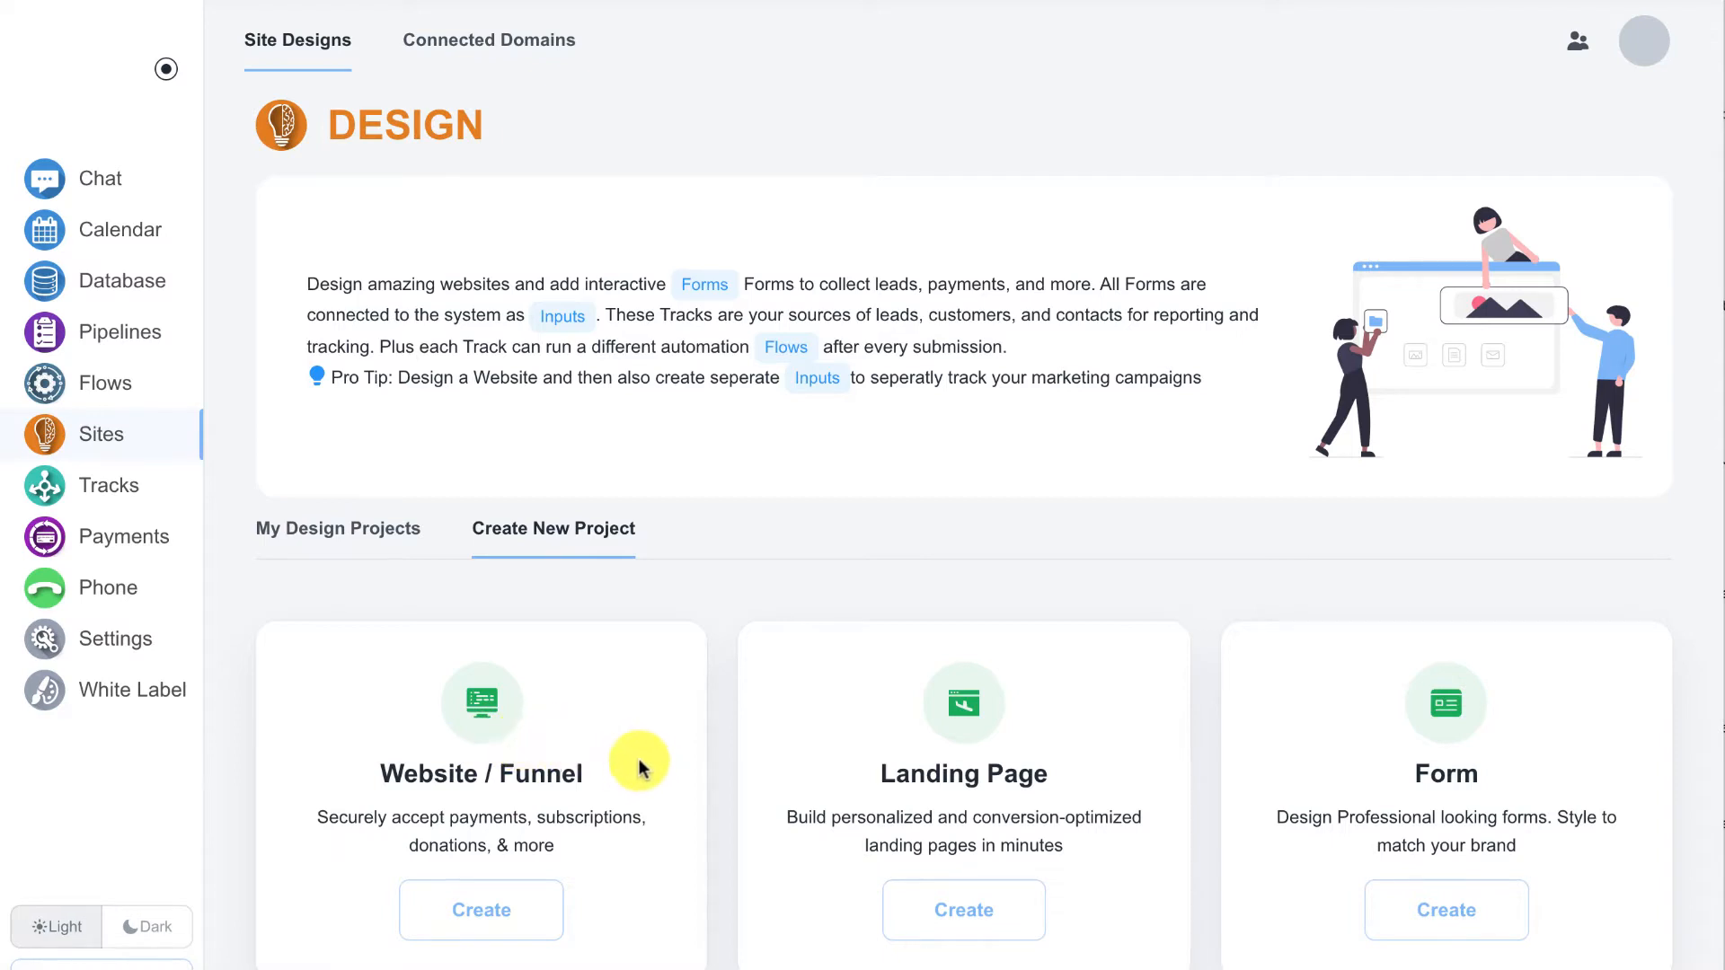
# Step: Create a new Website / Funnel project with the site name "New Site"
pyautogui.click(482, 910)
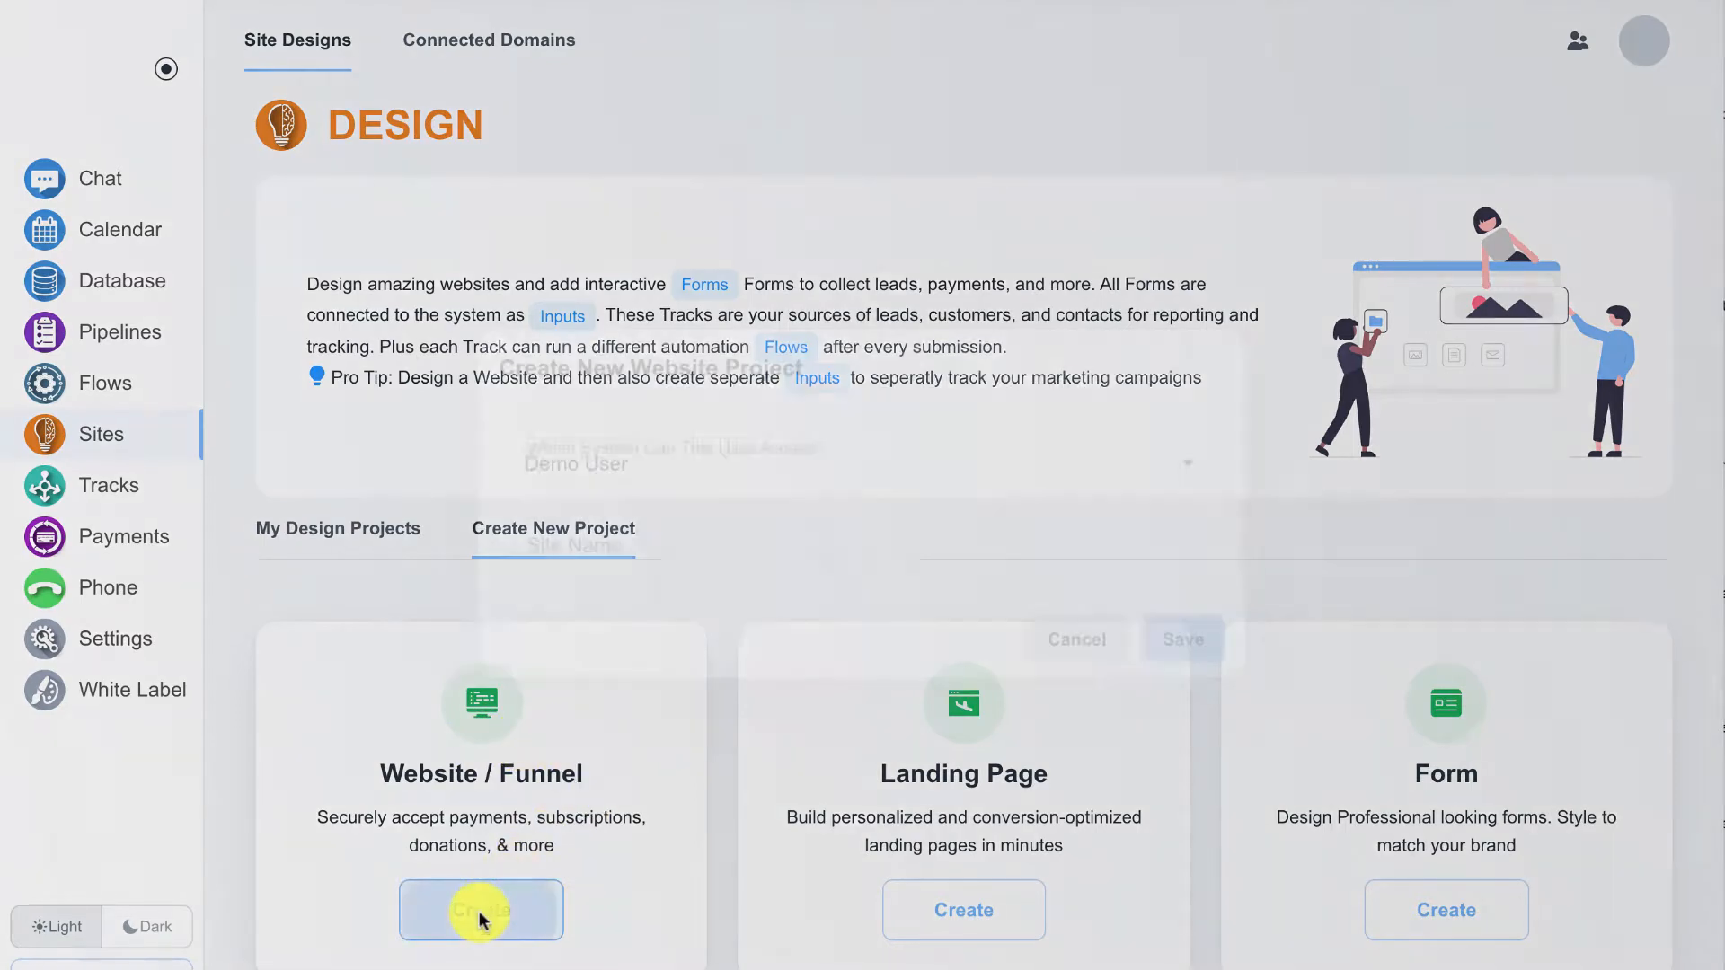
pyautogui.click(712, 545)
pyautogui.write('New Site')
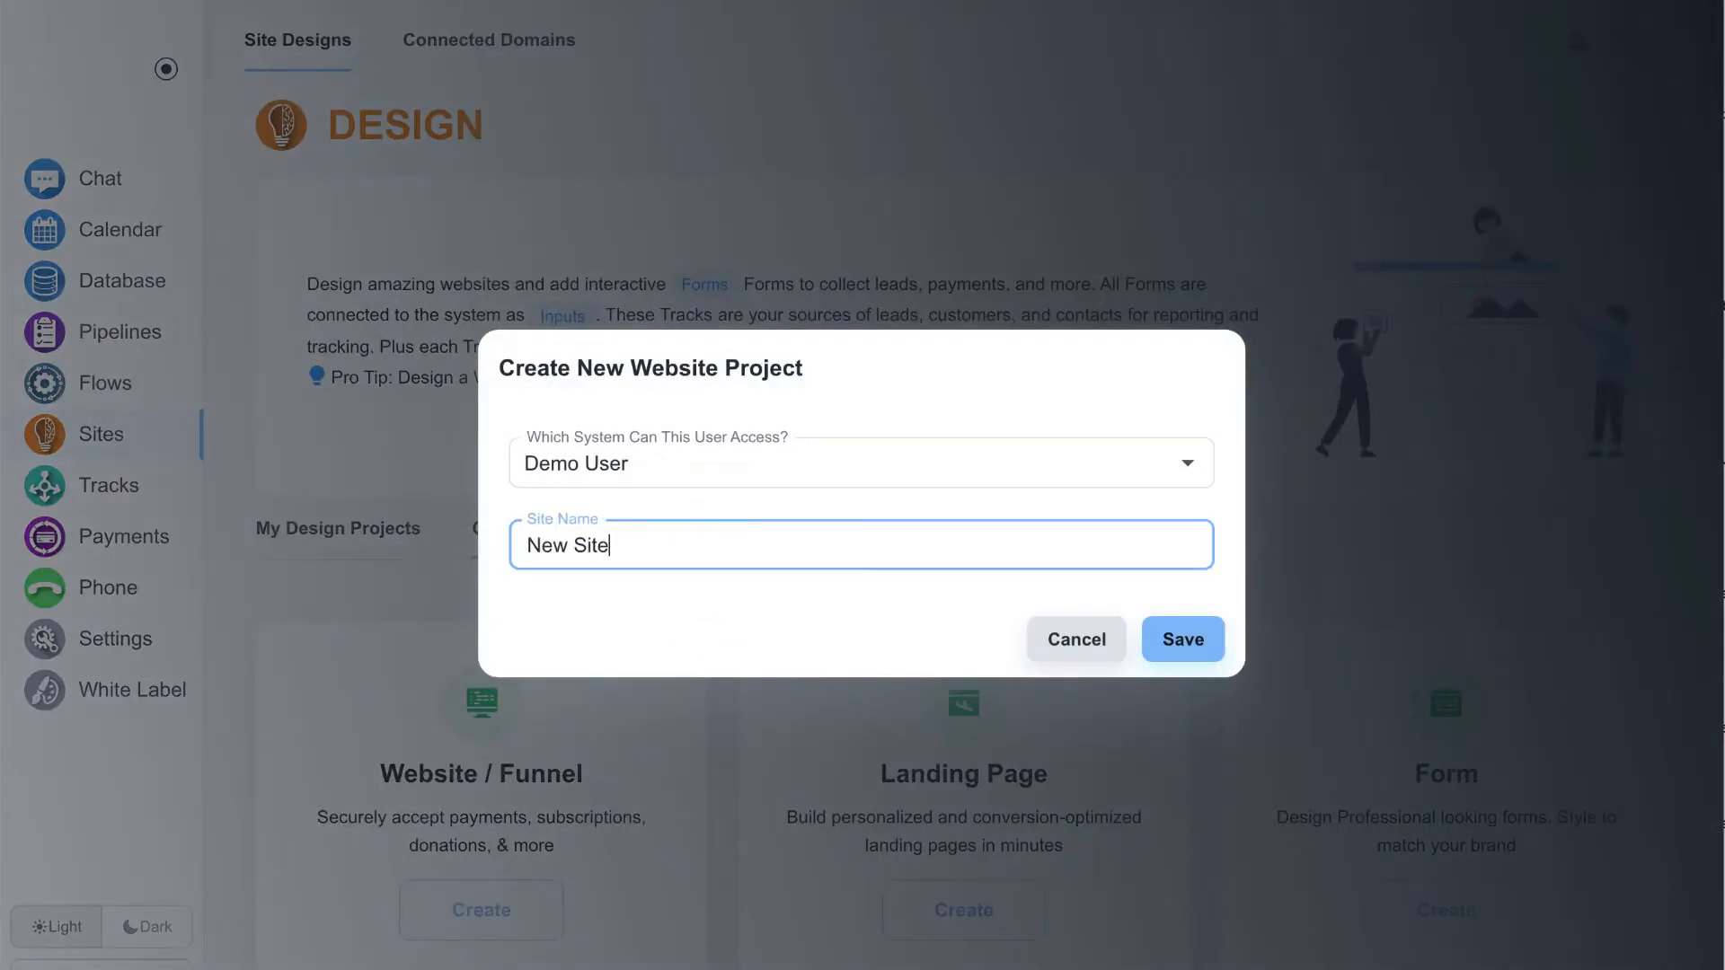
pyautogui.press('Return')
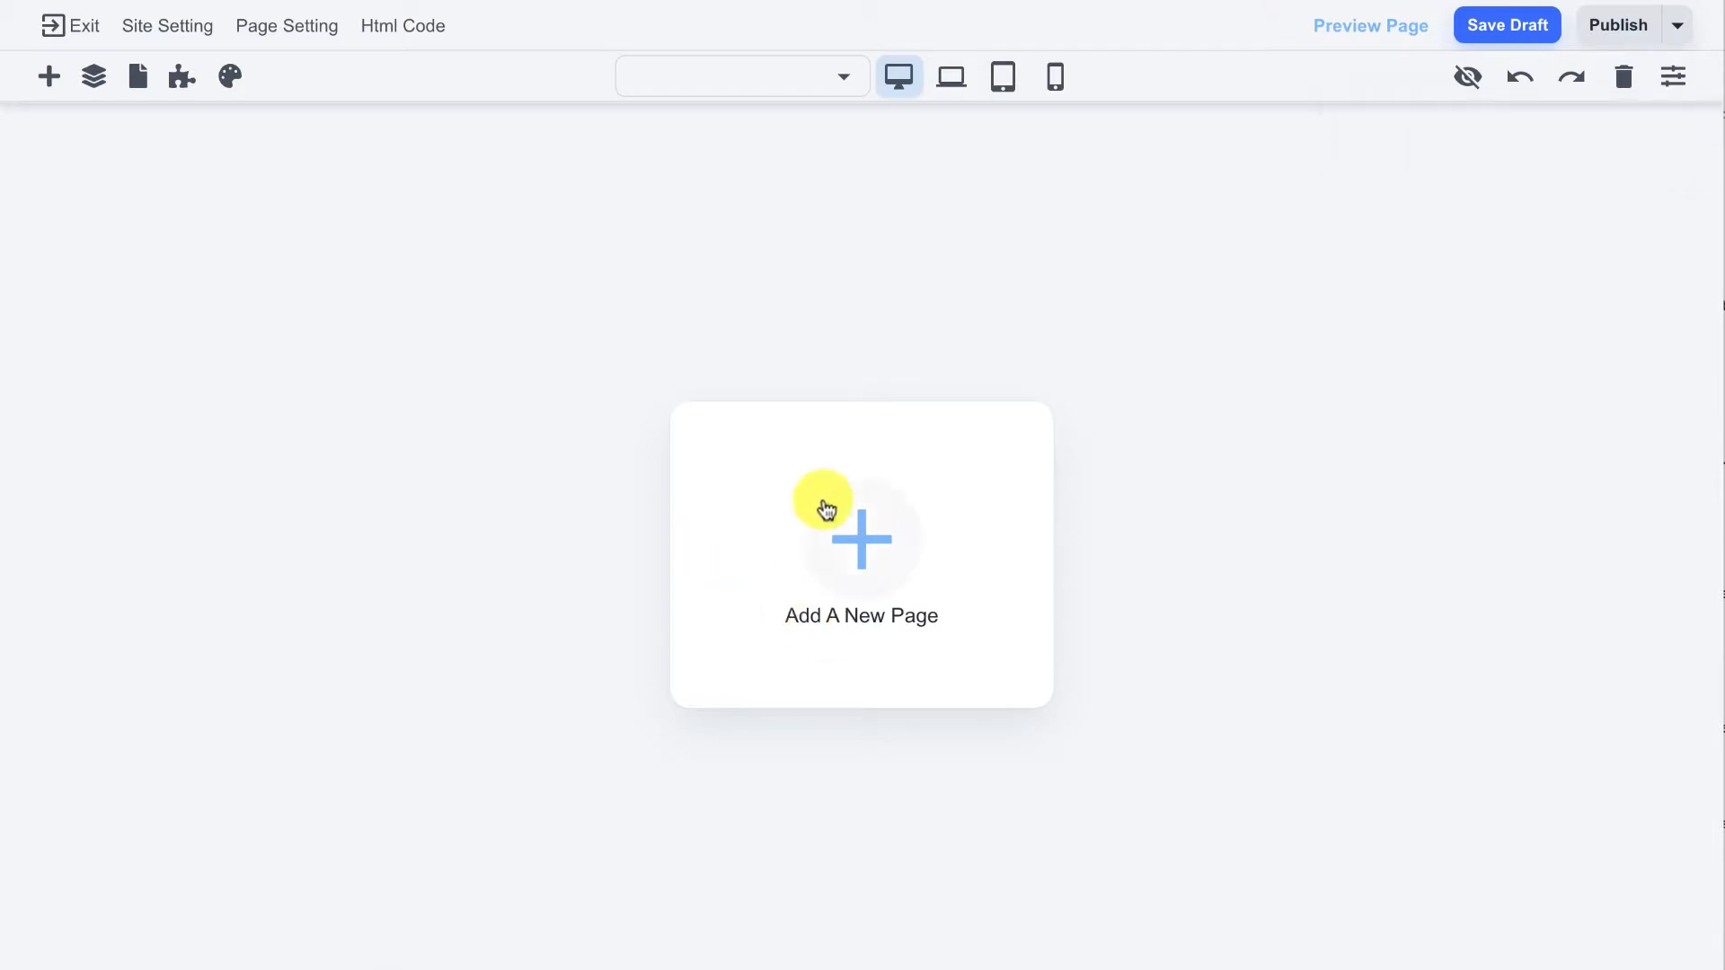
# Step: Add an empty page to the site and delete its default welcome text
pyautogui.click(859, 541)
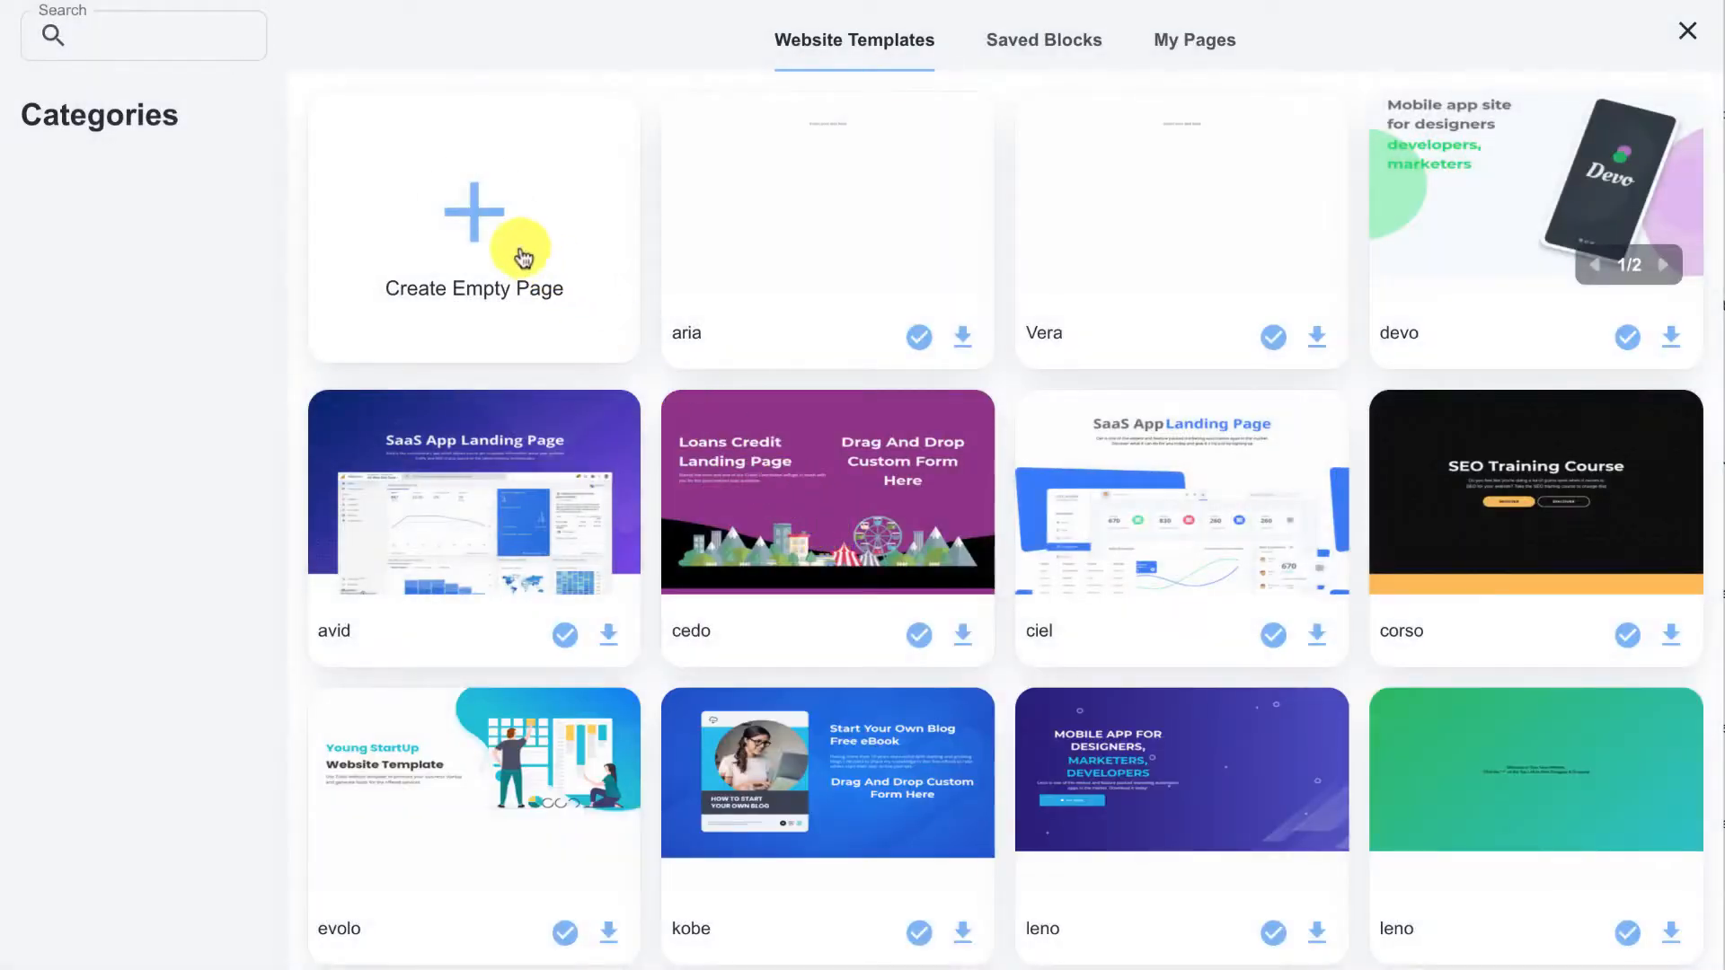
pyautogui.click(470, 202)
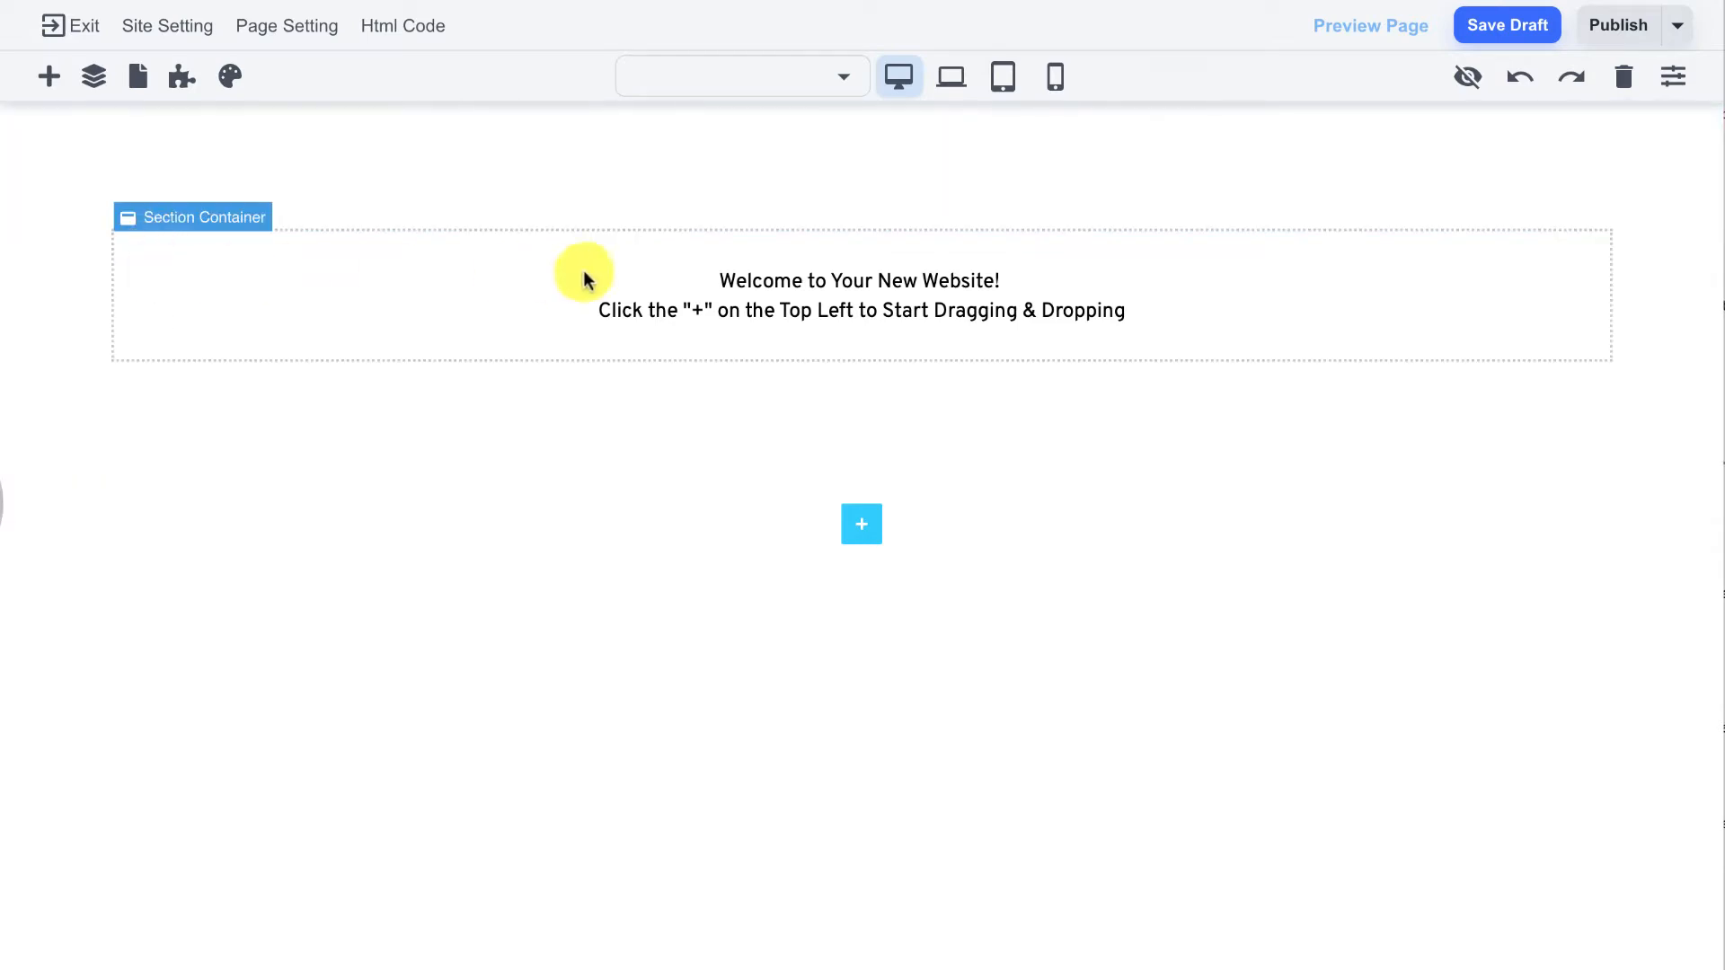
pyautogui.click(710, 284)
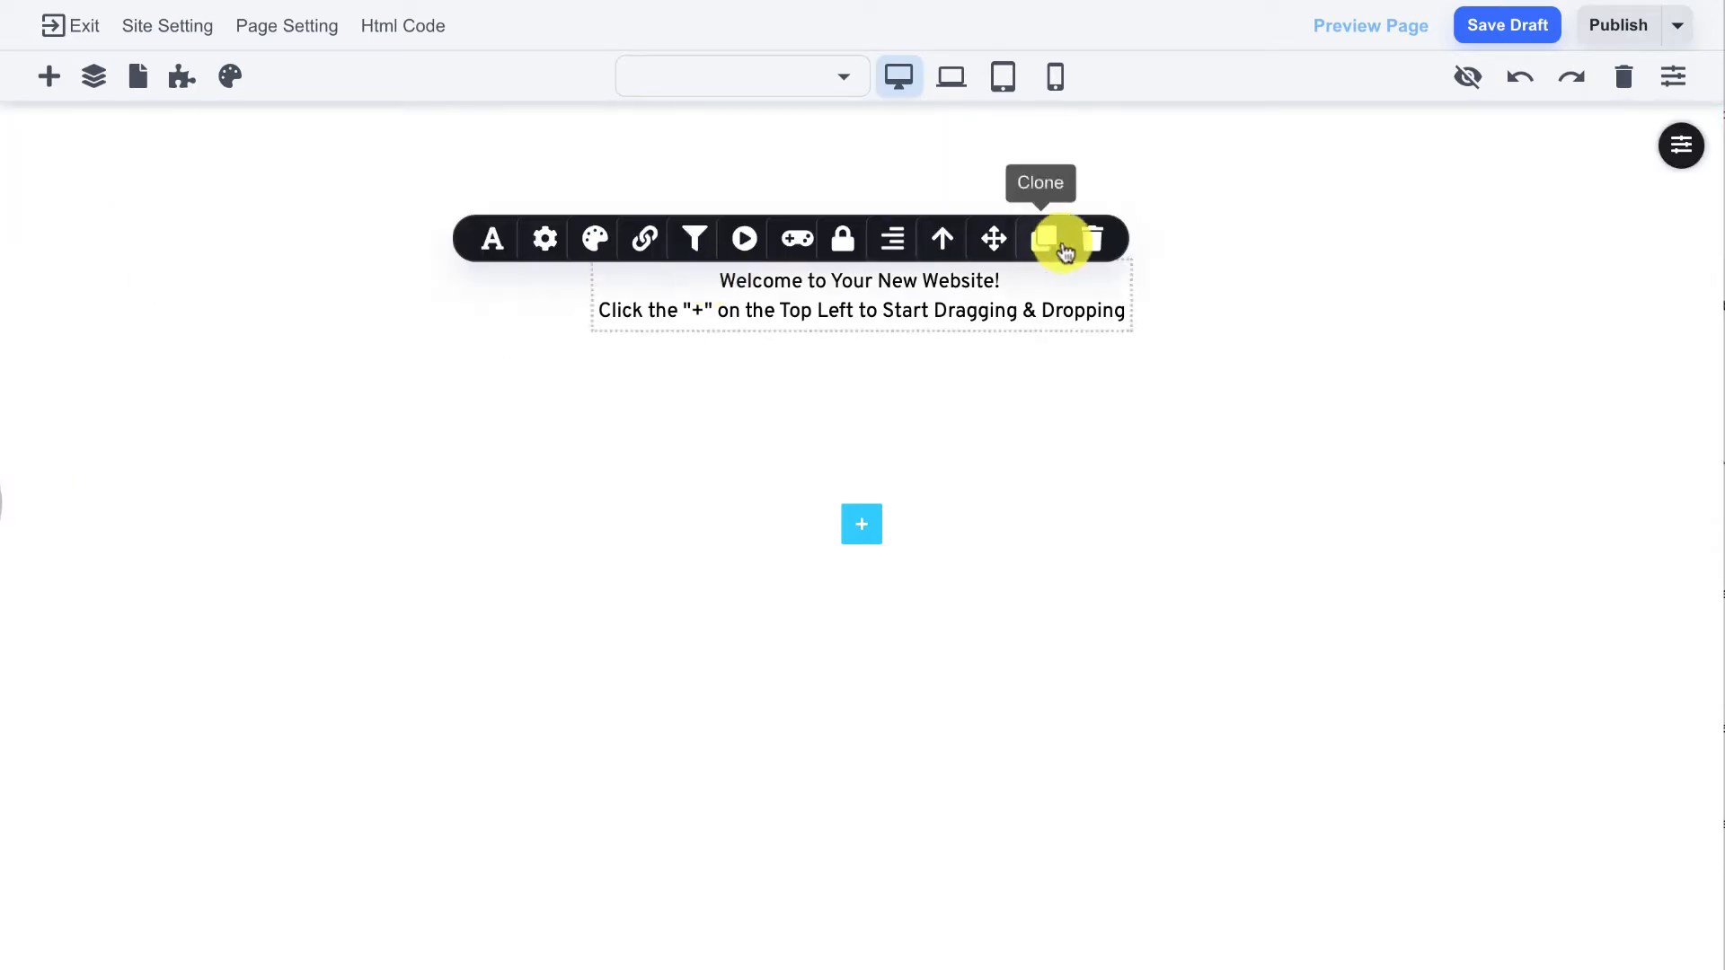
pyautogui.click(1092, 240)
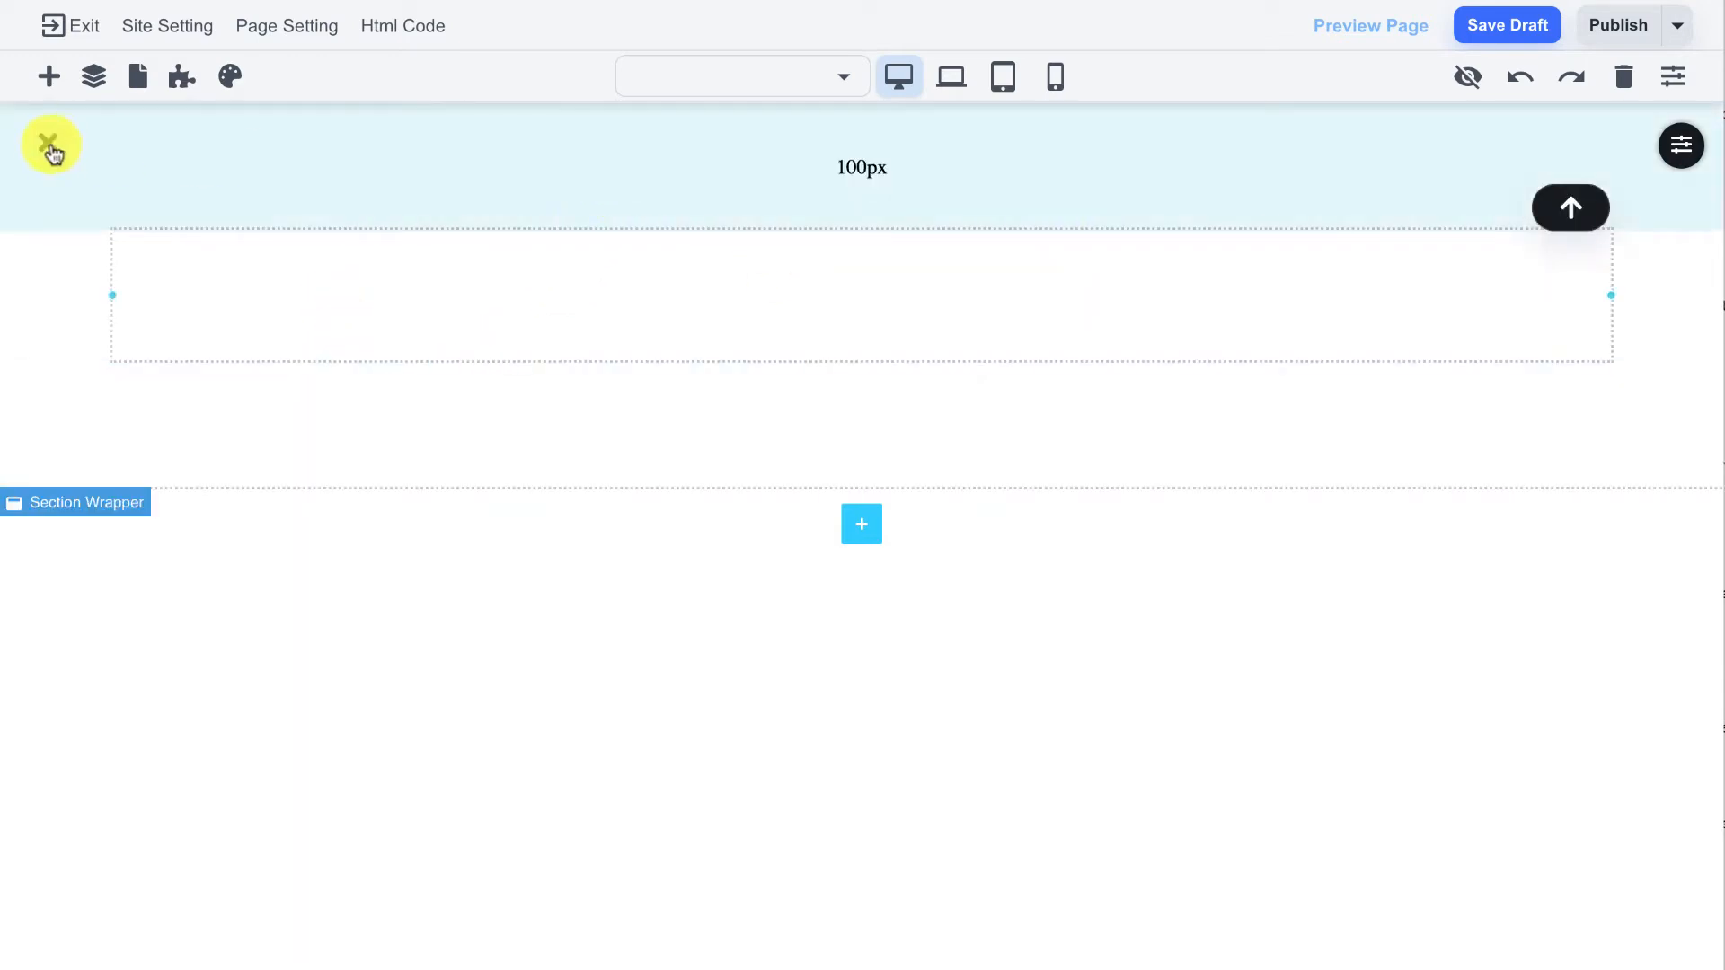
pyautogui.moveTo(732, 171)
pyautogui.mouseDown()
pyautogui.moveTo(735, 229)
pyautogui.moveTo(750, 170)
pyautogui.mouseUp()
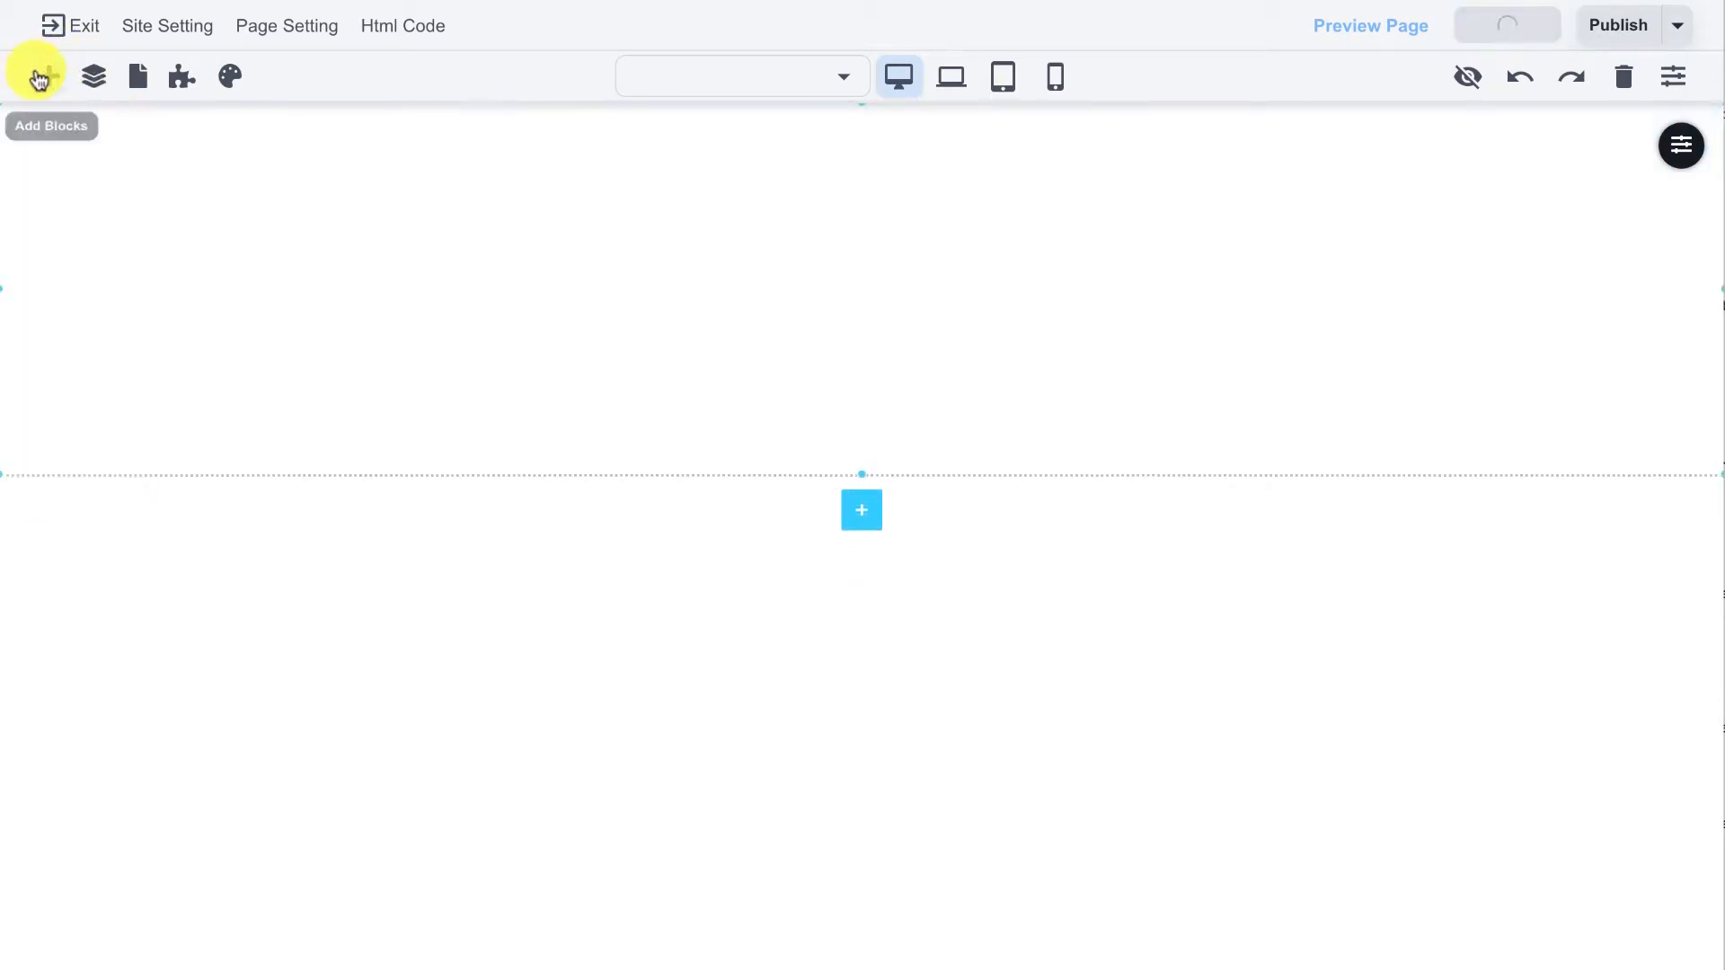
# Step: Add an Icon element to the empty section and place a Counter element below it
pyautogui.click(45, 77)
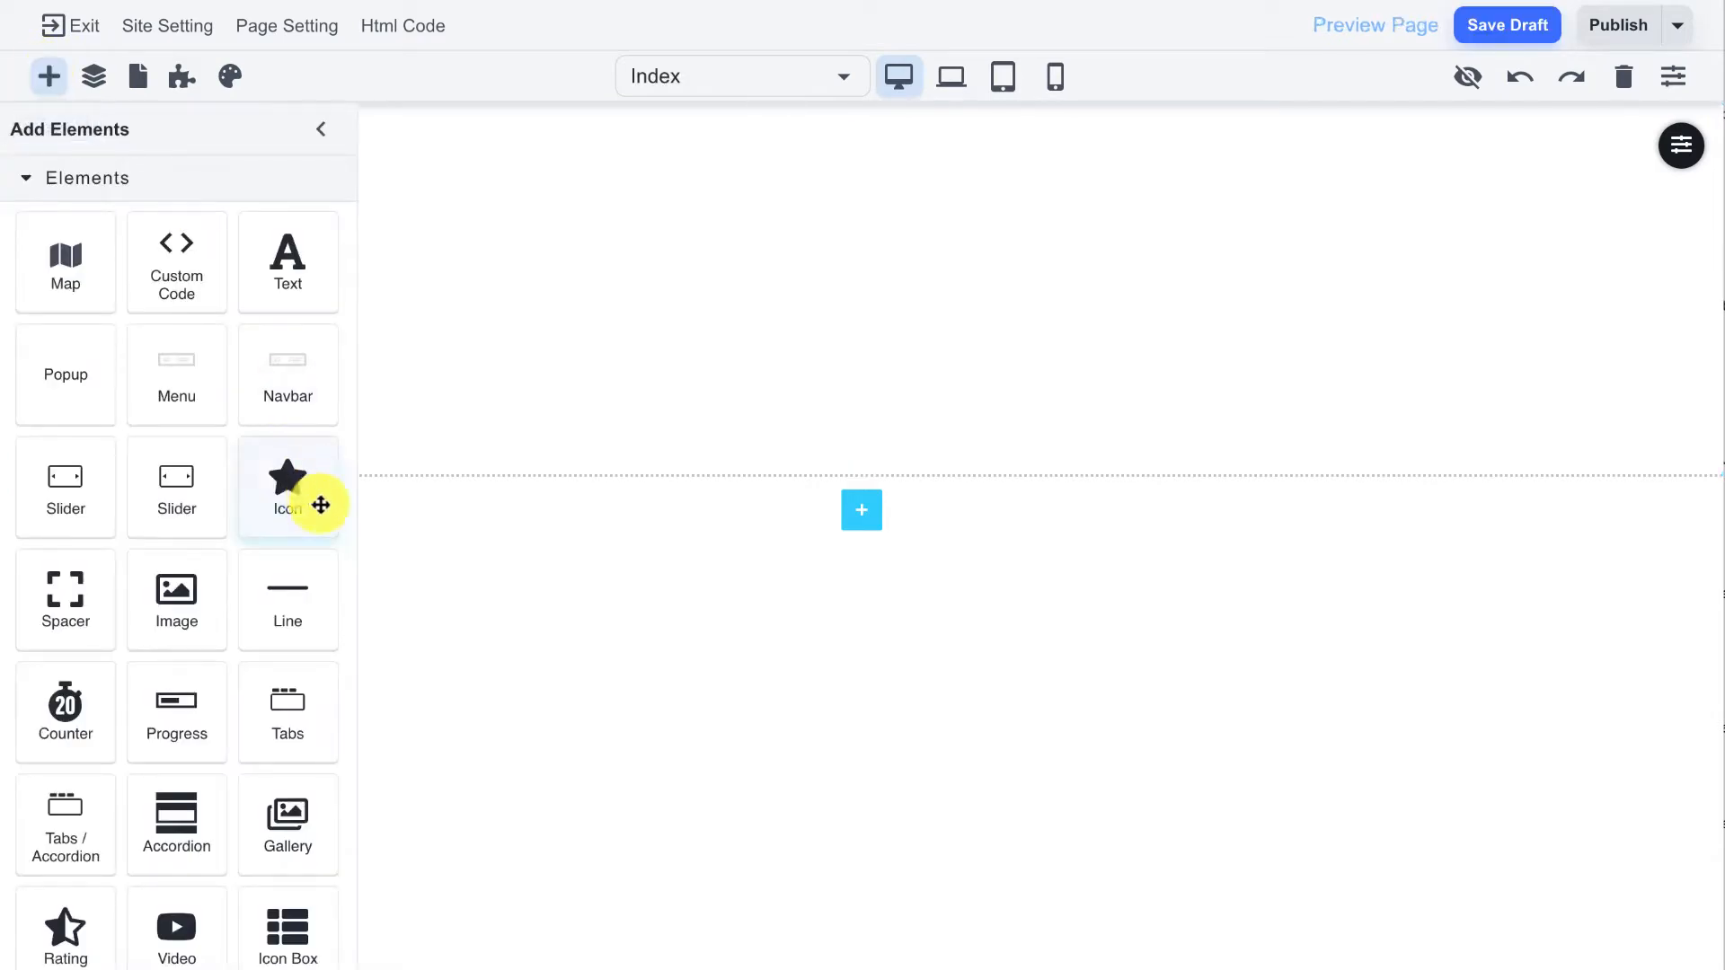
pyautogui.moveTo(320, 504); pyautogui.dragTo(755, 283)
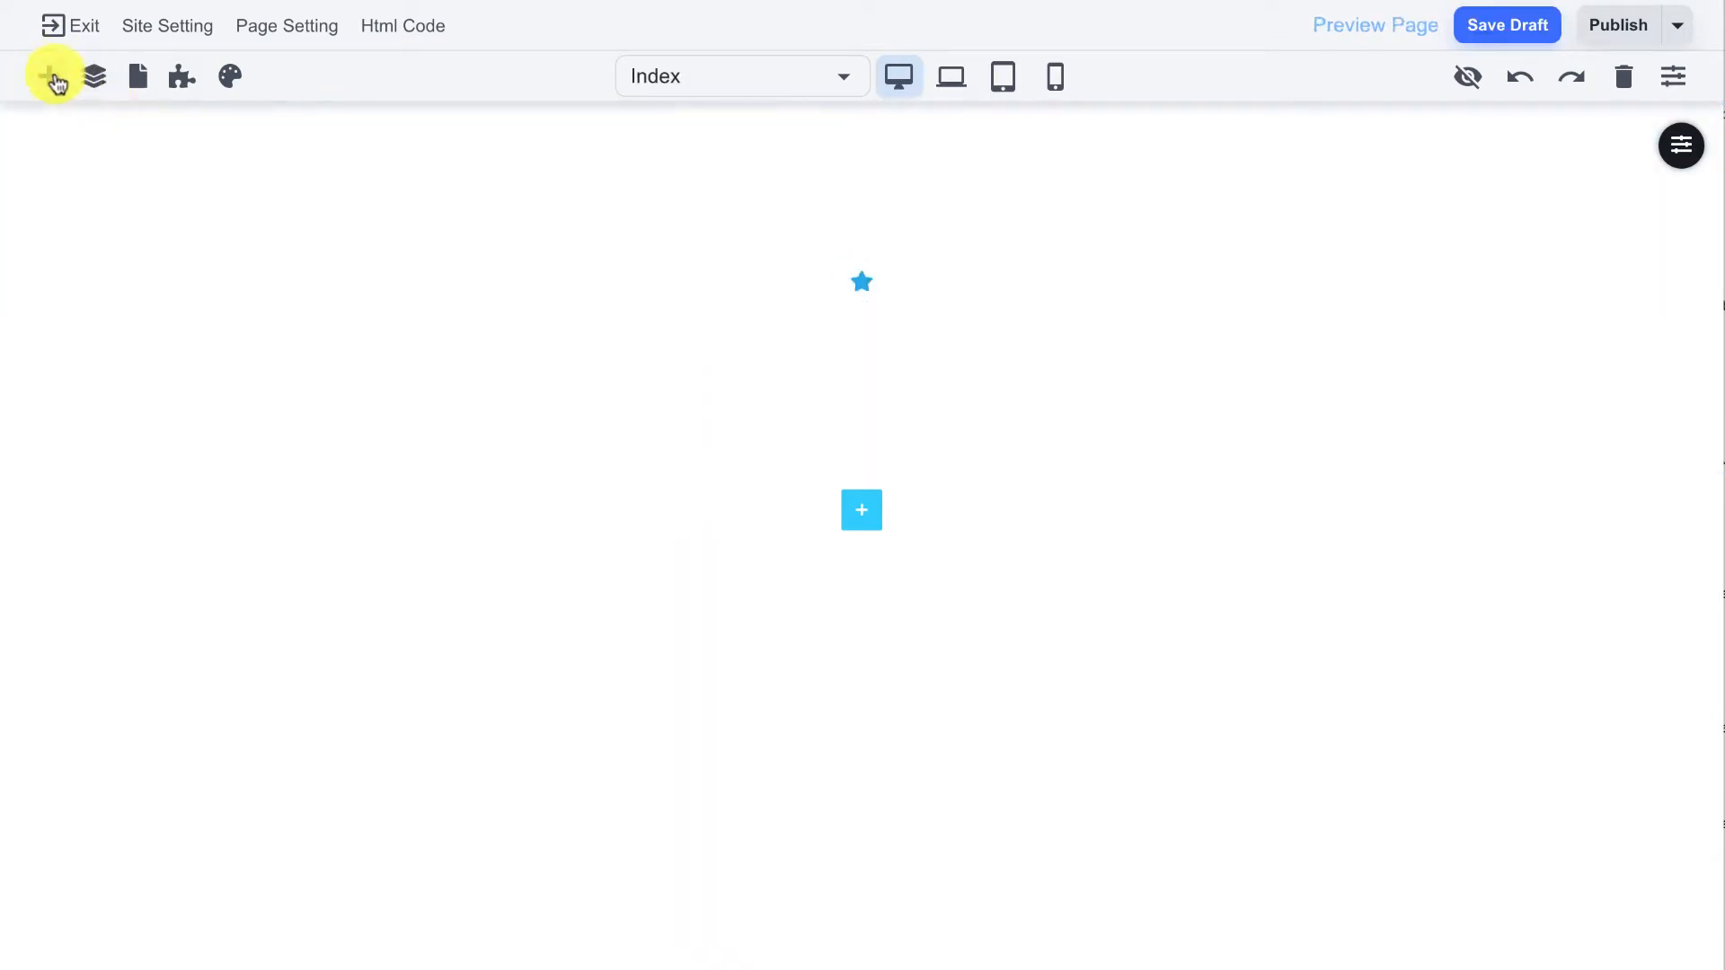
pyautogui.click(50, 76)
pyautogui.moveTo(58, 698); pyautogui.dragTo(867, 285)
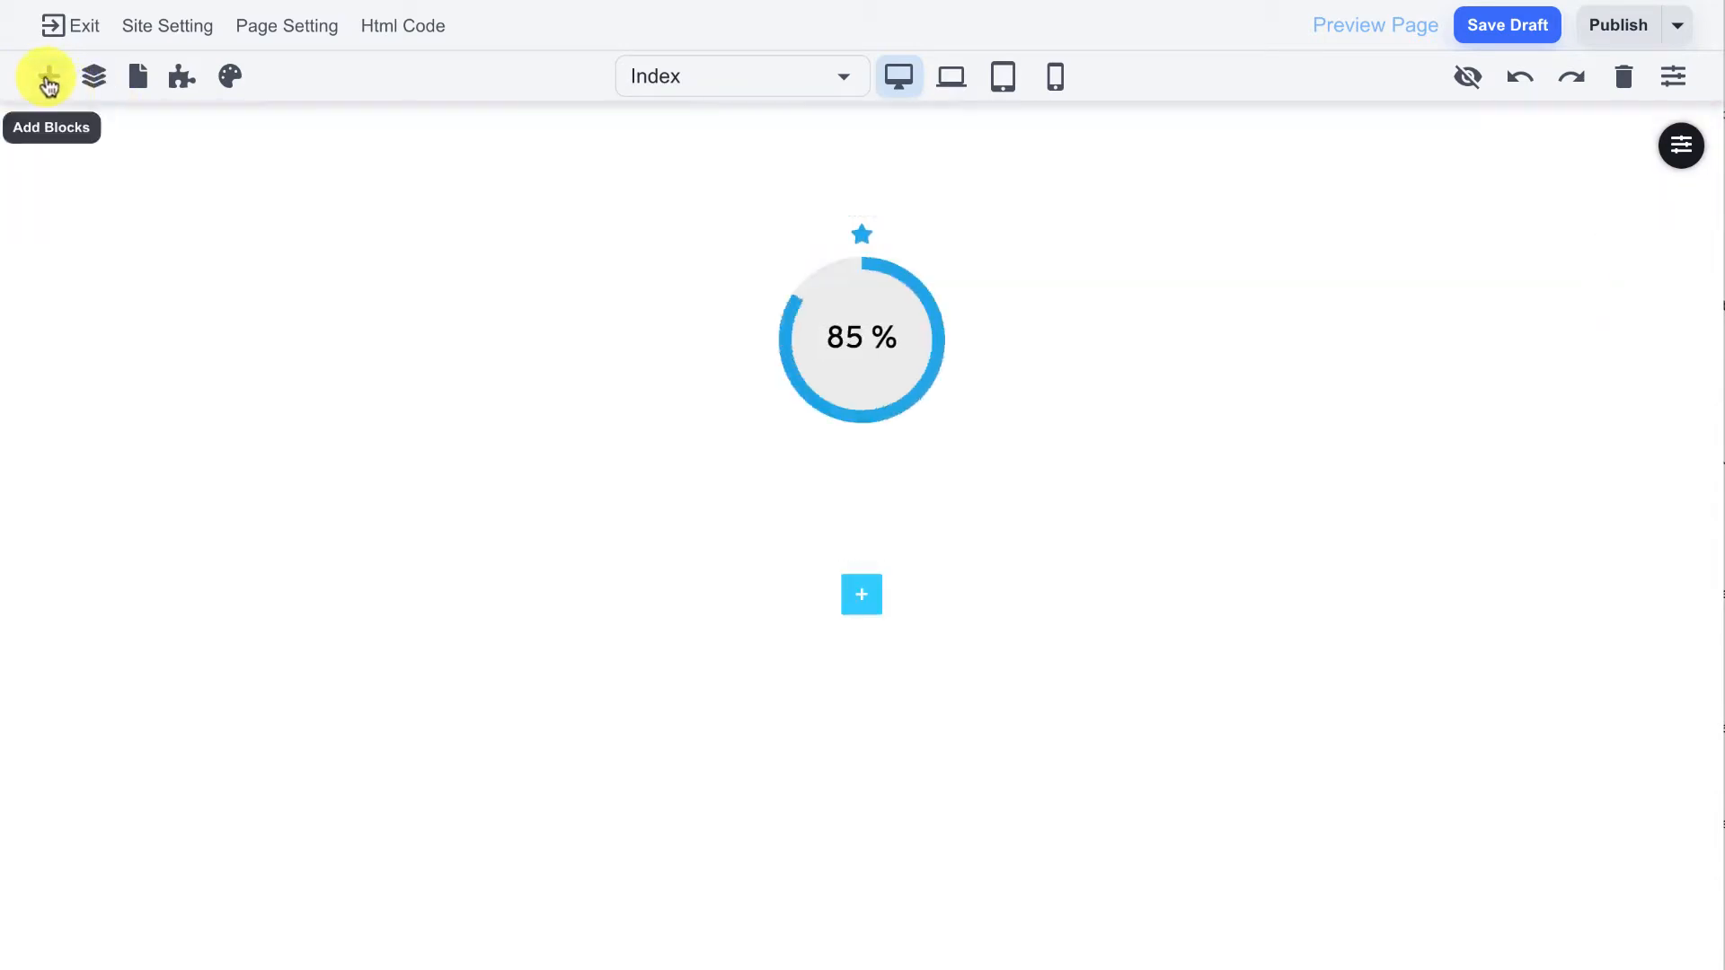
# Step: Add a Progress element below the counter and a Tabs / Accordion element beneath the progress bar
pyautogui.click(48, 76)
pyautogui.moveTo(170, 712); pyautogui.dragTo(878, 416)
pyautogui.click(49, 79)
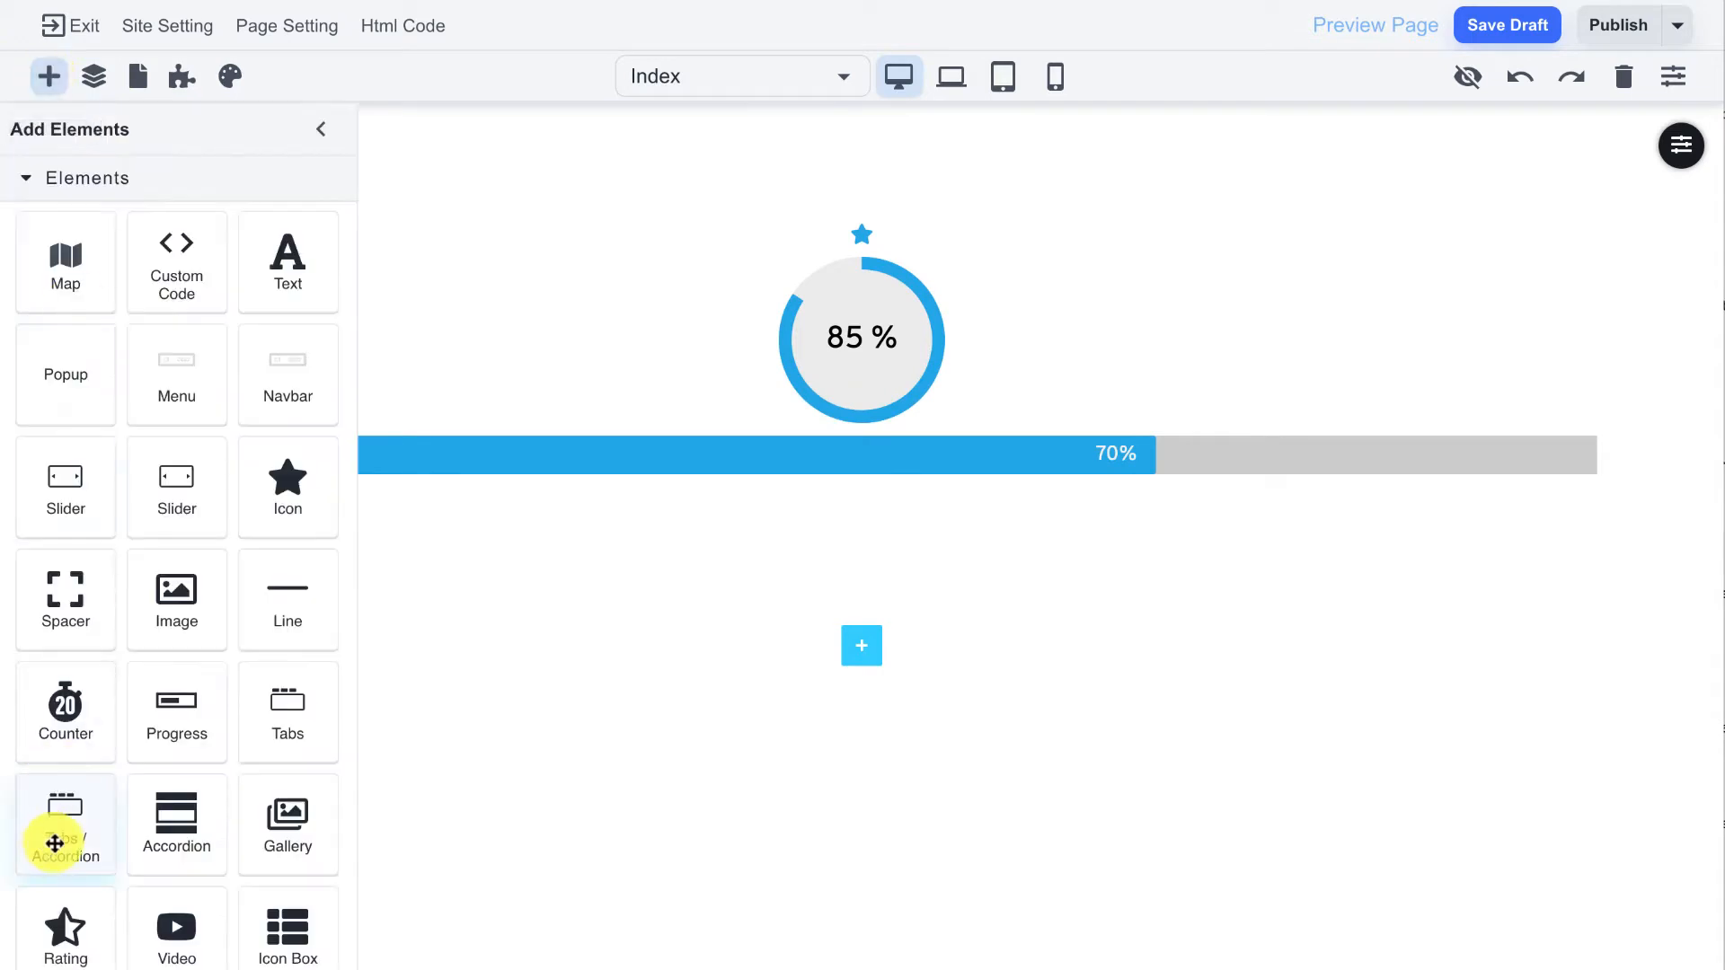
pyautogui.moveTo(52, 837); pyautogui.dragTo(834, 484)
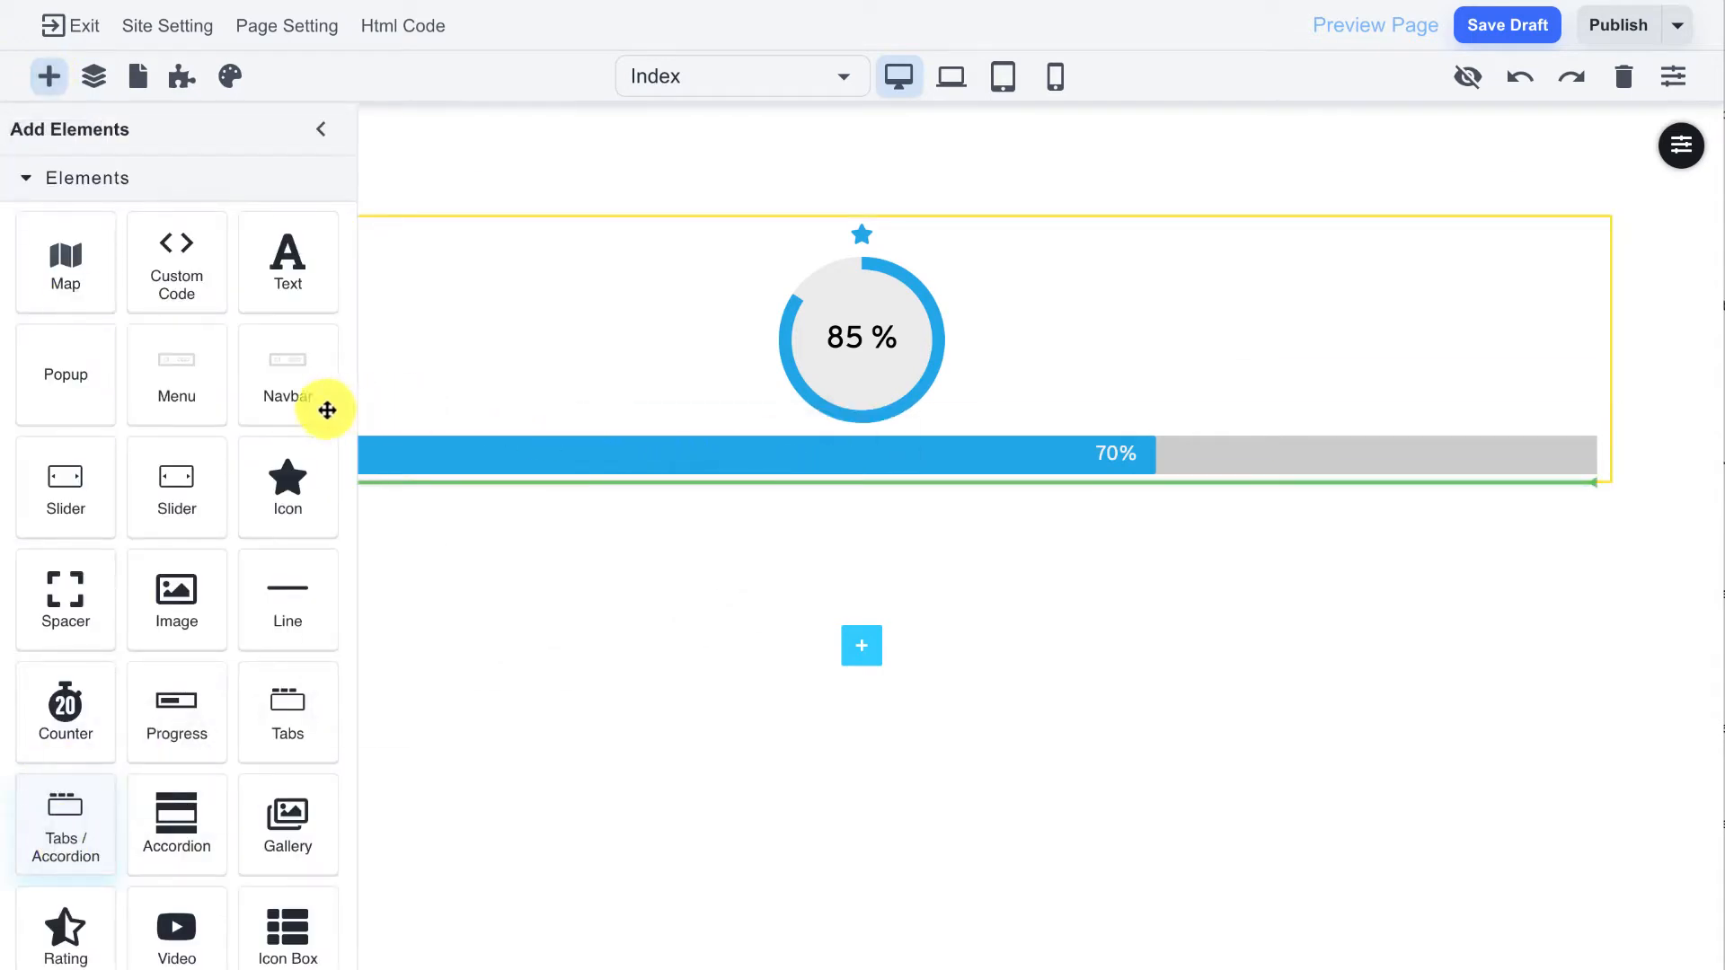
# Step: Add a Rating element inside the tab content, below the tab text
pyautogui.click(47, 90)
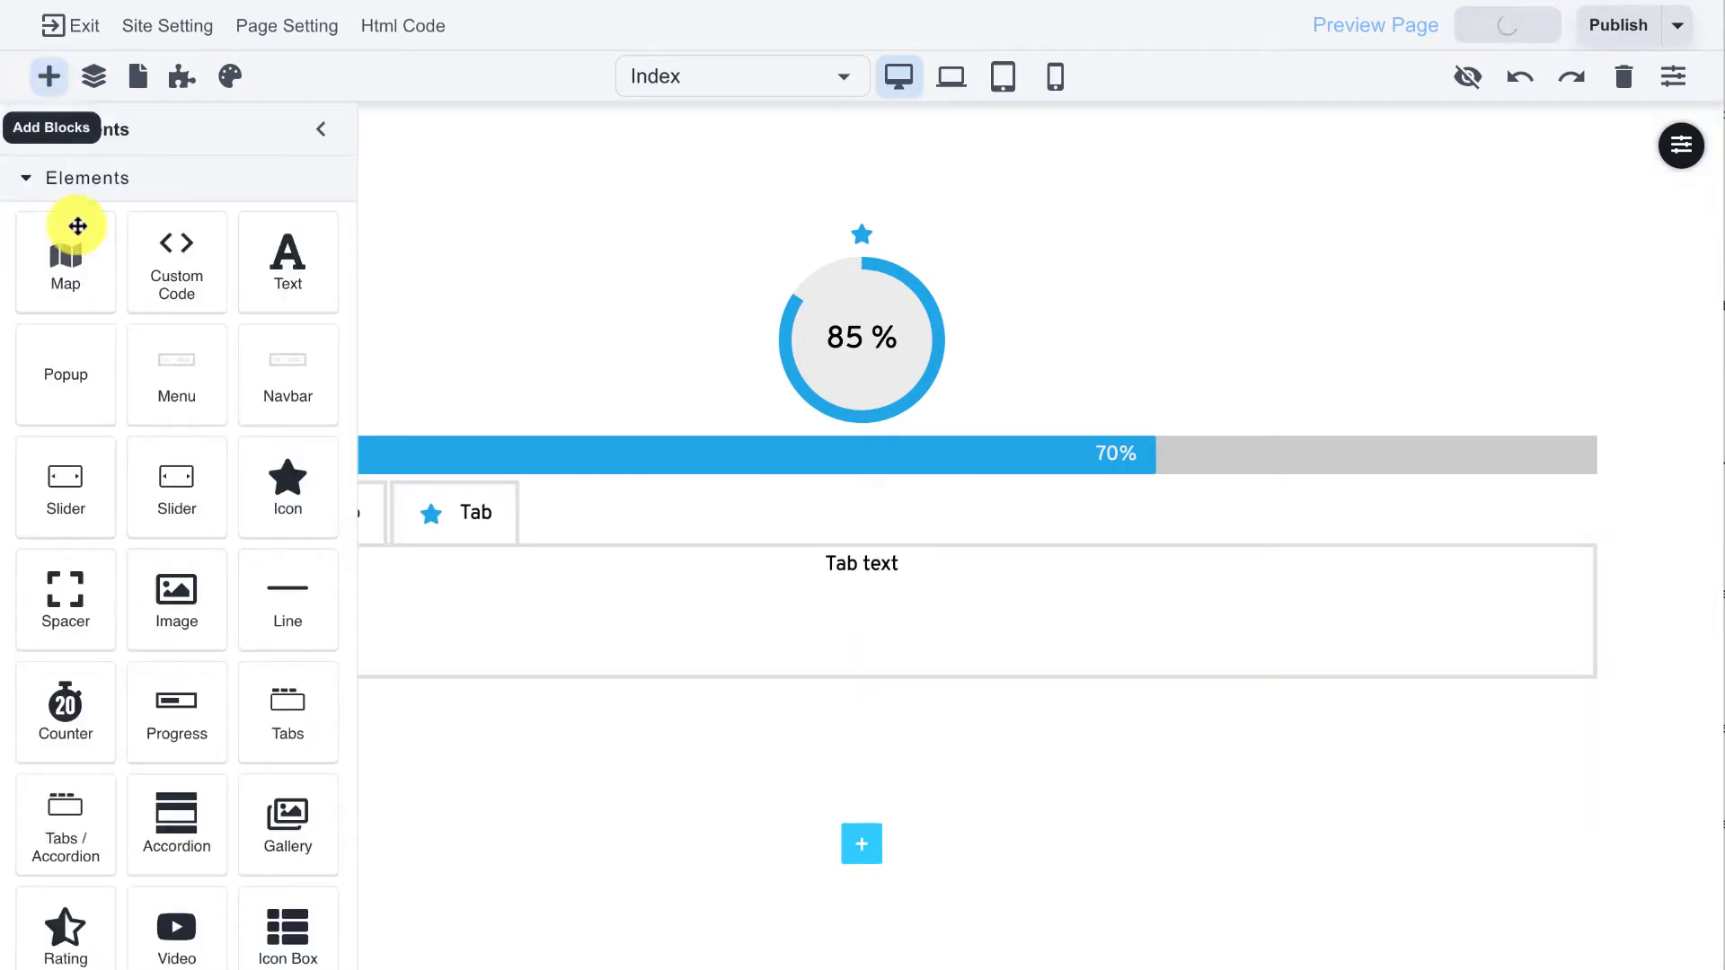
pyautogui.scroll(-3, 141, 504)
pyautogui.moveTo(77, 719); pyautogui.dragTo(589, 593)
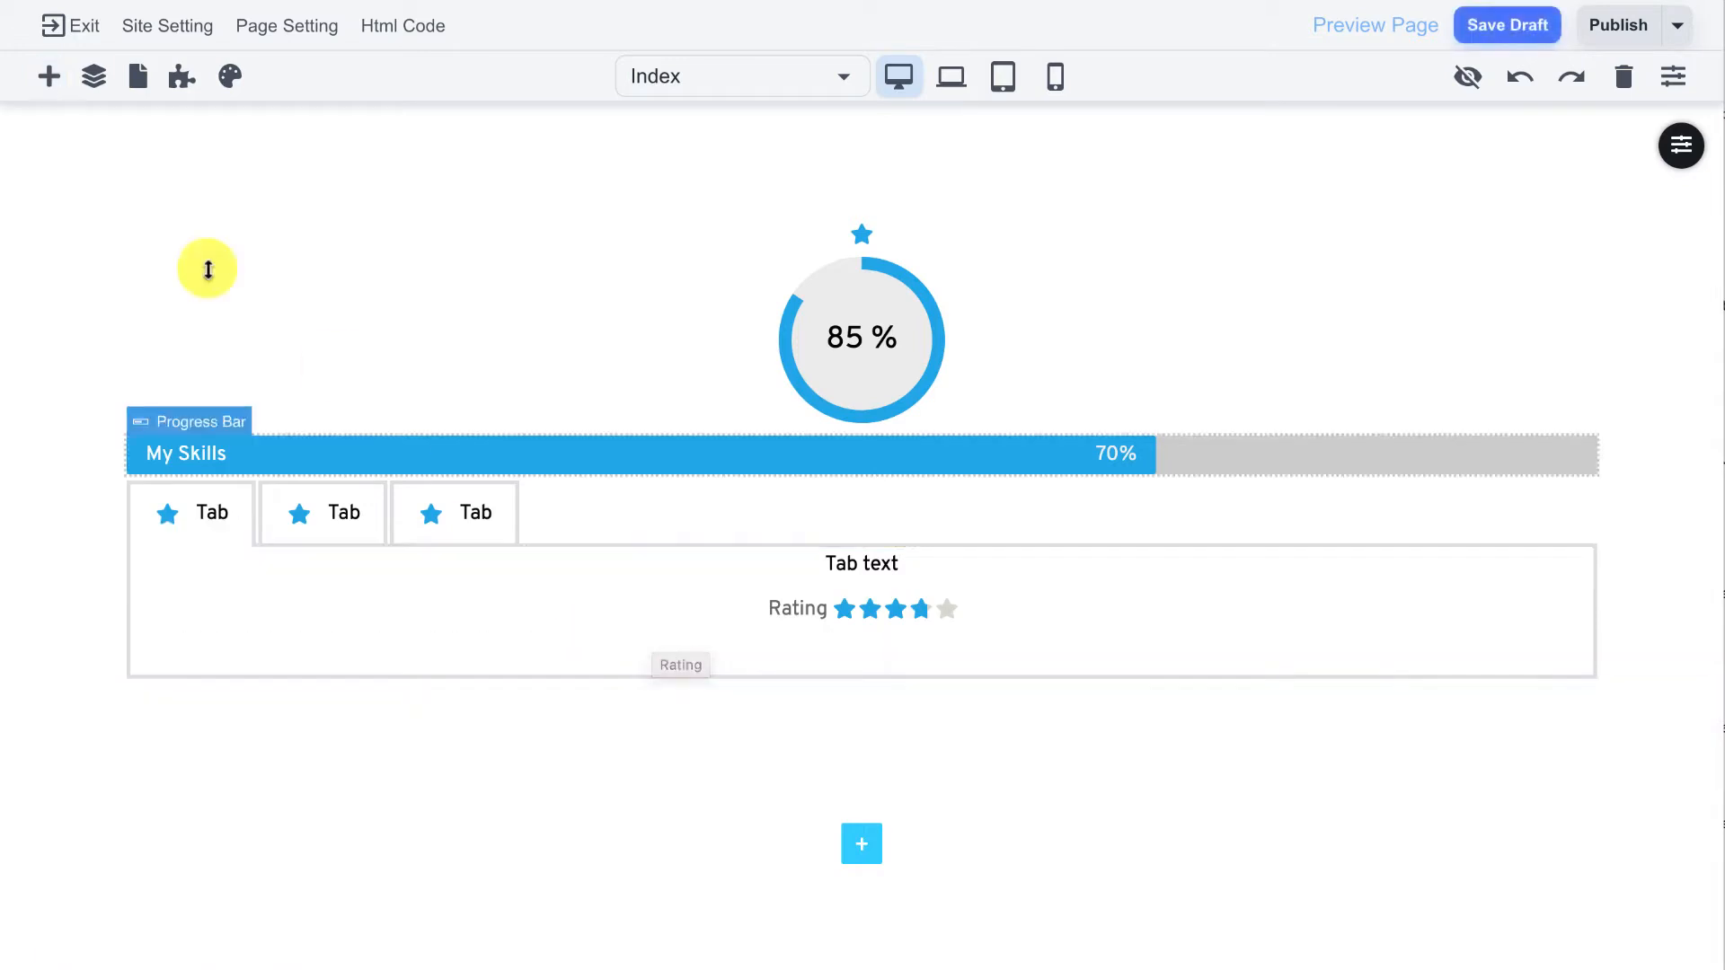
# Step: Add a Countdown element between the circular counter and the progress bar
pyautogui.click(47, 79)
pyautogui.scroll(-1, 180, 584)
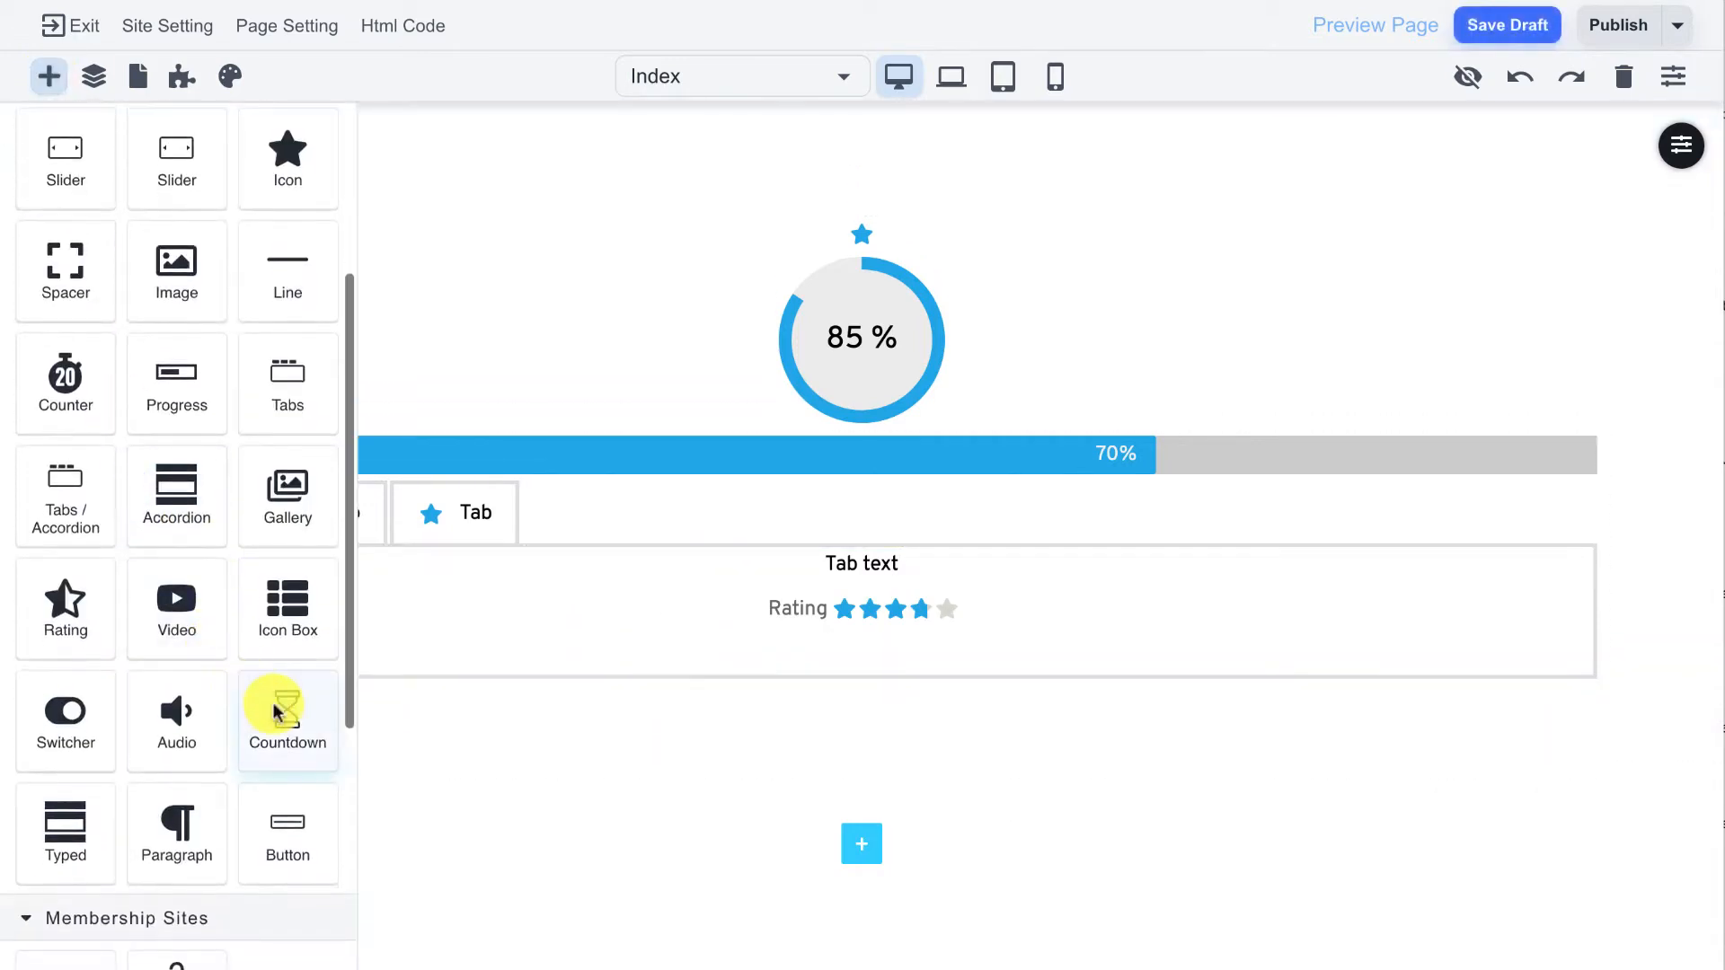
pyautogui.moveTo(277, 704); pyautogui.dragTo(913, 438)
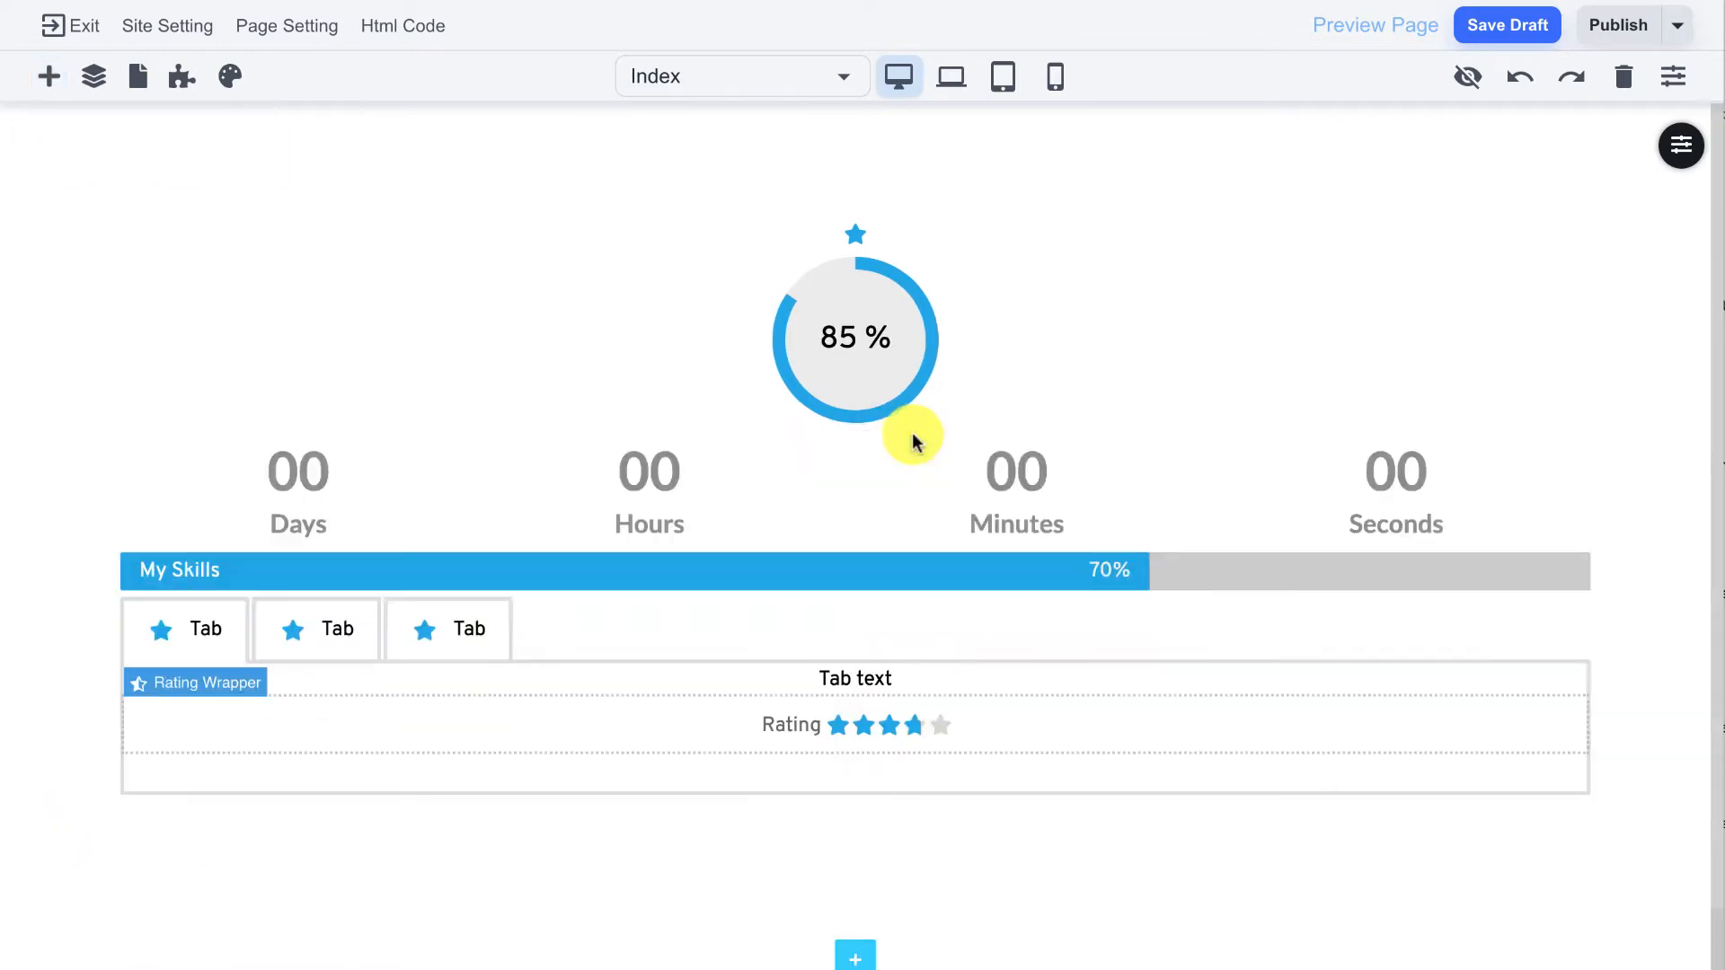
# Step: Set the countdown's style to show unit labels beside the numbers and check its timer type options
pyautogui.click(367, 490)
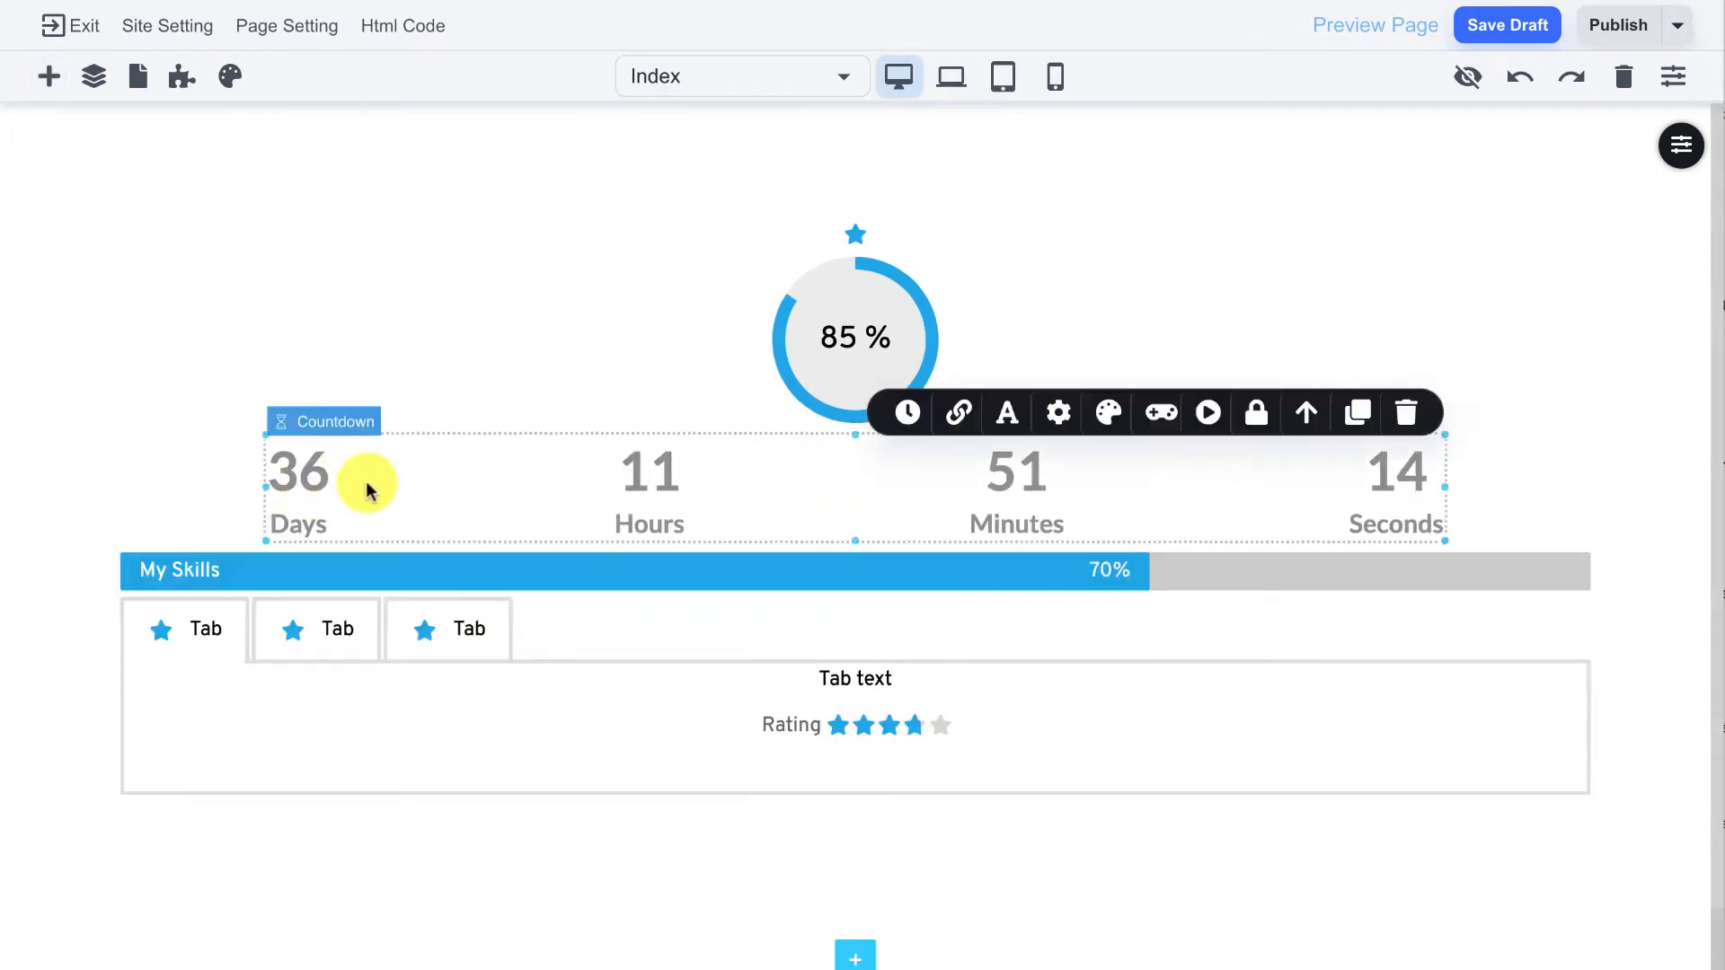
pyautogui.click(909, 415)
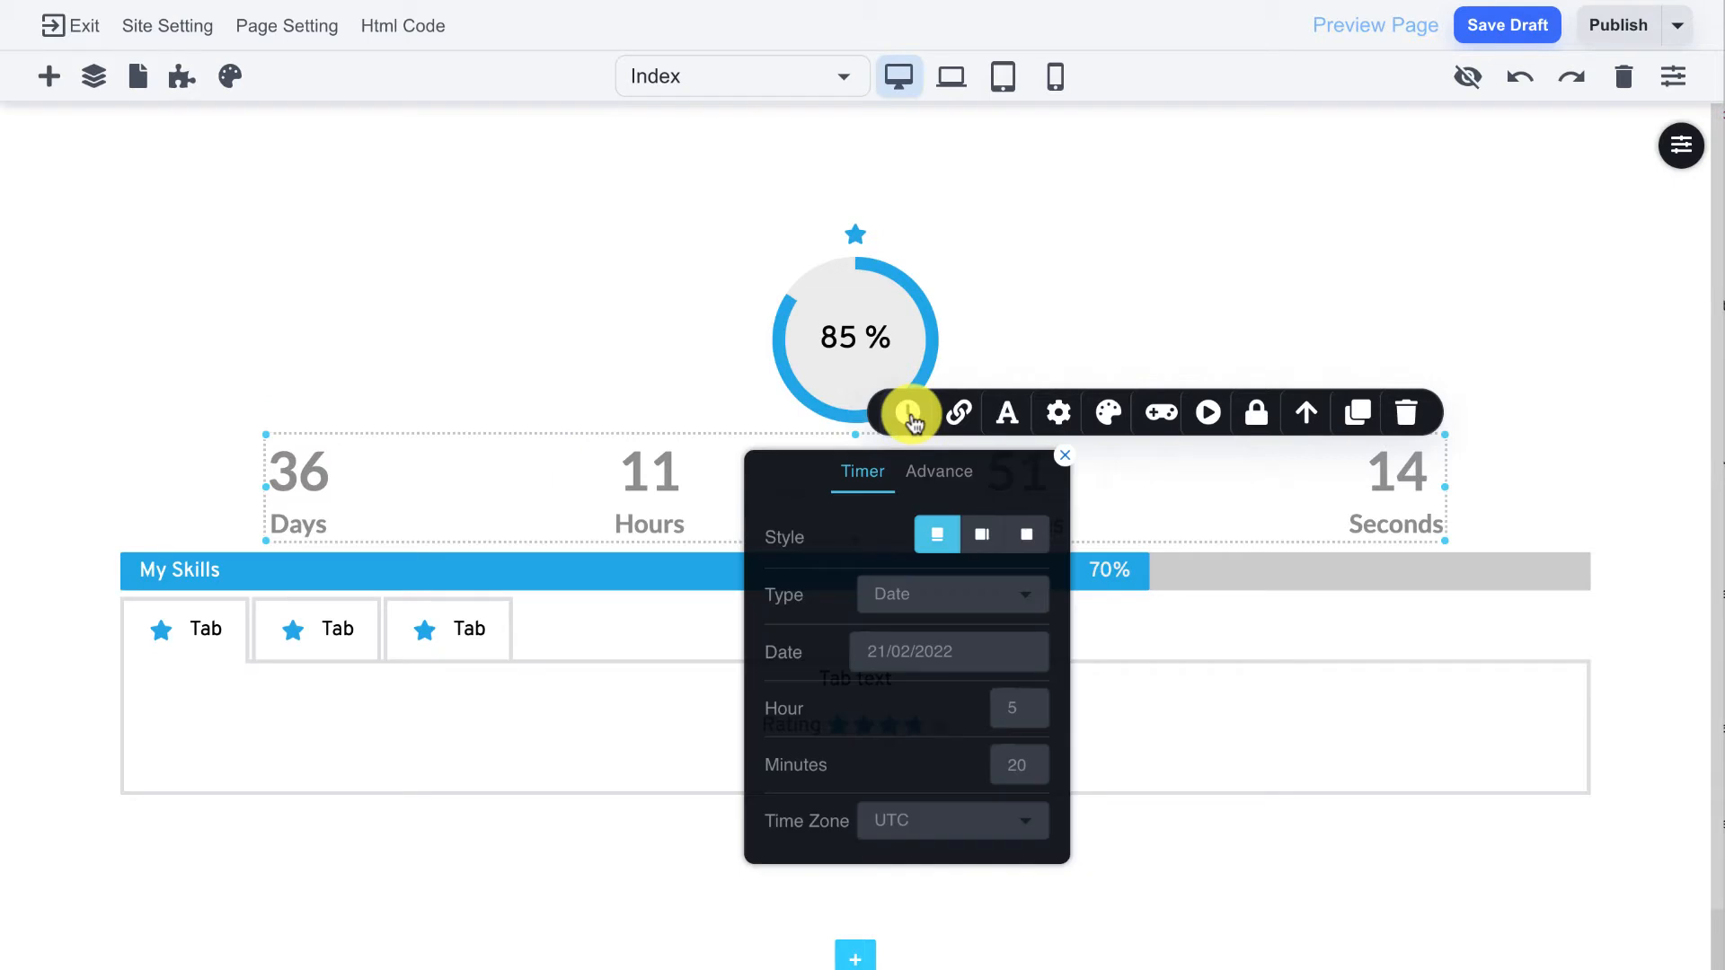
pyautogui.click(978, 537)
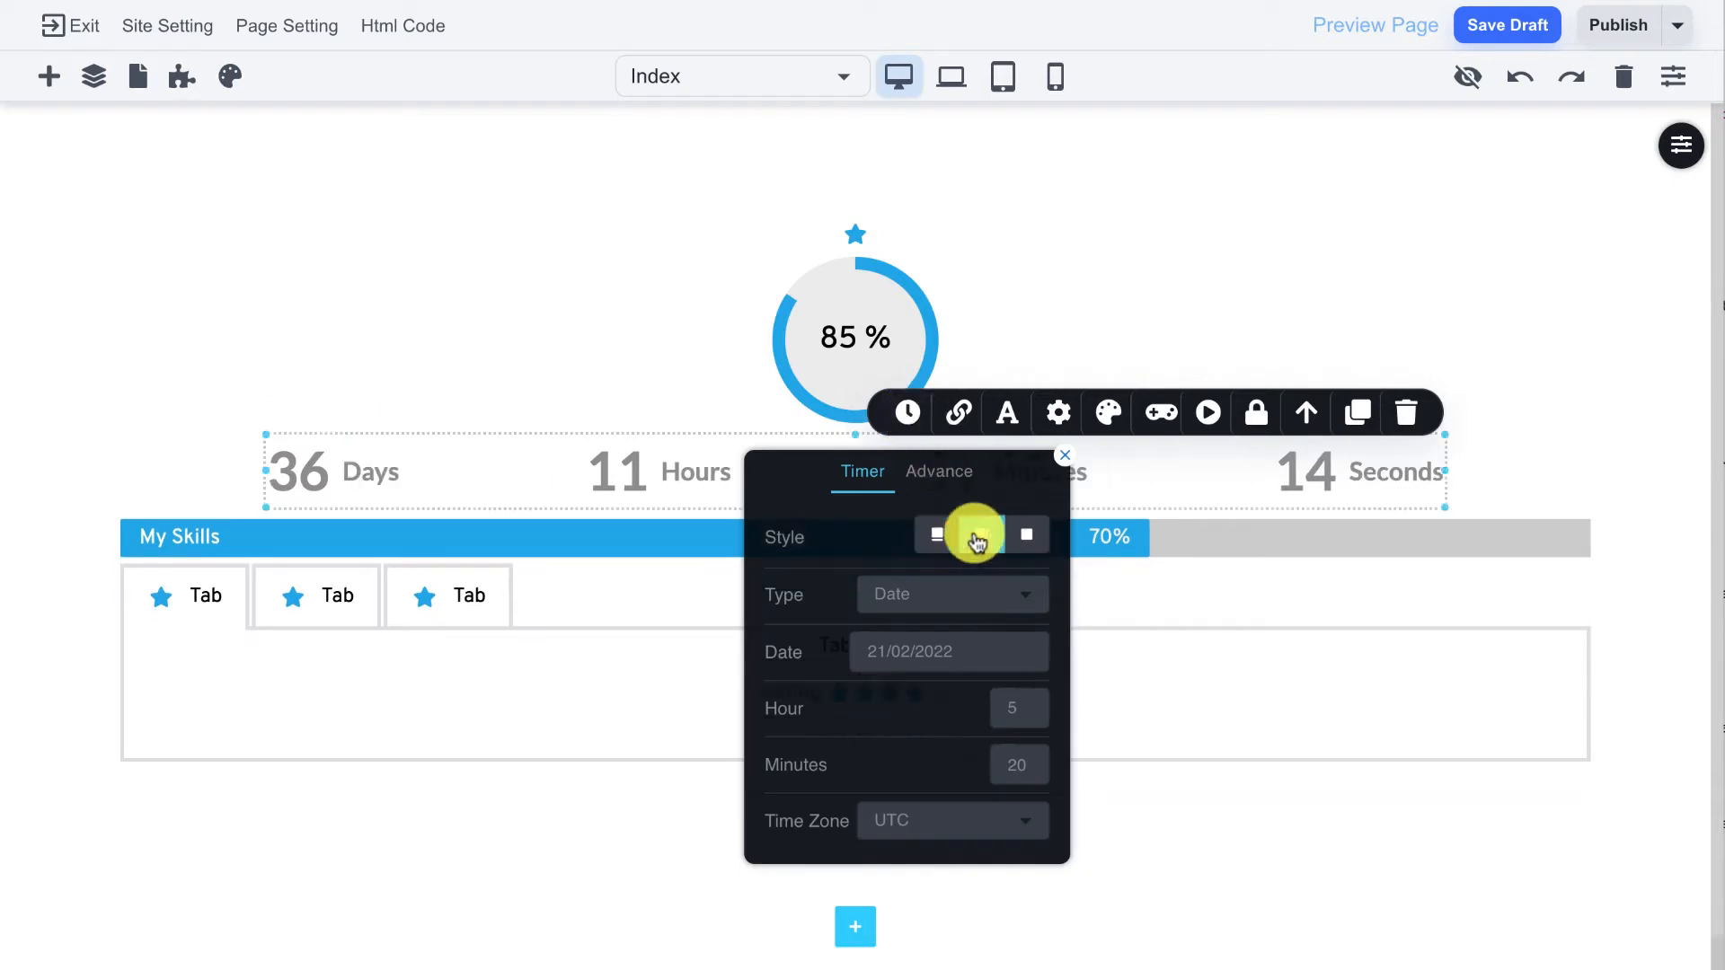
pyautogui.click(1029, 597)
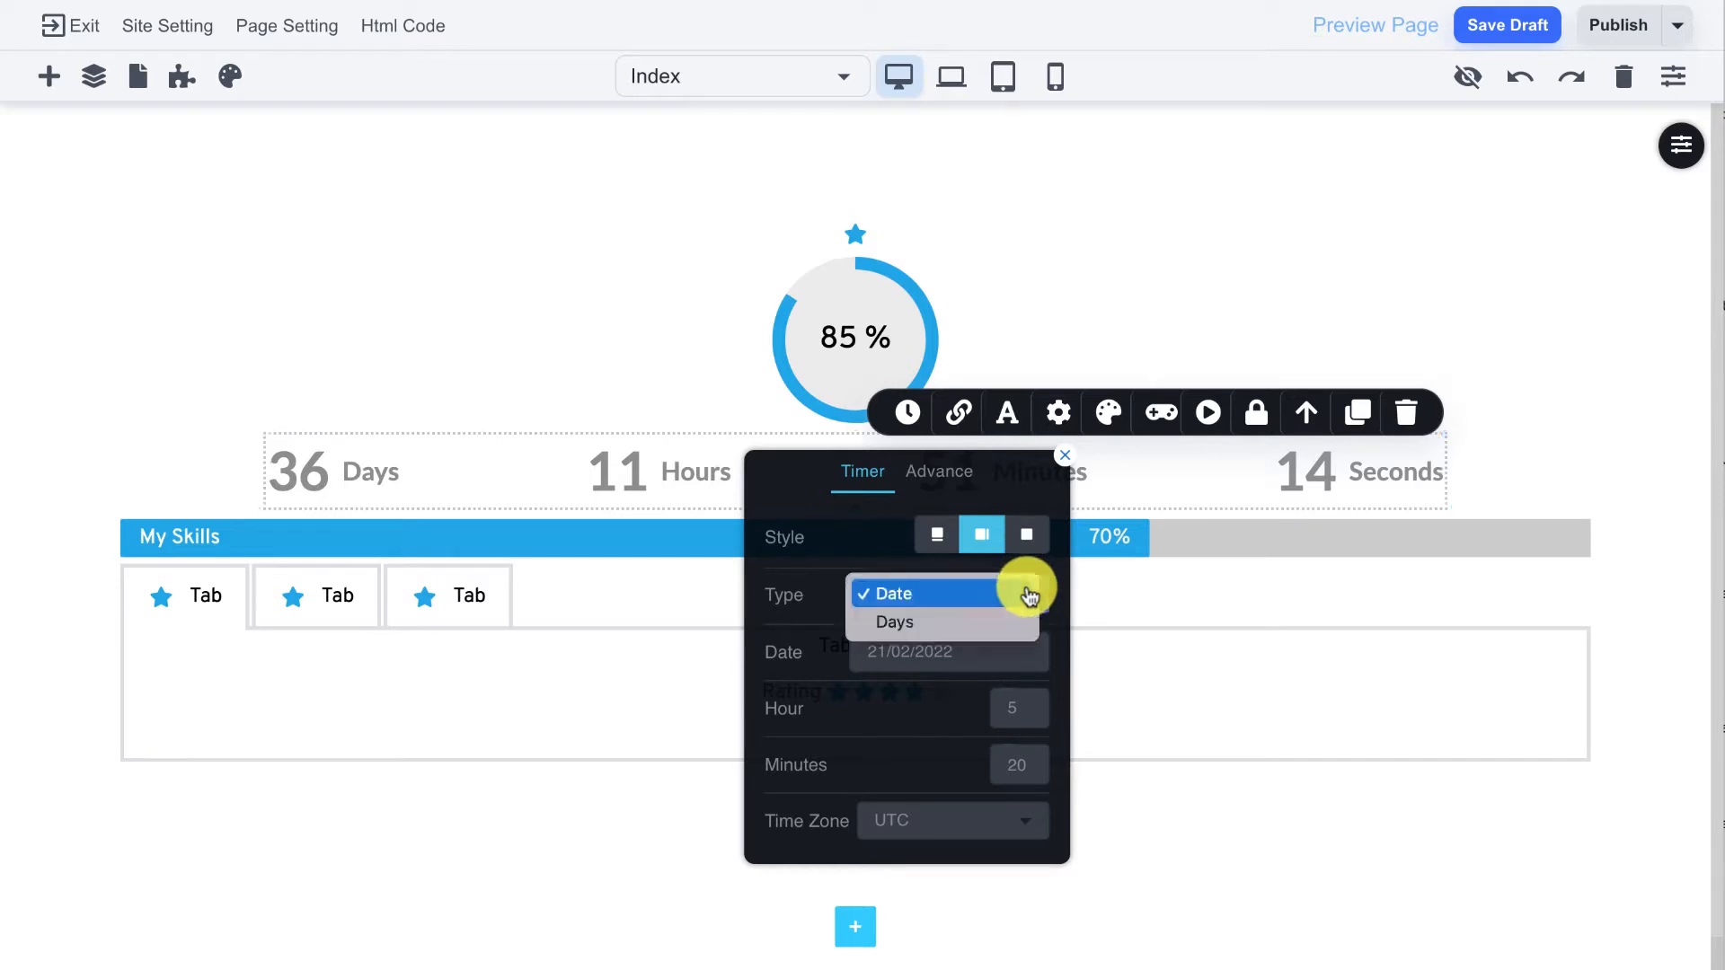
pyautogui.click(802, 604)
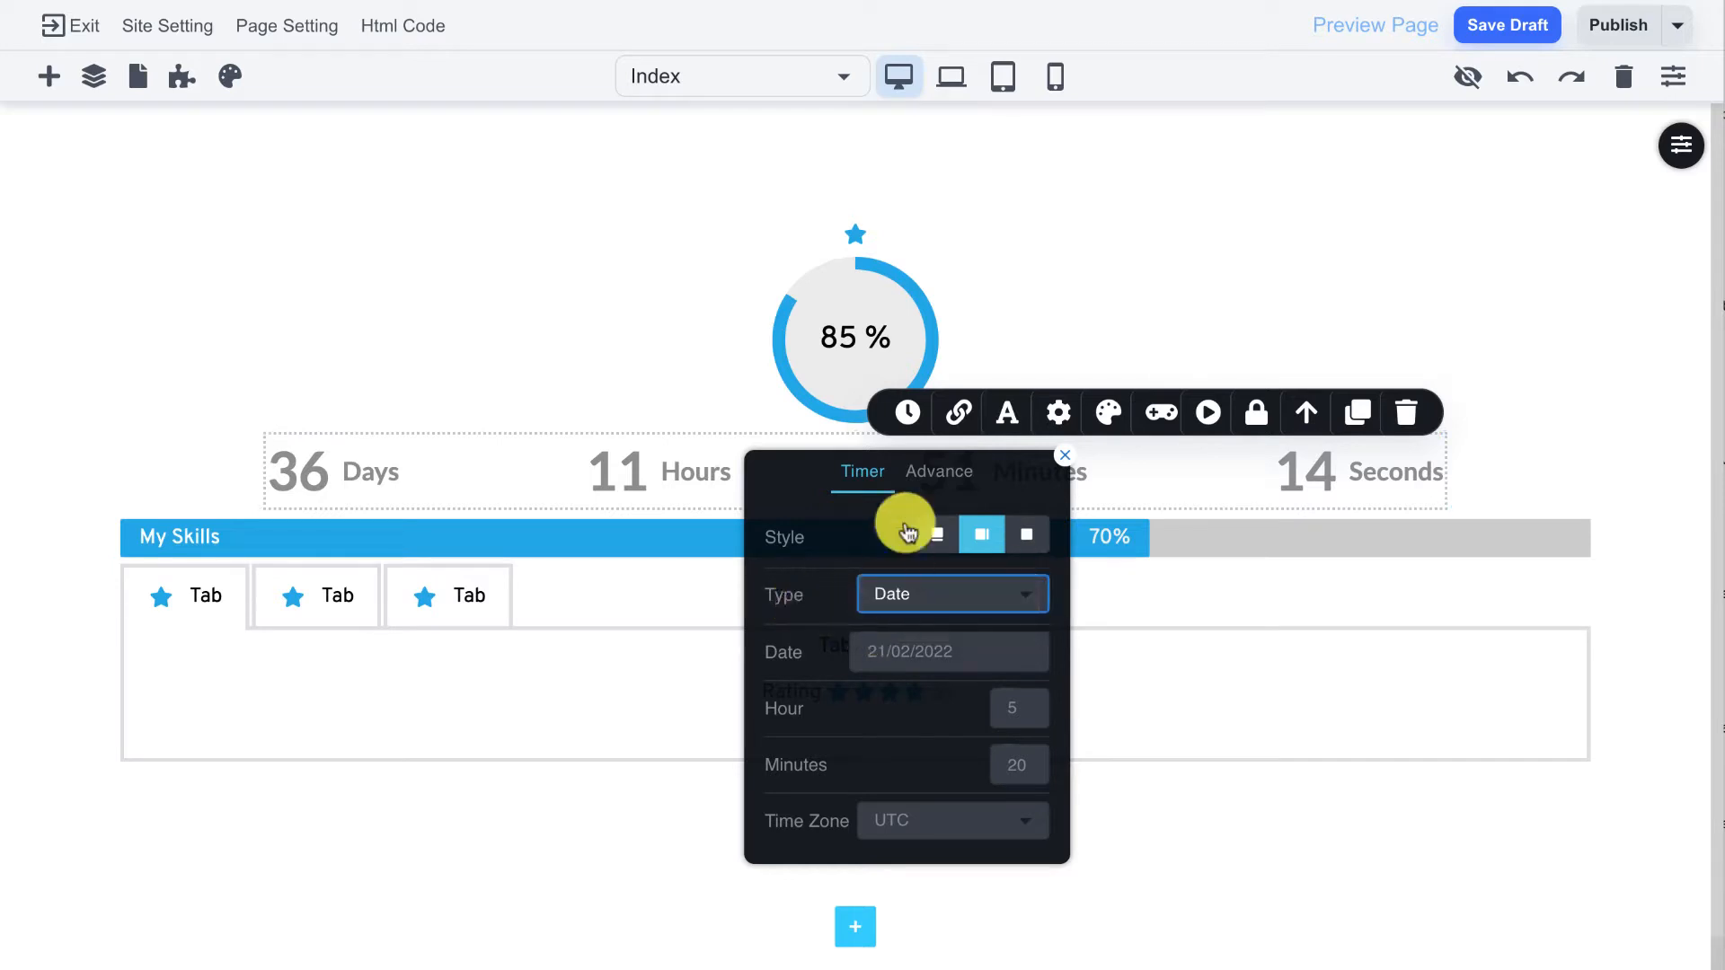
# Step: Turn off the Days unit in the countdown's advanced settings, and delete the countdown from the page
pyautogui.click(913, 469)
pyautogui.click(1024, 540)
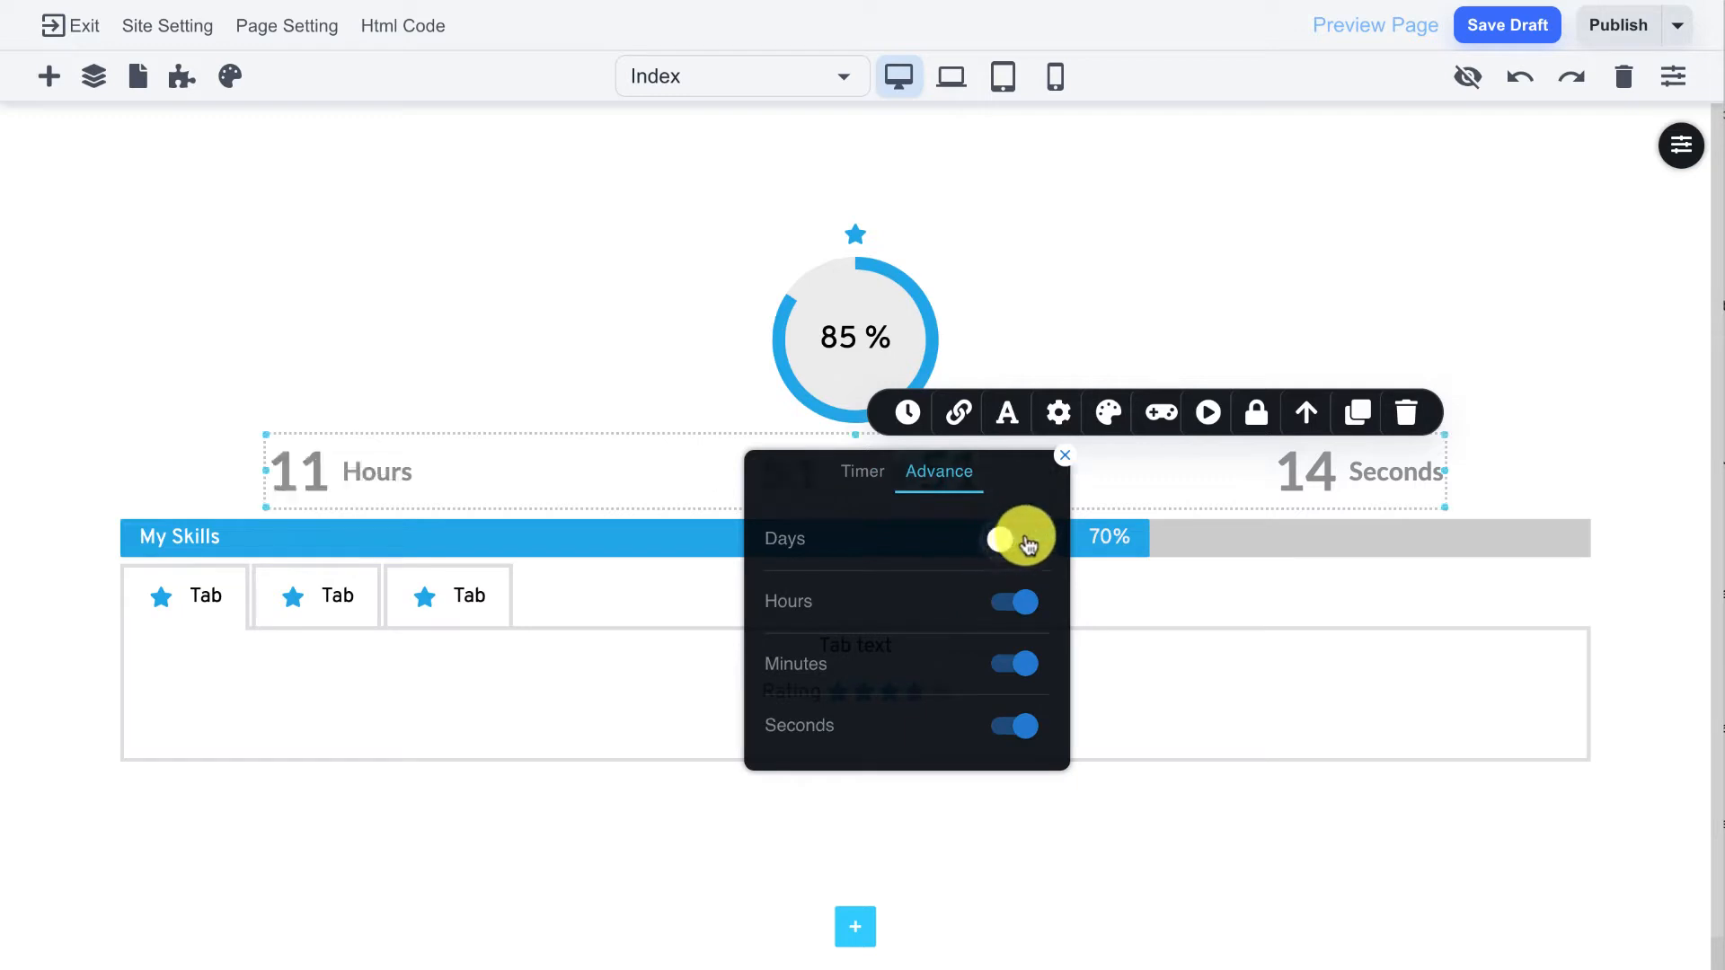
pyautogui.click(1065, 454)
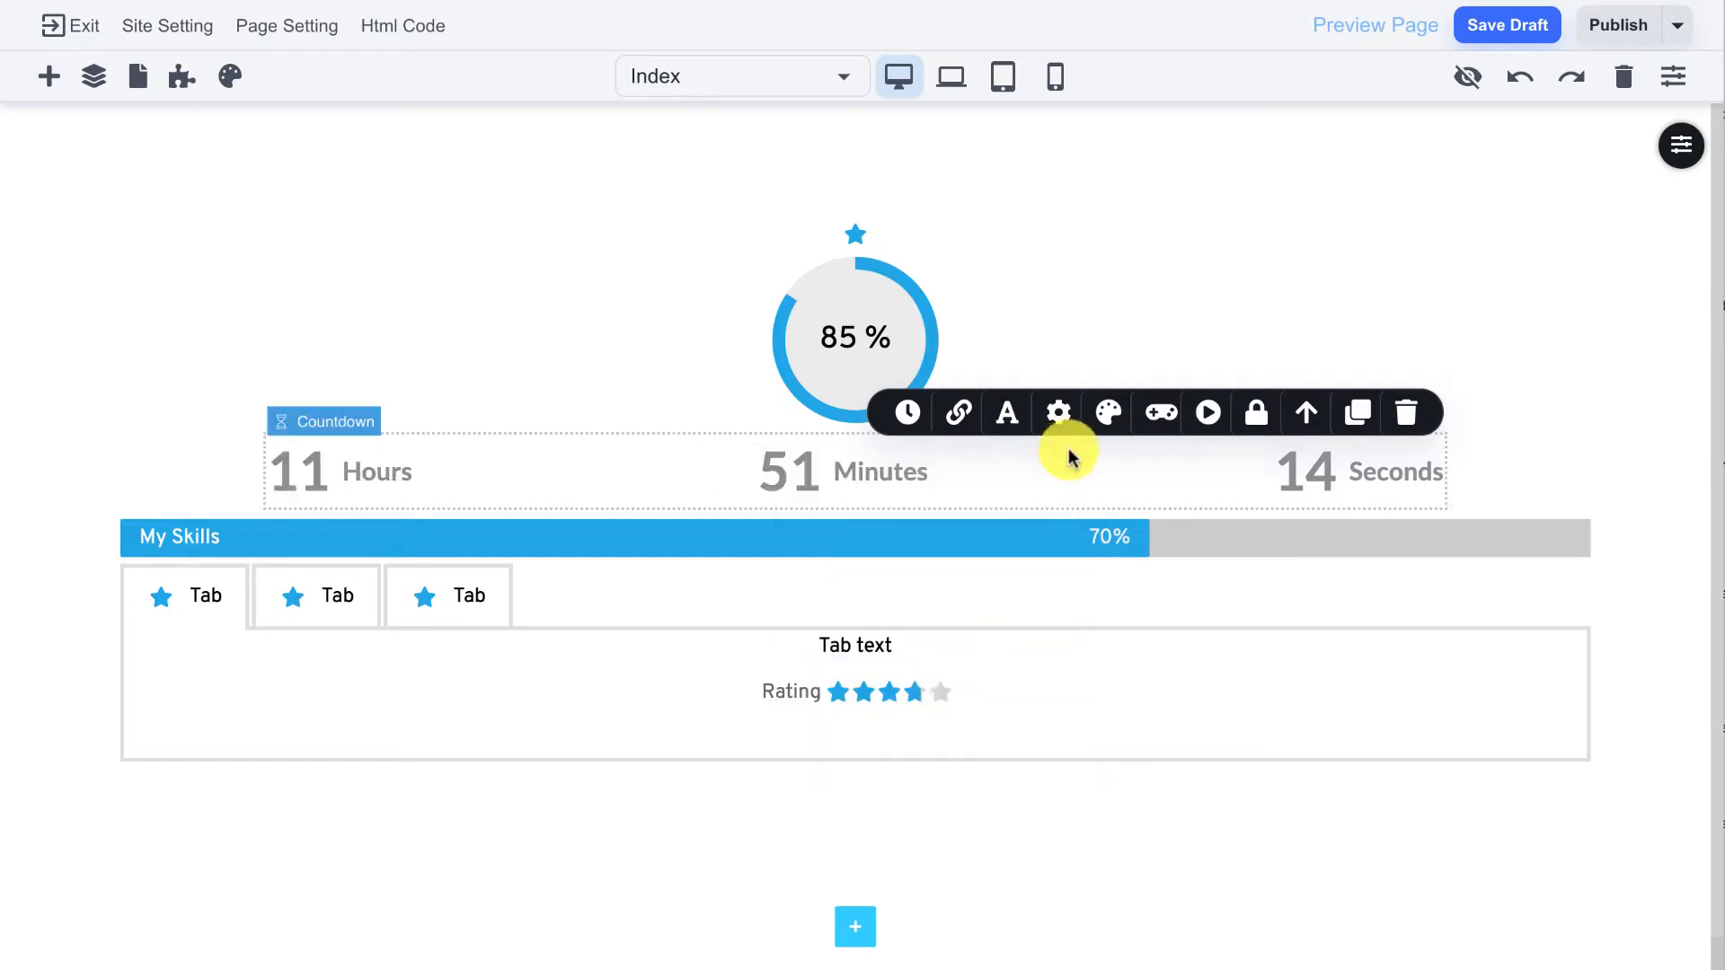
pyautogui.click(1407, 413)
# Step: Add a Button element below the circular counter and a Switcher element directly beneath the button
pyautogui.click(48, 77)
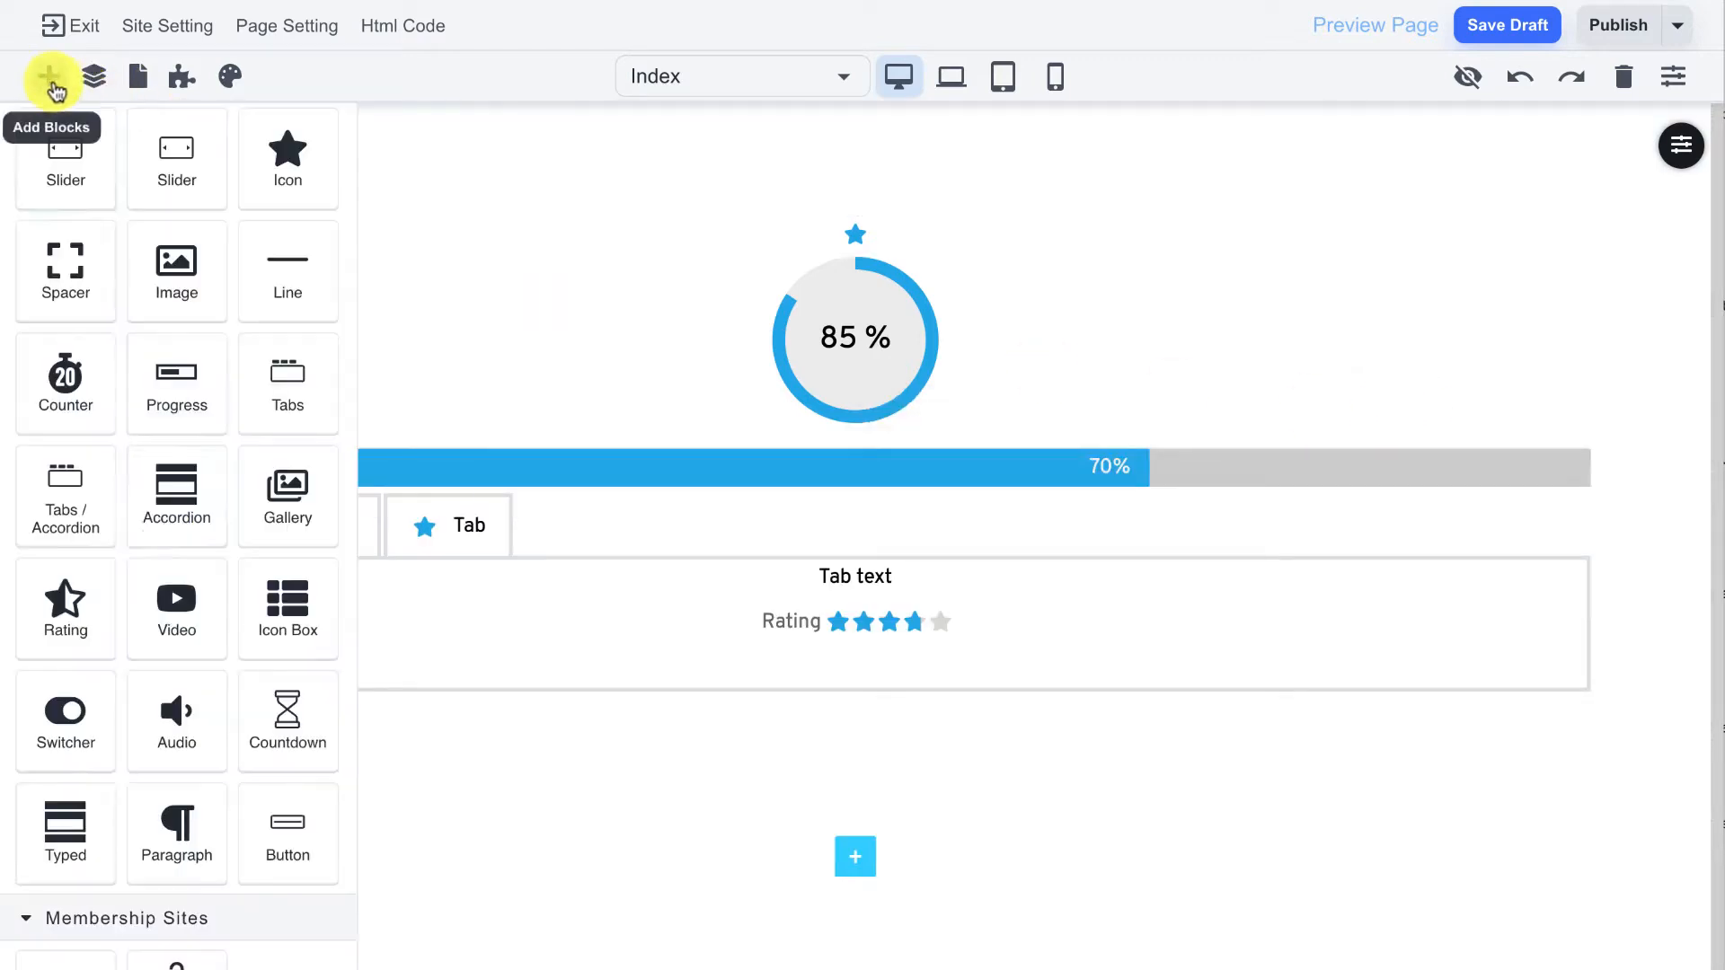
pyautogui.moveTo(246, 827); pyautogui.dragTo(817, 369)
pyautogui.click(40, 77)
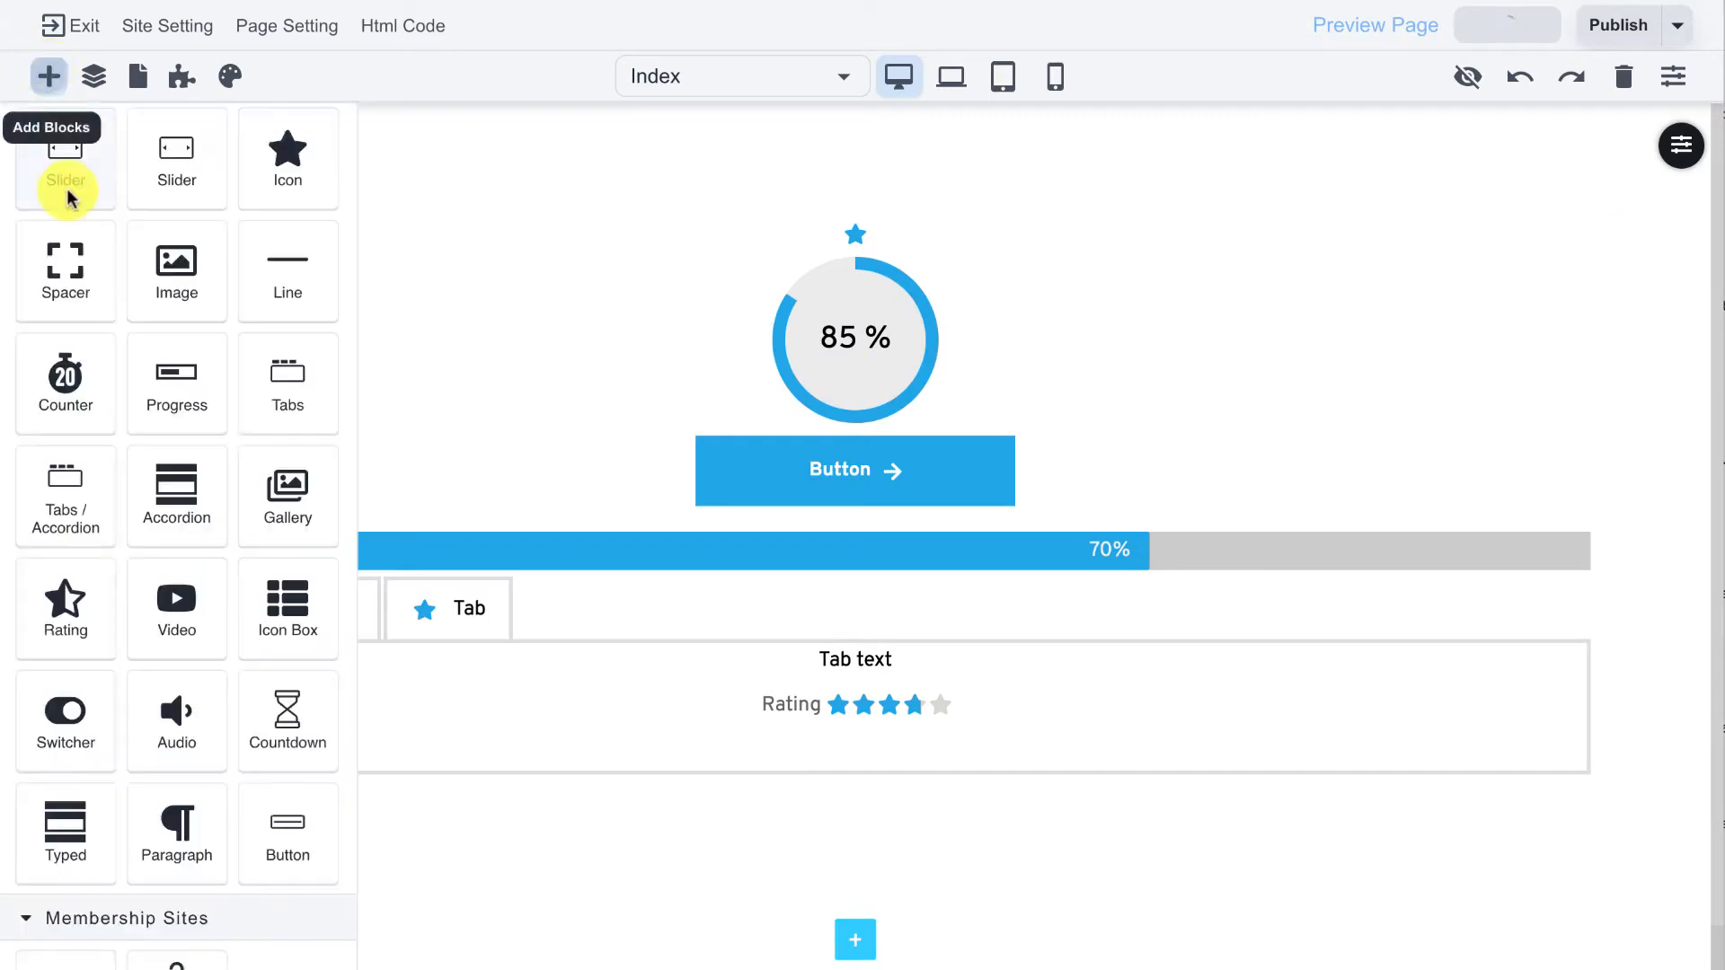
pyautogui.moveTo(70, 738); pyautogui.dragTo(744, 514)
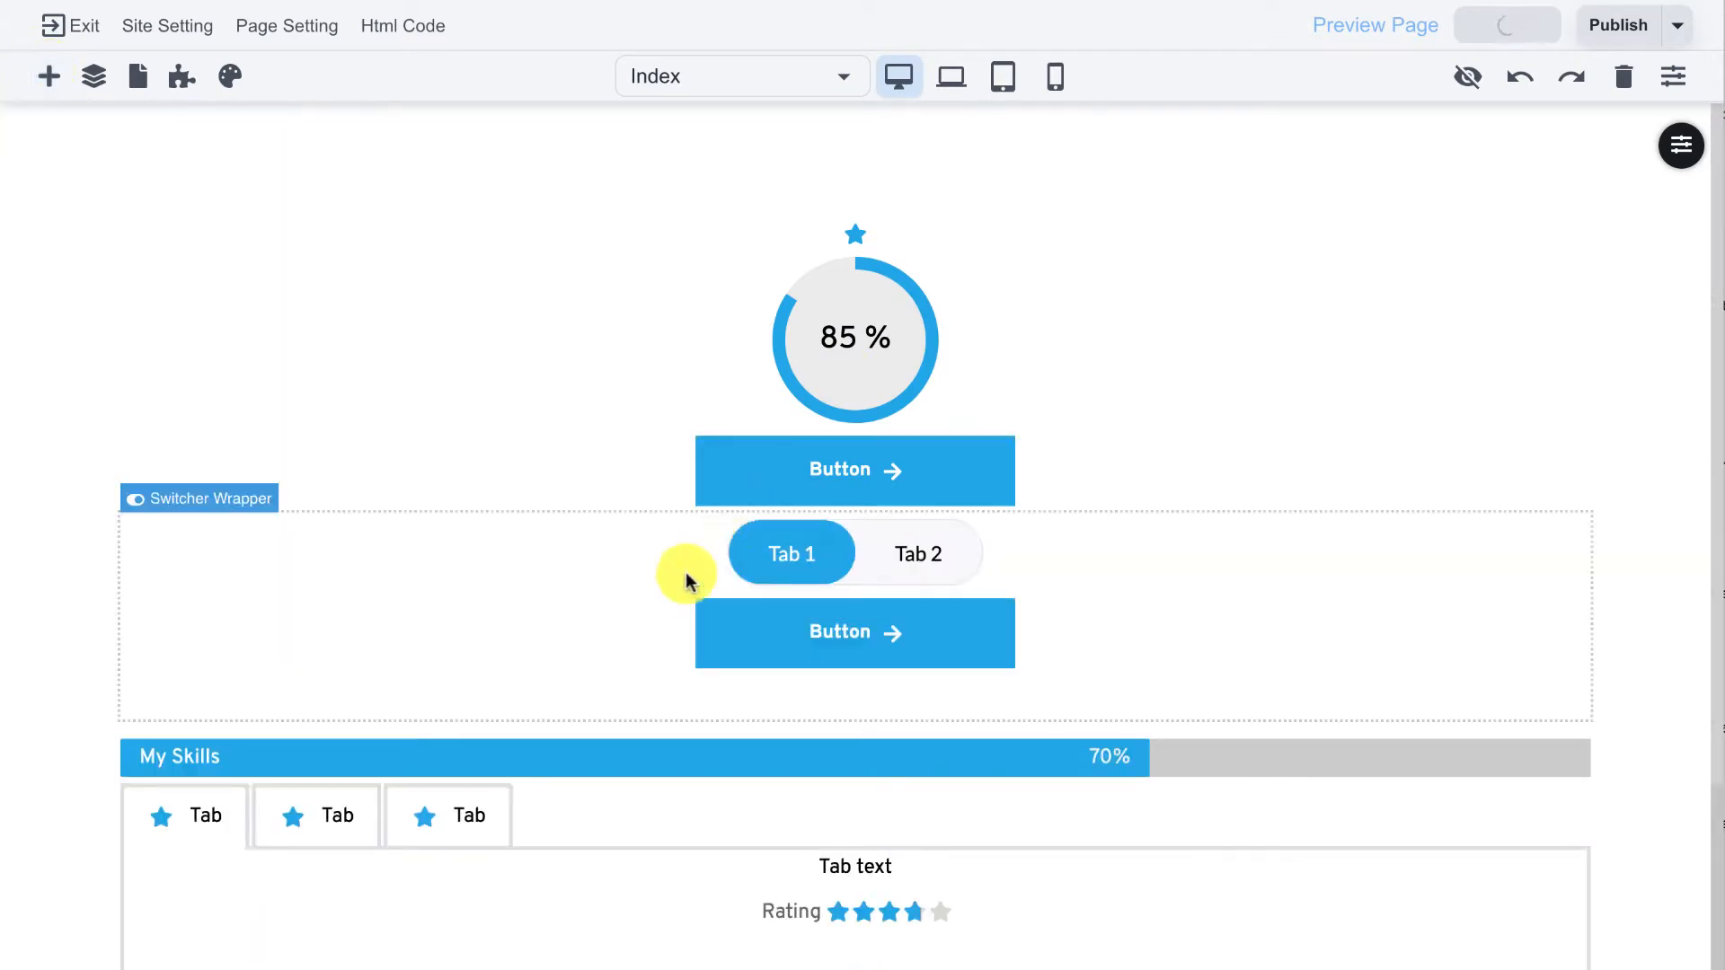
# Step: Move the button above the star icon and preview the page in laptop view before returning to desktop view
pyautogui.click(570, 539)
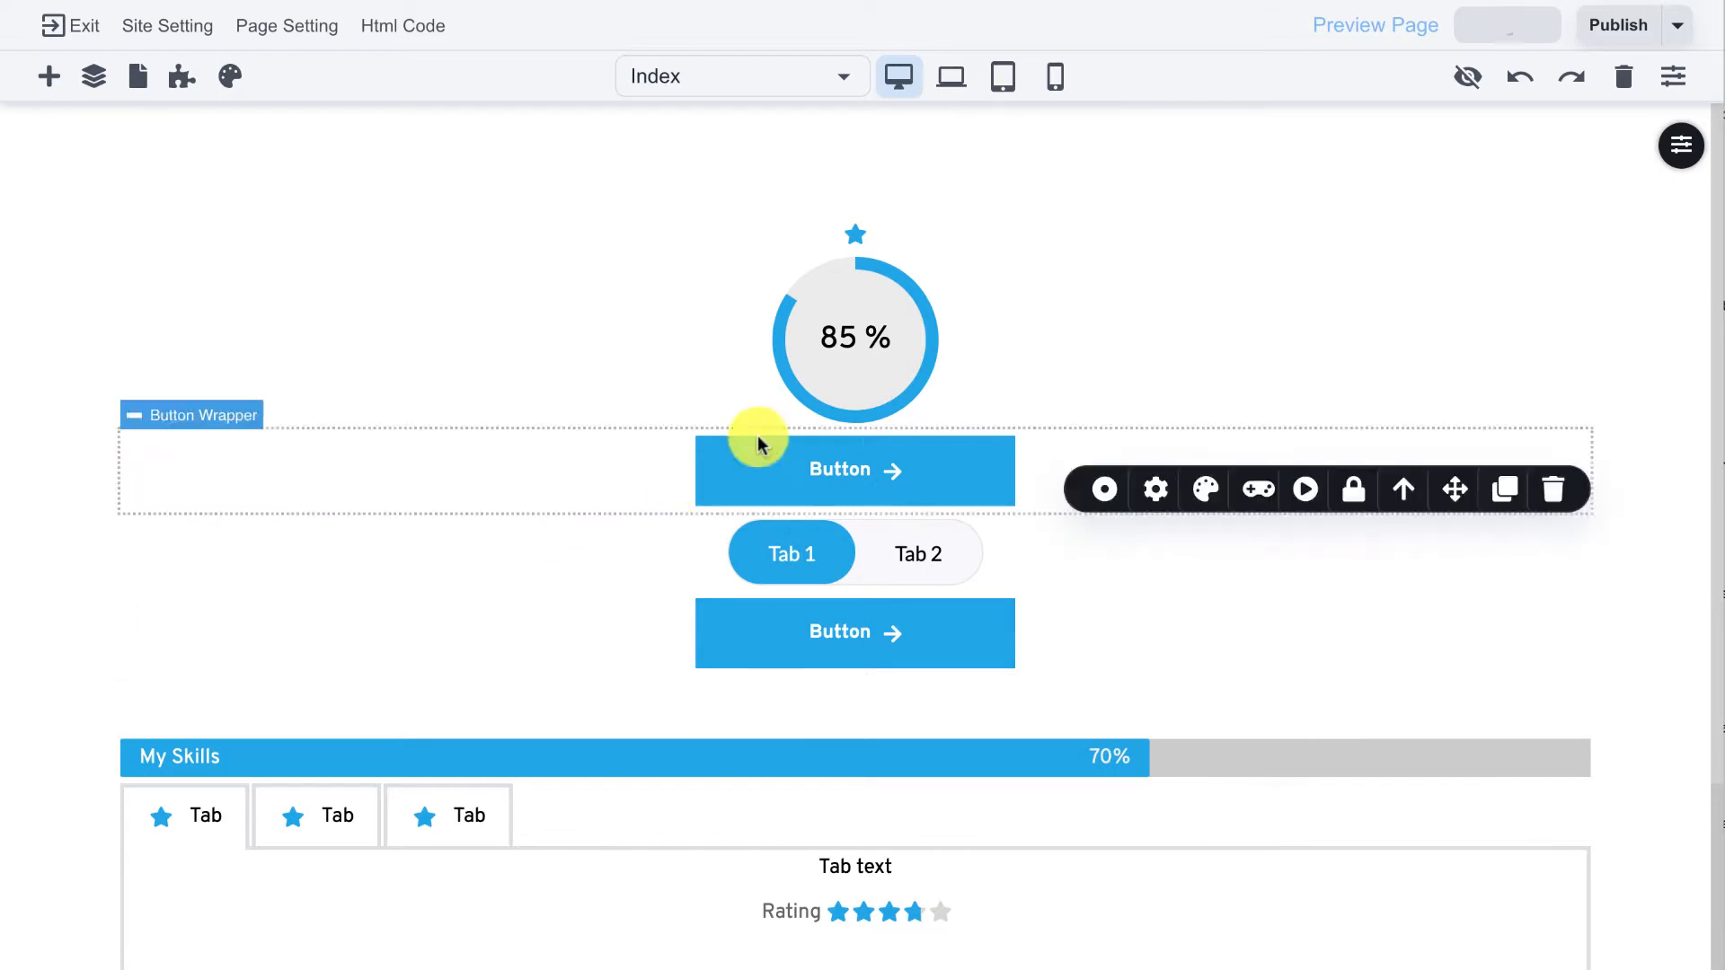
pyautogui.moveTo(643, 485); pyautogui.dragTo(693, 212)
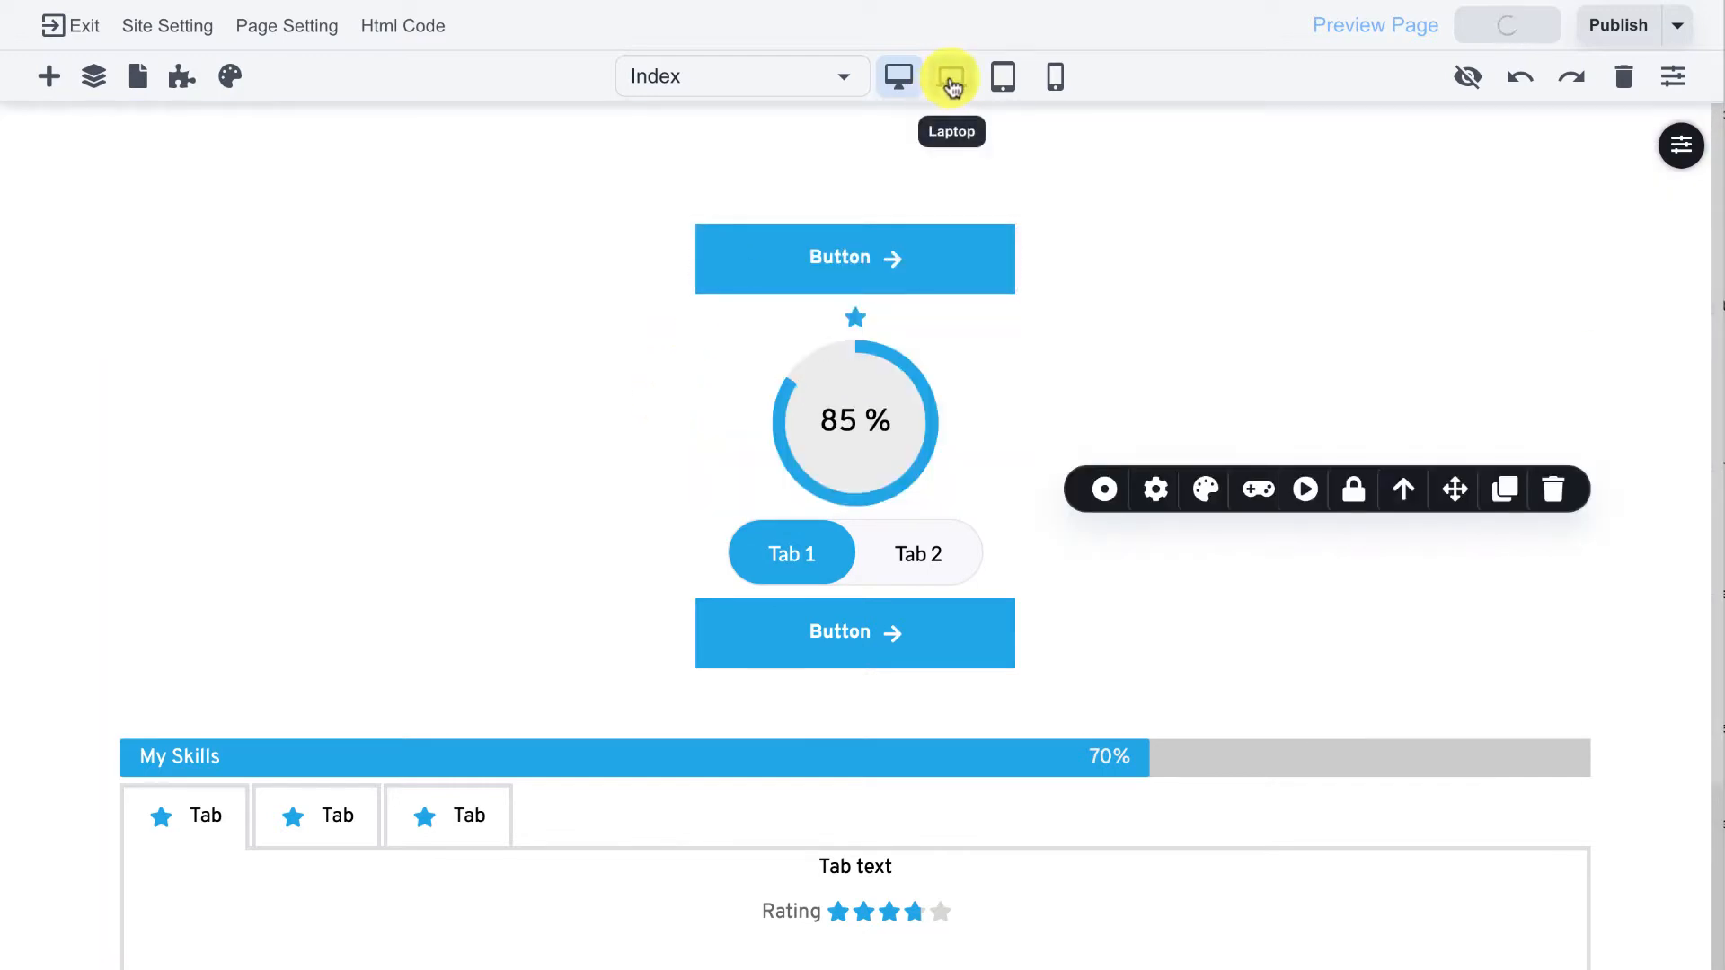
pyautogui.click(952, 85)
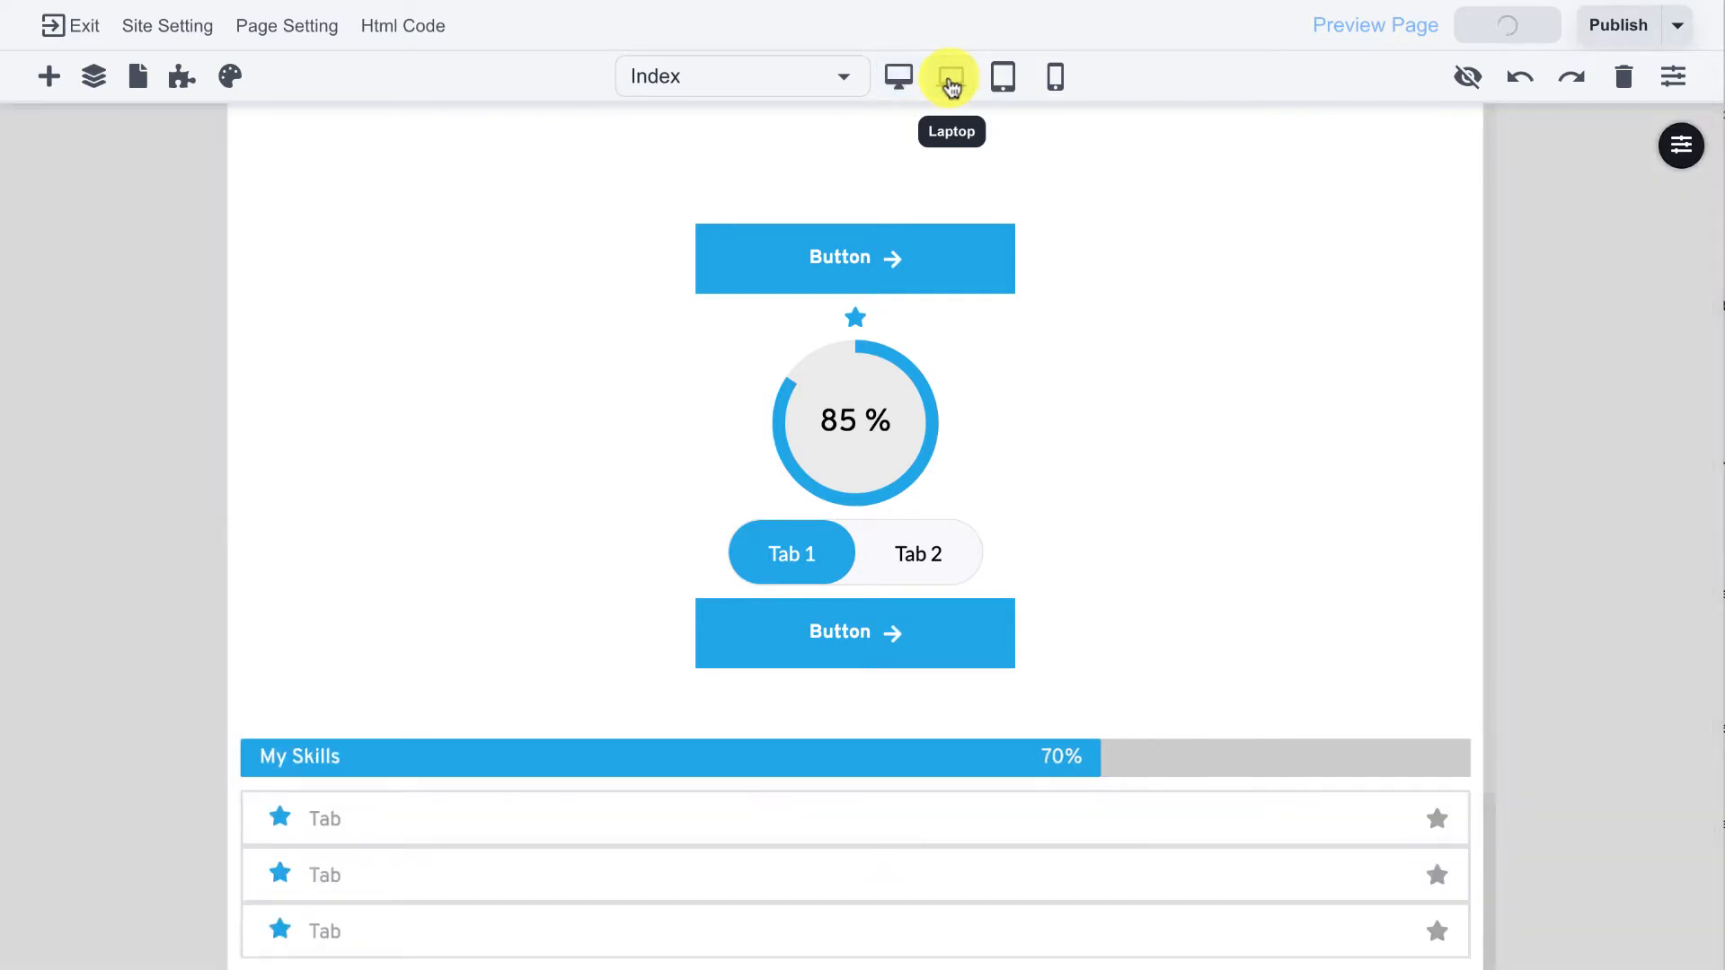
pyautogui.click(900, 79)
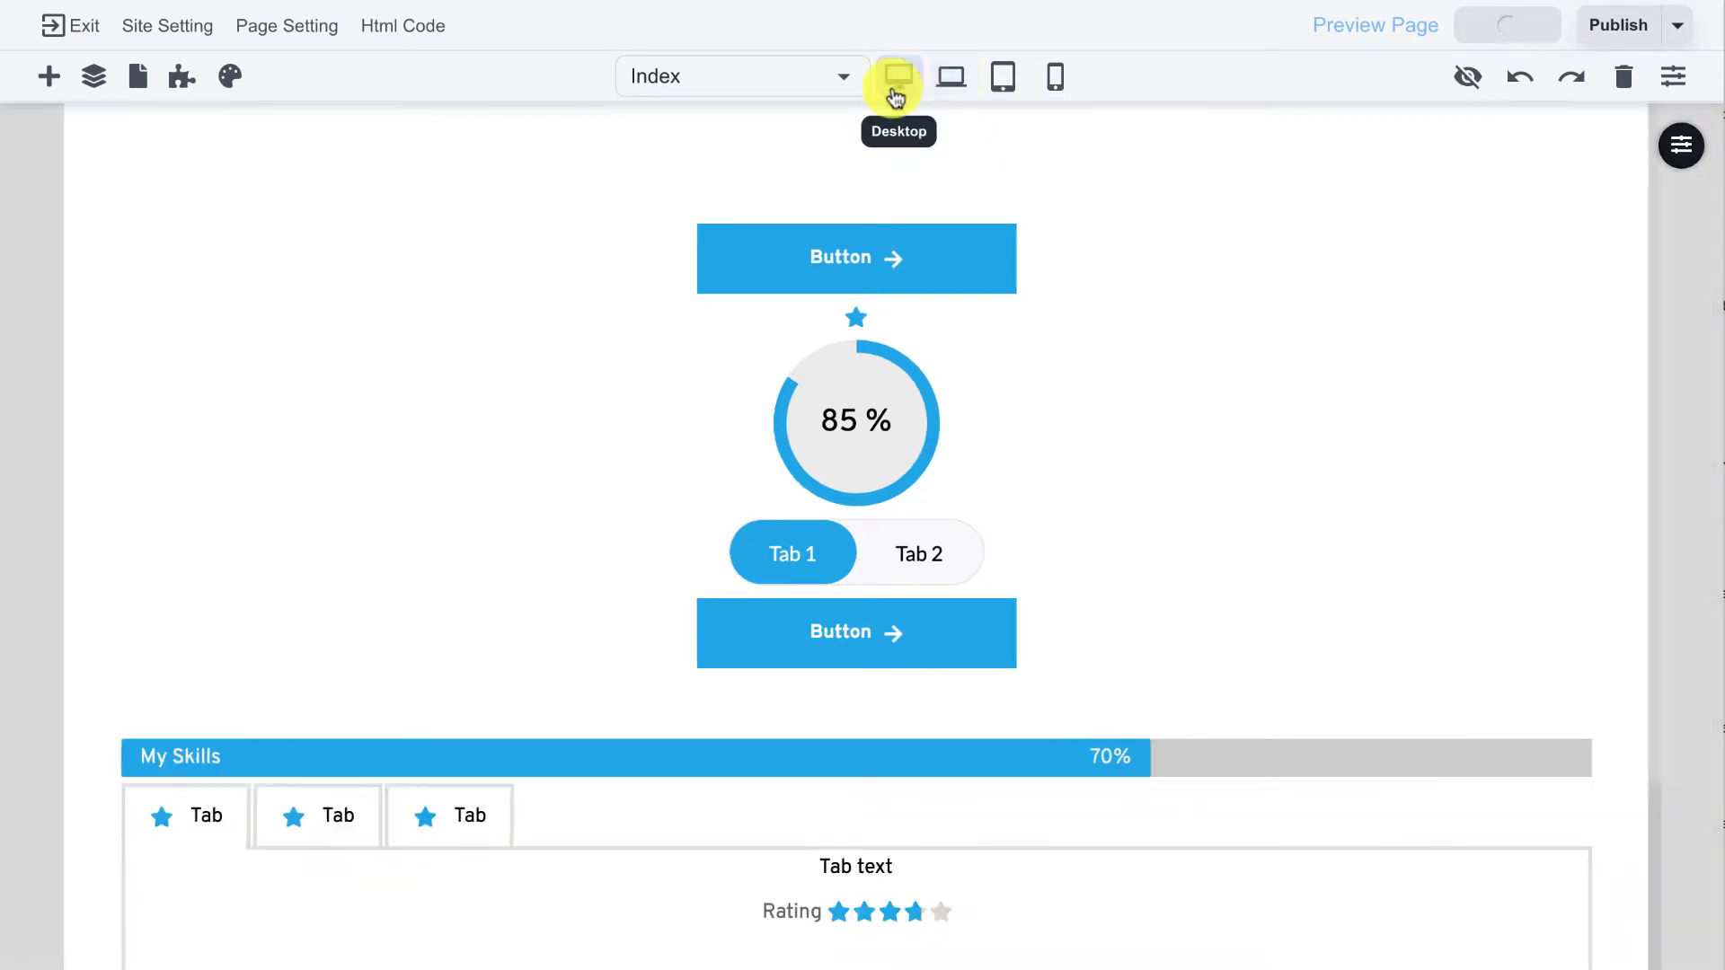
# Step: Set the number of tabs in the Tabs element to 6 and close its settings
pyautogui.click(565, 813)
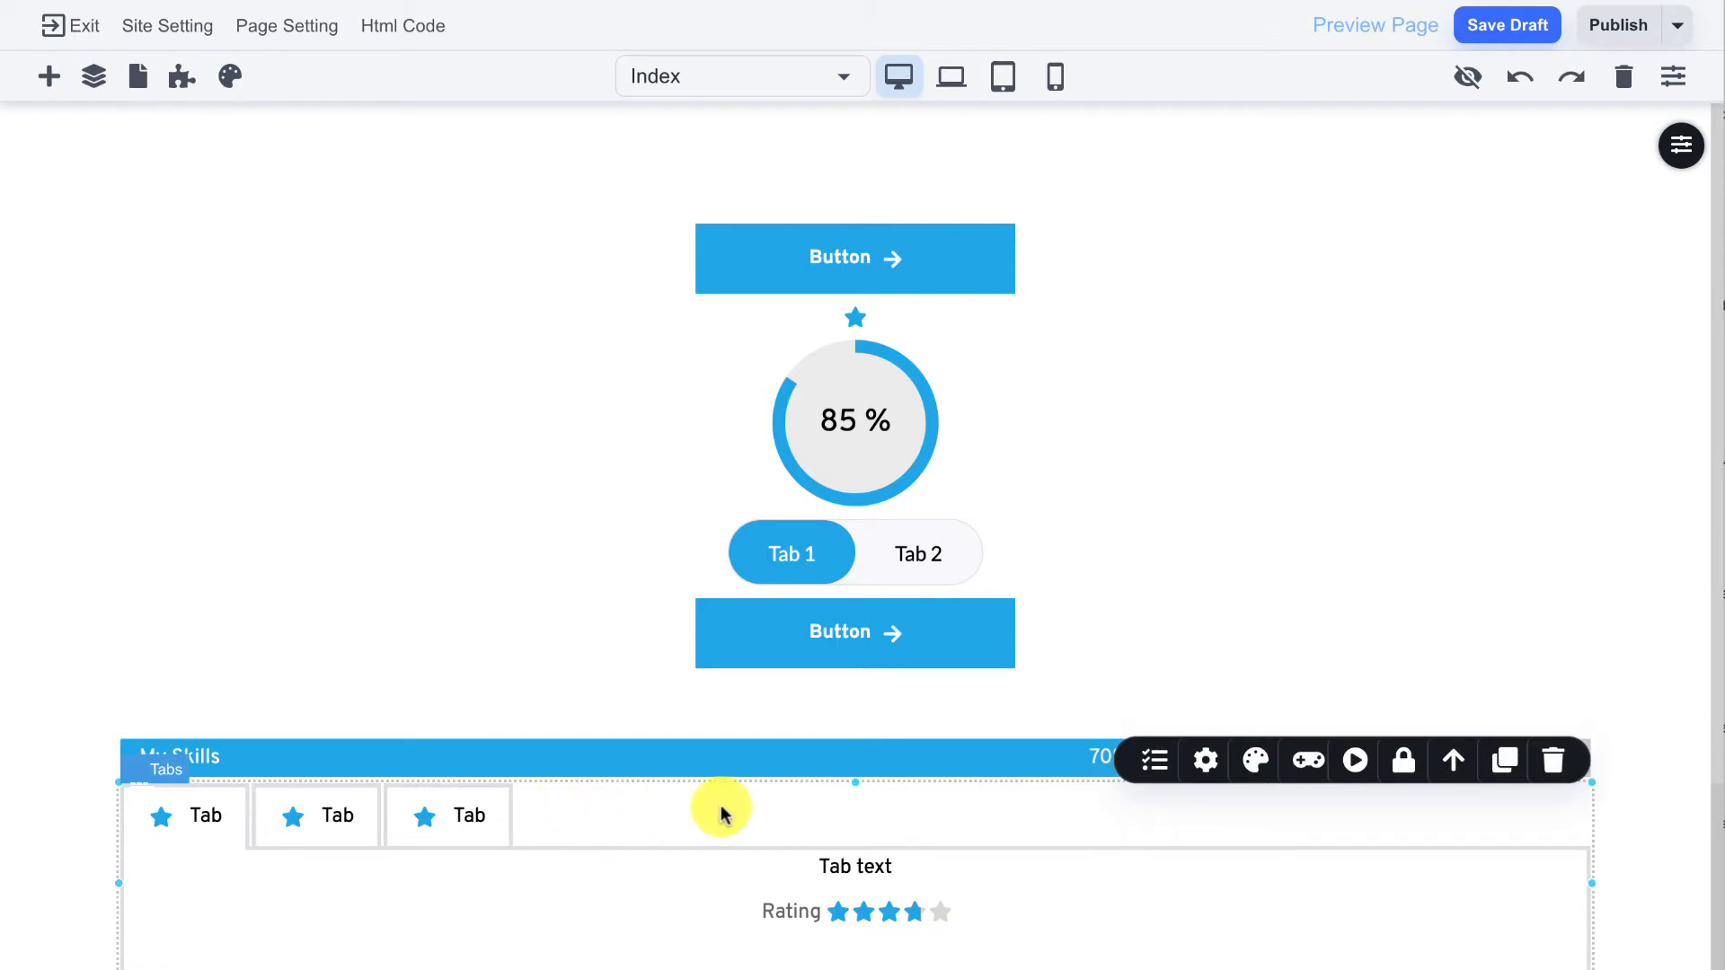
pyautogui.click(1153, 762)
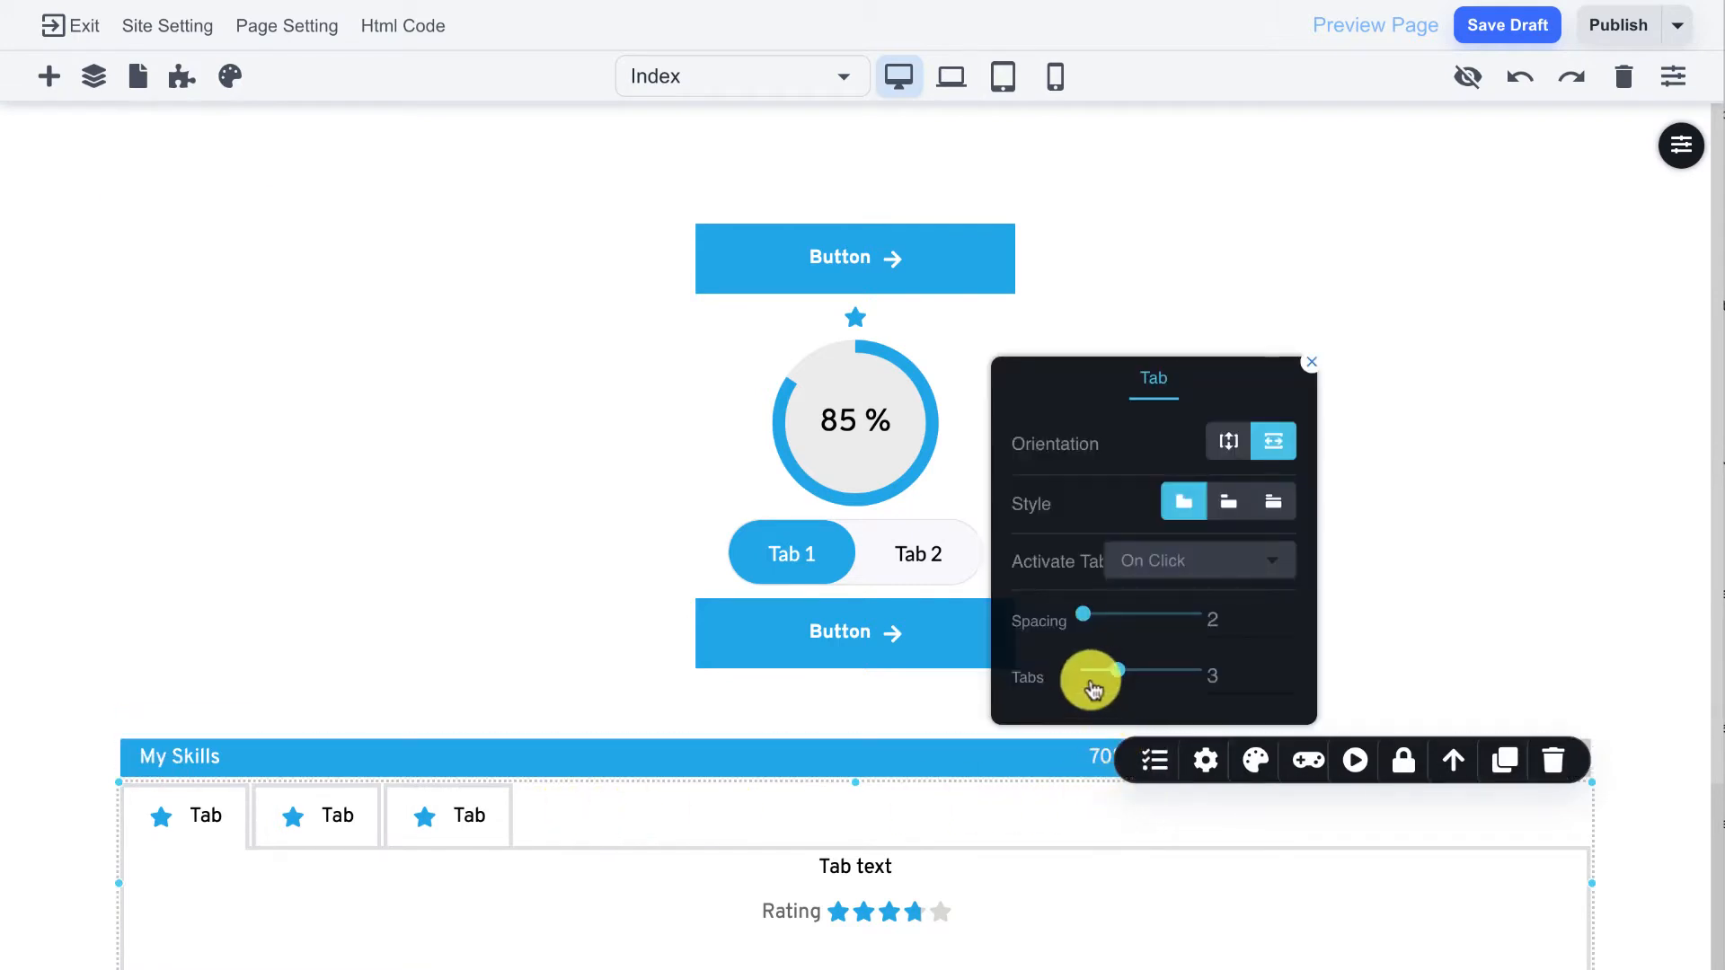
pyautogui.moveTo(1107, 679); pyautogui.dragTo(1164, 676)
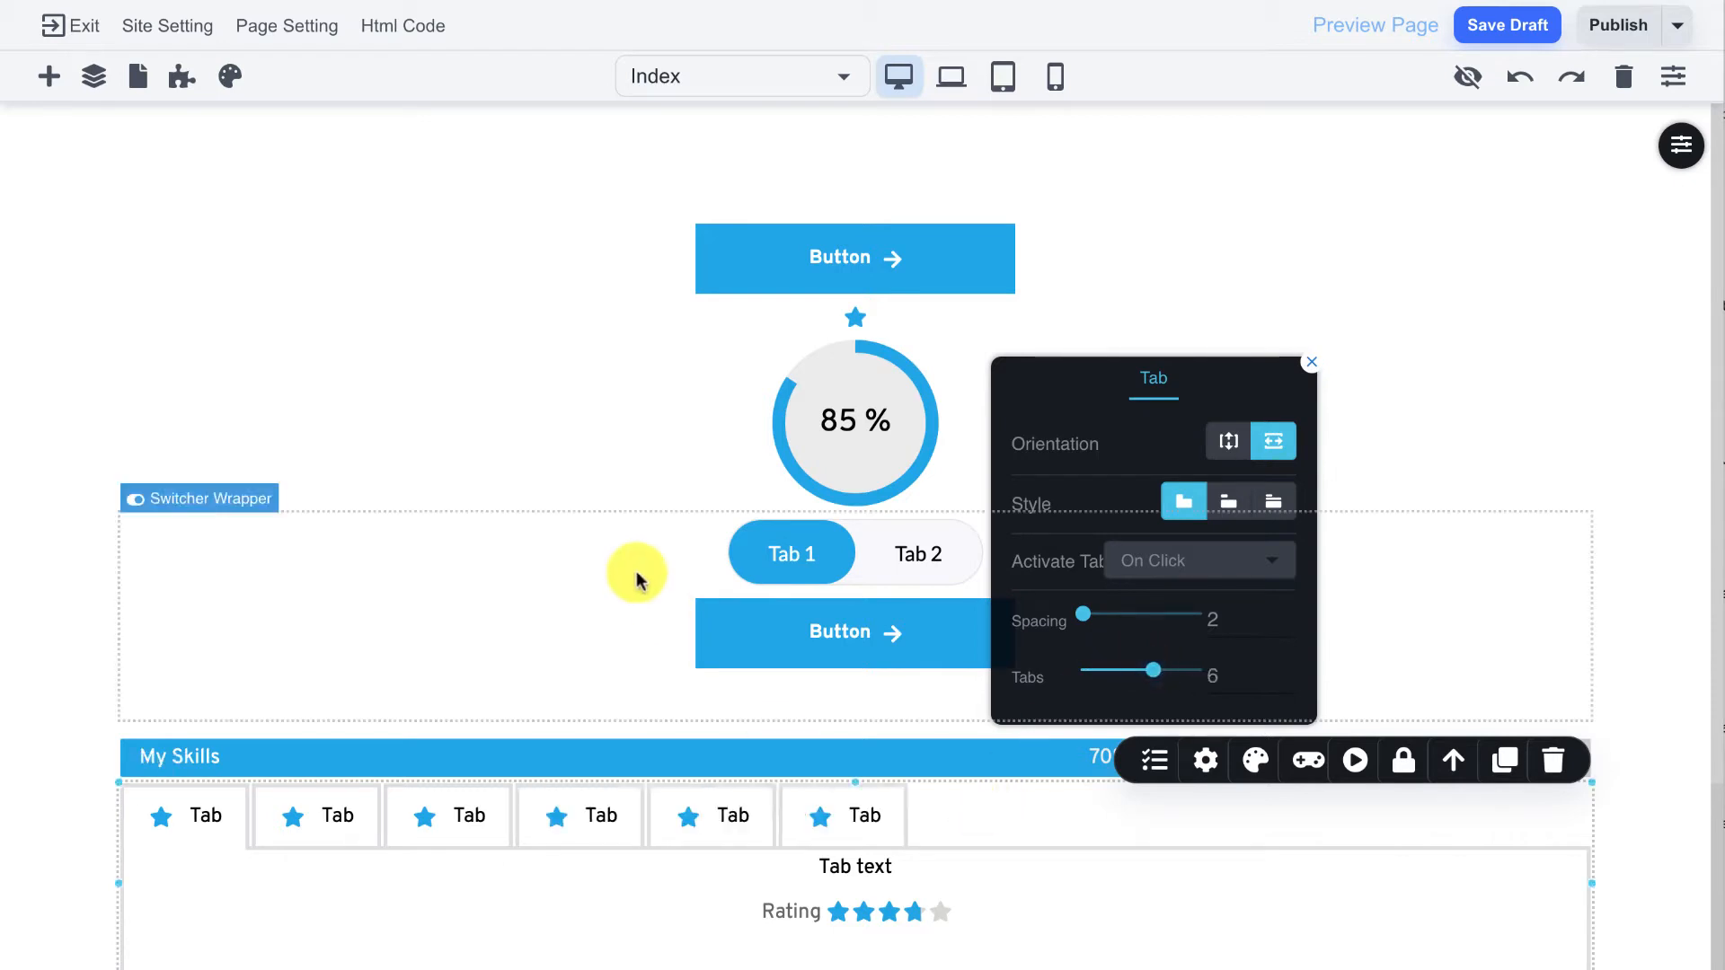
pyautogui.click(634, 578)
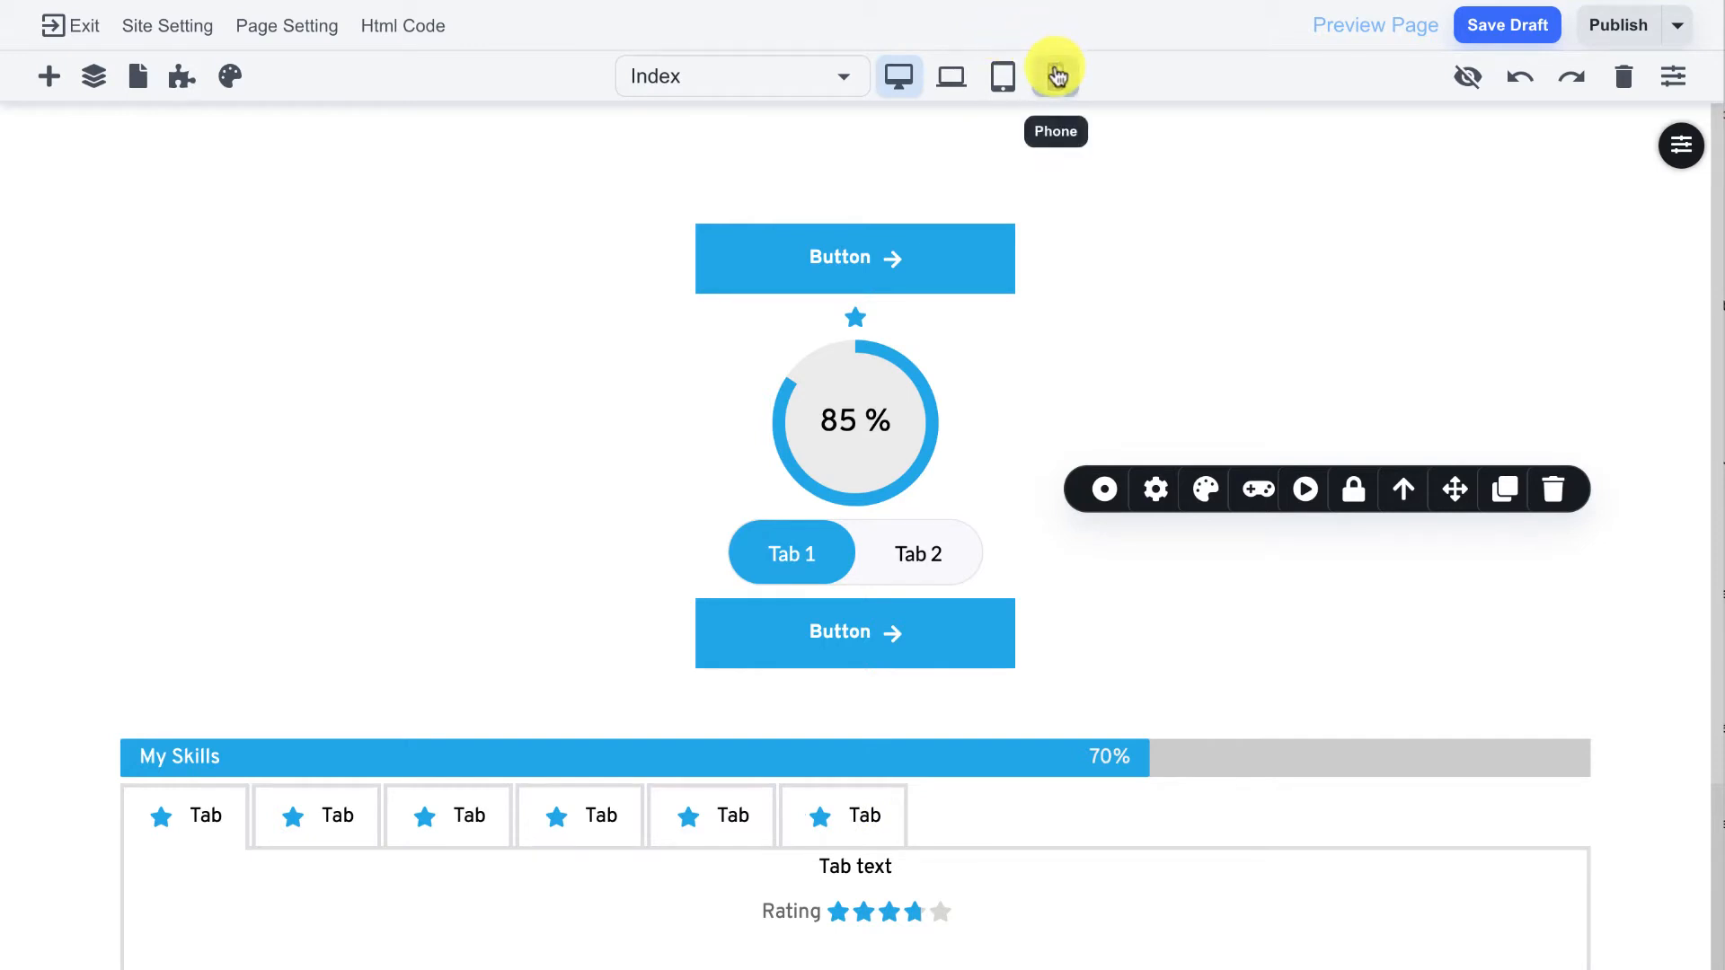
# Step: Check the page in phone view, expanding the first and second tab items, and return to desktop view
pyautogui.click(1057, 77)
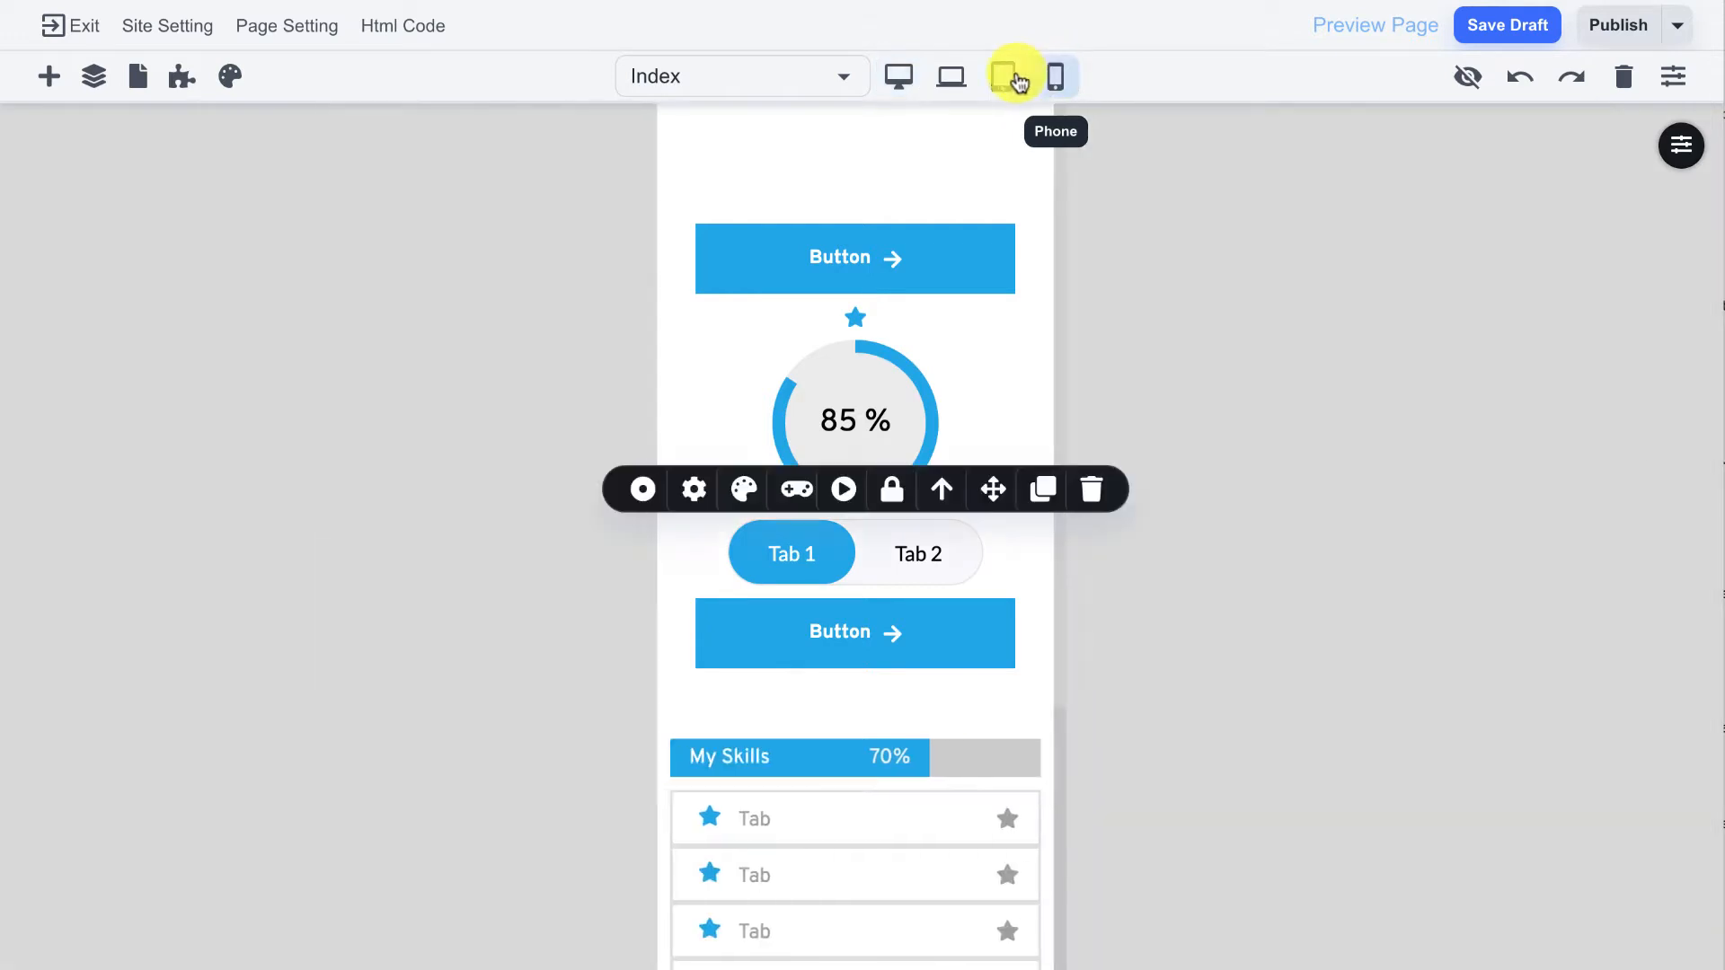
pyautogui.scroll(-5, 992, 711)
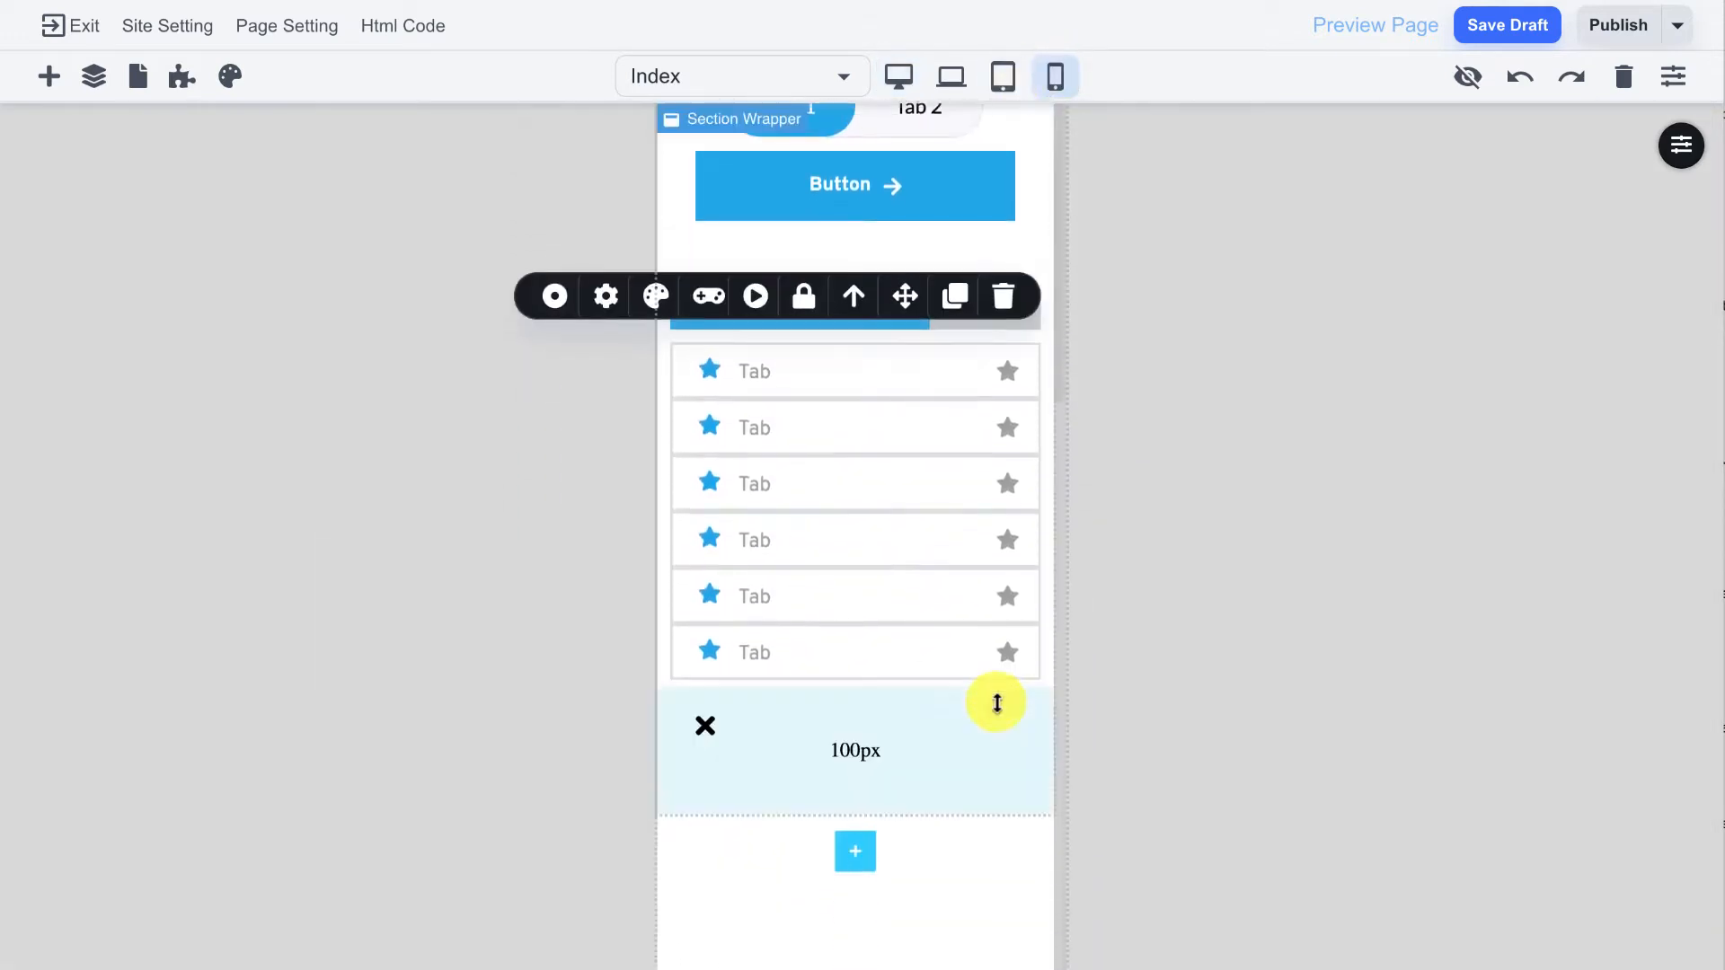
pyautogui.click(878, 376)
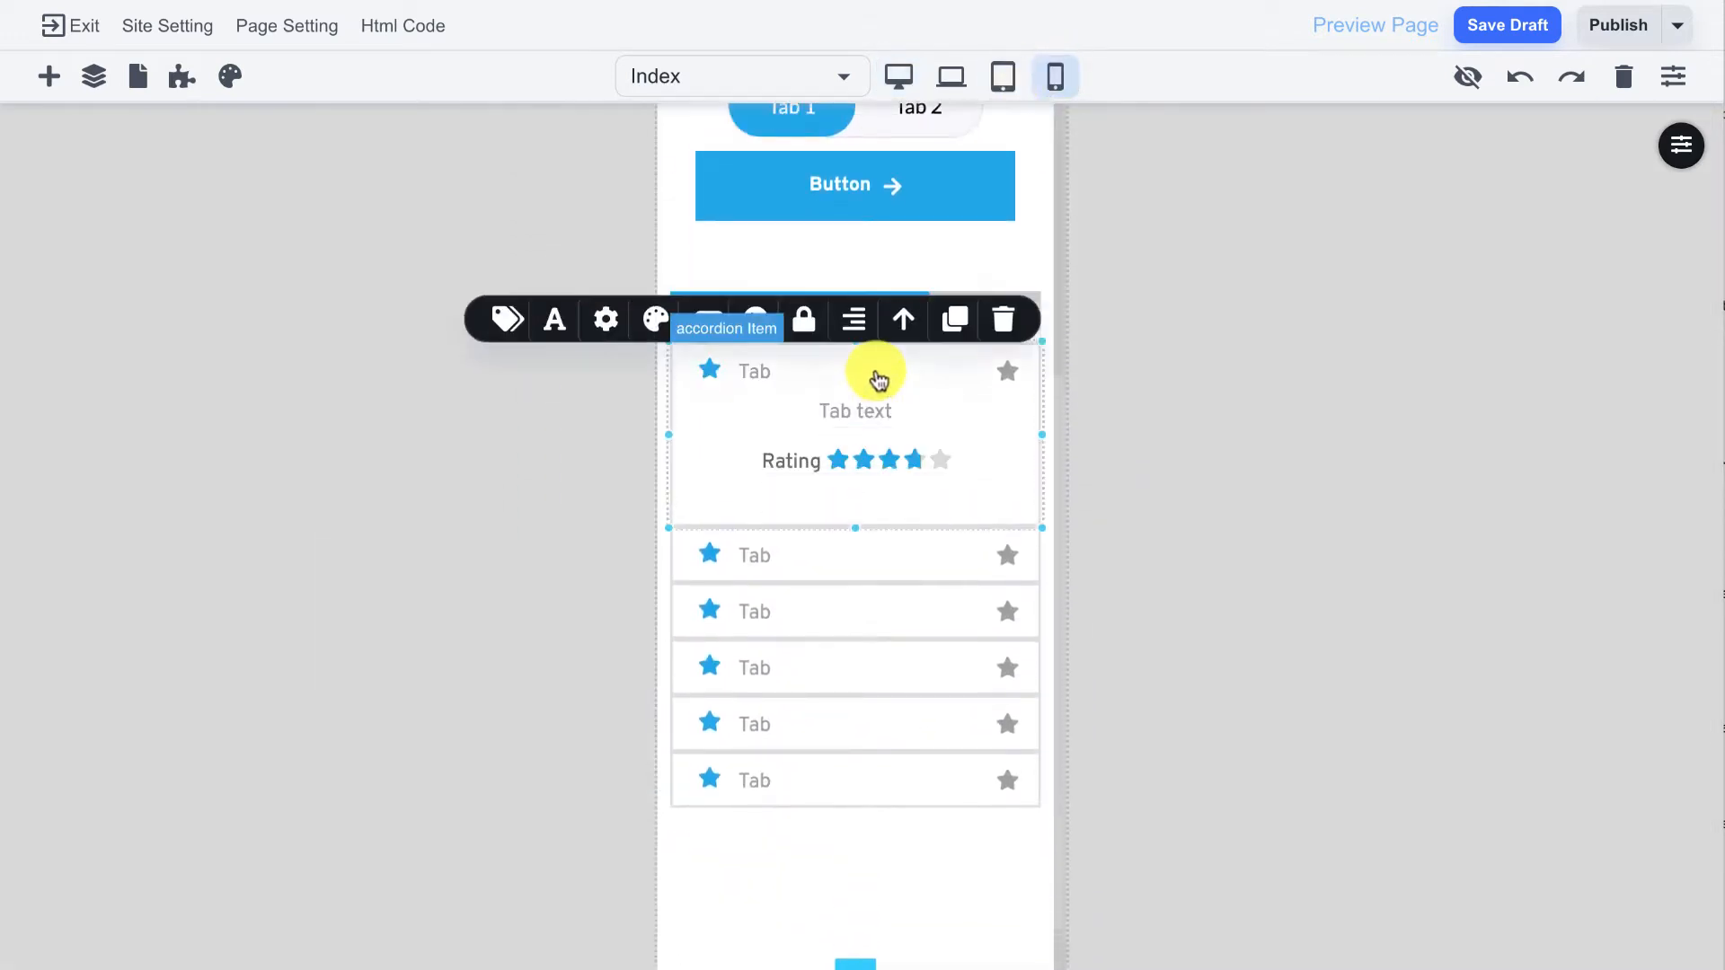
pyautogui.click(835, 557)
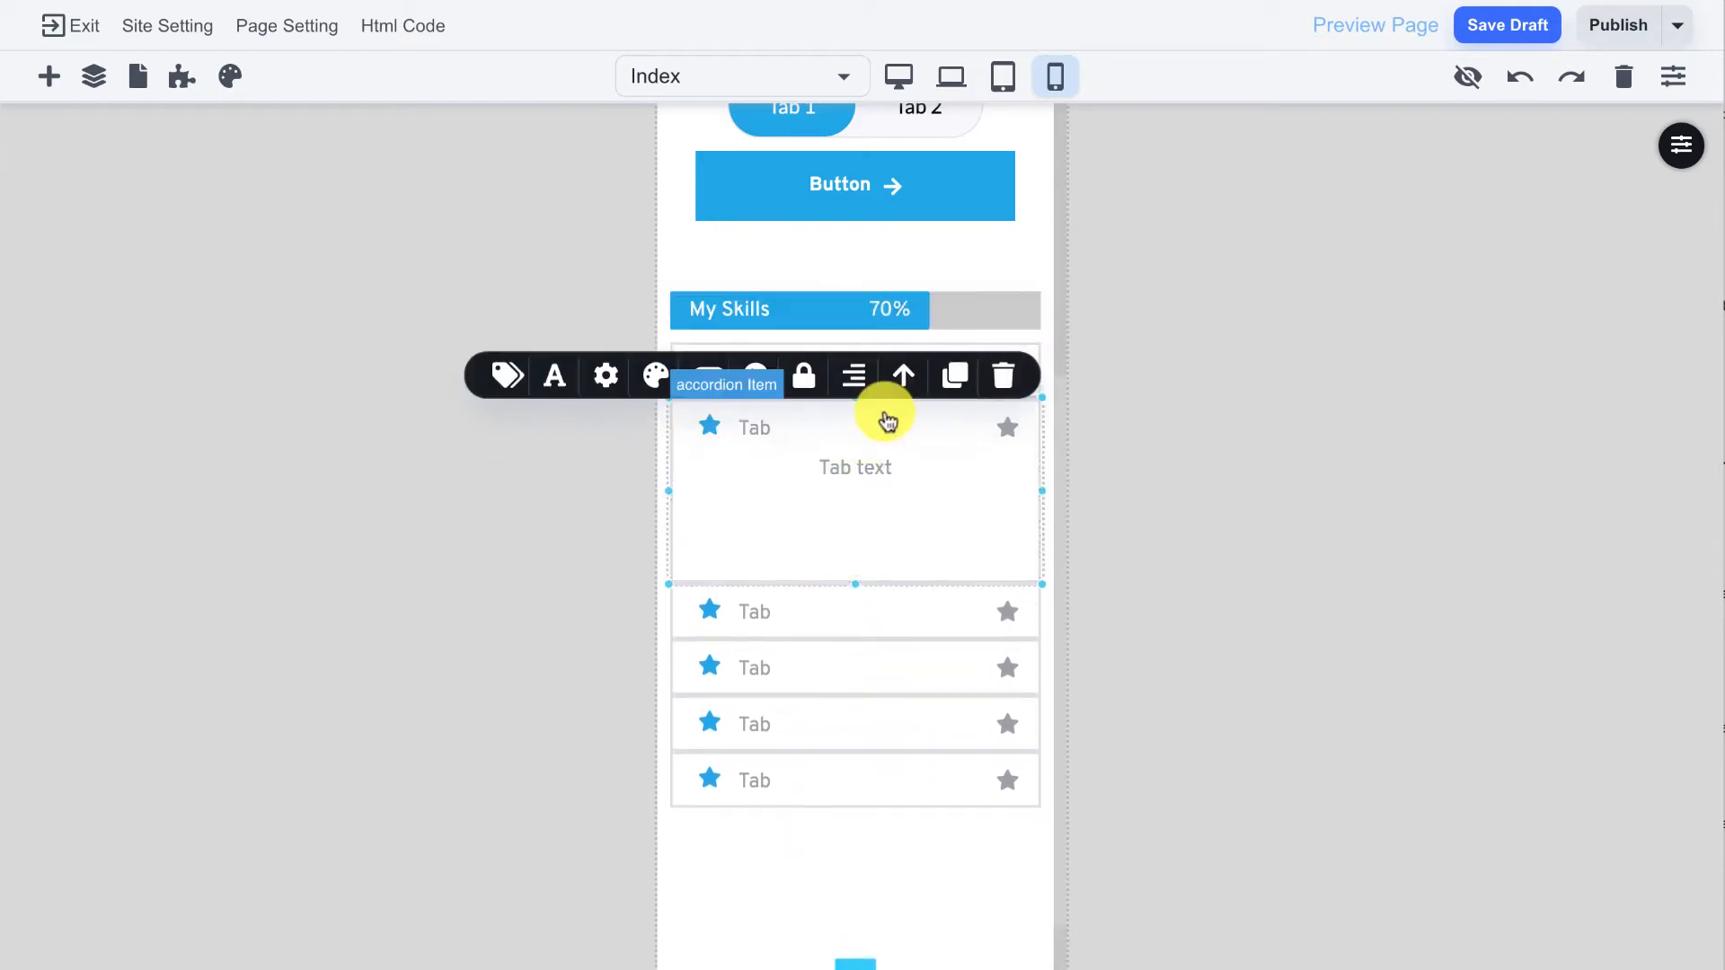
pyautogui.scroll(5, 885, 115)
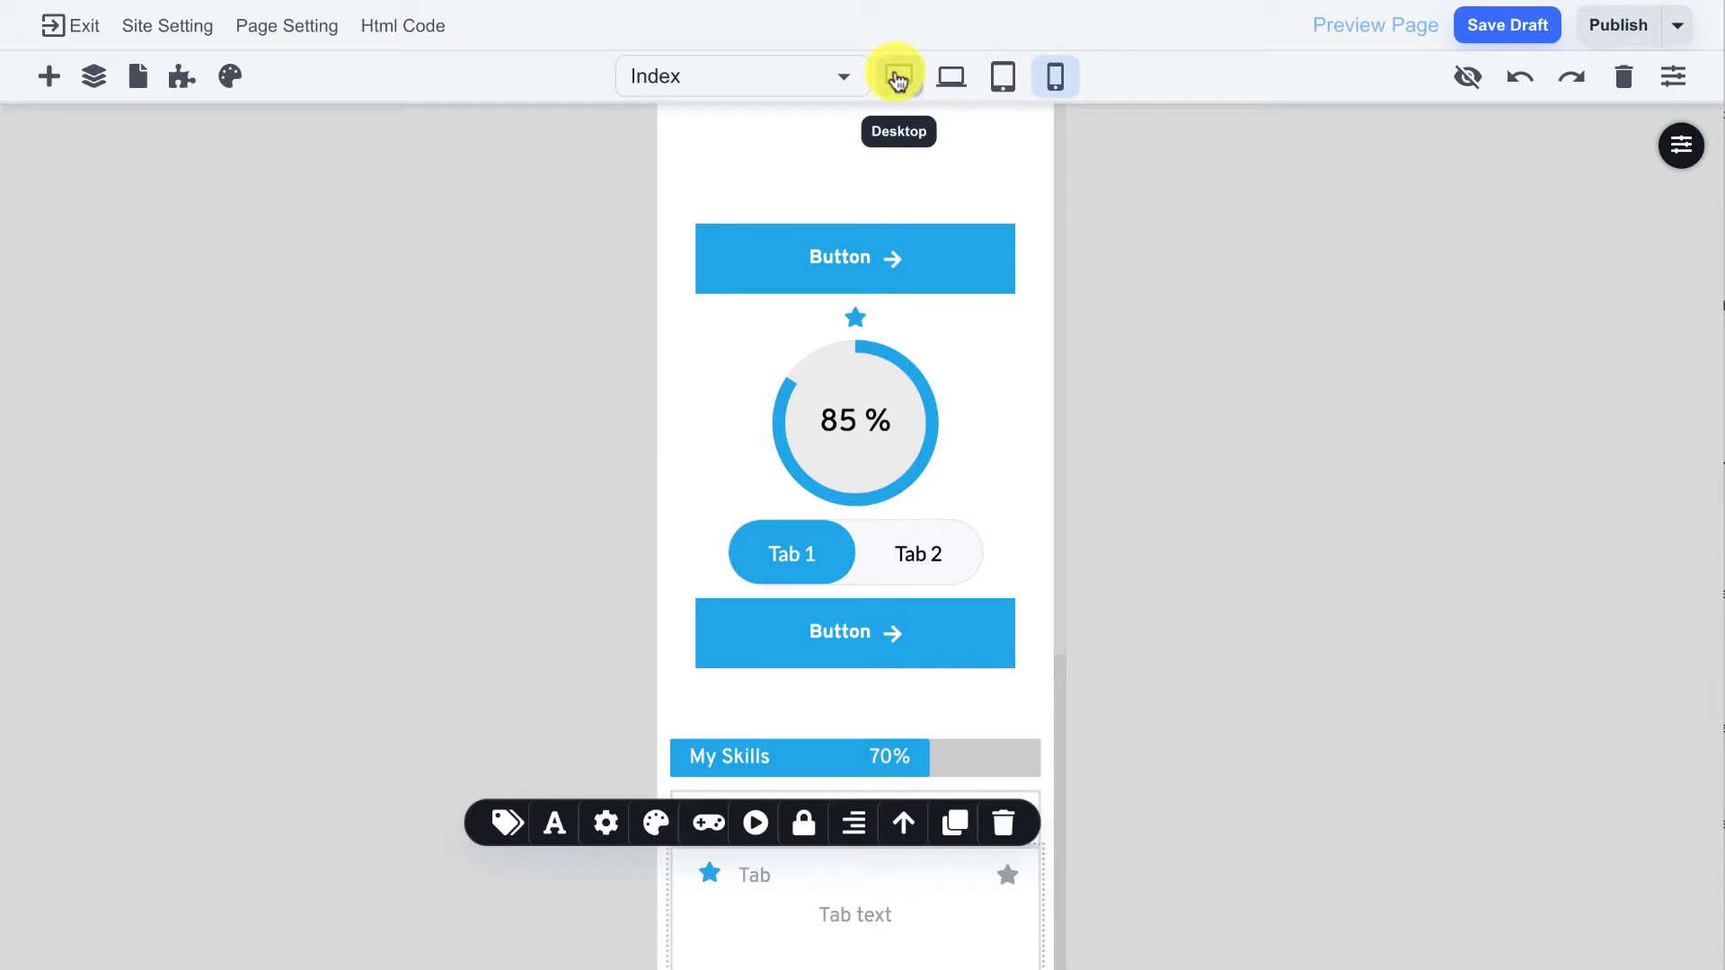
pyautogui.click(897, 79)
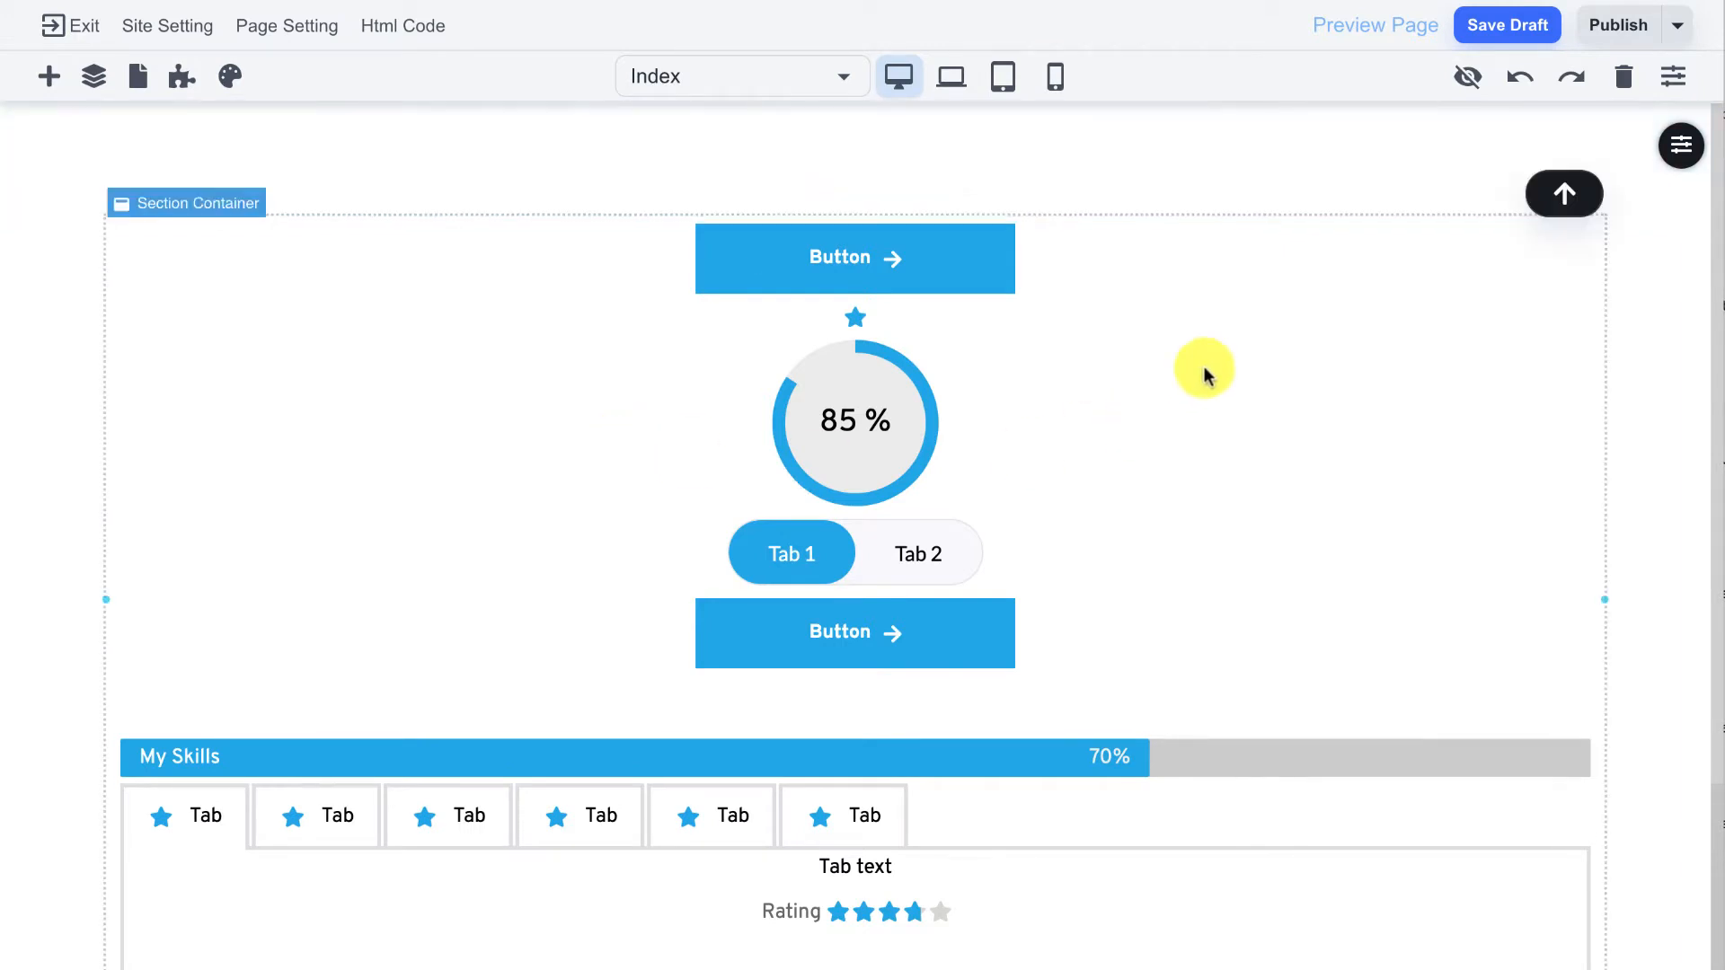
# Step: Remove all the content of the page and add a new empty section
pyautogui.click(1624, 79)
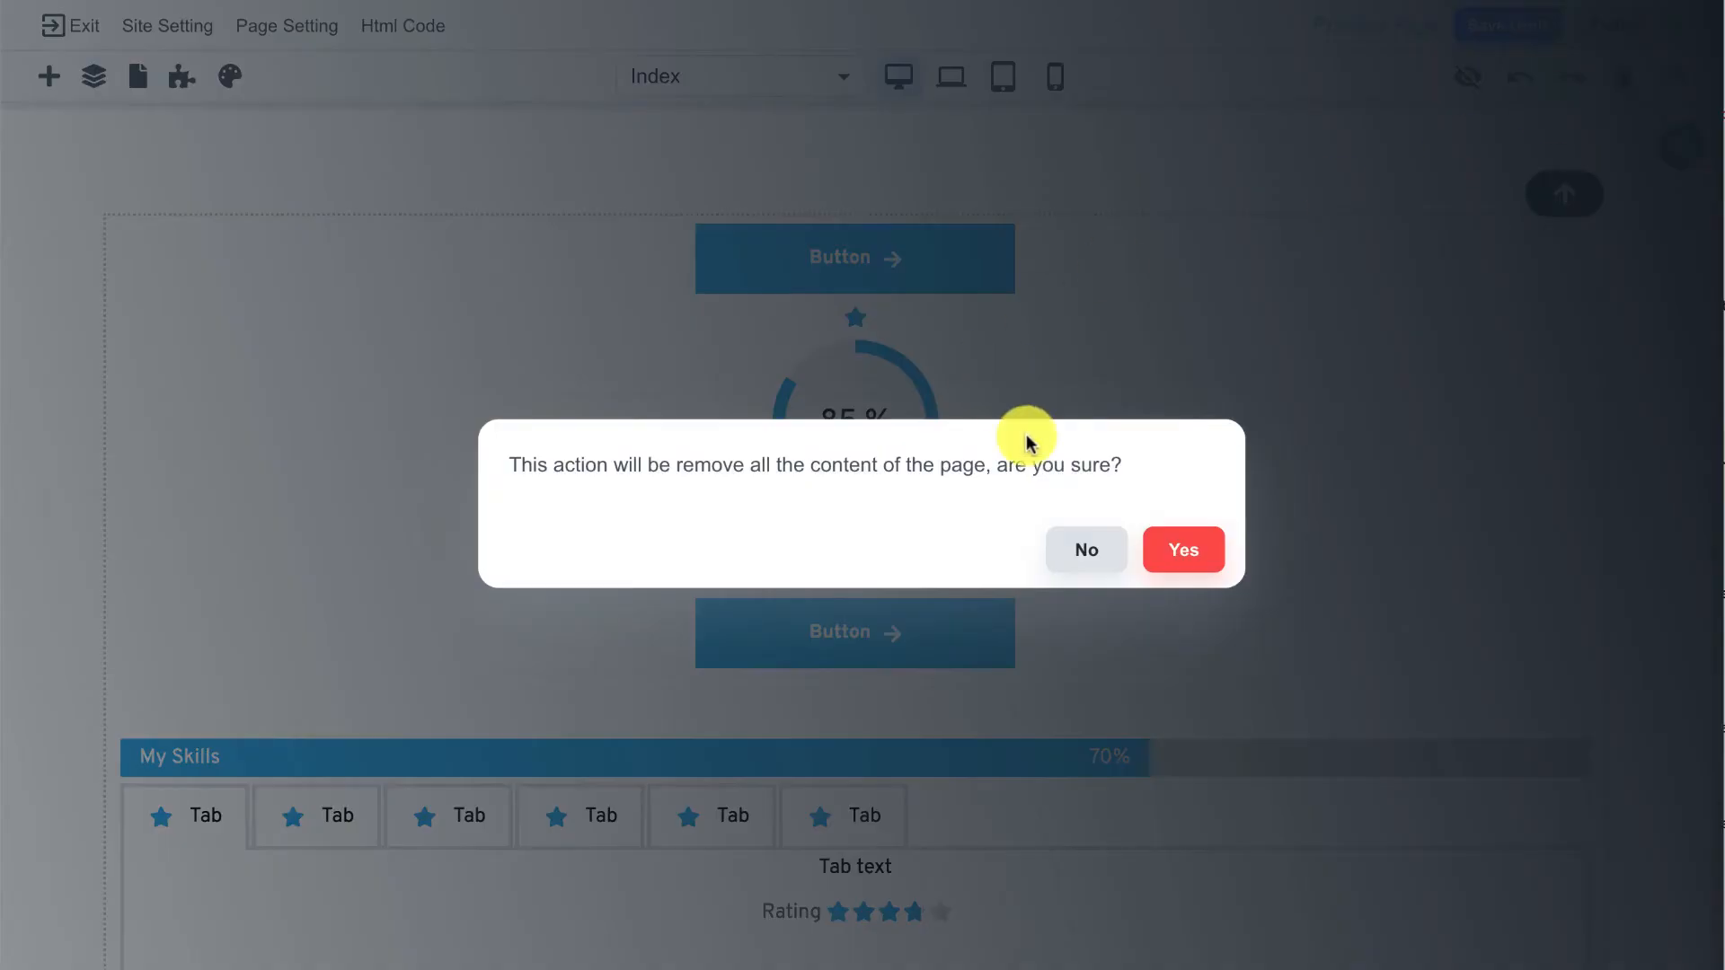
pyautogui.click(1161, 548)
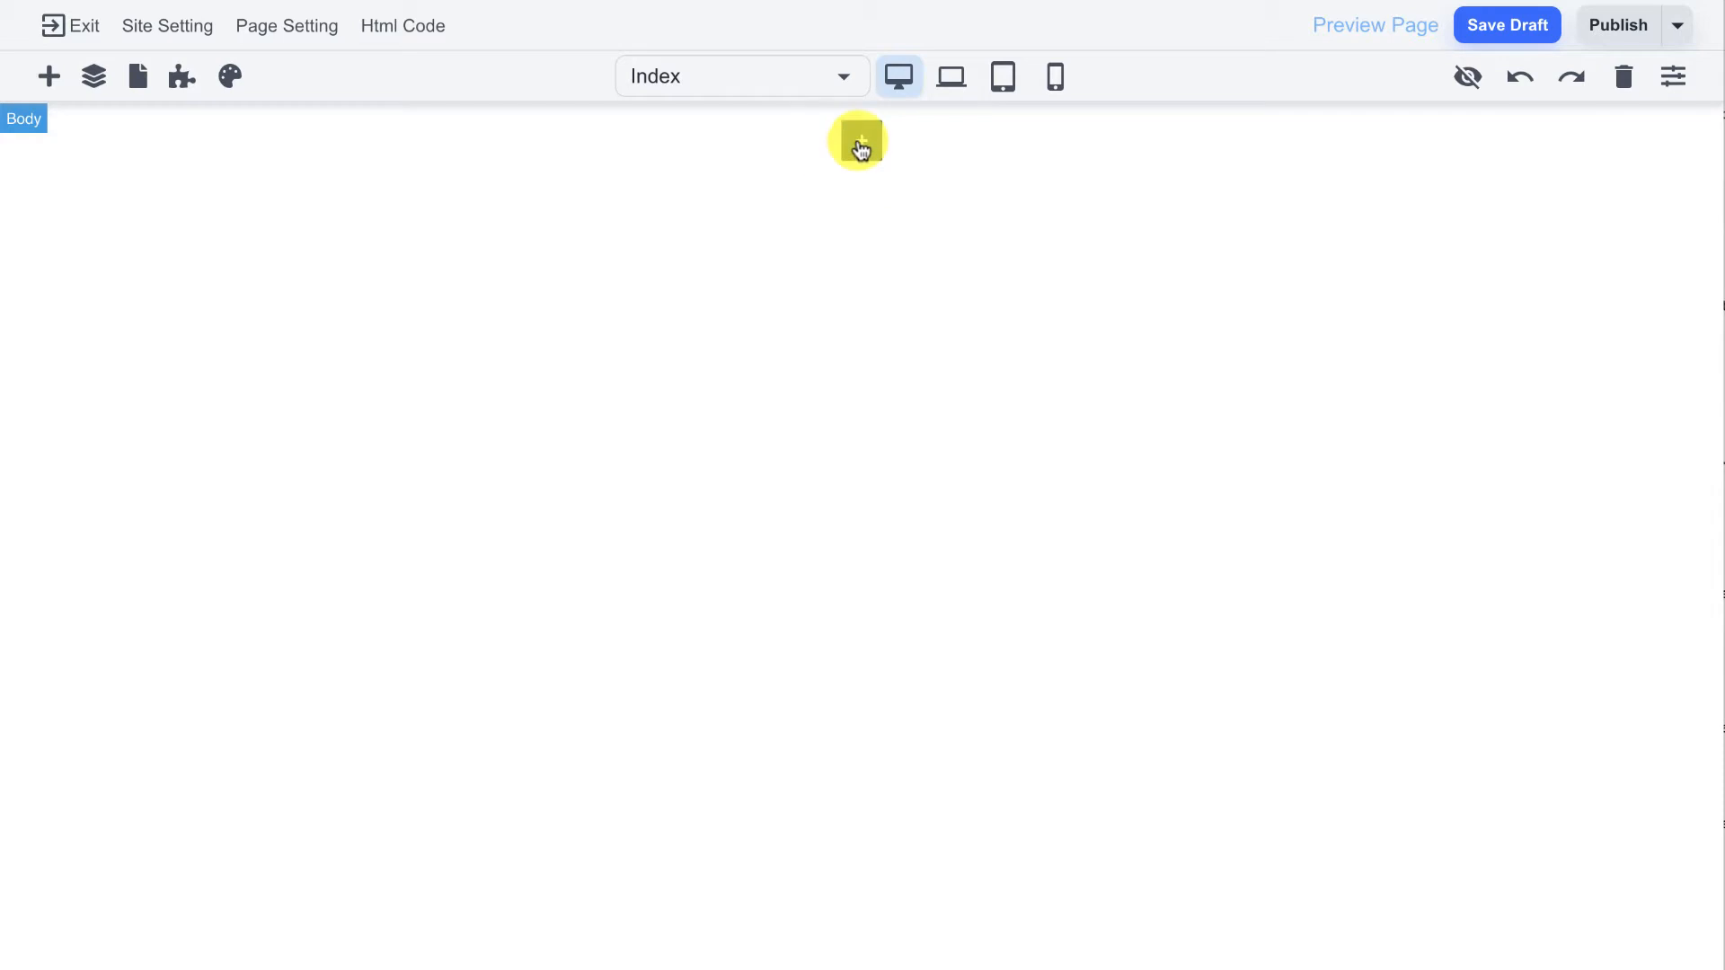
pyautogui.click(861, 141)
pyautogui.click(806, 530)
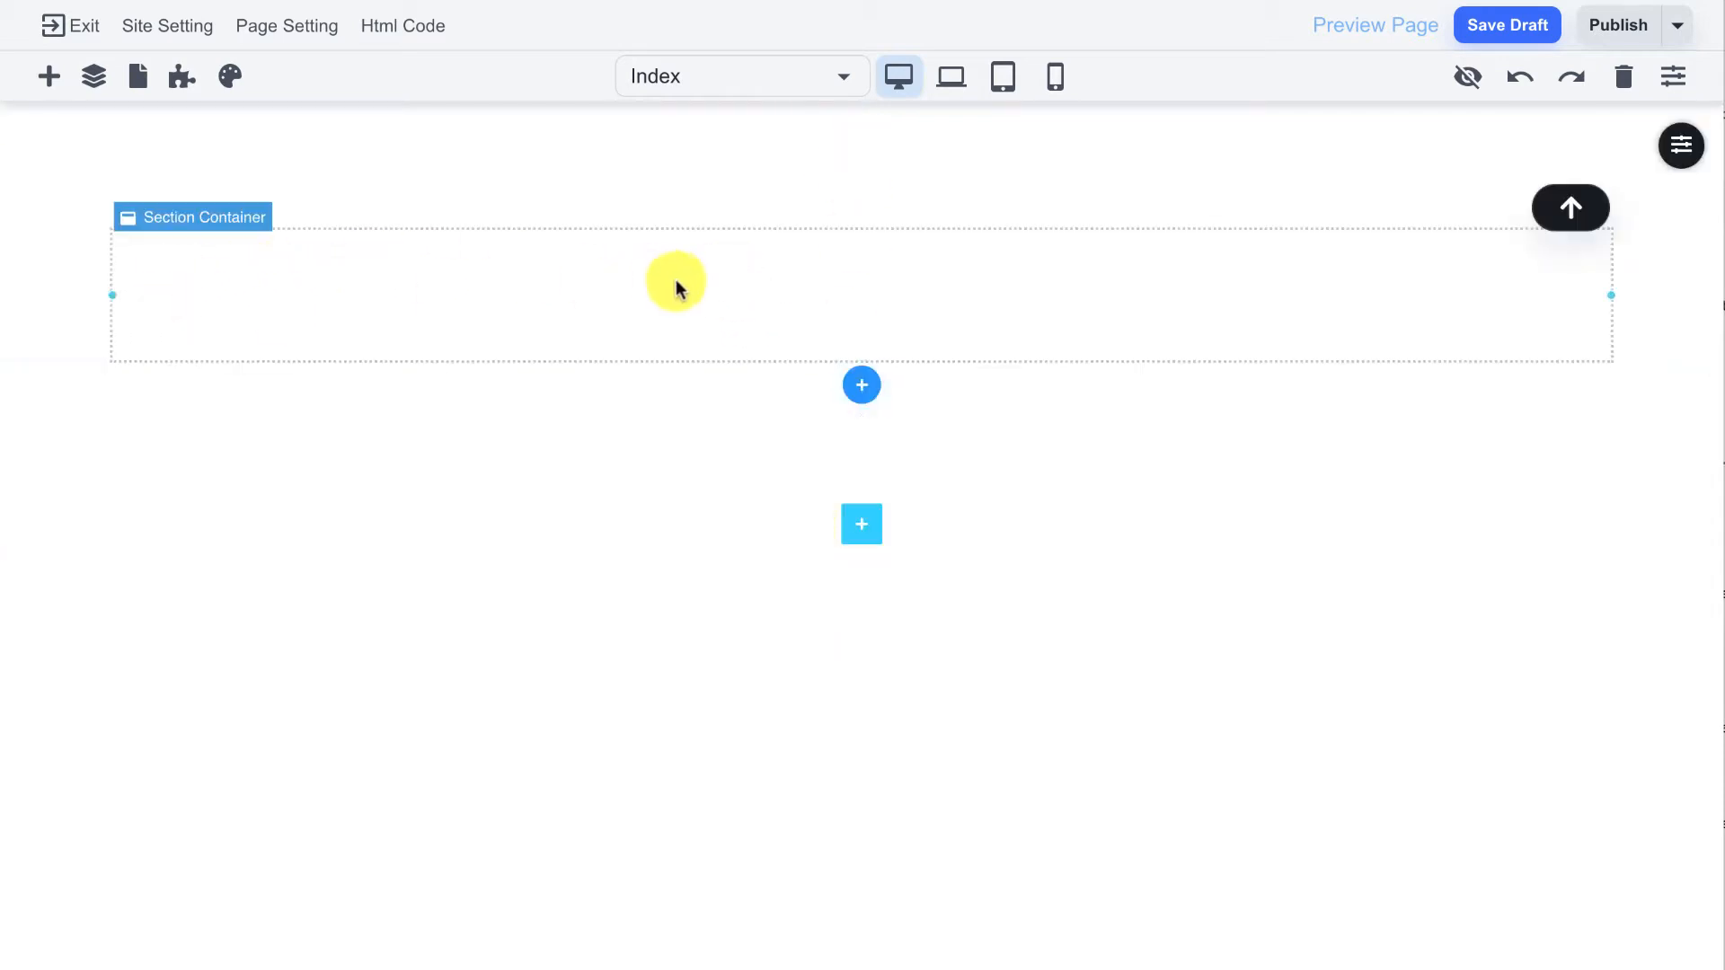
# Step: Search the royalty-free images for "home" and set the blue house at dusk as the section's background image
pyautogui.click(1680, 144)
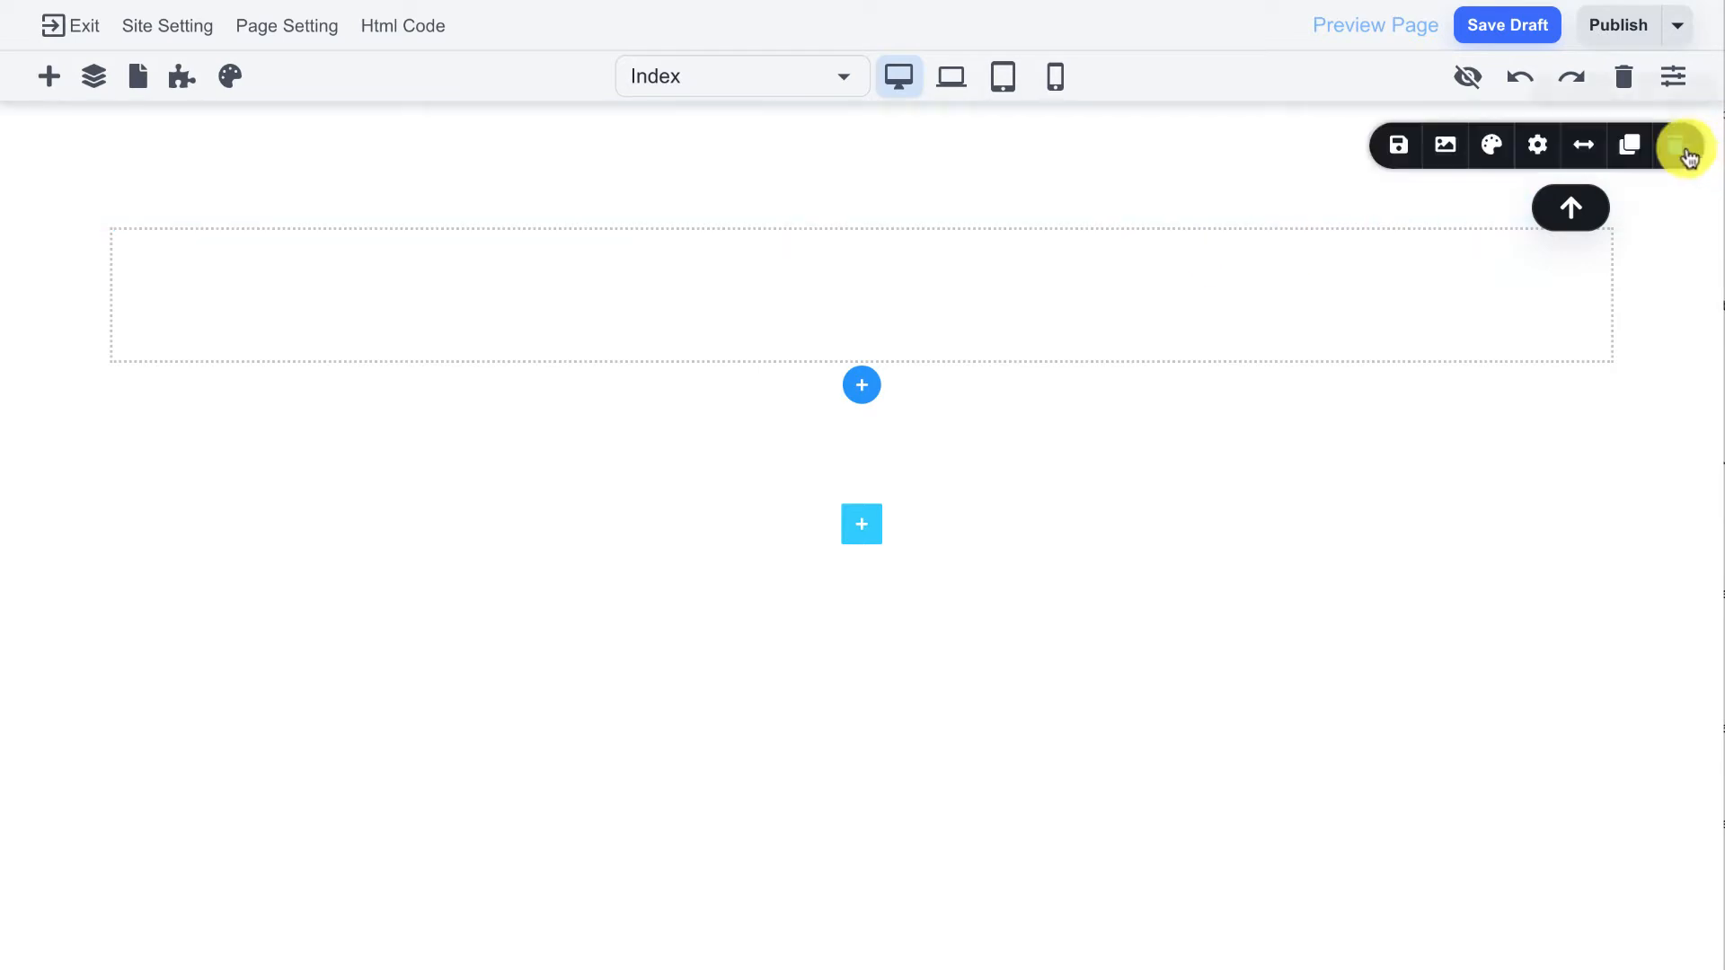
pyautogui.click(1452, 148)
pyautogui.click(1479, 321)
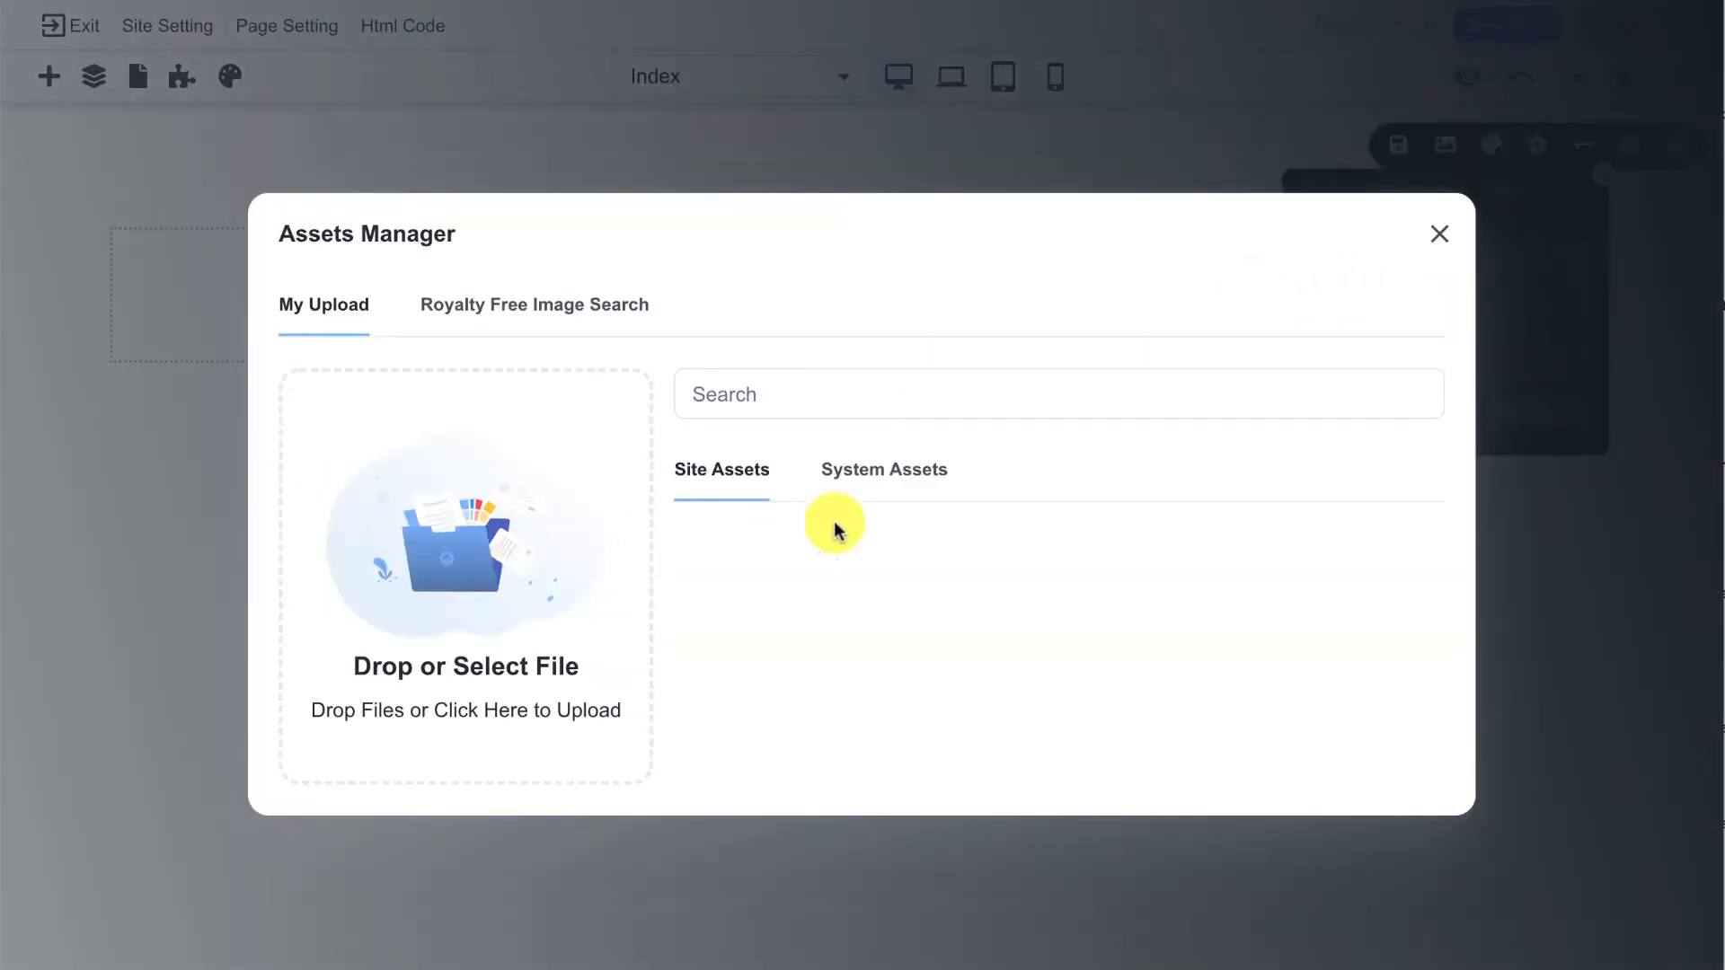
pyautogui.click(878, 481)
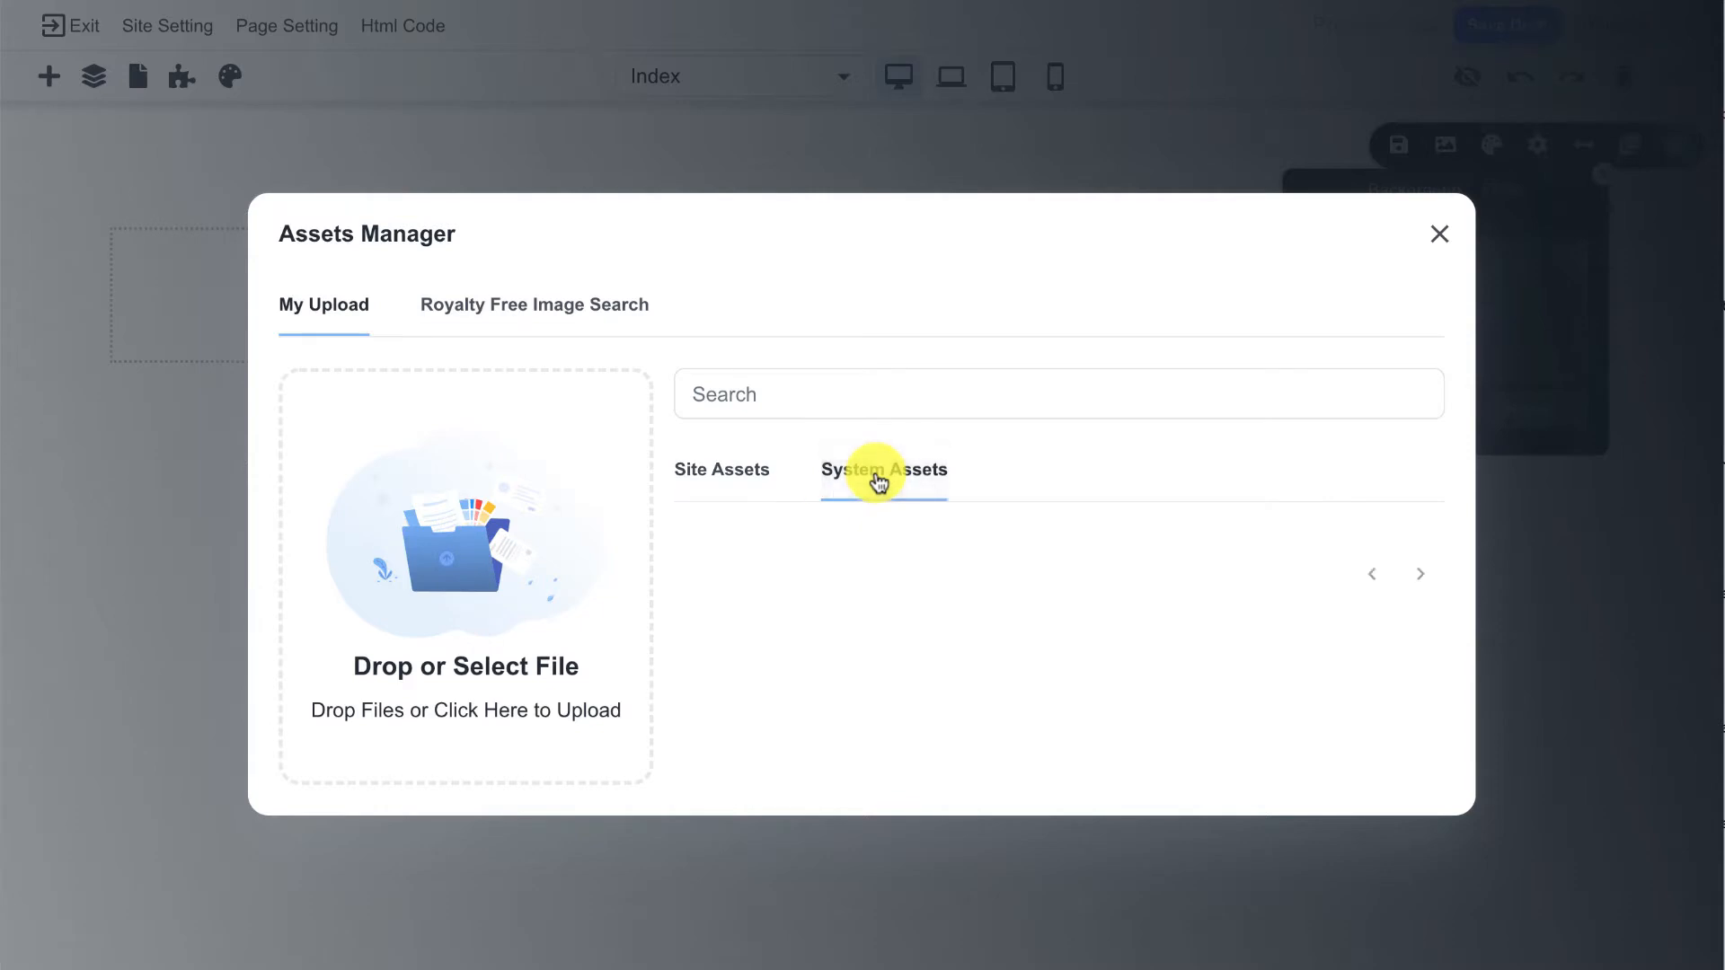
pyautogui.click(733, 481)
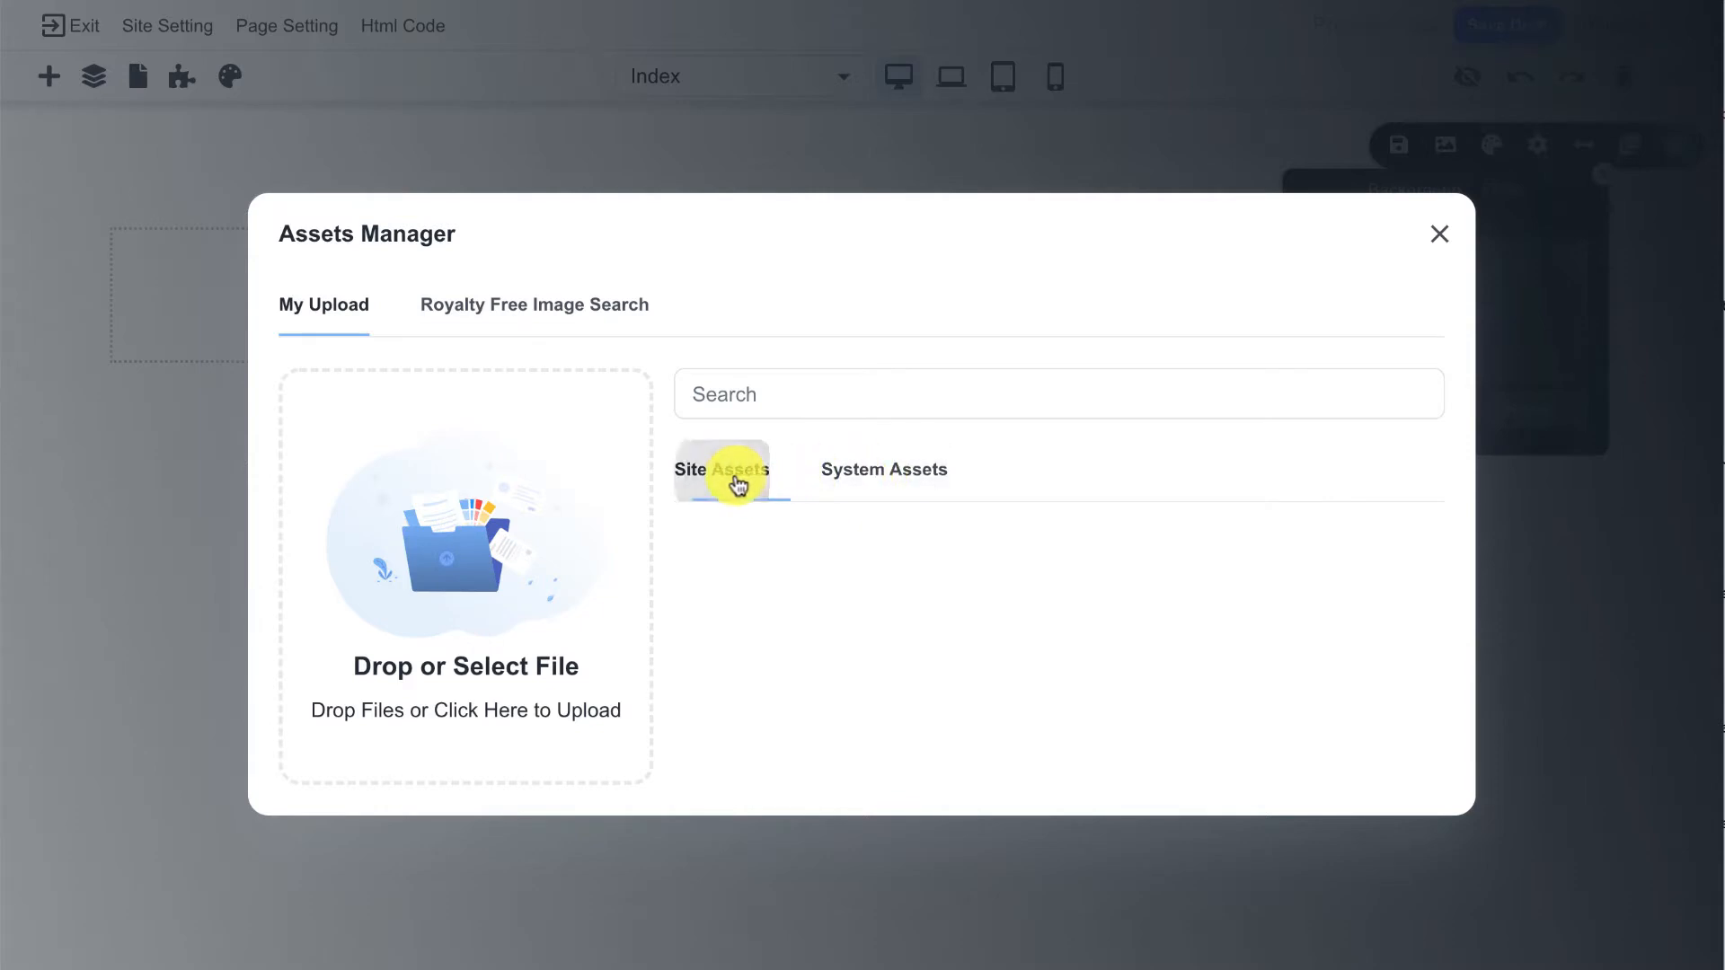
pyautogui.click(565, 306)
pyautogui.click(561, 280)
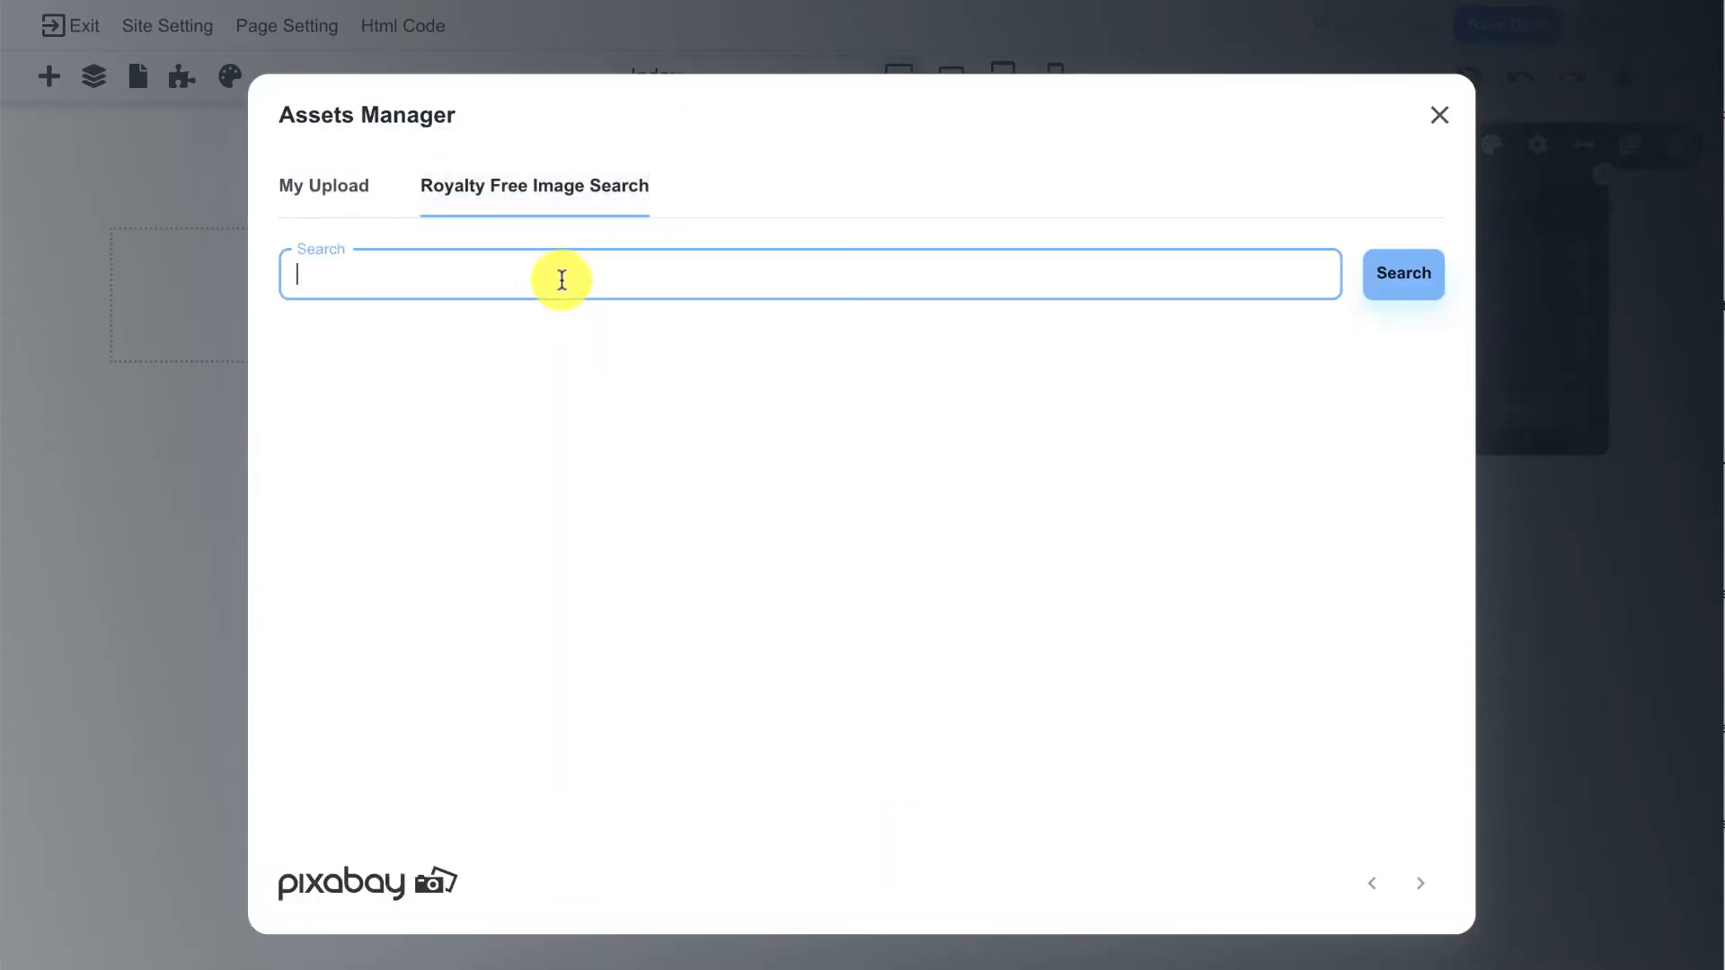
pyautogui.write('home')
pyautogui.press('Return')
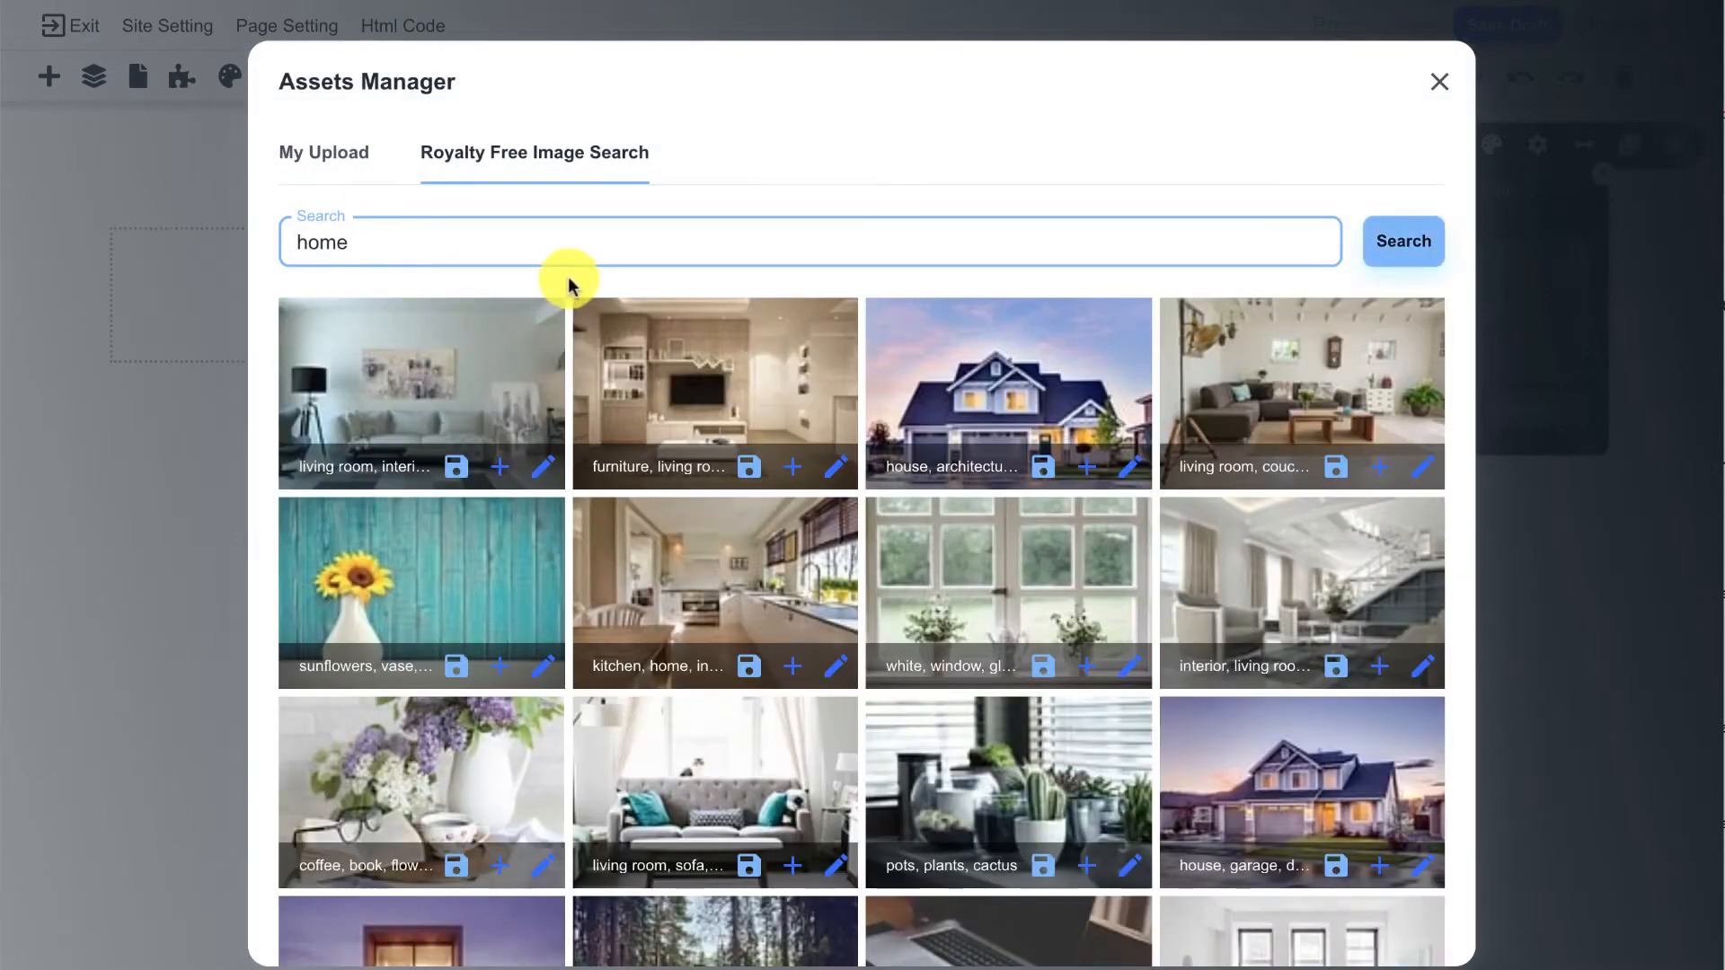
pyautogui.click(1004, 366)
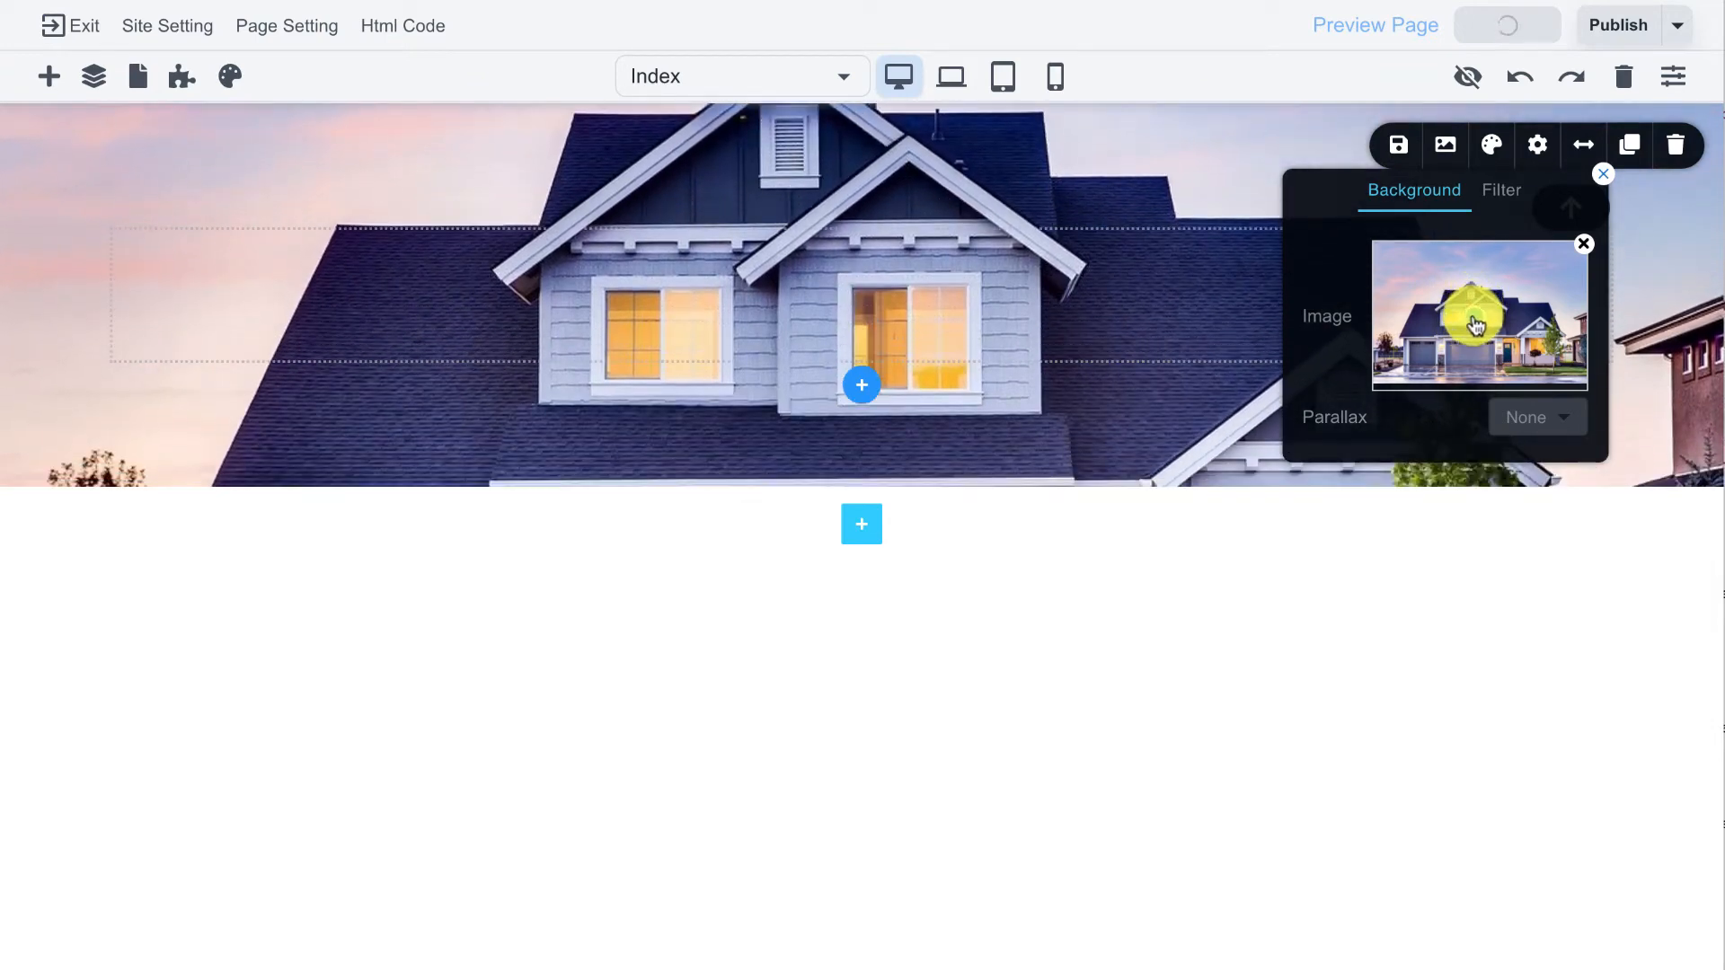
# Step: Filter the section's background image with saturation at 104% and brightness at 58%, and close the background settings
pyautogui.click(1500, 200)
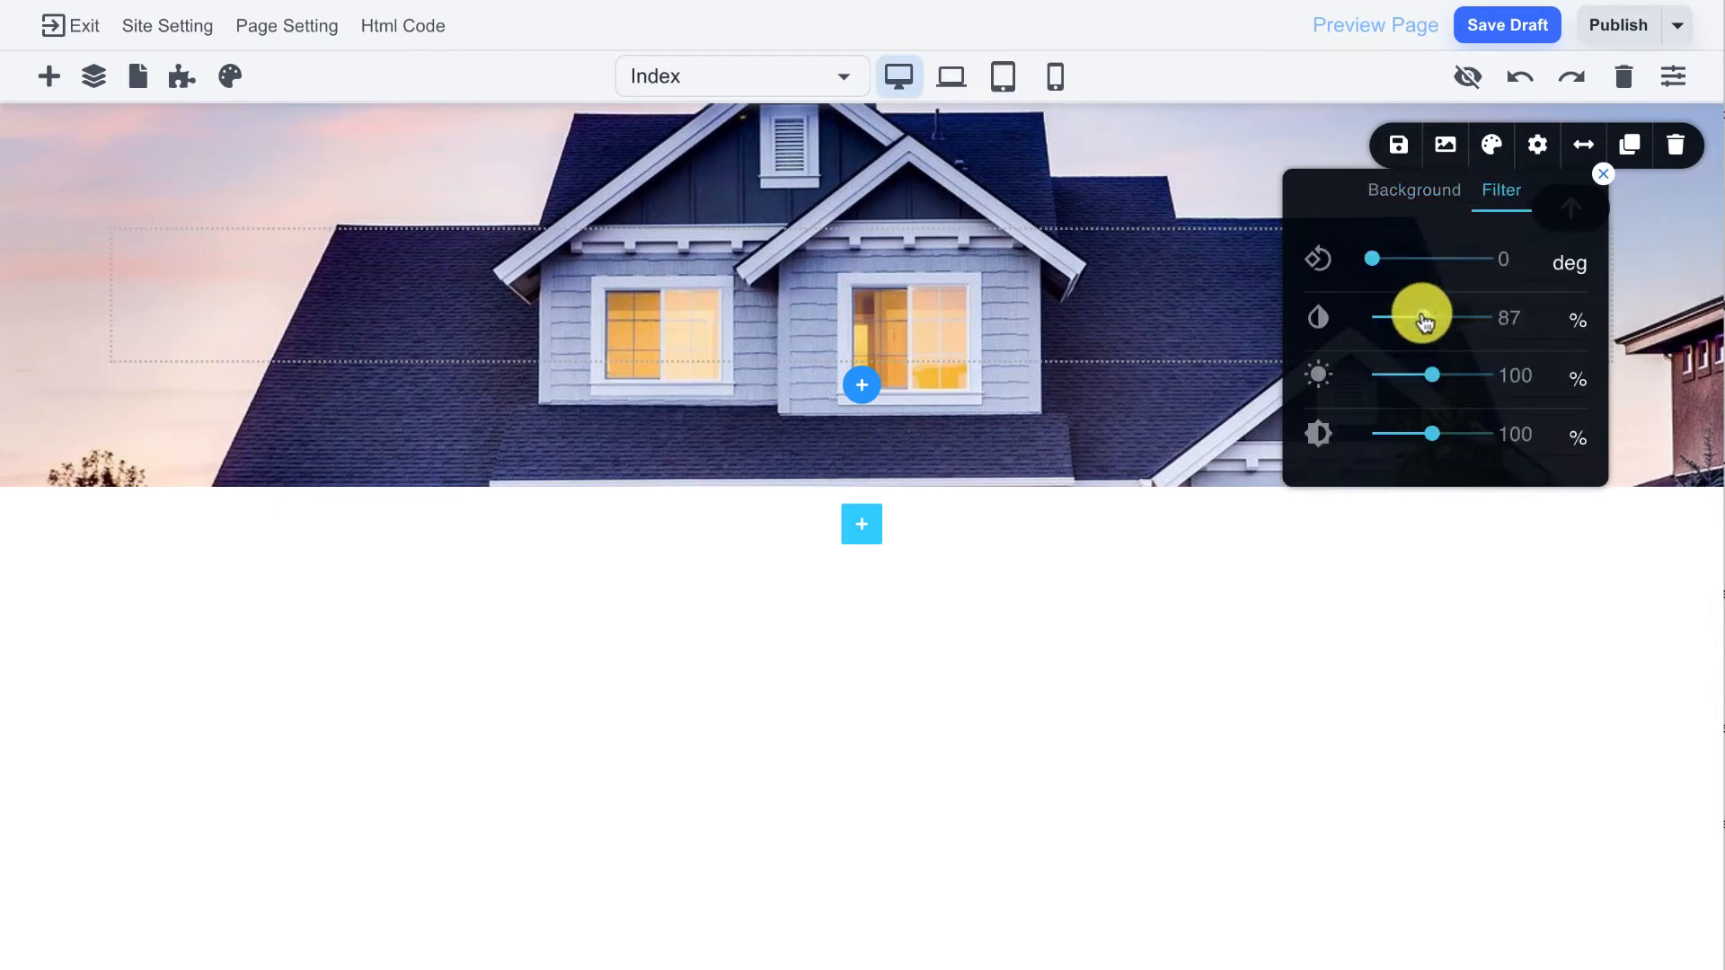
pyautogui.moveTo(1413, 322)
pyautogui.mouseDown()
pyautogui.moveTo(1464, 310)
pyautogui.moveTo(1446, 316)
pyautogui.mouseUp()
pyautogui.moveTo(1428, 373); pyautogui.dragTo(1411, 379)
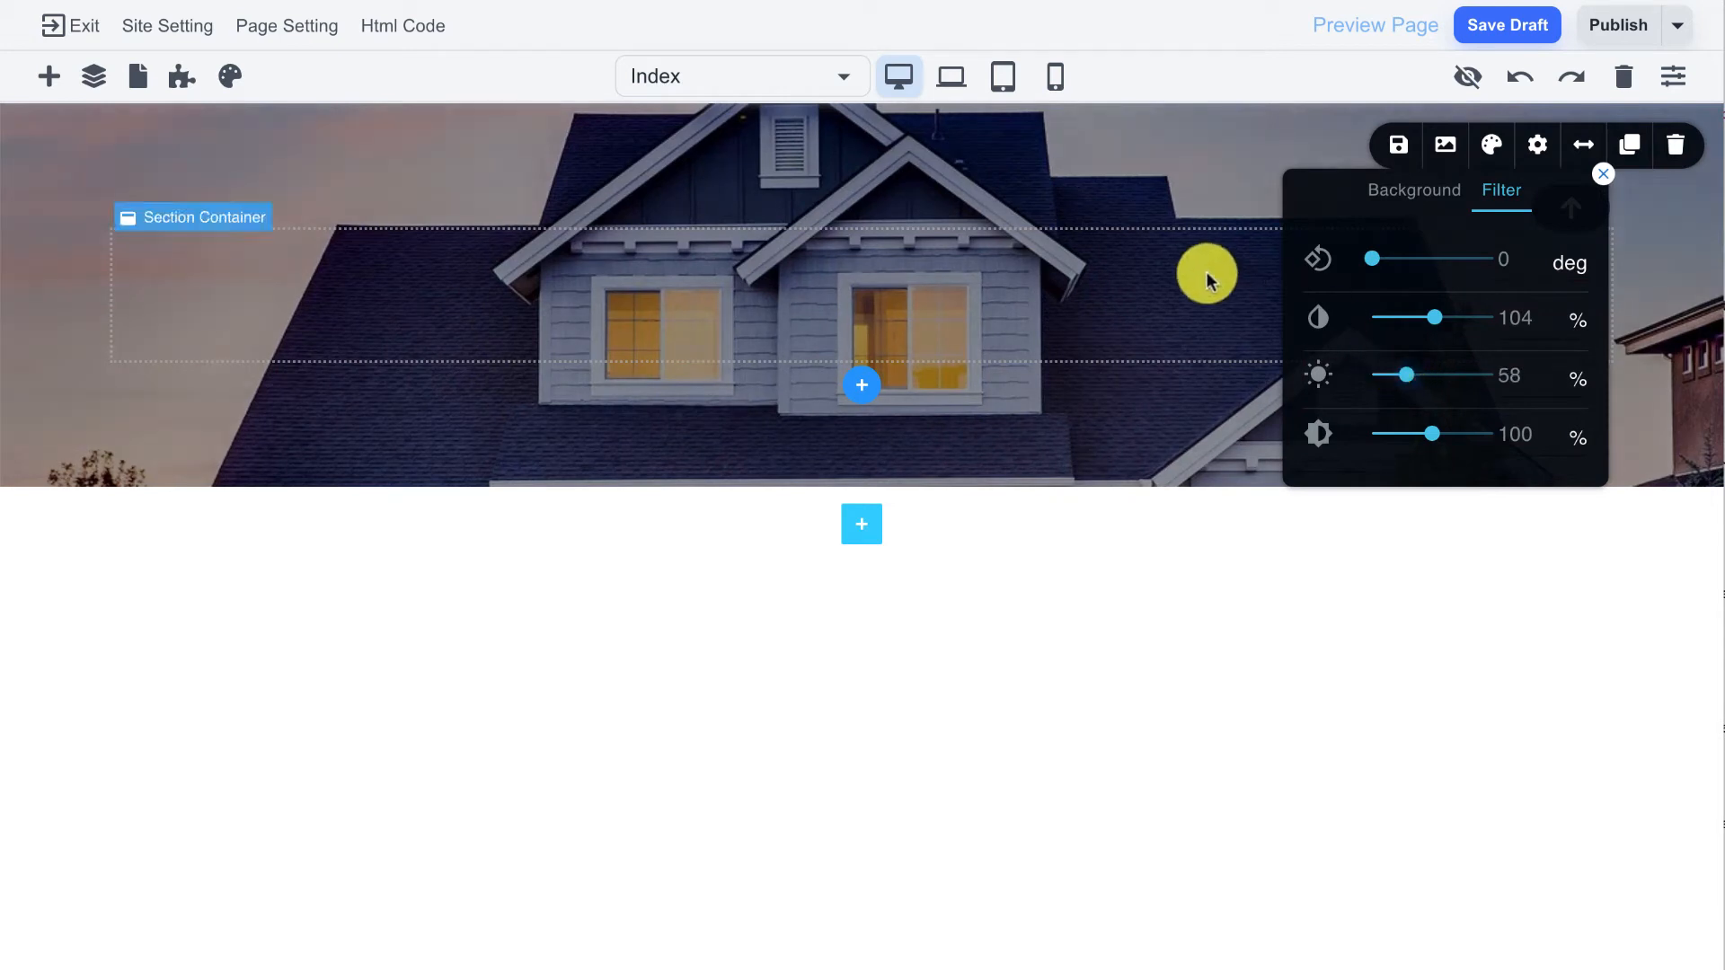
pyautogui.click(1603, 174)
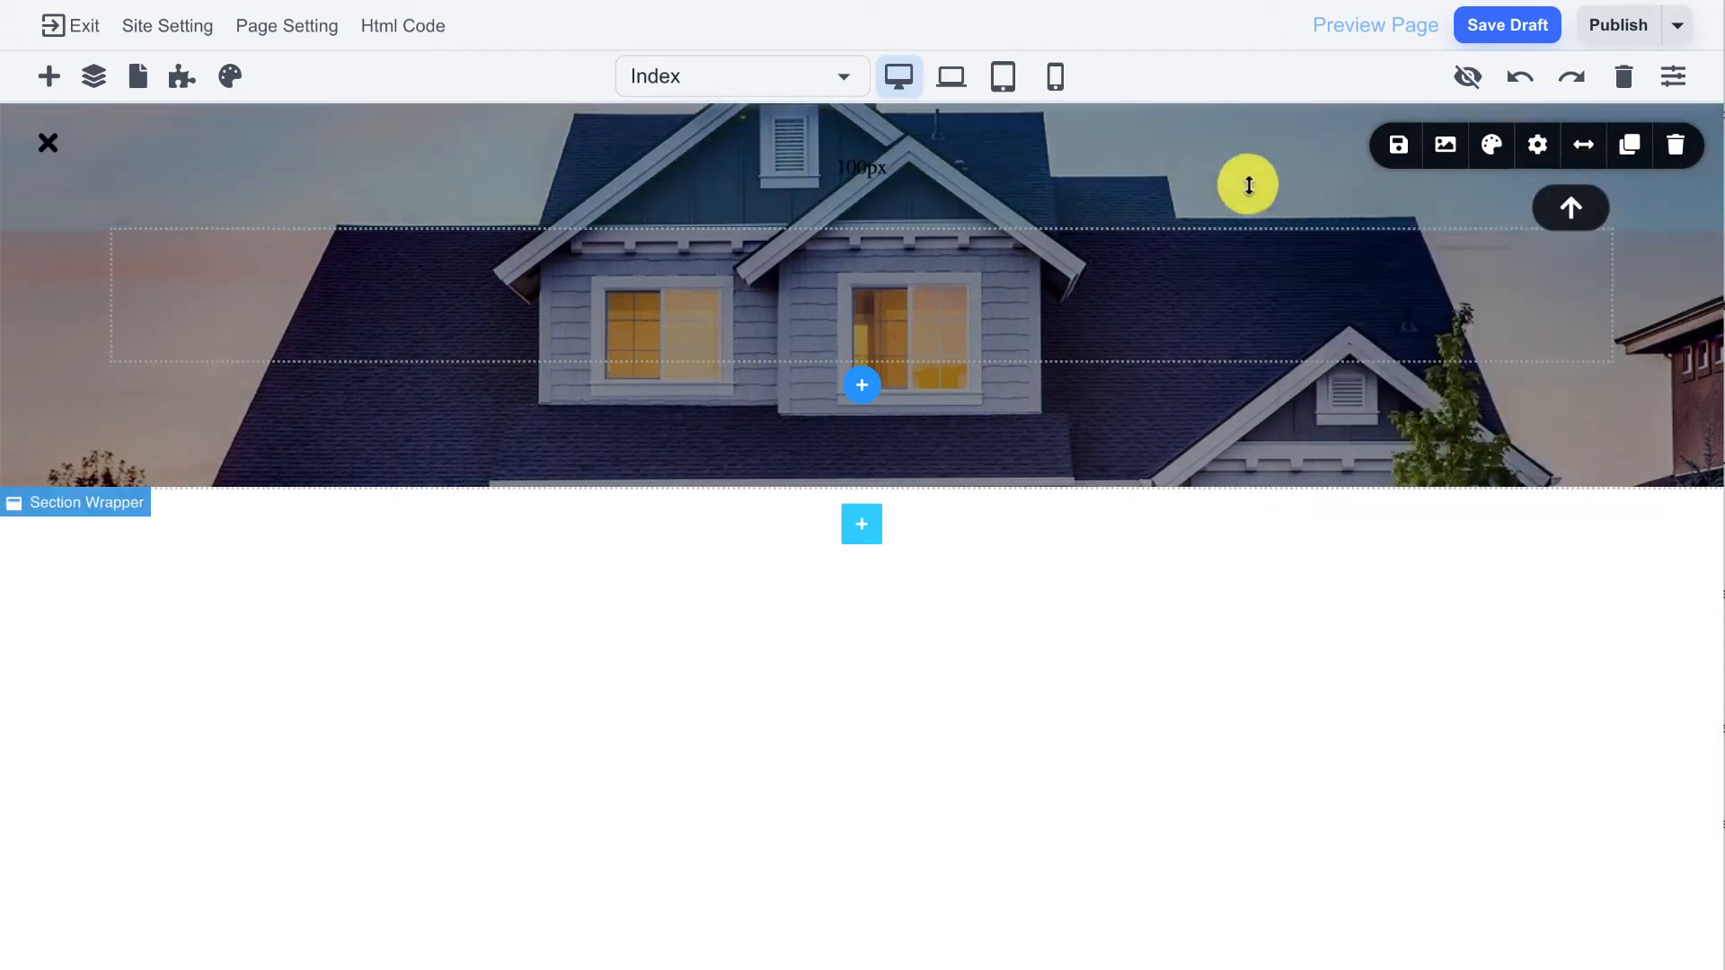
# Step: Enlarge the section's top spacing to about 173 px and its bottom spacing, and shift the background image's focal point toward the house's lower part
pyautogui.moveTo(1097, 146); pyautogui.dragTo(1095, 223)
pyautogui.moveTo(1005, 496); pyautogui.dragTo(1009, 652)
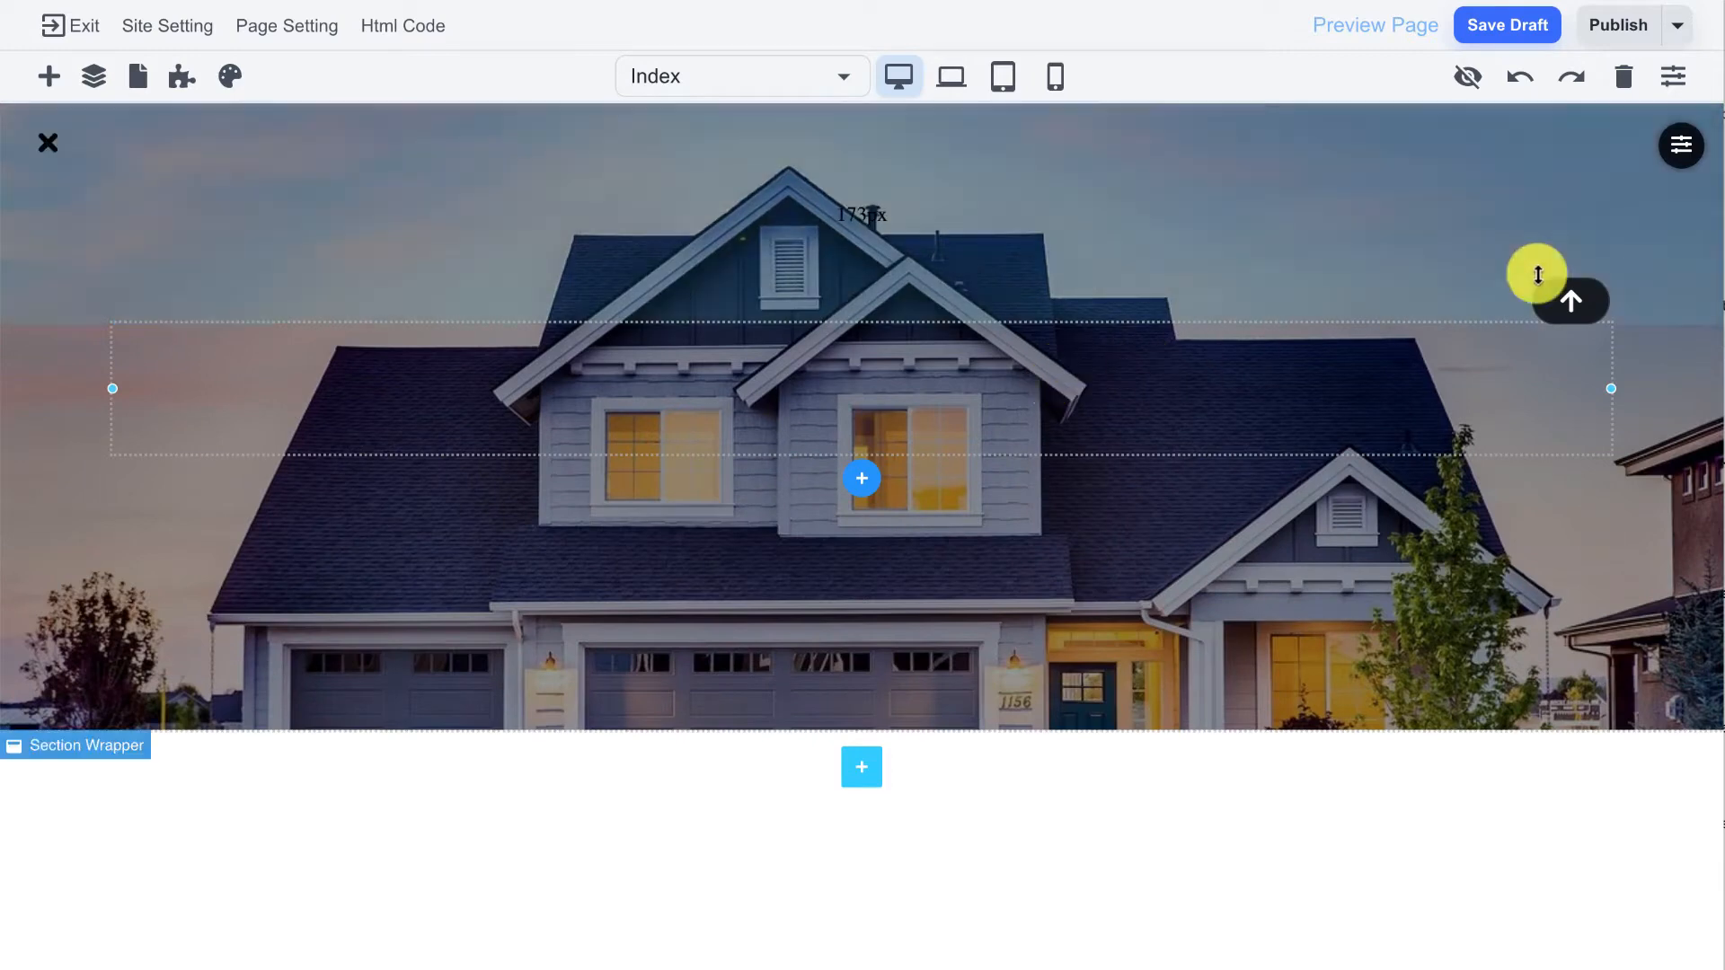
pyautogui.click(1681, 146)
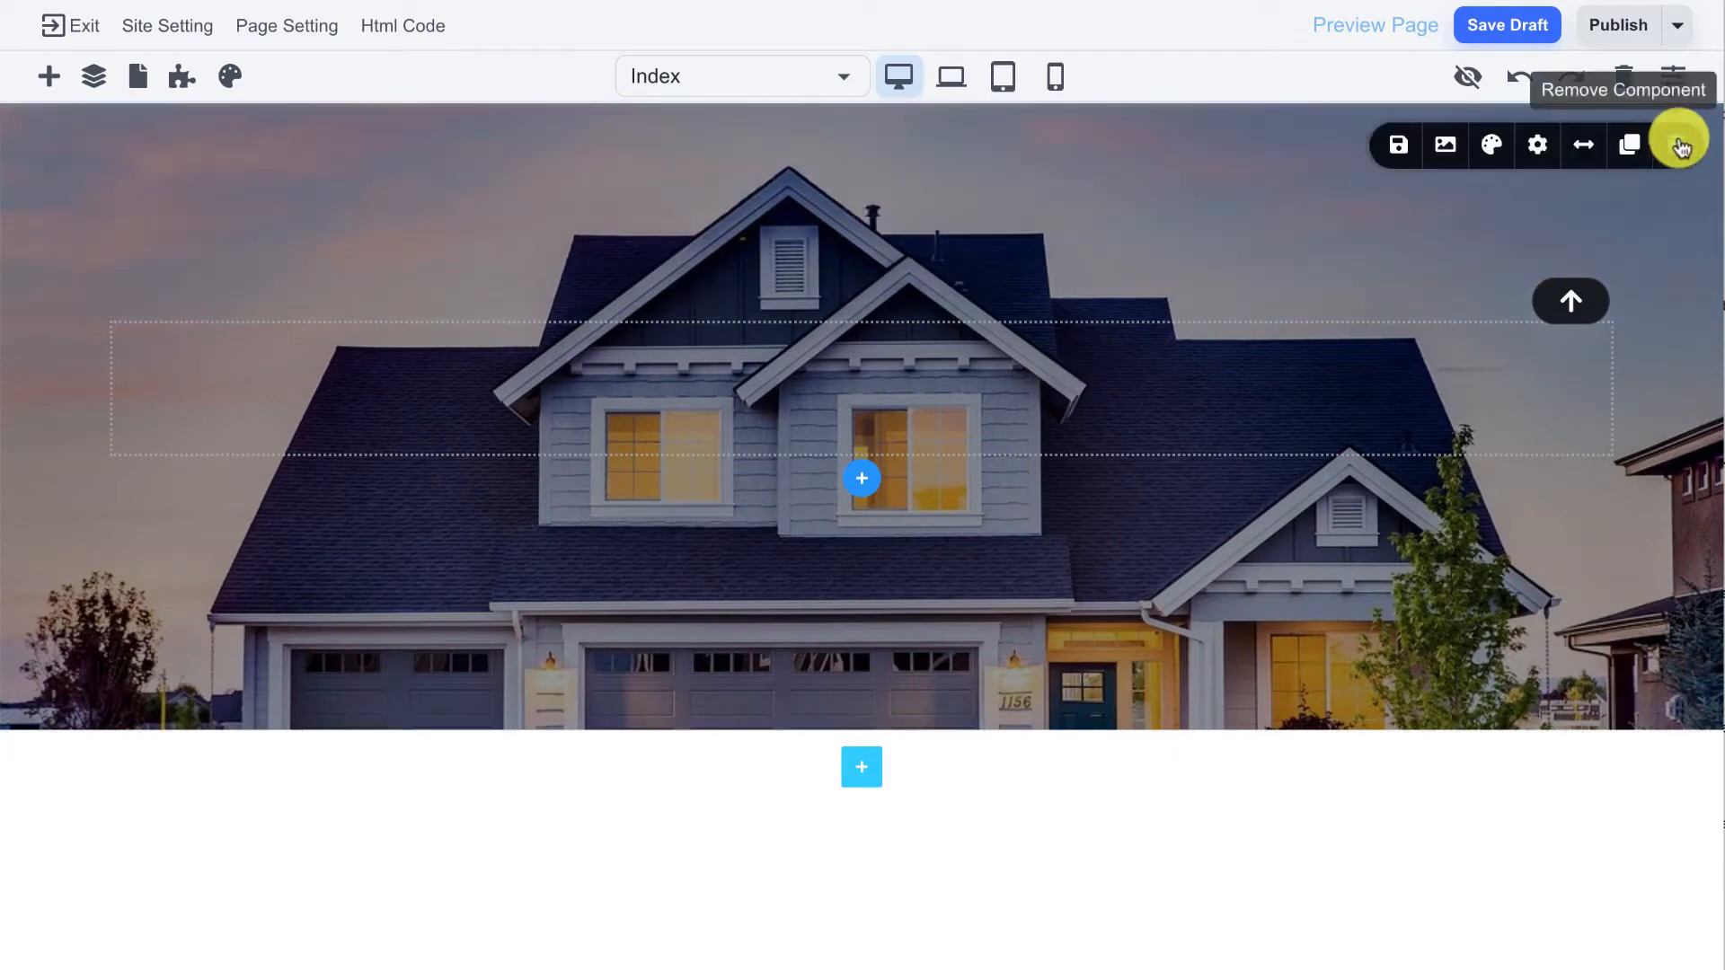
pyautogui.click(1441, 144)
pyautogui.moveTo(1473, 328); pyautogui.dragTo(1487, 359)
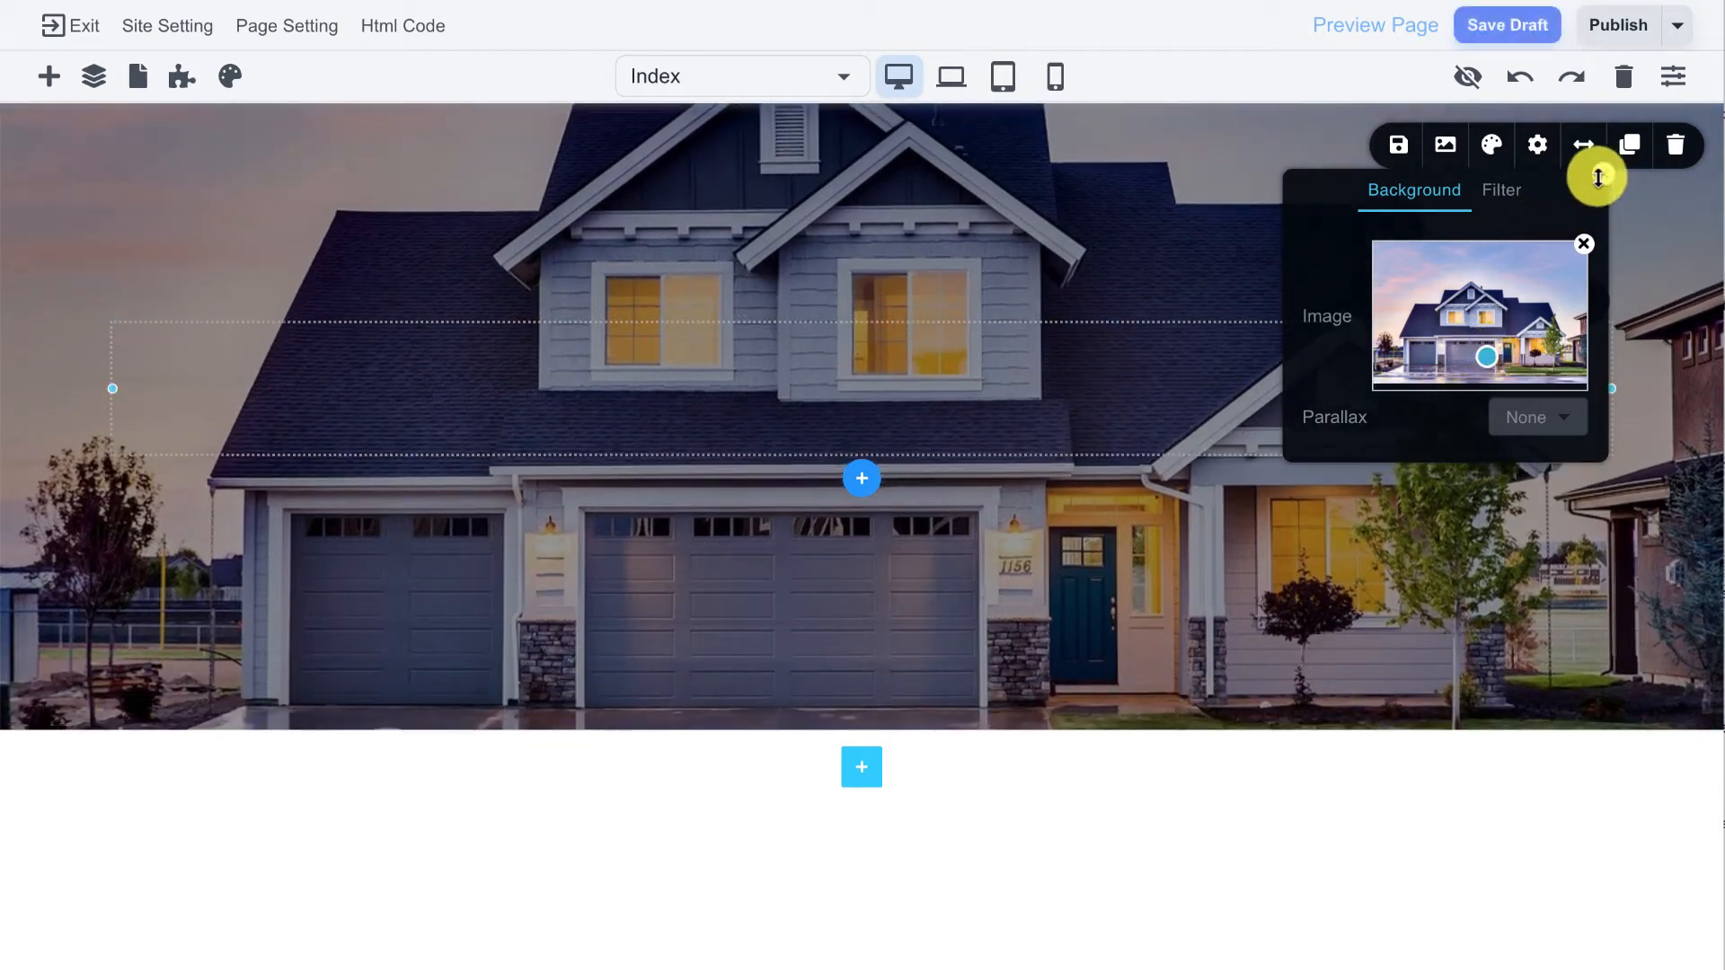
pyautogui.click(1602, 173)
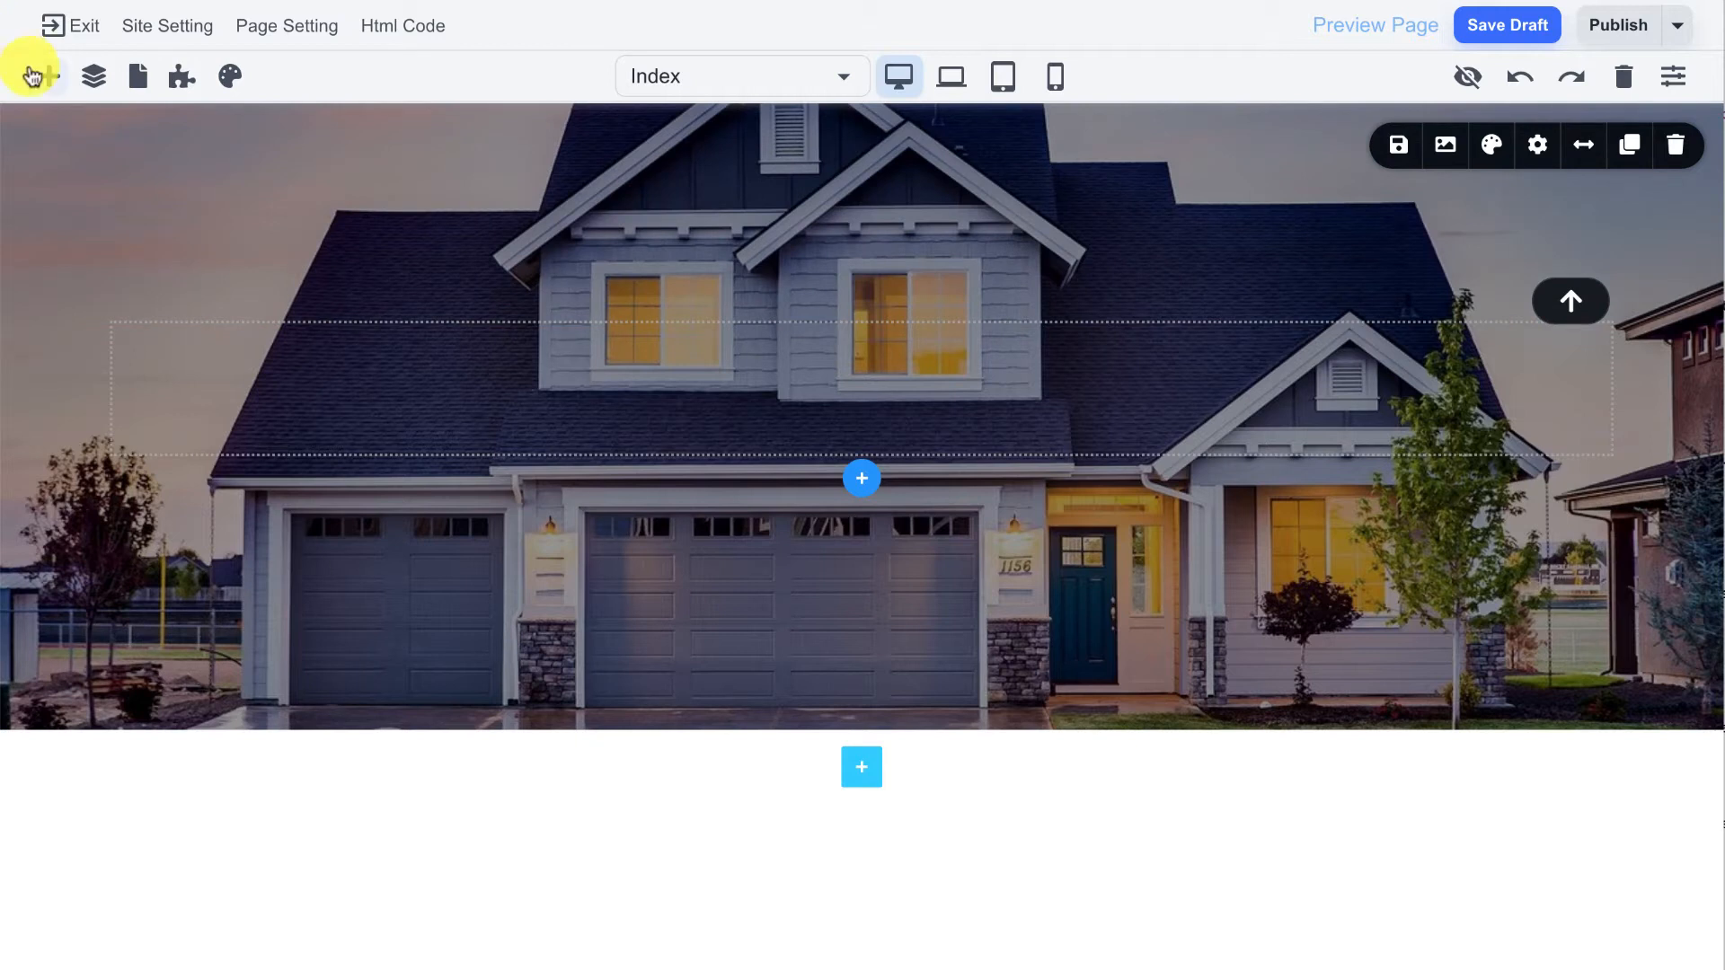
# Step: Add a Grid element with the 2 x 1 layout inside the house-background section
pyautogui.click(32, 75)
pyautogui.scroll(-3, 127, 577)
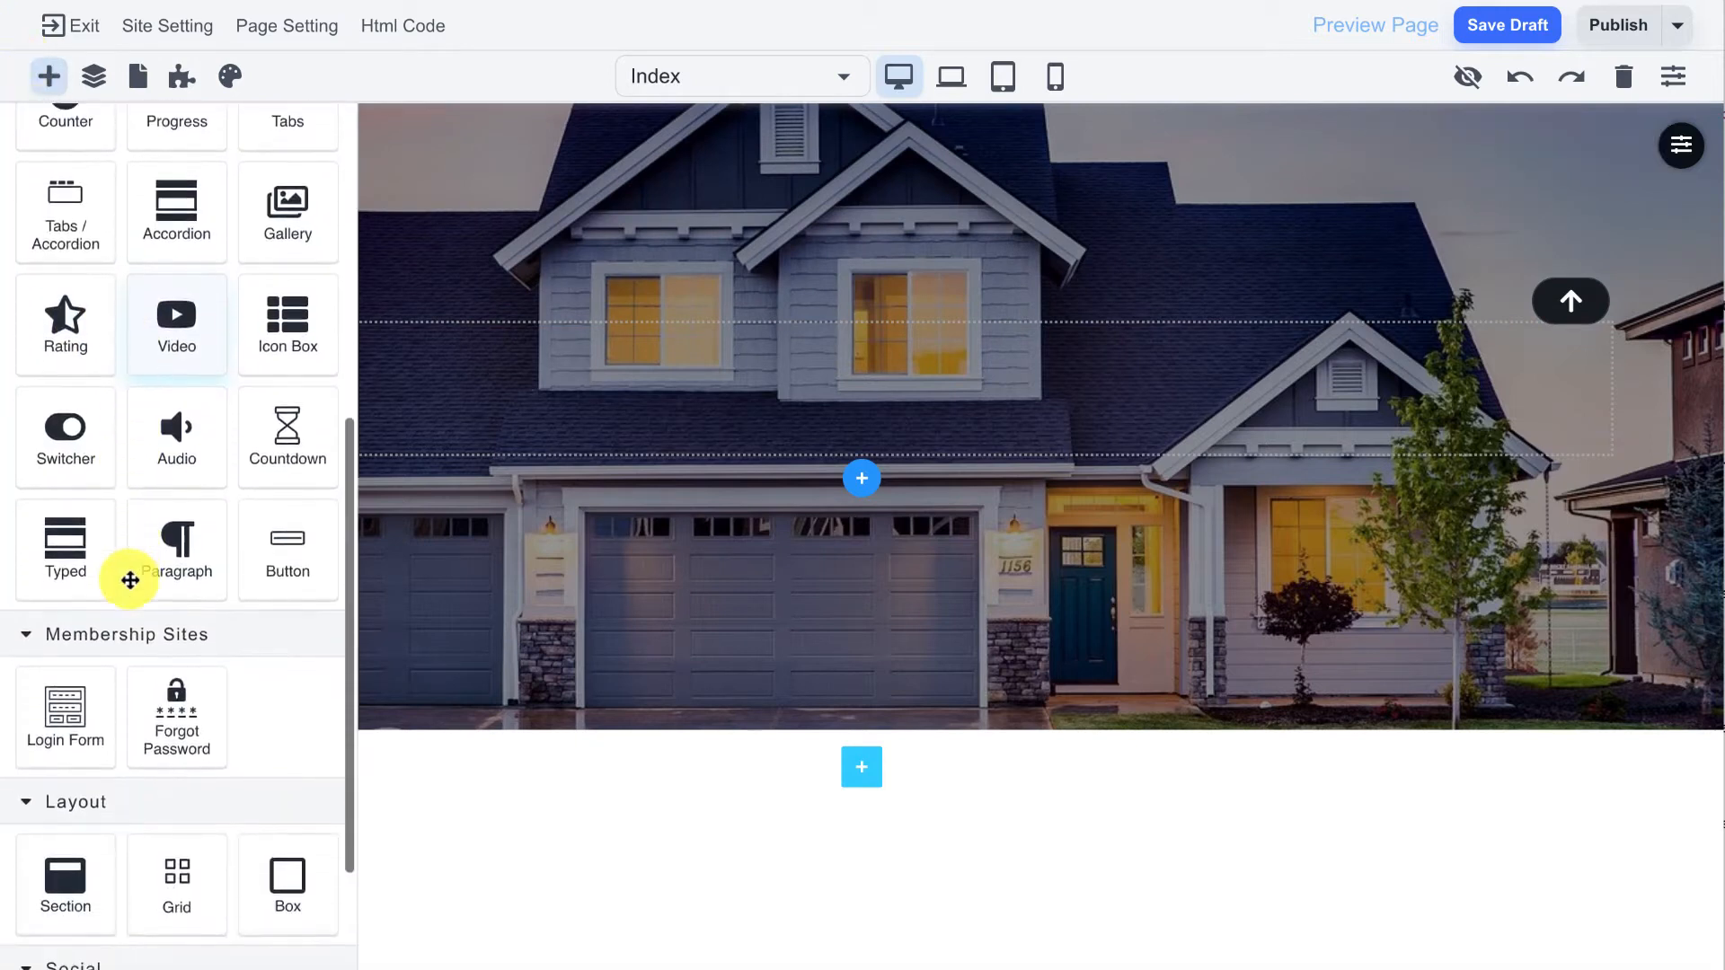
pyautogui.scroll(-1, 149, 656)
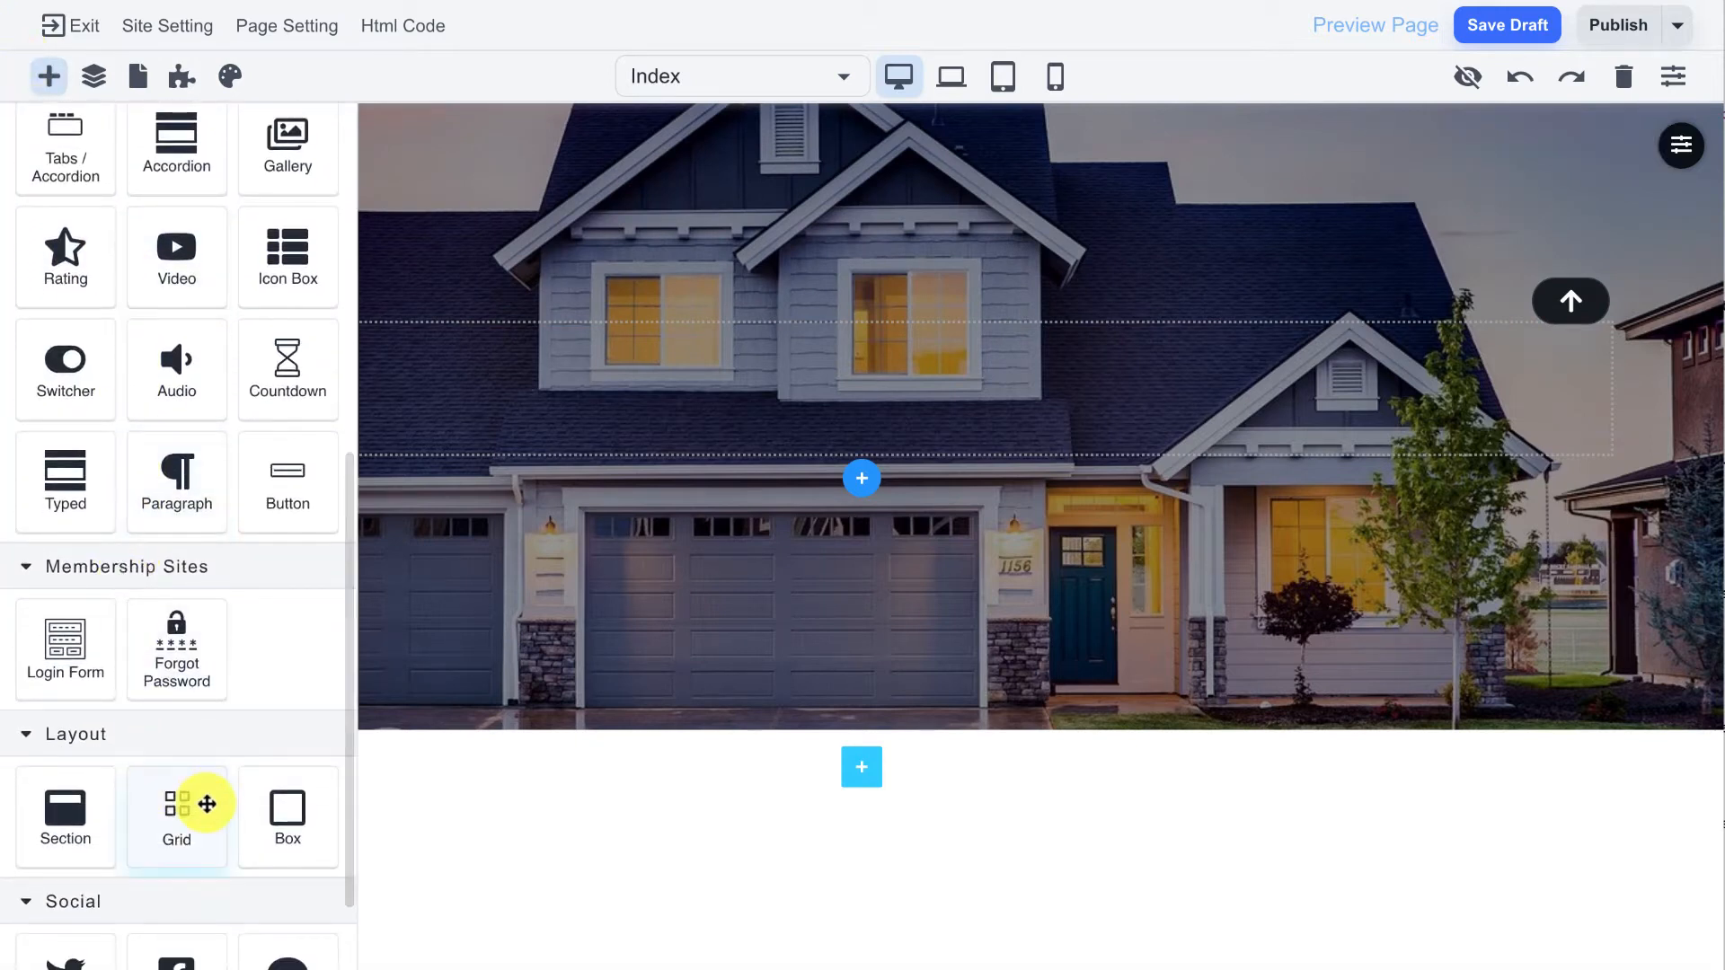
pyautogui.scroll(-1, 206, 804)
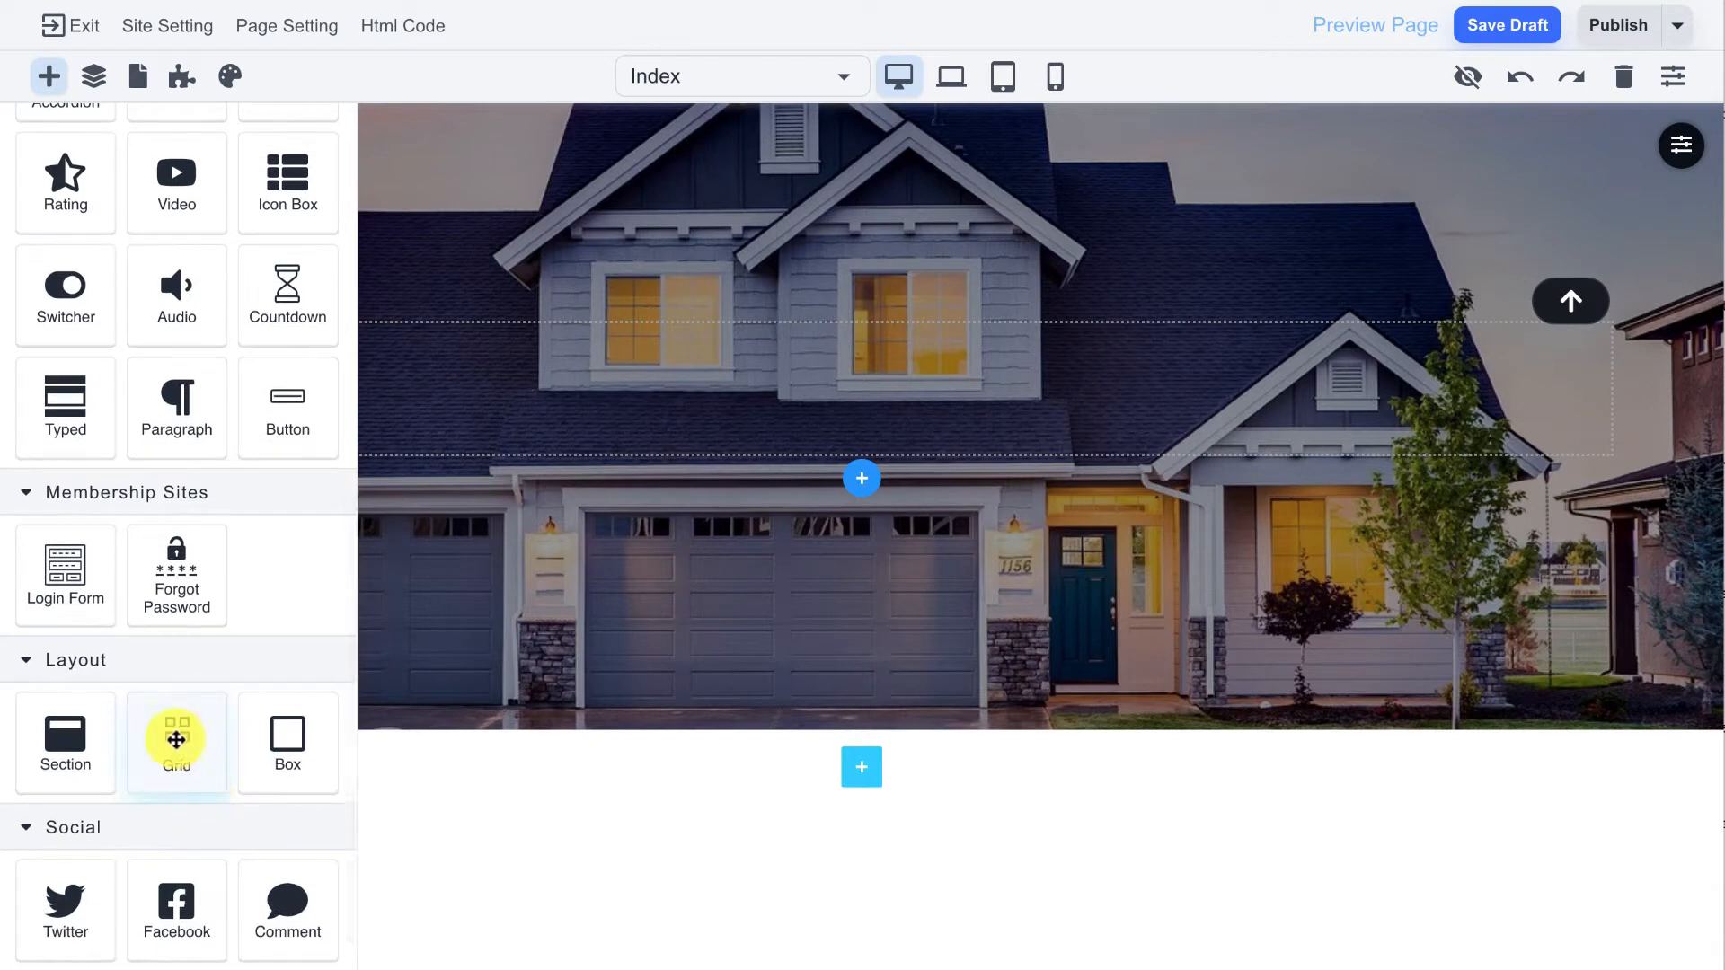
pyautogui.moveTo(166, 738); pyautogui.dragTo(634, 390)
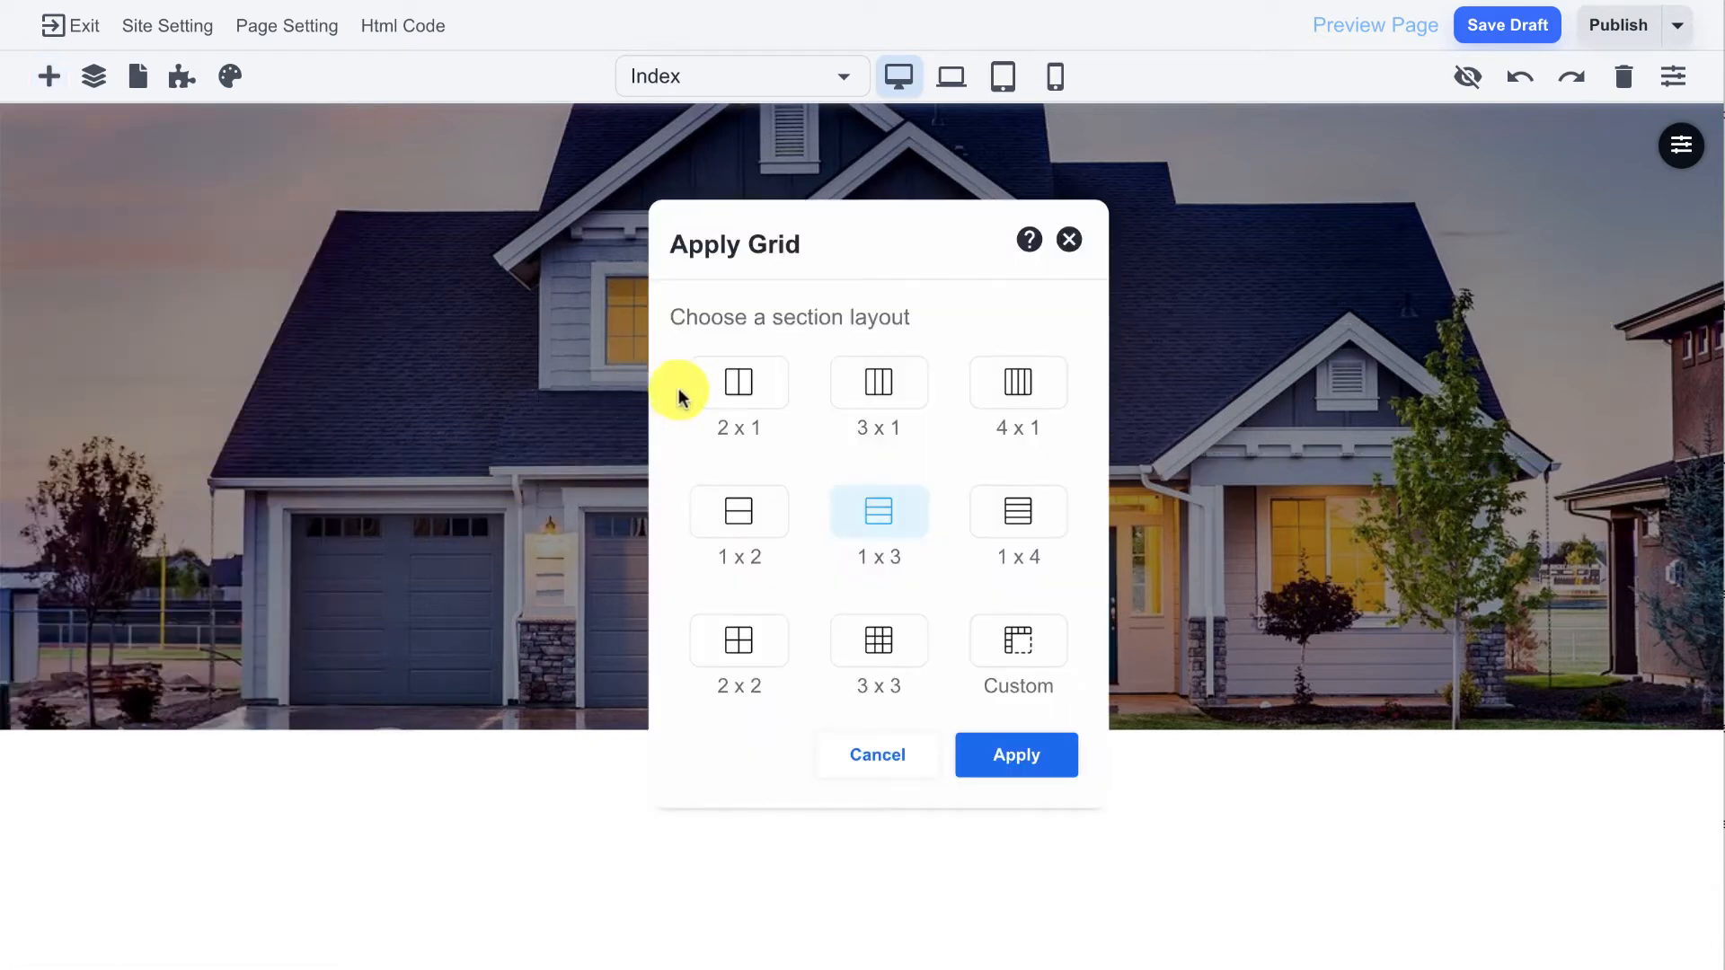
pyautogui.click(772, 381)
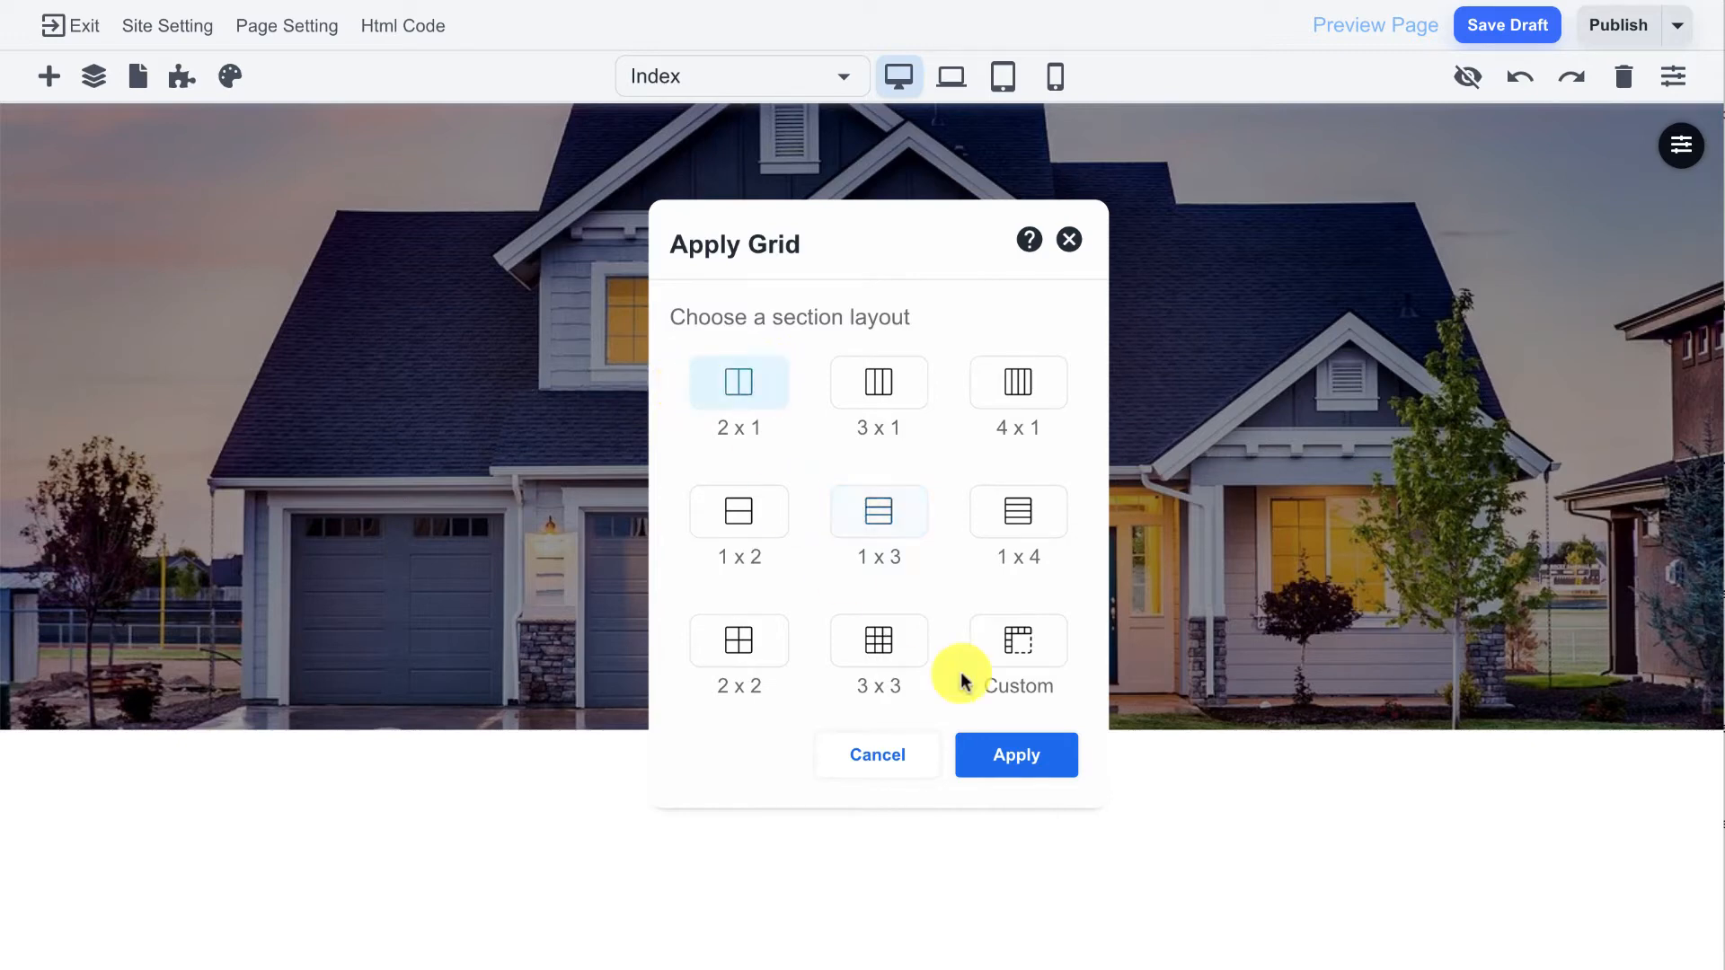
pyautogui.click(1032, 755)
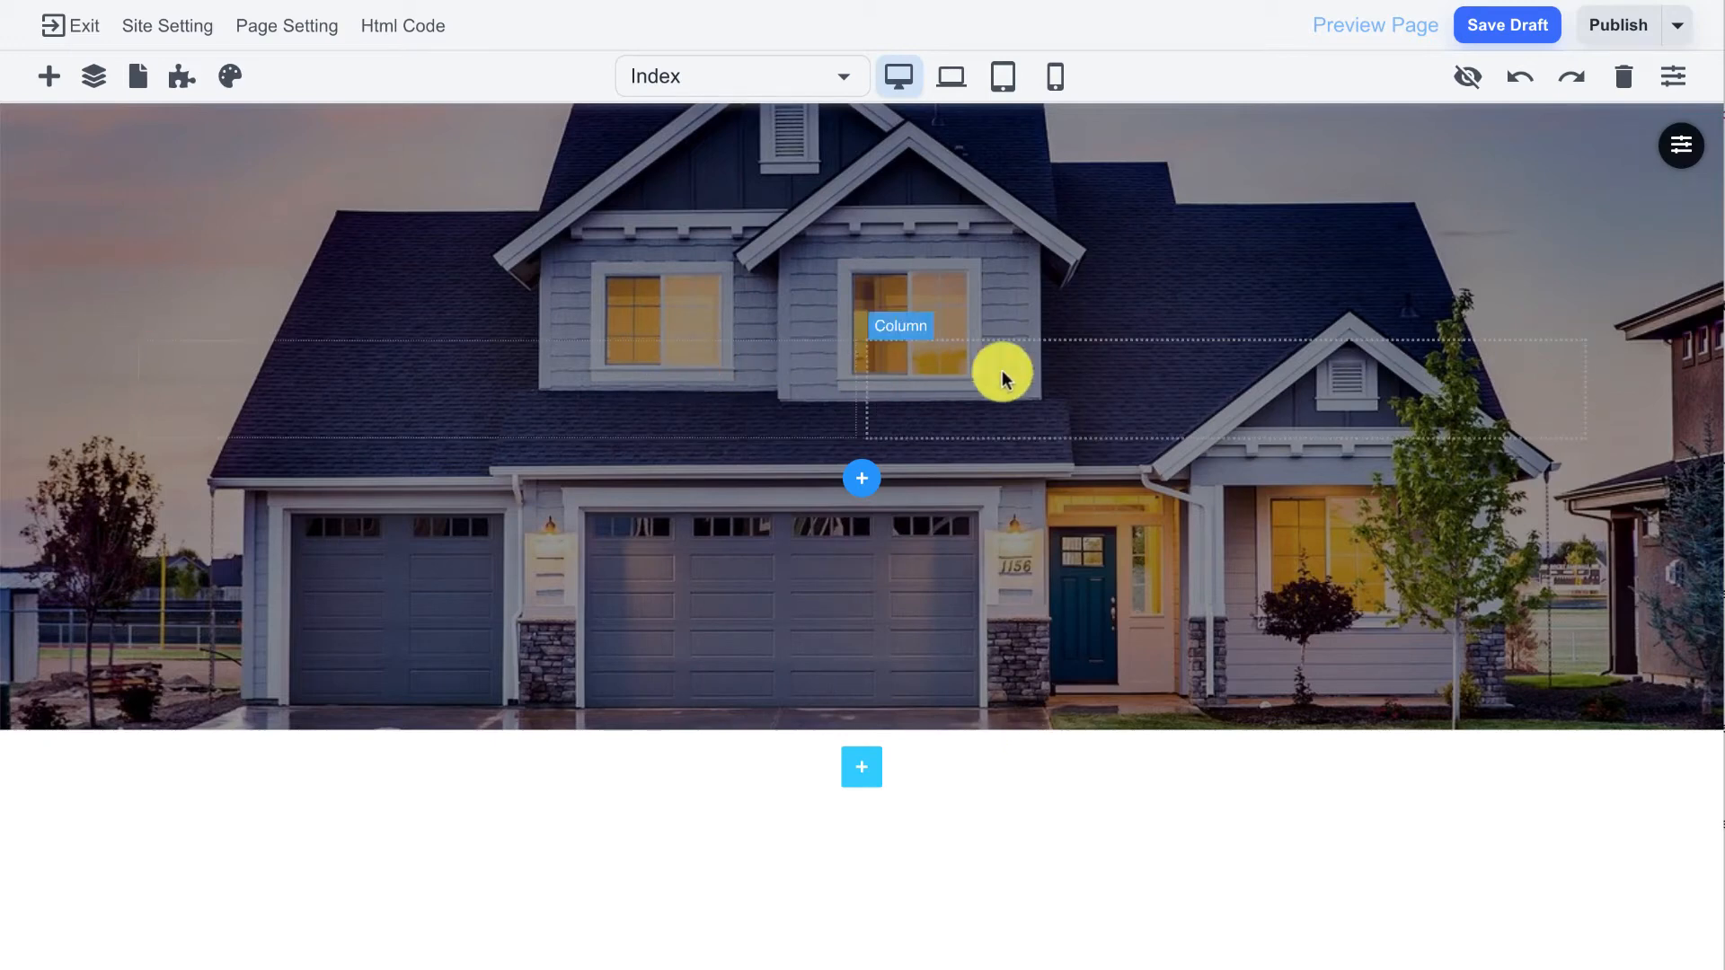
# Step: Add a Text element to the first column of the grid and set its color to white (FFFFFF)
pyautogui.click(49, 75)
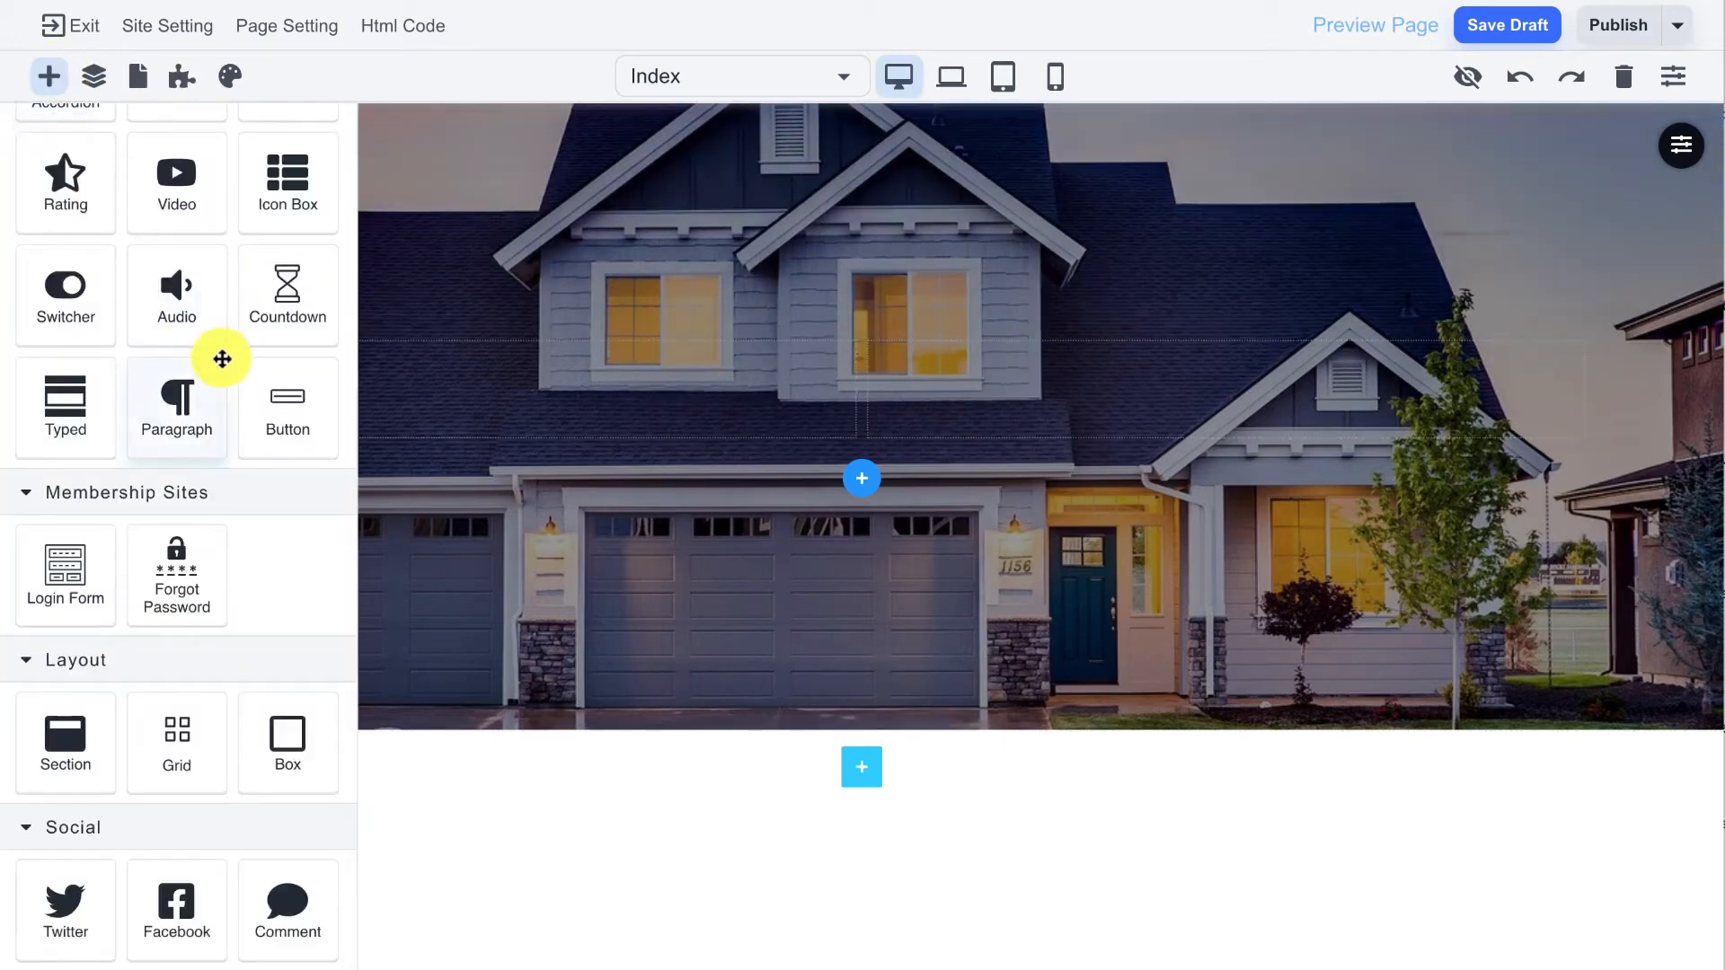
pyautogui.scroll(8, 221, 358)
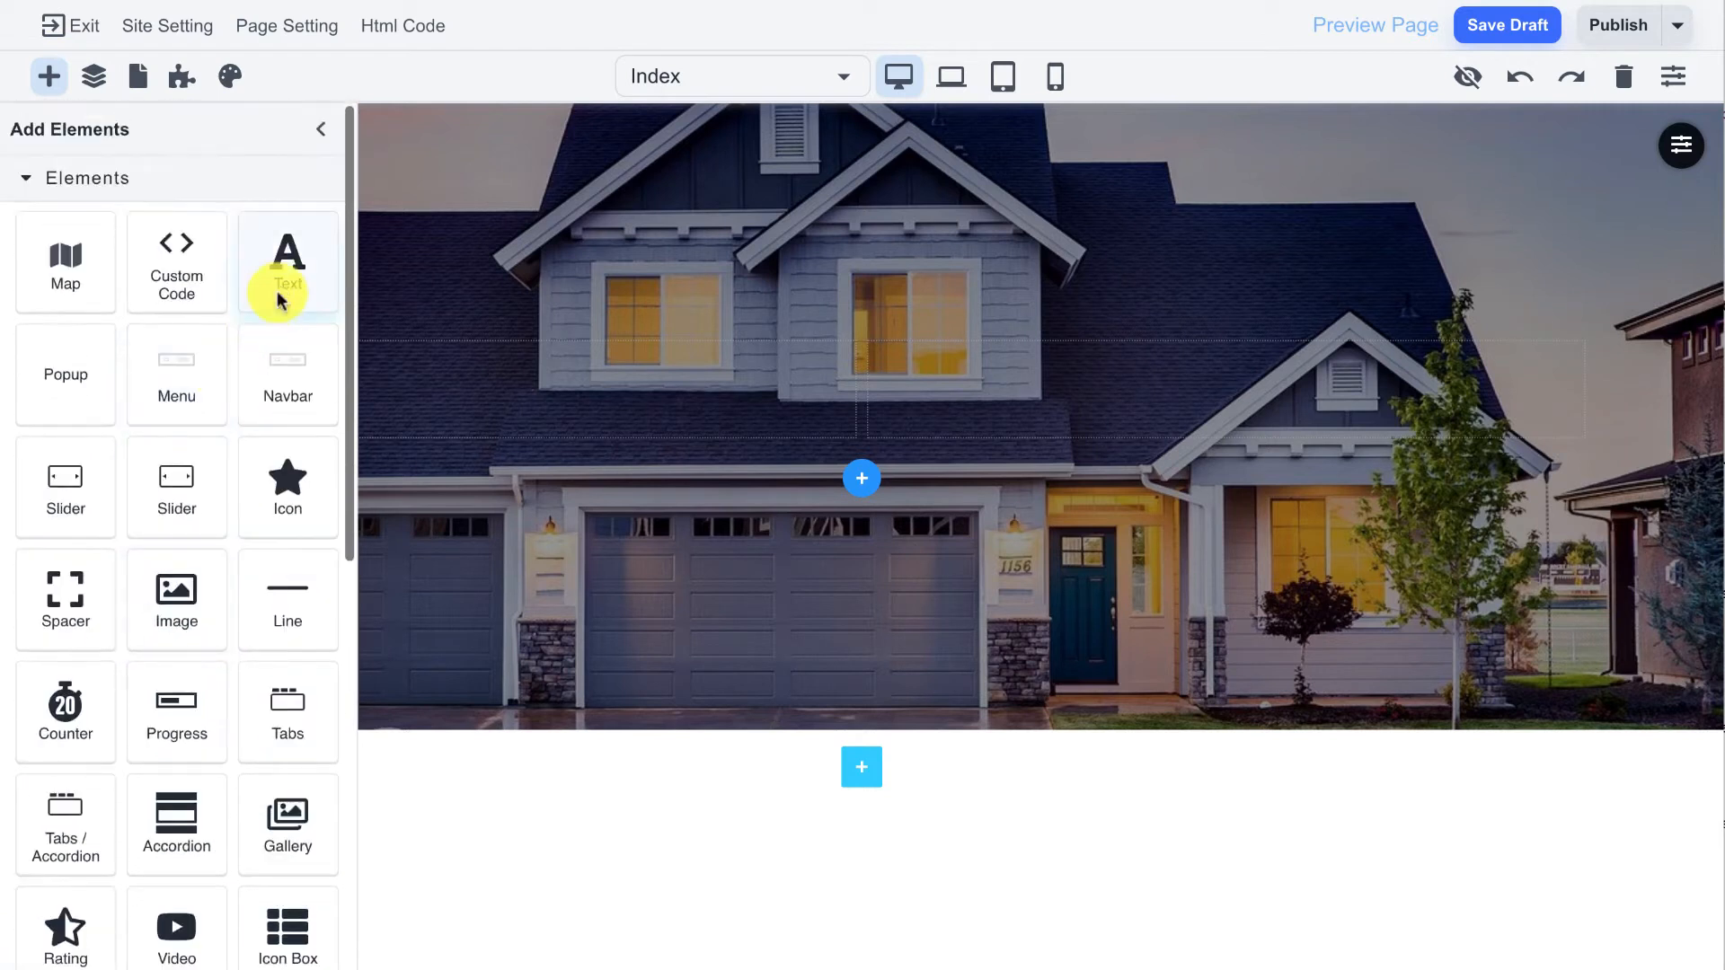
pyautogui.moveTo(281, 301); pyautogui.dragTo(552, 397)
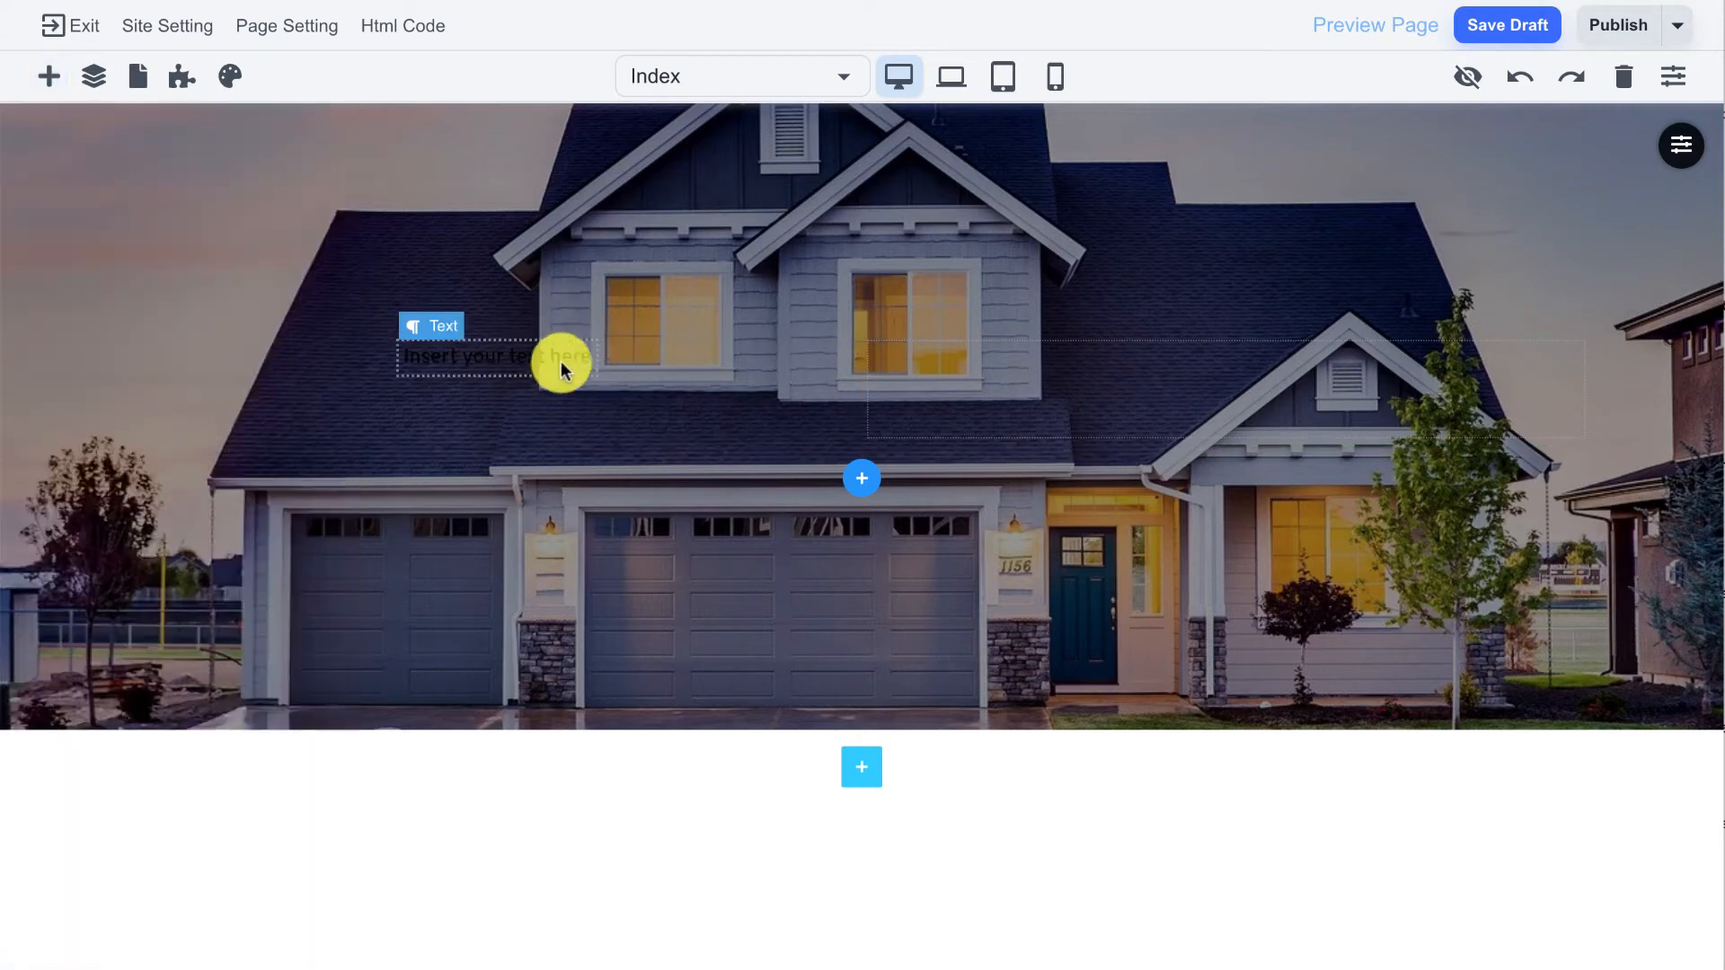
pyautogui.click(561, 361)
pyautogui.click(141, 317)
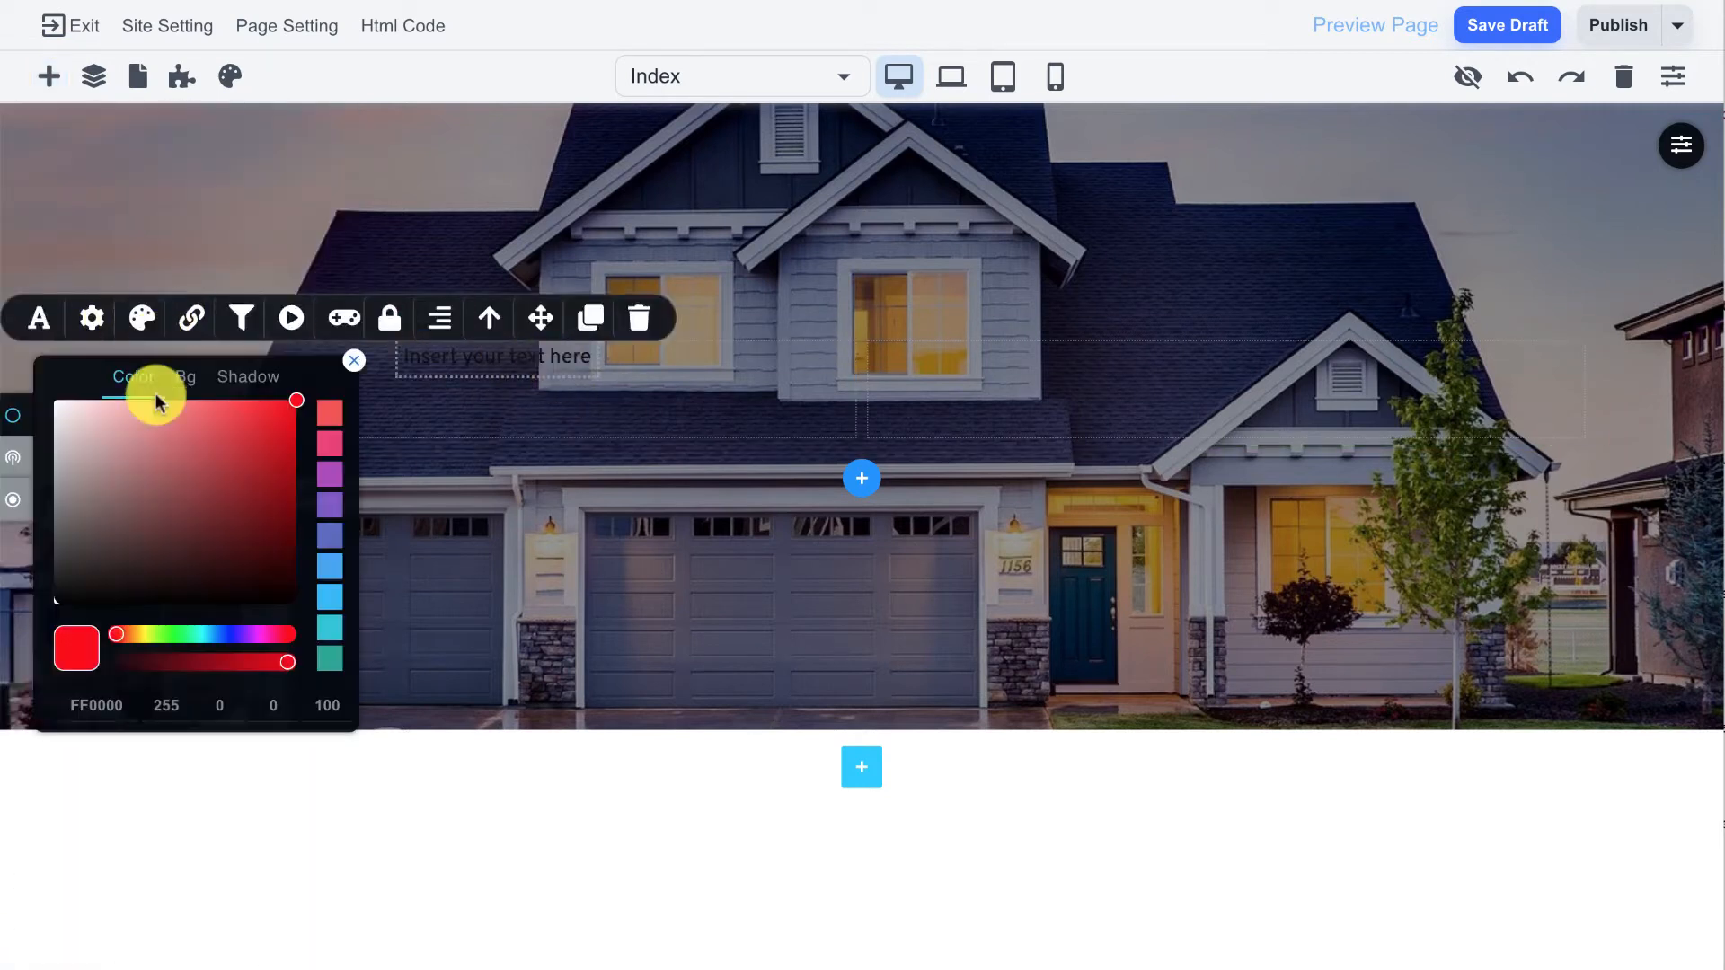
pyautogui.moveTo(155, 401); pyautogui.dragTo(51, 393)
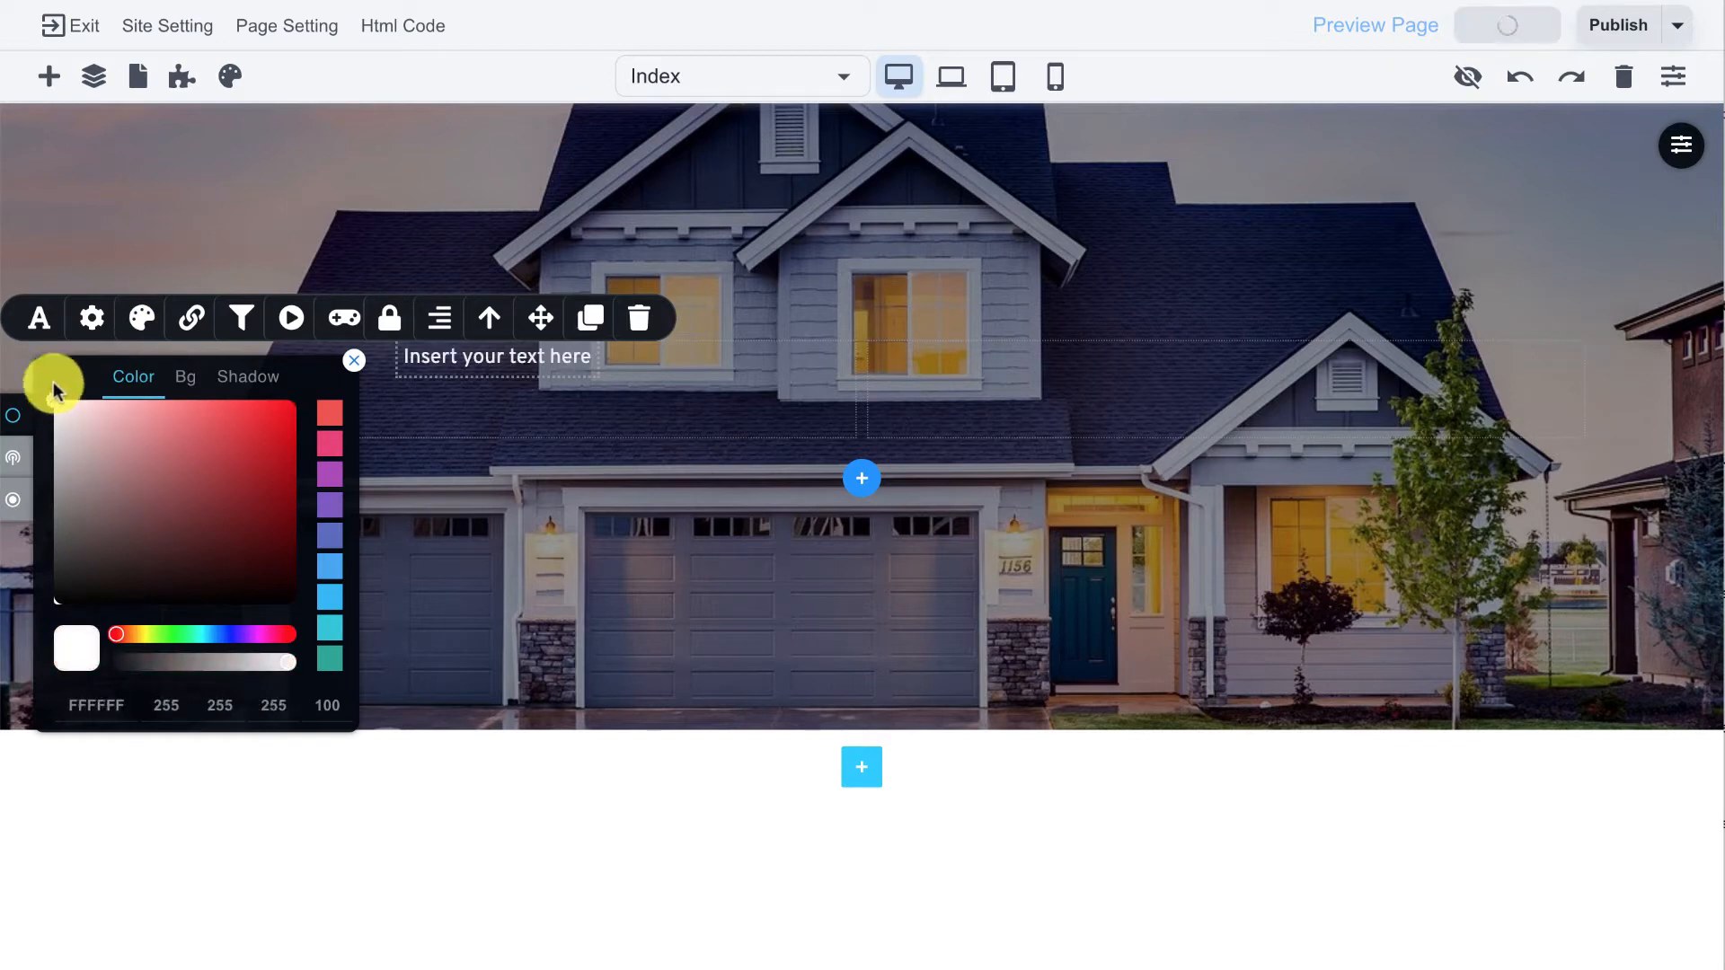
# Step: Set the first column's text to size 46 px in the Lato font and close the typography settings
pyautogui.click(39, 317)
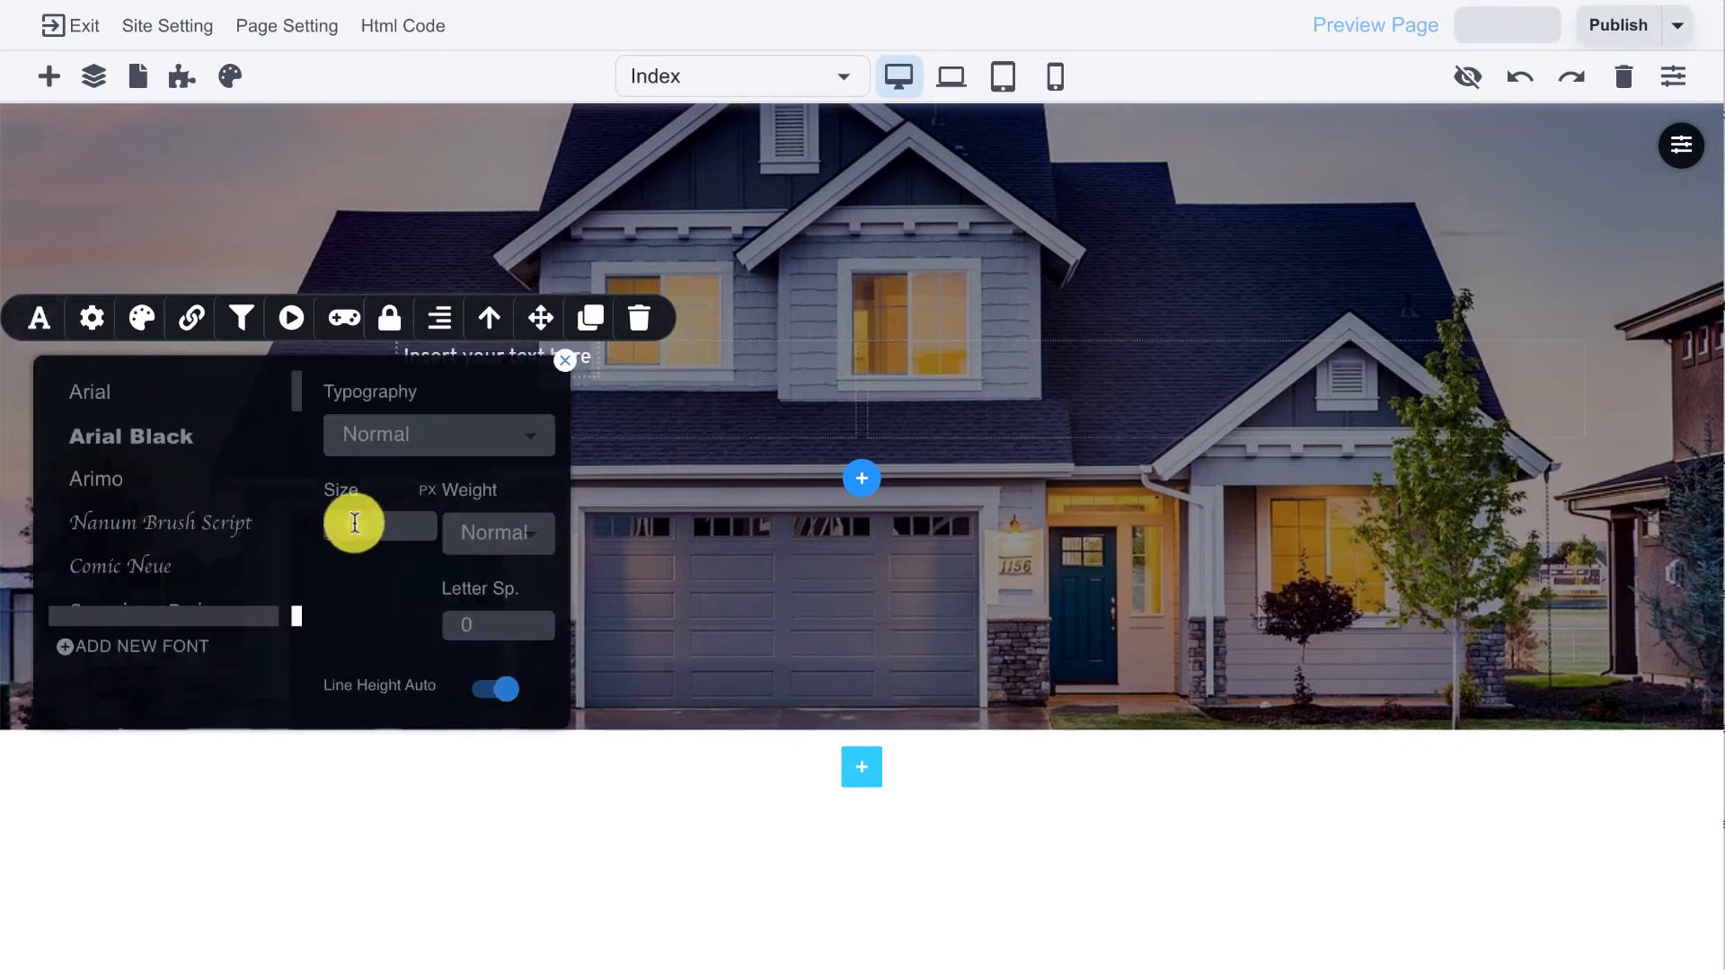
pyautogui.doubleClick(395, 539)
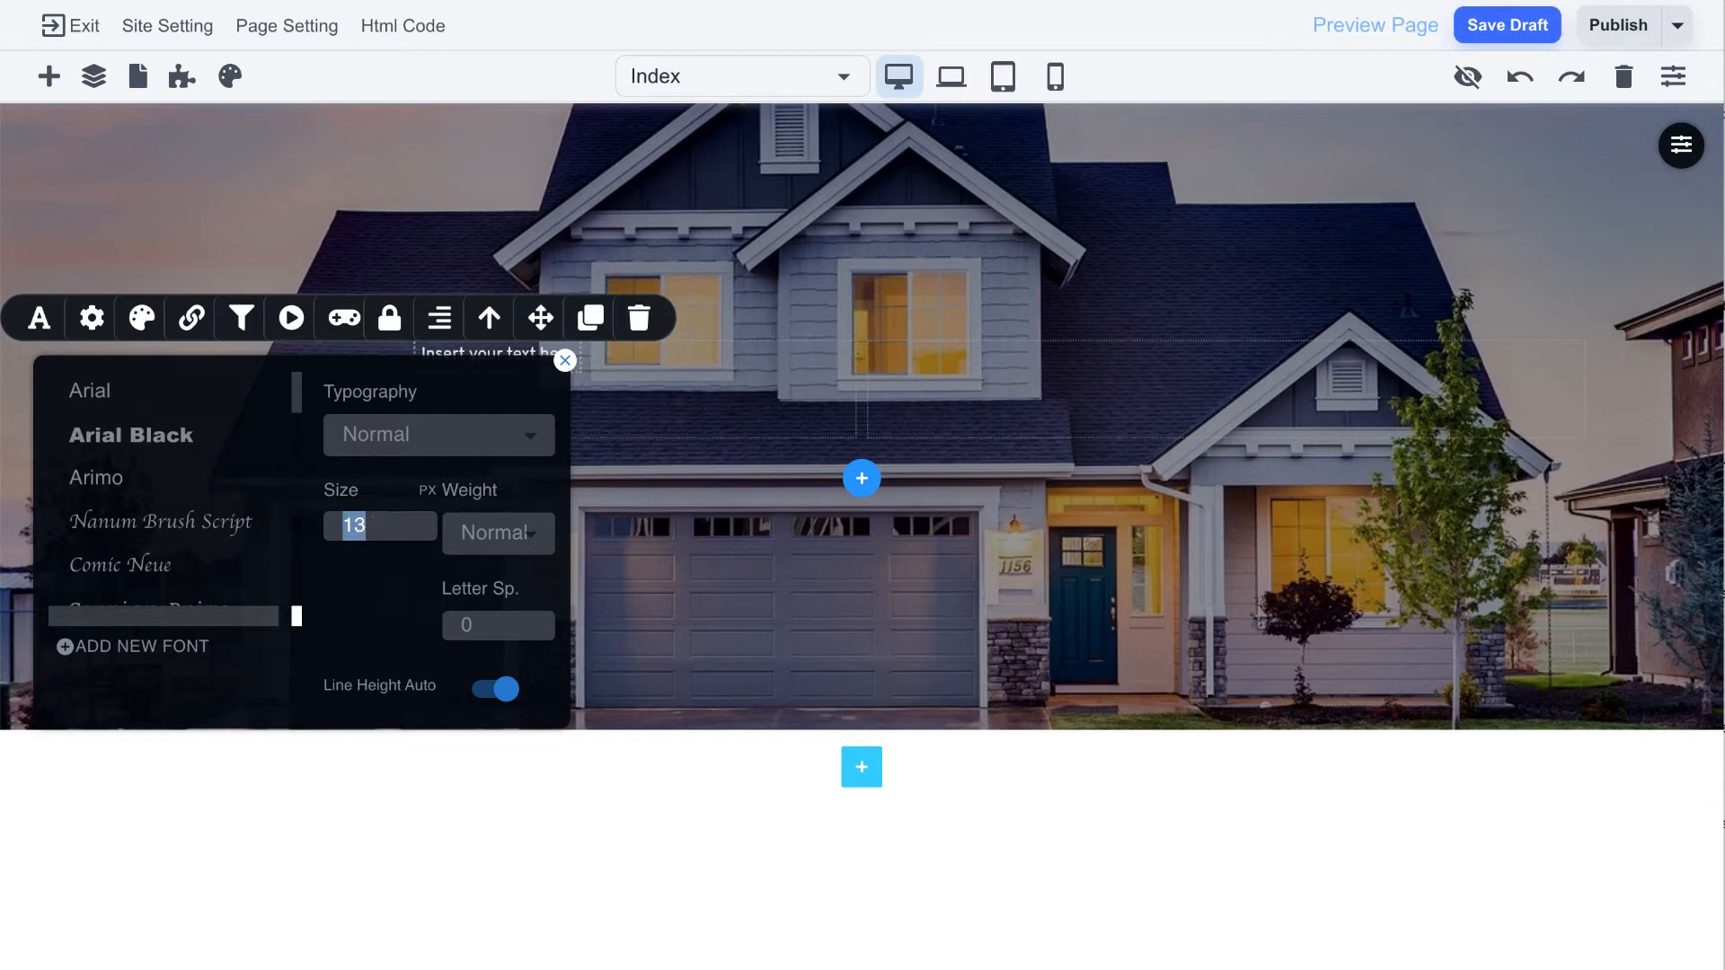
pyautogui.write('46')
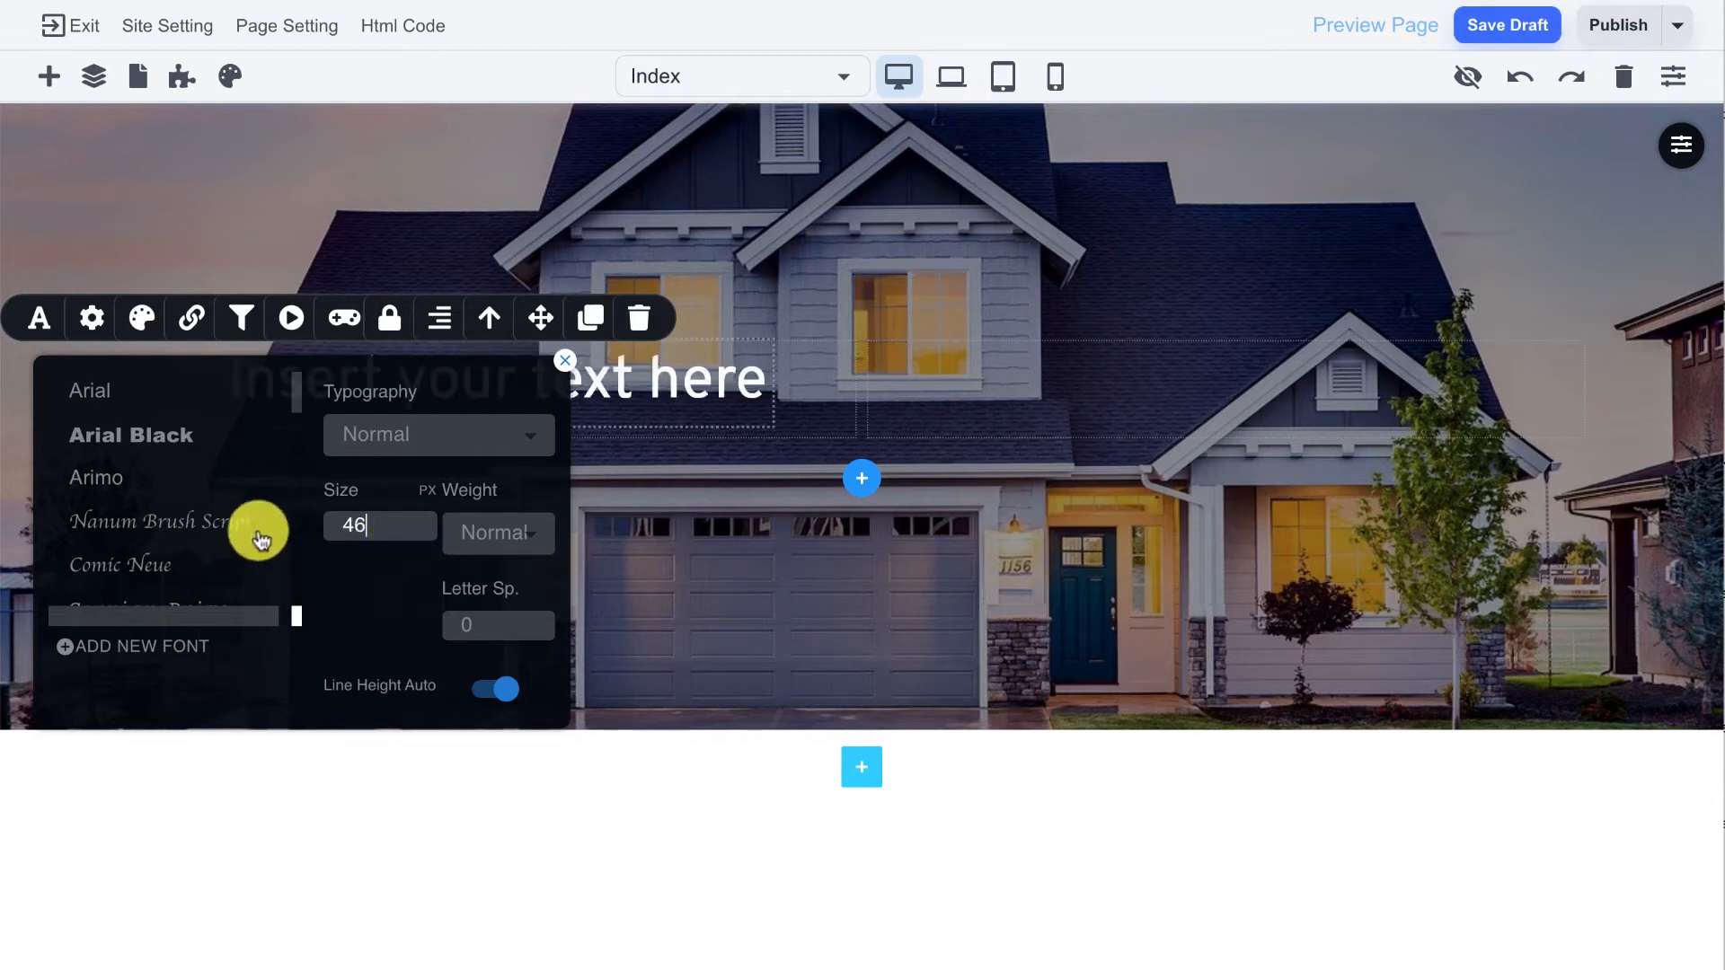
pyautogui.scroll(-3, 254, 531)
pyautogui.click(106, 508)
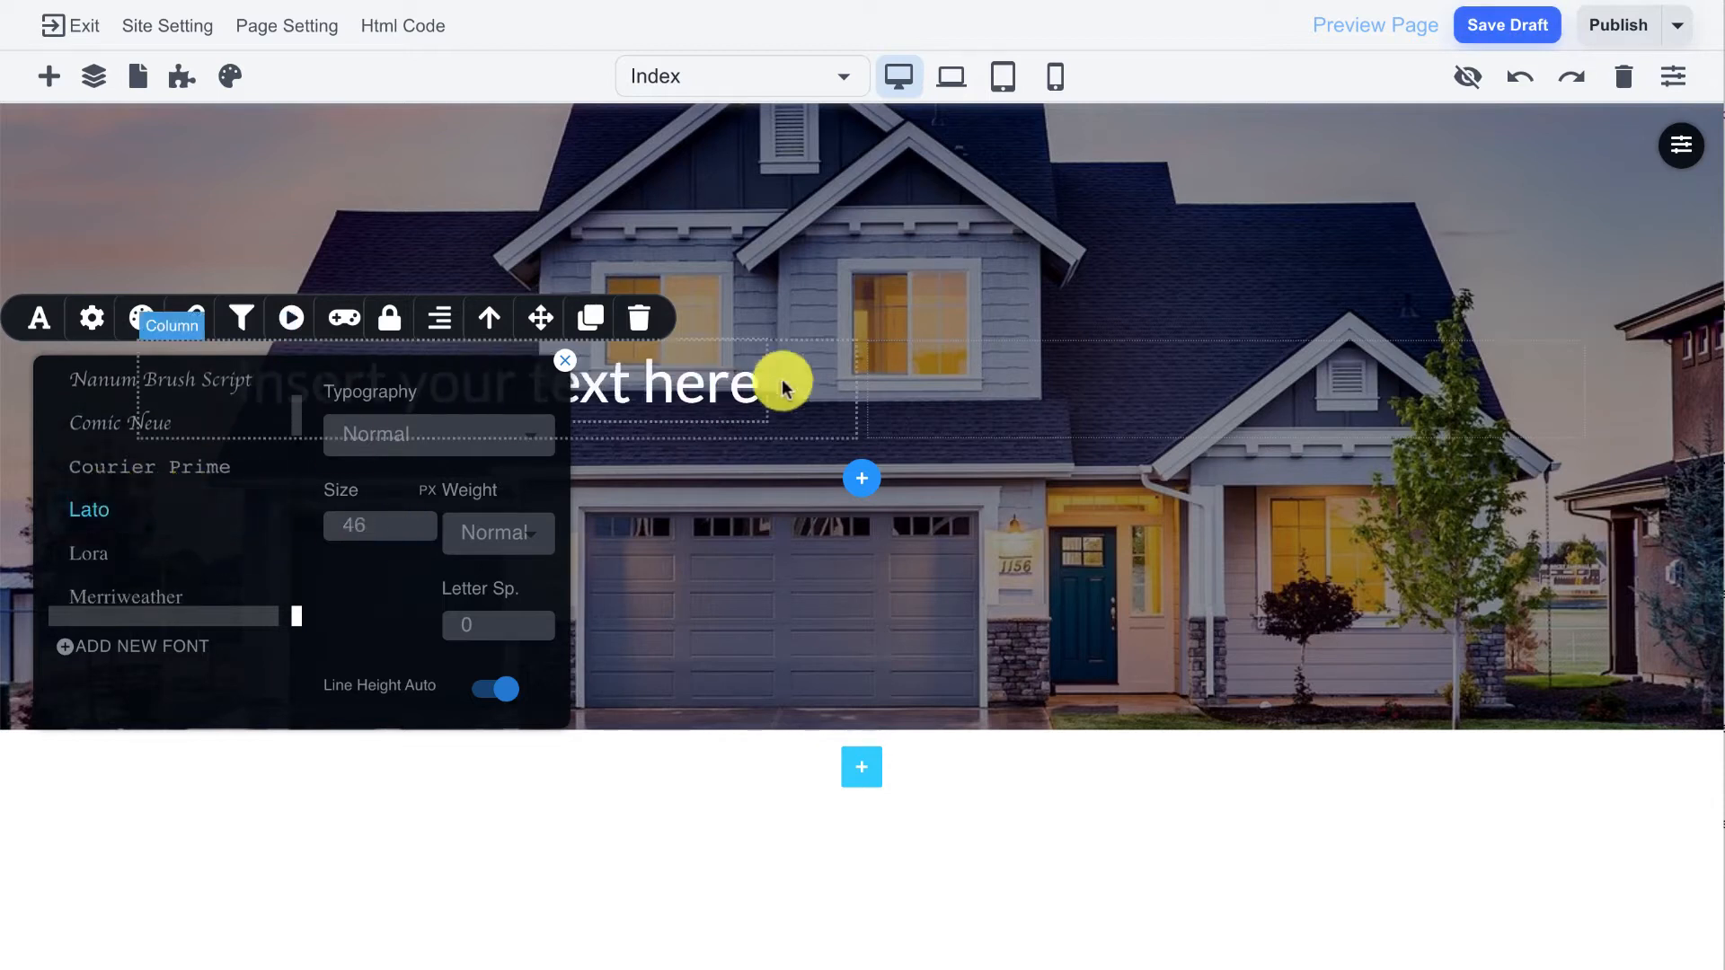
pyautogui.click(639, 385)
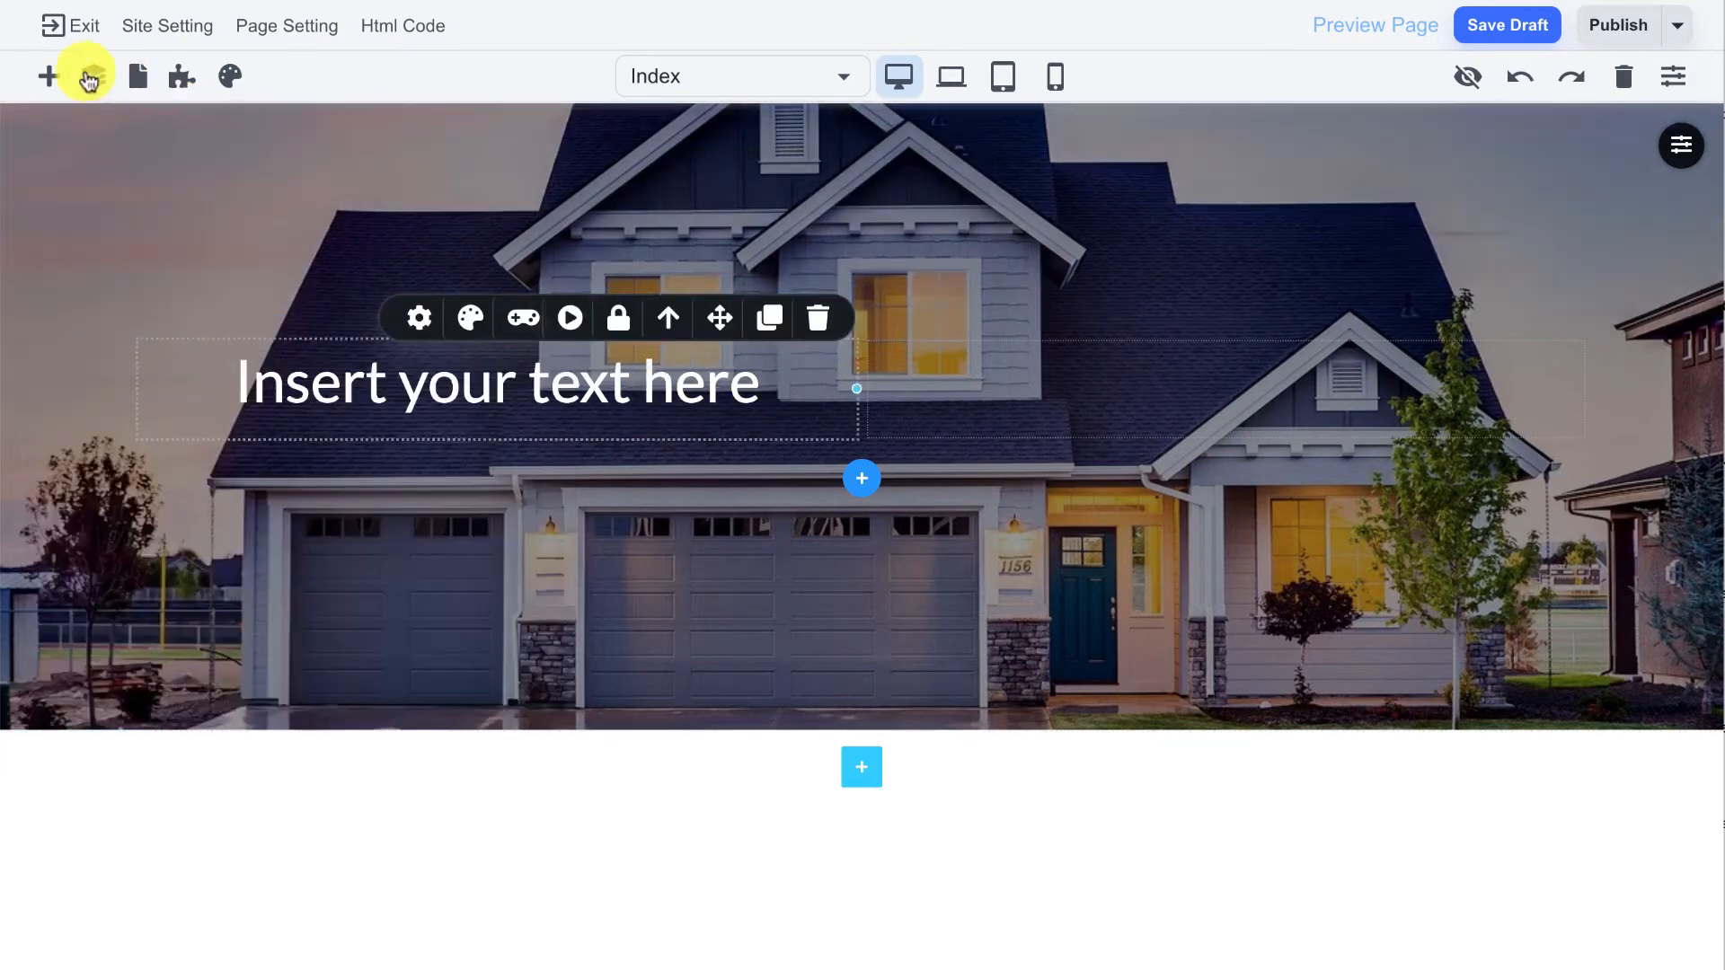
# Step: Add a Button element below the text in the grid's first column
pyautogui.click(48, 75)
pyautogui.scroll(-5, 231, 635)
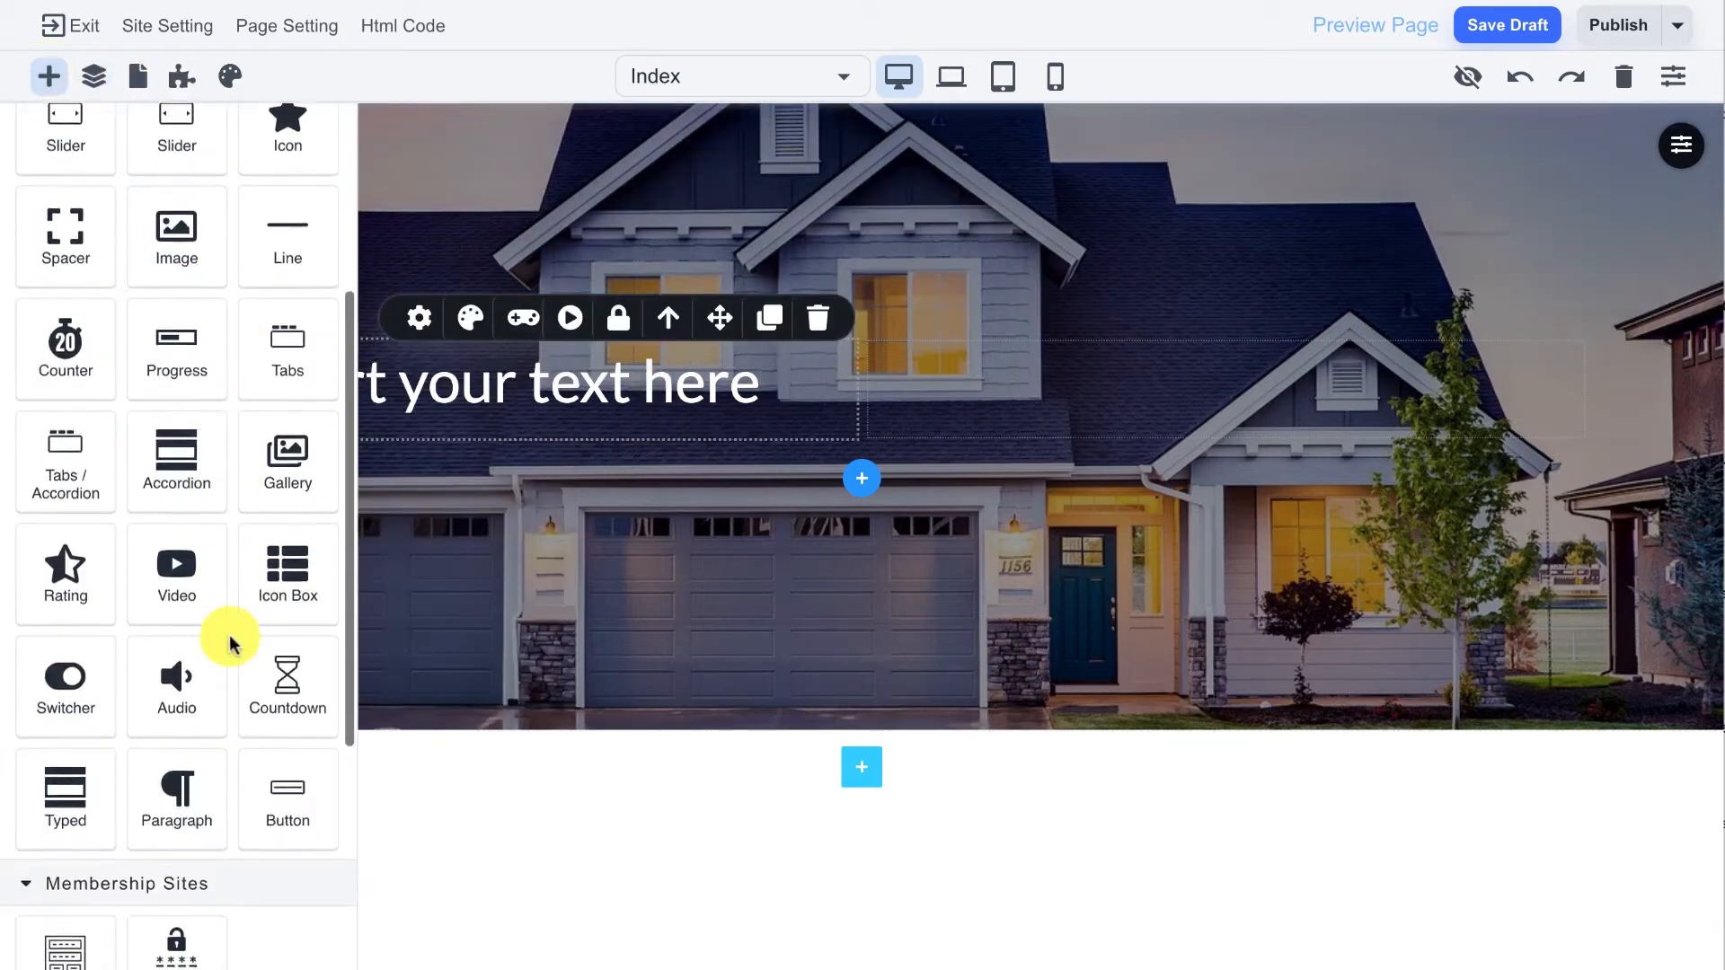
pyautogui.moveTo(261, 697); pyautogui.dragTo(574, 414)
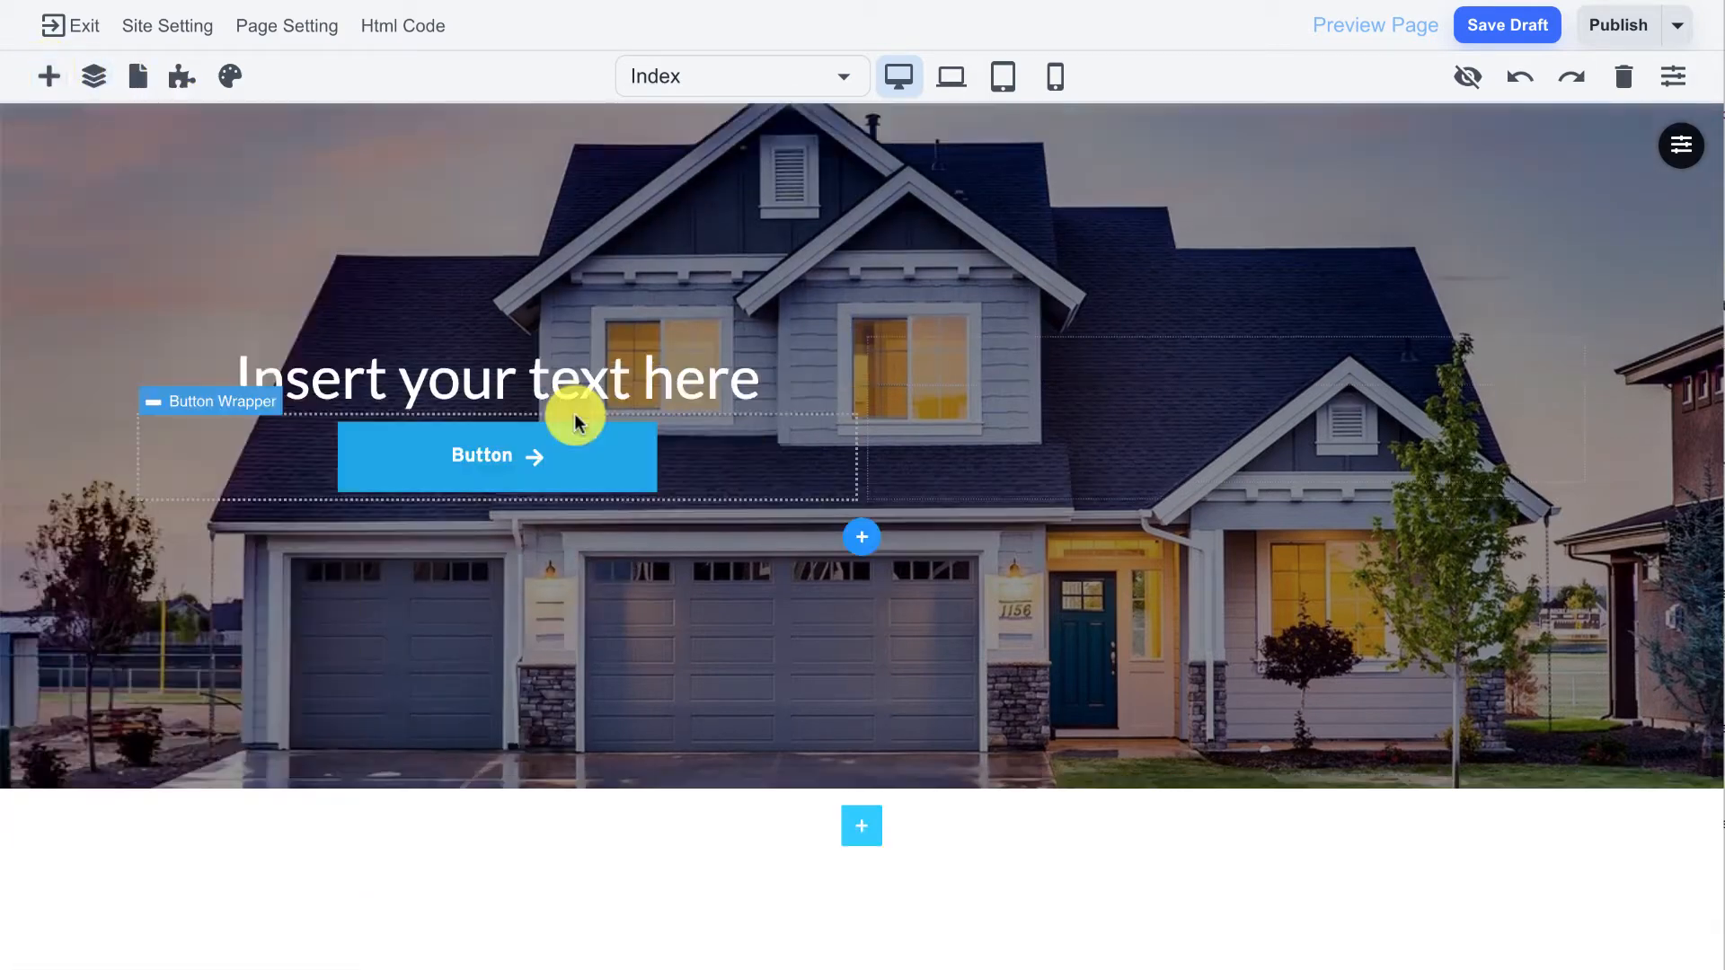
# Step: Give the button rounded corners, try the outlined fill, and return it to the solid fill
pyautogui.click(601, 469)
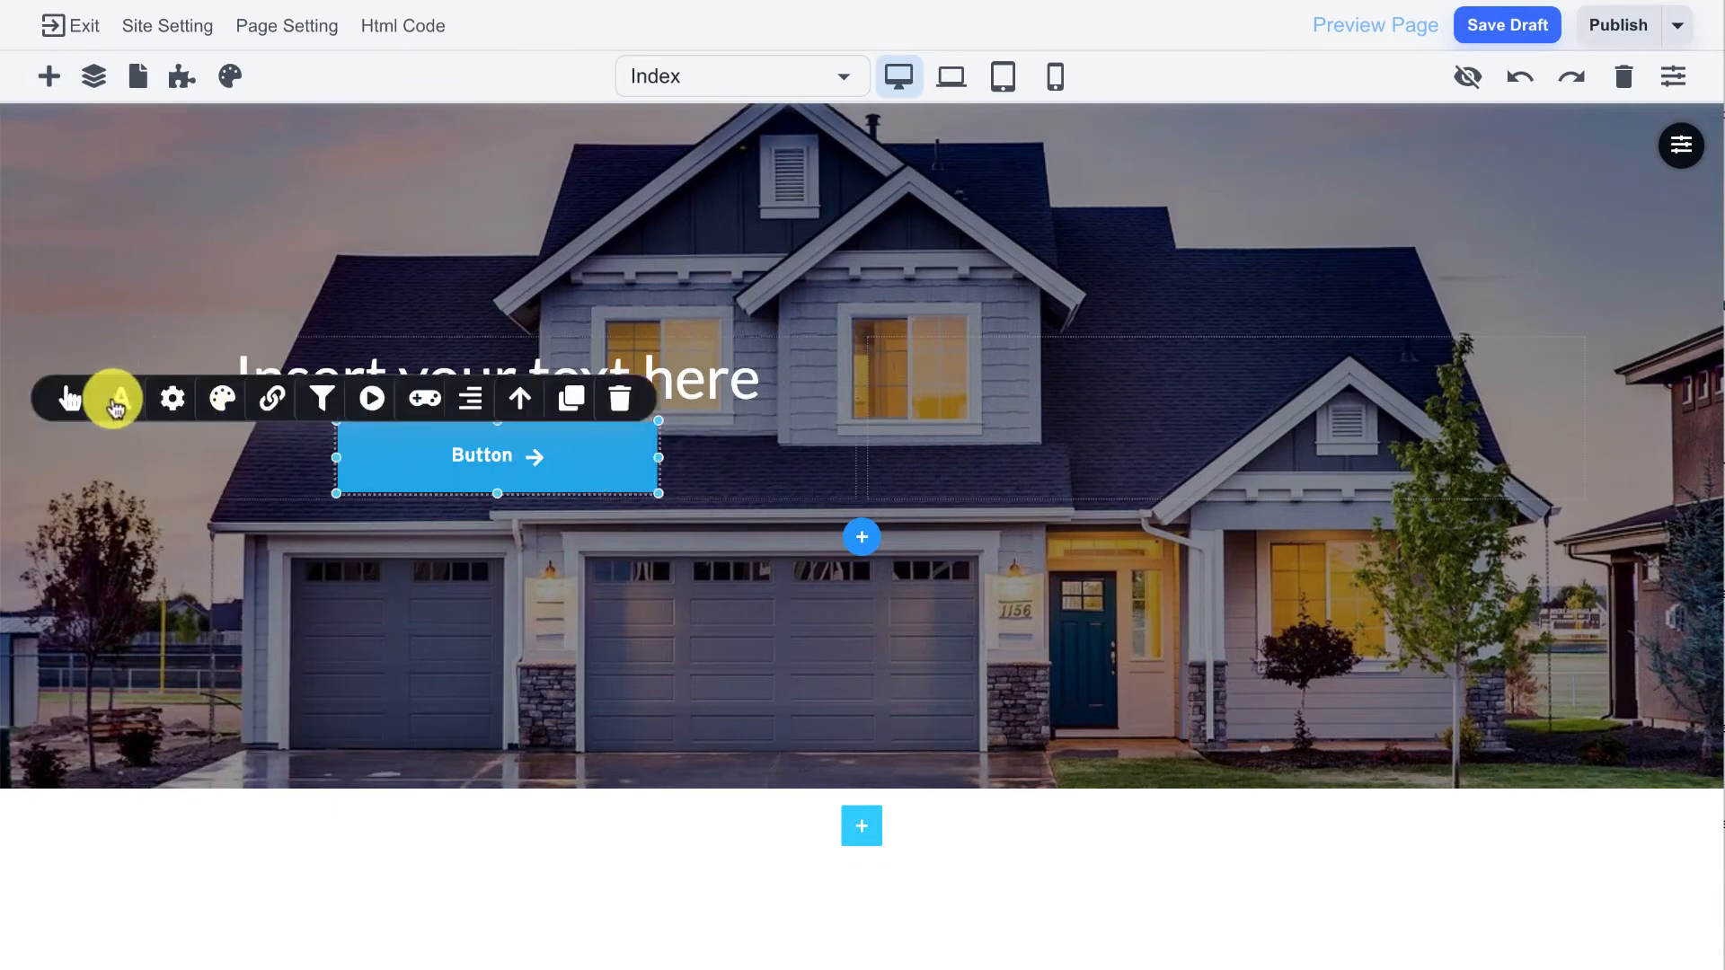
pyautogui.click(71, 400)
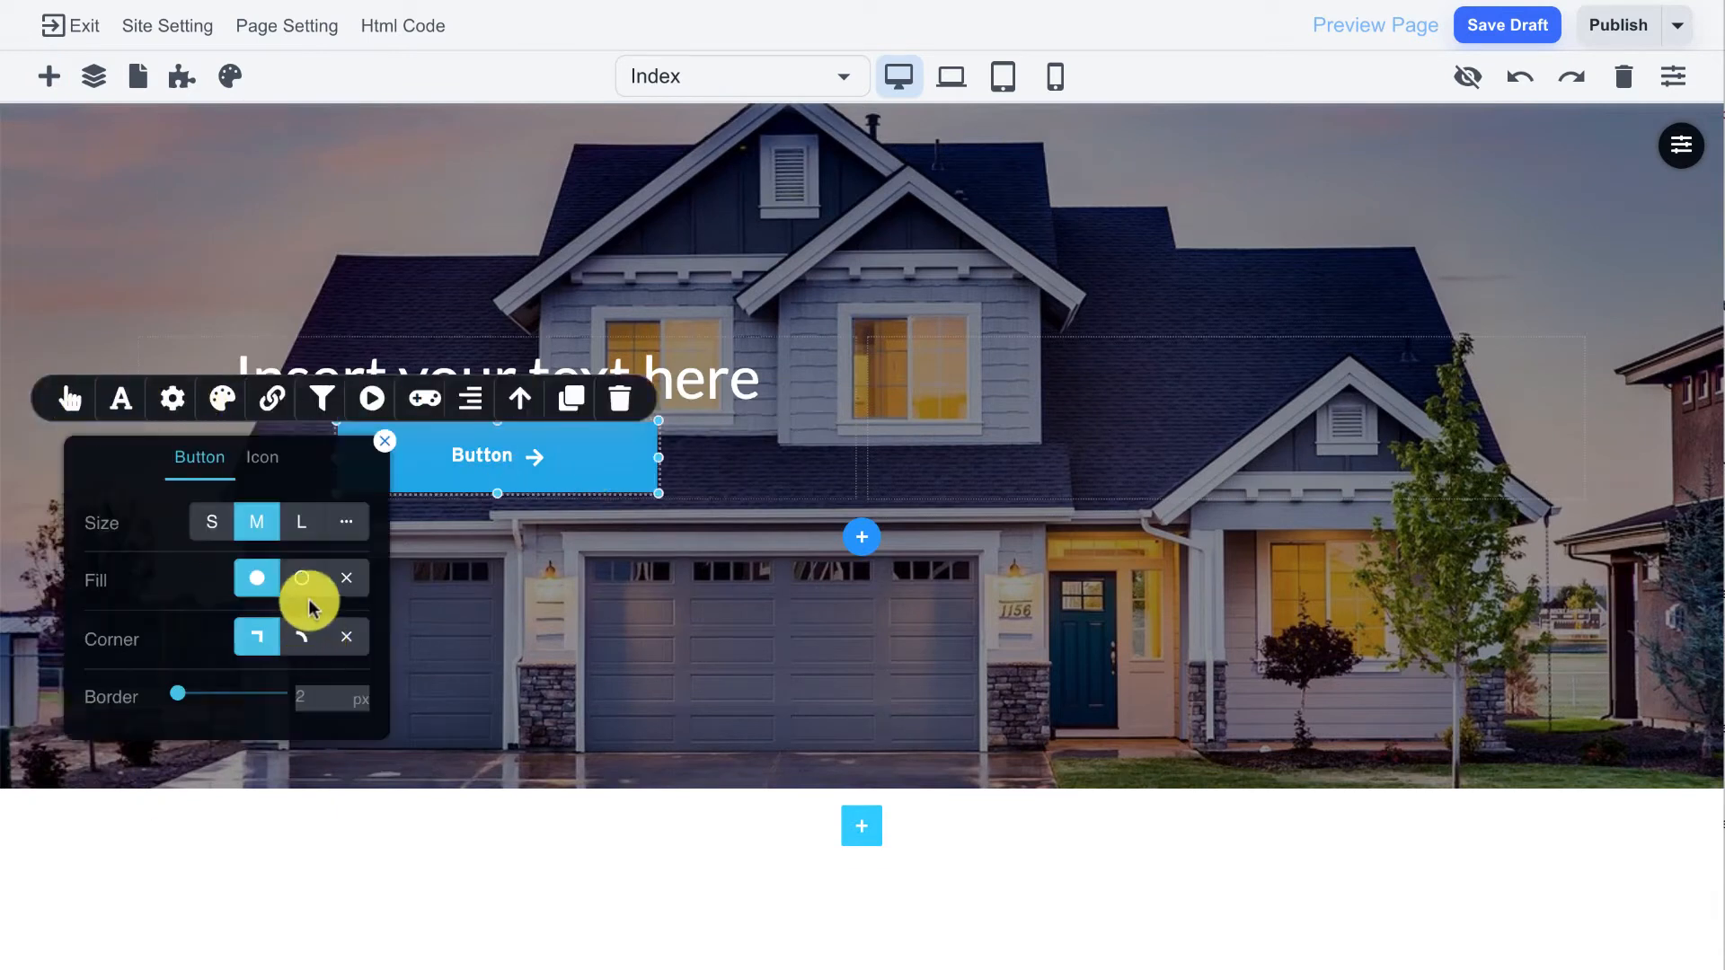
pyautogui.click(303, 638)
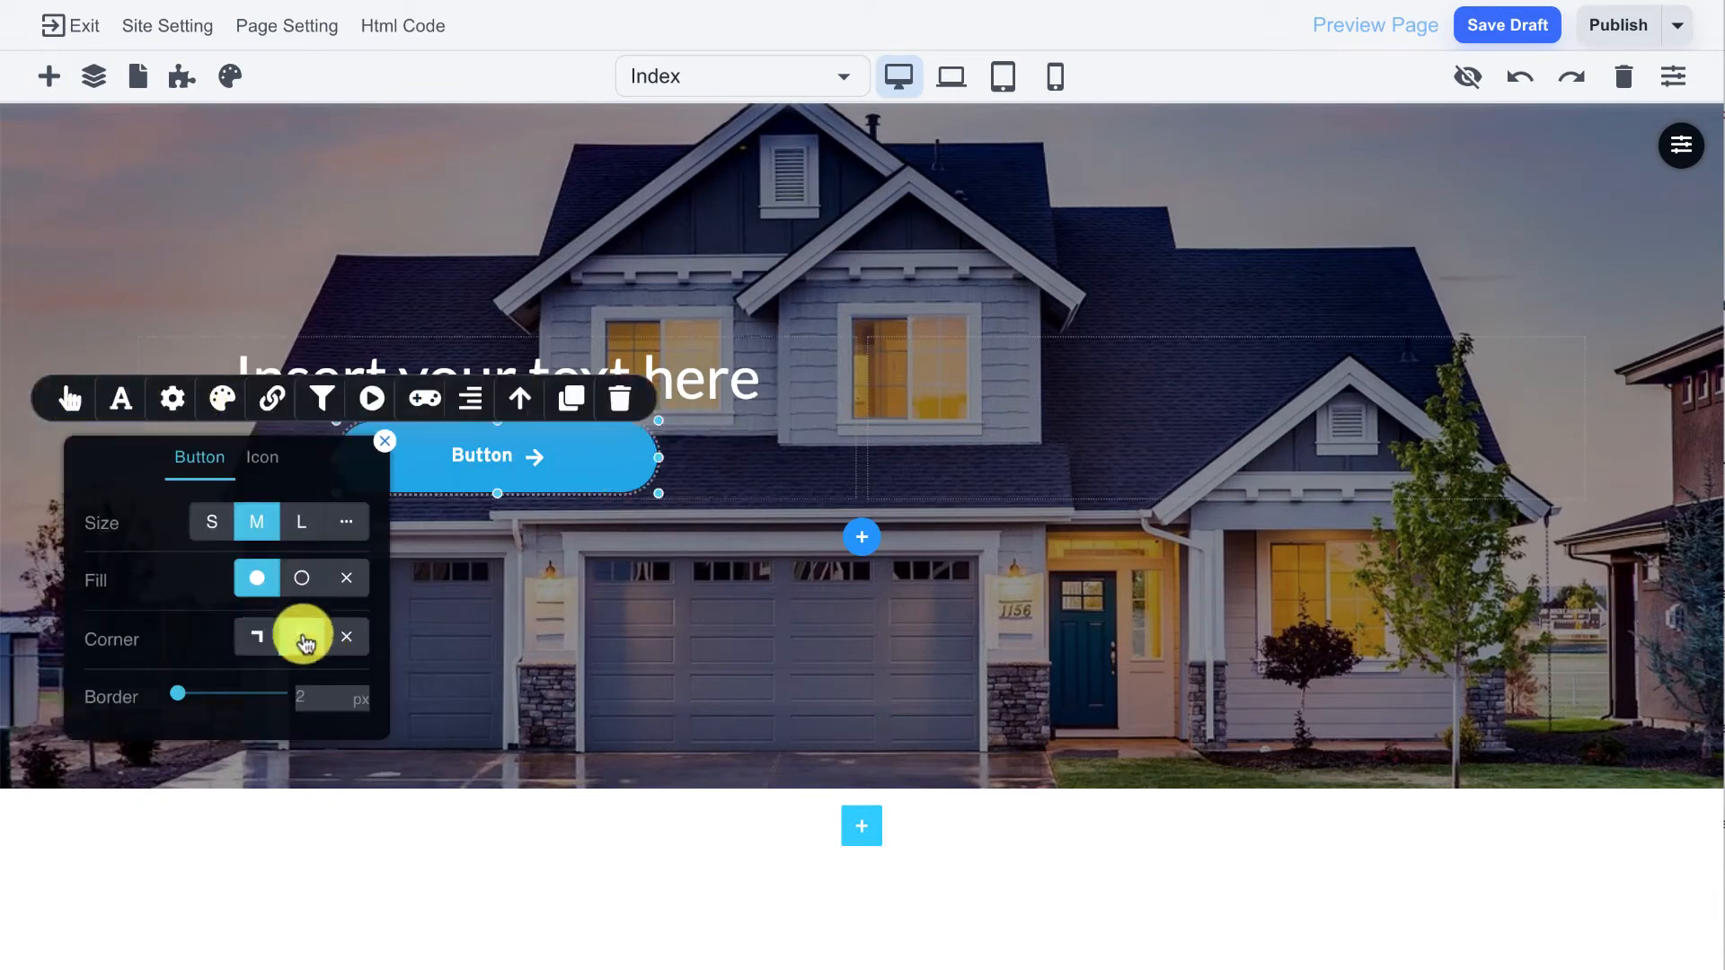
pyautogui.click(301, 579)
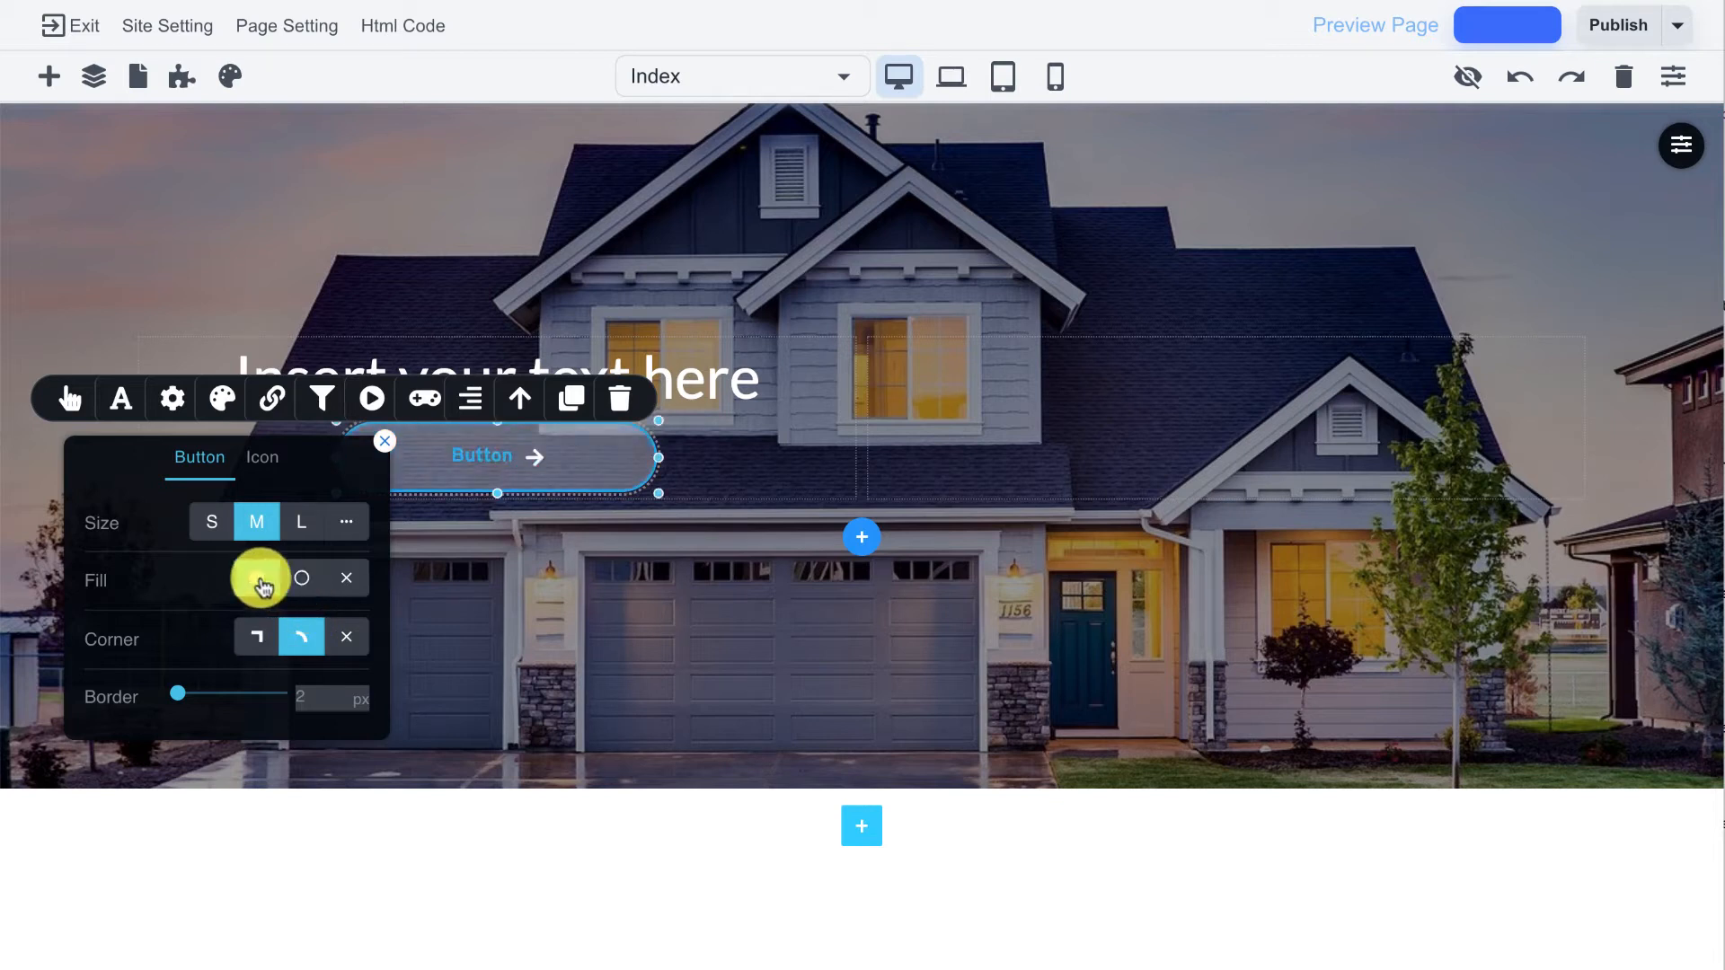
pyautogui.click(257, 577)
# Step: Apply the Tada animation to the button and close the animation options
pyautogui.click(224, 400)
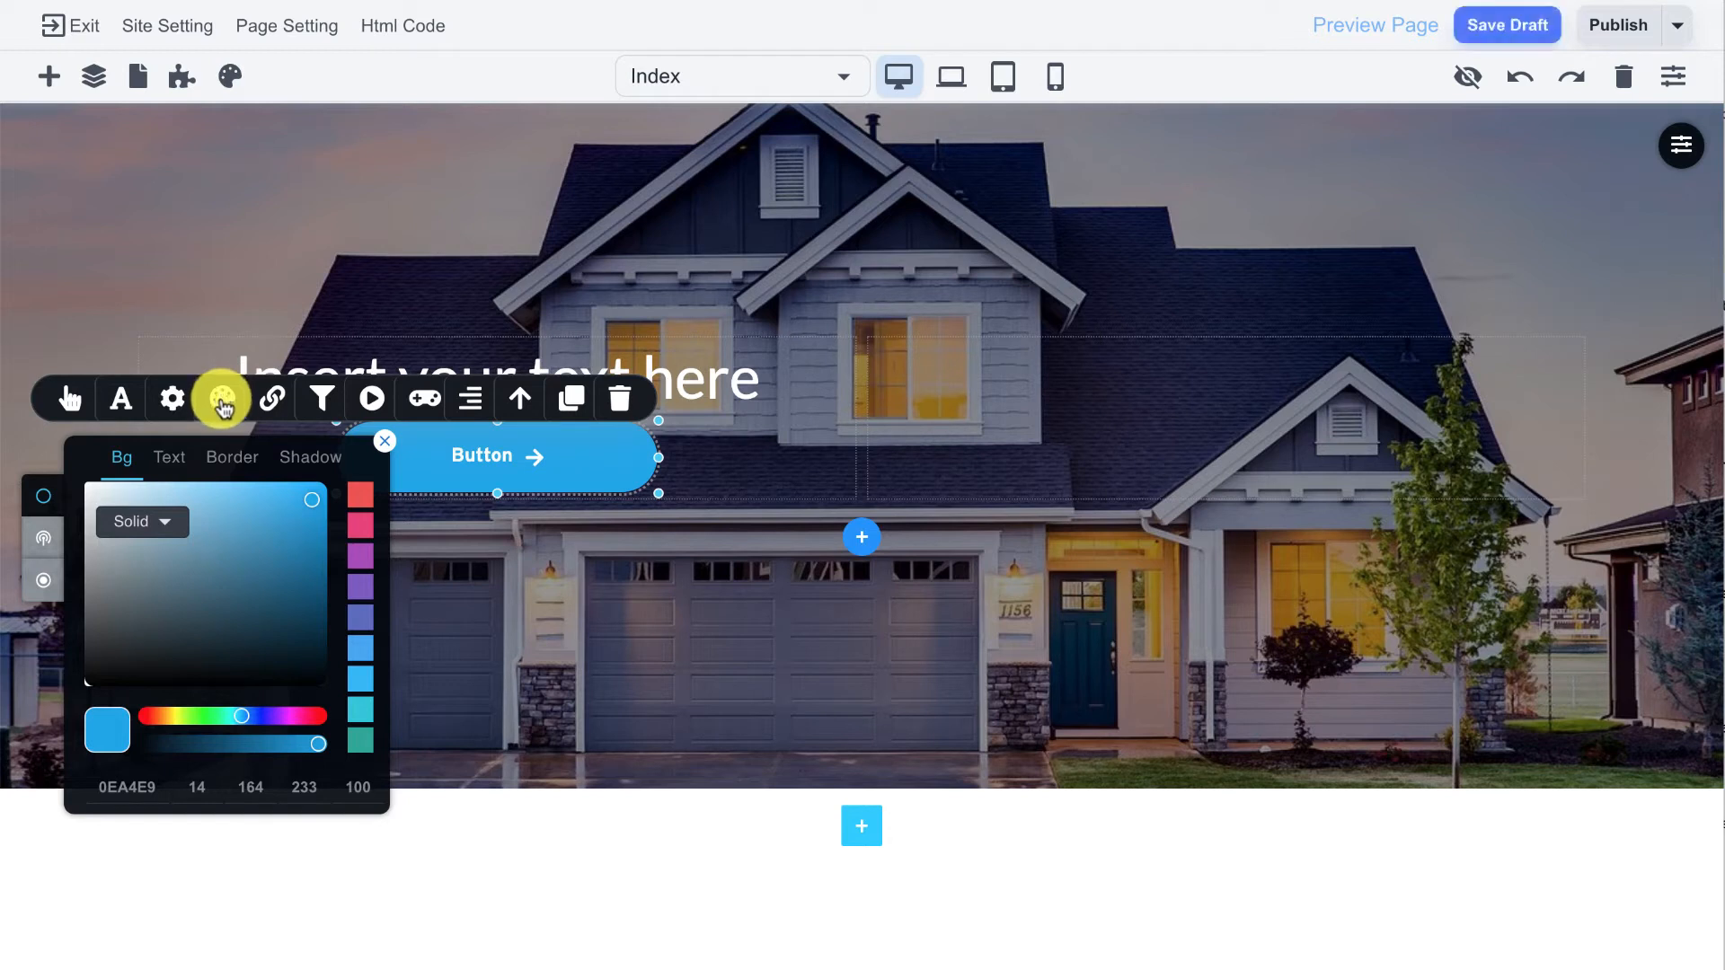
pyautogui.click(368, 406)
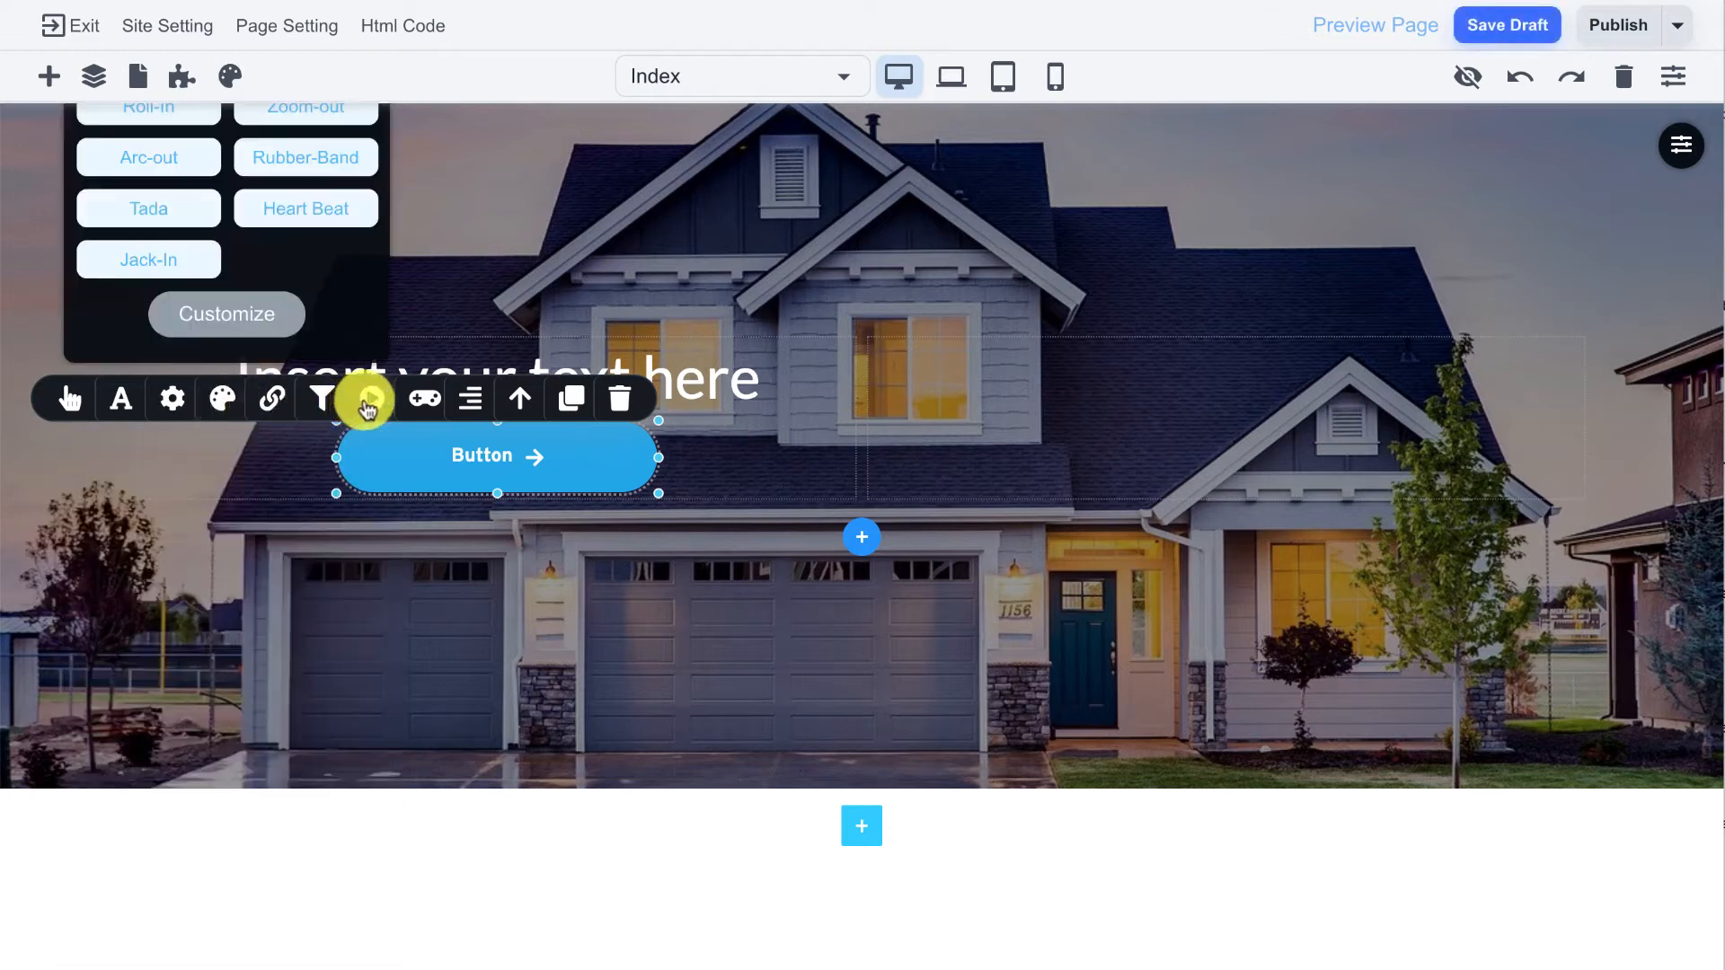
pyautogui.click(159, 220)
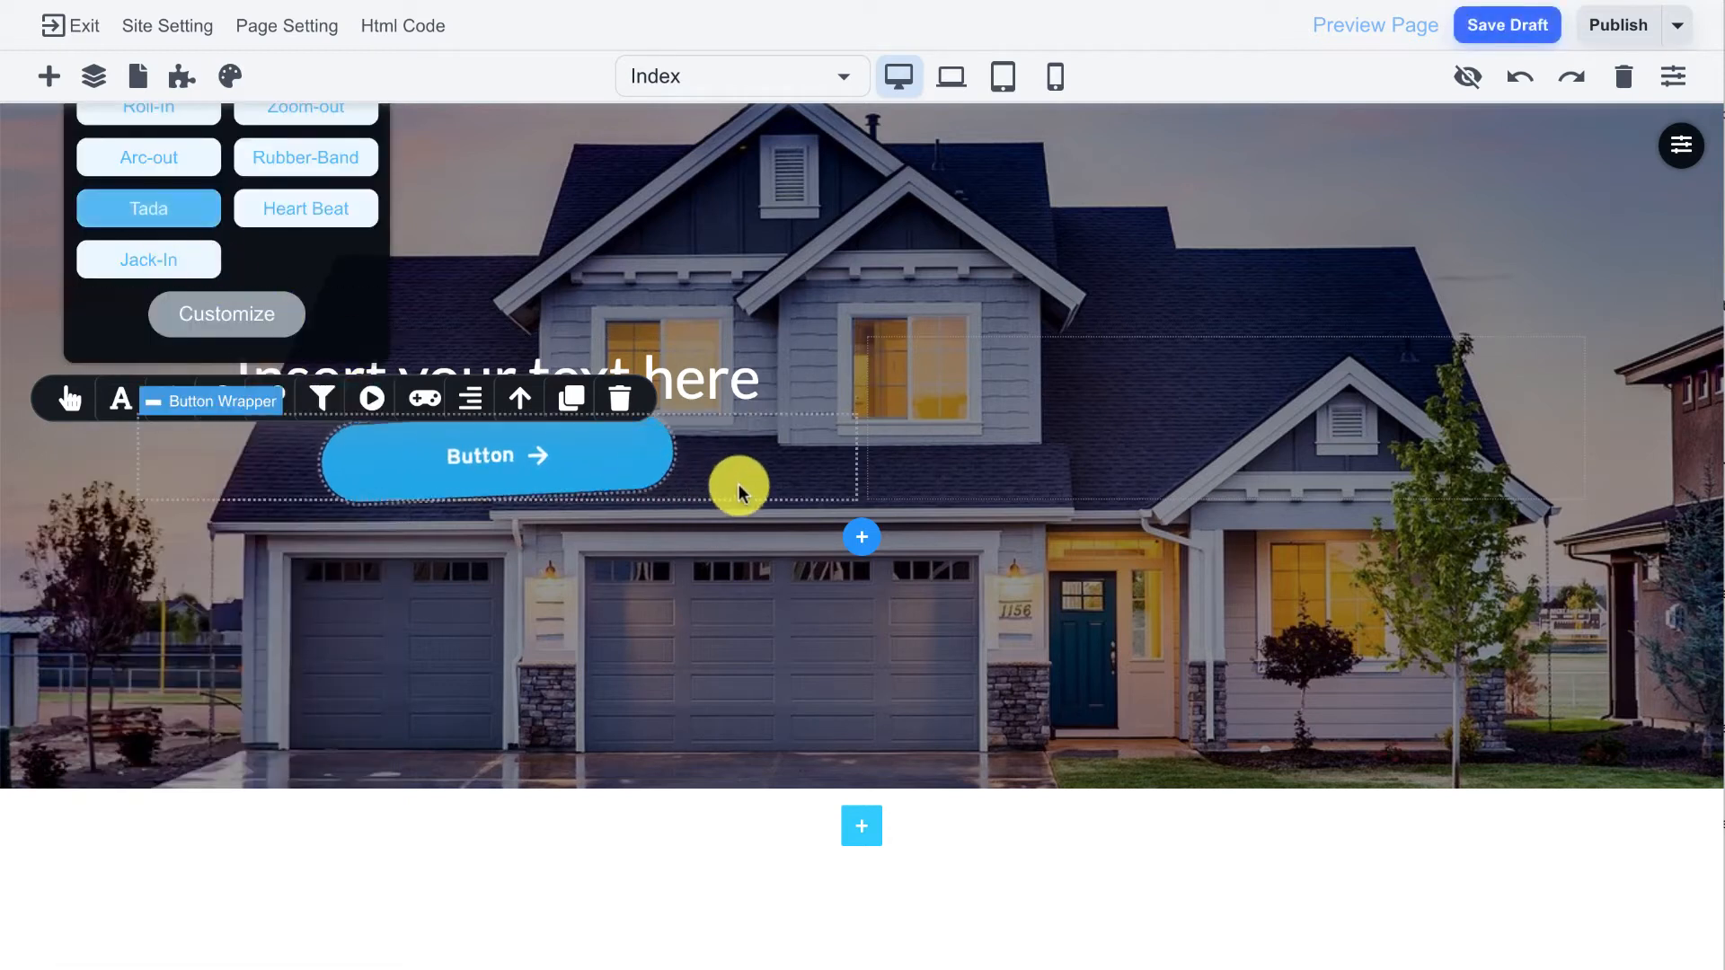
pyautogui.click(736, 476)
# Step: Increase the gap above the button to about 48 px and close its spacing settings
pyautogui.click(619, 471)
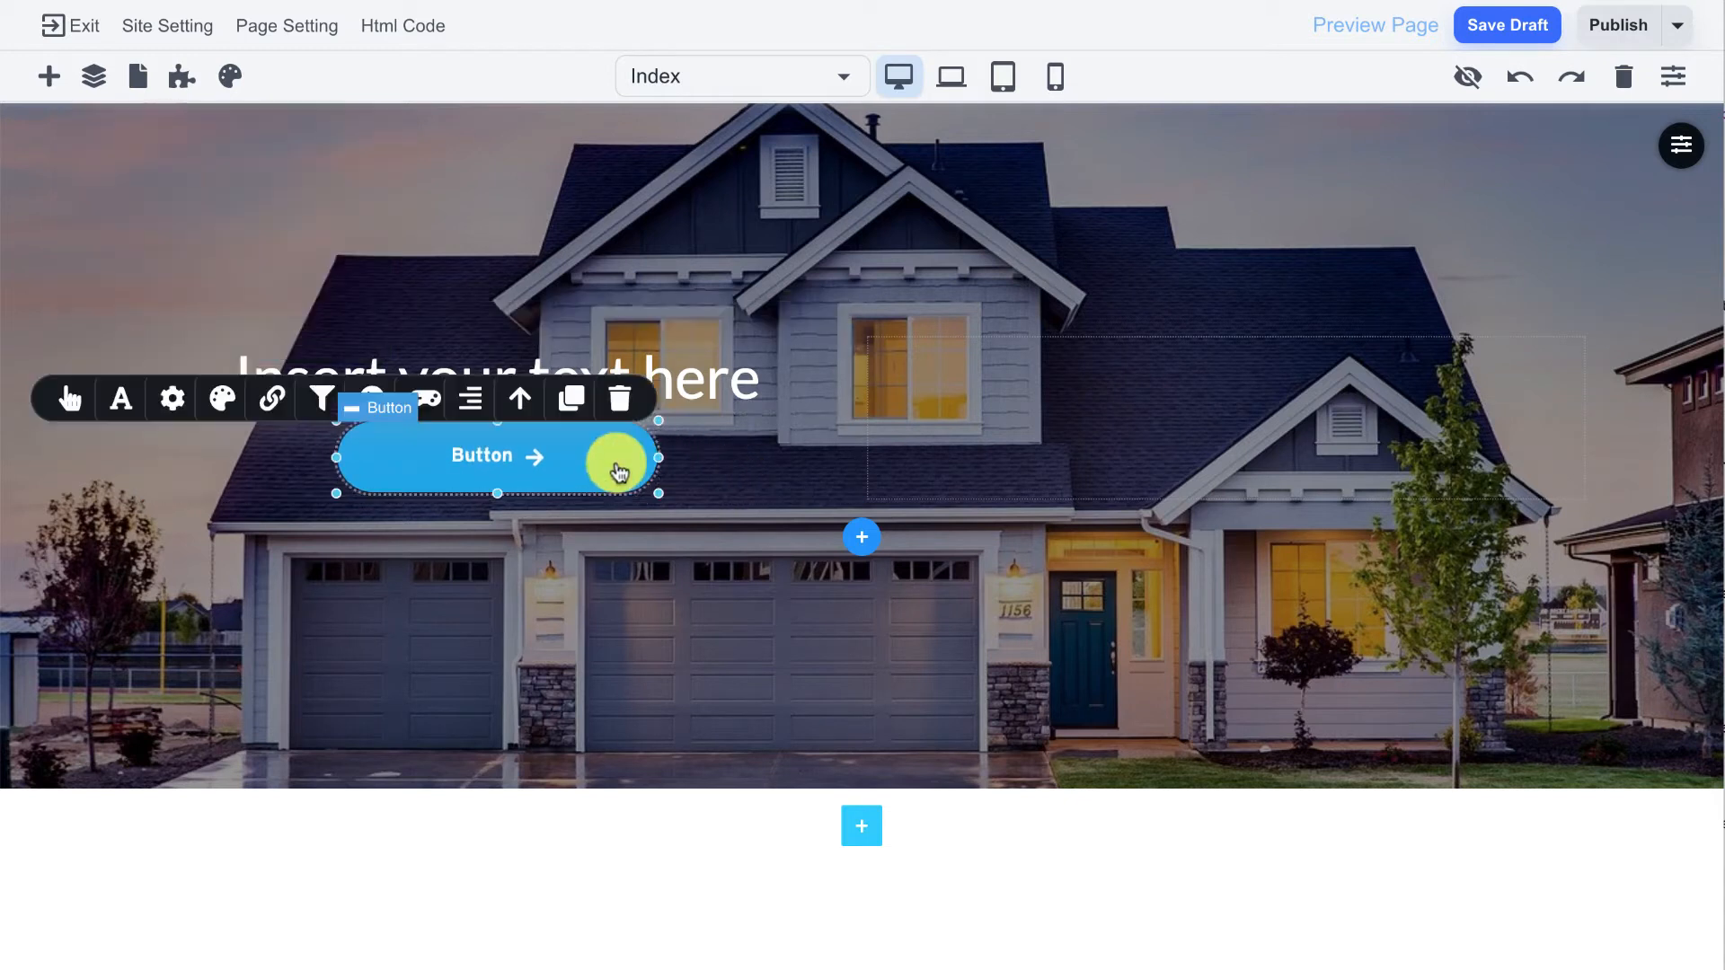
pyautogui.click(176, 398)
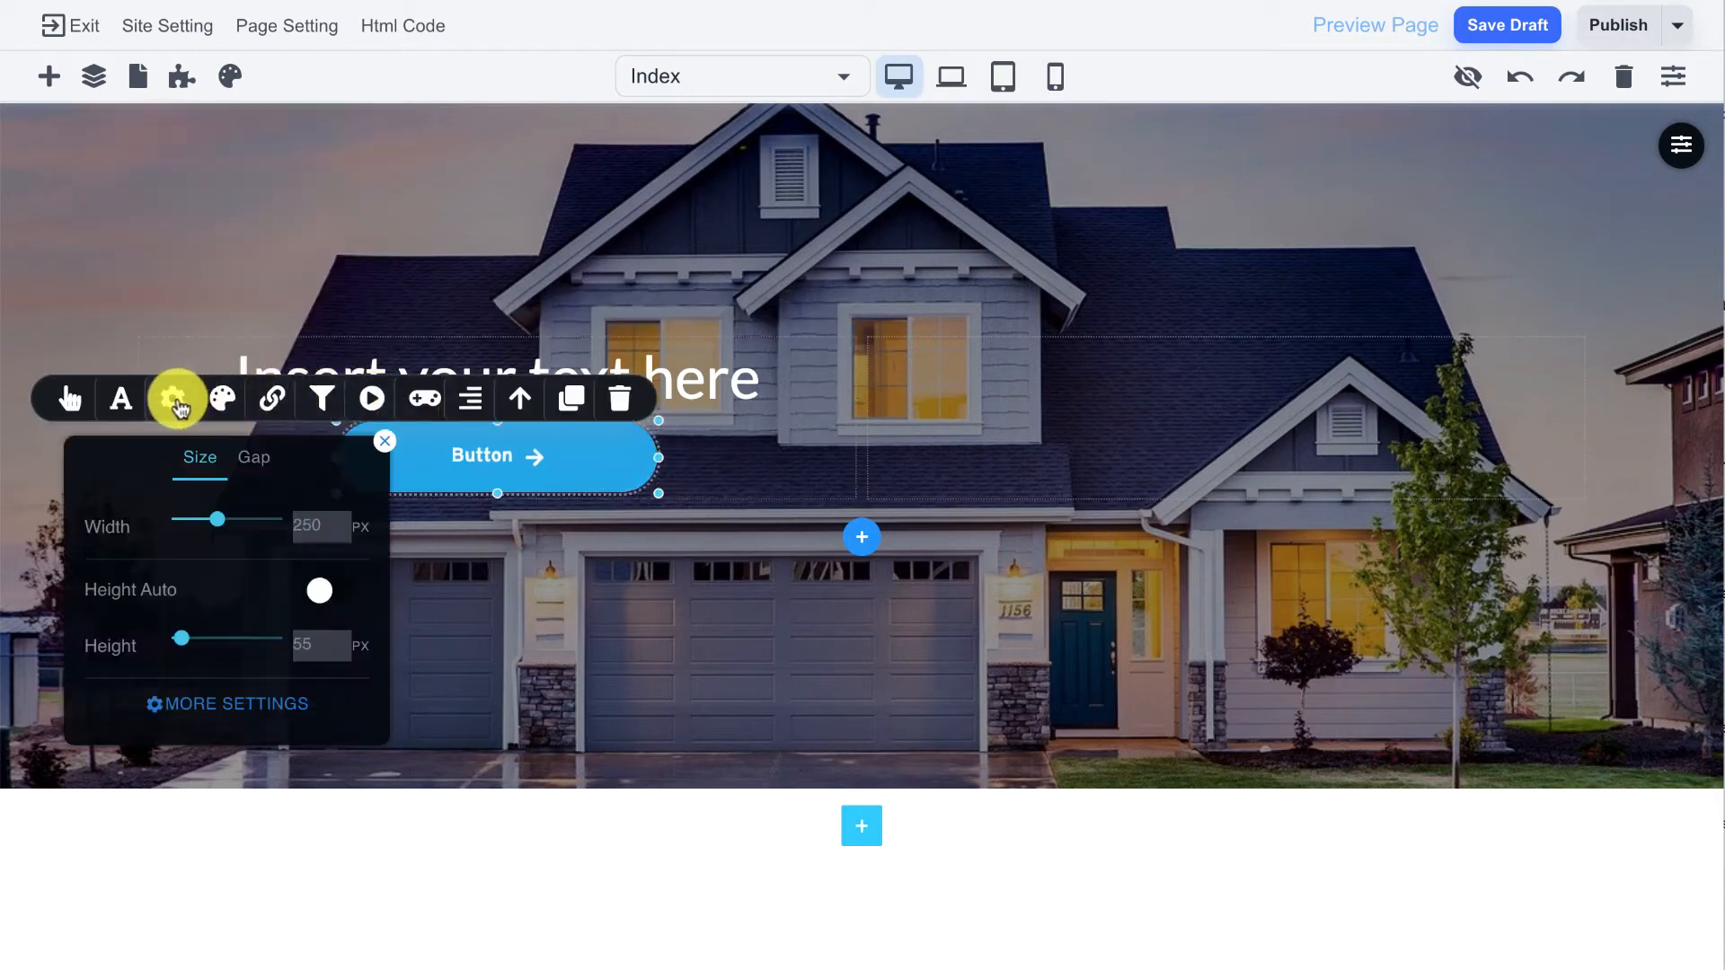
pyautogui.click(246, 456)
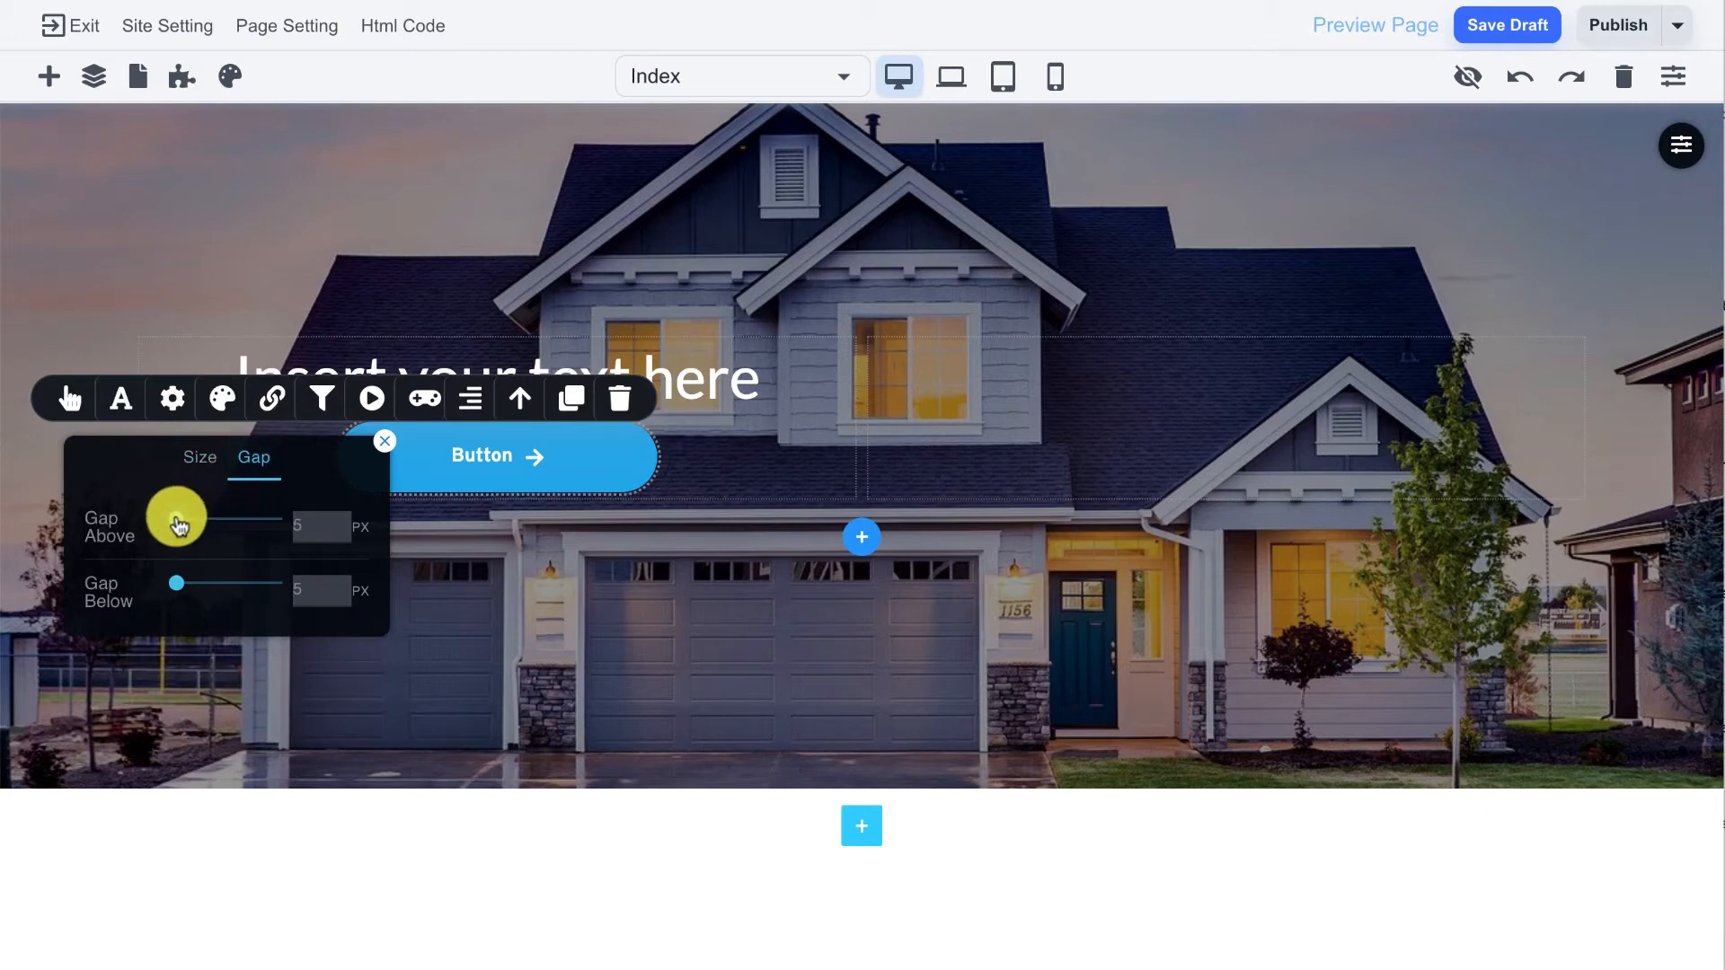
pyautogui.moveTo(176, 518); pyautogui.dragTo(226, 519)
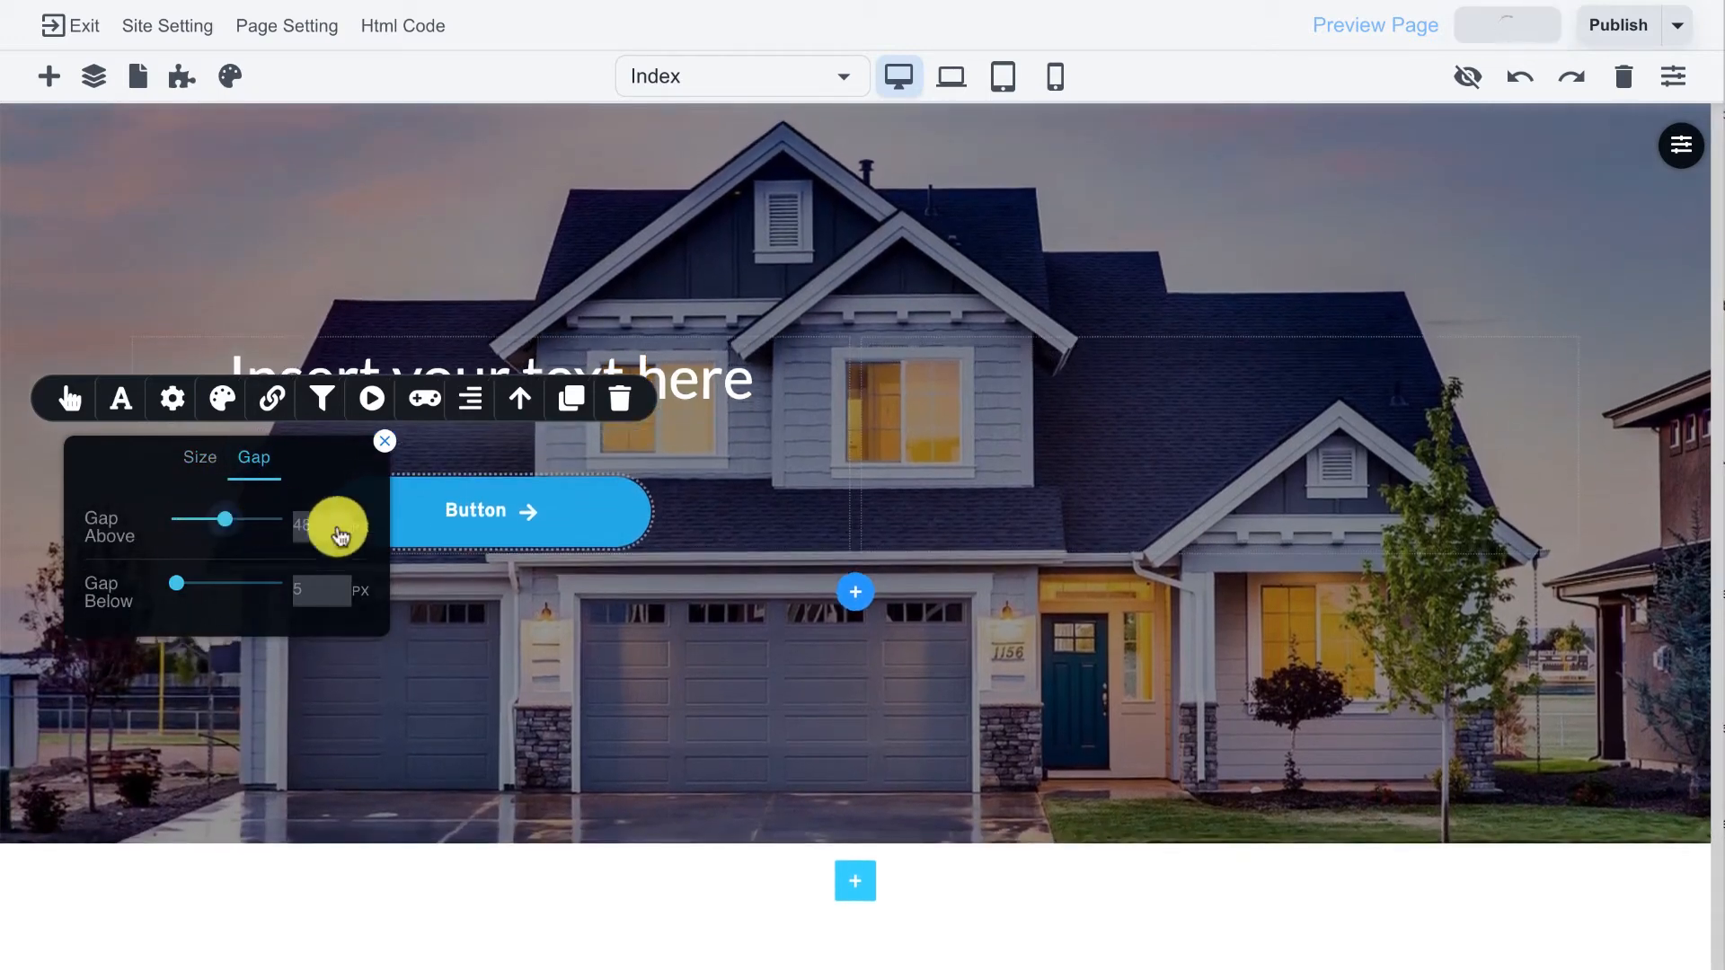
pyautogui.click(983, 460)
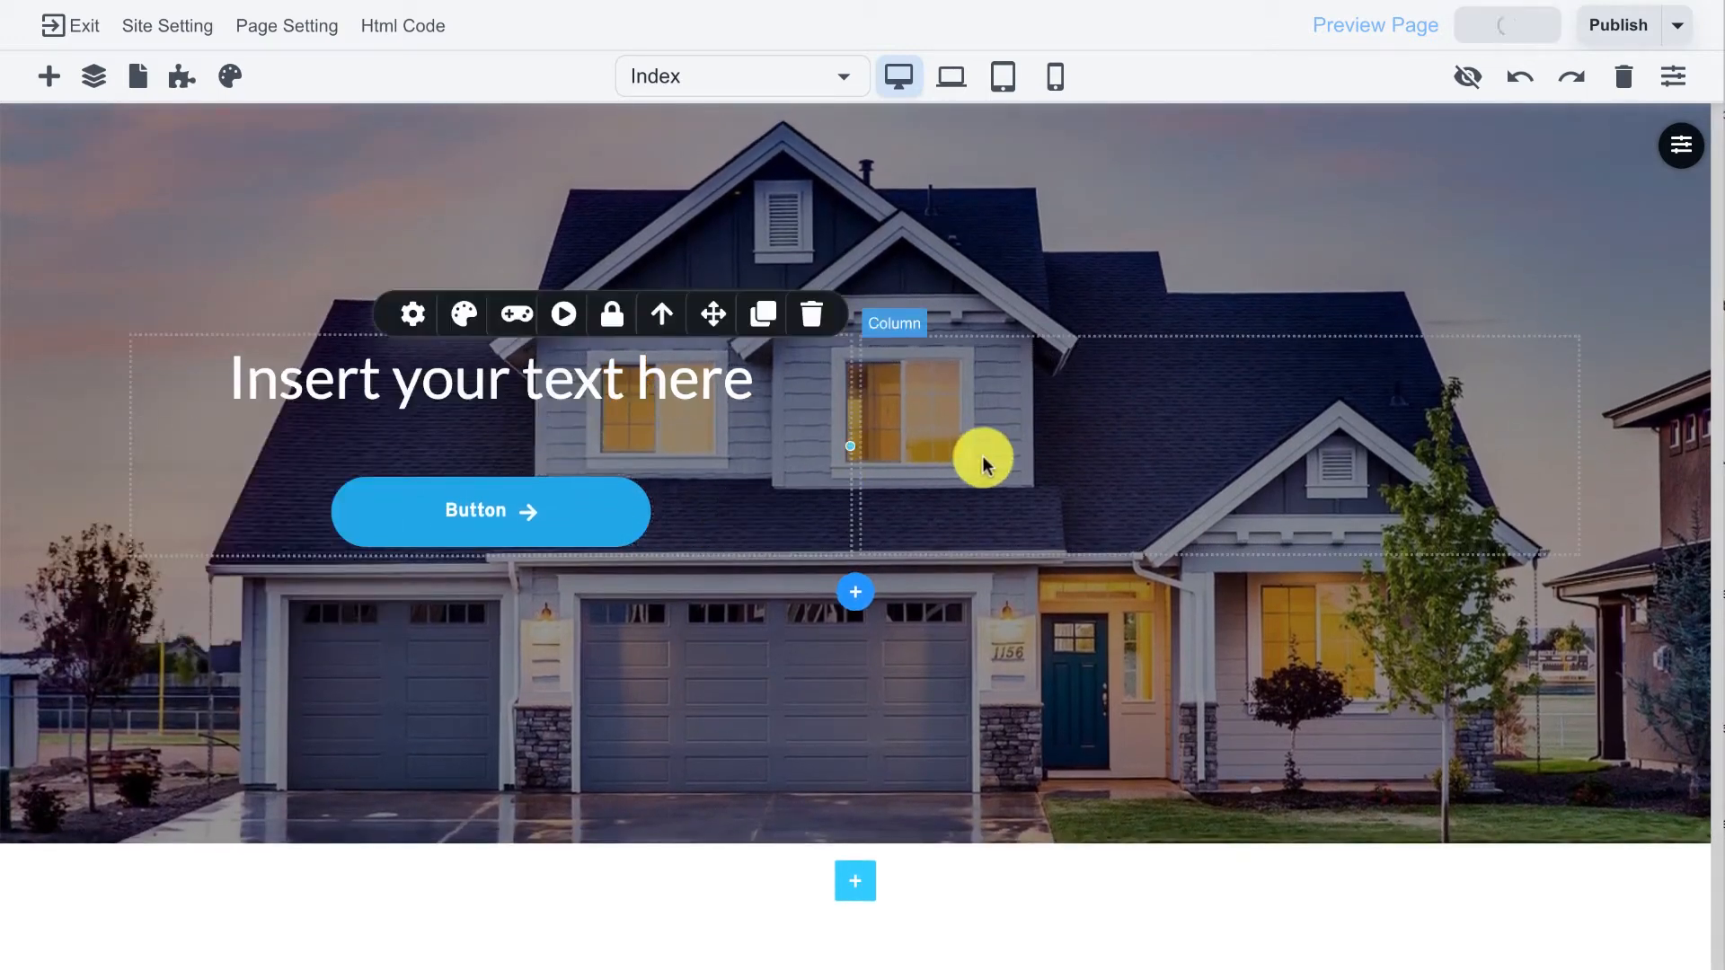
# Step: Give the grid's second column a solid white (FFFFFF) background and close the color settings
pyautogui.click(993, 461)
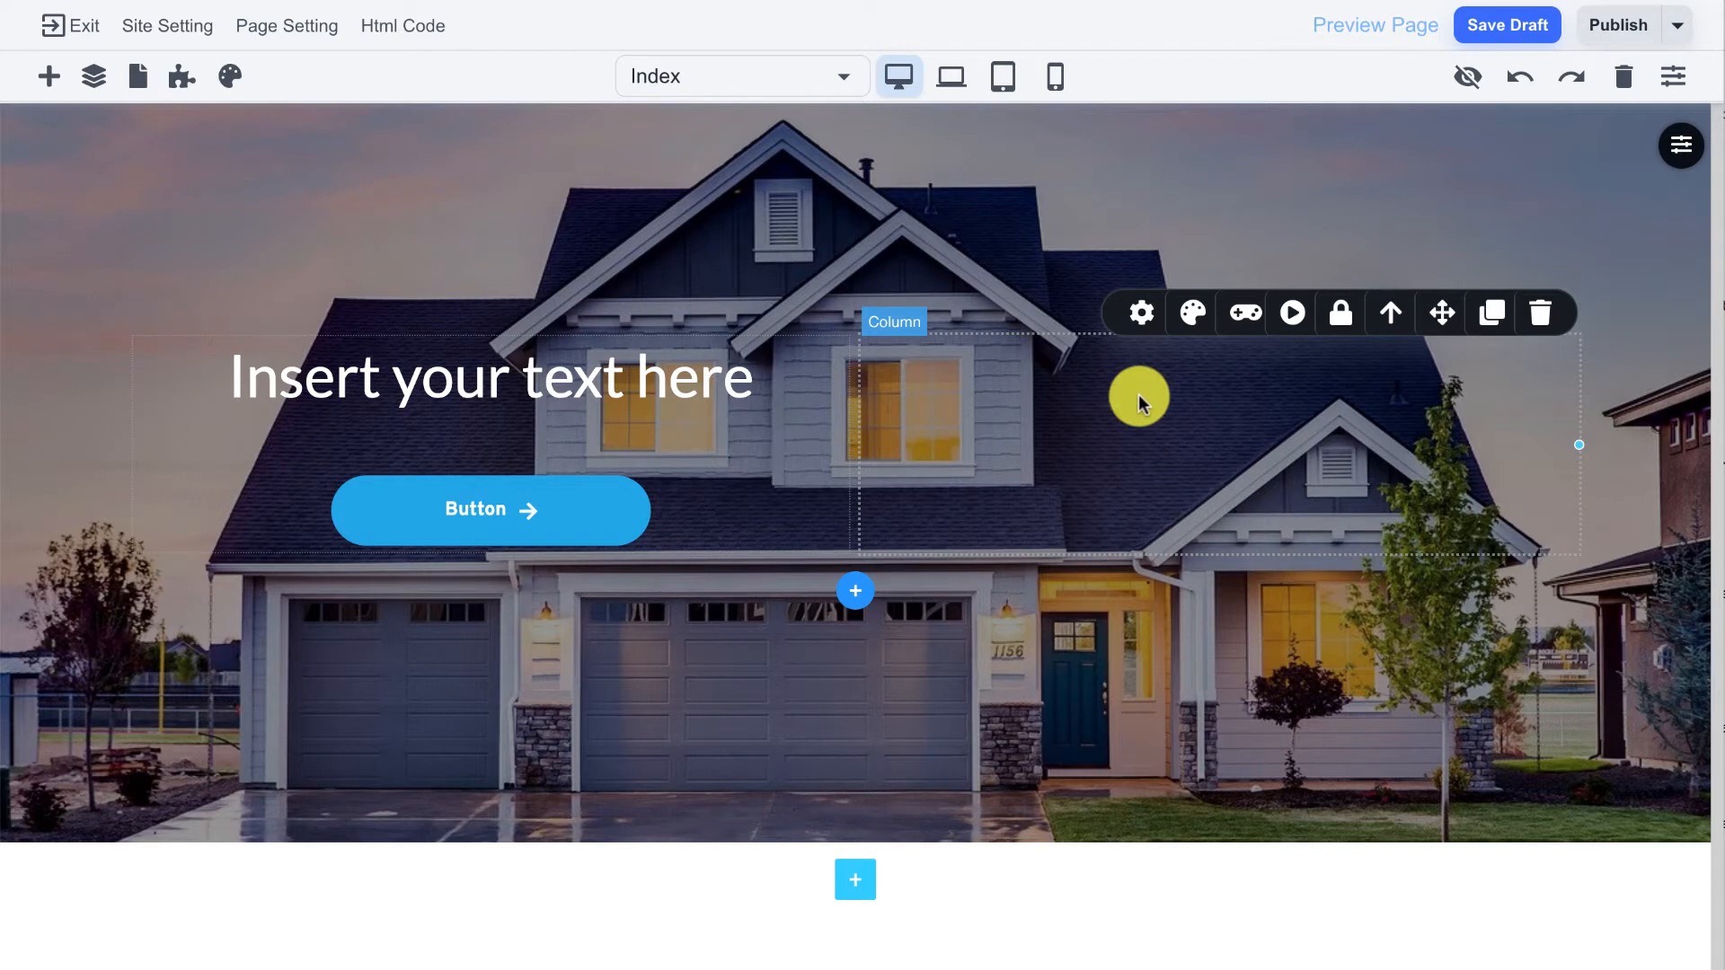
pyautogui.click(1192, 314)
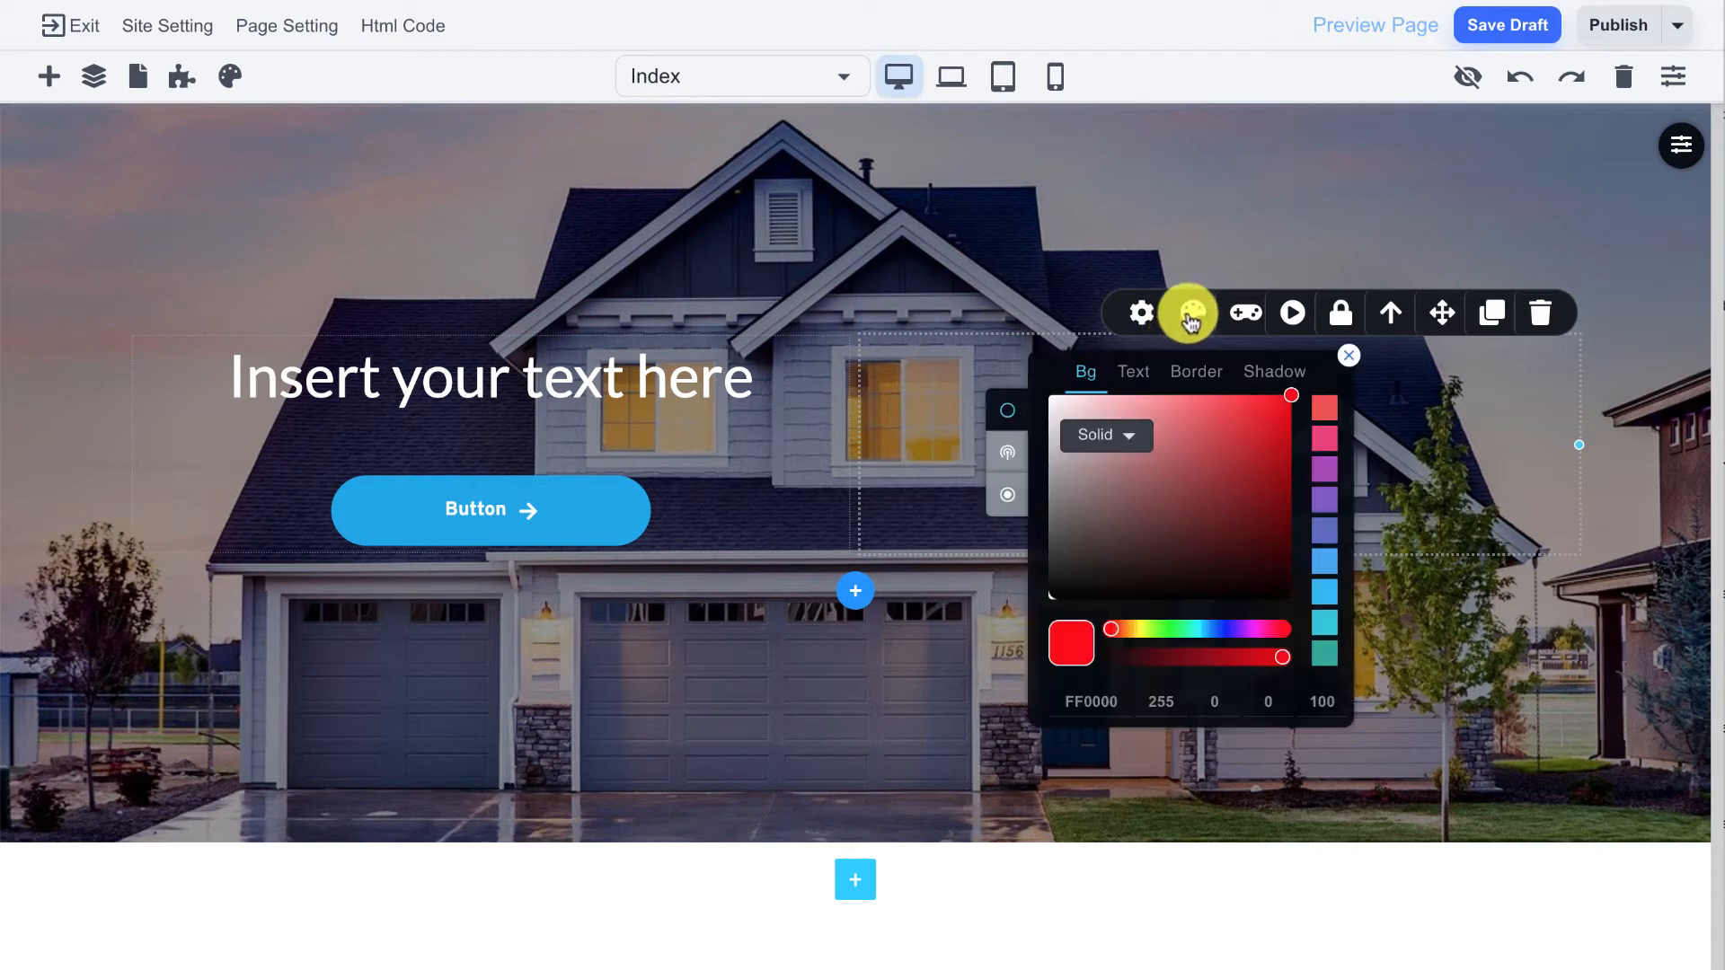
pyautogui.click(1130, 378)
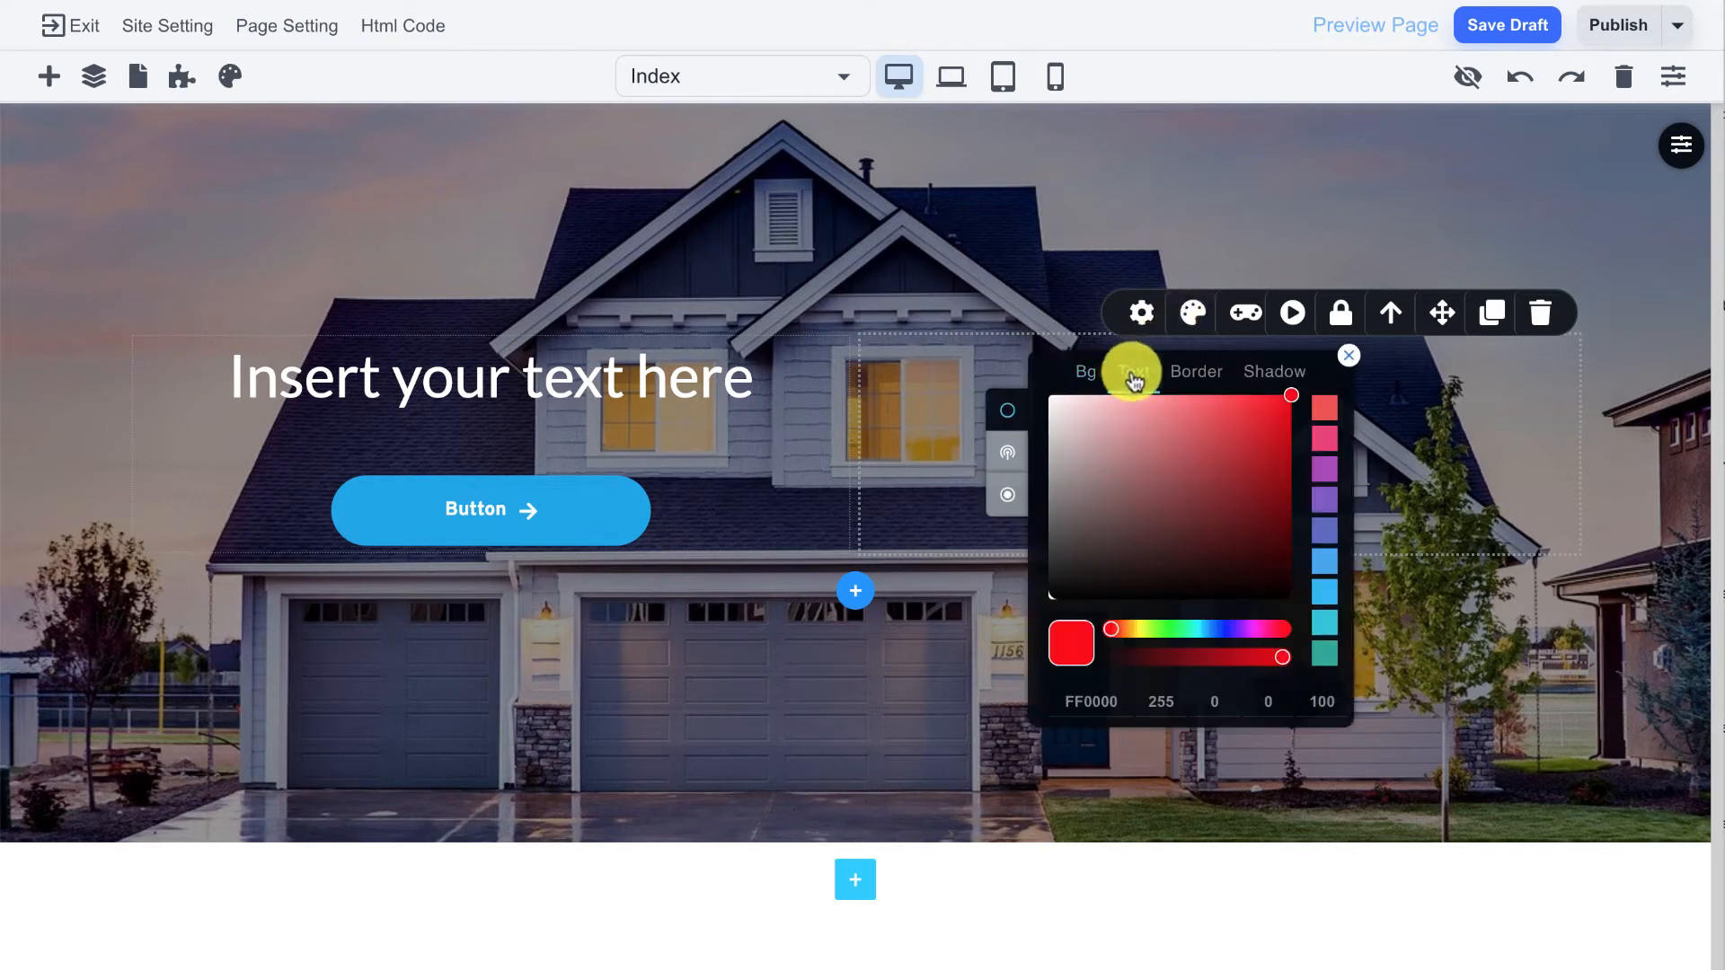
pyautogui.click(1087, 374)
pyautogui.click(1049, 400)
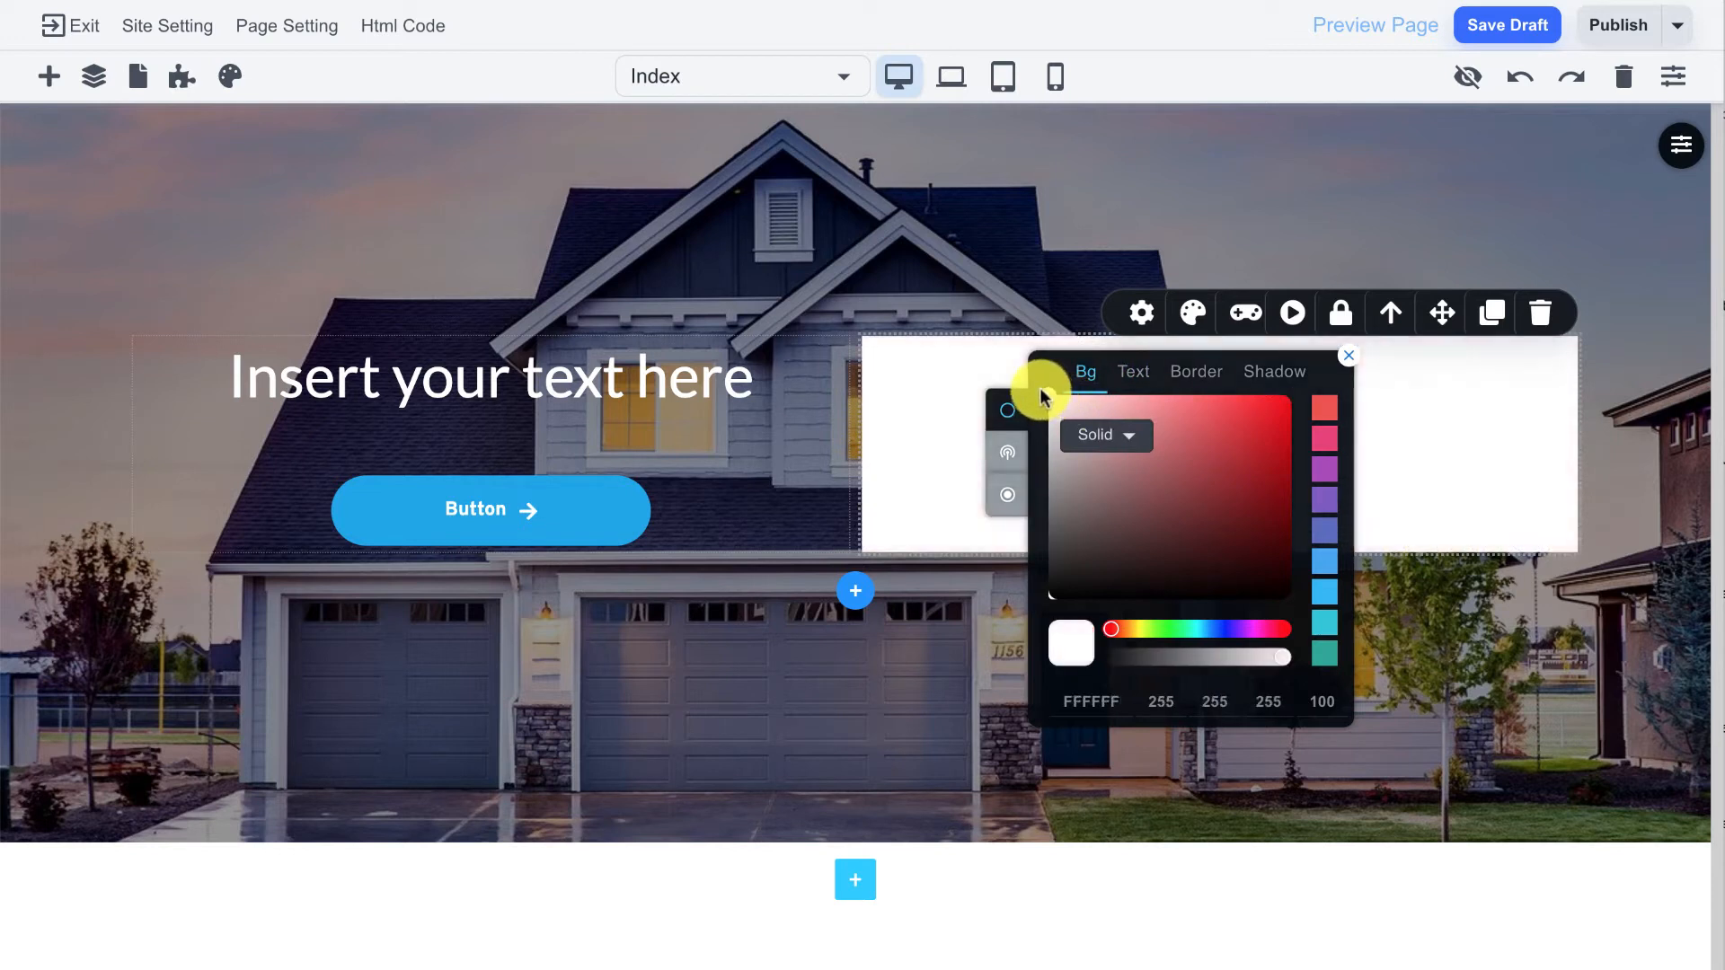
pyautogui.click(924, 368)
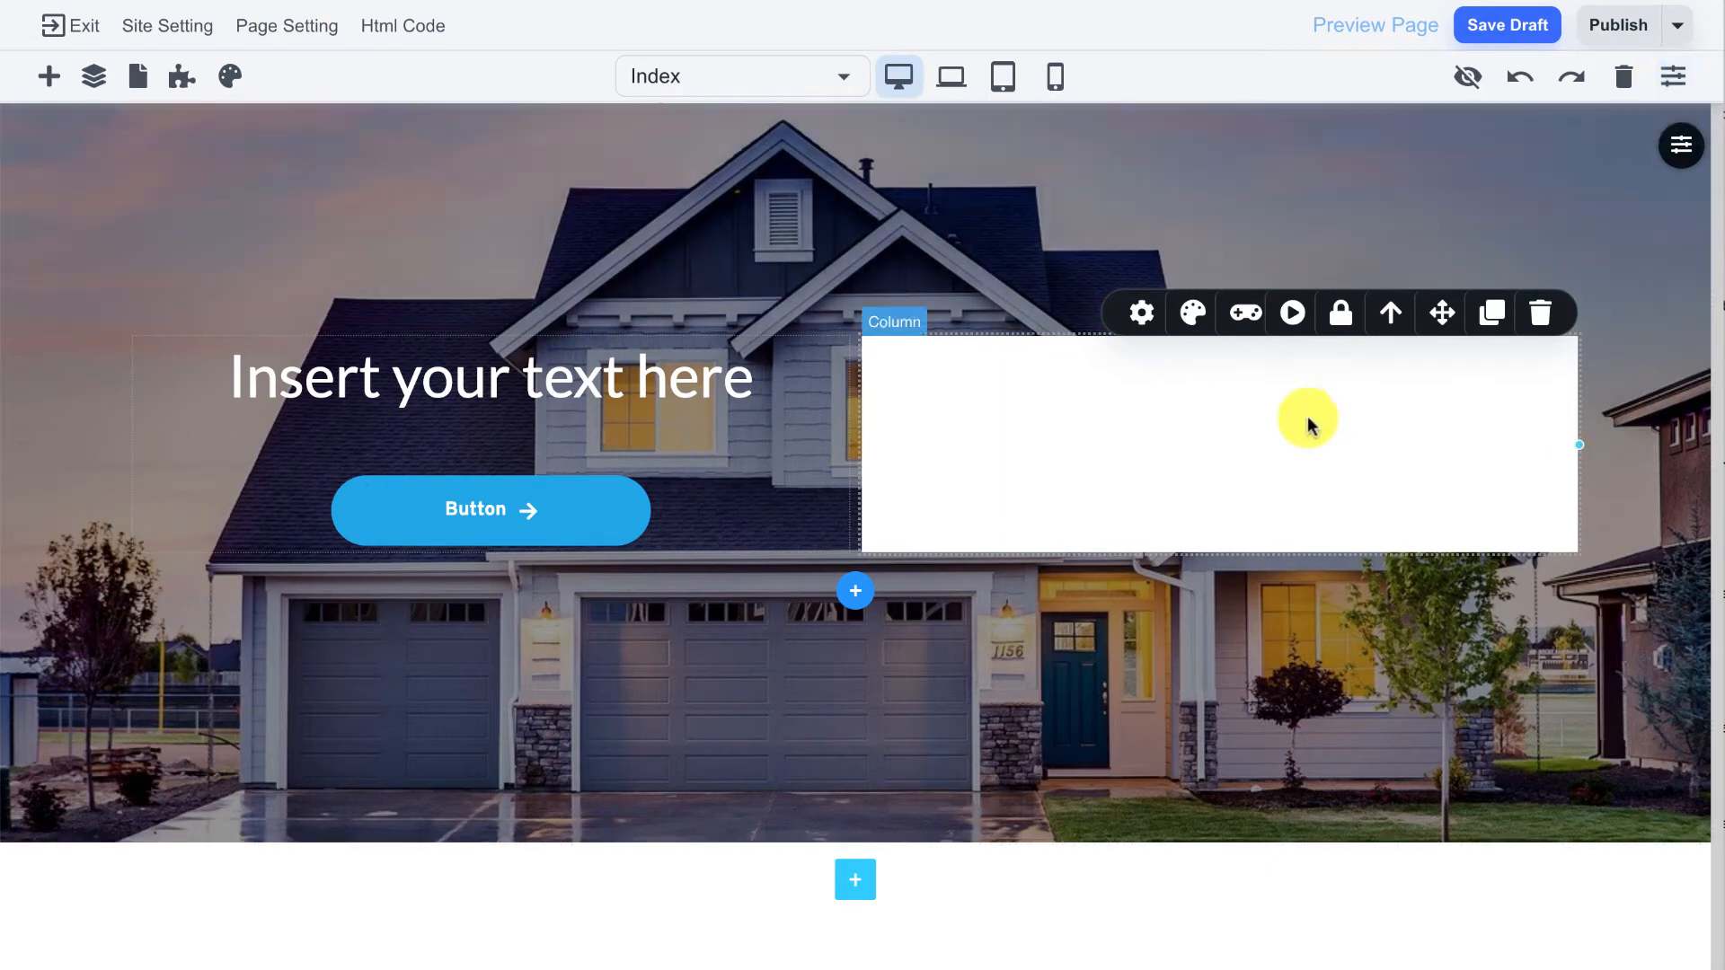
# Step: Set the white column's border radius to 17 px in the Style Manager, then close the manager
pyautogui.click(1670, 78)
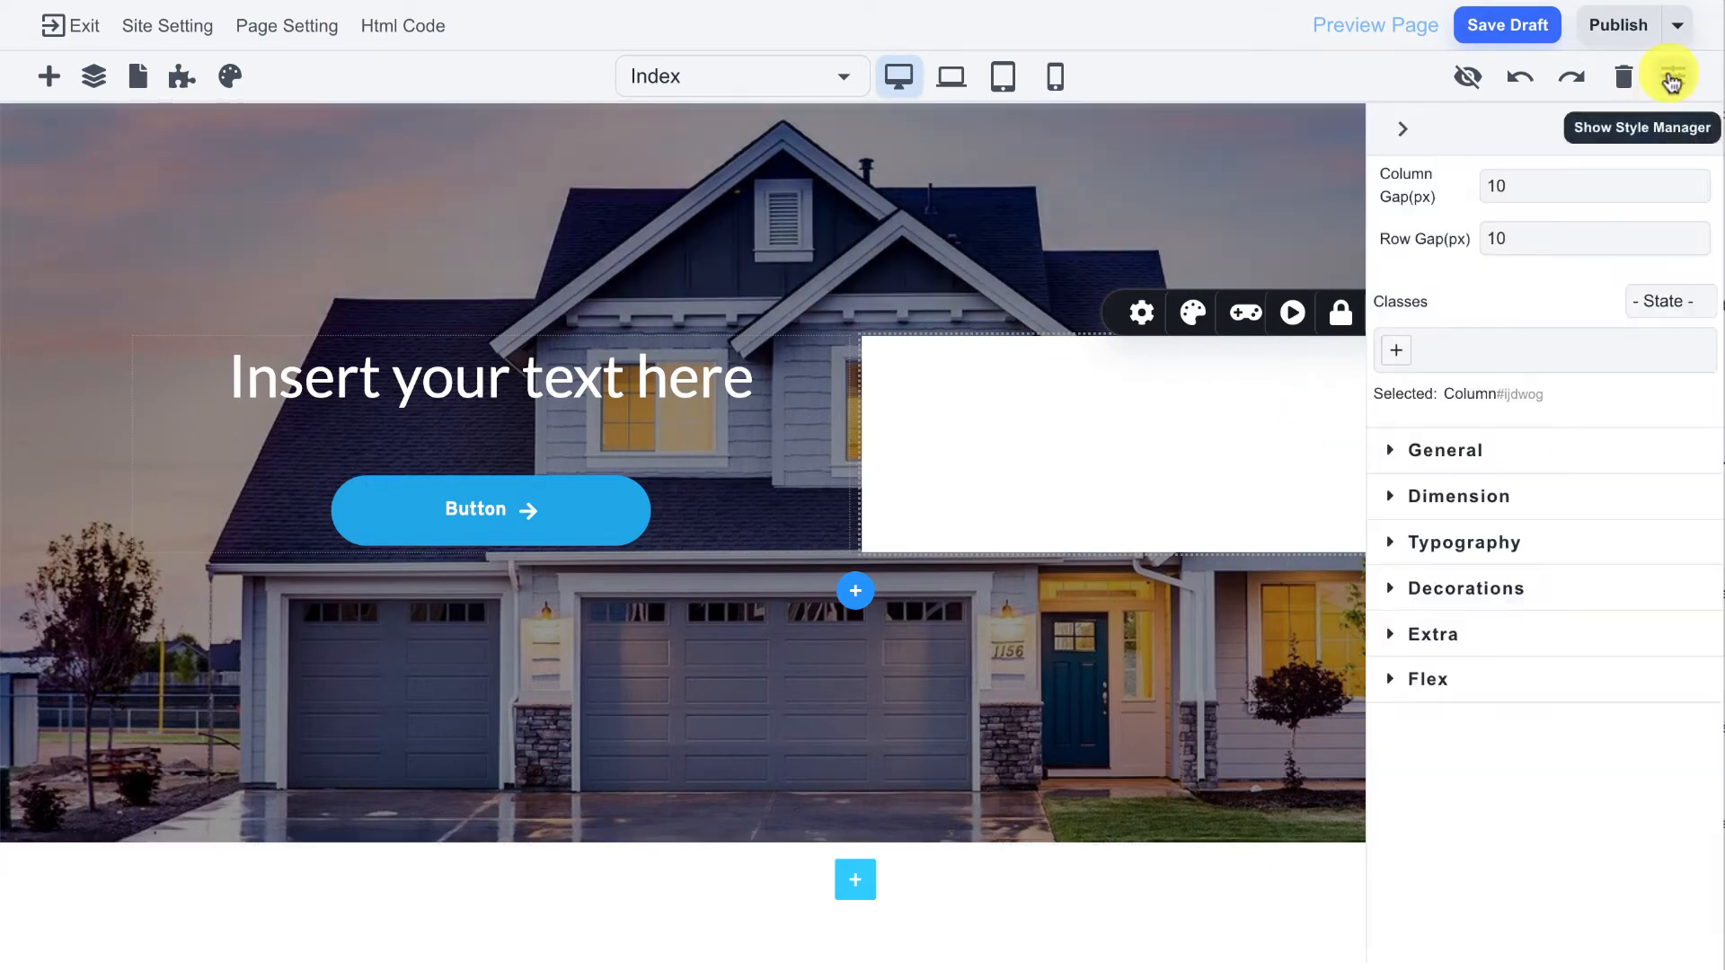
pyautogui.click(1671, 79)
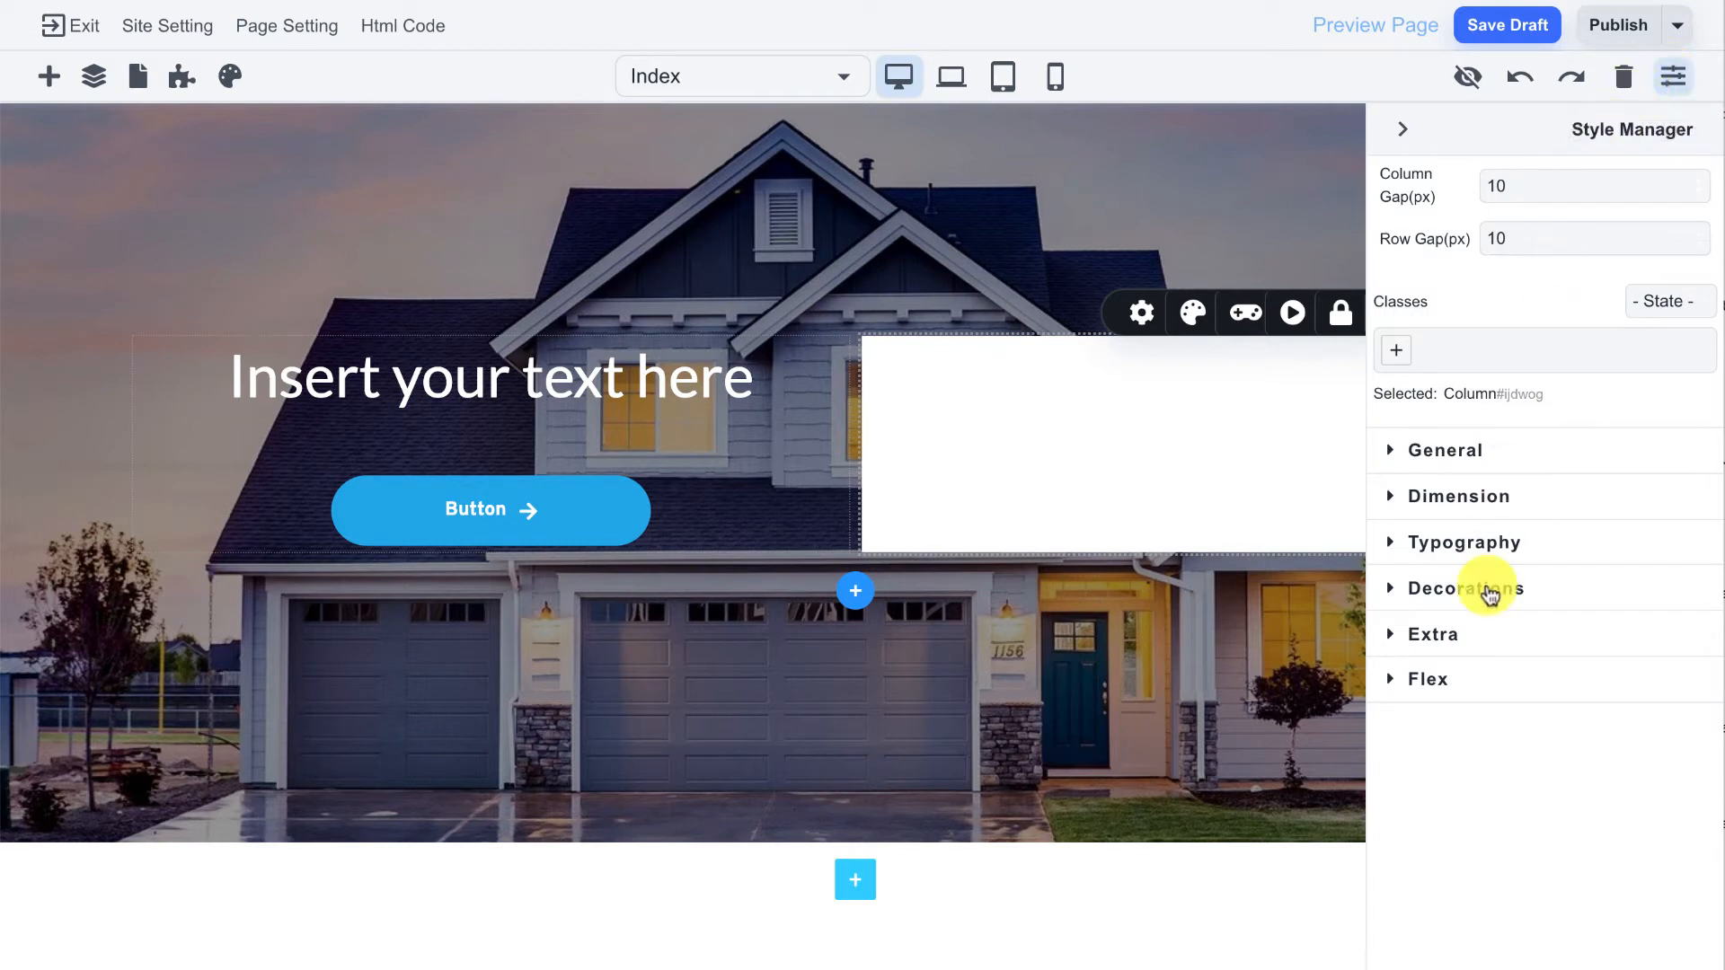
pyautogui.click(1493, 593)
pyautogui.scroll(-1, 1478, 580)
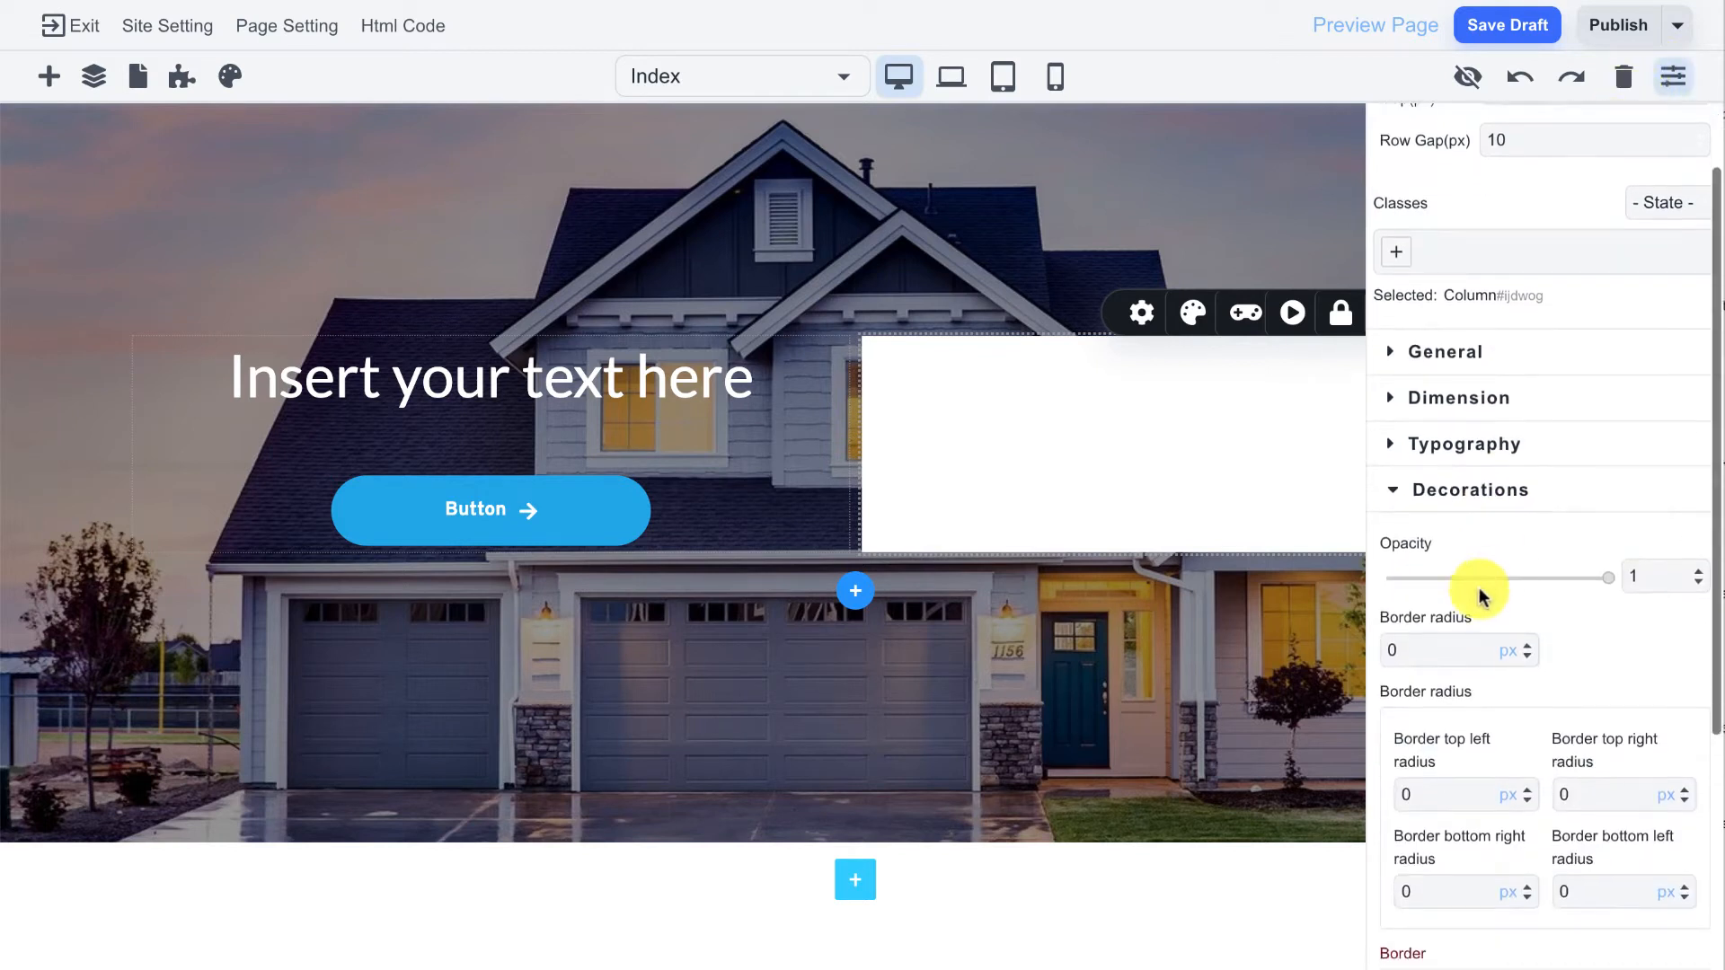
pyautogui.click(1520, 654)
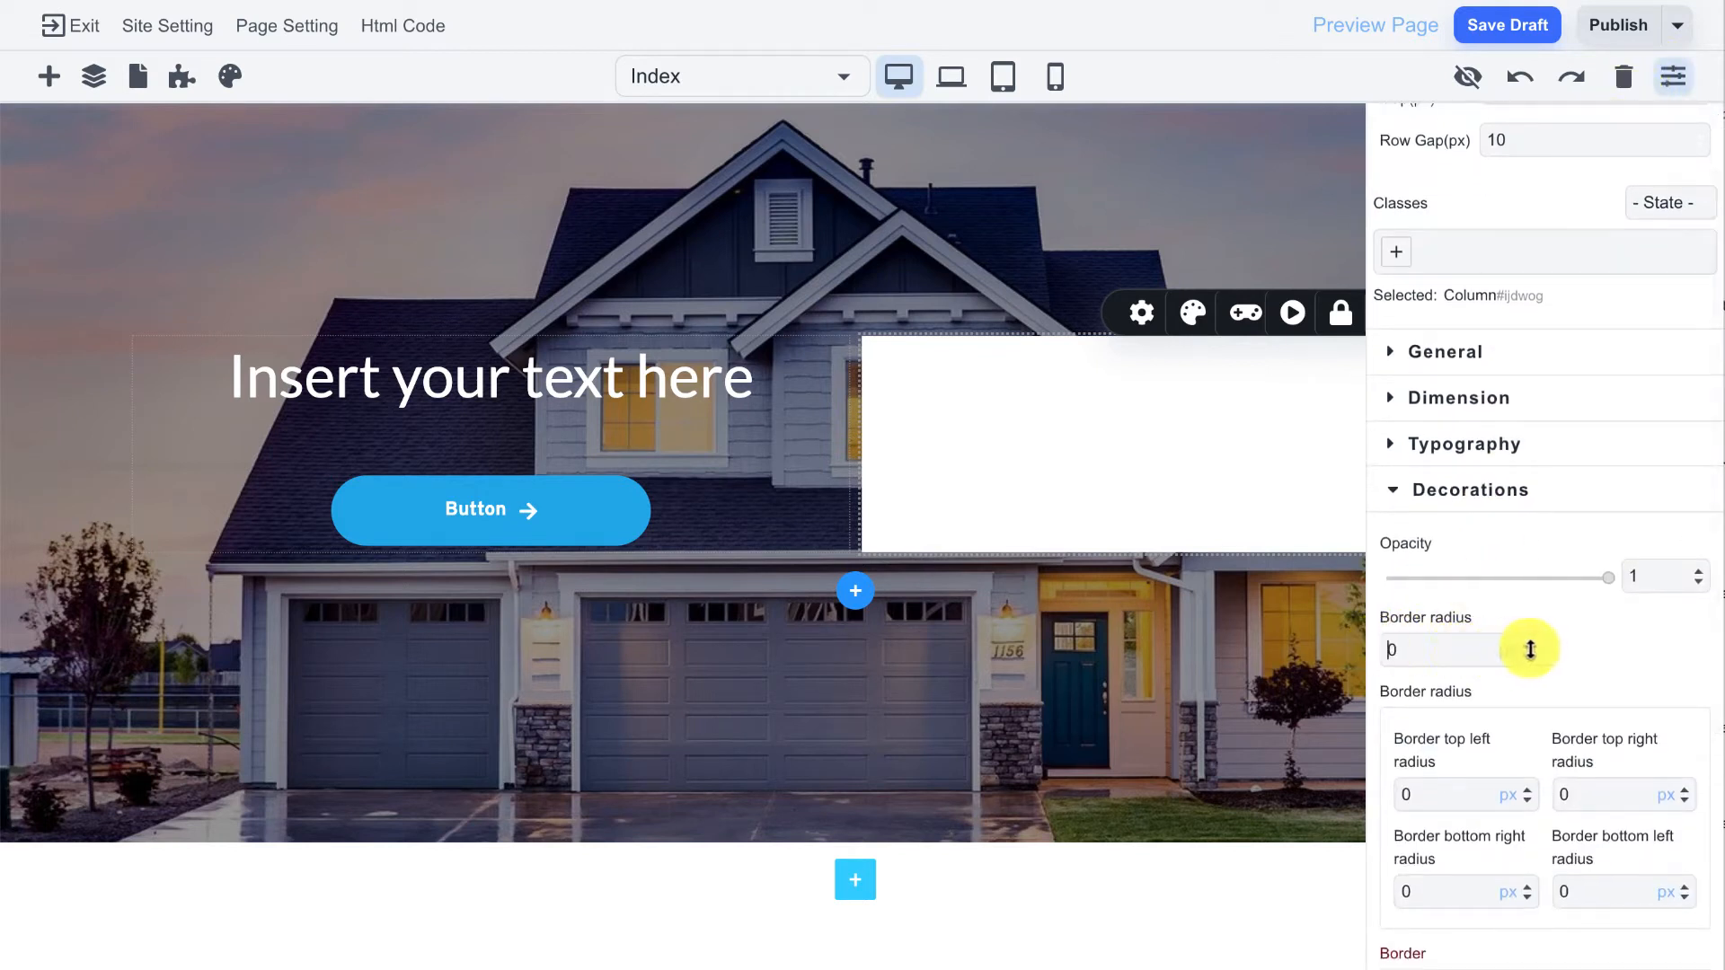
pyautogui.moveTo(1529, 649)
pyautogui.mouseDown()
pyautogui.moveTo(1536, 461)
pyautogui.moveTo(1537, 693)
pyautogui.moveTo(1552, 566)
pyautogui.moveTo(1539, 654)
pyautogui.mouseUp()
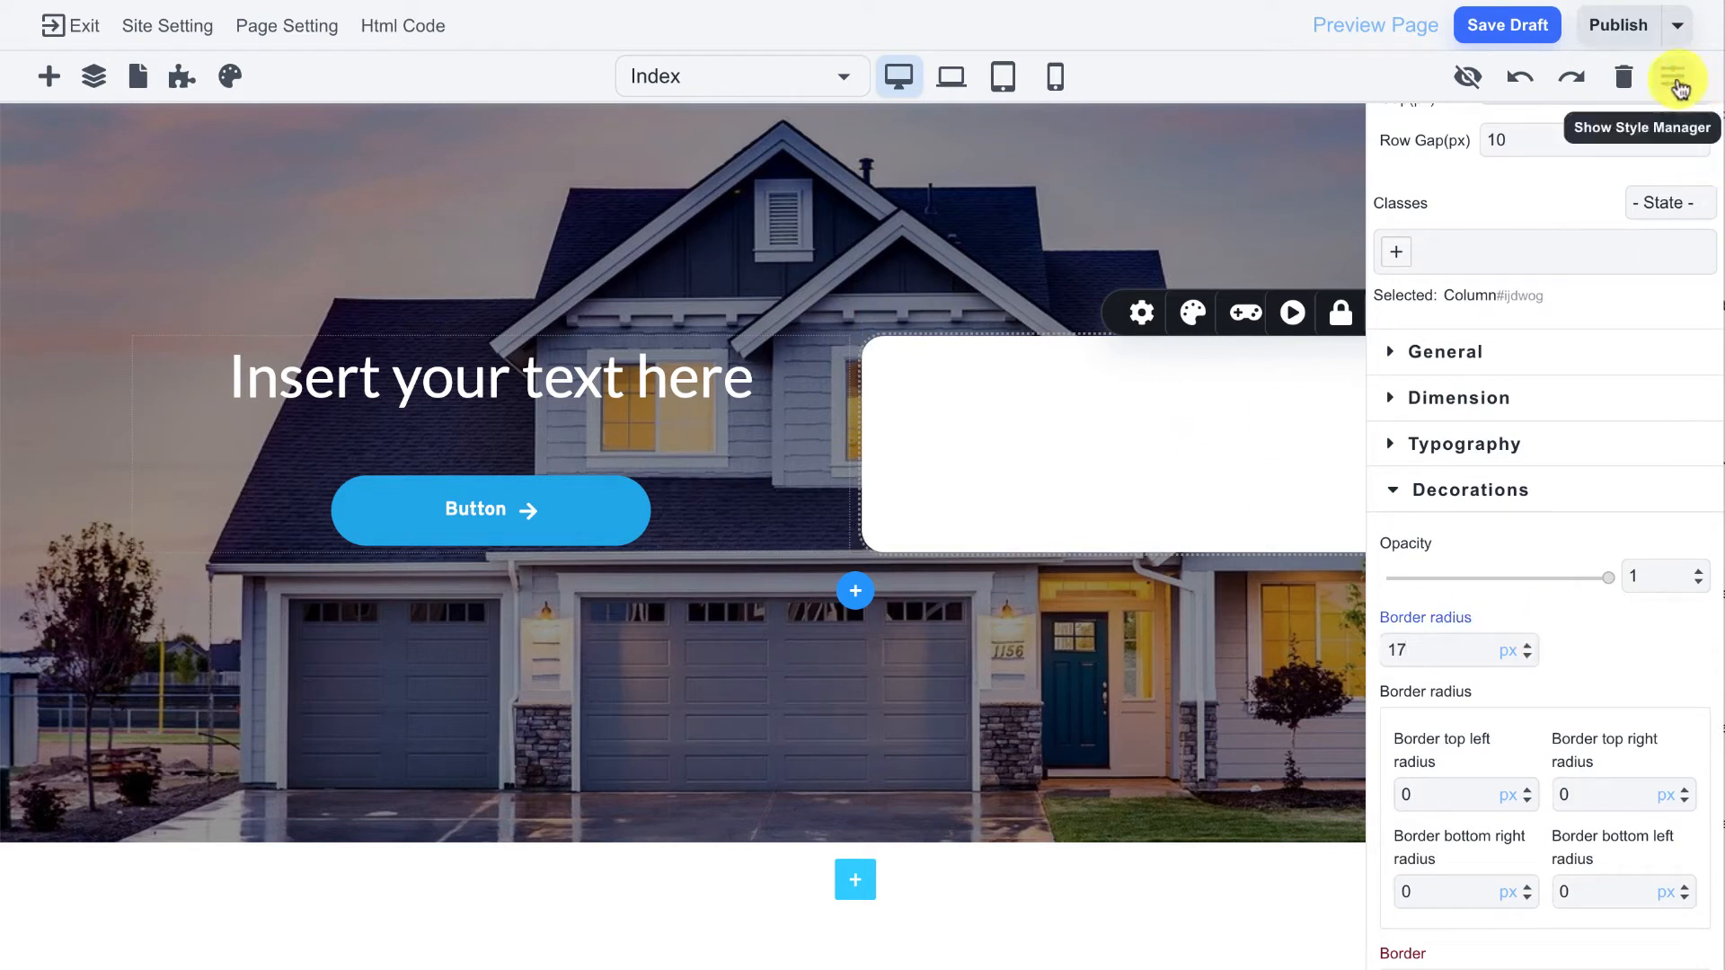
pyautogui.click(1676, 77)
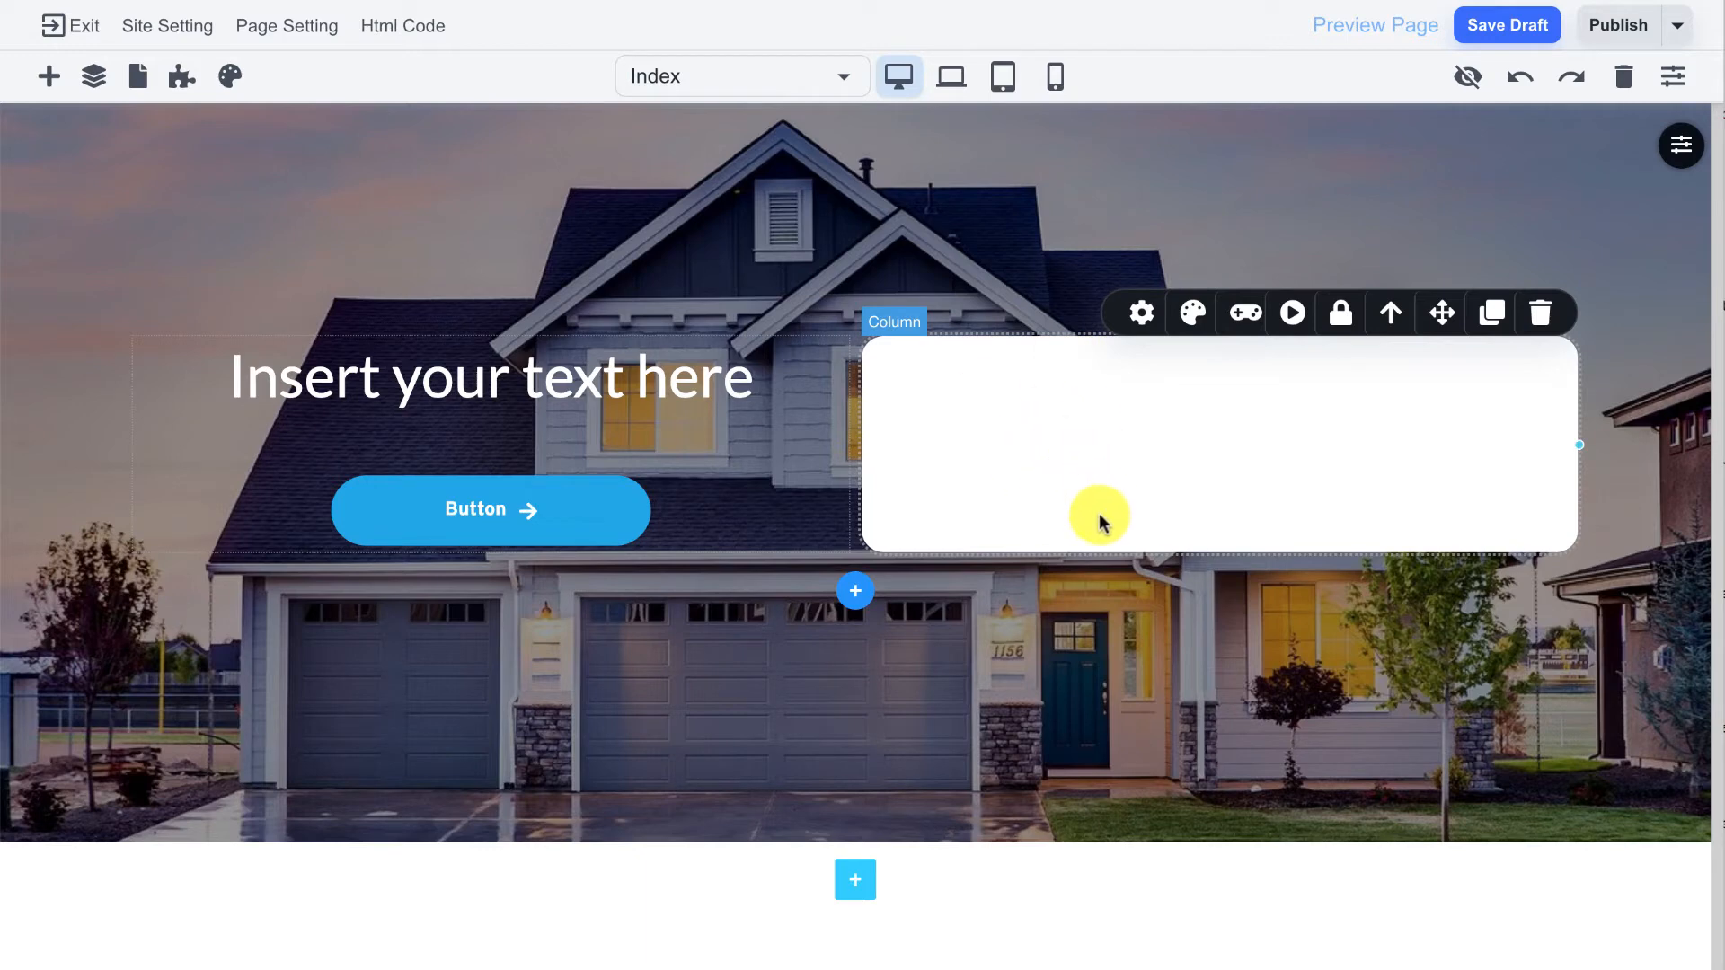
# Step: Add a new section with the Blank layout below the house-background section
pyautogui.scroll(-1, 1109, 514)
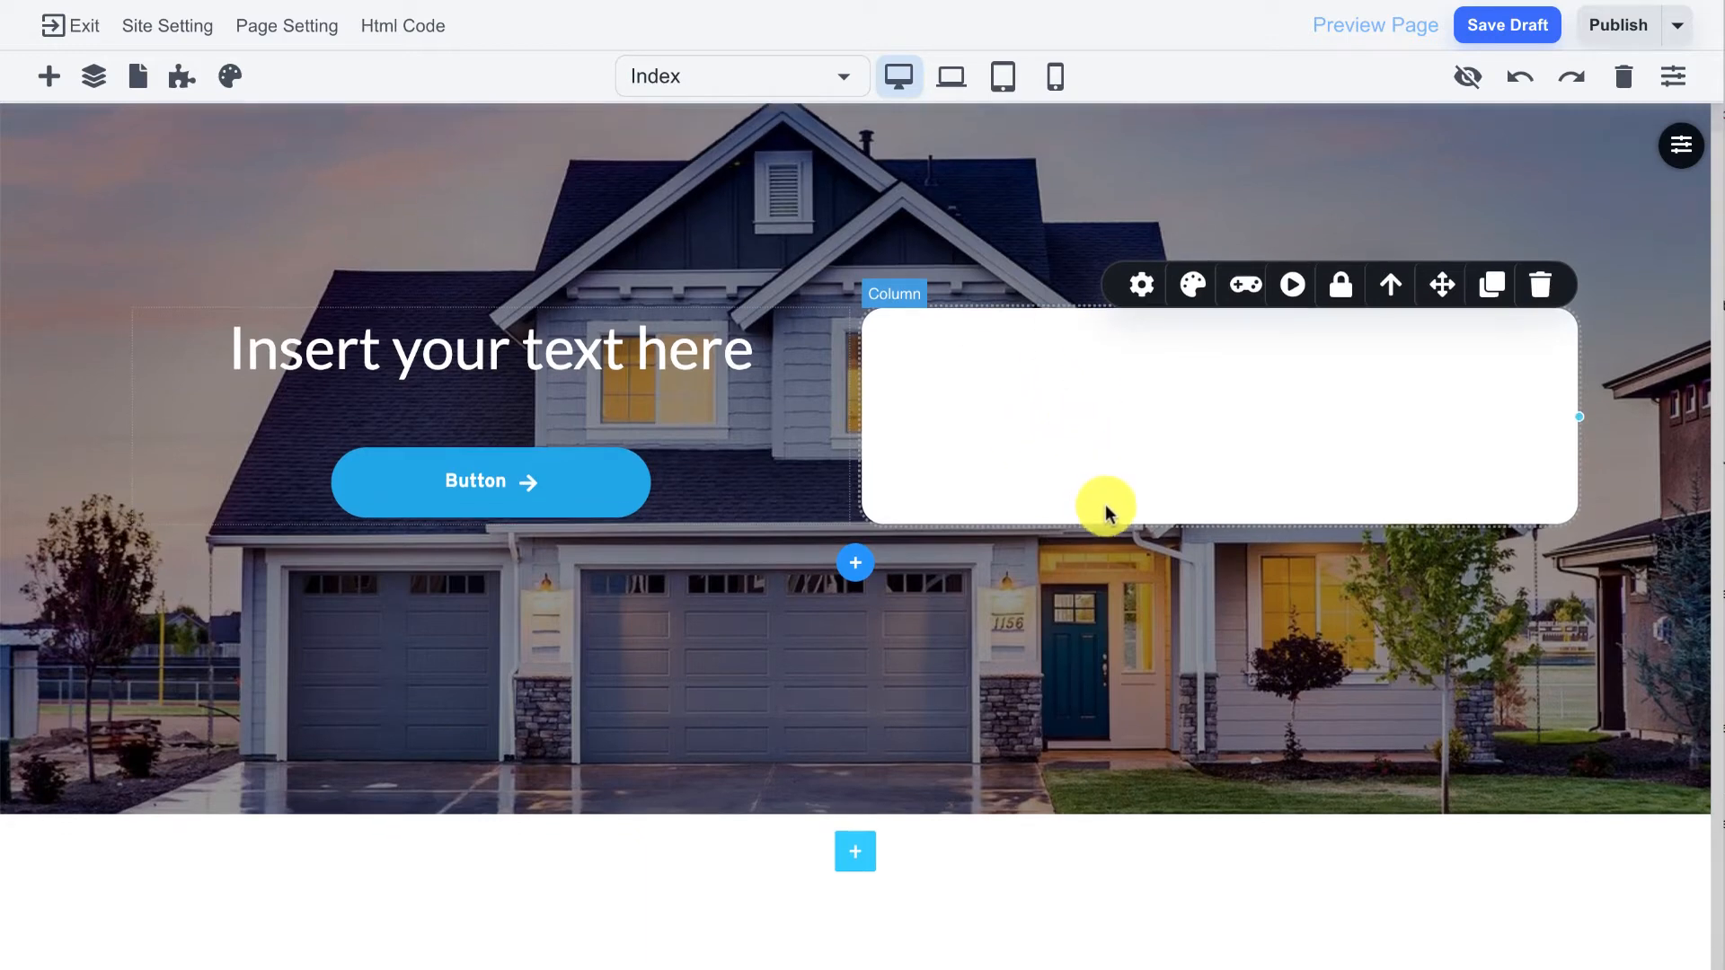
pyautogui.click(854, 851)
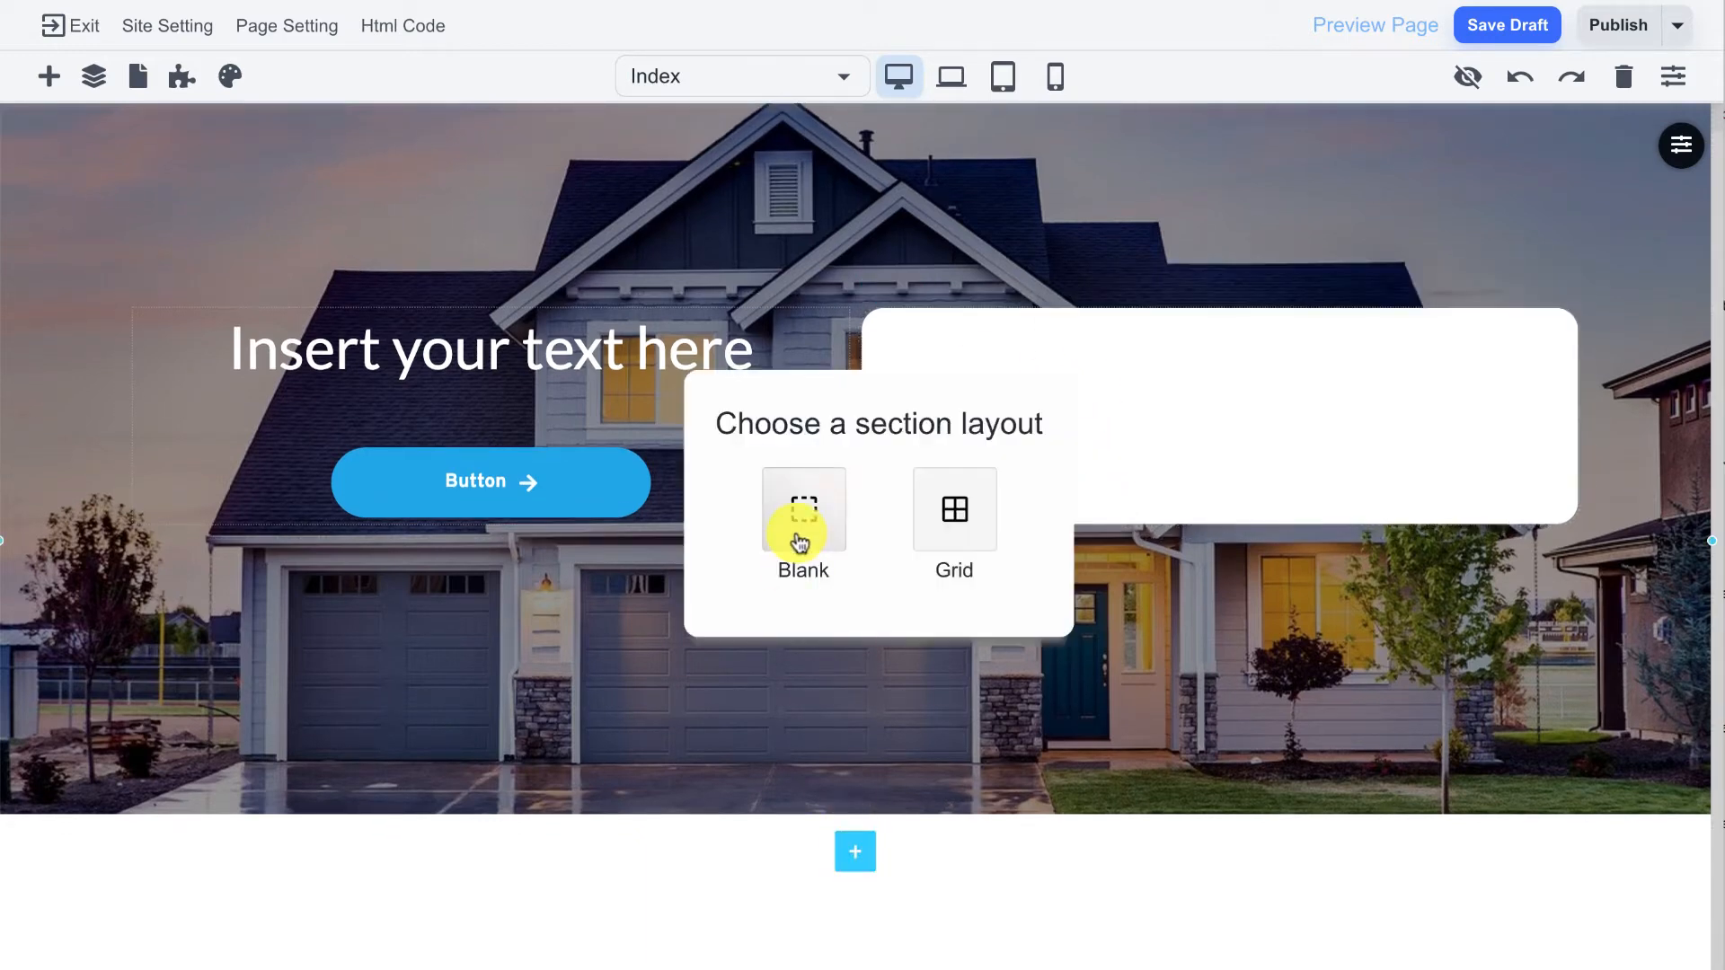
pyautogui.click(796, 530)
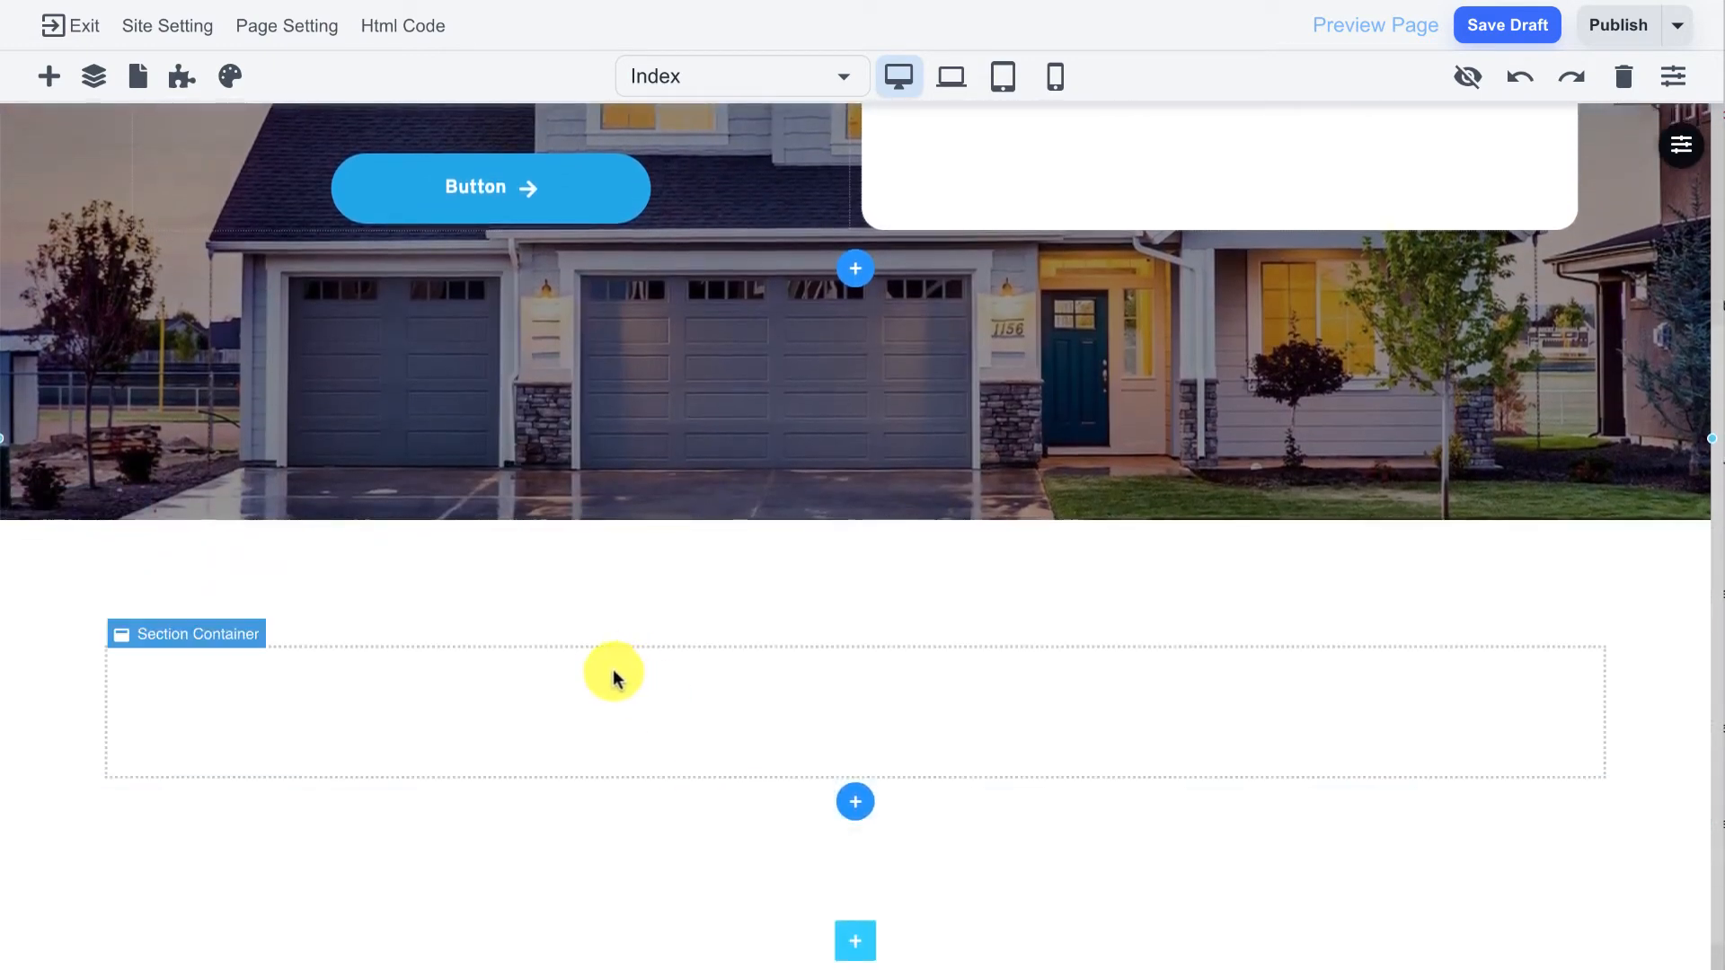
# Step: Add a grid with the 4 x 1 layout inside the new blank section
pyautogui.click(49, 77)
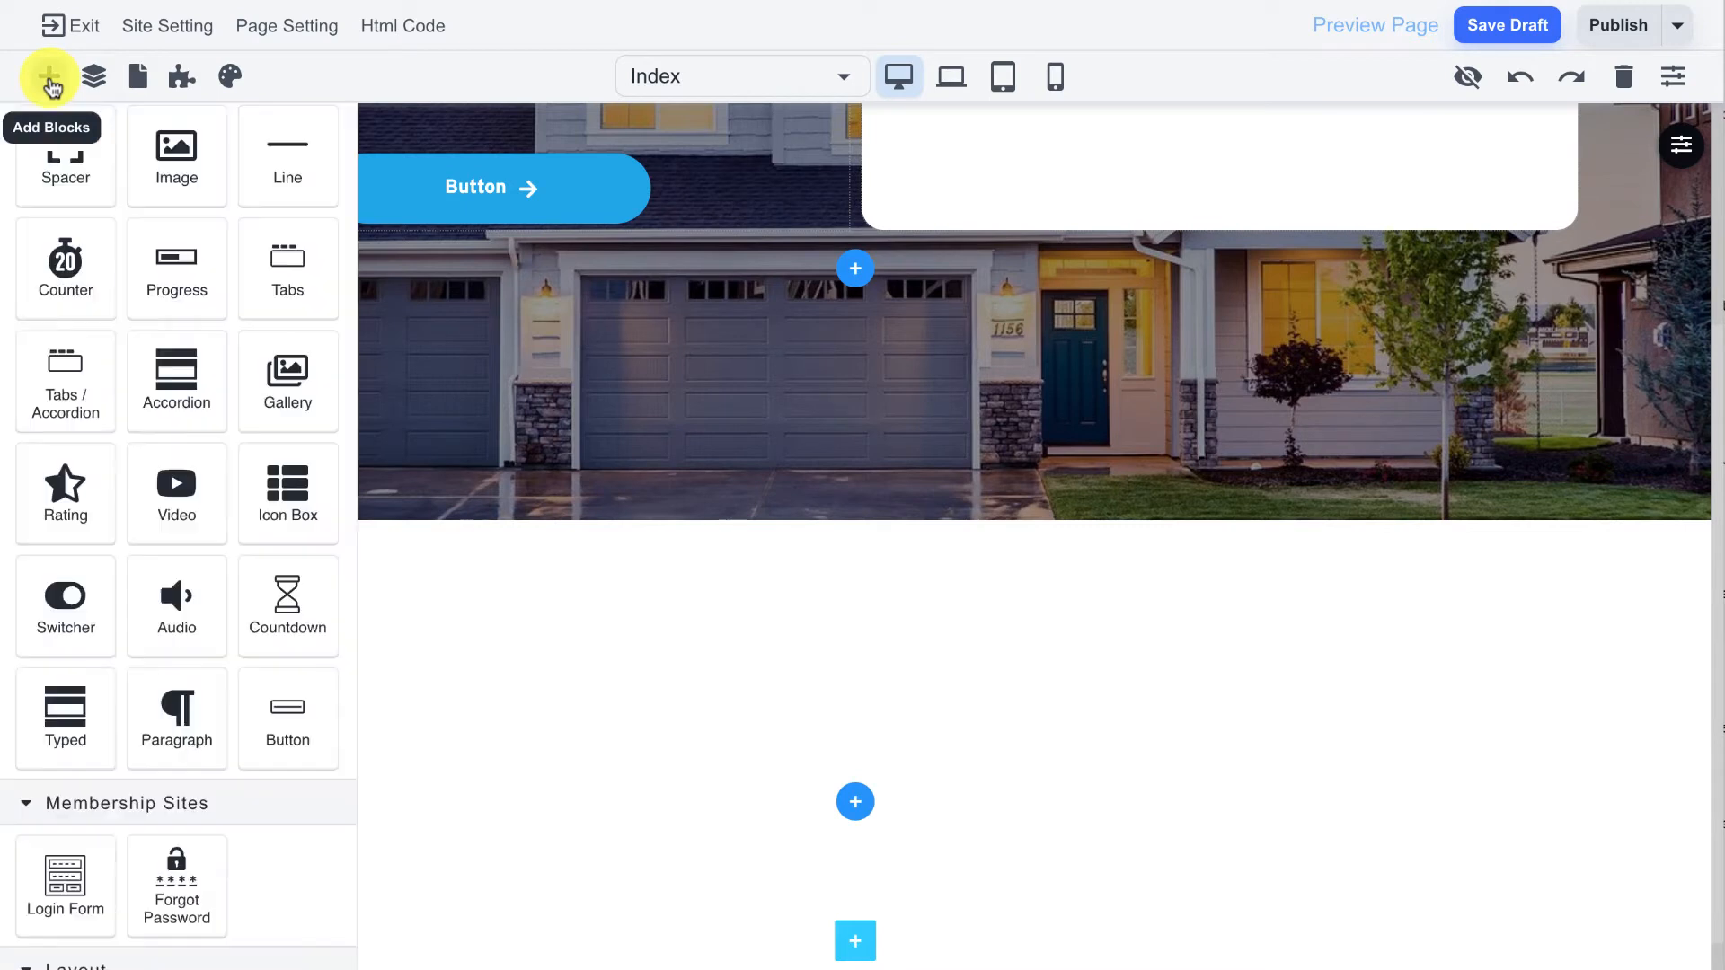
pyautogui.scroll(-3, 199, 705)
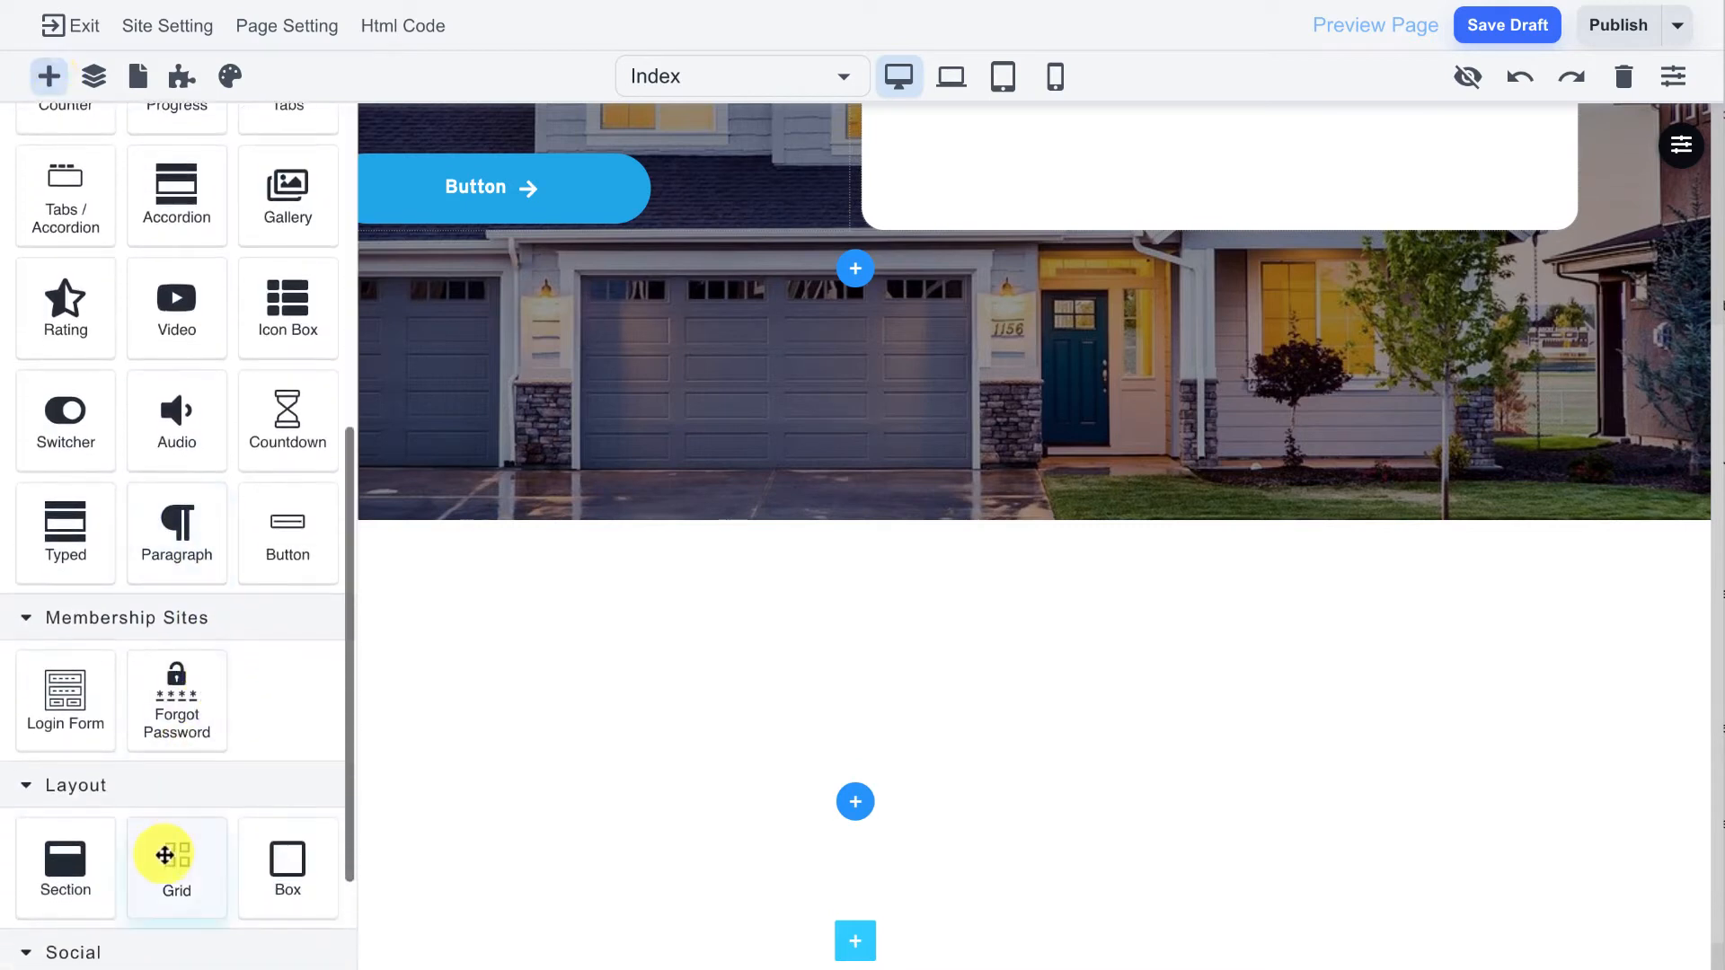
pyautogui.moveTo(171, 857); pyautogui.dragTo(656, 694)
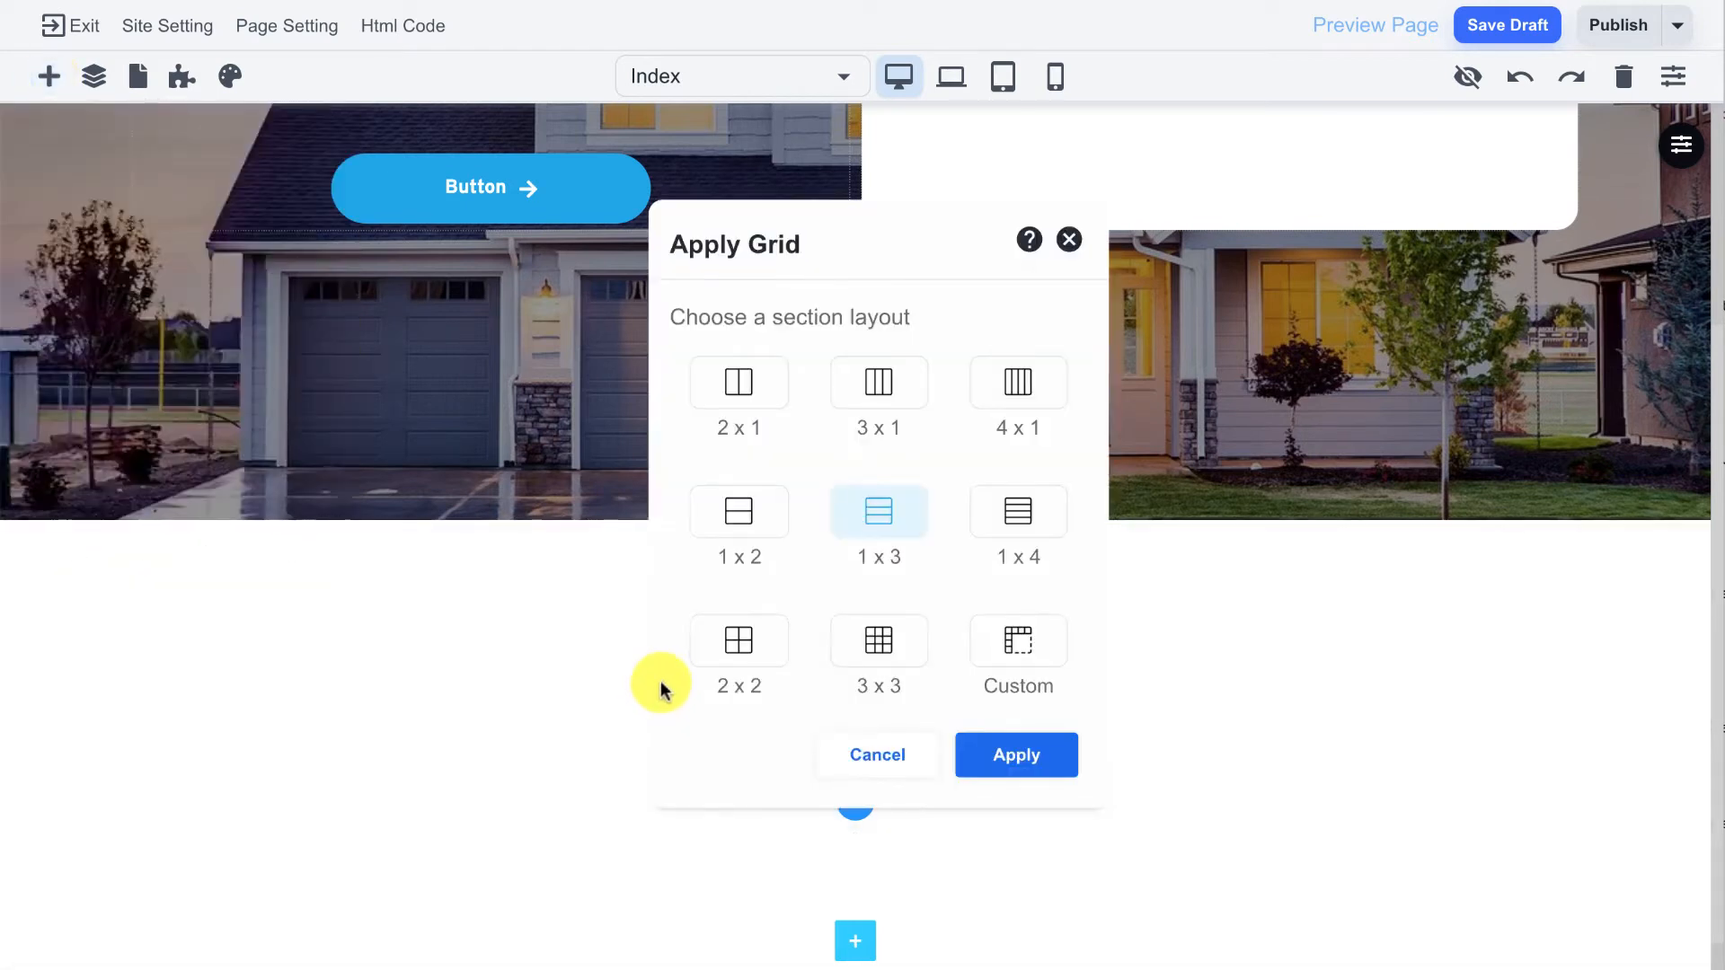
pyautogui.click(1022, 385)
pyautogui.click(1011, 753)
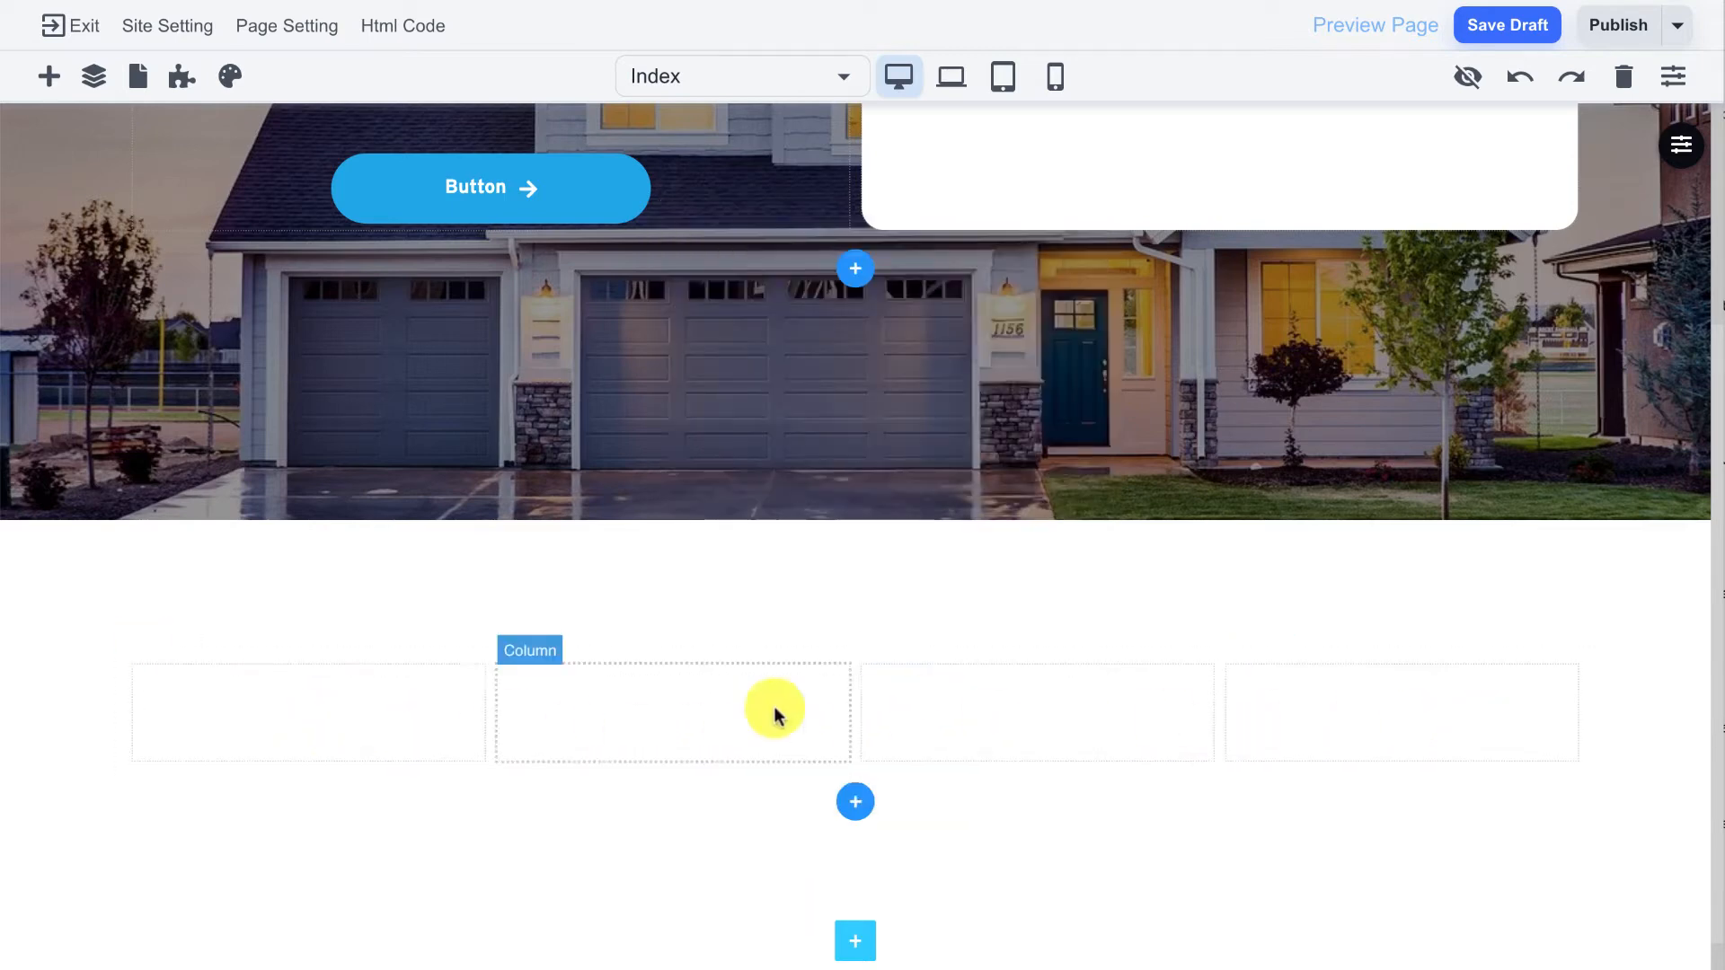
# Step: Add an icon to the grid's second column and place a text element below it
pyautogui.click(46, 77)
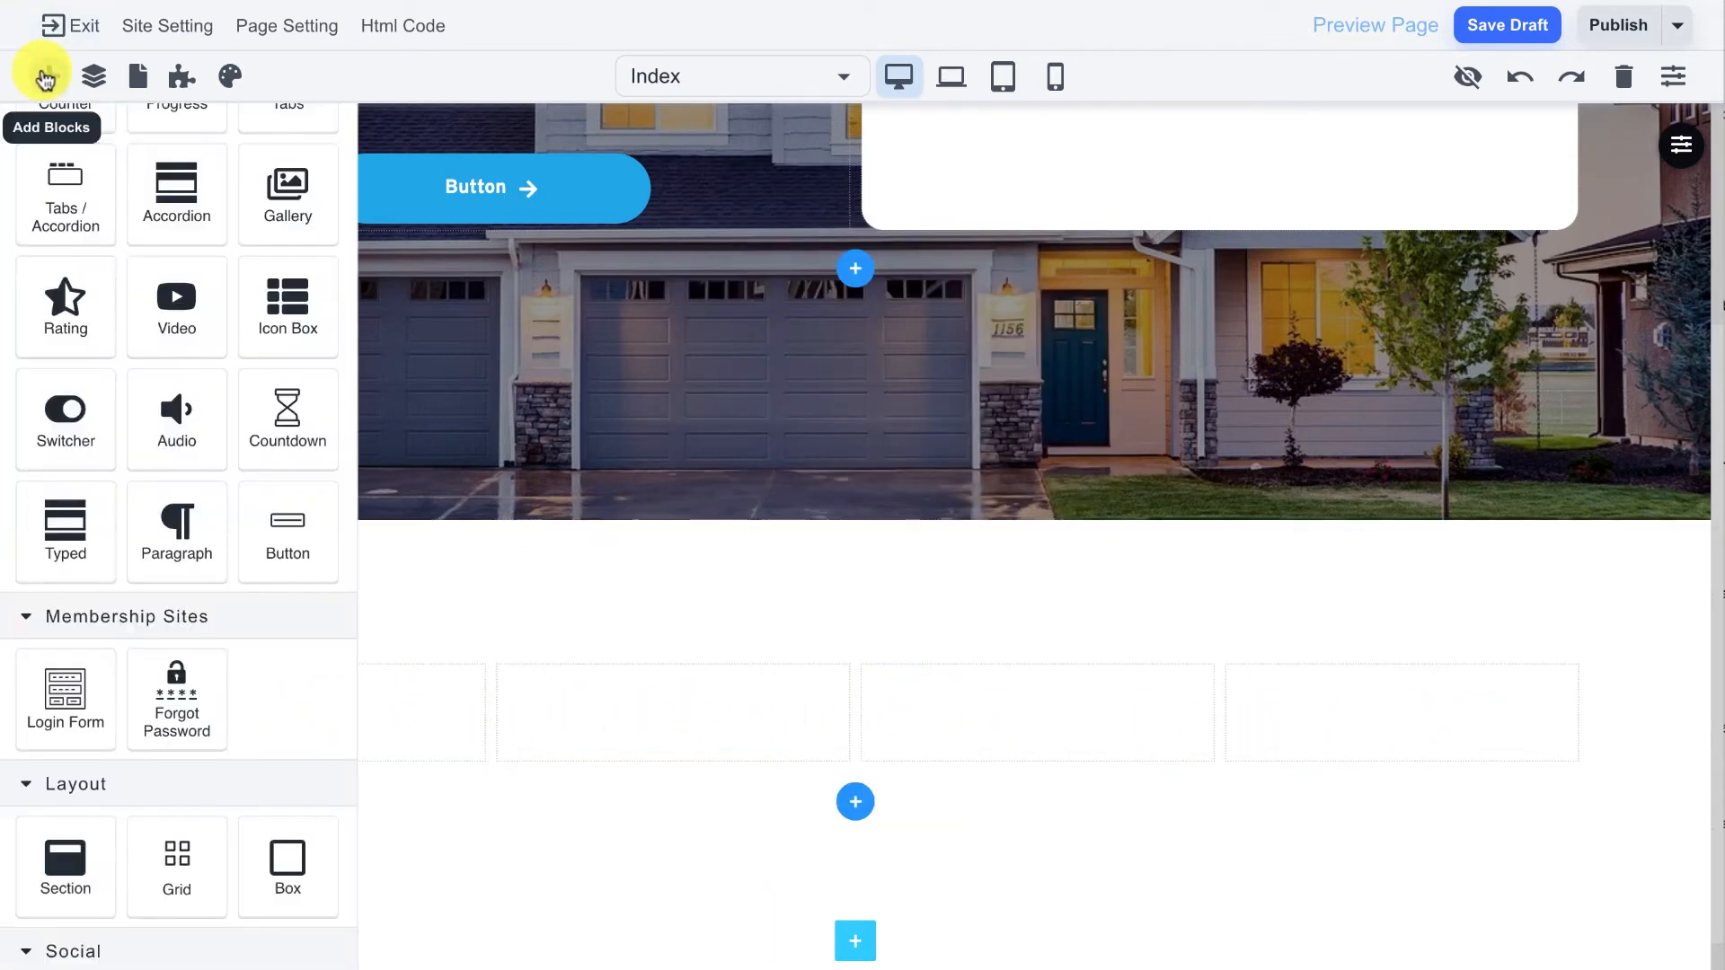
pyautogui.scroll(5, 193, 377)
pyautogui.moveTo(277, 354); pyautogui.dragTo(633, 701)
pyautogui.click(46, 77)
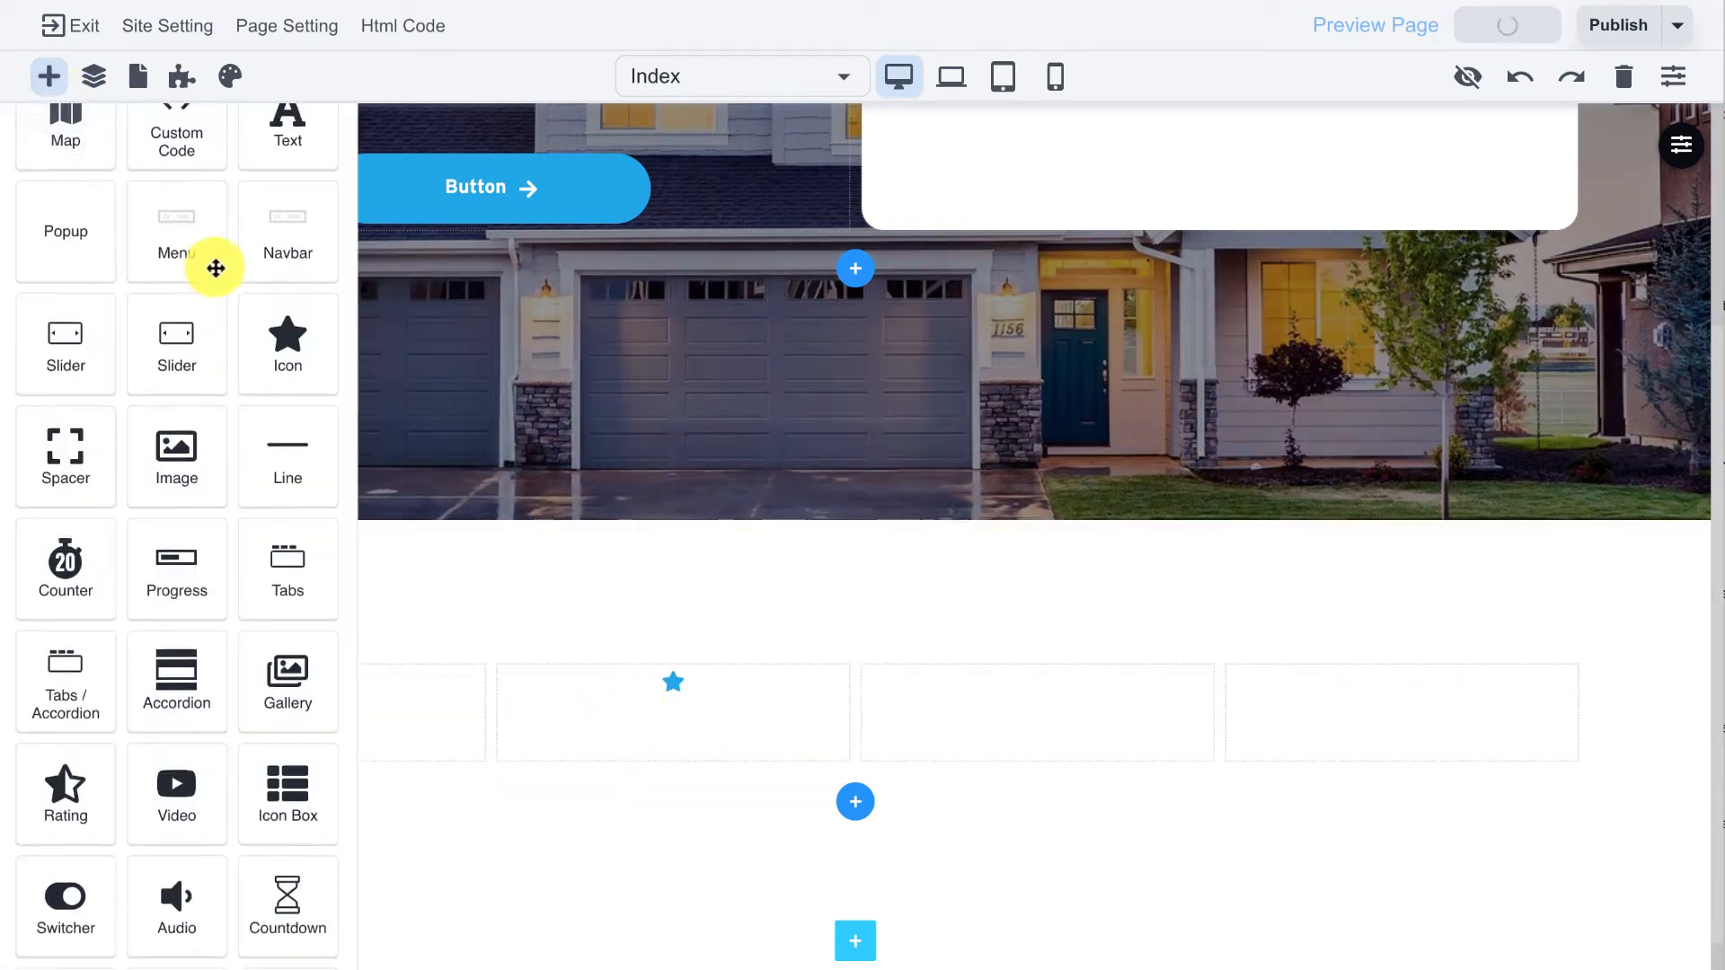
pyautogui.moveTo(284, 265); pyautogui.dragTo(692, 722)
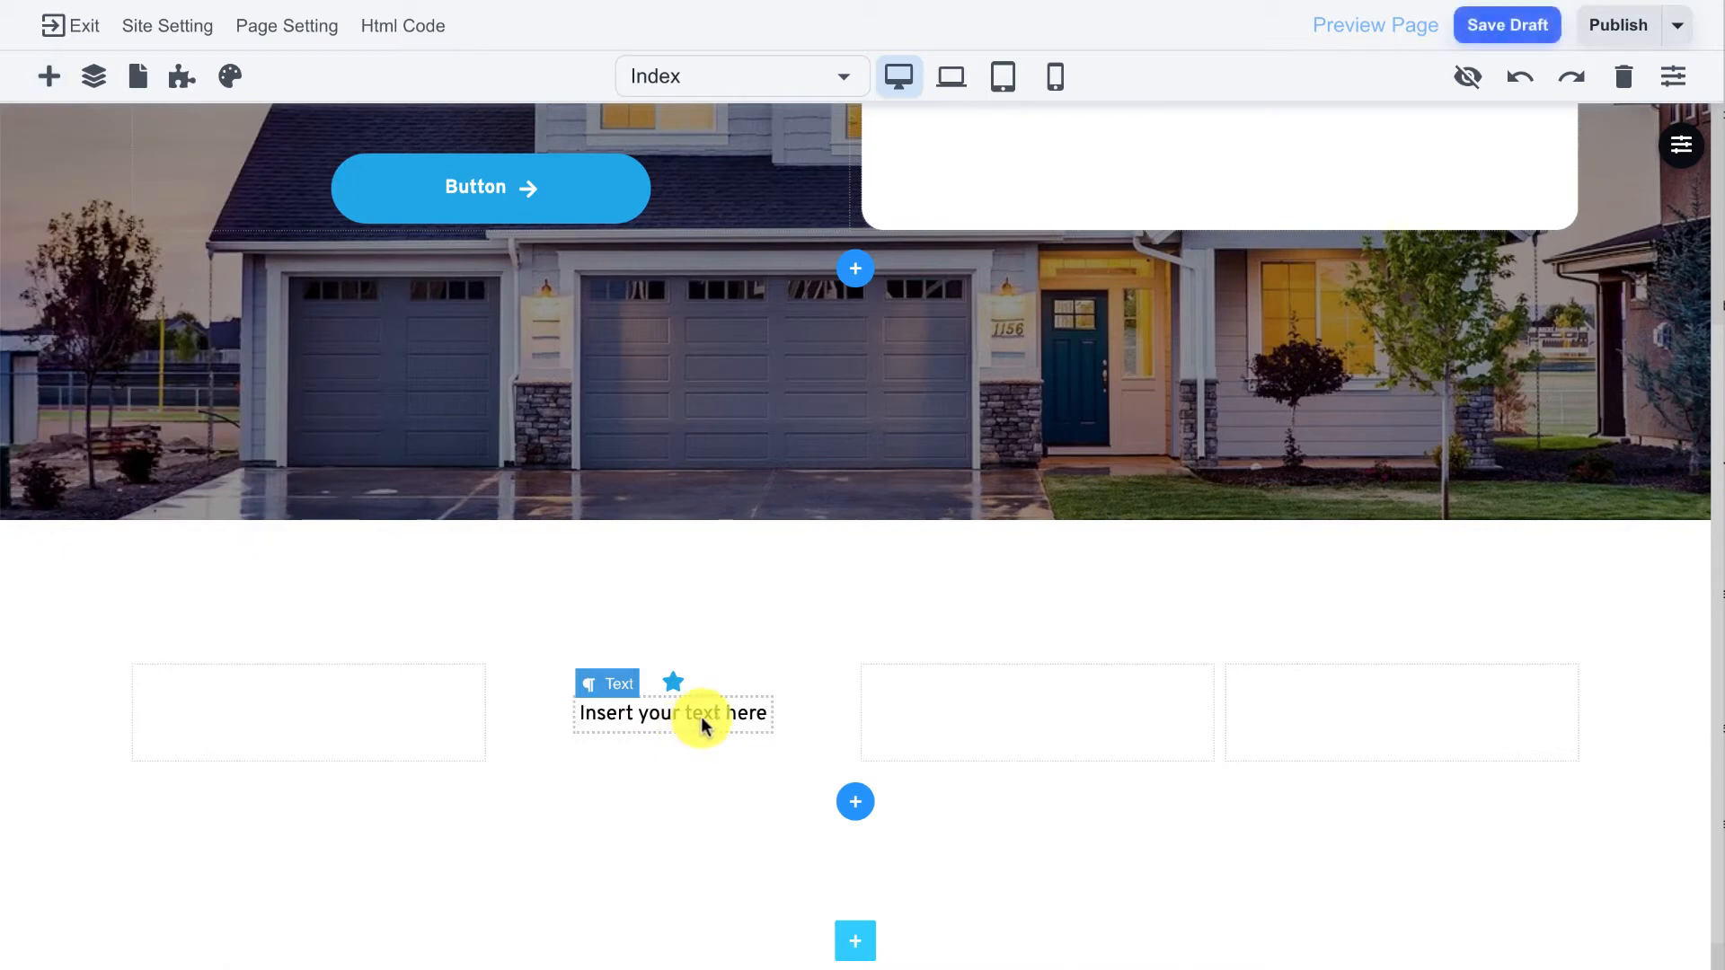
# Step: Duplicate the text element and fill the lower copy with repeated "Insert your text here" to form a paragraph
pyautogui.click(701, 721)
pyautogui.click(683, 678)
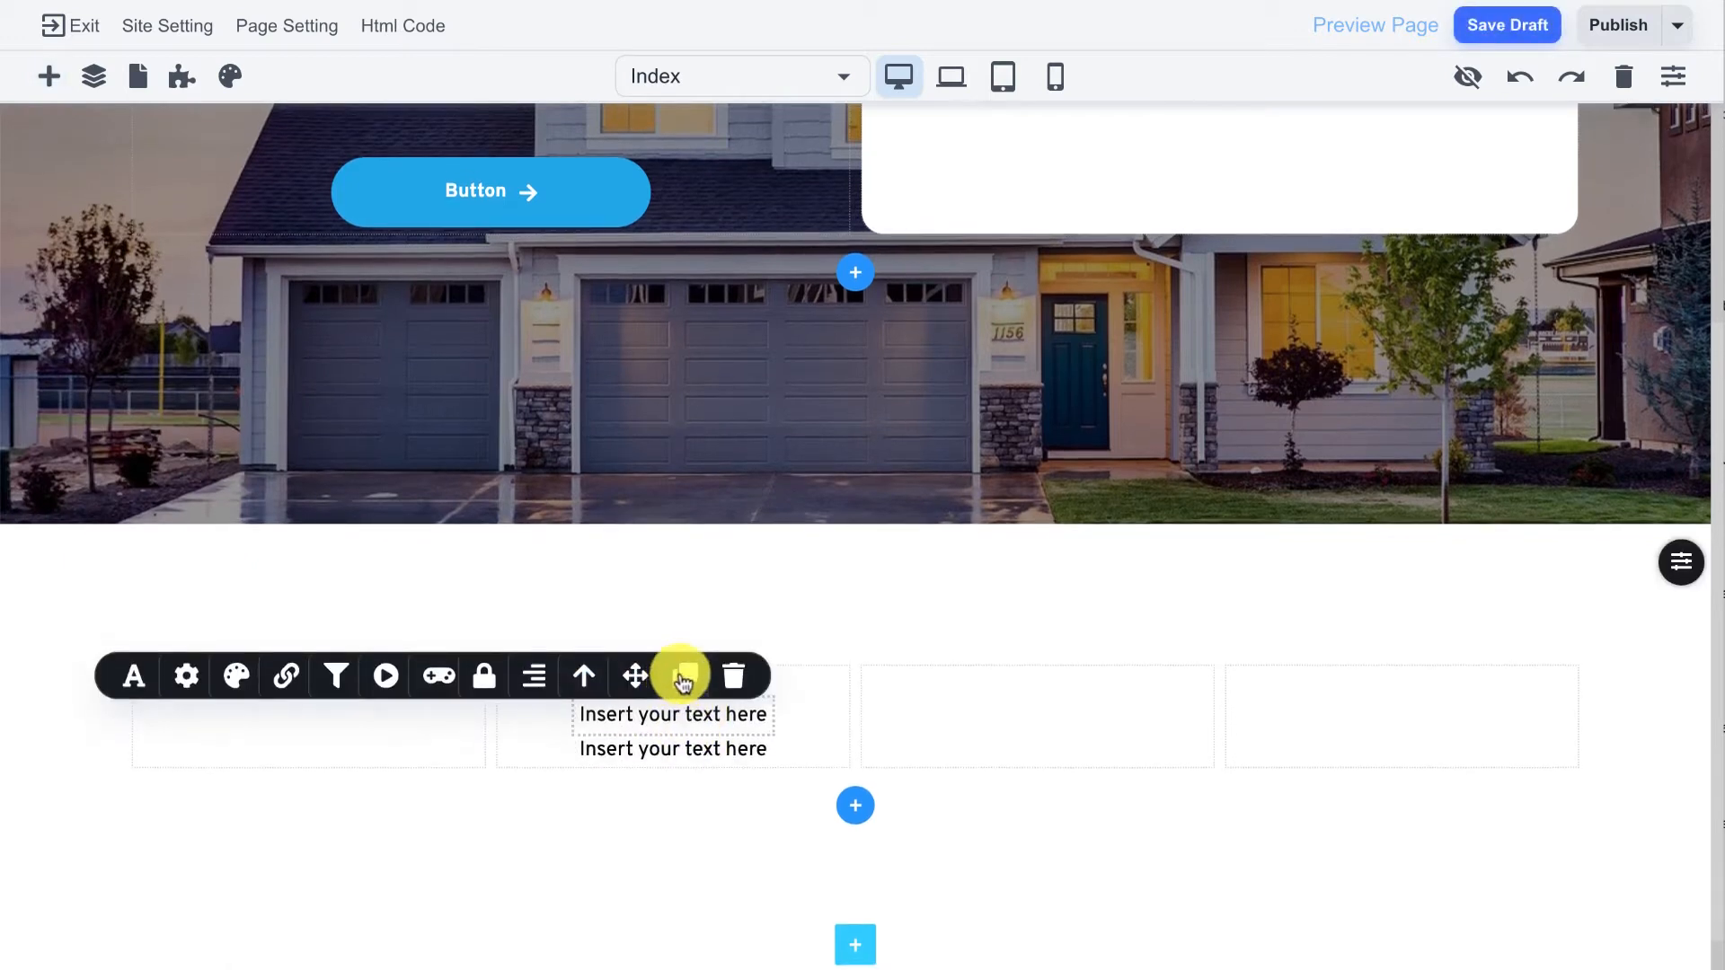
pyautogui.click(670, 749)
pyautogui.tripleClick(681, 748)
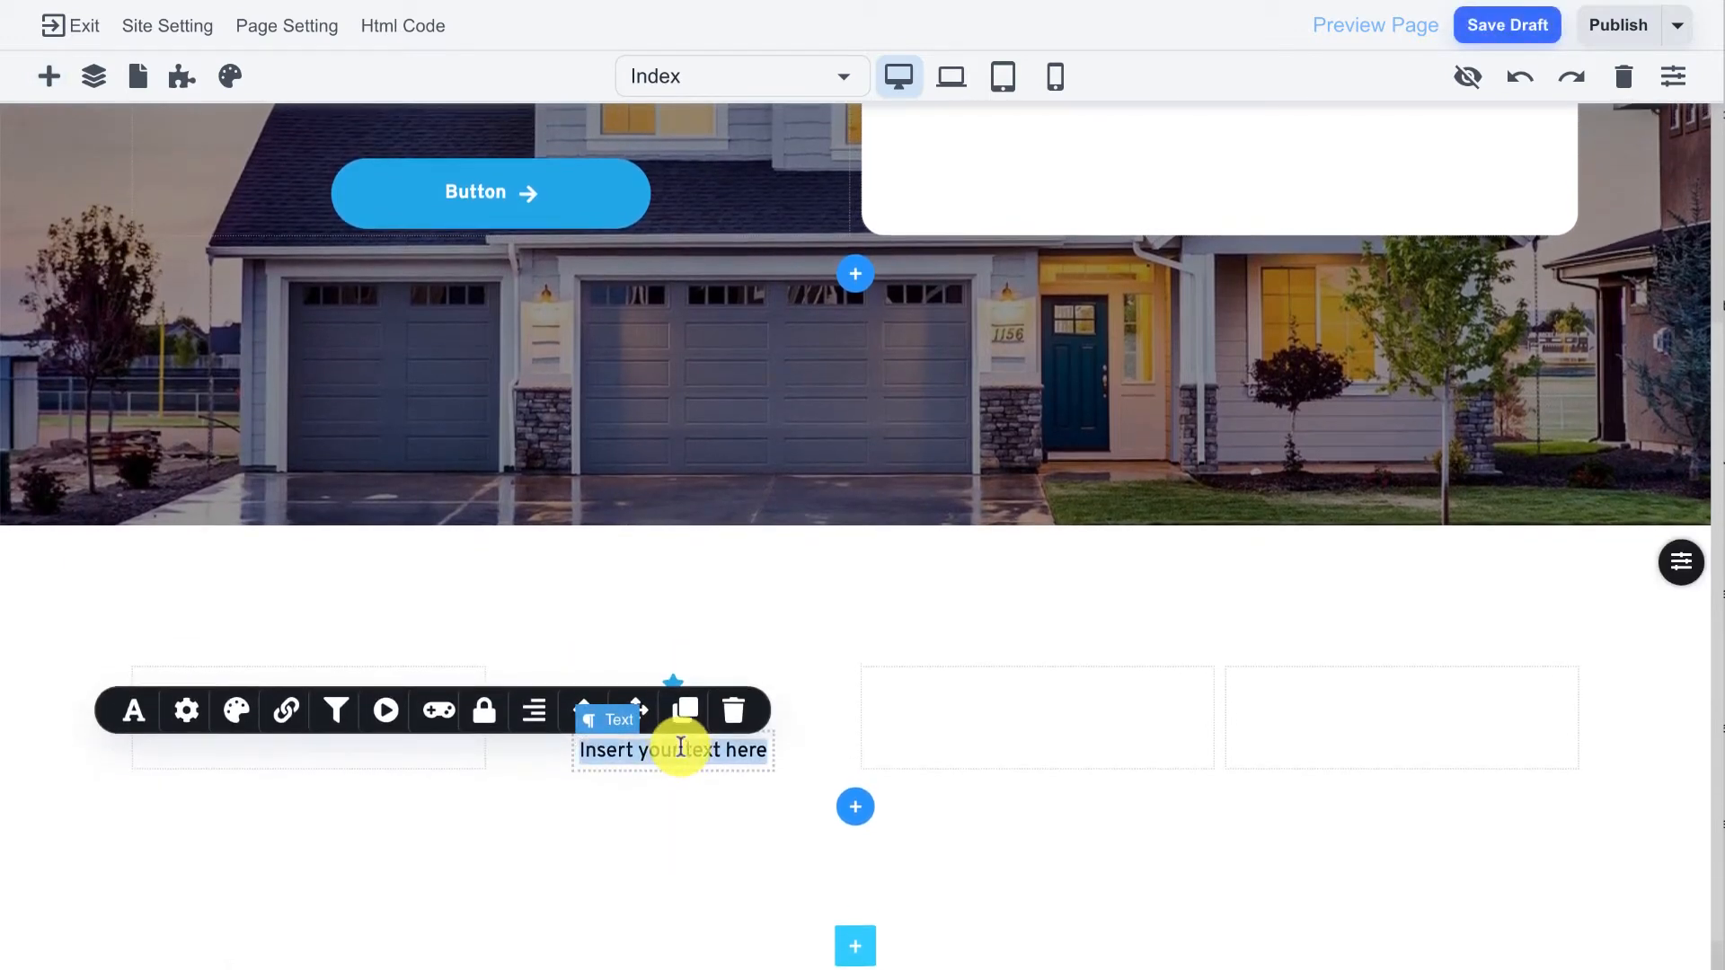
pyautogui.hotkey('ctrl', 'v')
pyautogui.hotkey('ctrl', 'v')
pyautogui.hotkey('ctrl', 'v')
pyautogui.write('Insert your text here')
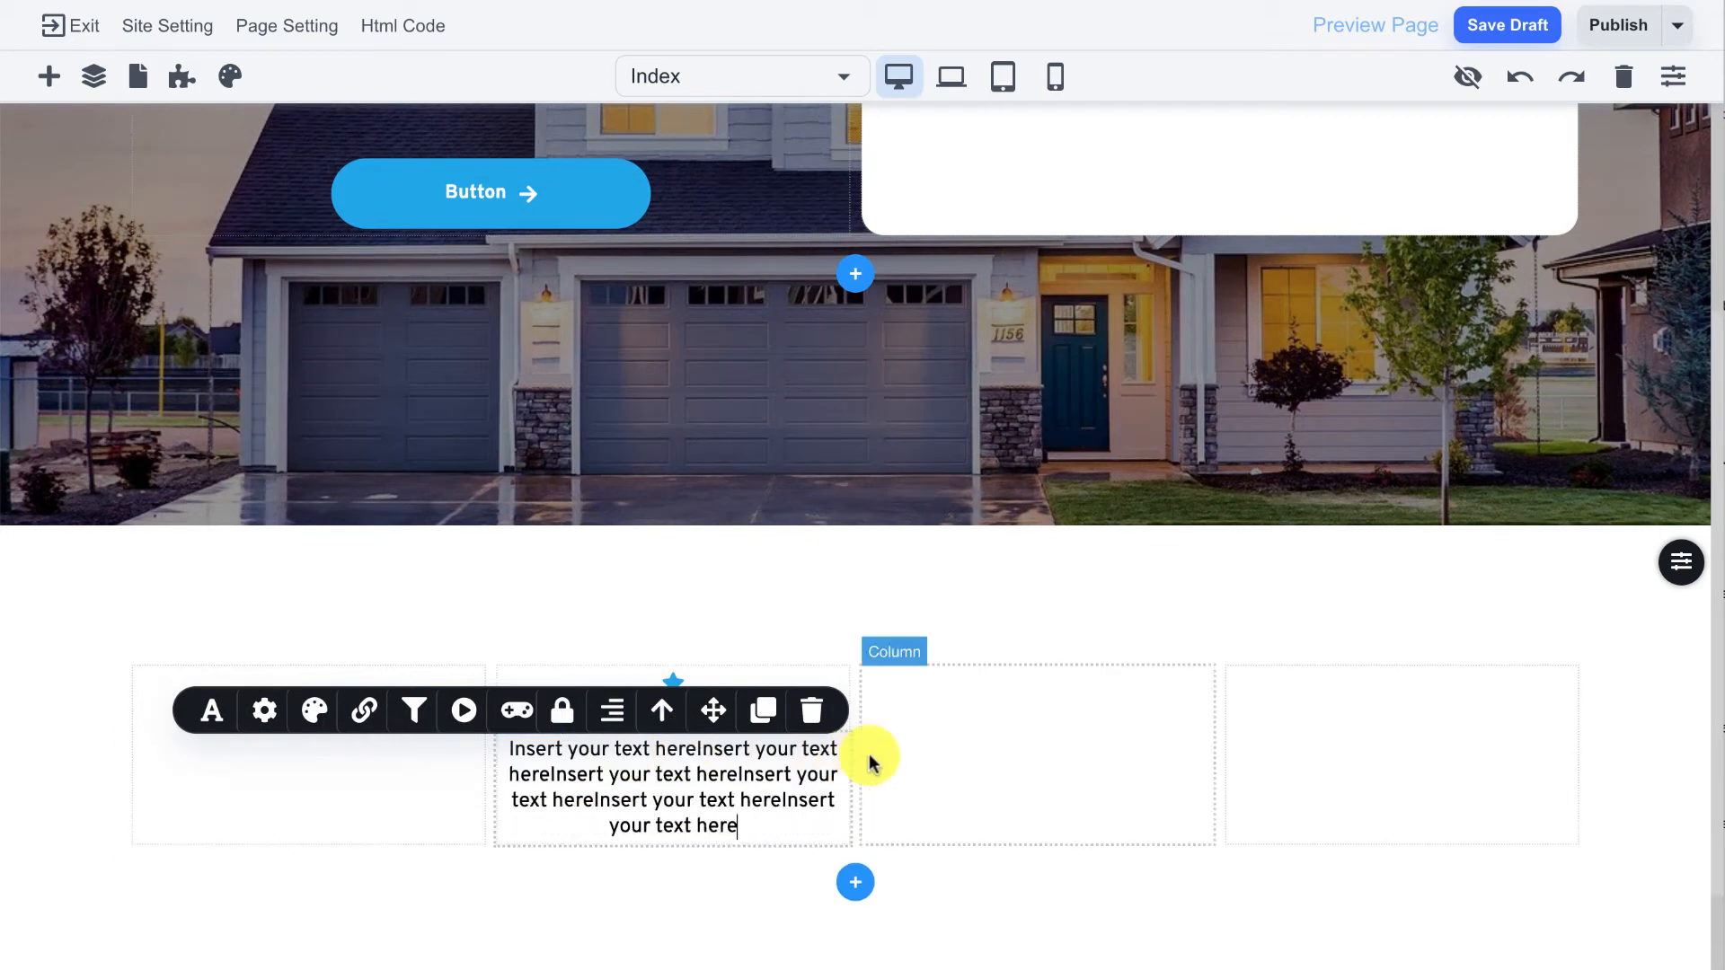
# Step: Set the second column's upper text to size 18 px and Bold weight
pyautogui.click(616, 718)
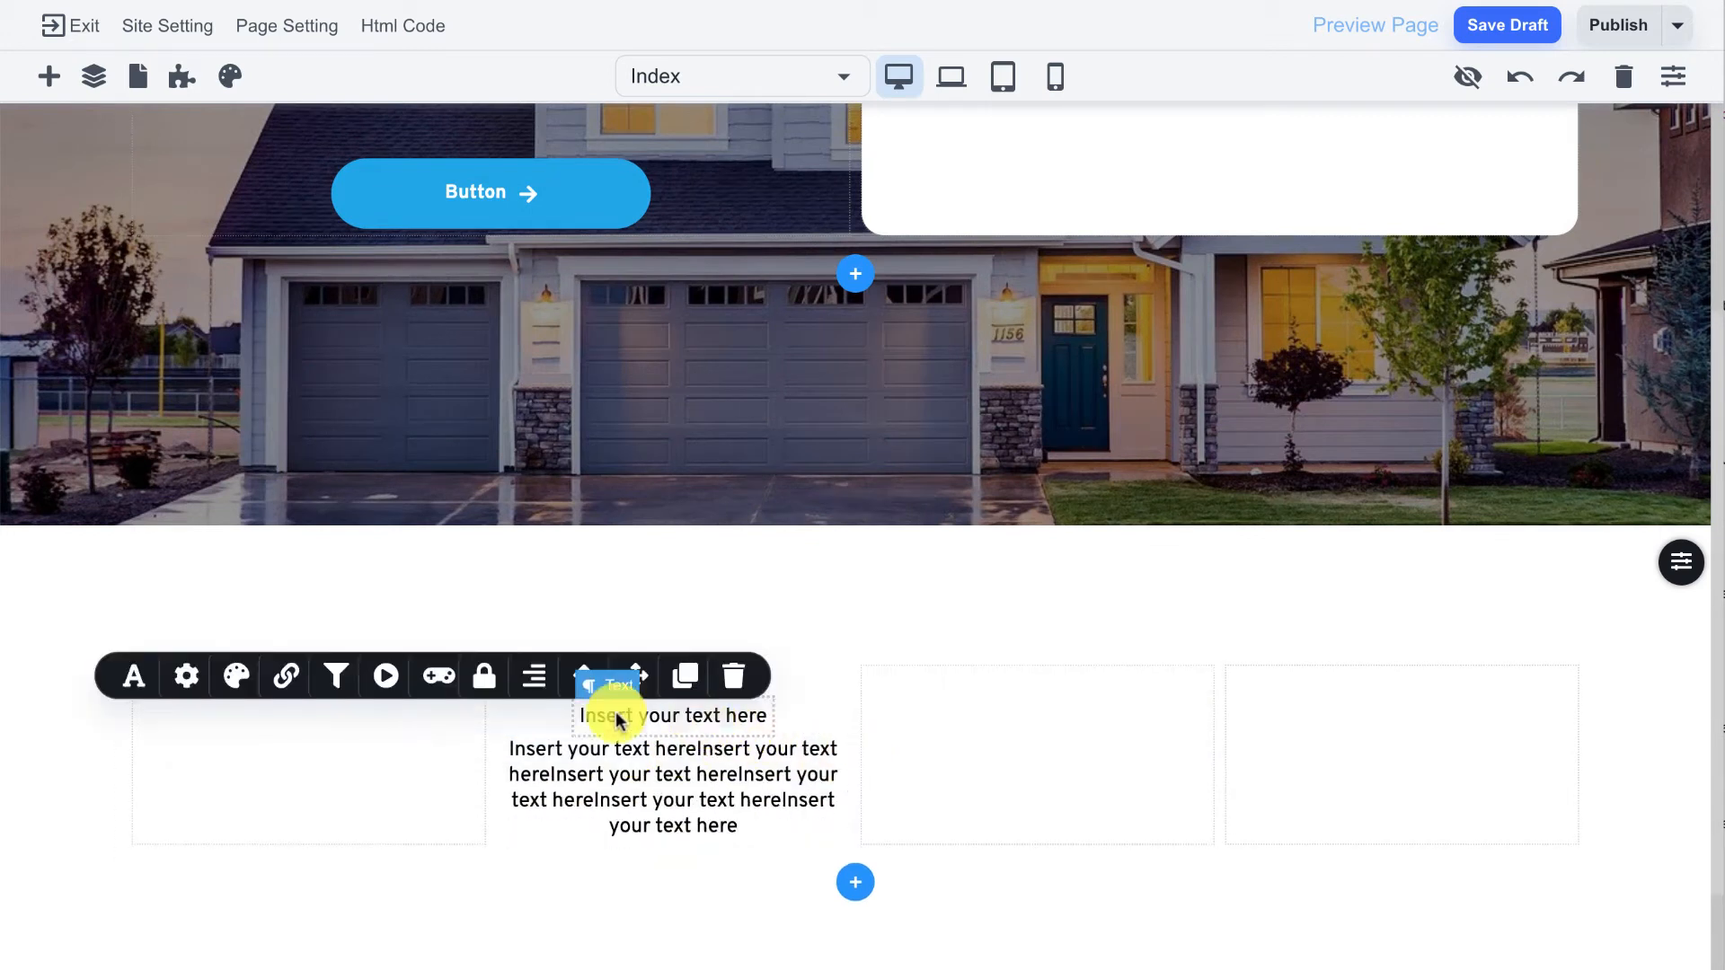
pyautogui.click(133, 678)
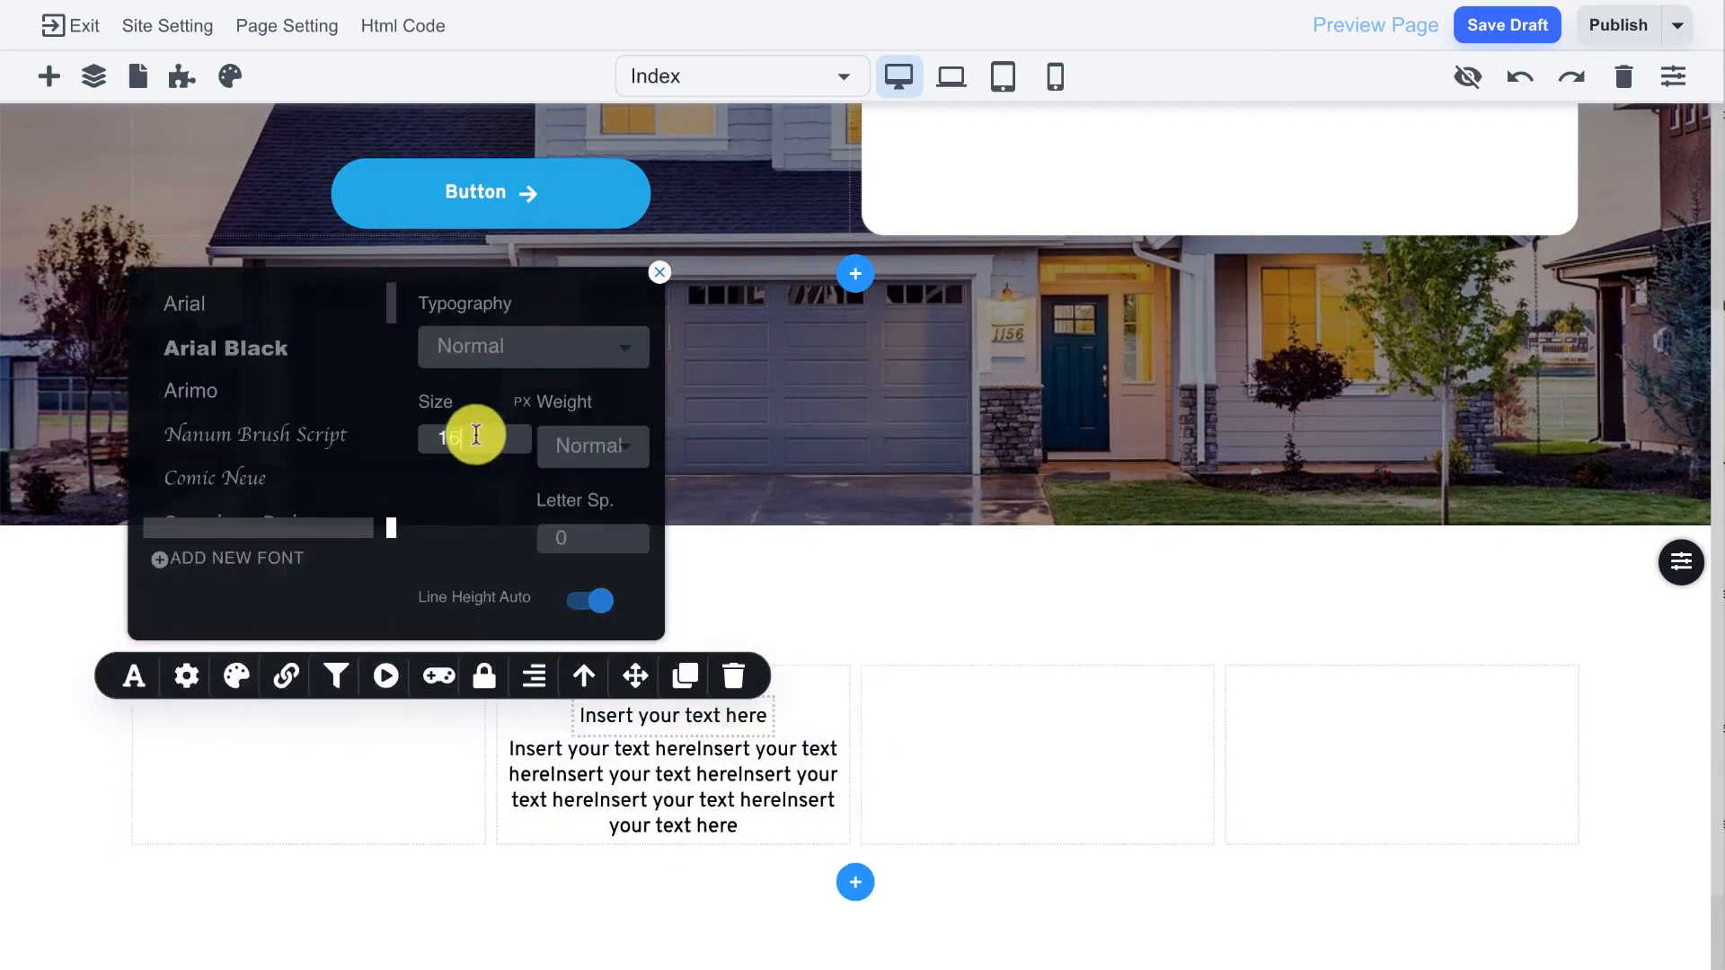
pyautogui.press('BackSpace')
pyautogui.write('8')
pyautogui.click(555, 442)
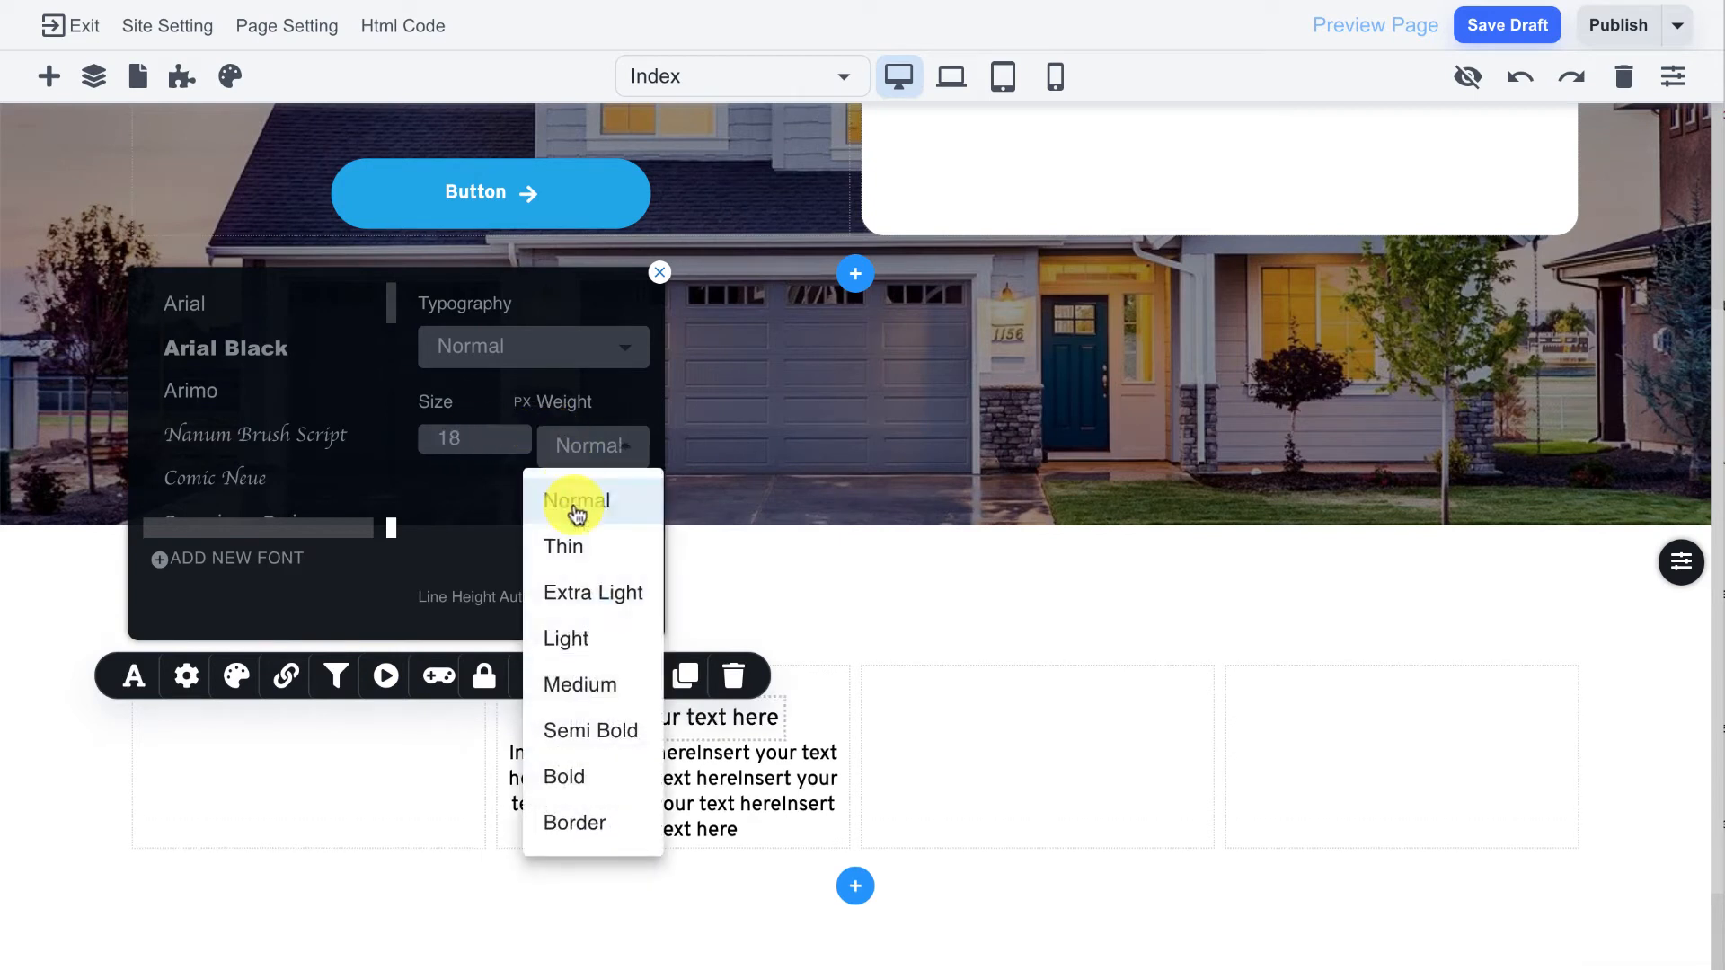
pyautogui.click(585, 774)
pyautogui.click(979, 757)
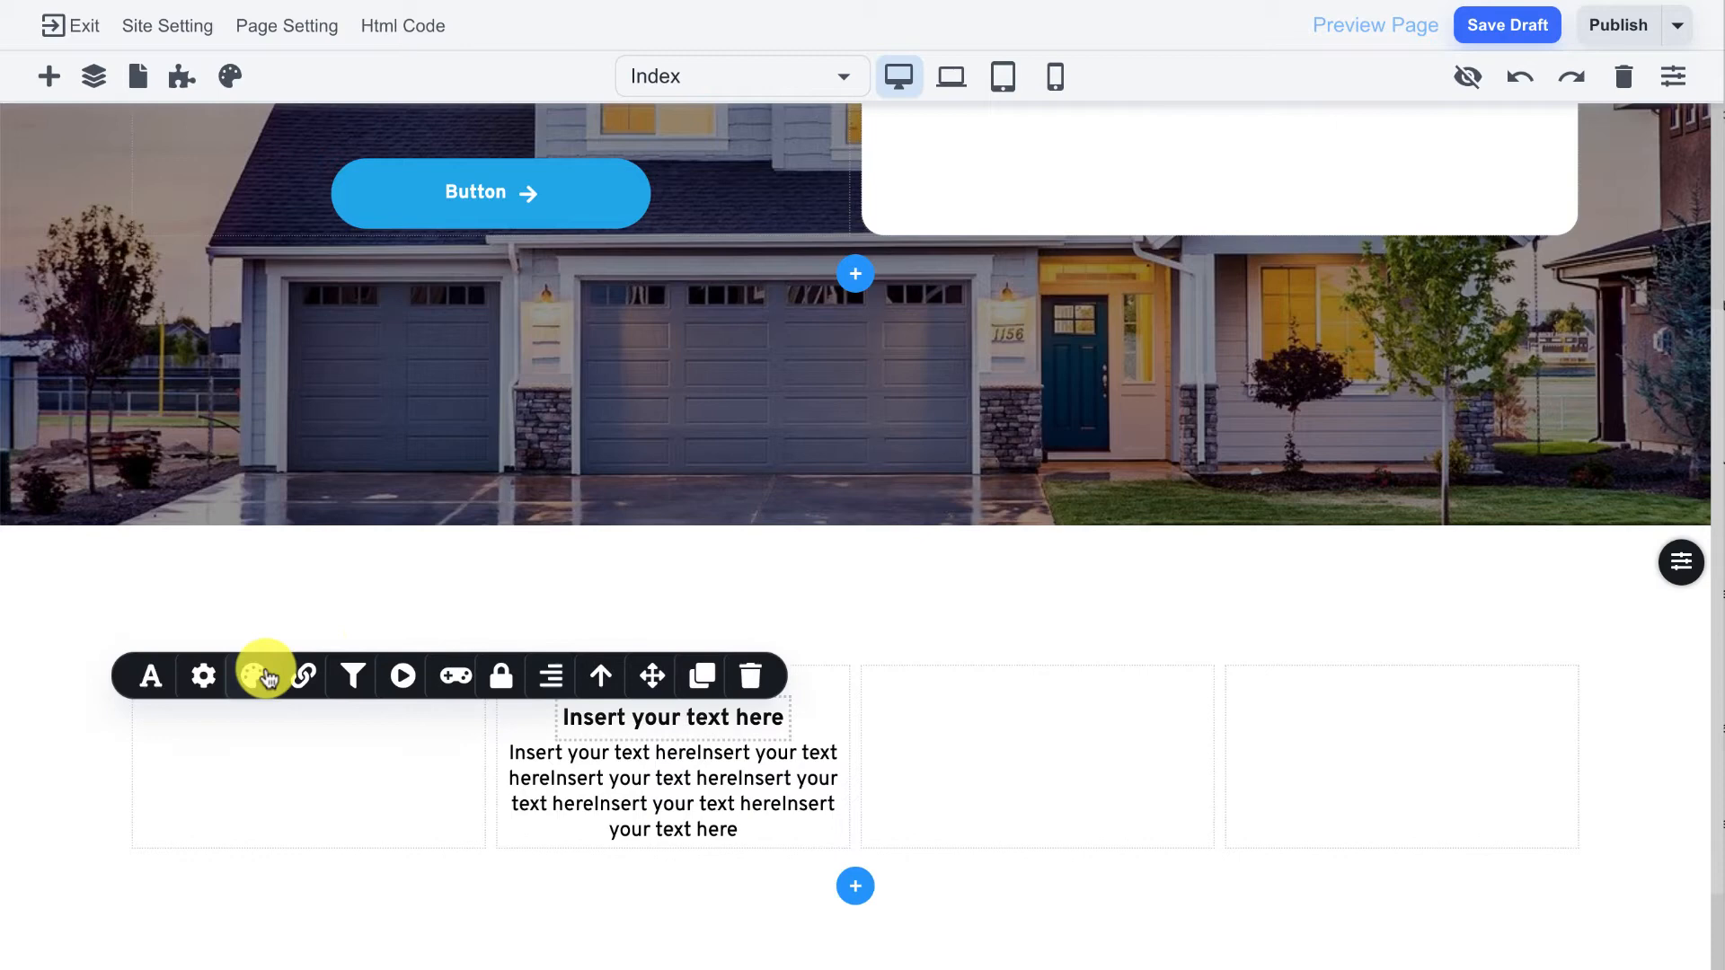
# Step: Set the font of both the heading text and the paragraph below it to Lato
pyautogui.click(150, 676)
pyautogui.scroll(-4, 269, 427)
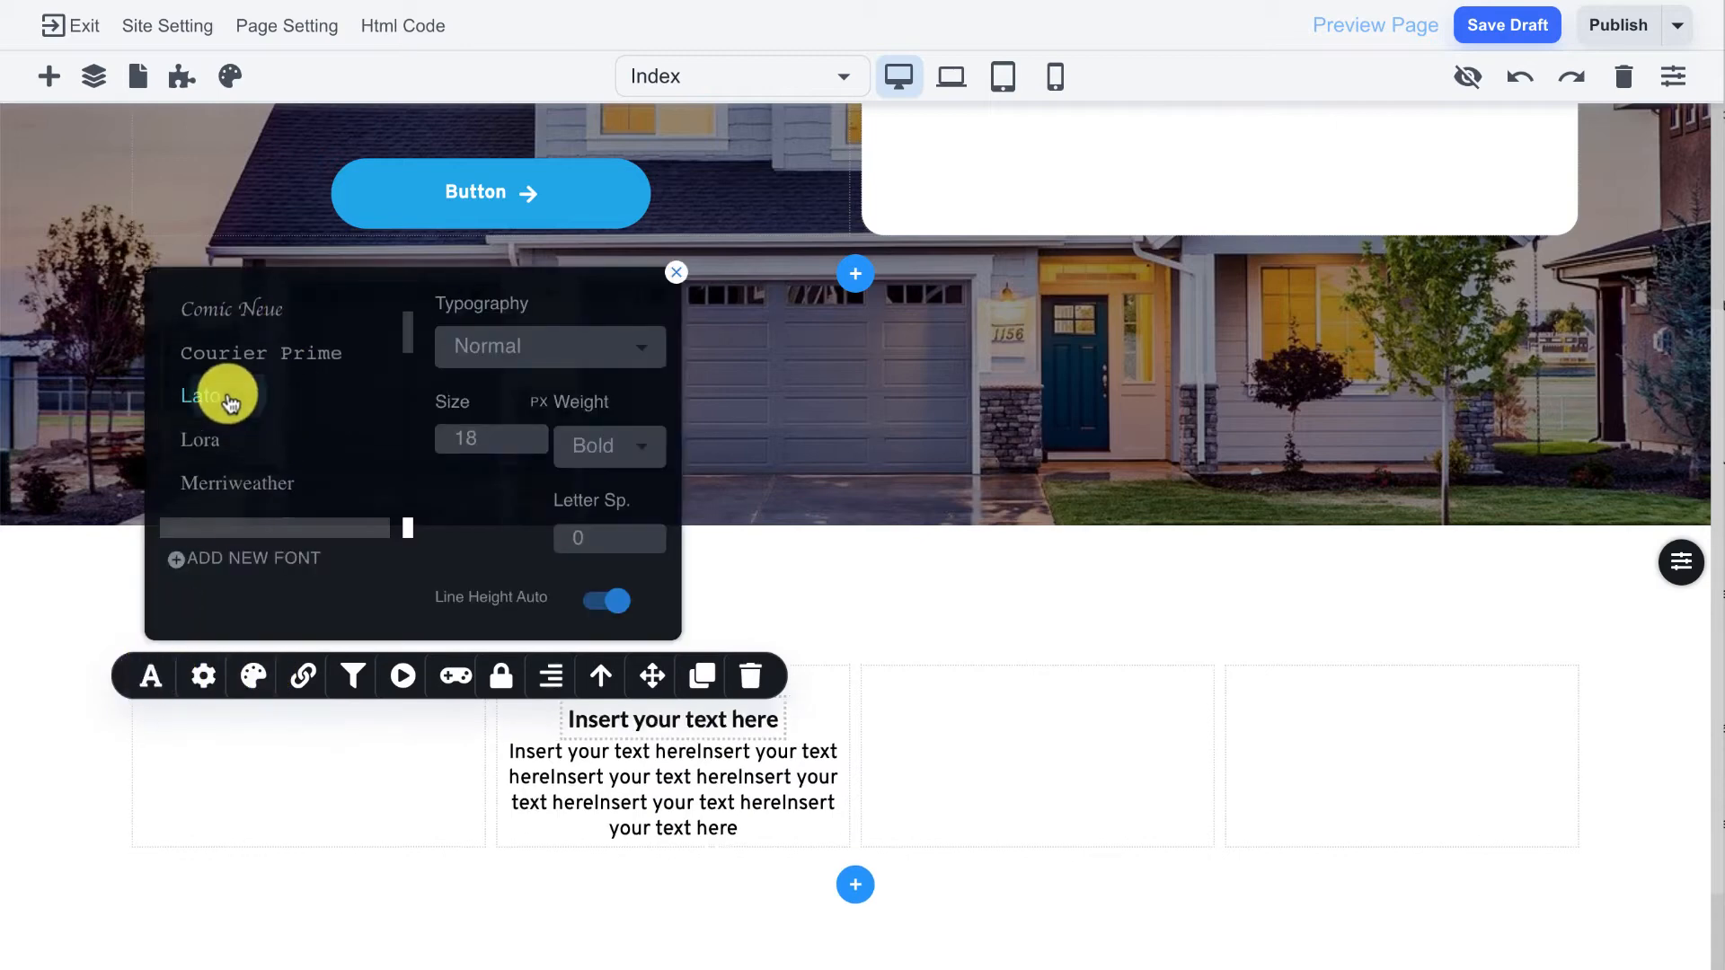
pyautogui.click(223, 395)
pyautogui.click(530, 754)
pyautogui.click(212, 712)
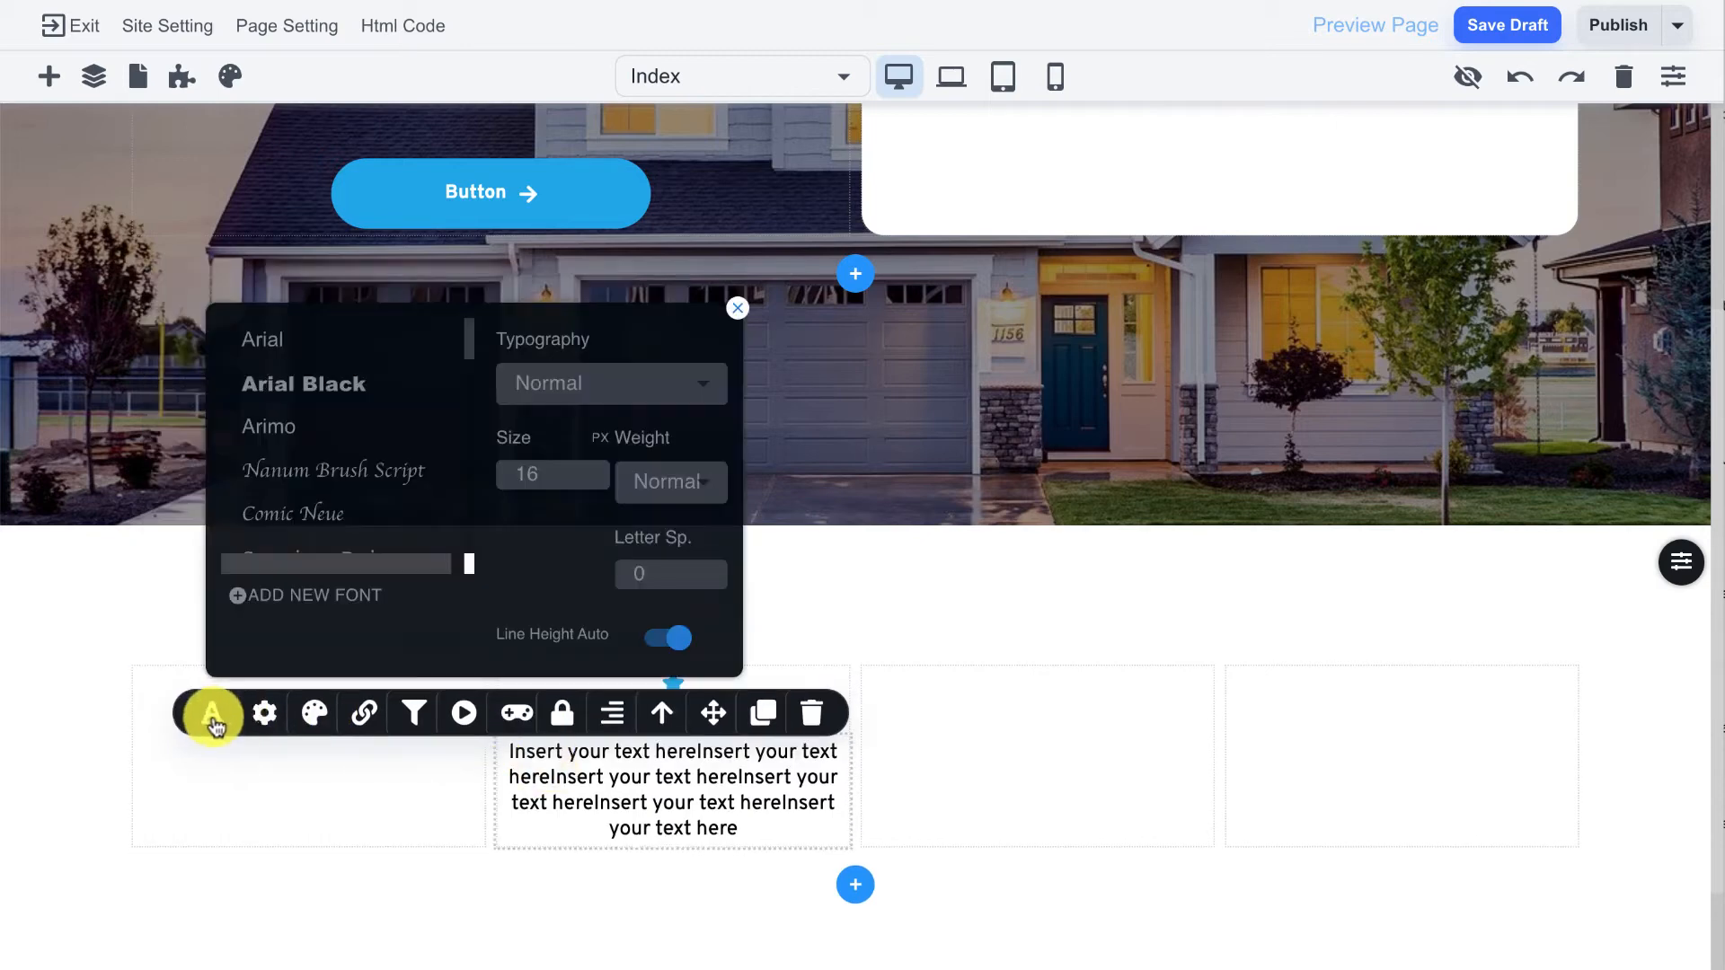
pyautogui.scroll(-3, 278, 454)
pyautogui.click(312, 447)
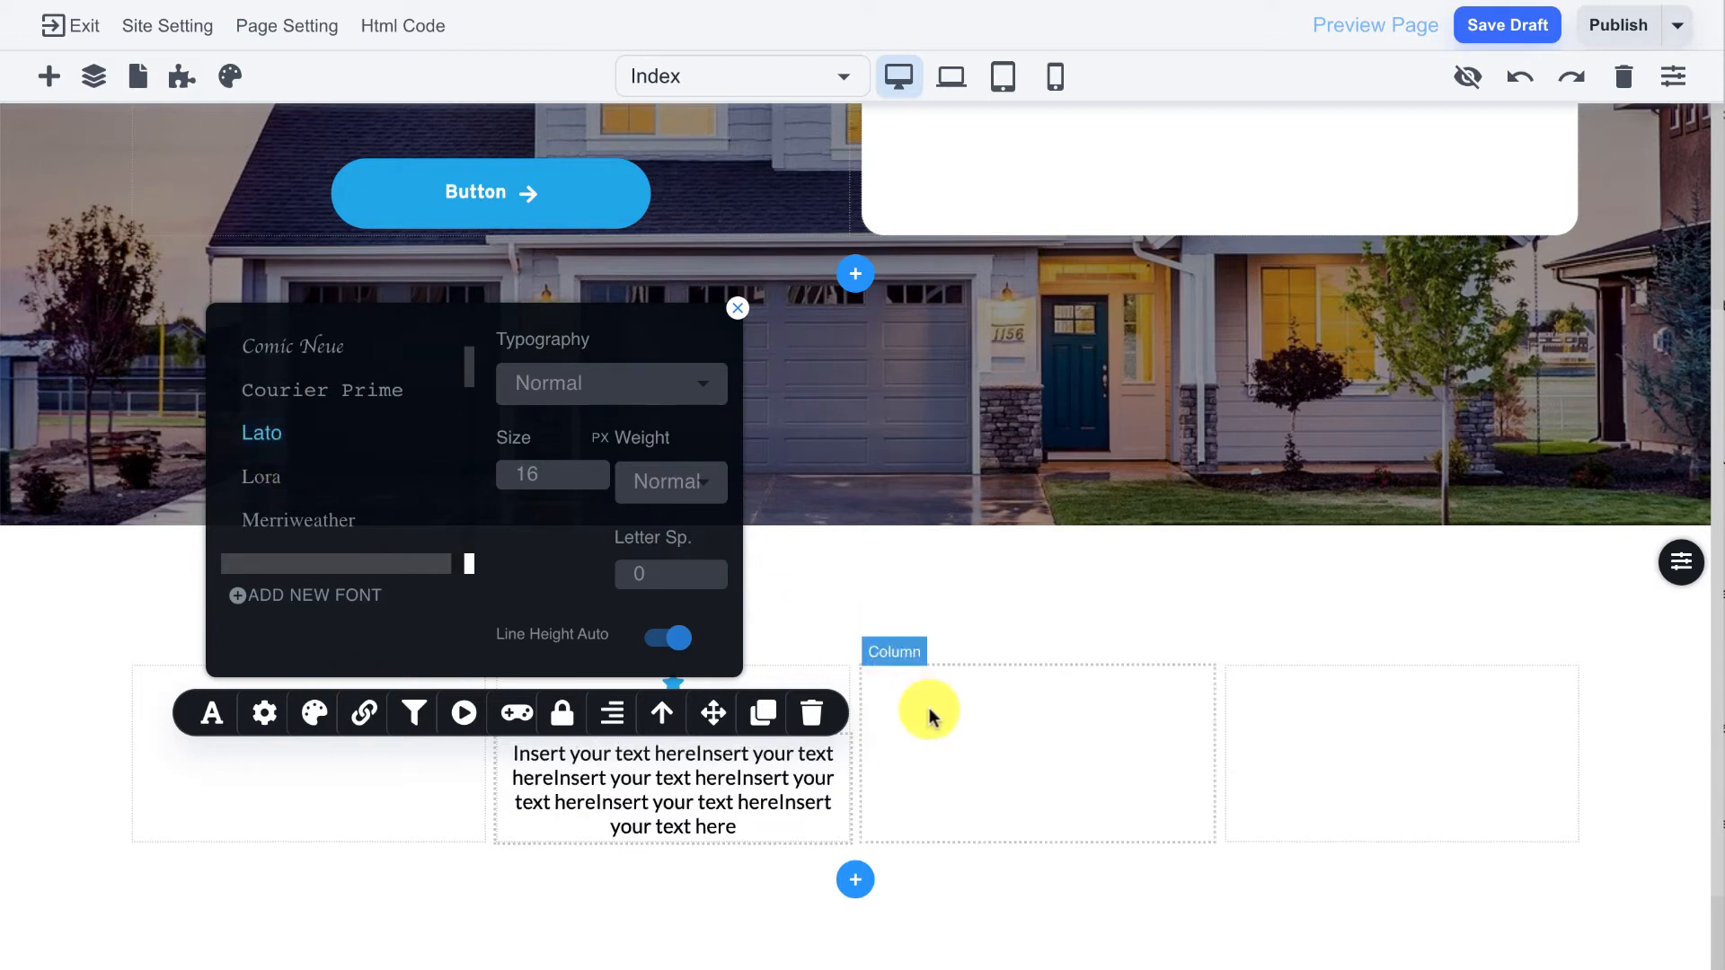
pyautogui.click(927, 708)
# Step: Set the star icon's size to 32 and replace it with the clock icon
pyautogui.click(666, 687)
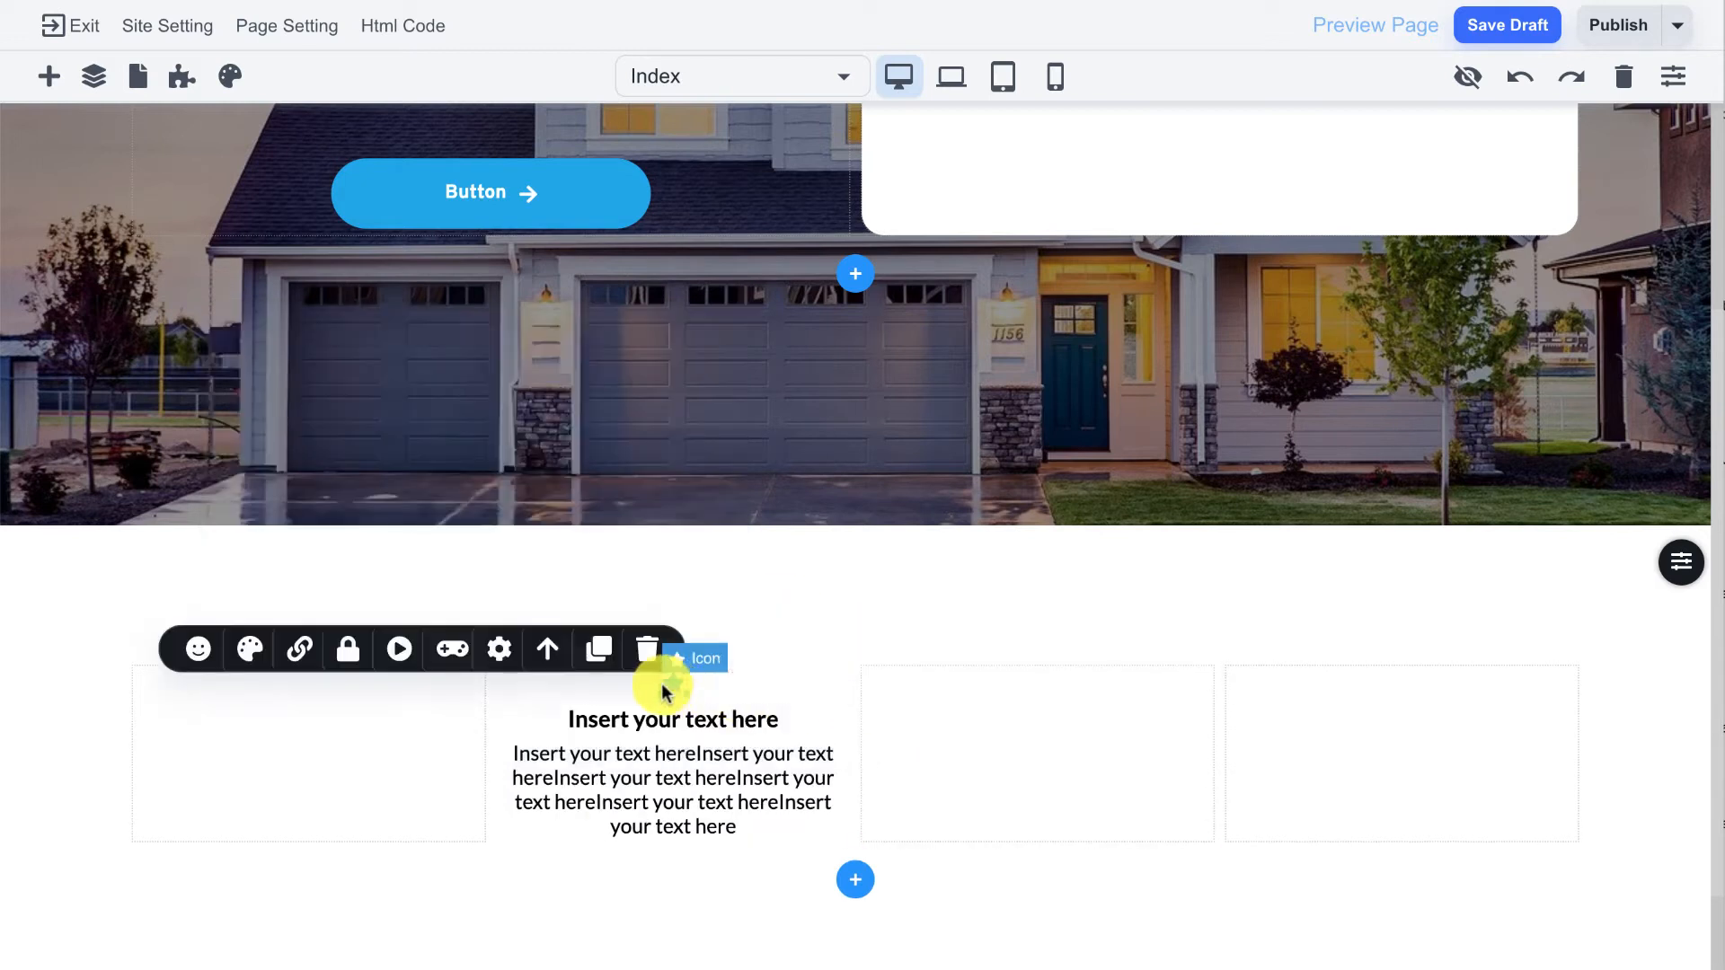
pyautogui.click(200, 650)
pyautogui.click(439, 567)
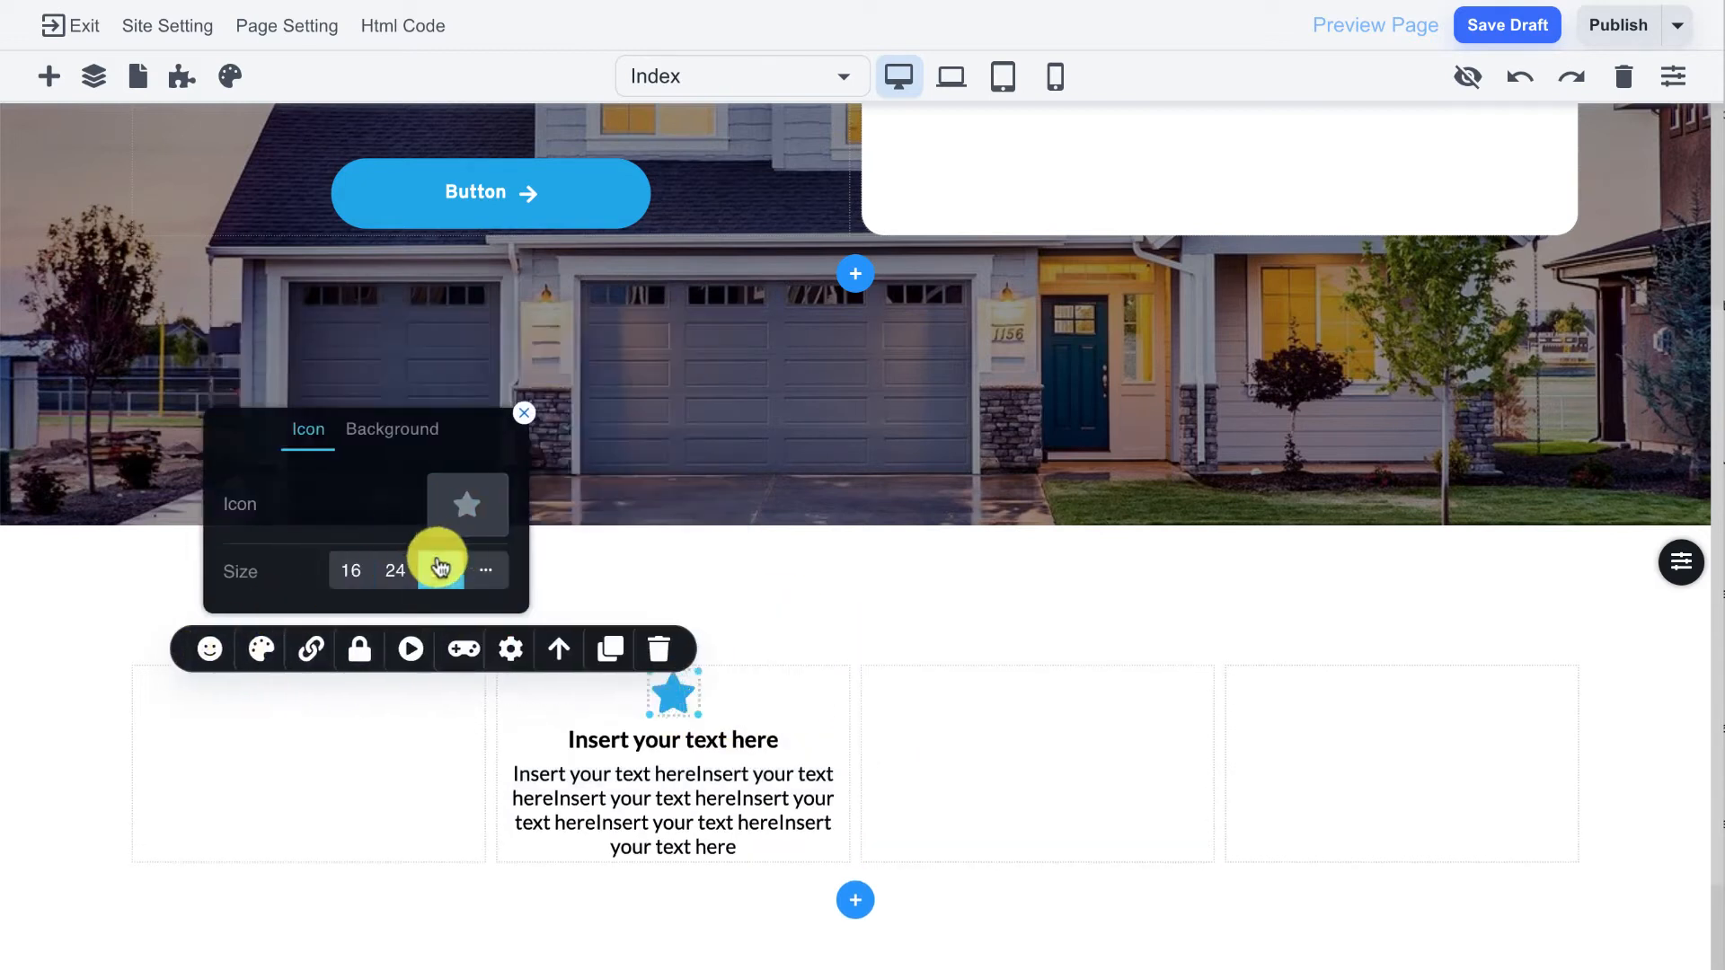
pyautogui.click(478, 501)
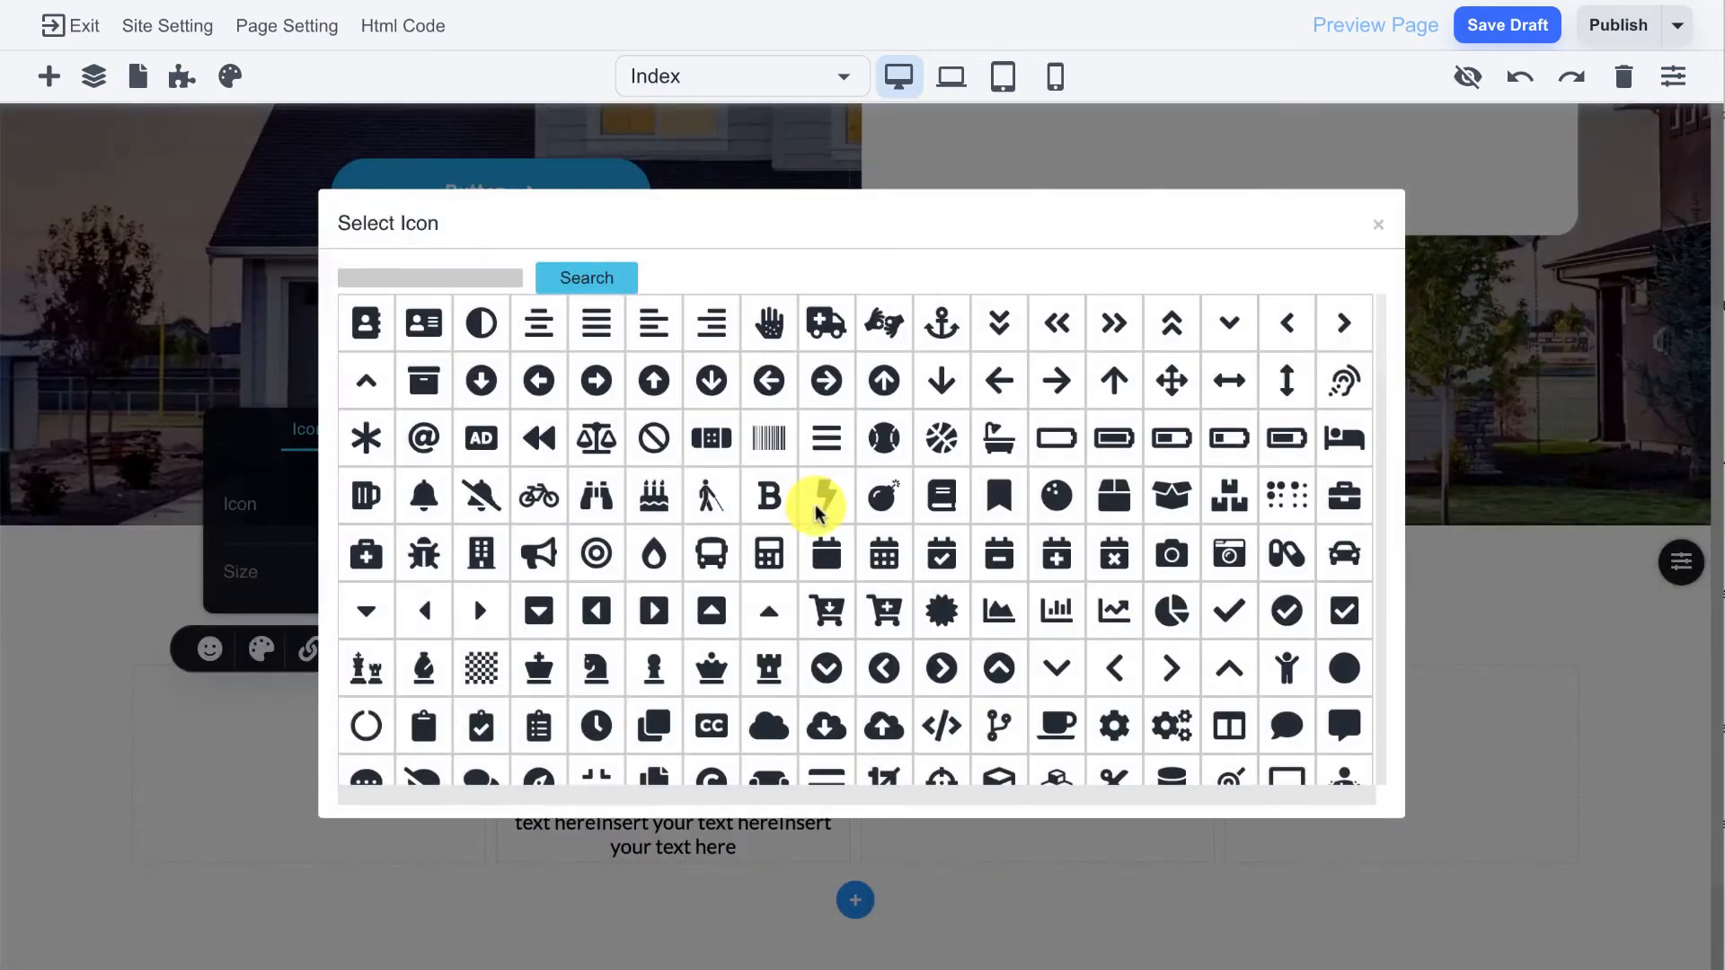
pyautogui.click(596, 725)
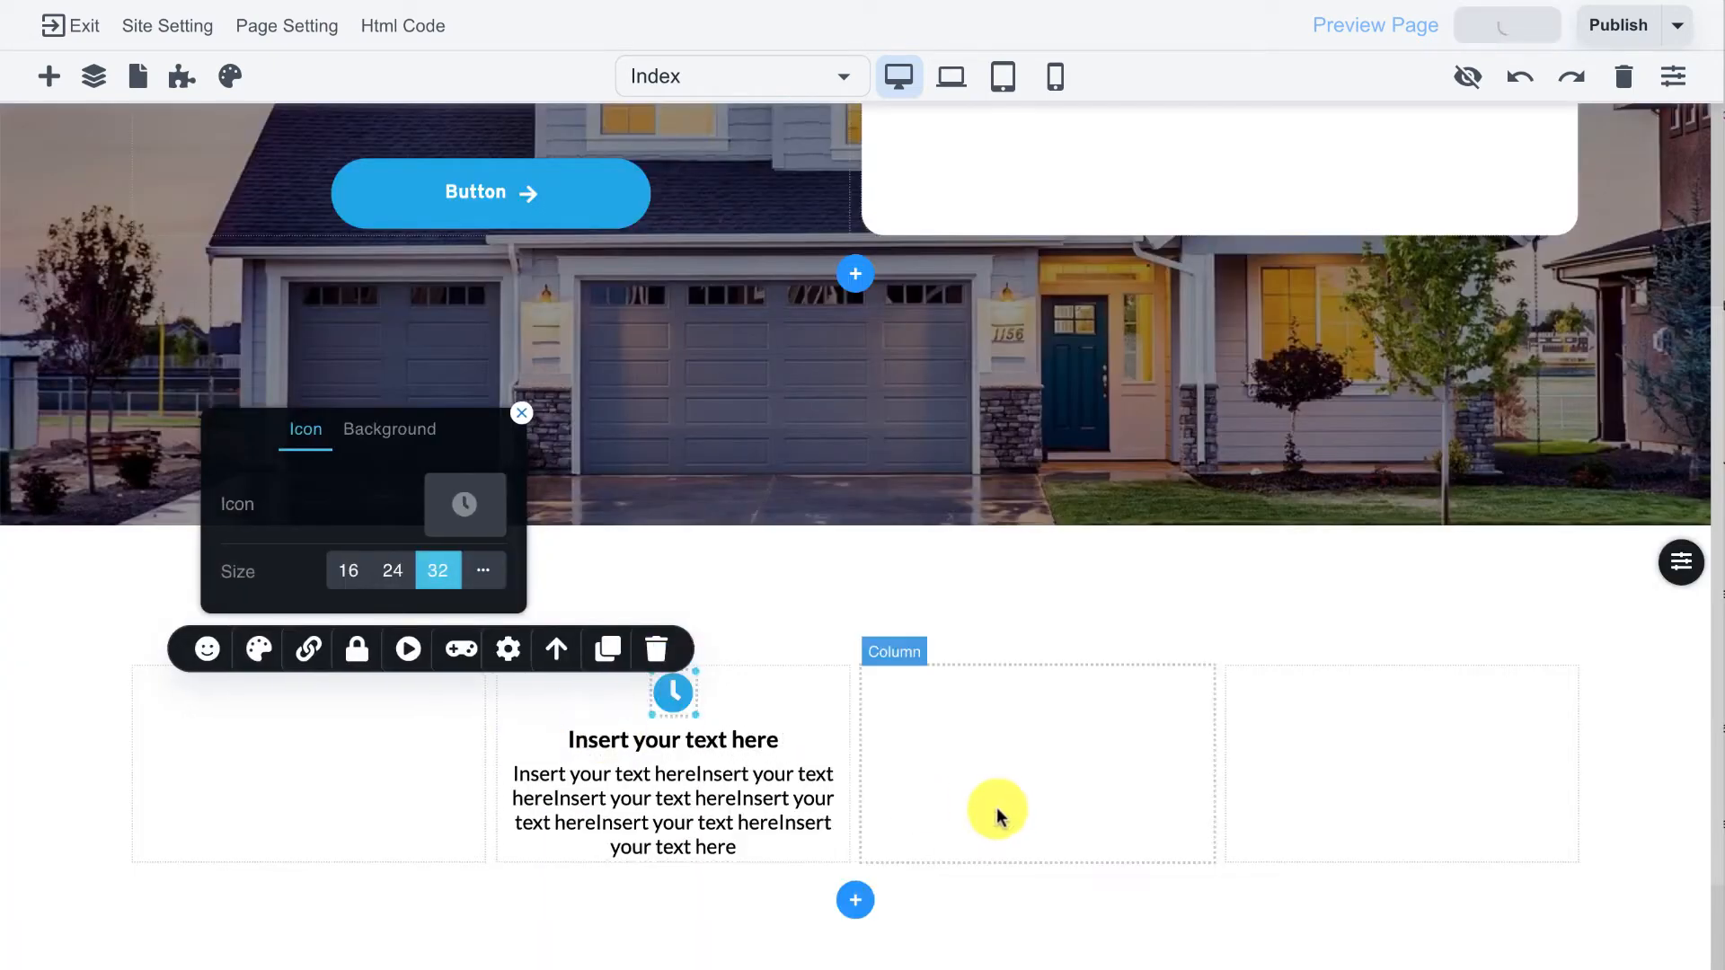
# Step: Recolor the clock icon bright green (39E80D) and close the color settings
pyautogui.click(259, 648)
pyautogui.moveTo(243, 514); pyautogui.dragTo(220, 519)
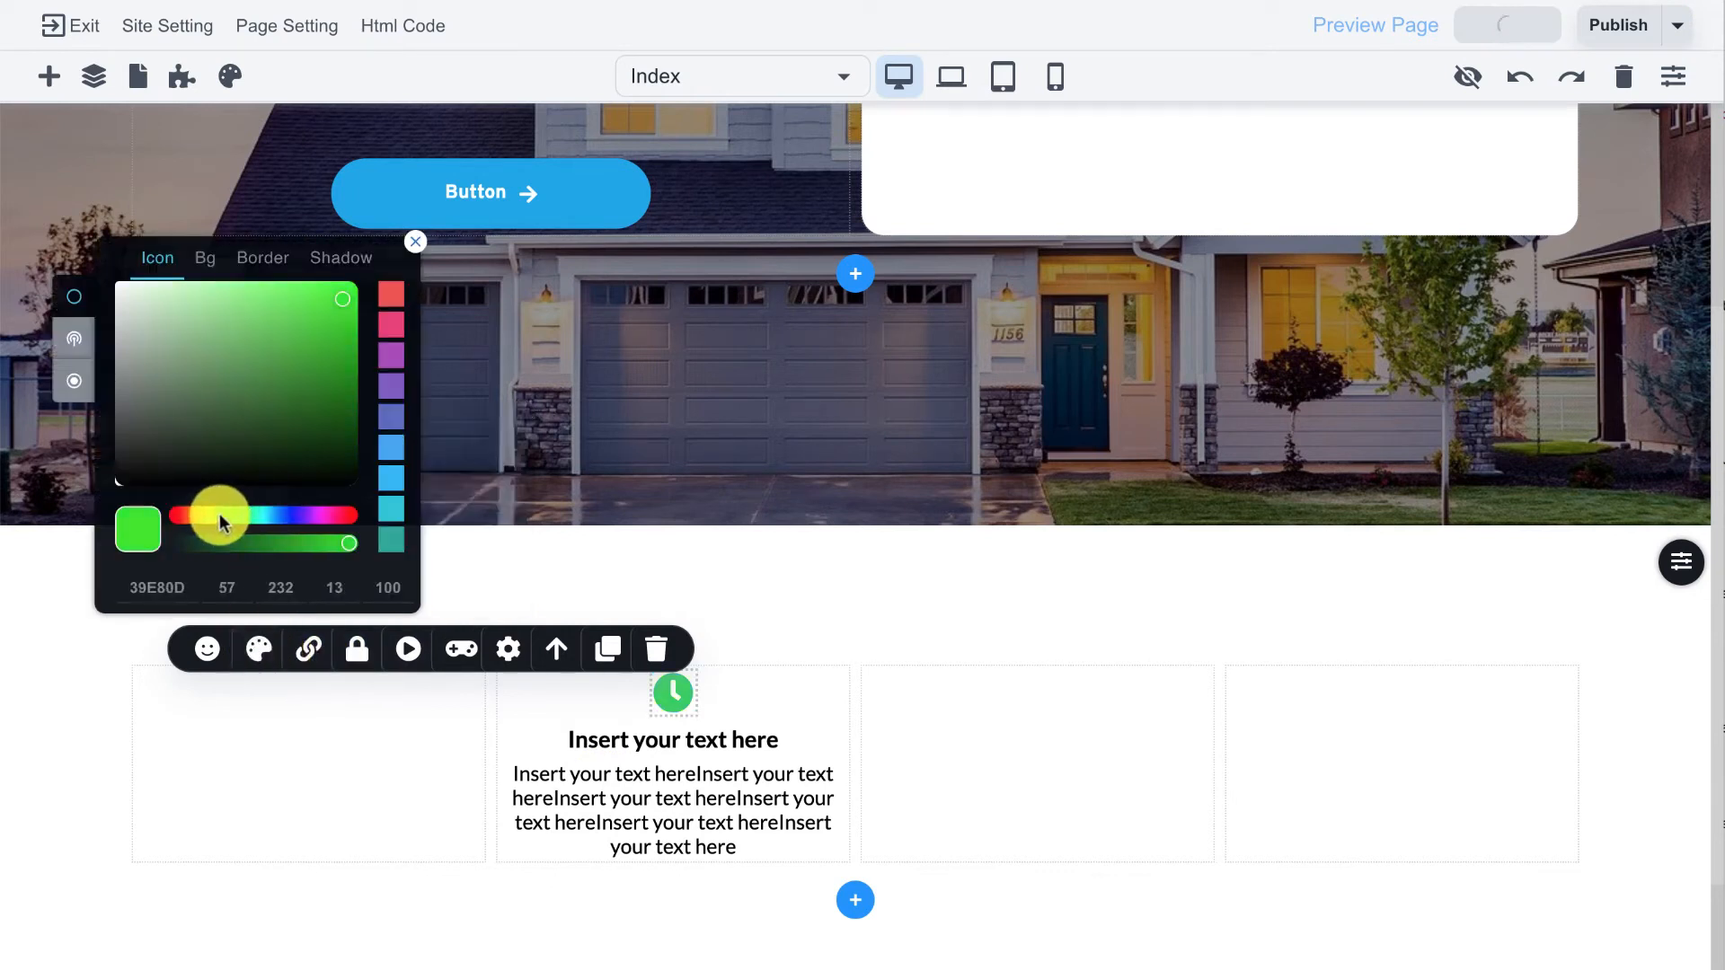
pyautogui.click(1025, 712)
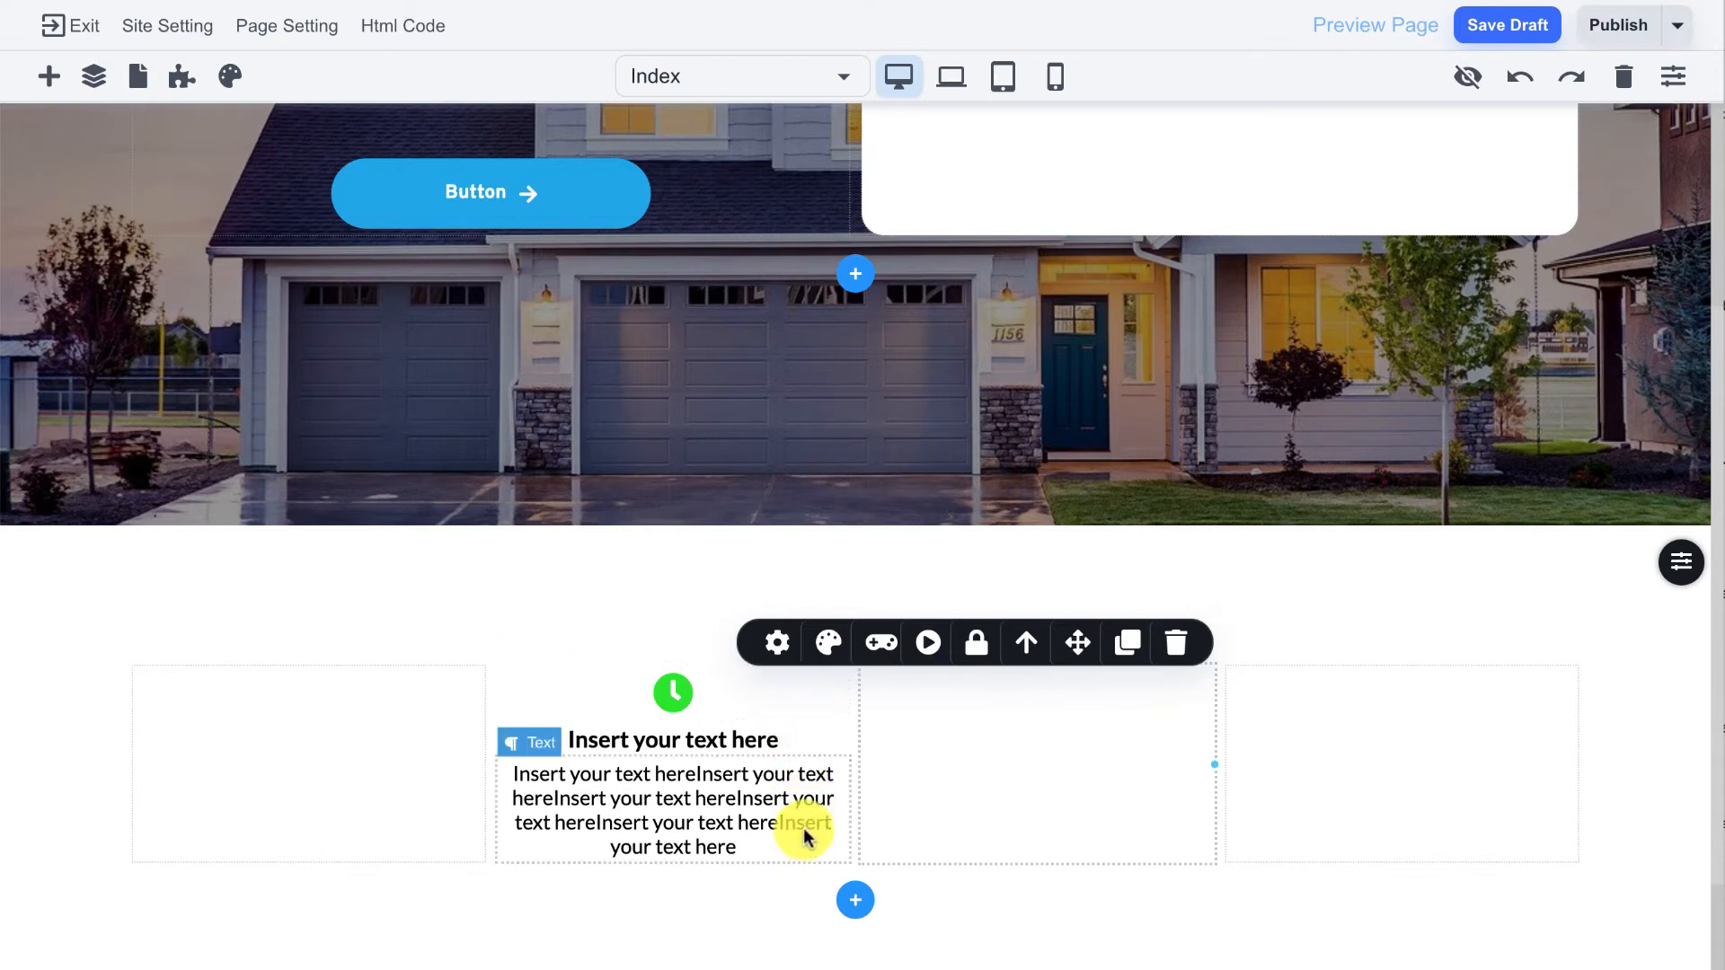
# Step: Duplicate the whole column holding the clock icon and texts three times
pyautogui.click(822, 700)
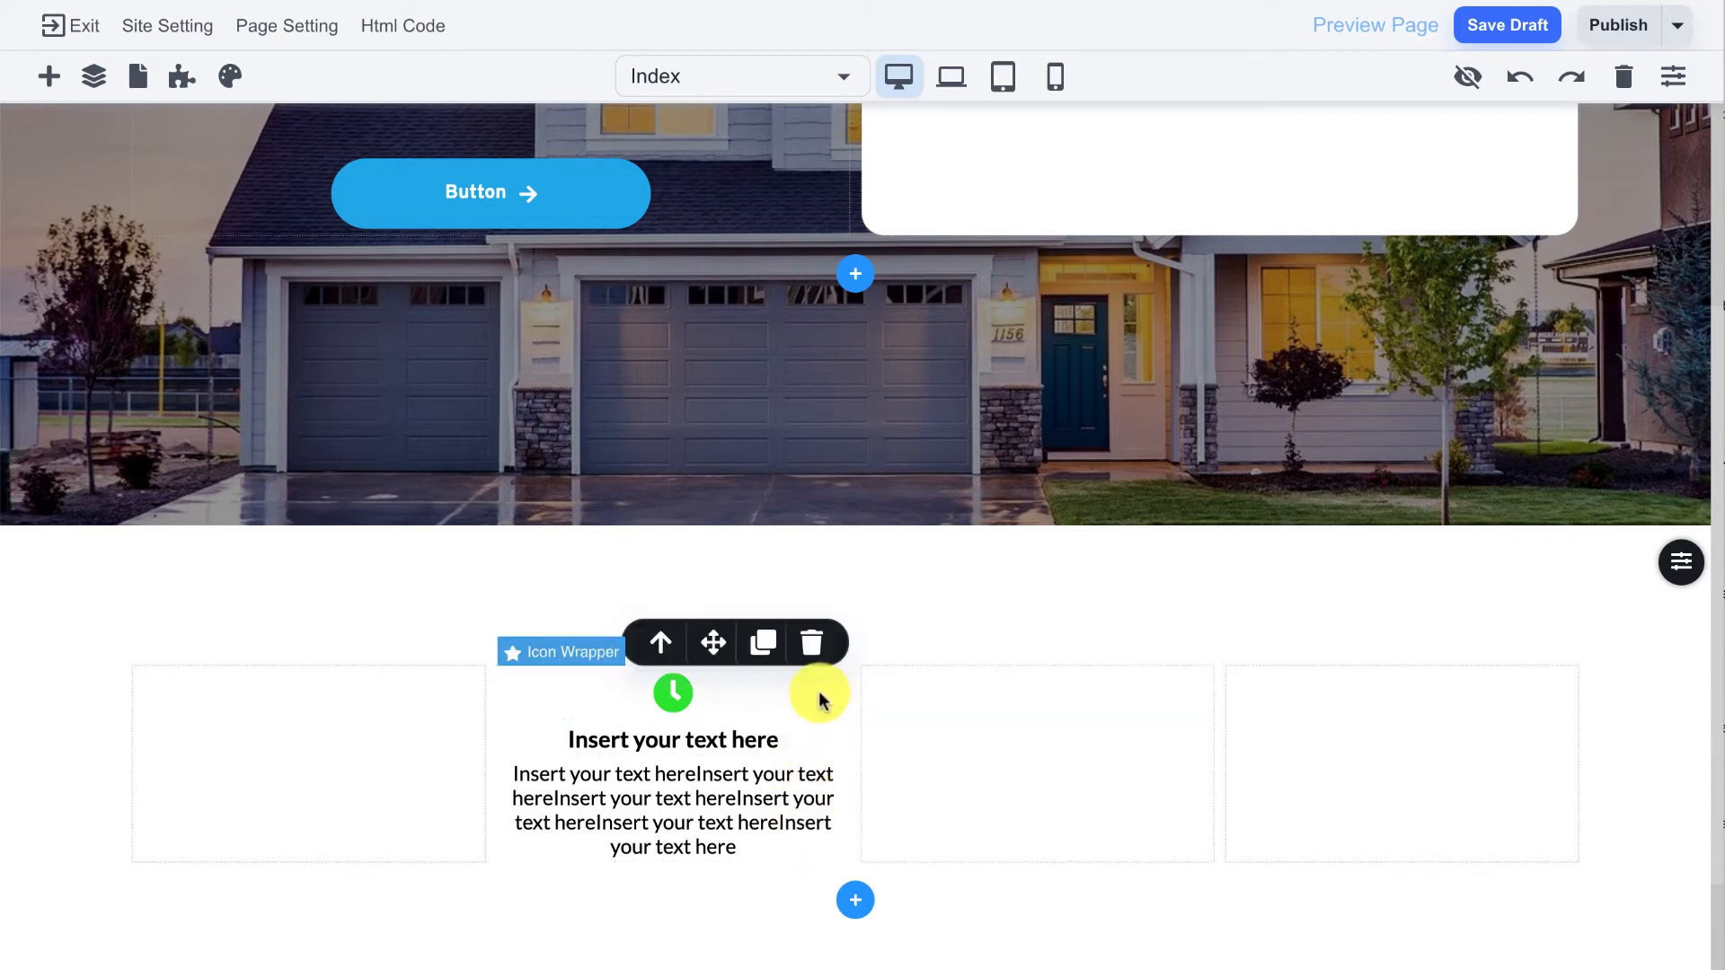
pyautogui.click(655, 641)
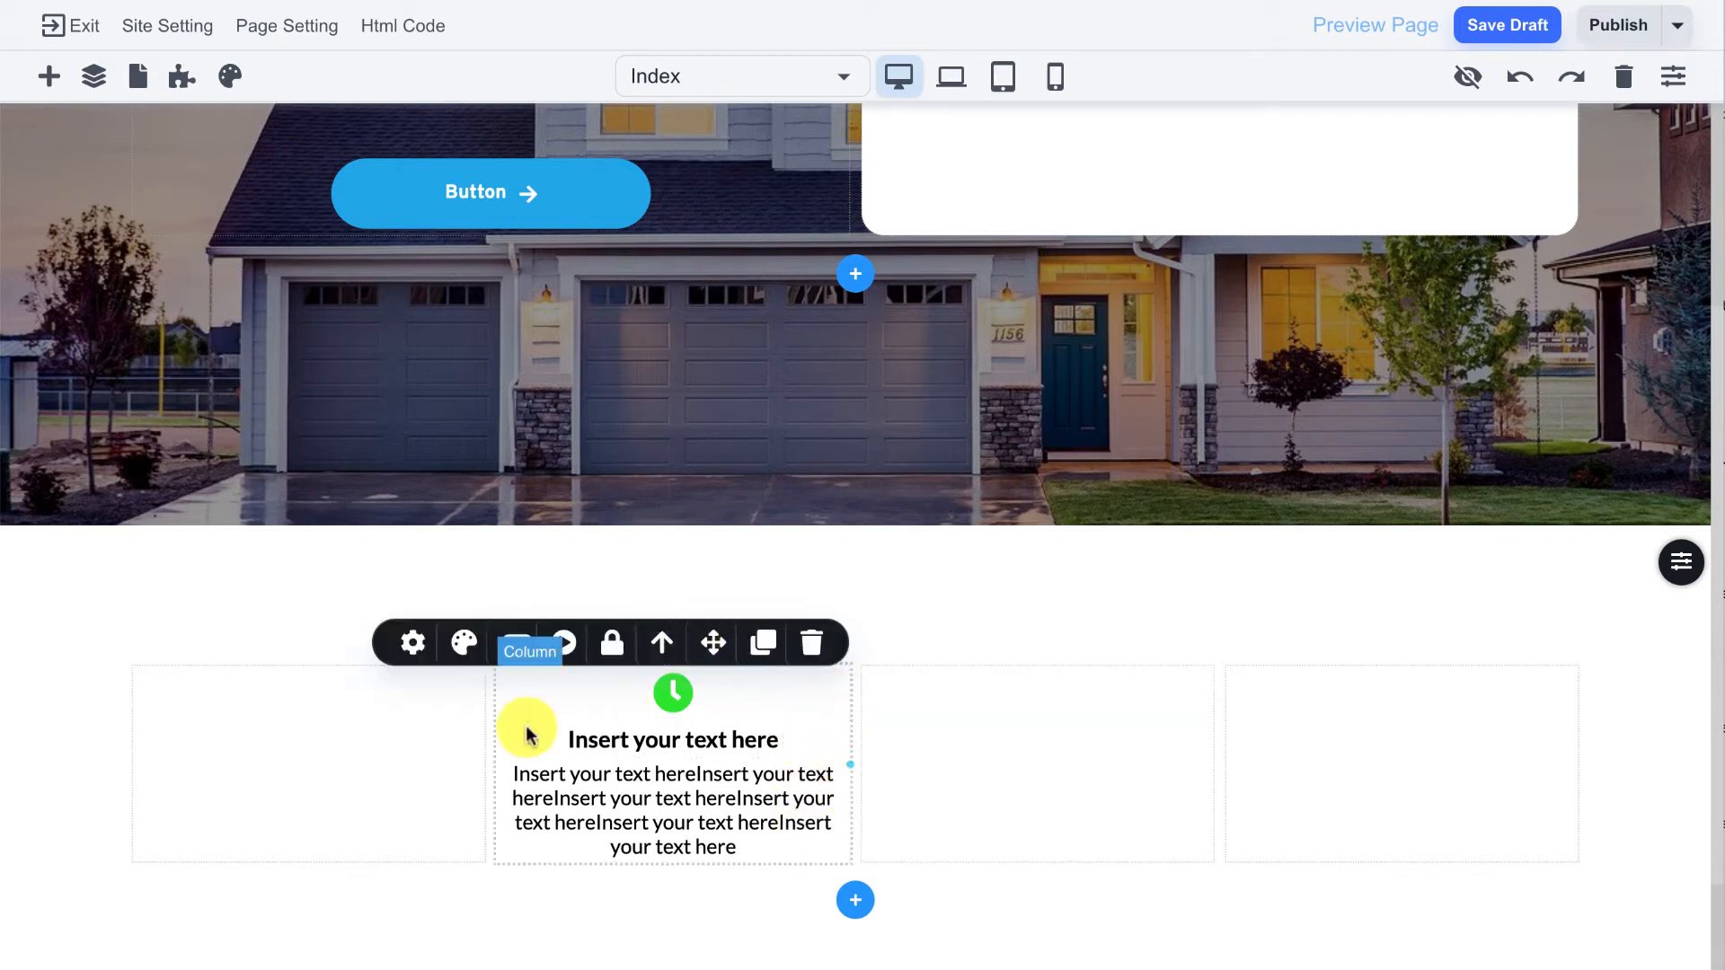
pyautogui.click(770, 643)
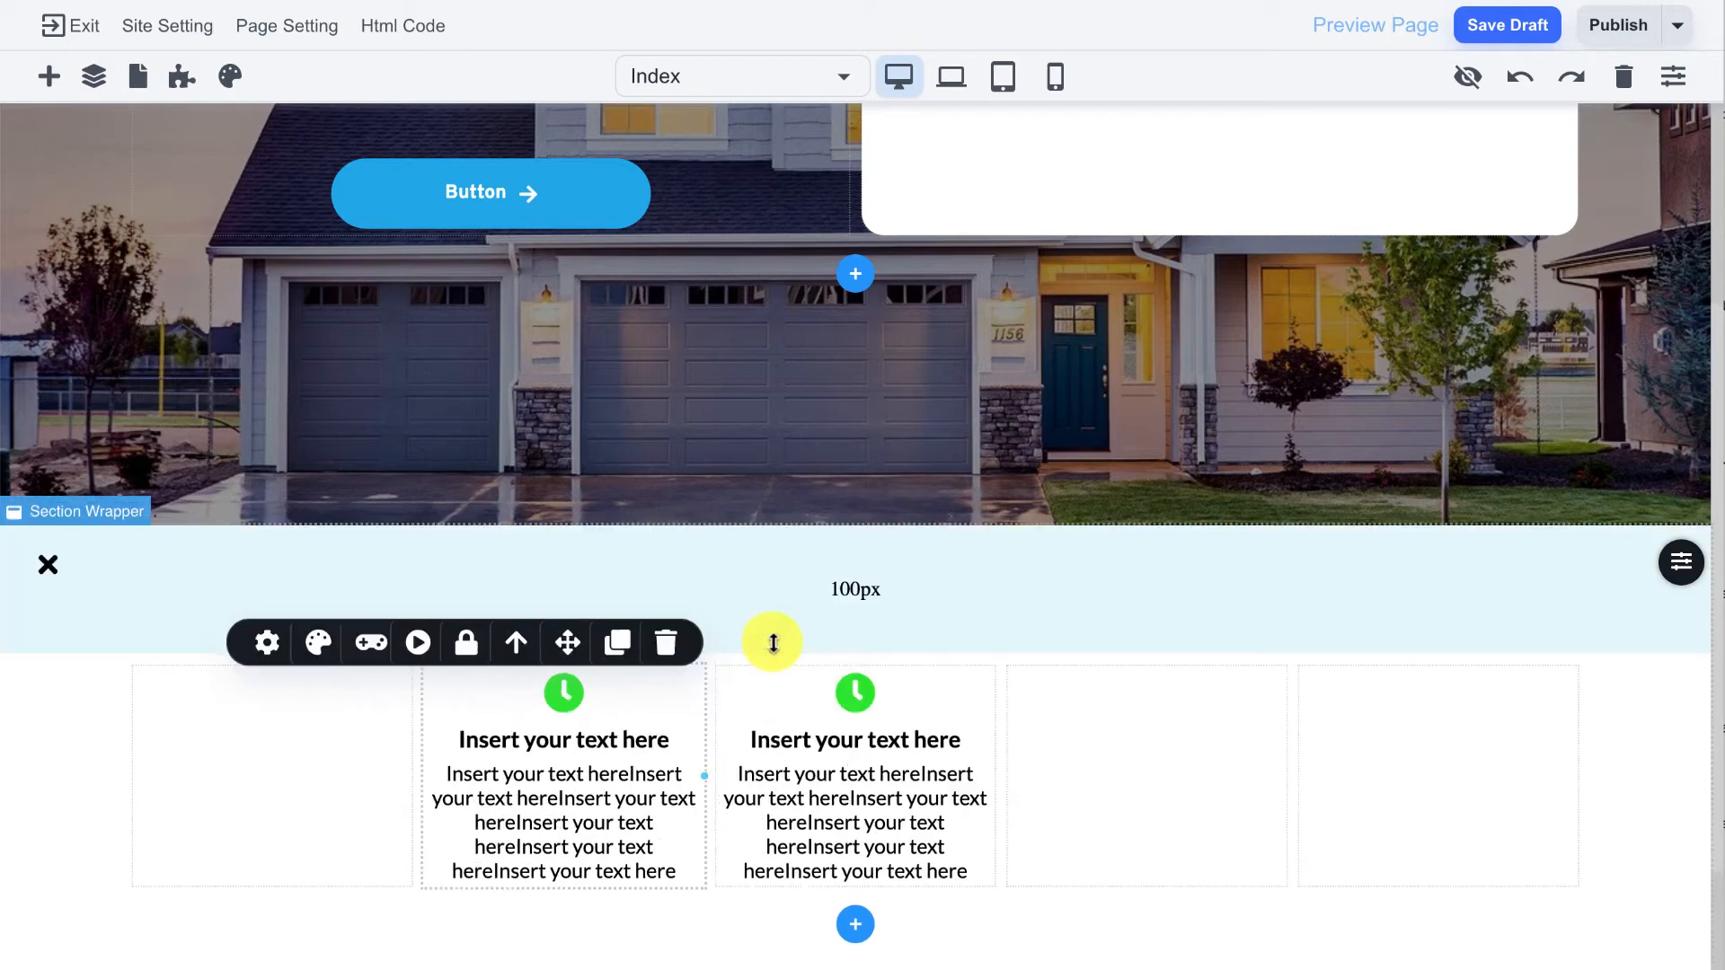
pyautogui.click(626, 643)
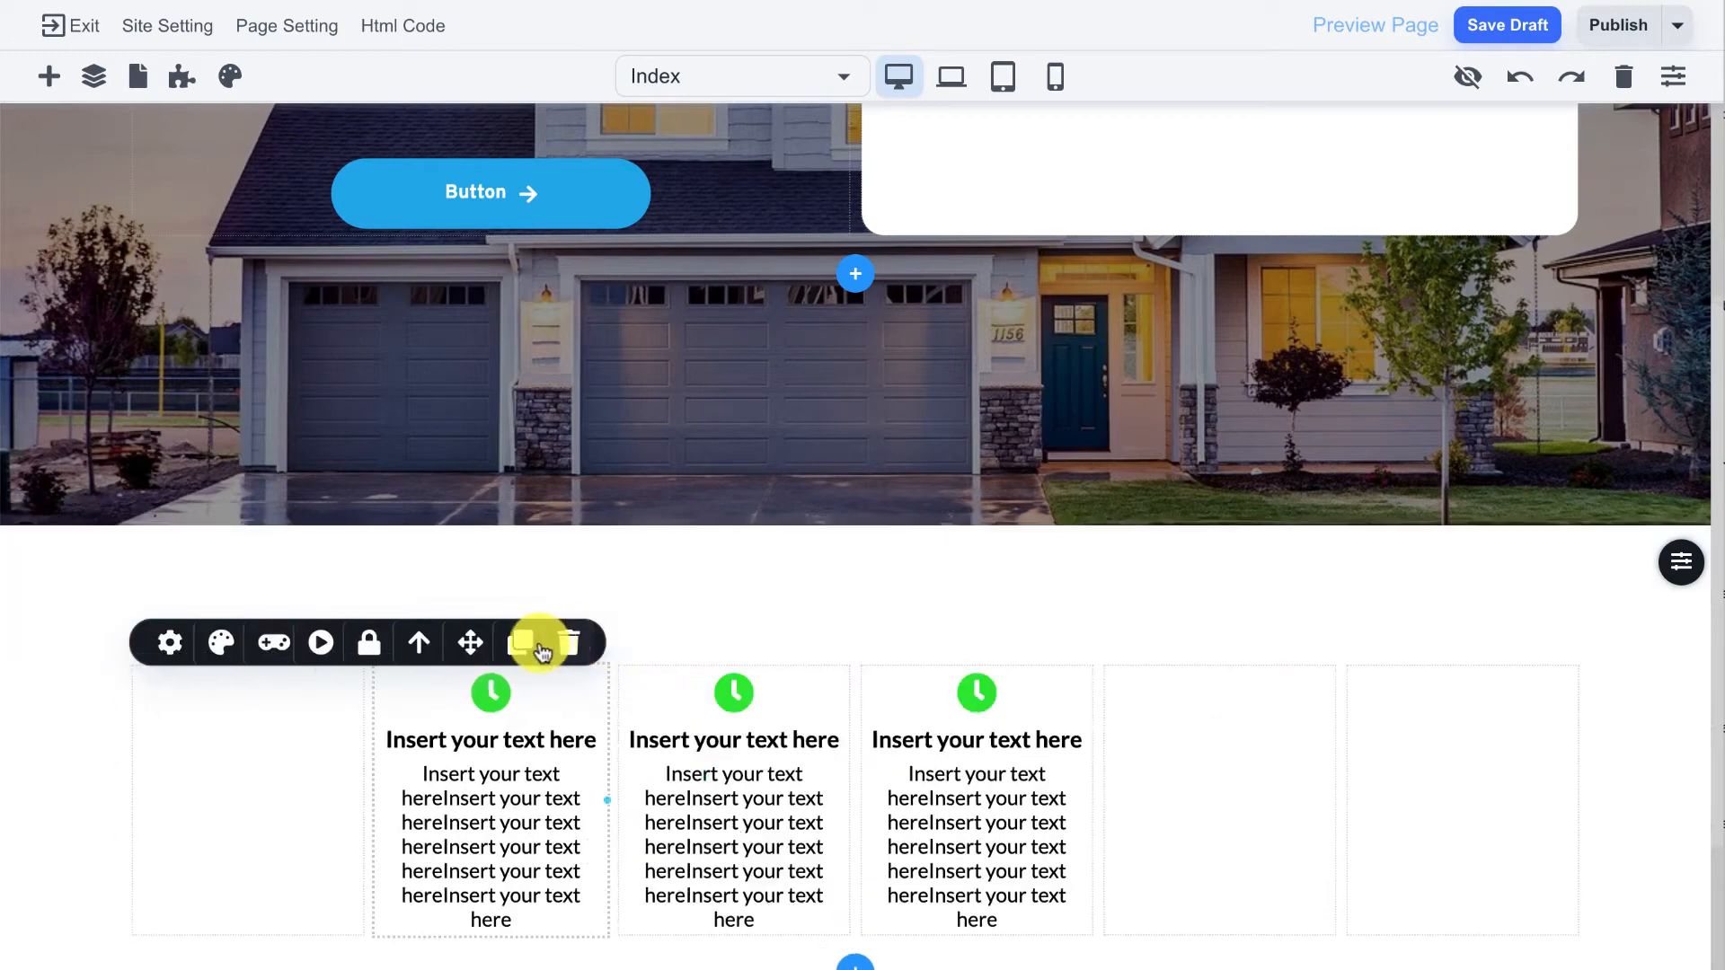
pyautogui.click(515, 643)
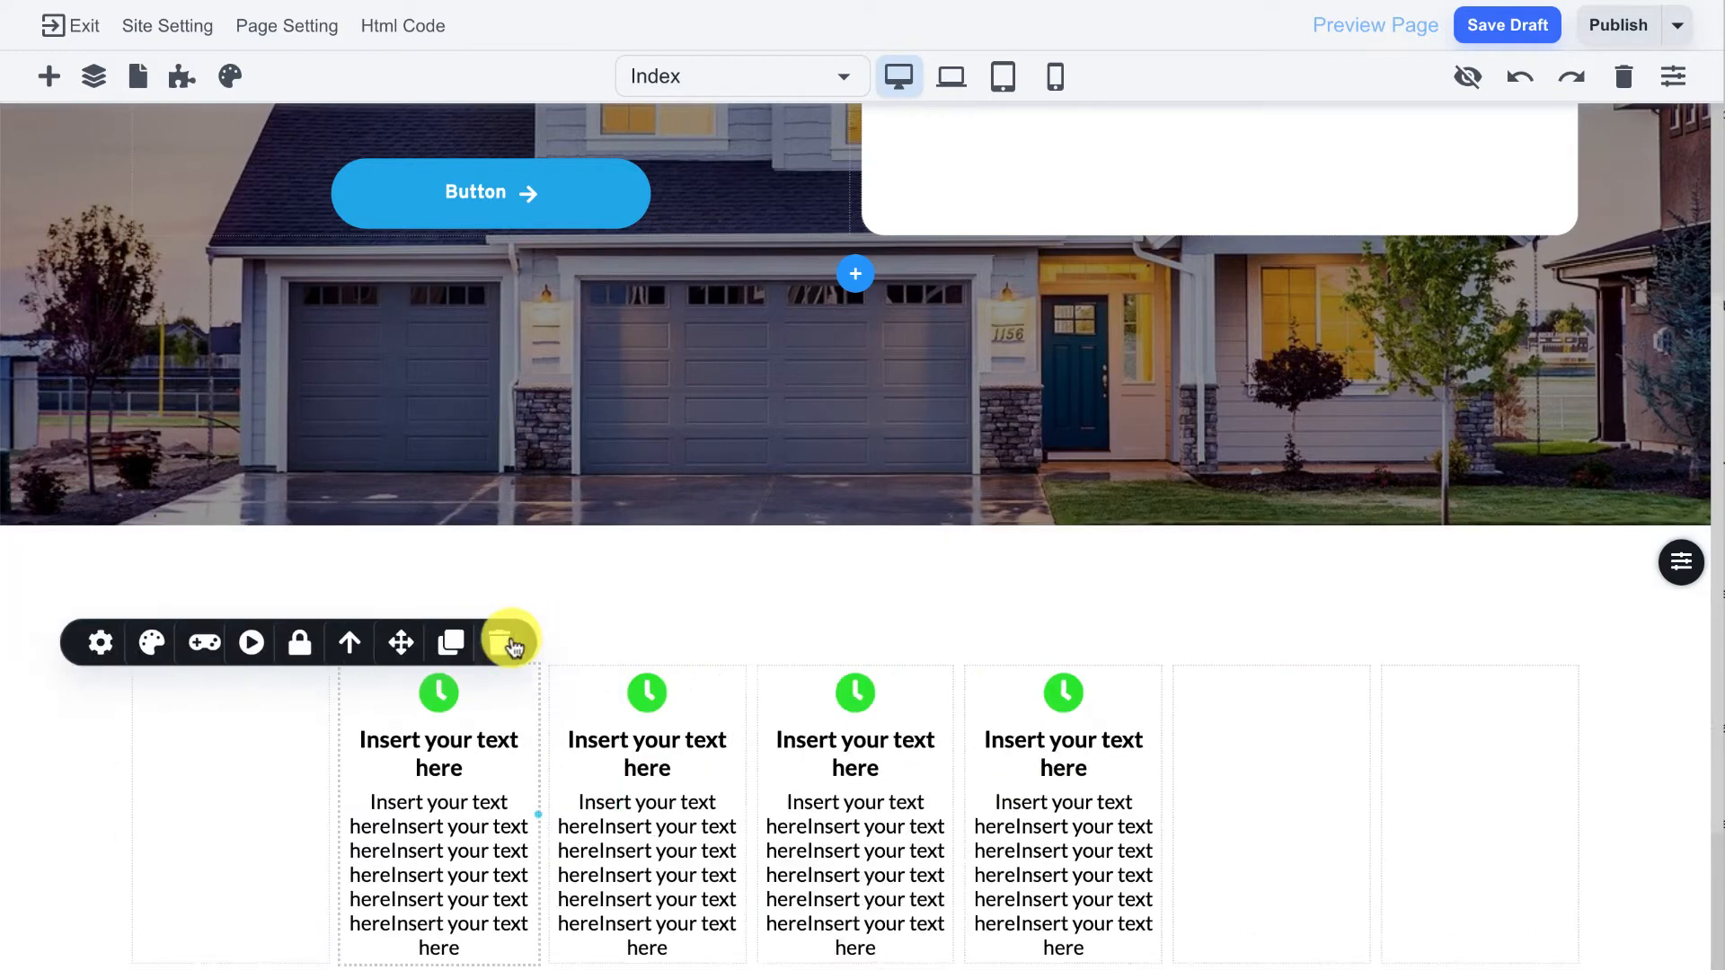
# Step: Delete the three empty columns from the grid, leaving only the four filled ones
pyautogui.click(1253, 738)
pyautogui.click(1331, 643)
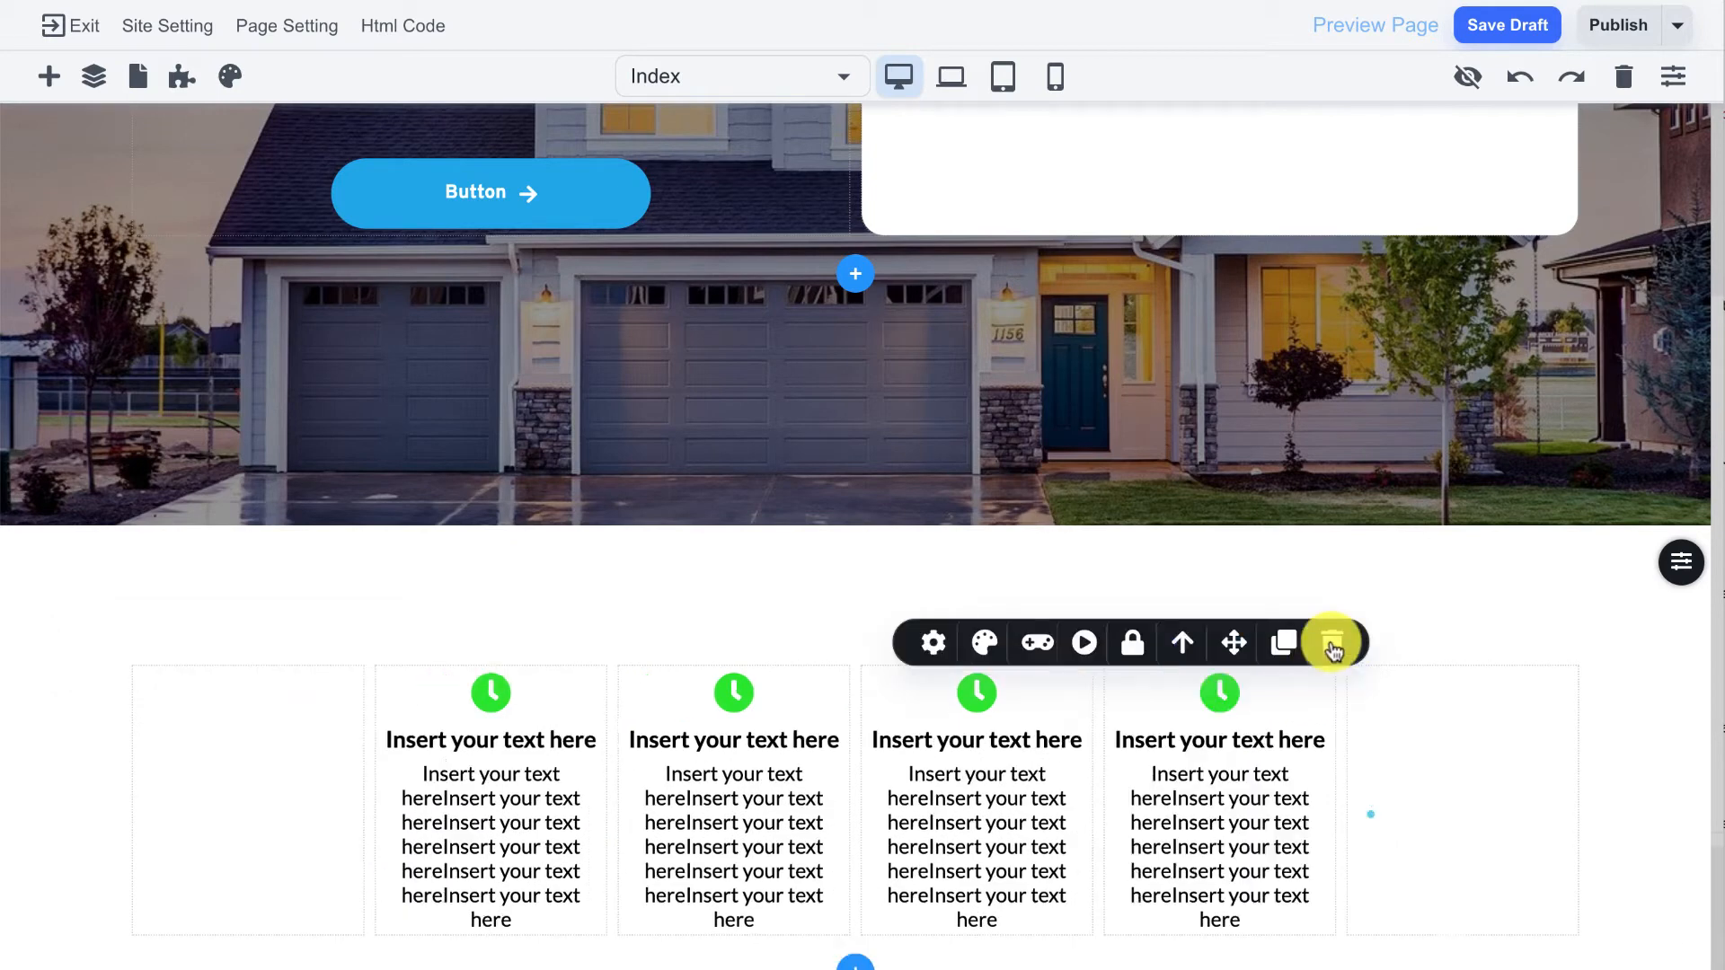
pyautogui.click(1458, 723)
pyautogui.click(1538, 644)
pyautogui.click(387, 746)
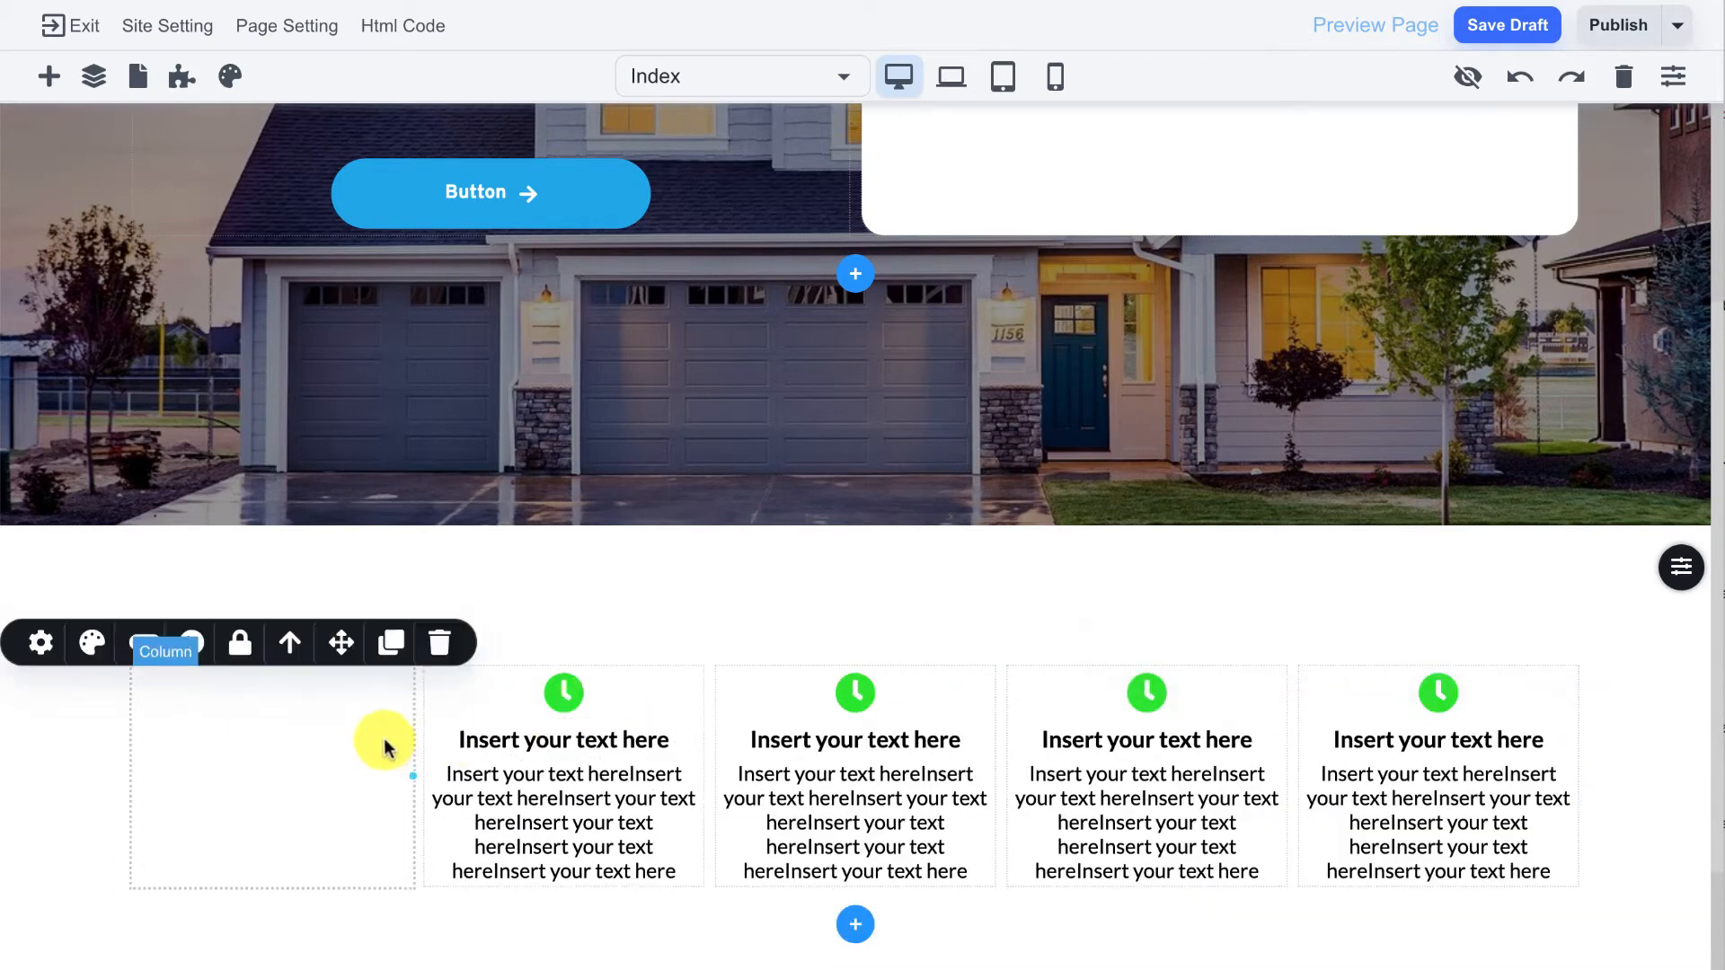
pyautogui.click(439, 643)
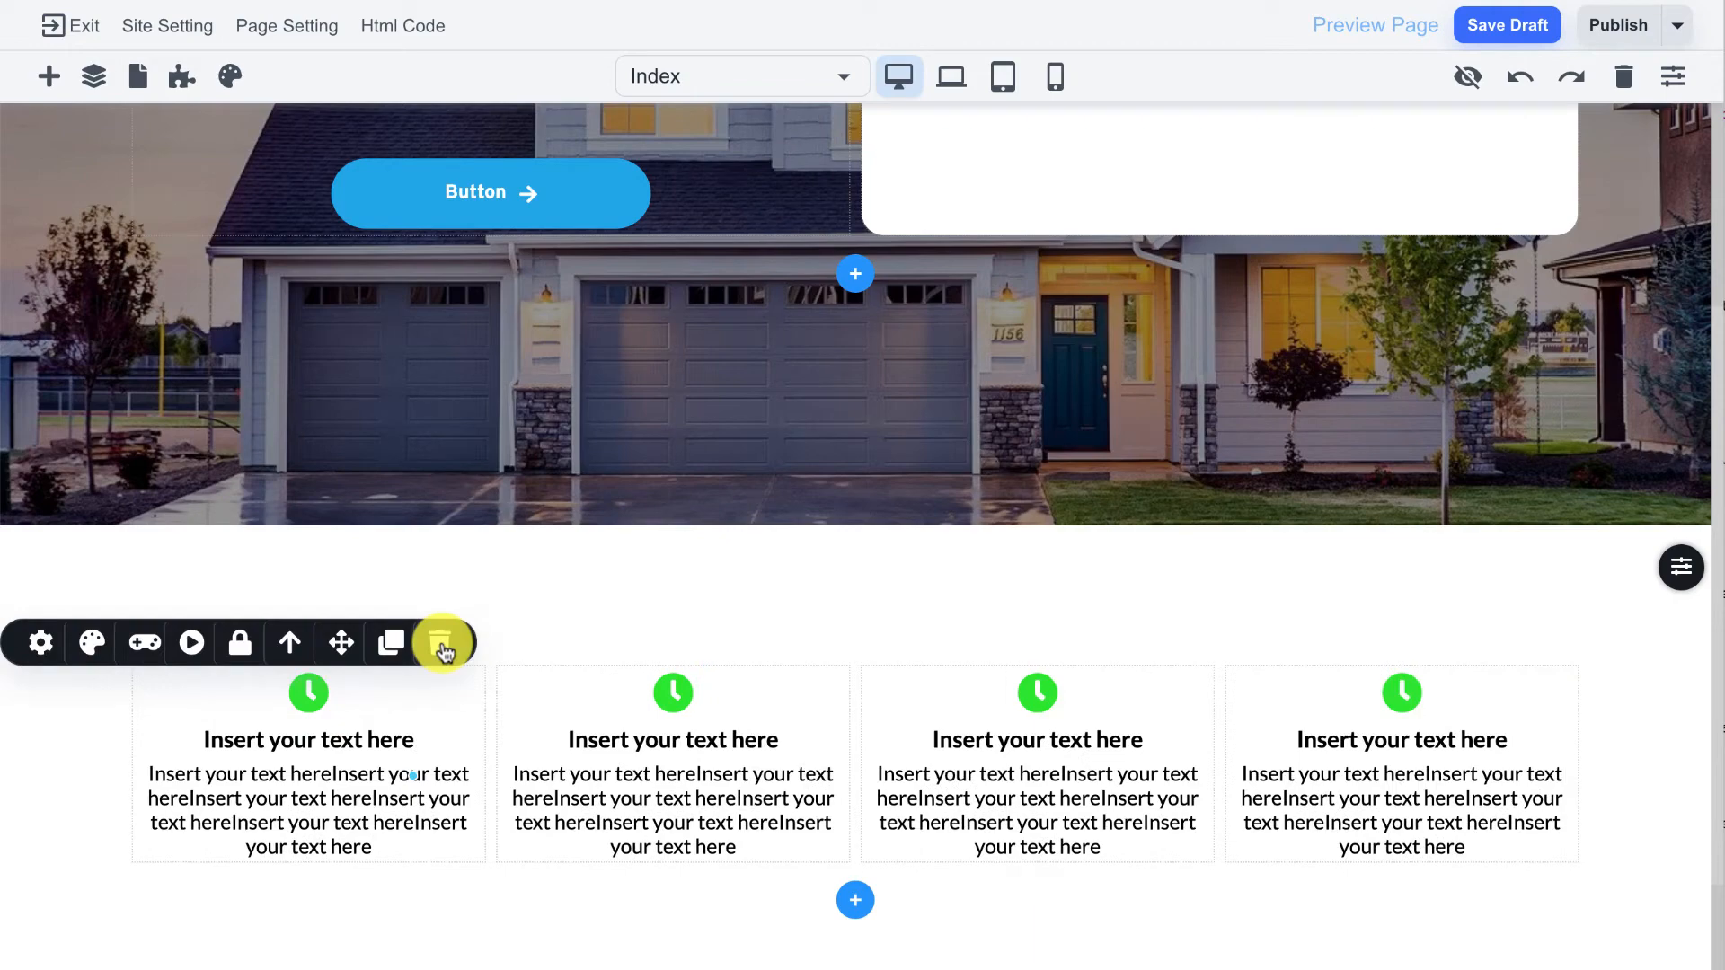
# Step: Replace the clock icons in the second, third and fourth columns with the hand, square check mark and cart-plus icons
pyautogui.doubleClick(670, 697)
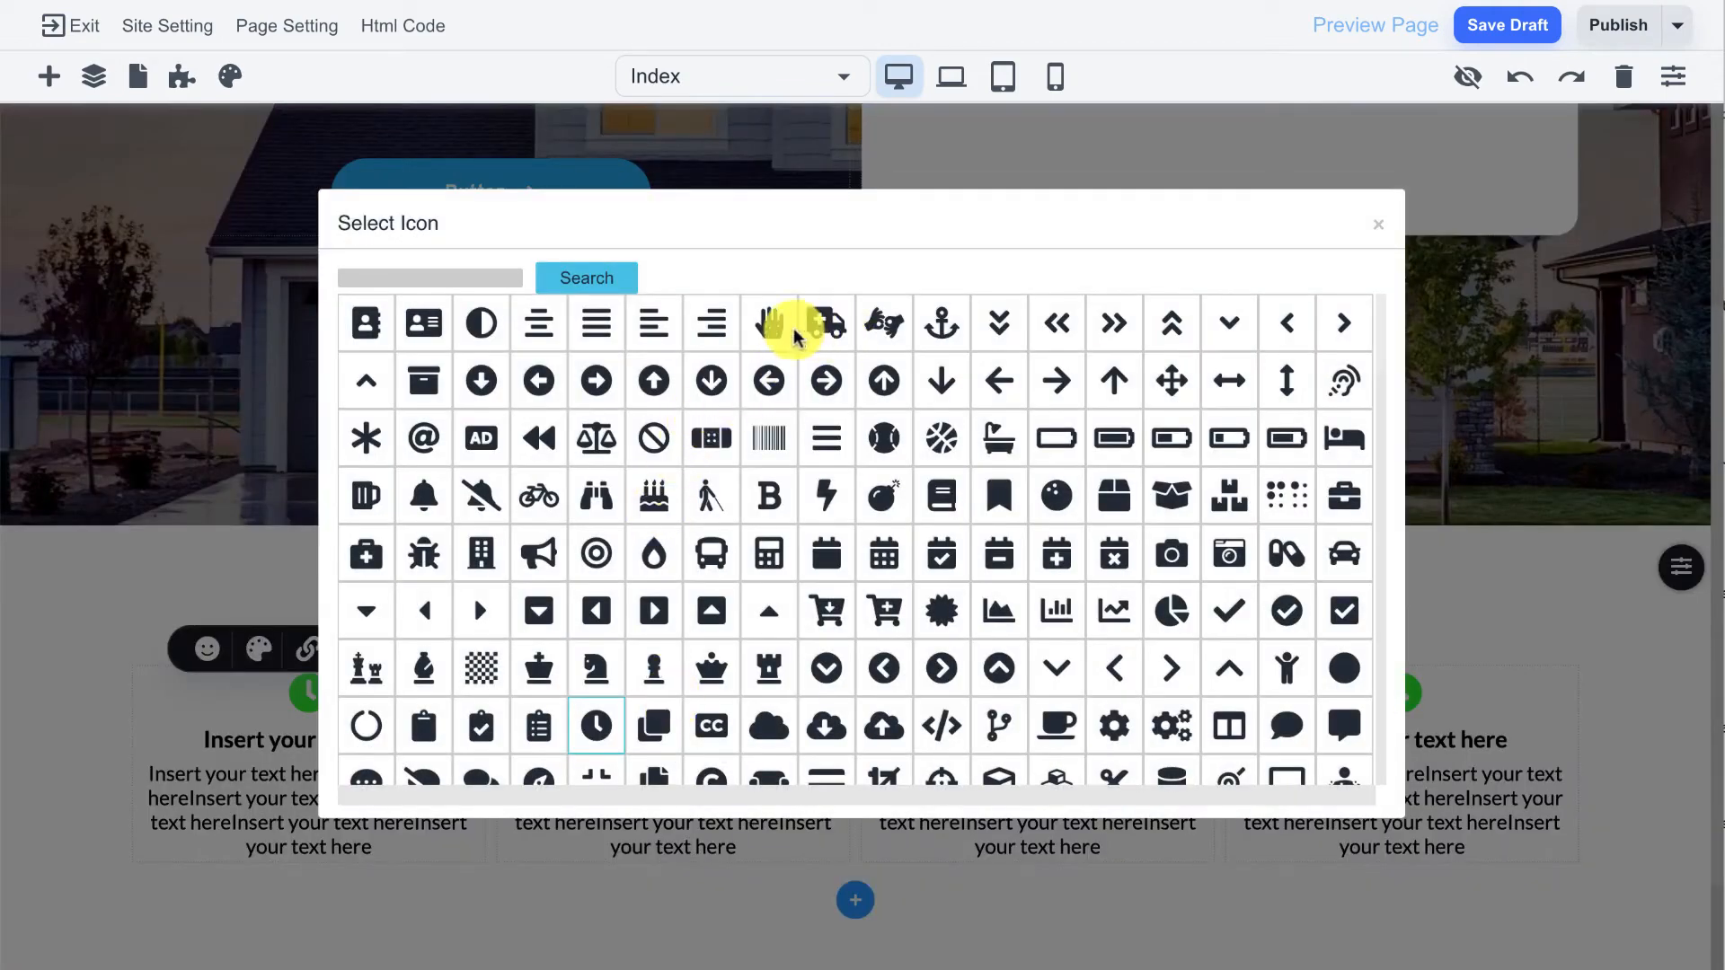
pyautogui.click(782, 329)
pyautogui.doubleClick(1031, 692)
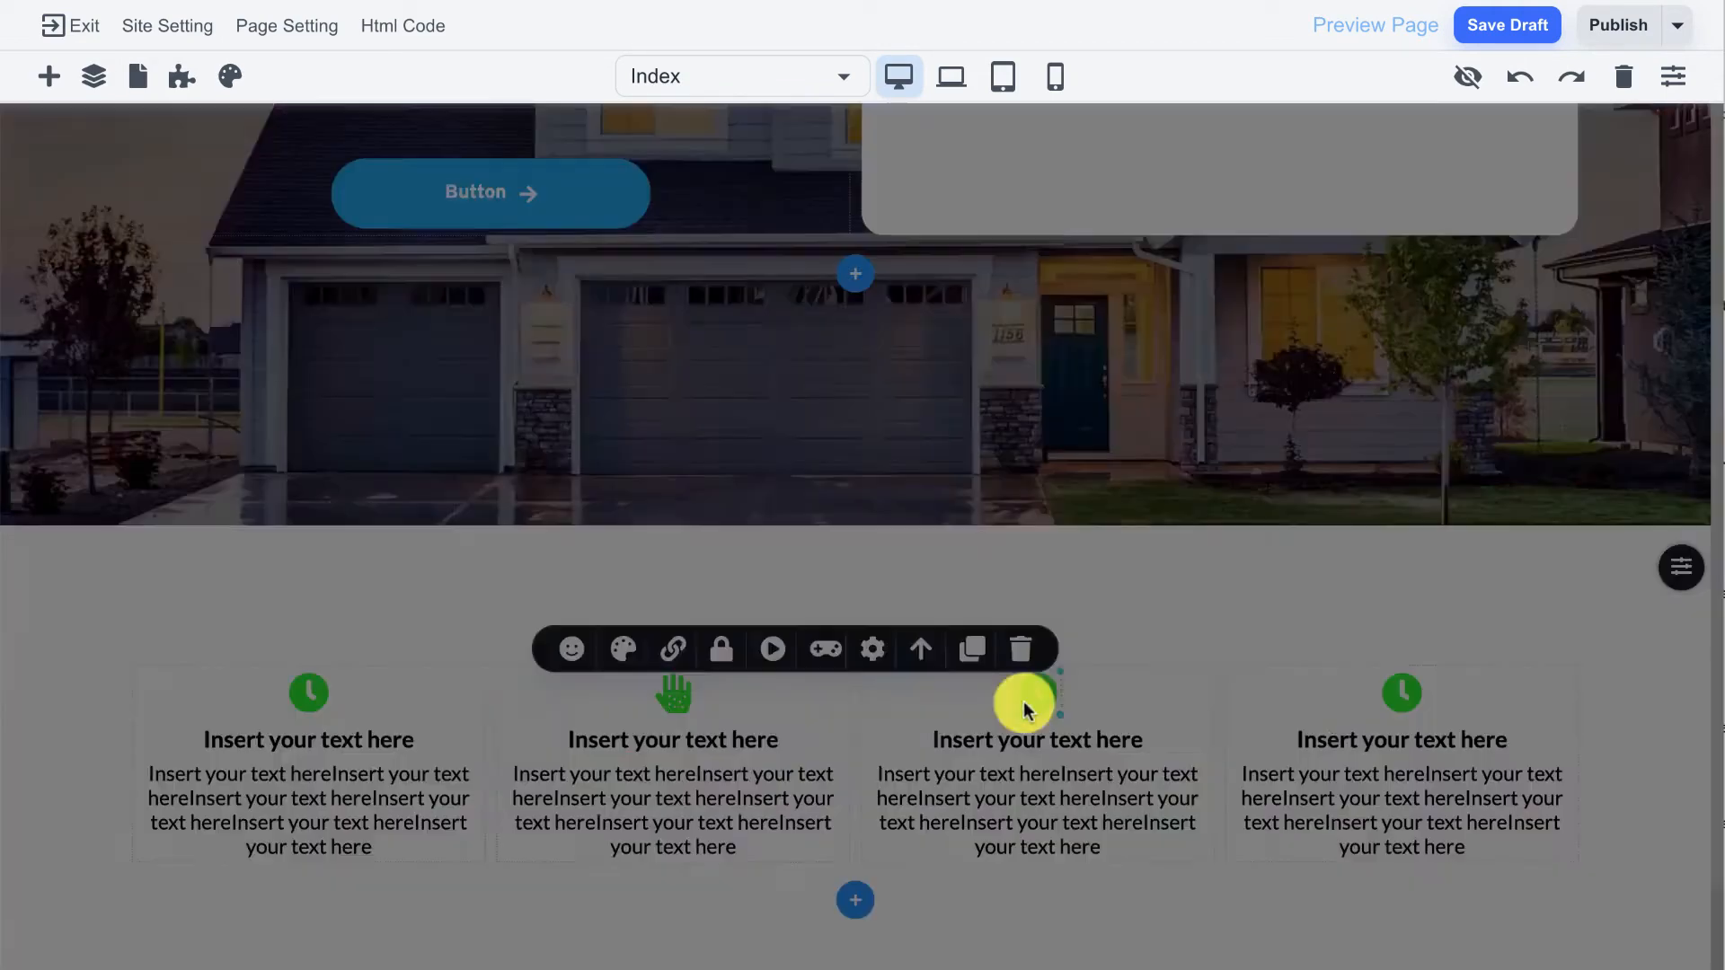
pyautogui.click(1339, 613)
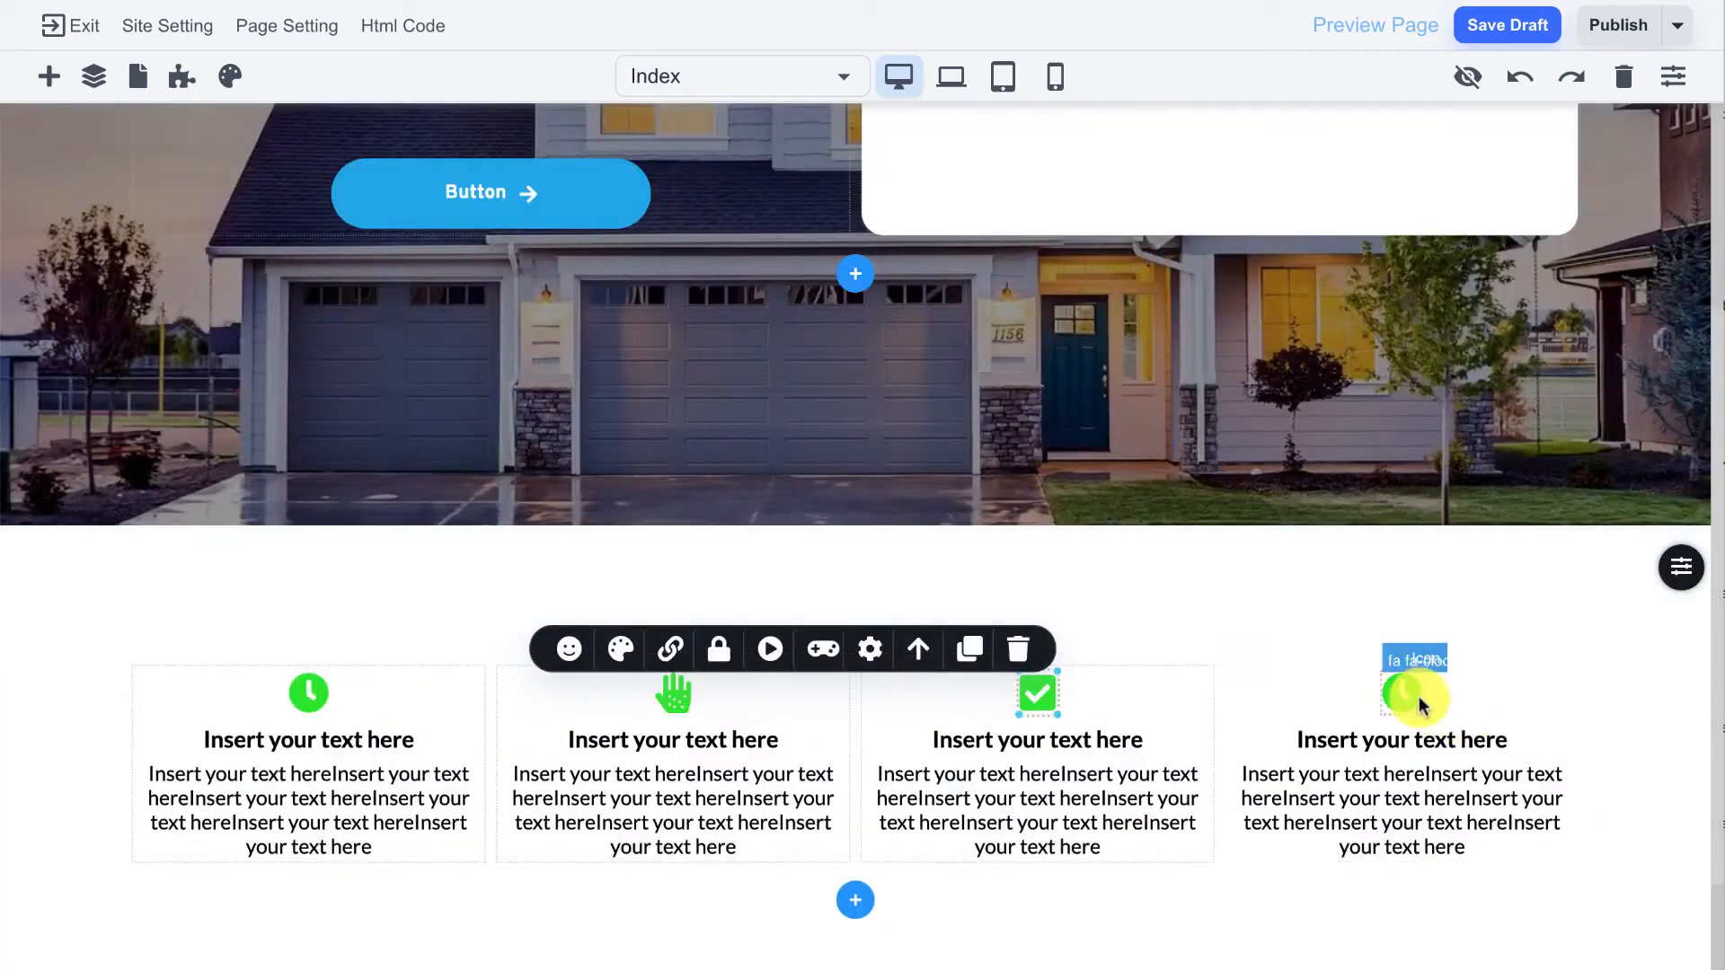
pyautogui.doubleClick(1404, 693)
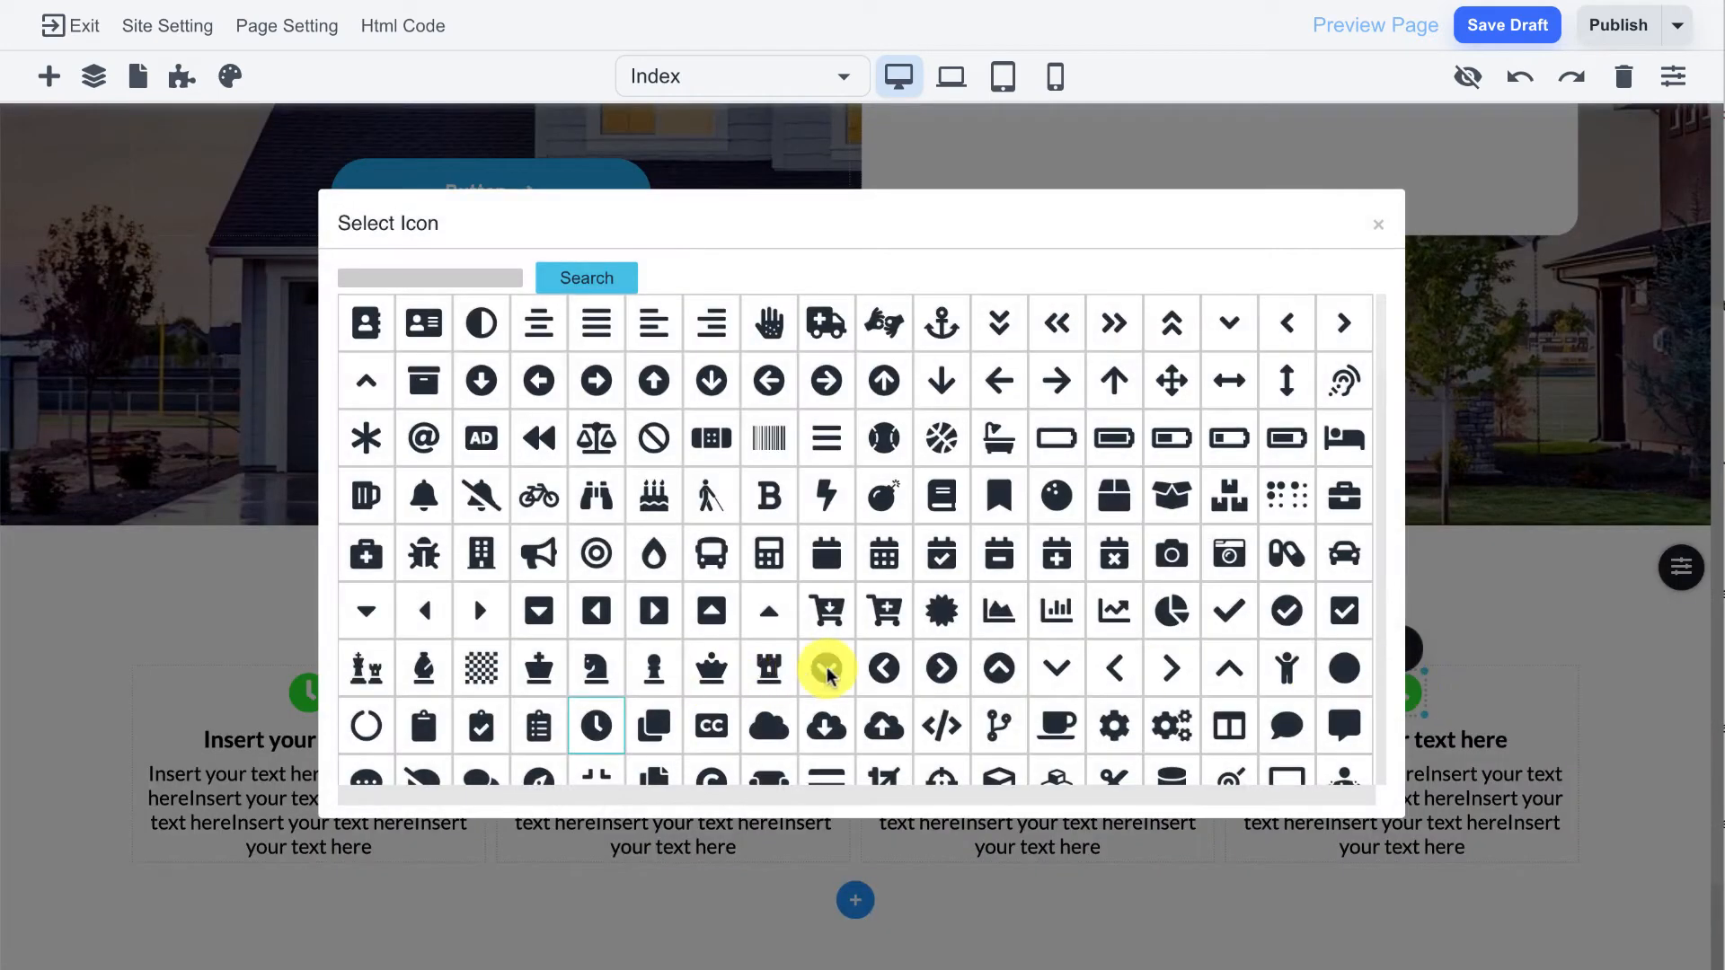
pyautogui.click(876, 613)
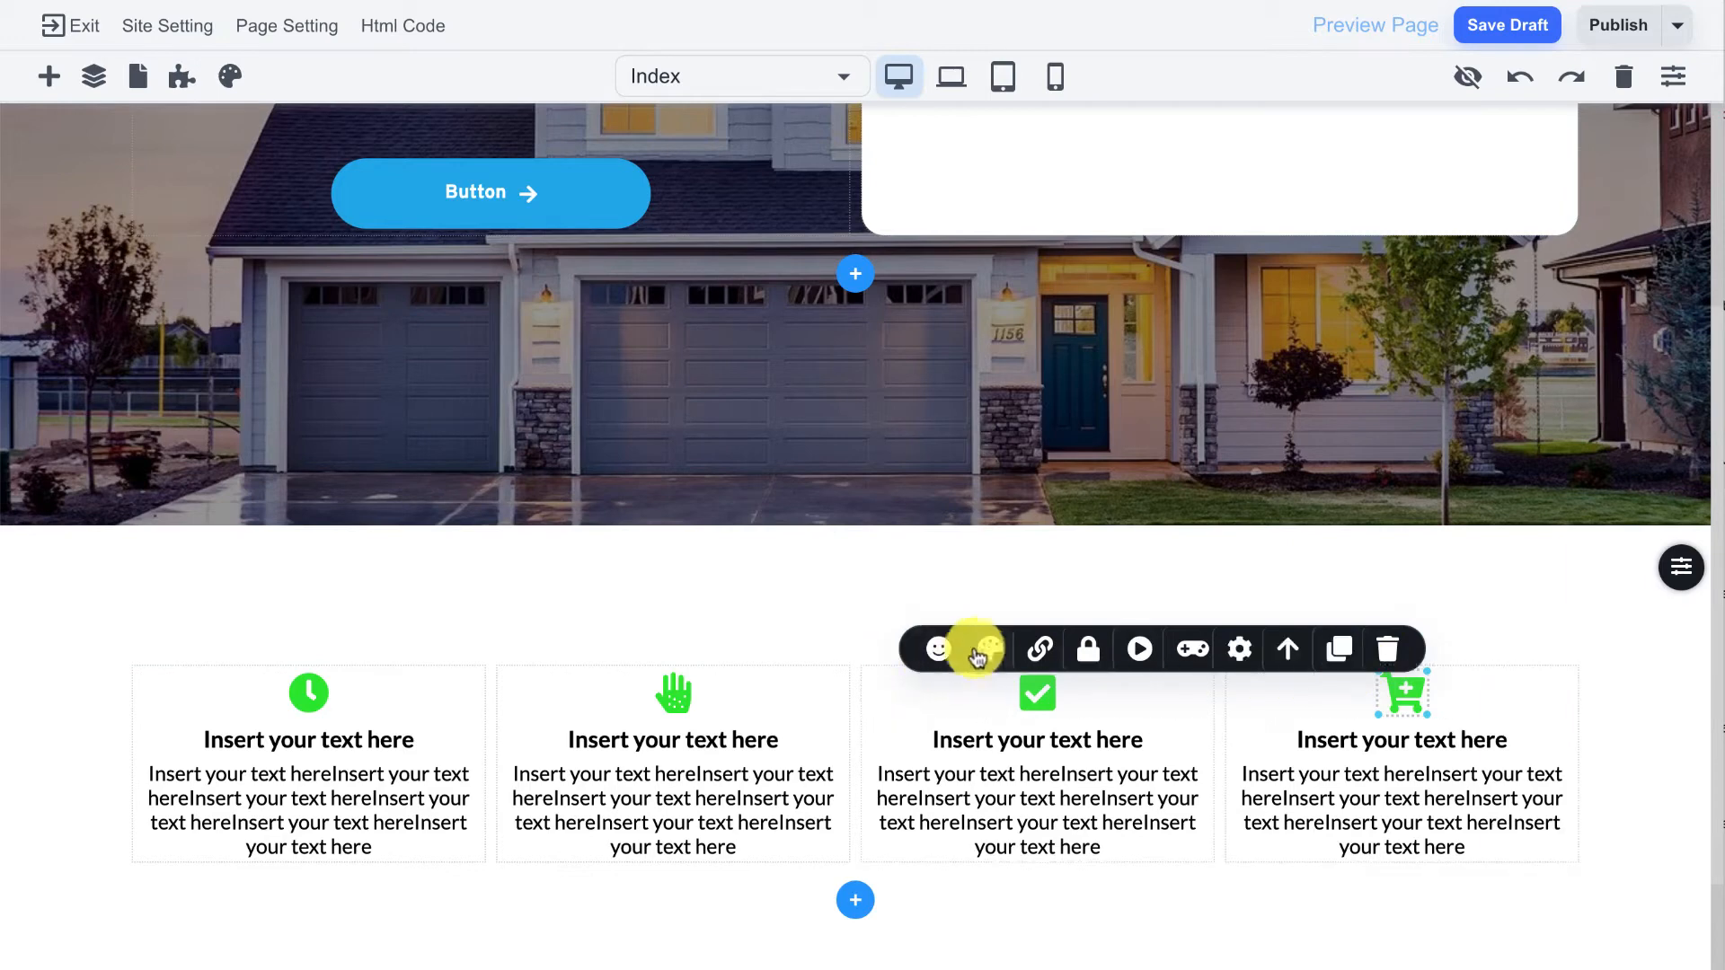
# Step: Recolor the cart icon in the fourth column blue and close the color settings
pyautogui.click(981, 653)
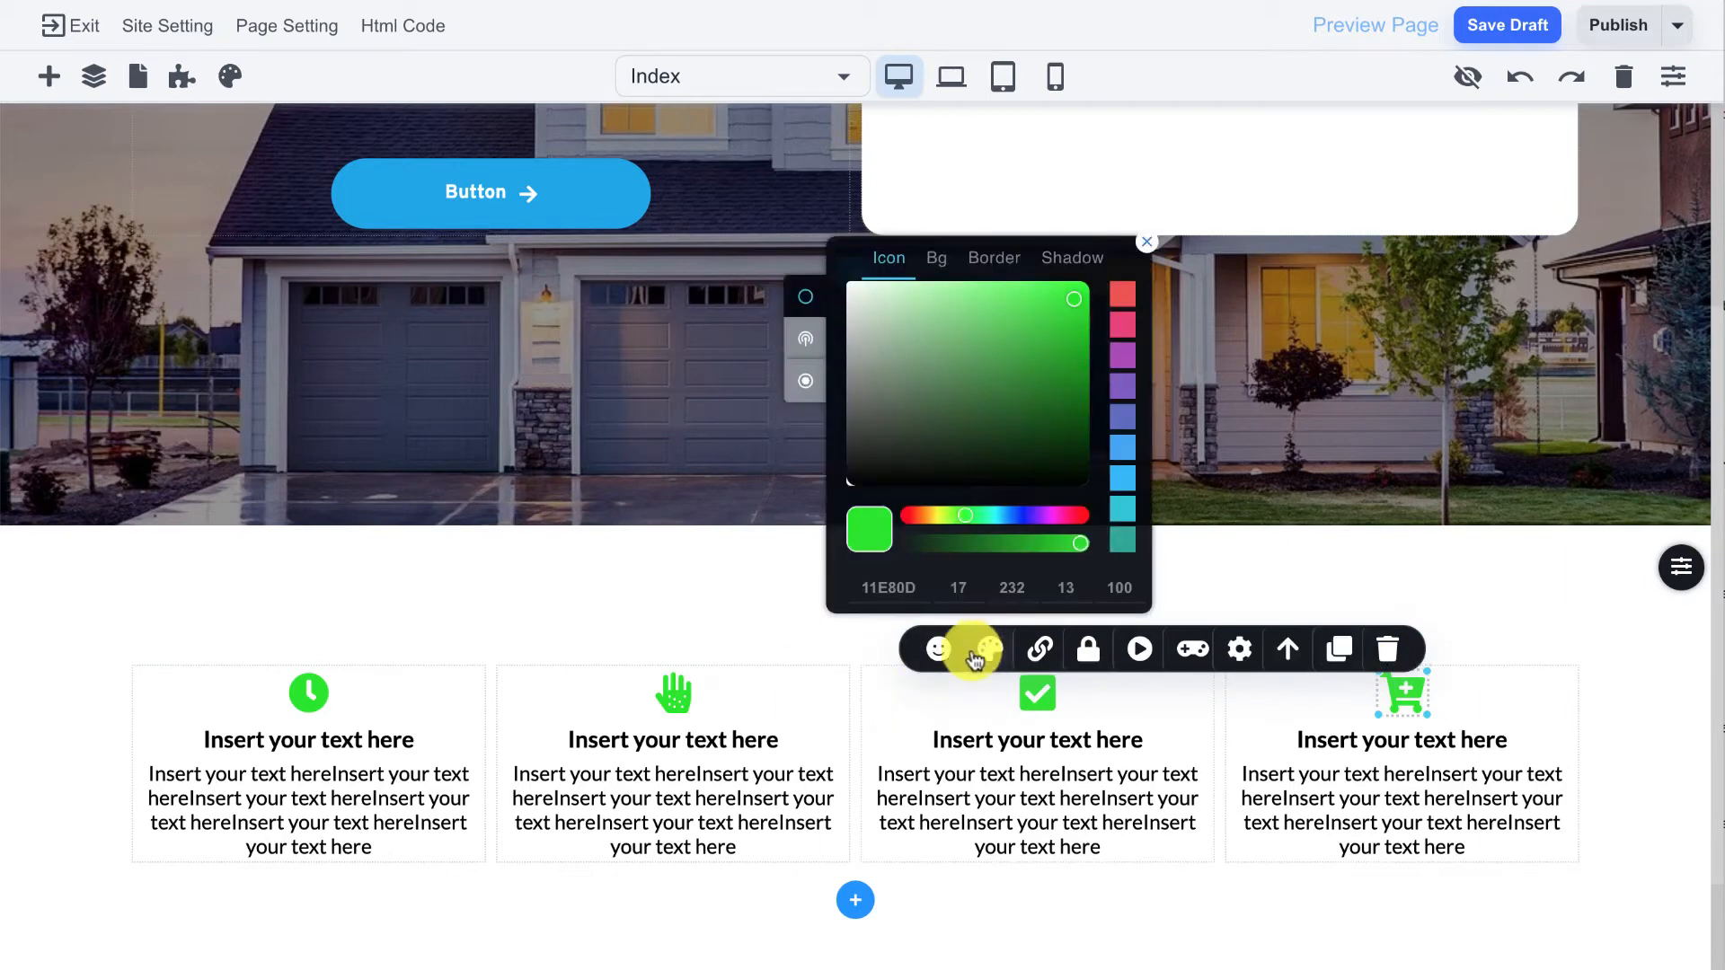
pyautogui.click(997, 521)
pyautogui.click(1302, 778)
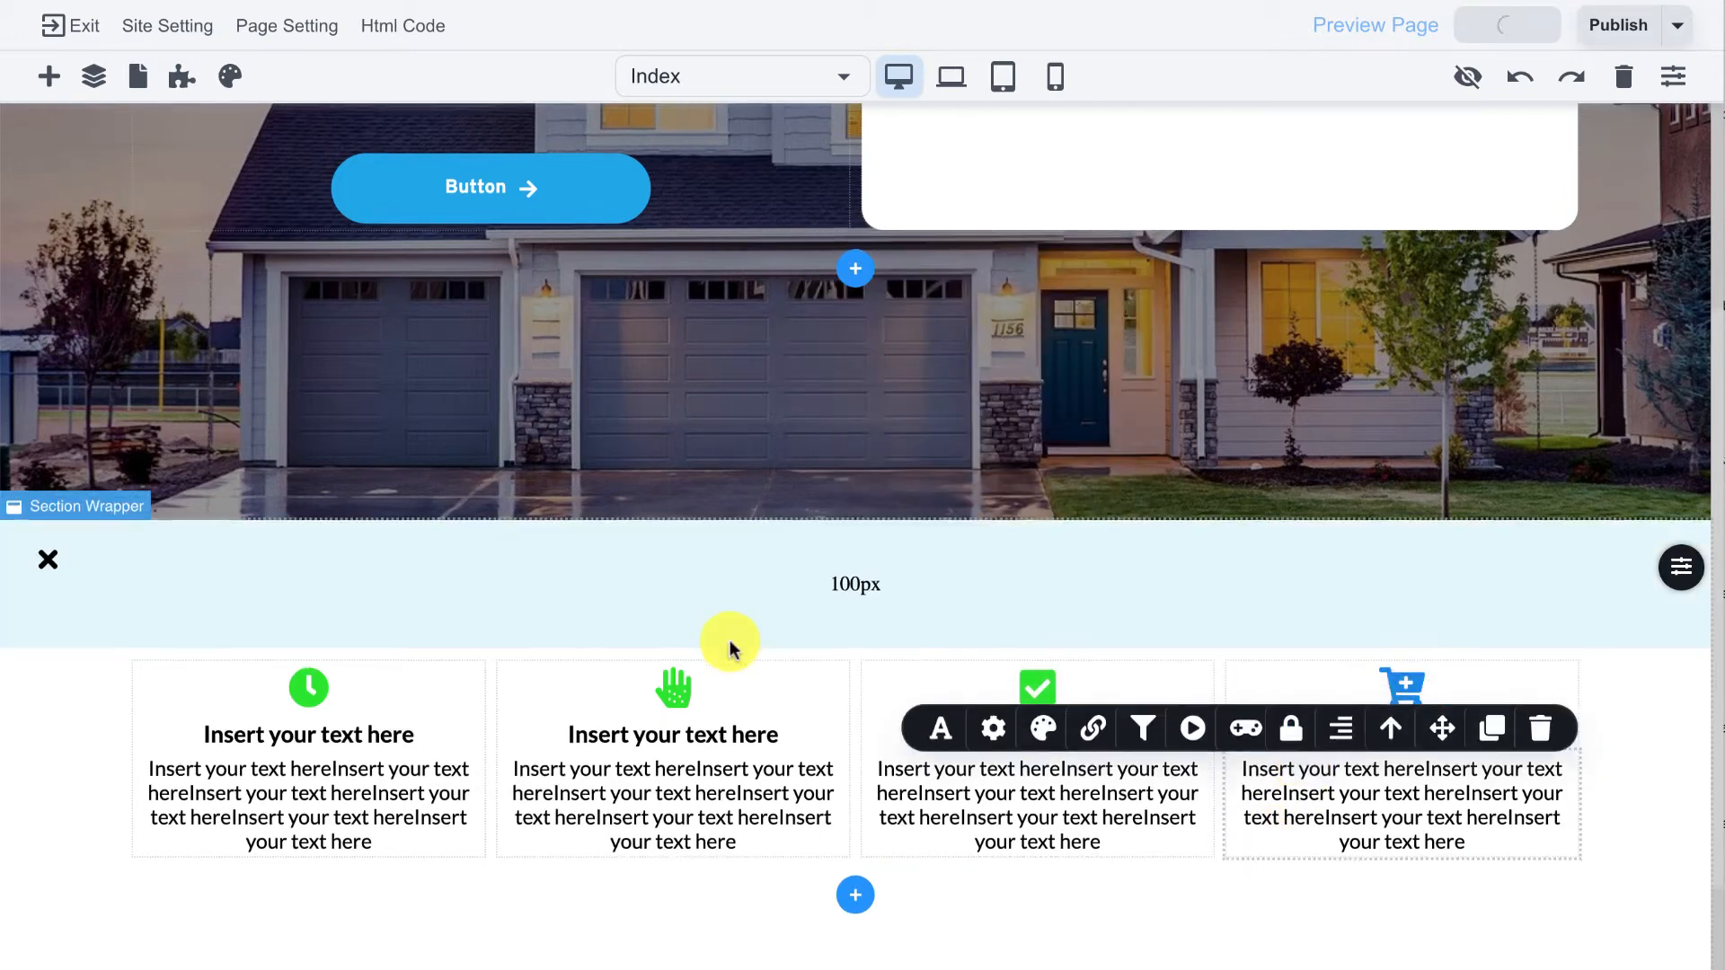
# Step: Add a new empty section below the four-column icon section
pyautogui.scroll(-2, 729, 645)
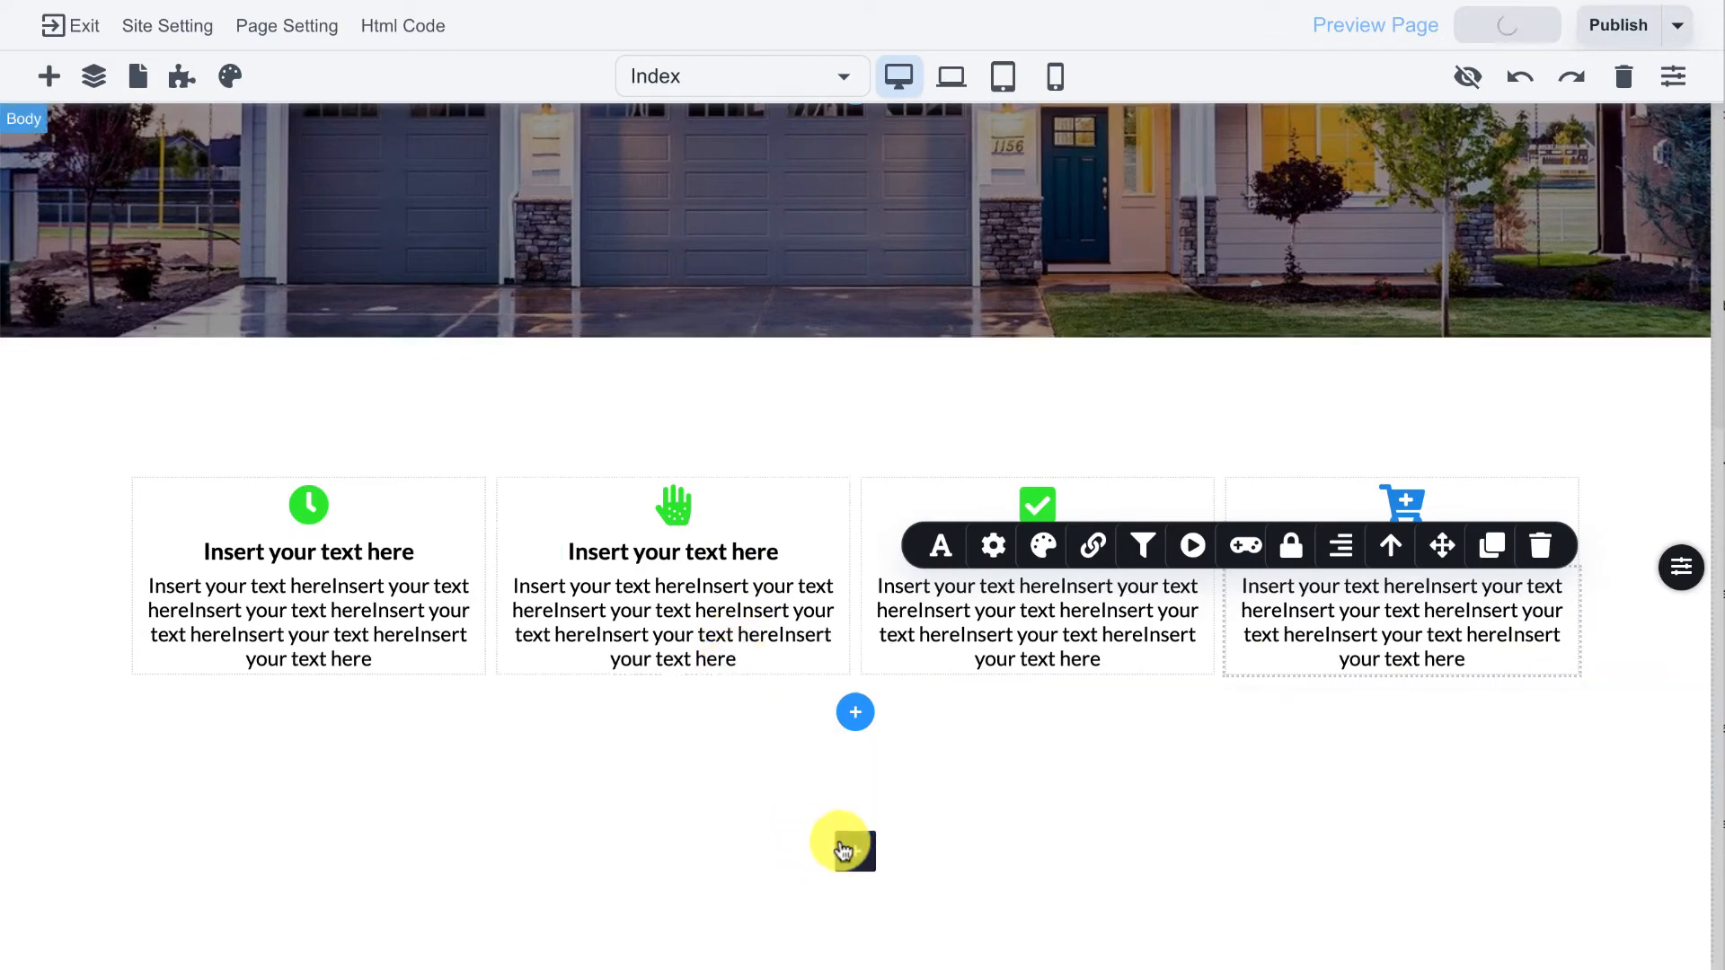
pyautogui.click(843, 849)
pyautogui.click(801, 528)
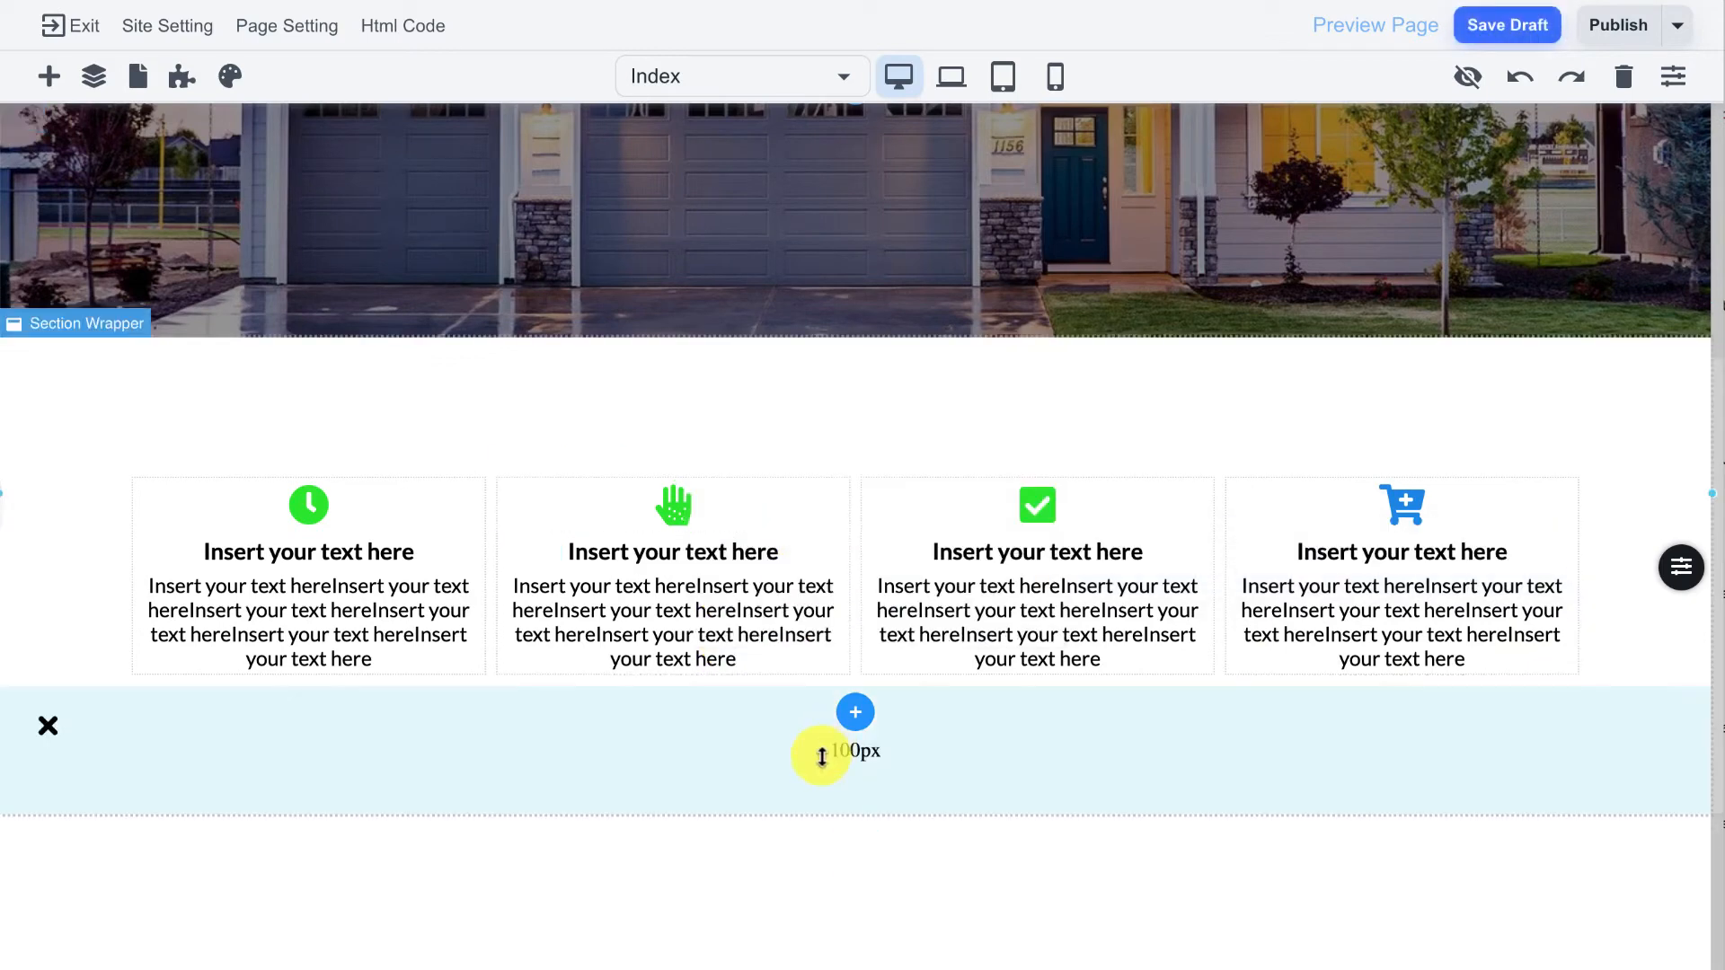
pyautogui.scroll(-3, 821, 758)
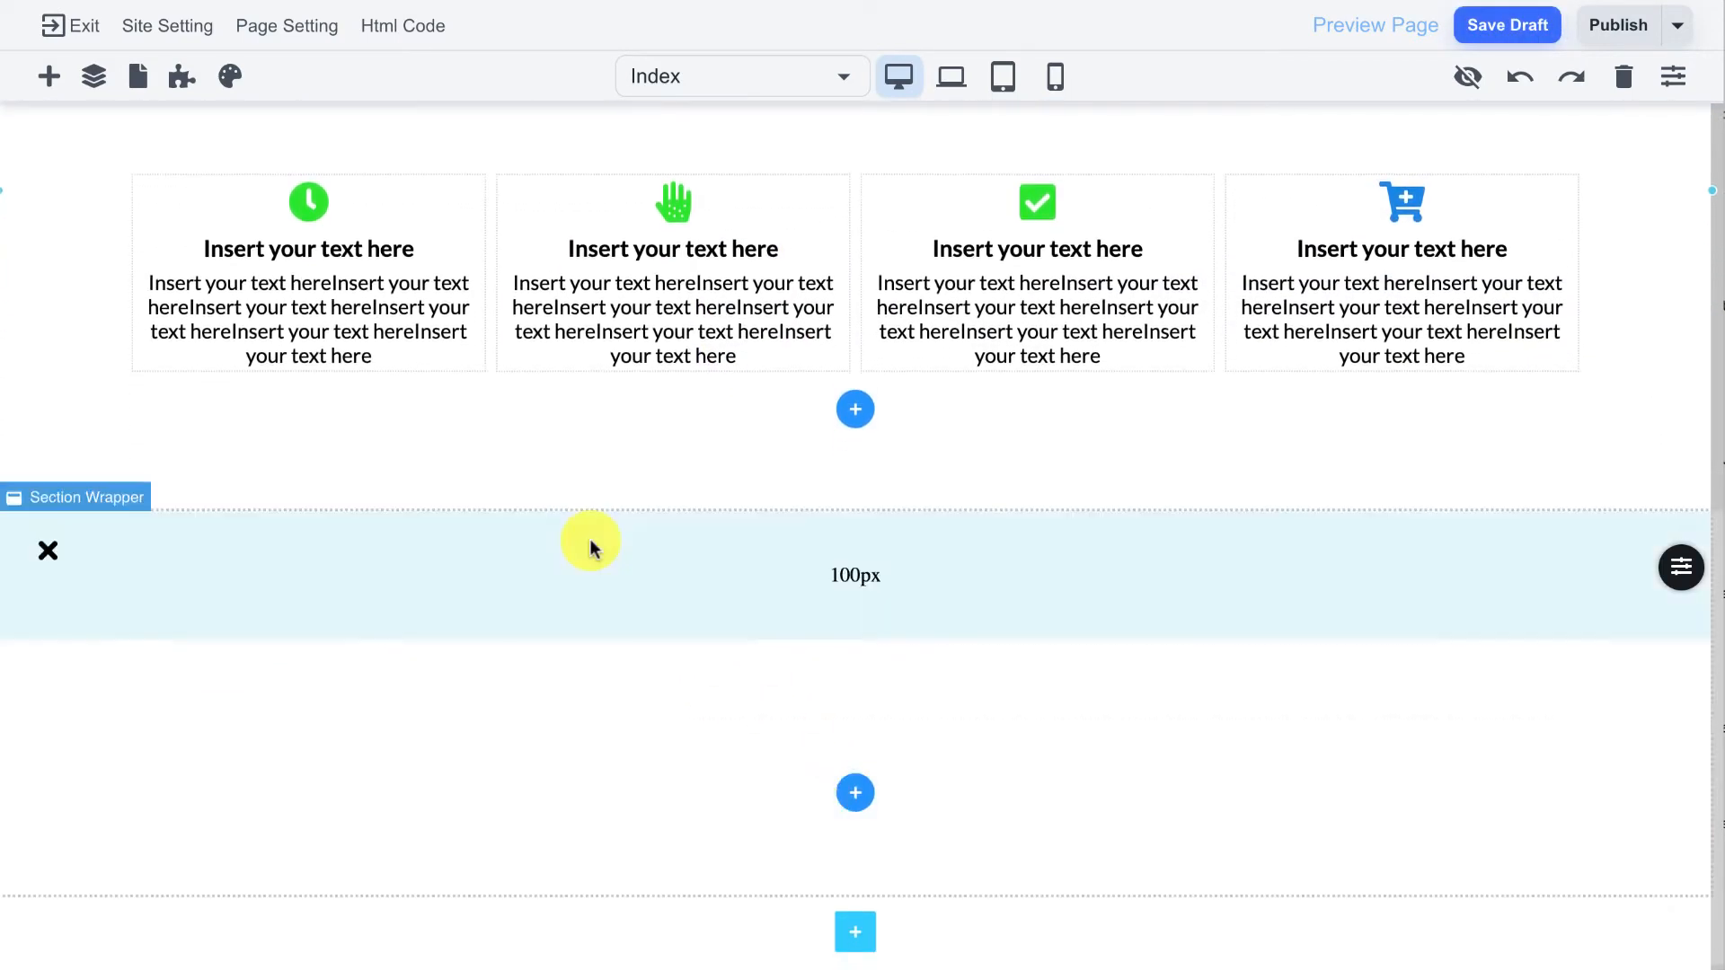
# Step: Place a grid in the new section with the 2 x 1 layout
pyautogui.click(49, 79)
pyautogui.scroll(-6, 153, 593)
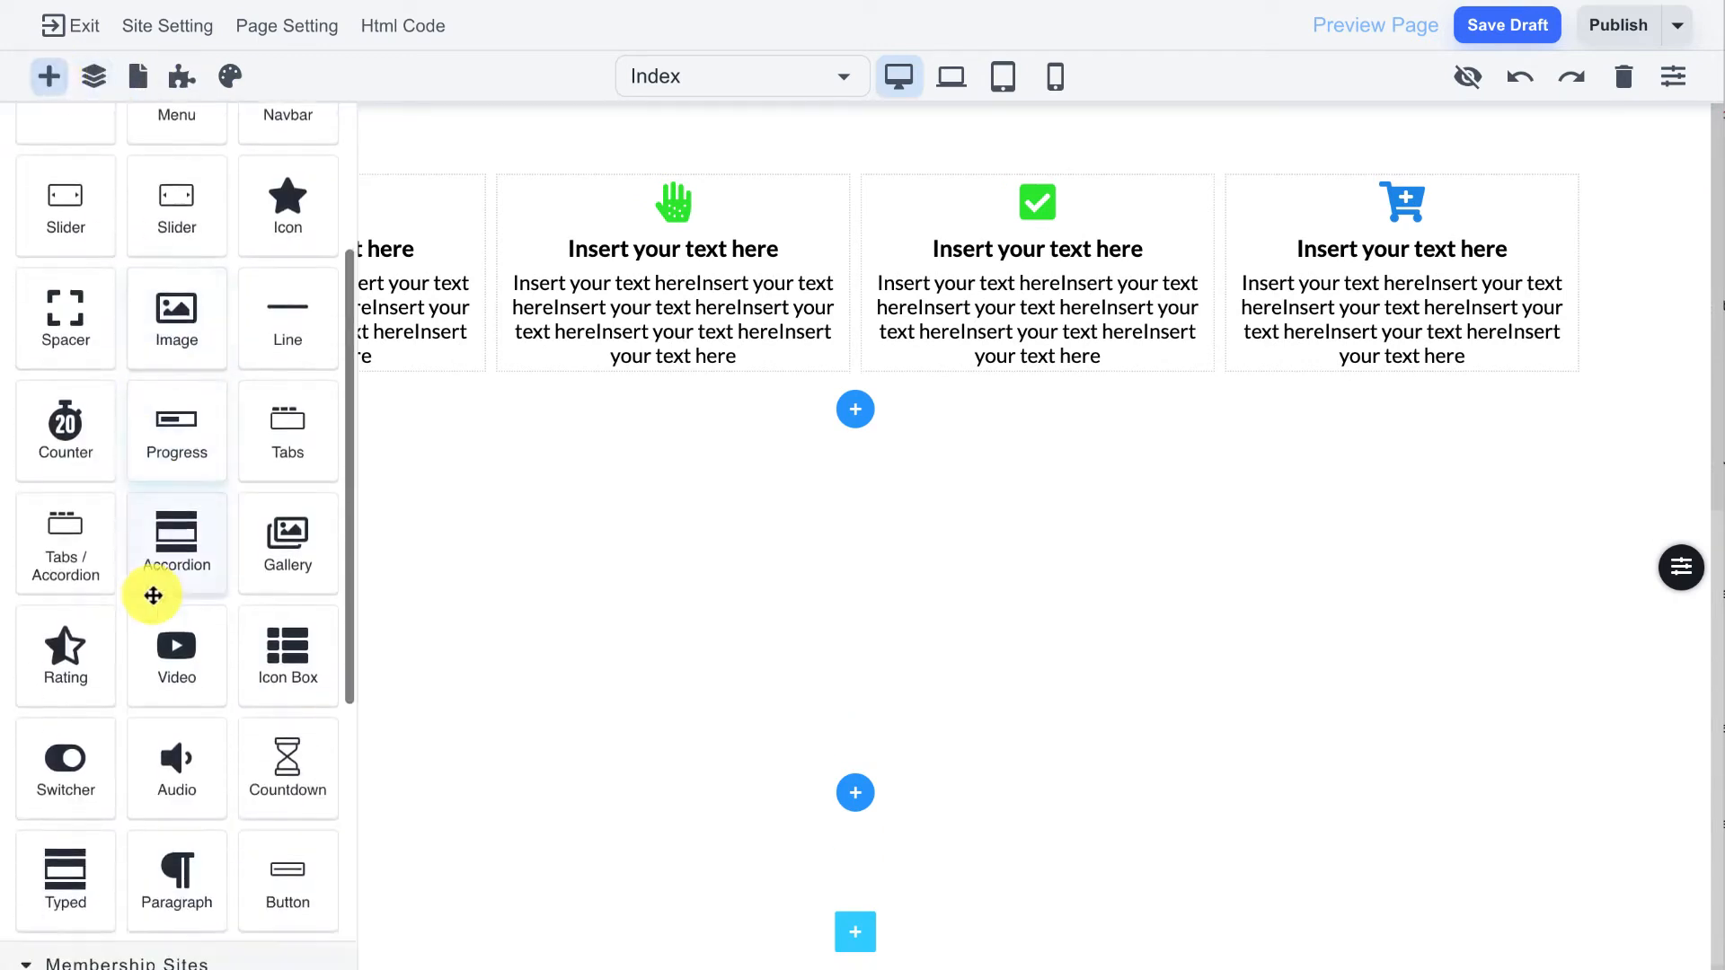
pyautogui.moveTo(166, 872); pyautogui.dragTo(765, 655)
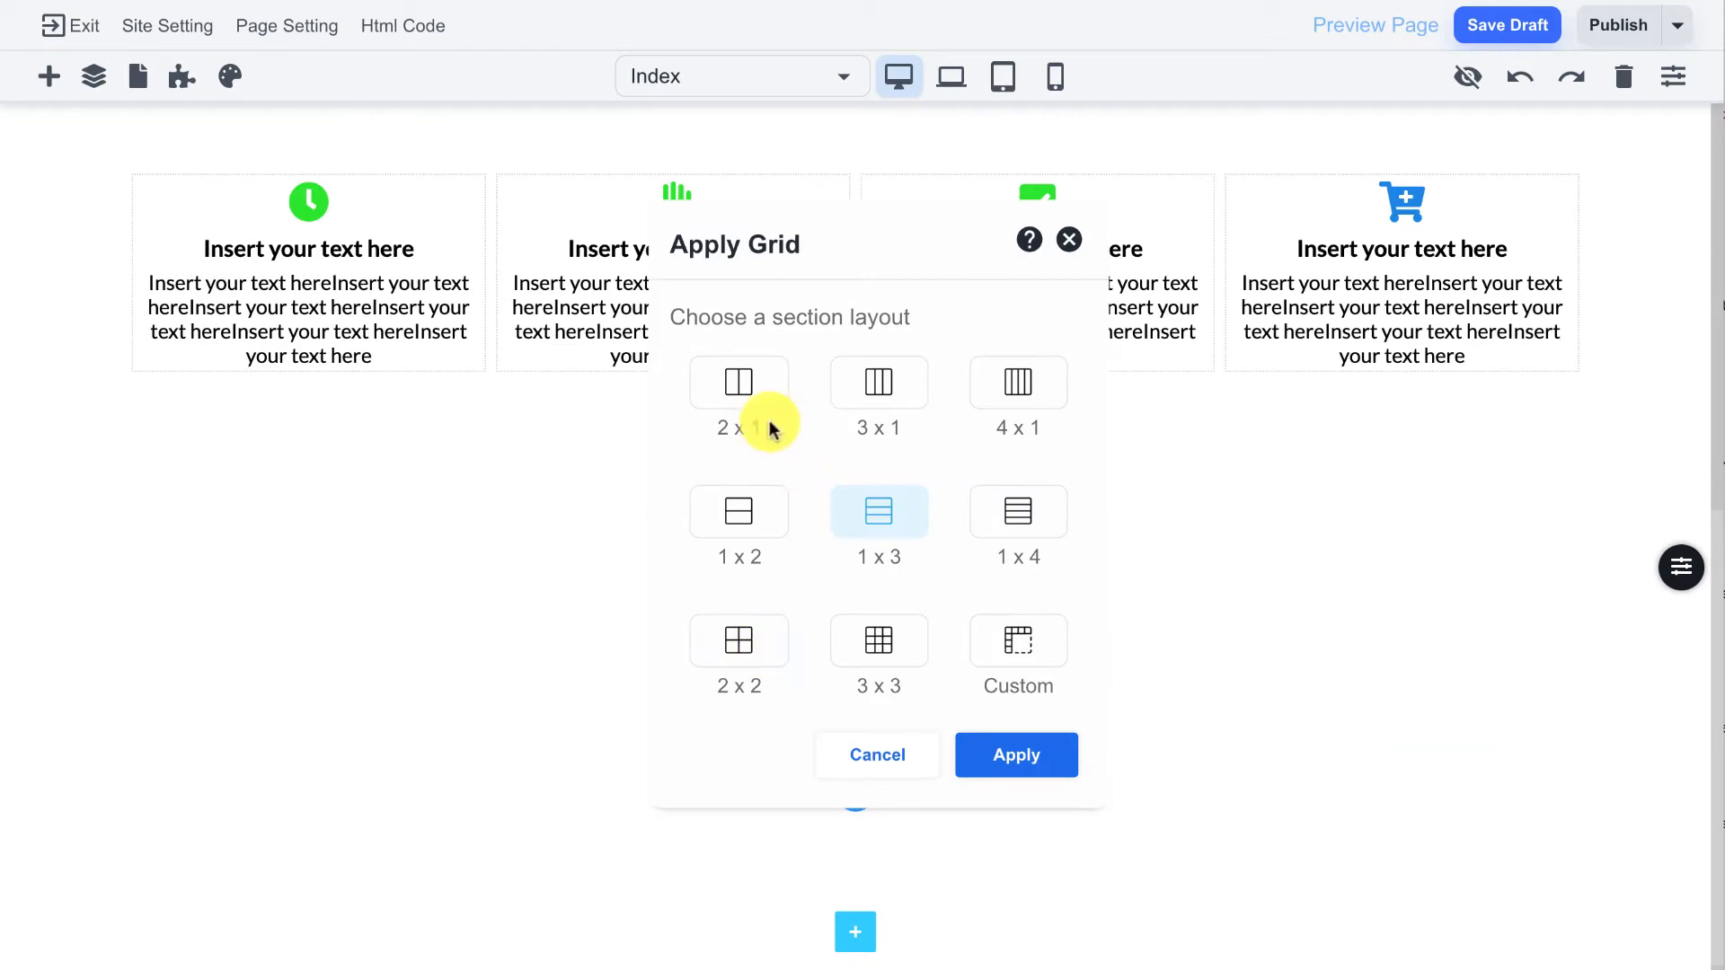
pyautogui.click(993, 759)
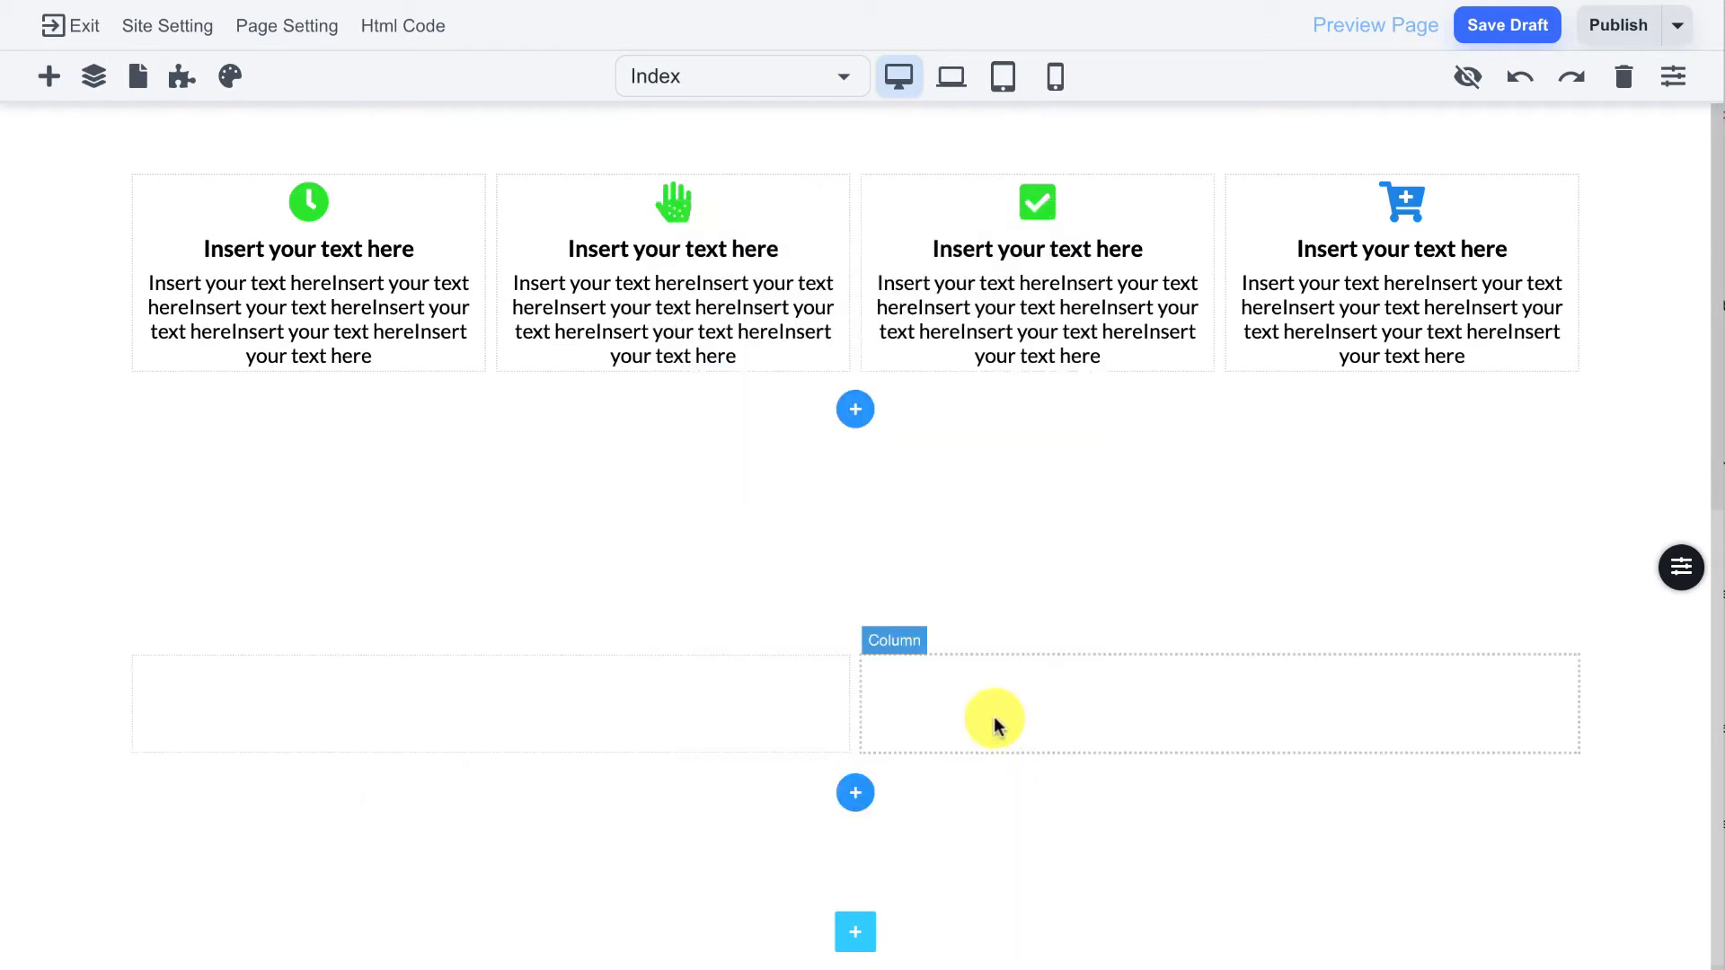
# Step: Add an image element to the right column of the new two-column grid
pyautogui.click(50, 77)
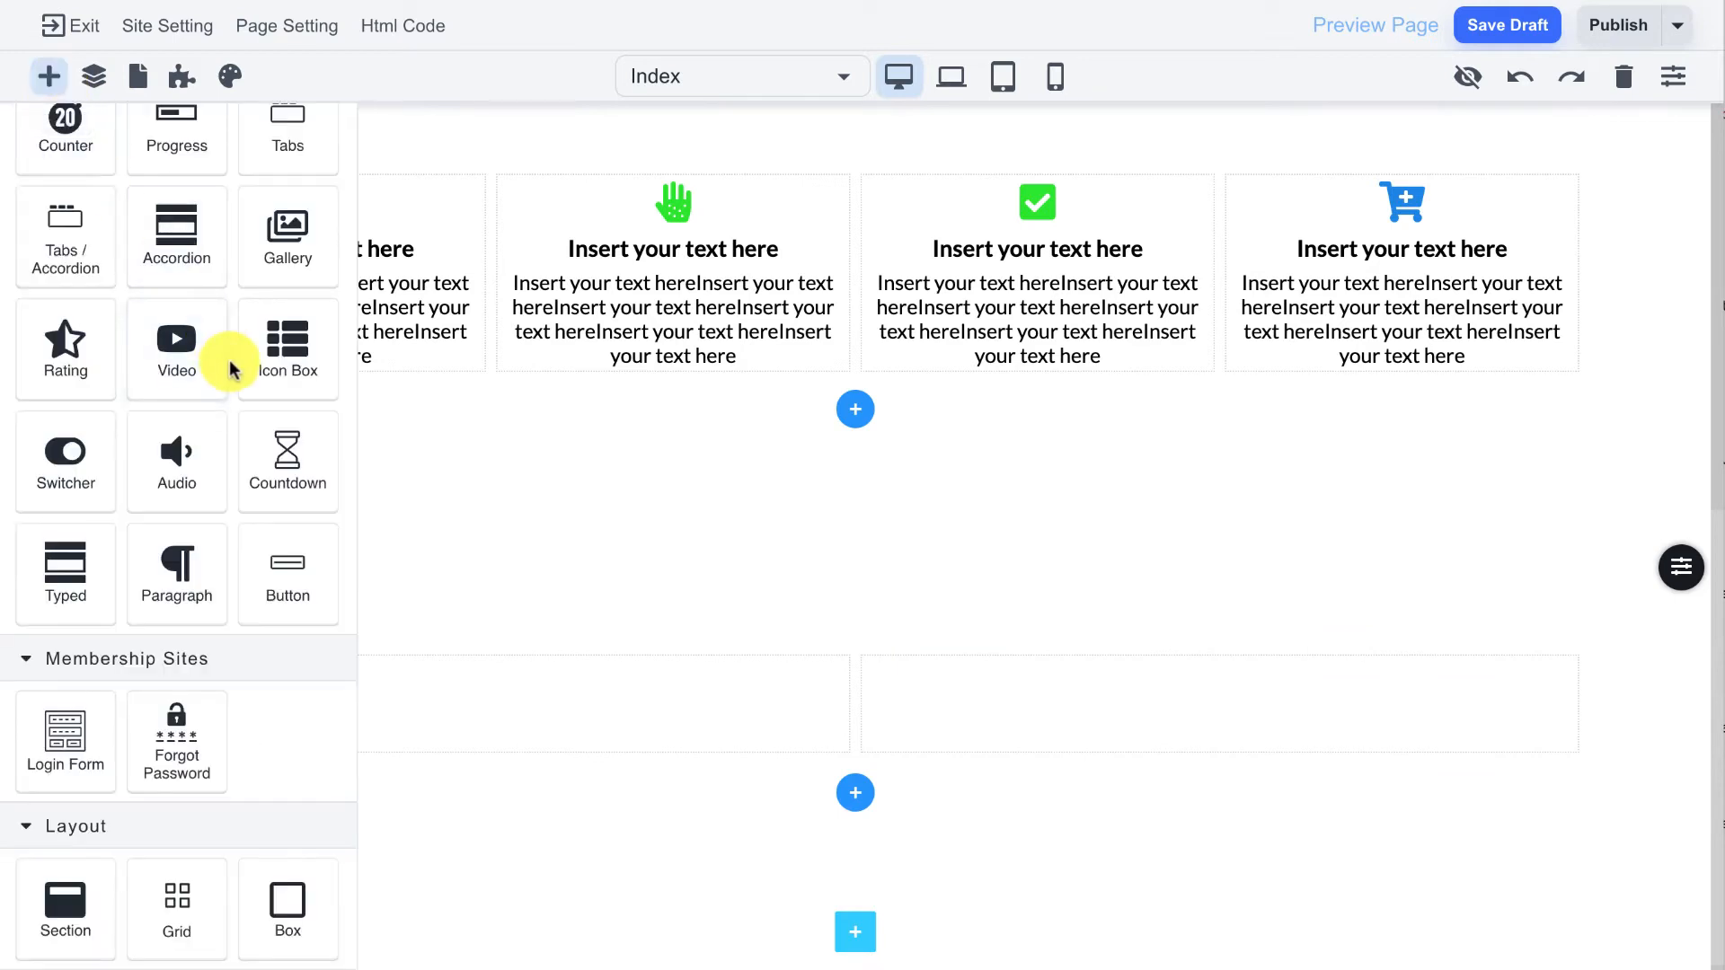
pyautogui.scroll(5, 223, 353)
pyautogui.moveTo(170, 450); pyautogui.dragTo(1104, 732)
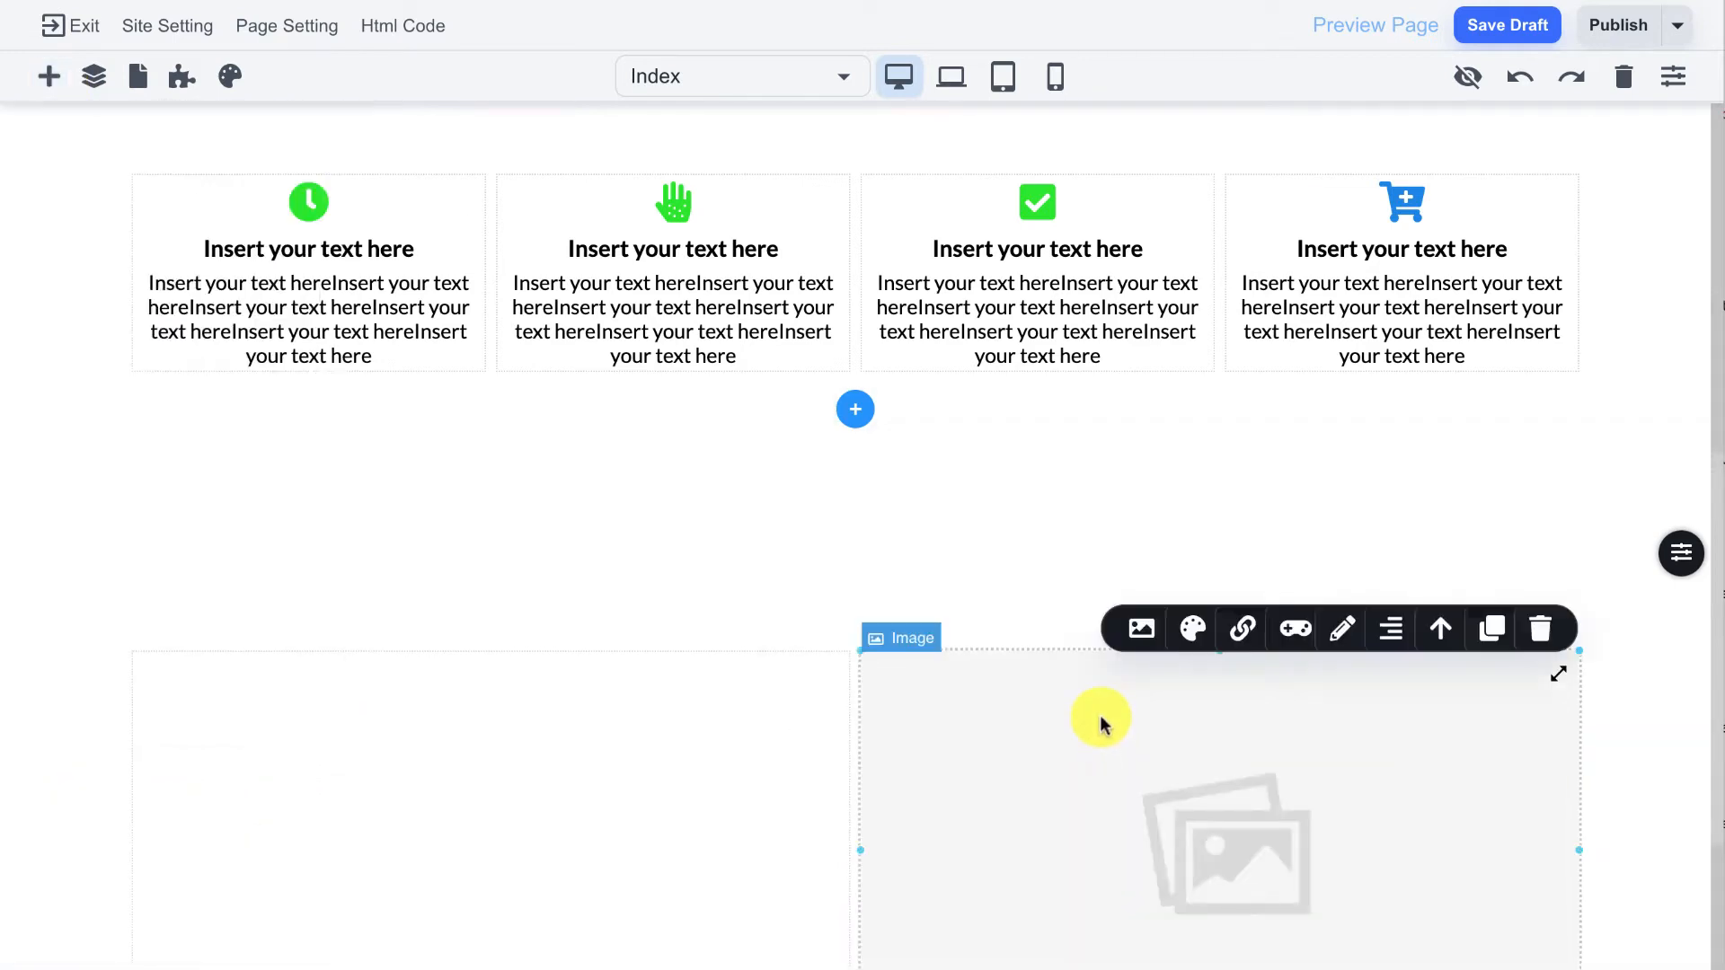
# Step: Search the royalty-free images for "happy couple" and fill the image placeholder with the photo of the couple cooking in a kitchen
pyautogui.doubleClick(1096, 716)
pyautogui.click(485, 302)
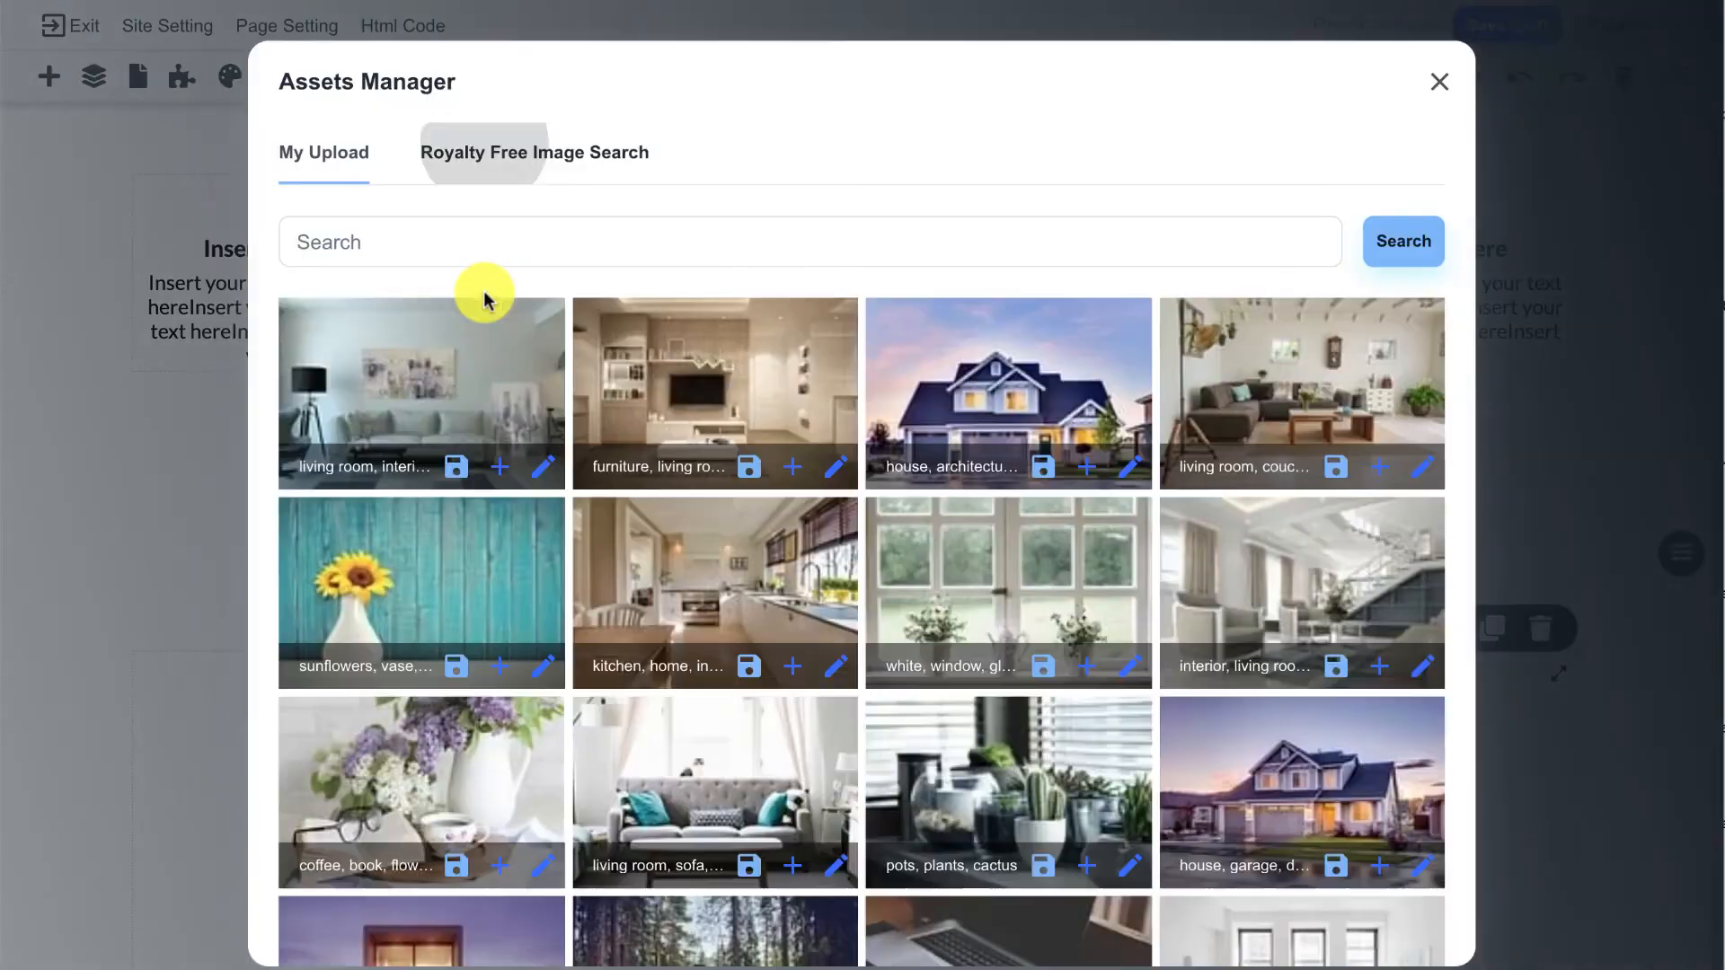
pyautogui.click(410, 241)
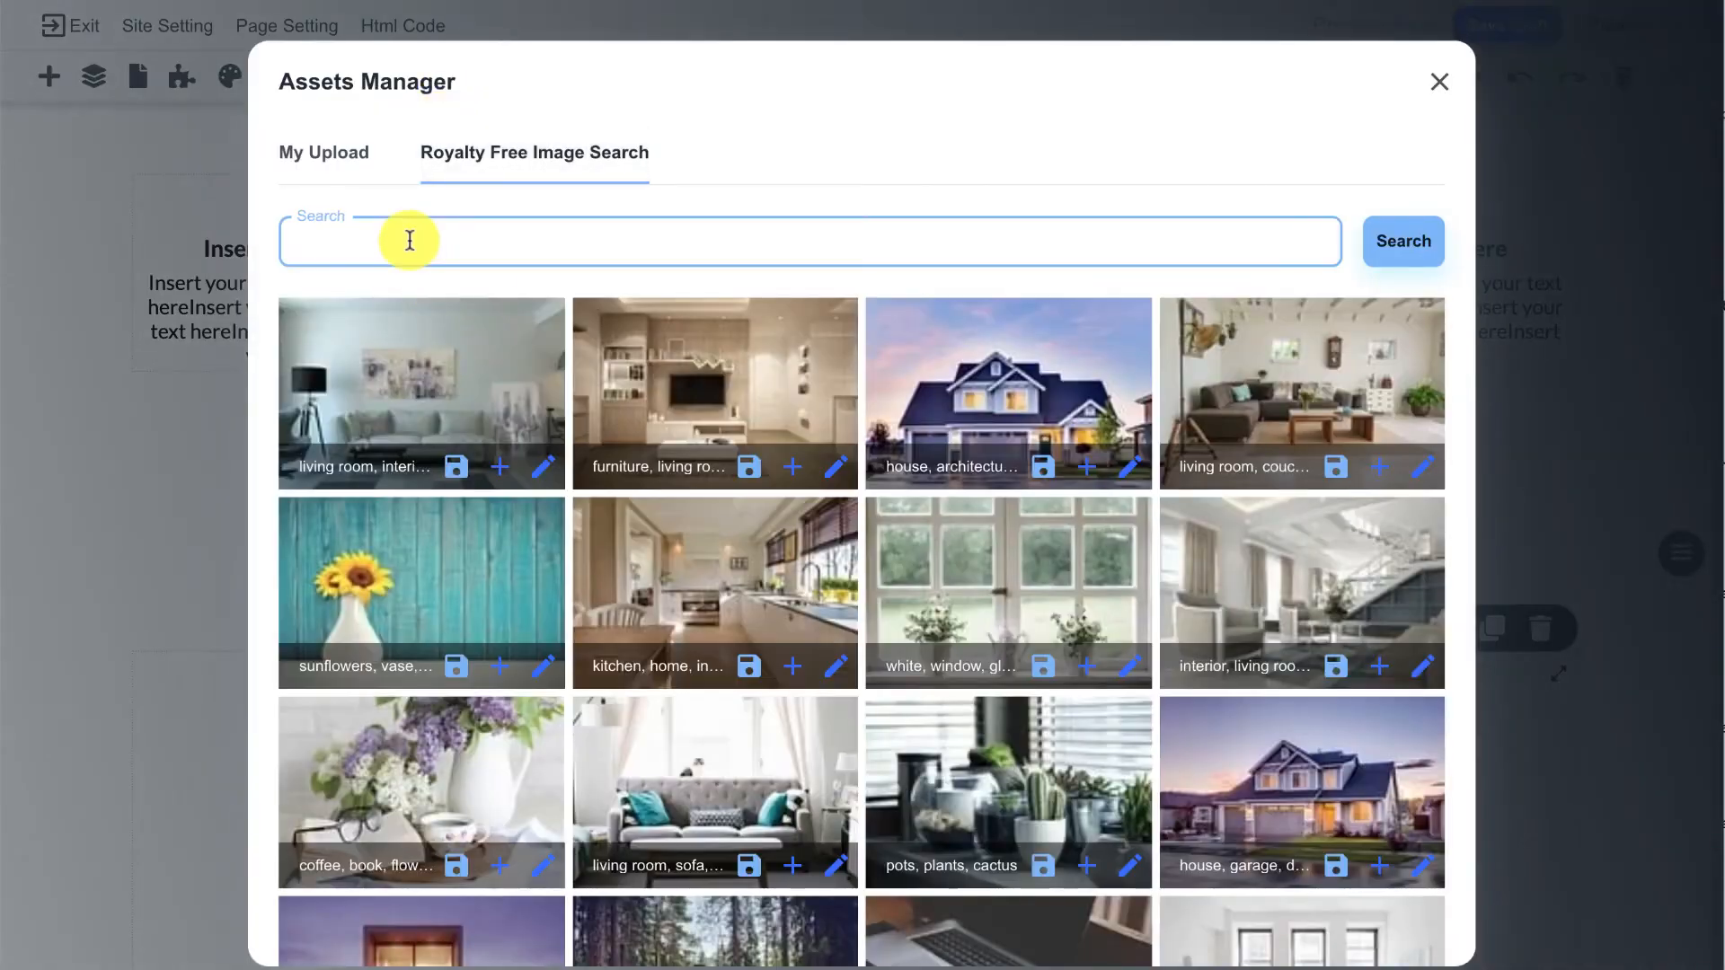
pyautogui.write('happy coupl')
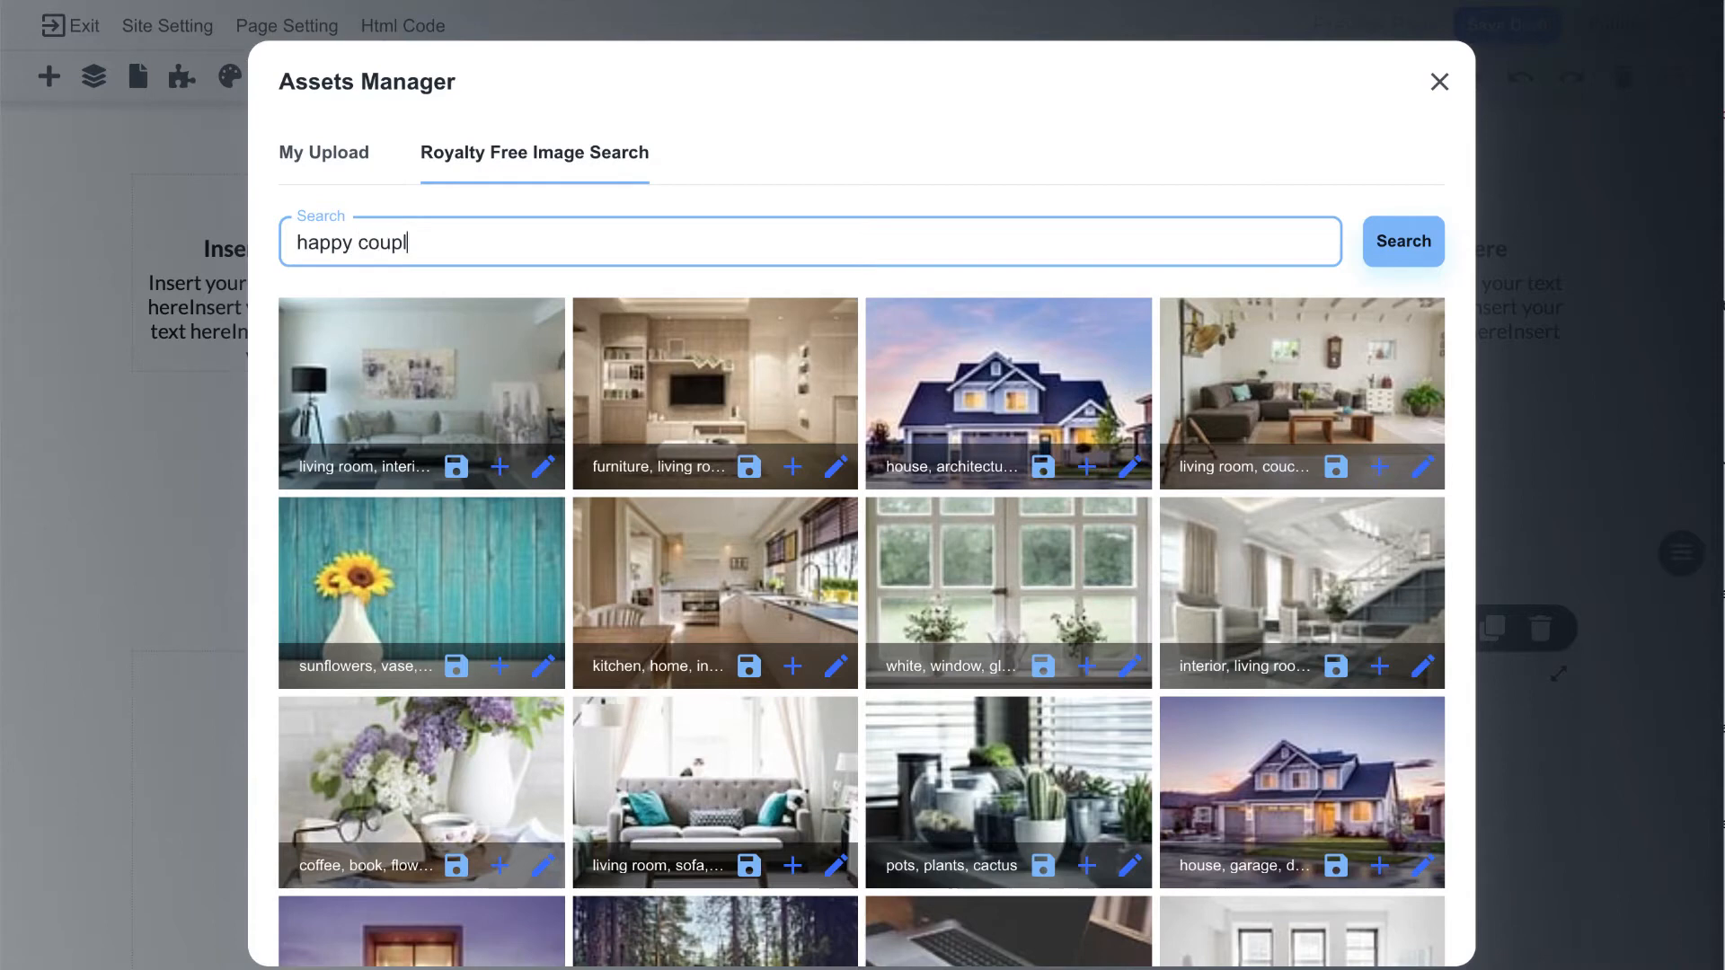
pyautogui.write('e')
pyautogui.press('Return')
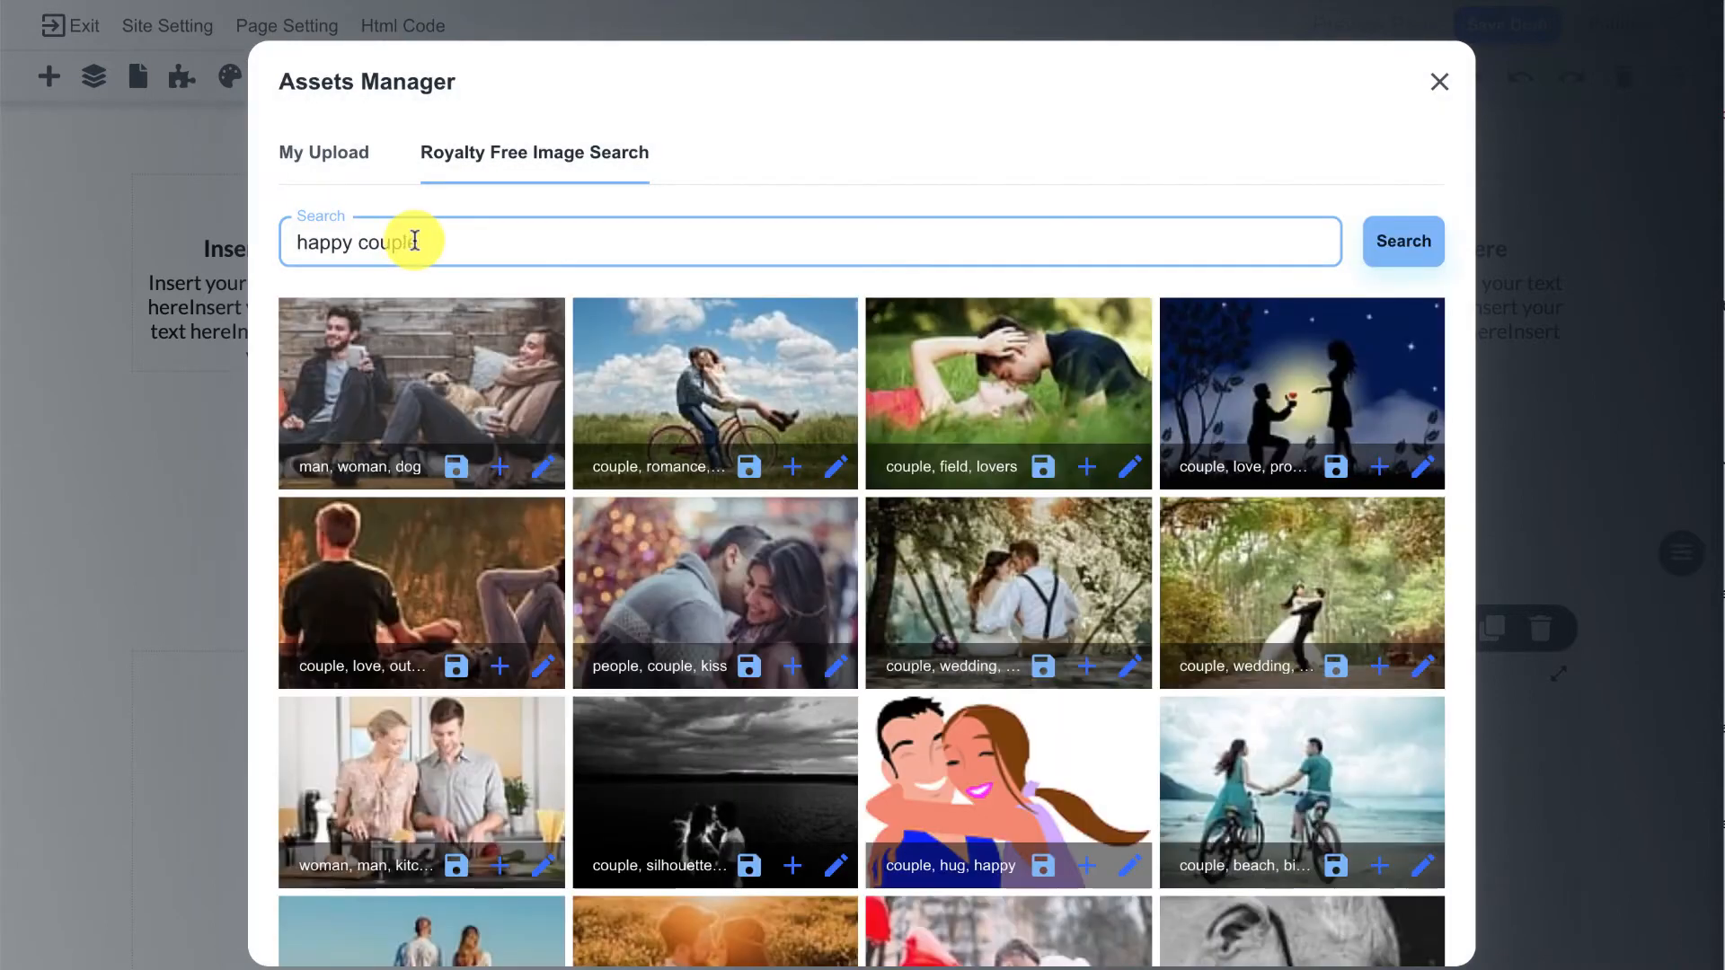
pyautogui.scroll(-2, 455, 704)
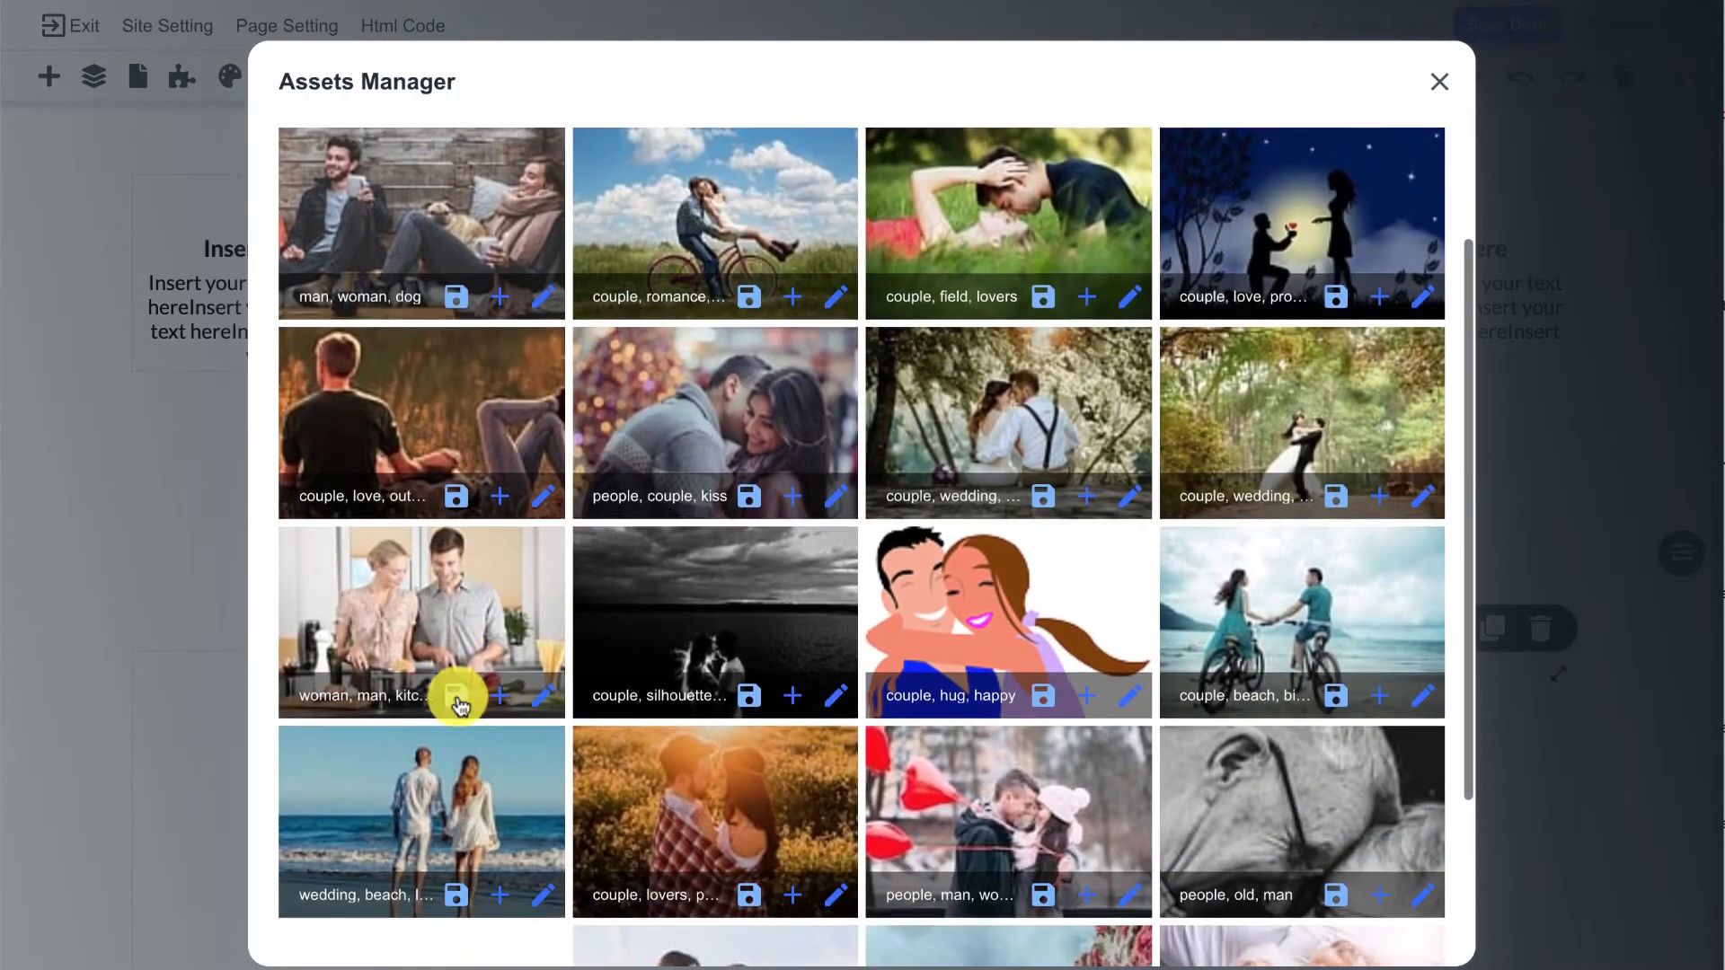
pyautogui.click(425, 572)
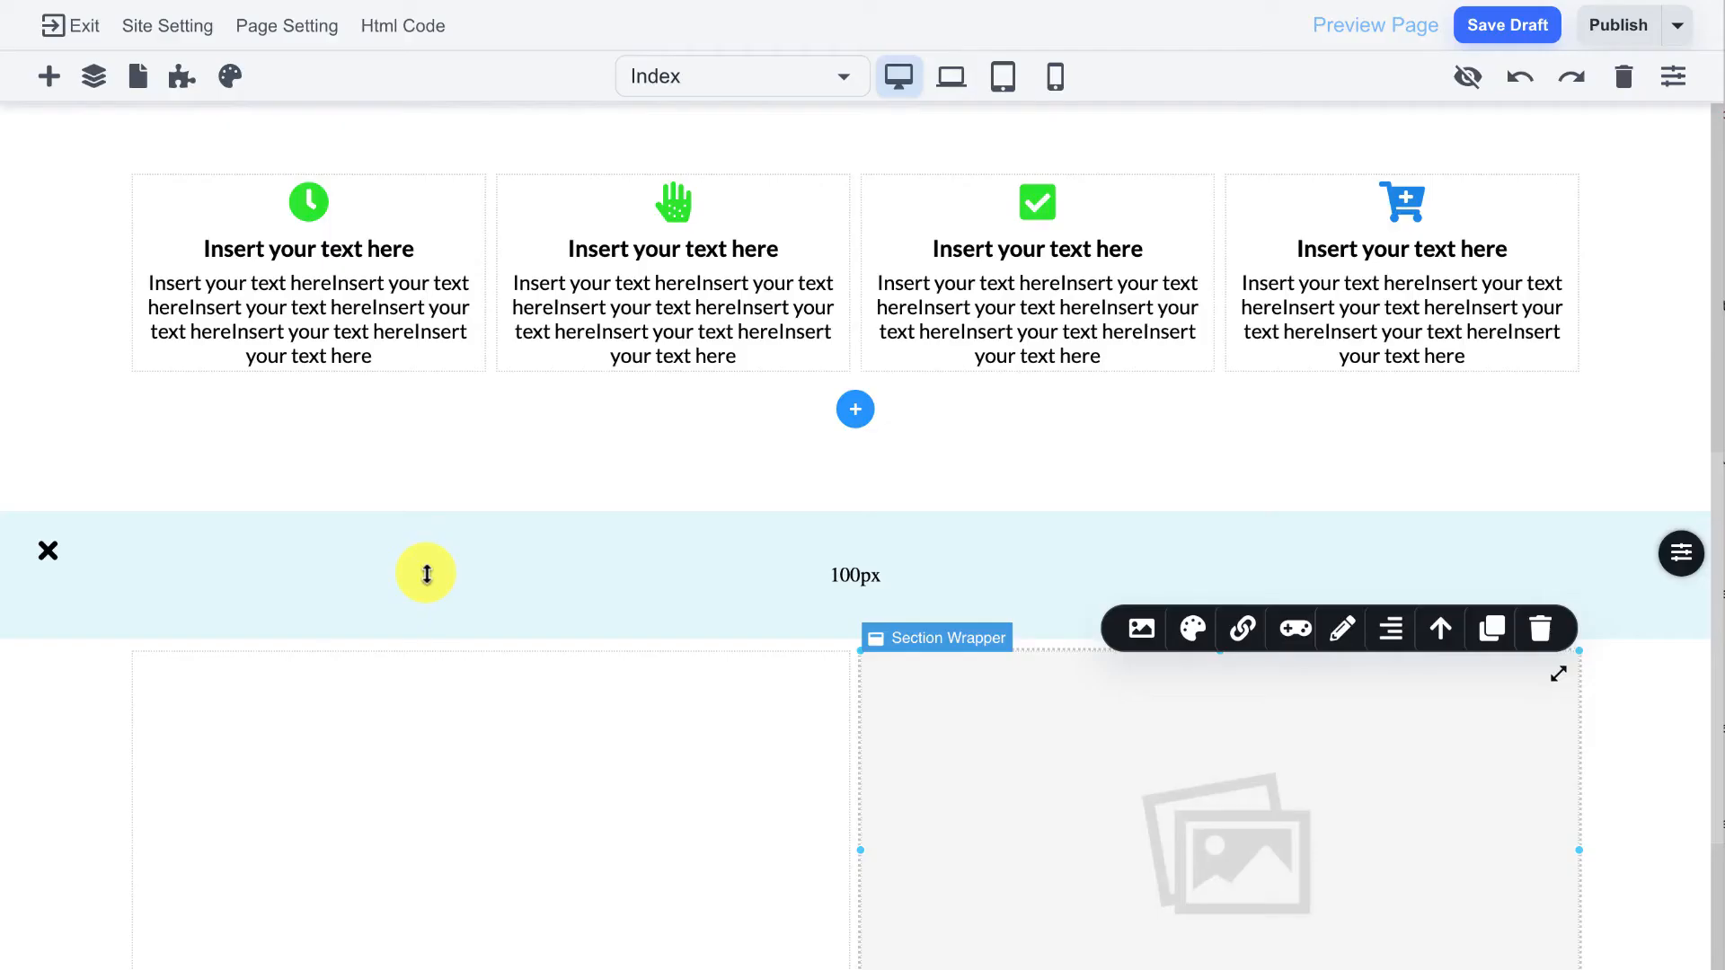
pyautogui.scroll(-3, 588, 689)
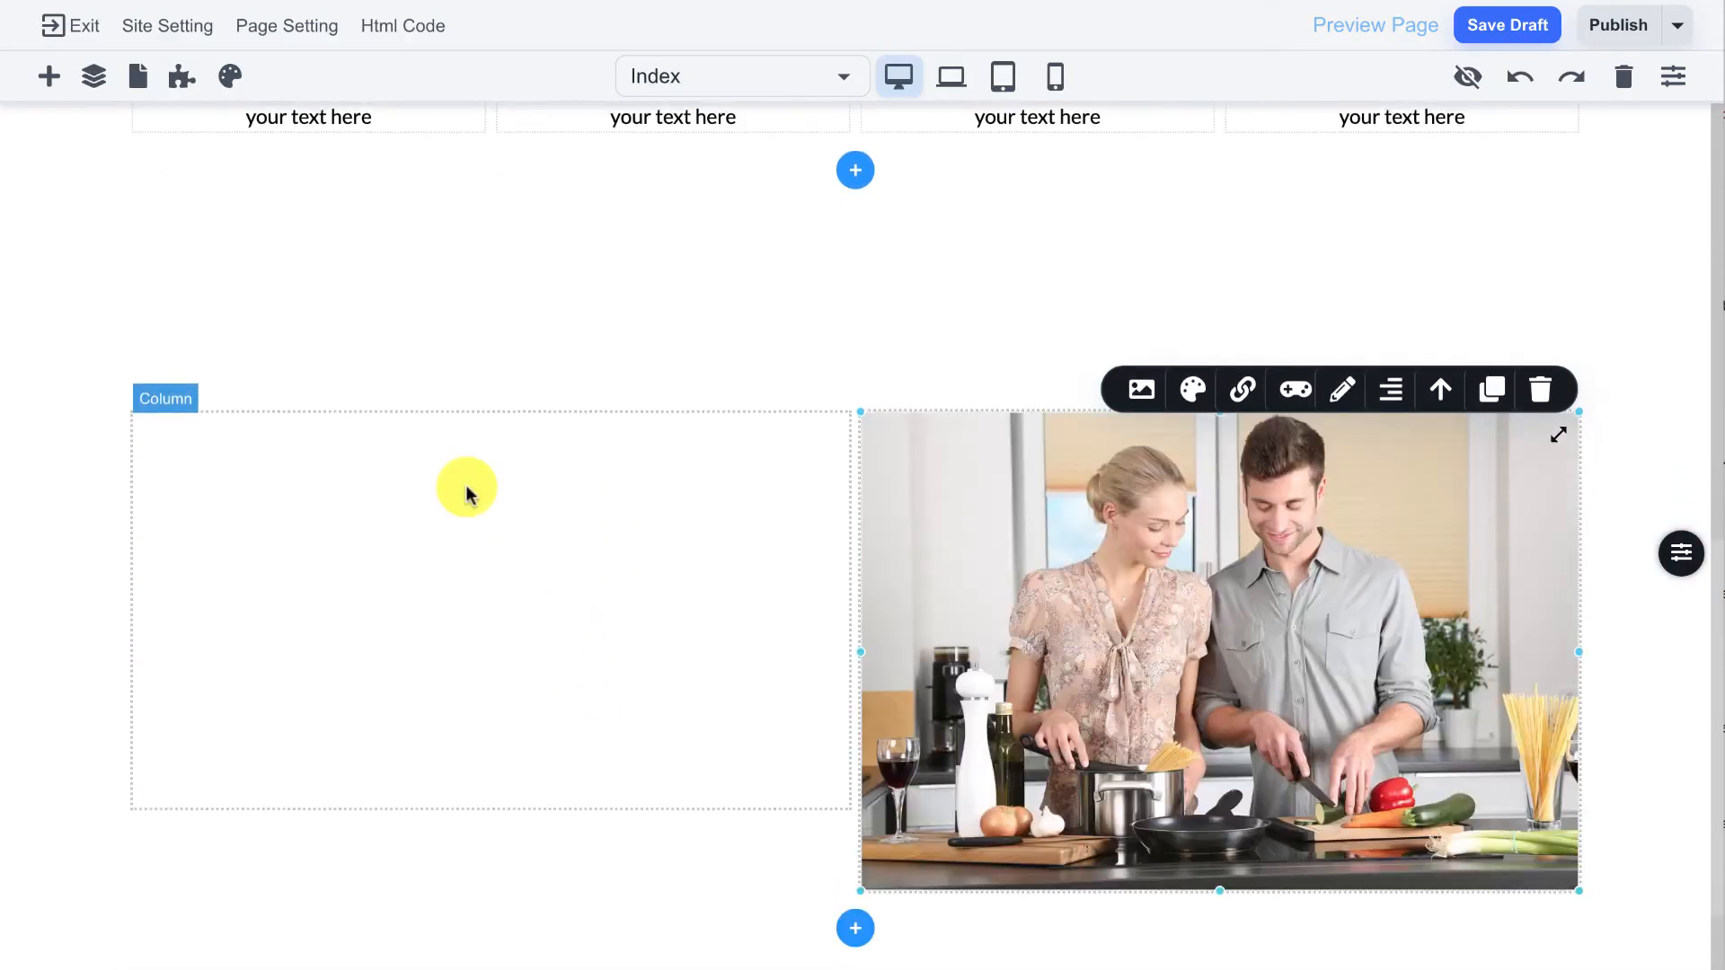
# Step: Add a text element to the empty column beside the couple photo and align it left
pyautogui.click(49, 76)
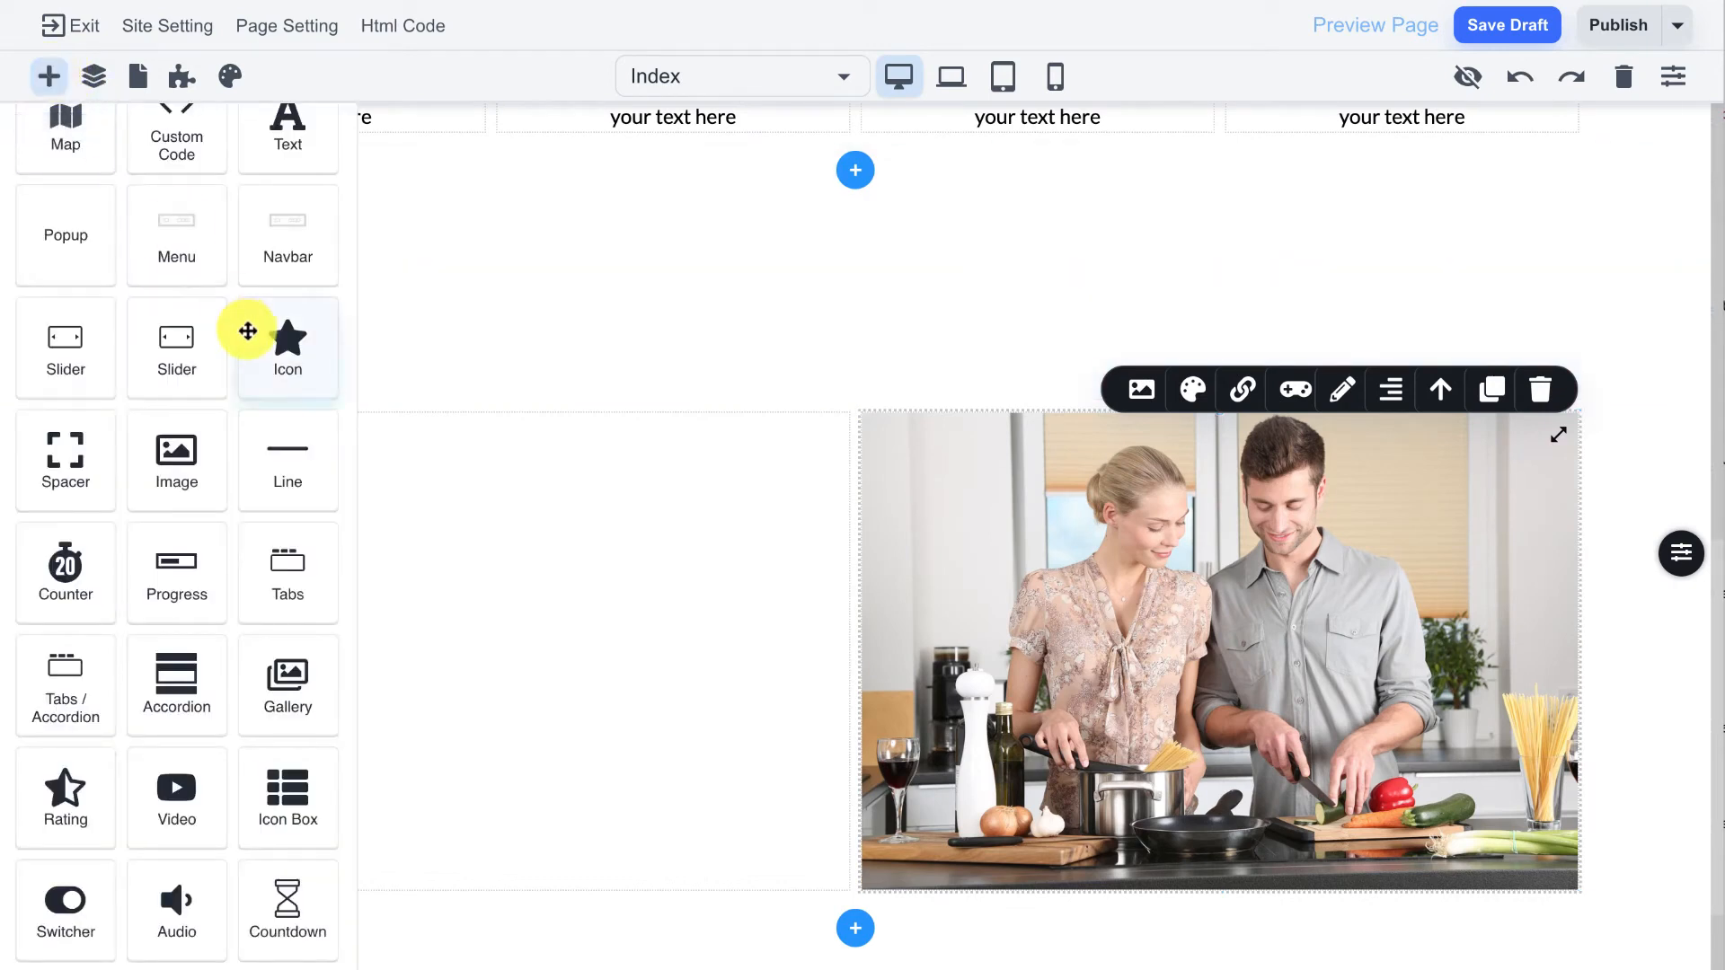
pyautogui.moveTo(272, 275); pyautogui.dragTo(512, 466)
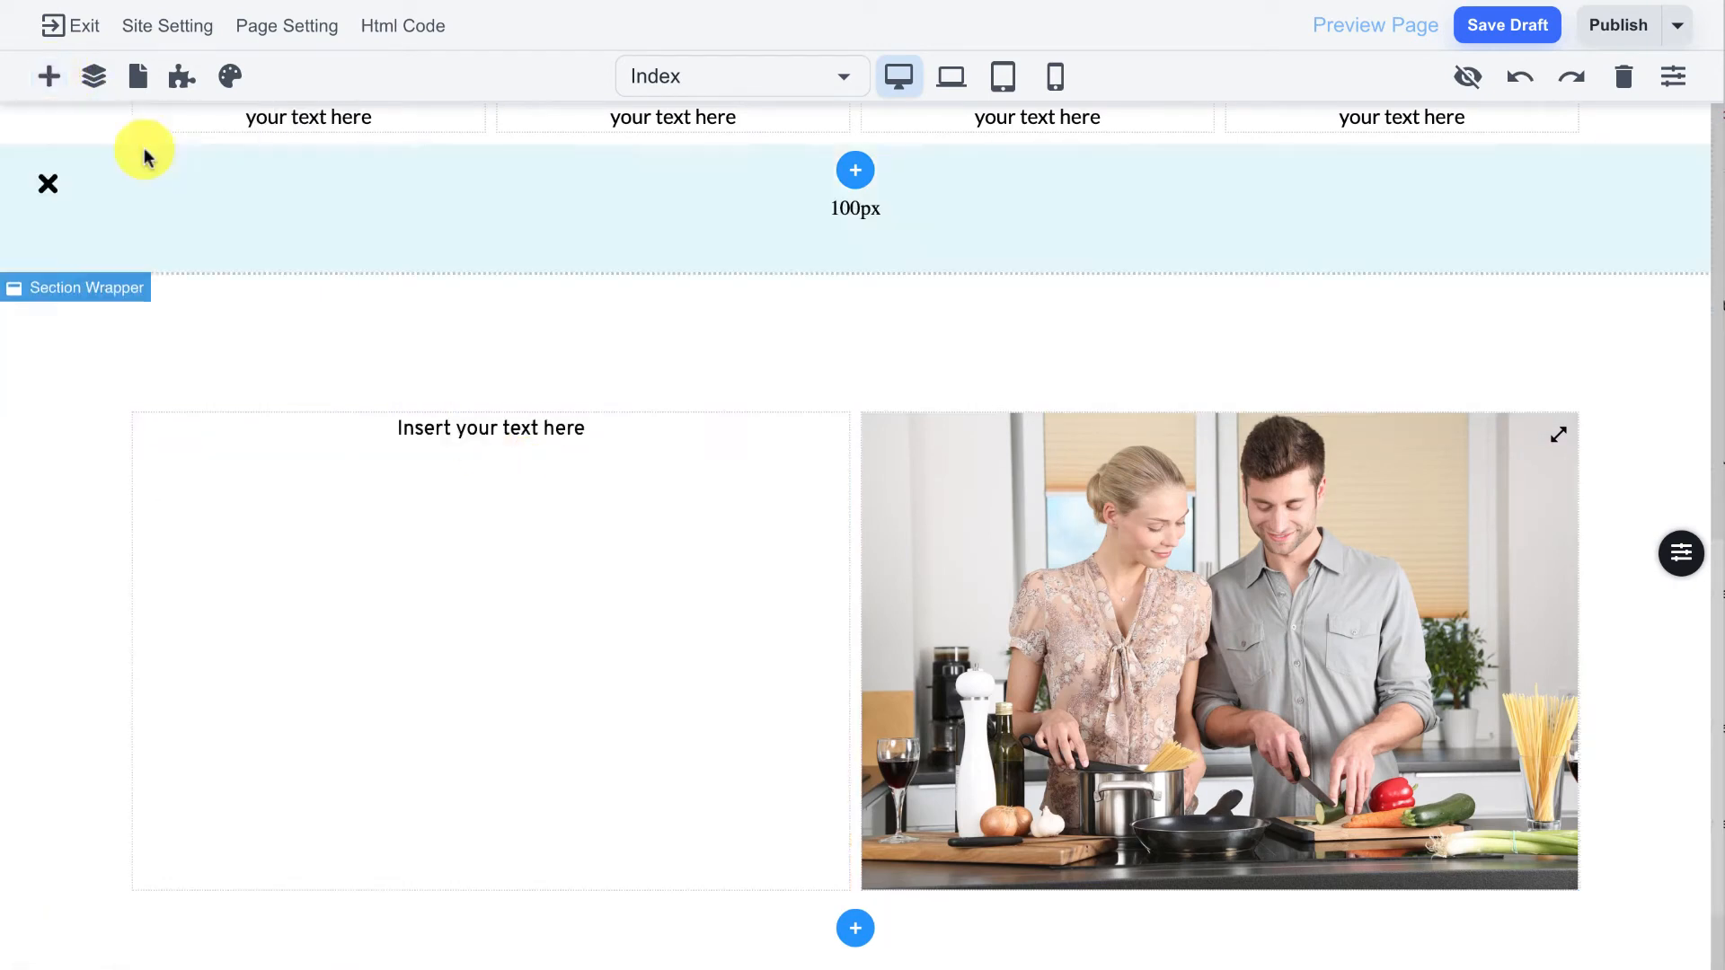
pyautogui.click(568, 430)
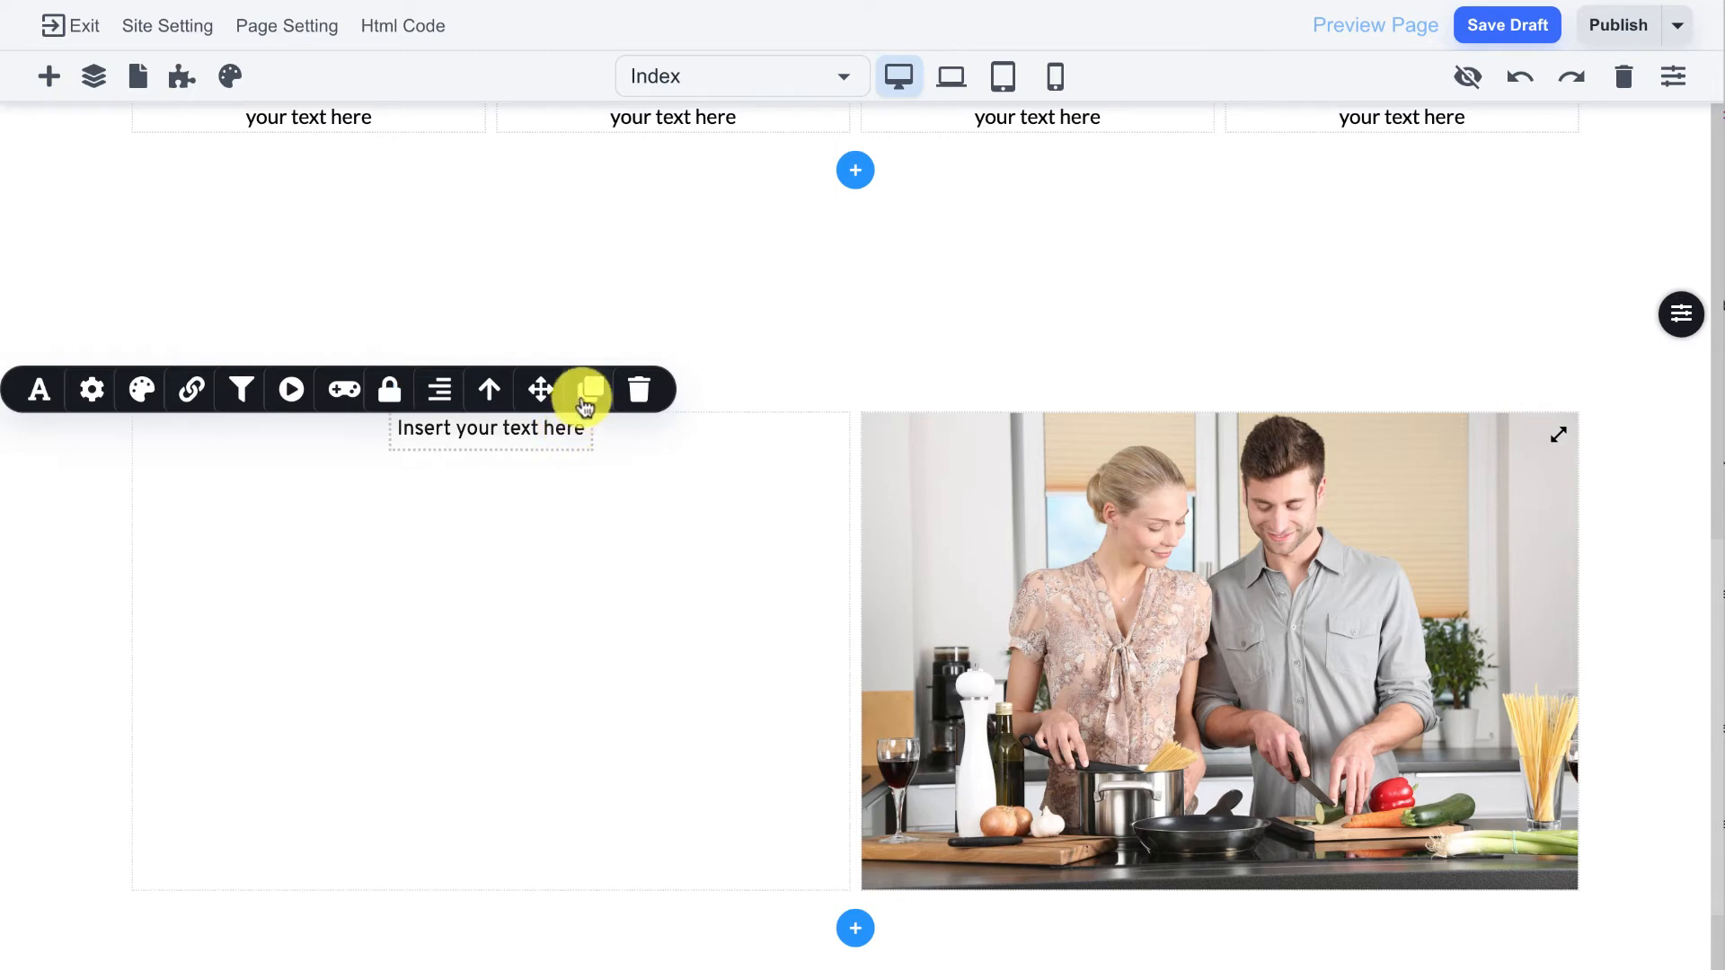
pyautogui.click(446, 393)
pyautogui.click(608, 389)
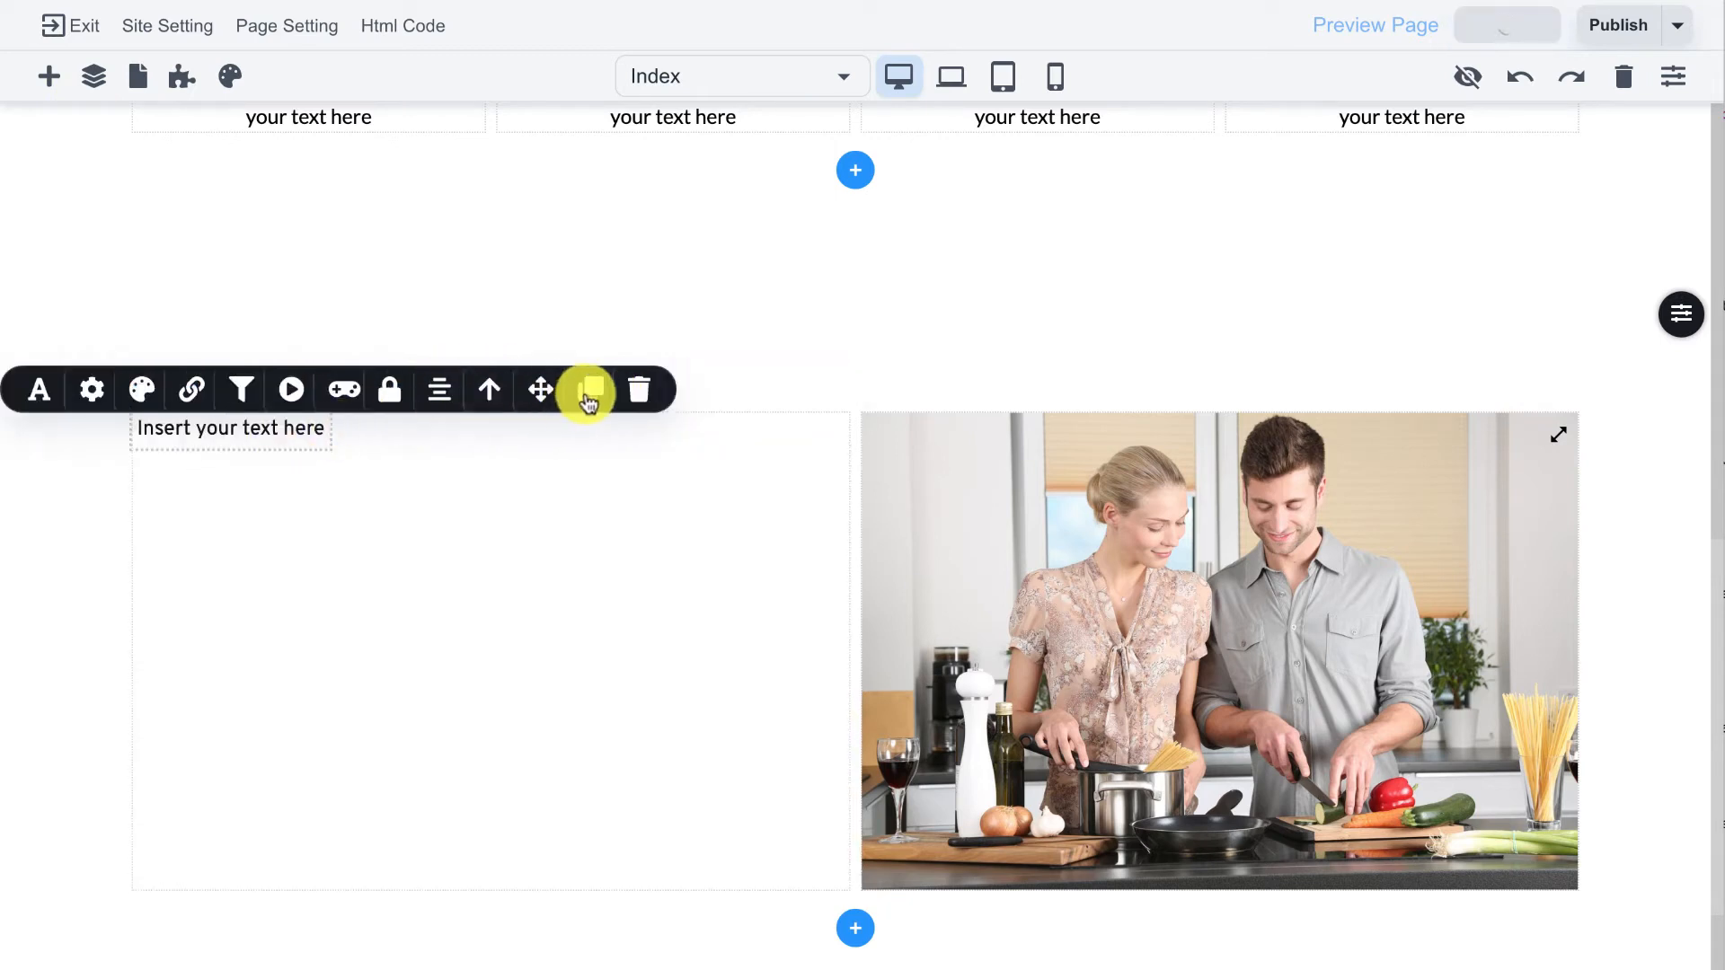
# Step: Duplicate the text element and fill the lower copy with repeated "Insert your text here" to form a paragraph about six lines long
pyautogui.click(588, 396)
pyautogui.click(296, 464)
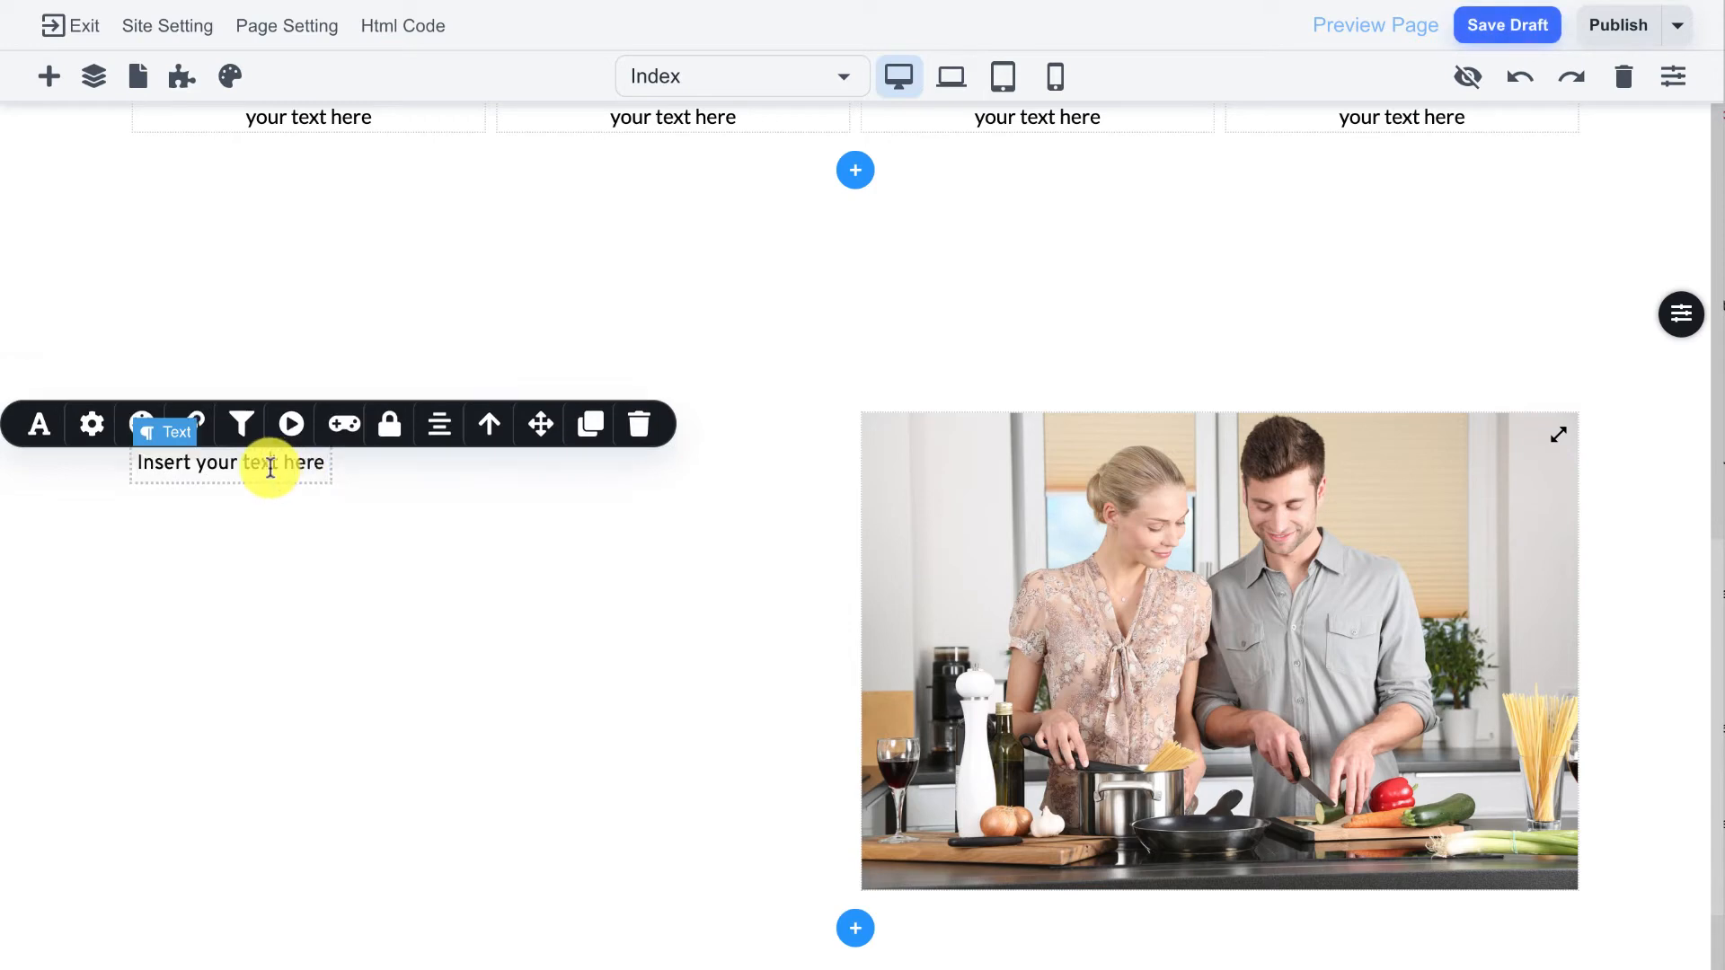
pyautogui.hotkey('ctrl', 'v')
pyautogui.hotkey('ctrl', 'v')
pyautogui.hotkey('ctrl', 'v')
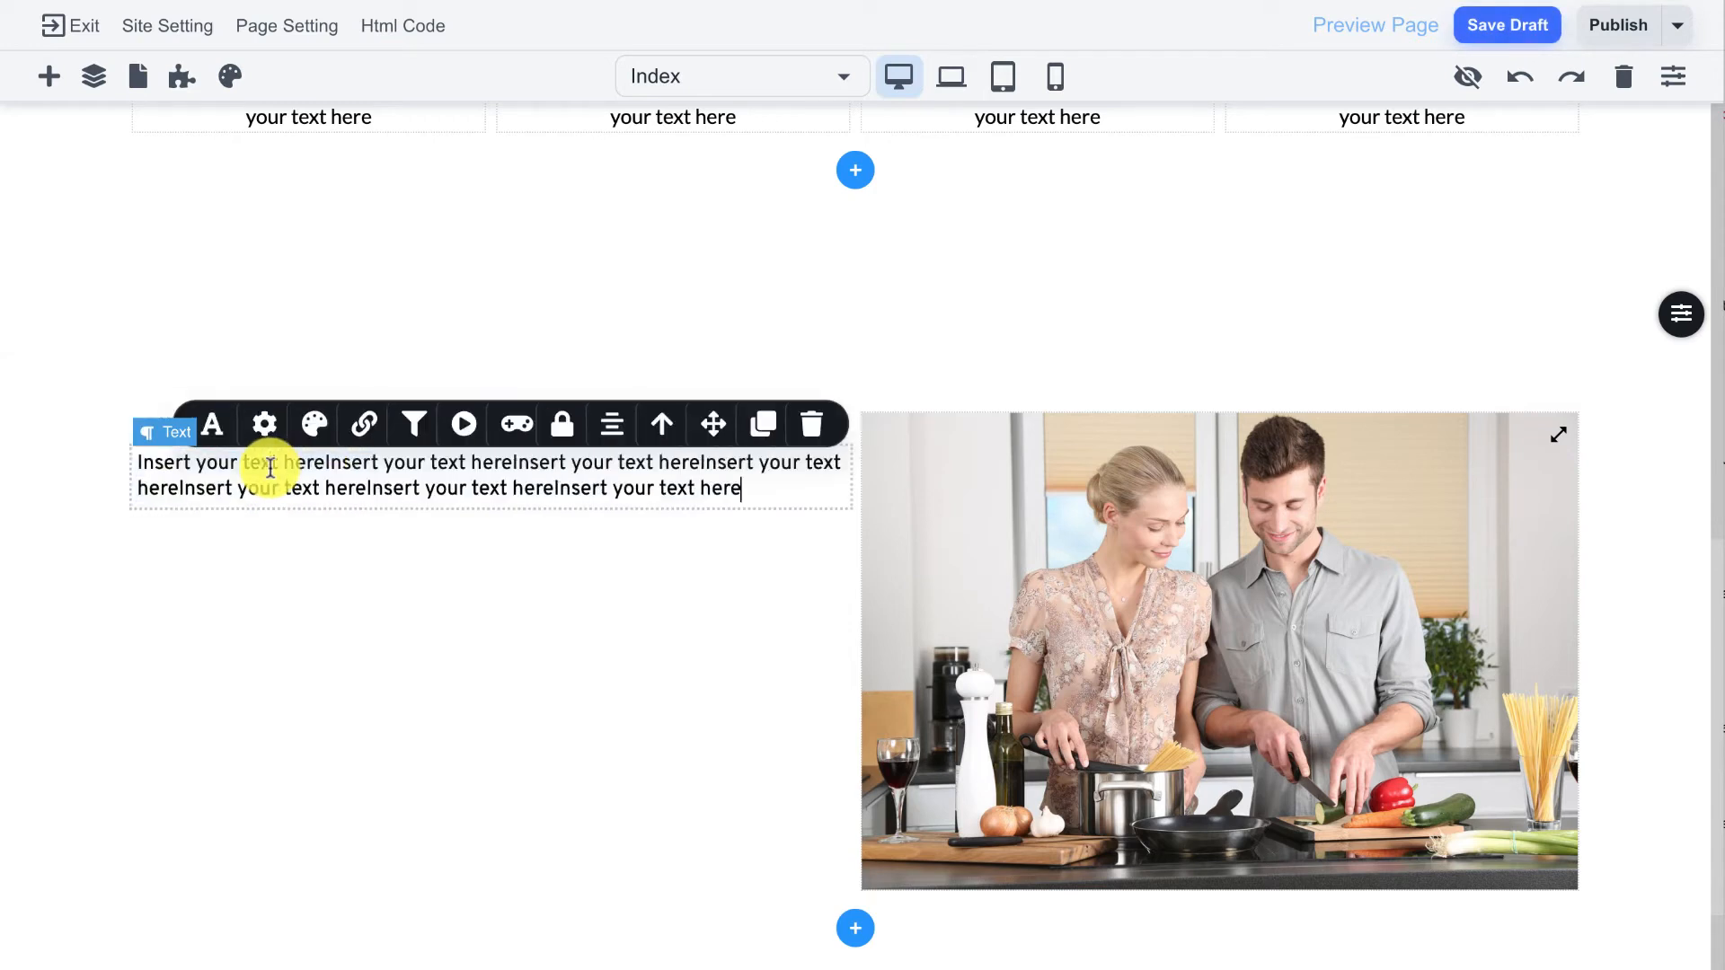
pyautogui.hotkey('ctrl', 'v')
pyautogui.hotkey('ctrl', 'v')
pyautogui.hotkey('ctrl', 'v')
pyautogui.hotkey('ctrl', 'v')
pyautogui.hotkey('ctrl', 'v')
pyautogui.hotkey('ctrl', 'v')
pyautogui.hotkey('ctrl', 'v')
pyautogui.hotkey('ctrl', 'v')
pyautogui.hotkey('ctrl', 'v')
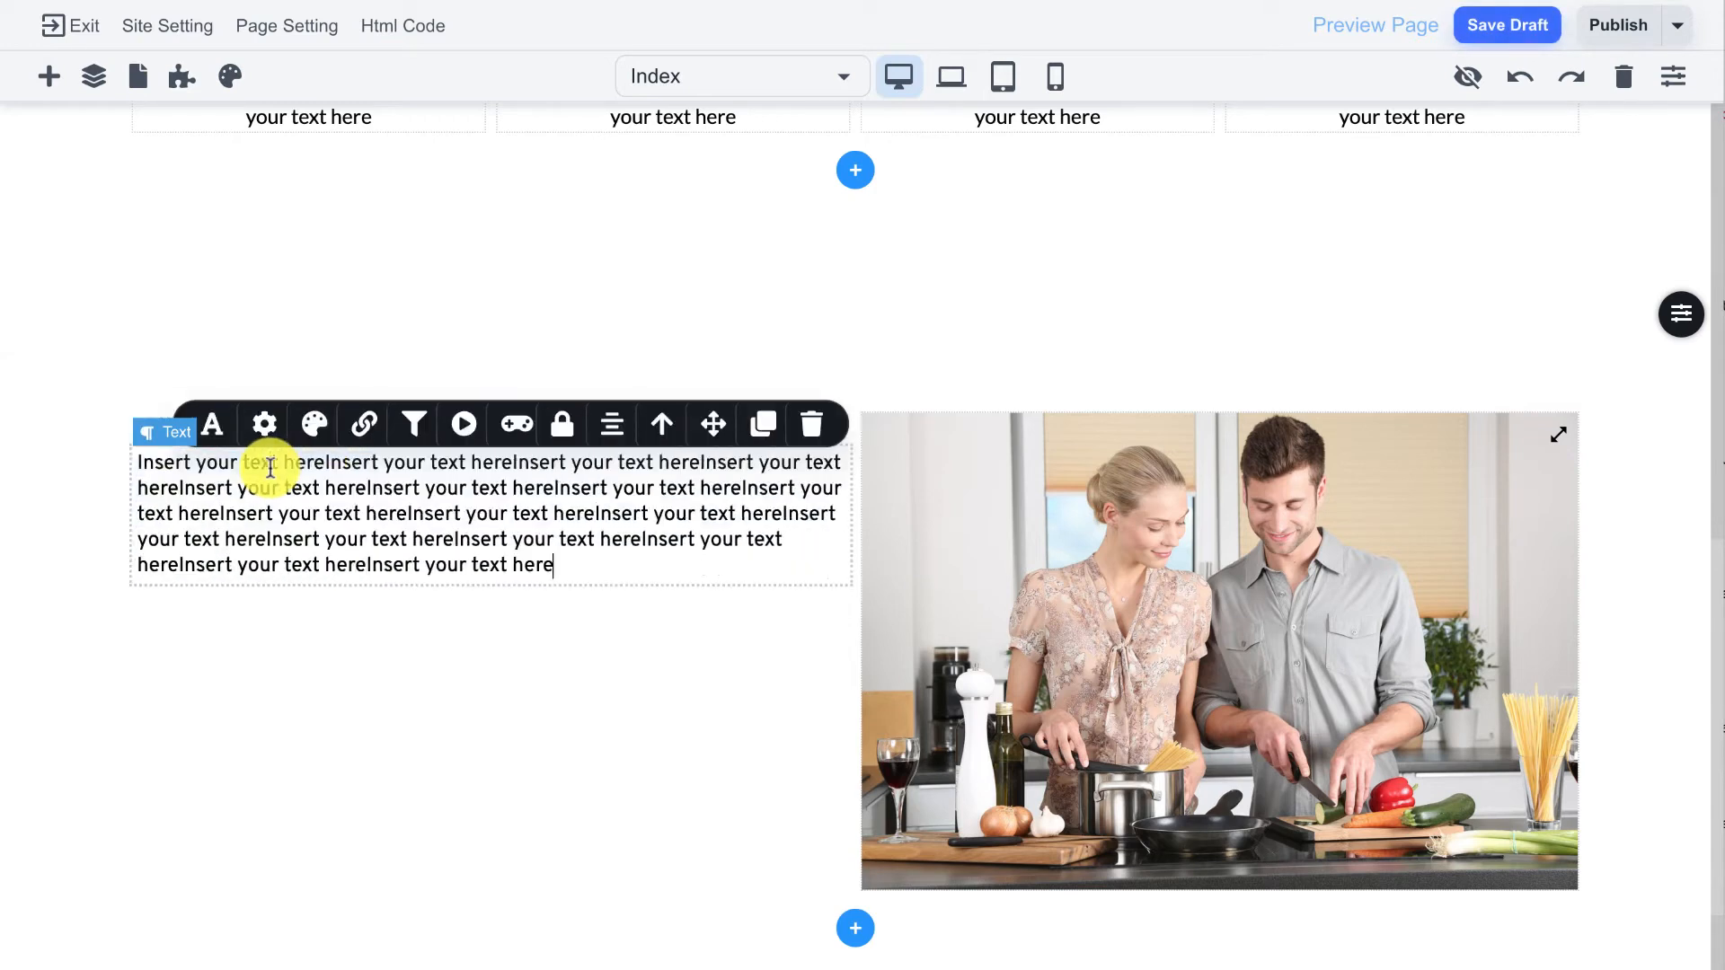
pyautogui.click(294, 681)
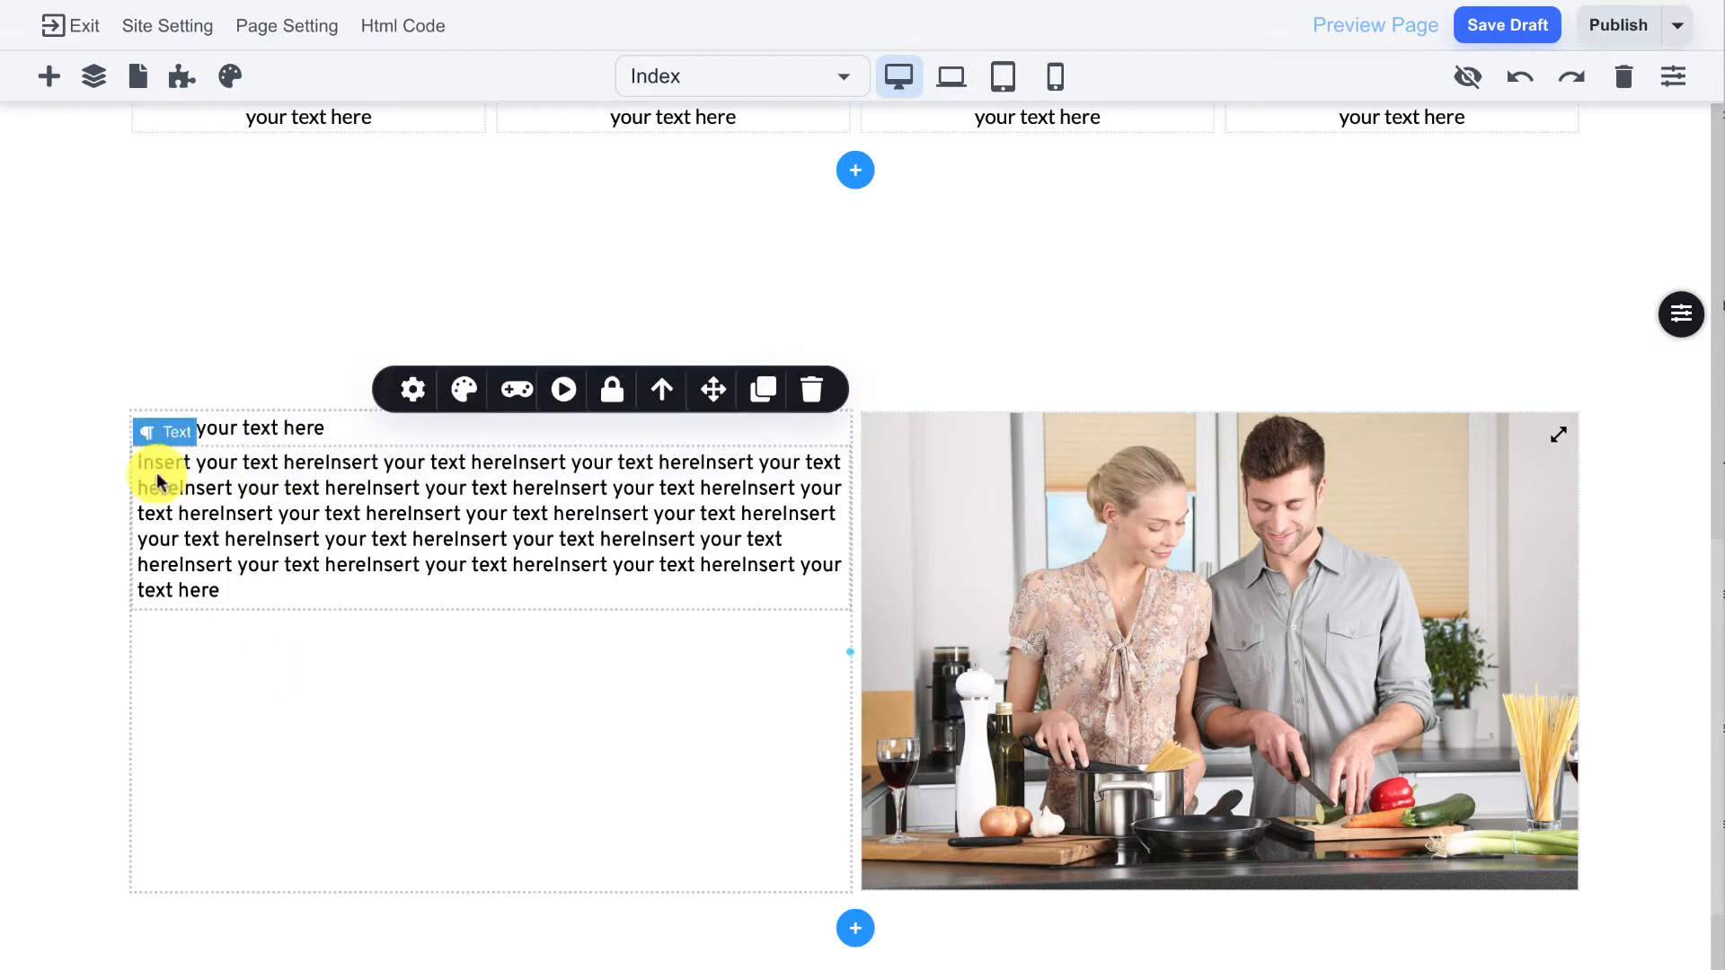
# Step: Set the typography of the upper text beside the photo to H1 and close the font settings
pyautogui.click(200, 430)
pyautogui.click(37, 392)
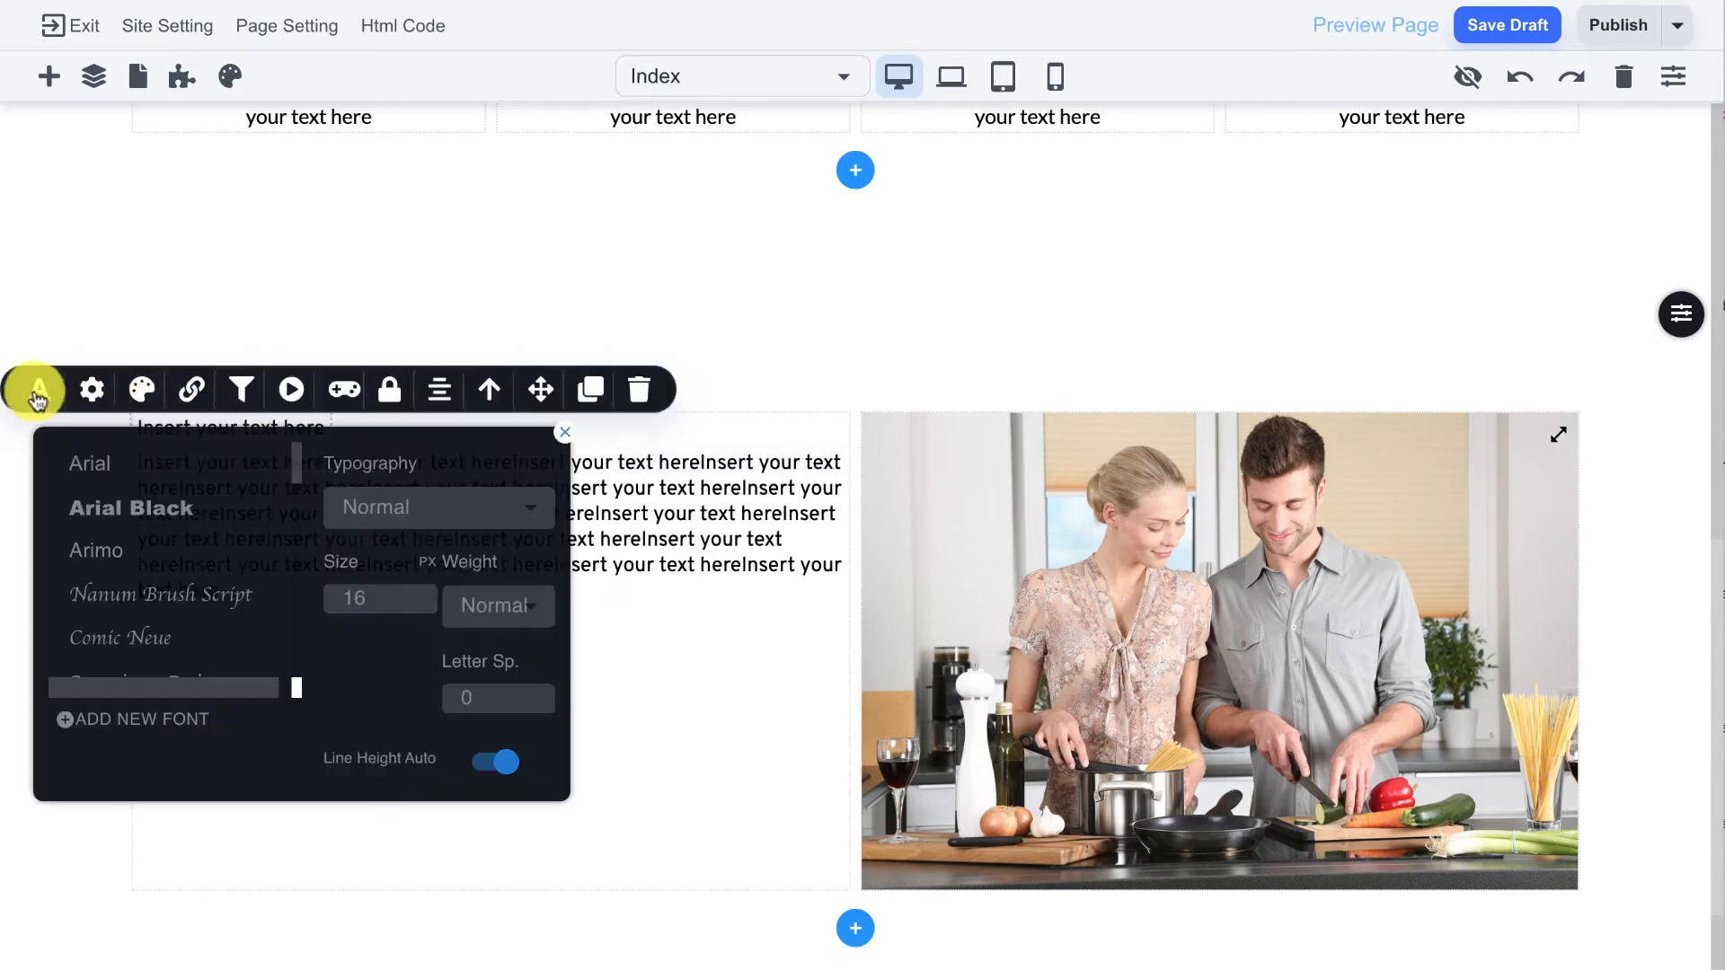
pyautogui.click(434, 508)
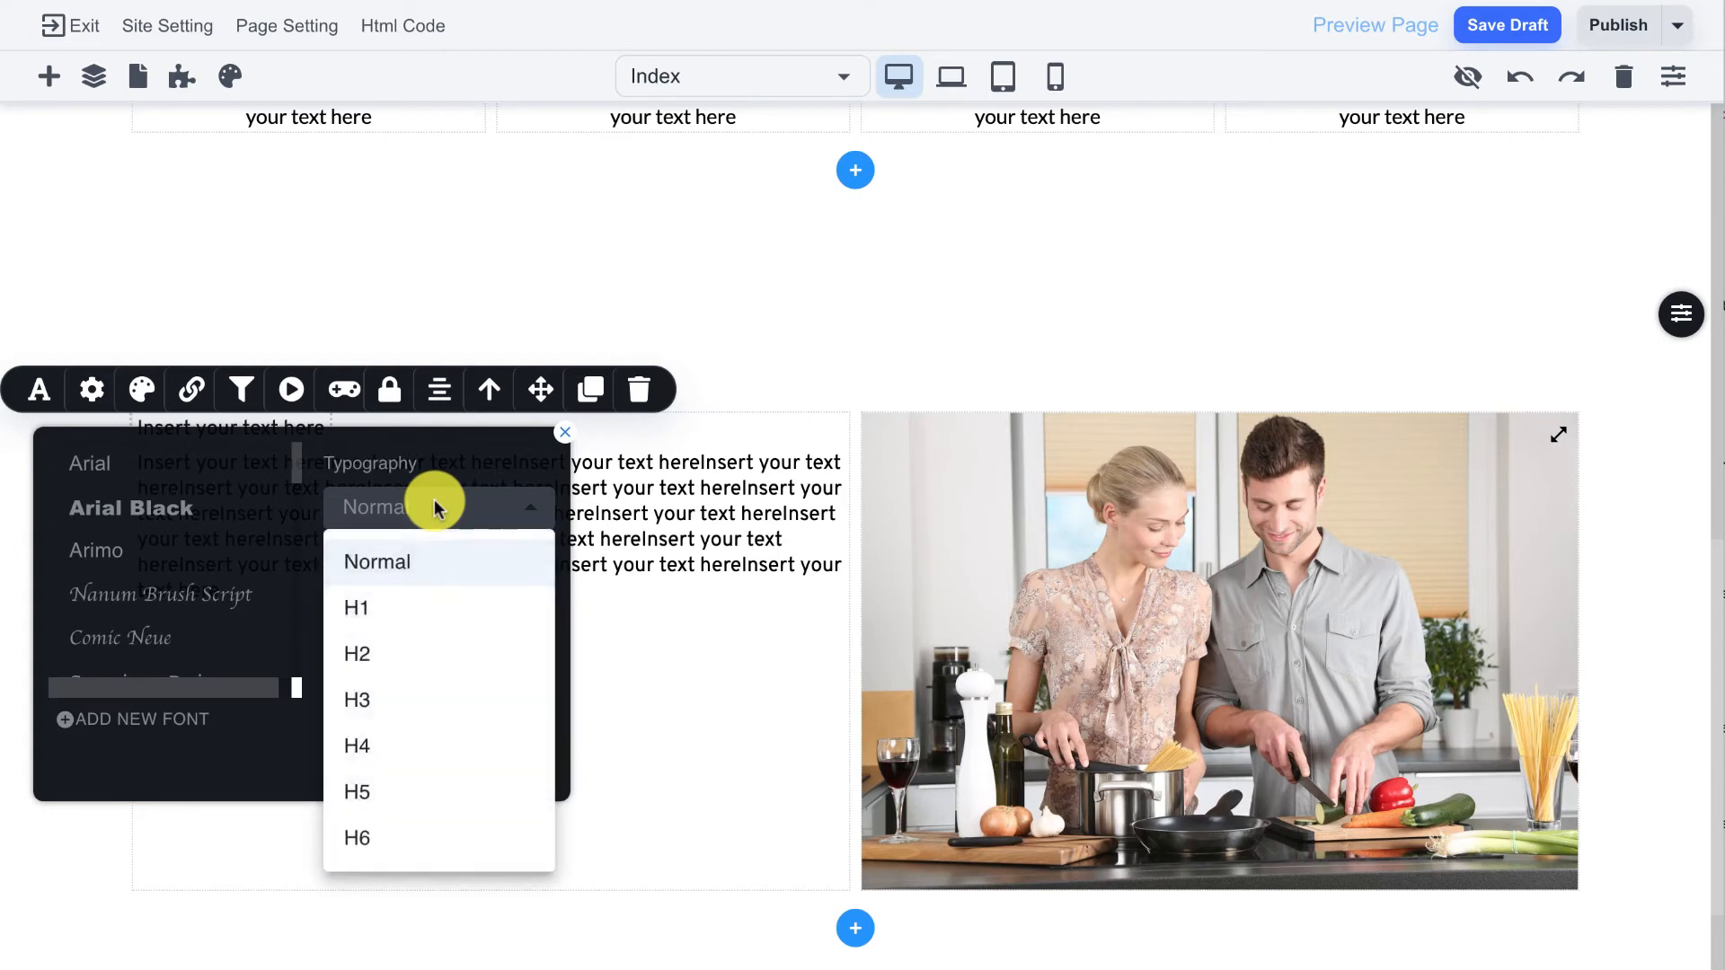
pyautogui.click(401, 605)
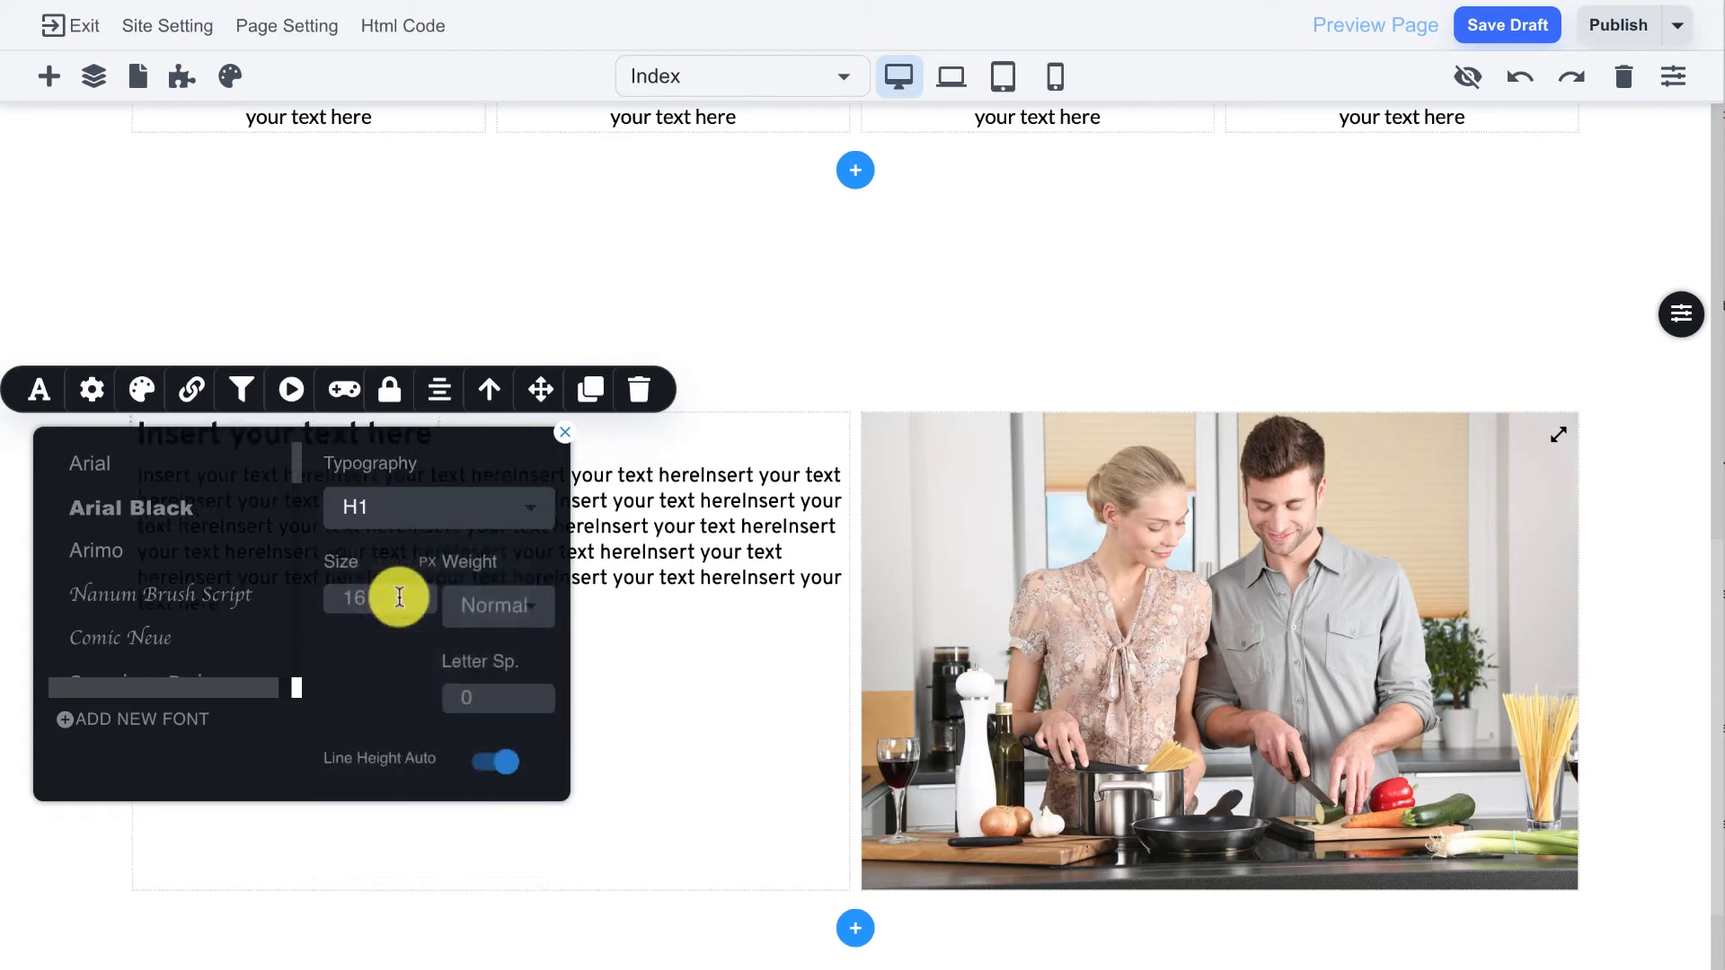
pyautogui.click(669, 568)
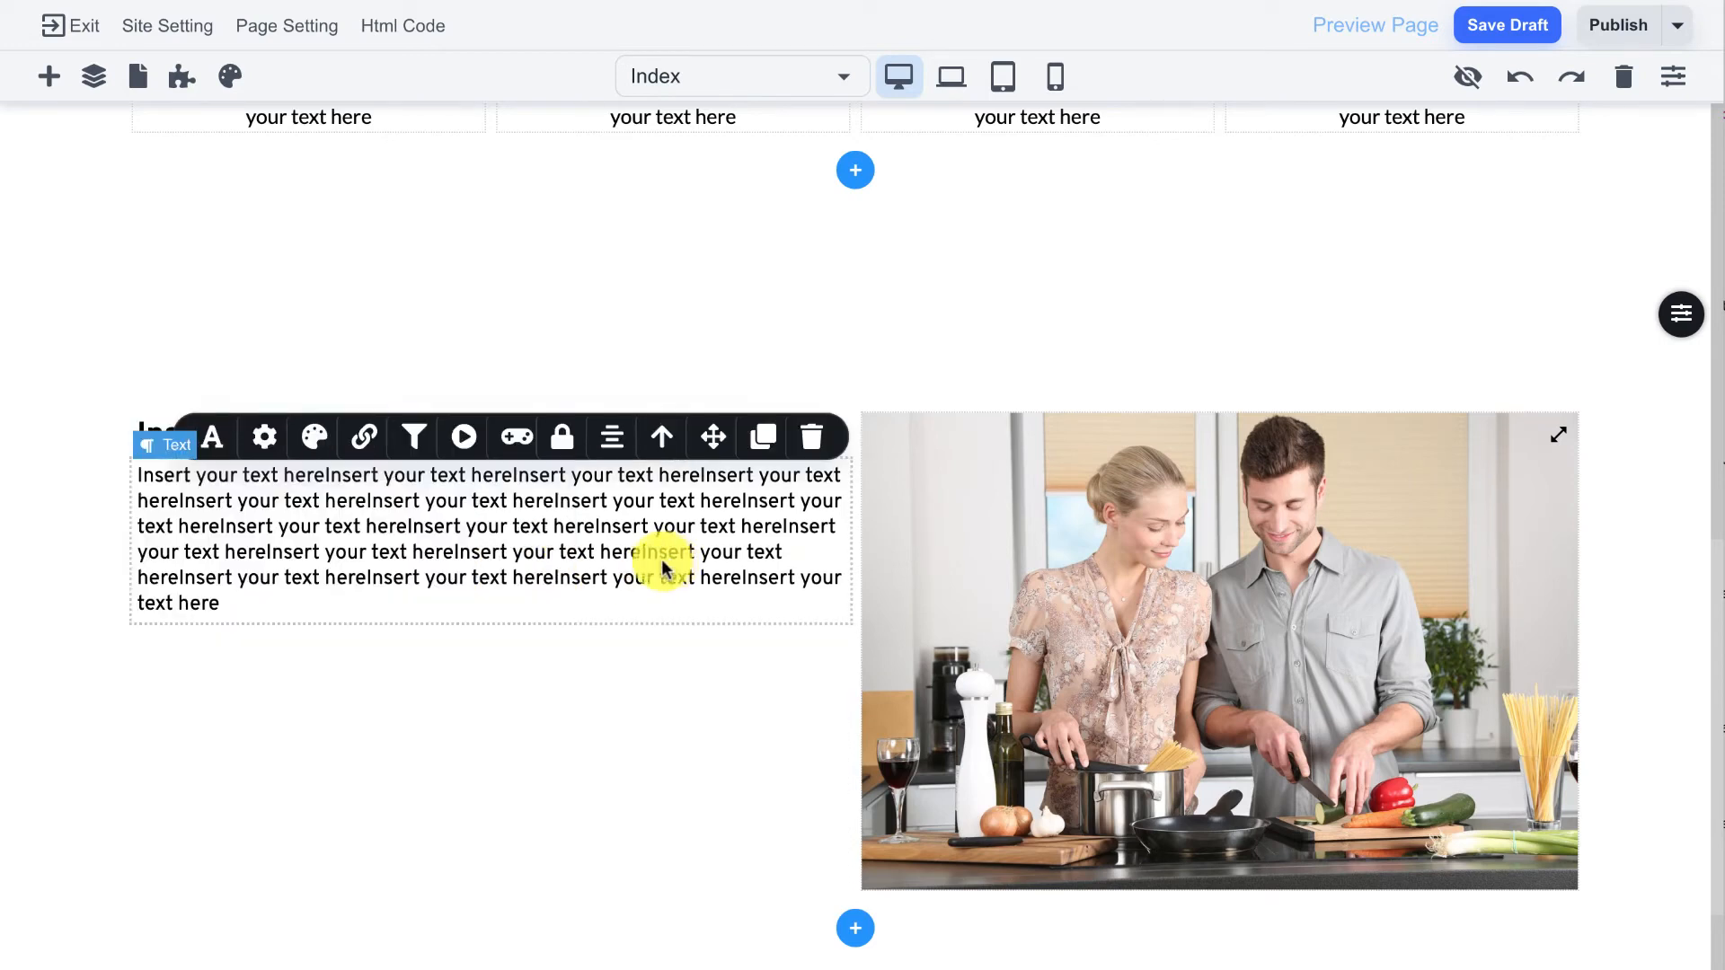
# Step: Set the heading above the paragraph to Normal typography at 40 px and give it a different sans-serif font
pyautogui.click(144, 436)
pyautogui.click(32, 394)
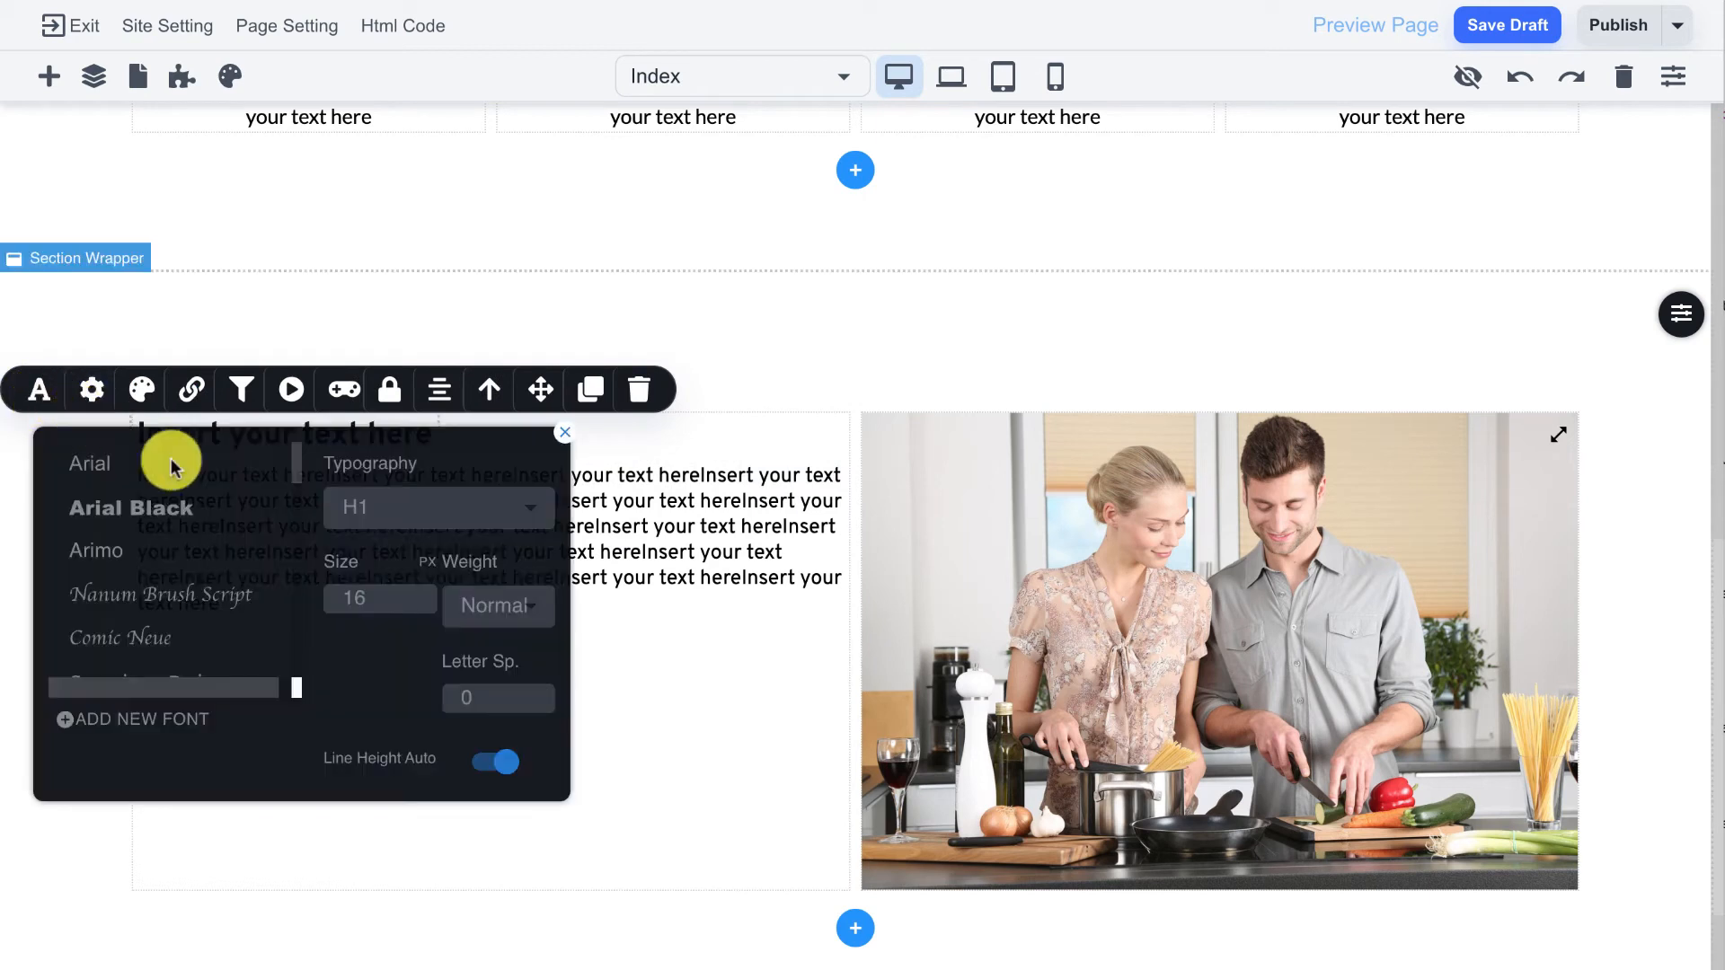
pyautogui.click(363, 505)
pyautogui.click(386, 559)
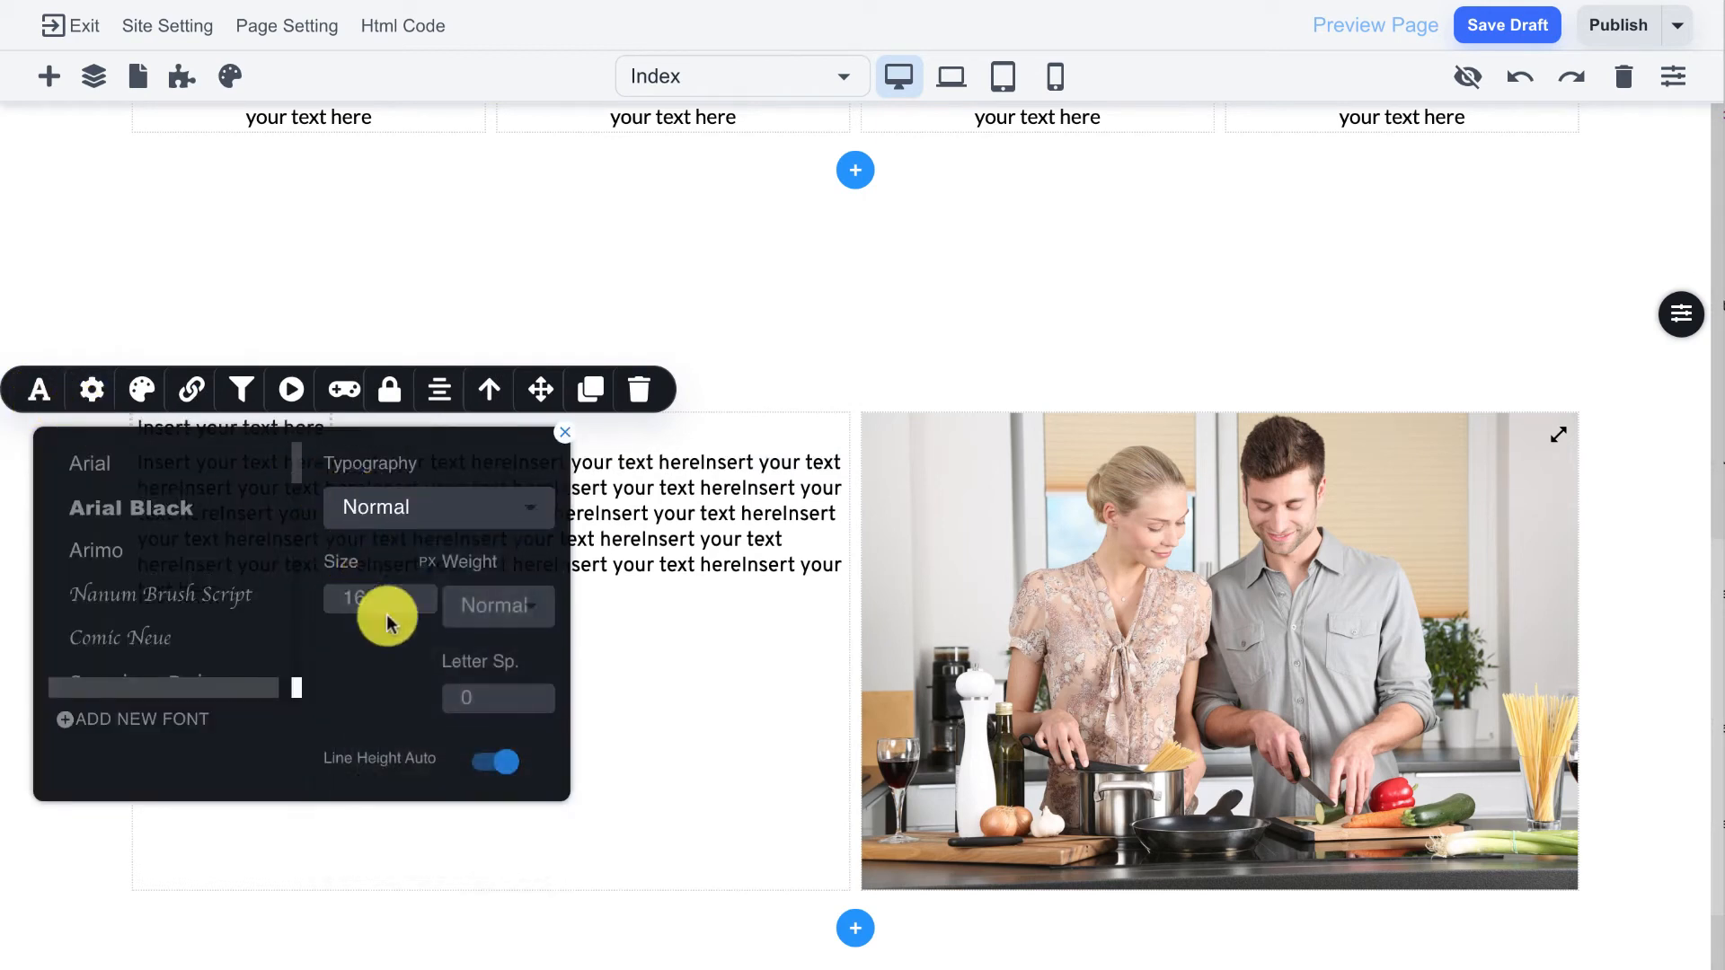
pyautogui.moveTo(382, 592); pyautogui.dragTo(286, 600)
pyautogui.write('48')
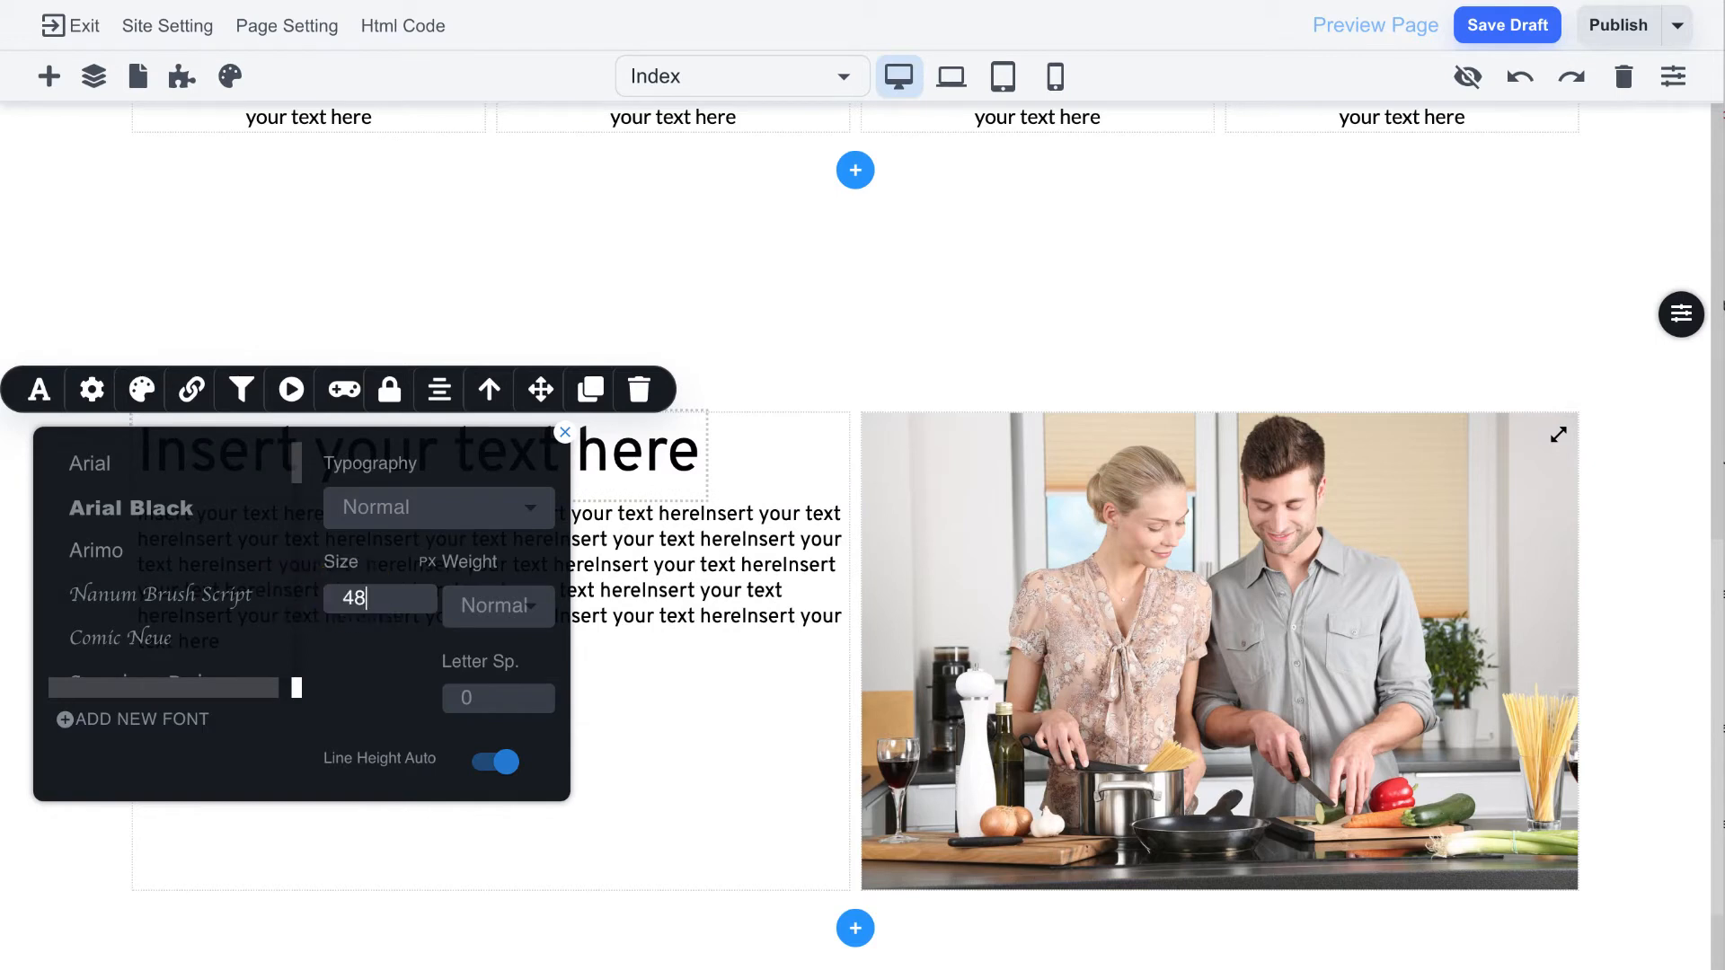
pyautogui.press('BackSpace')
pyautogui.write('0')
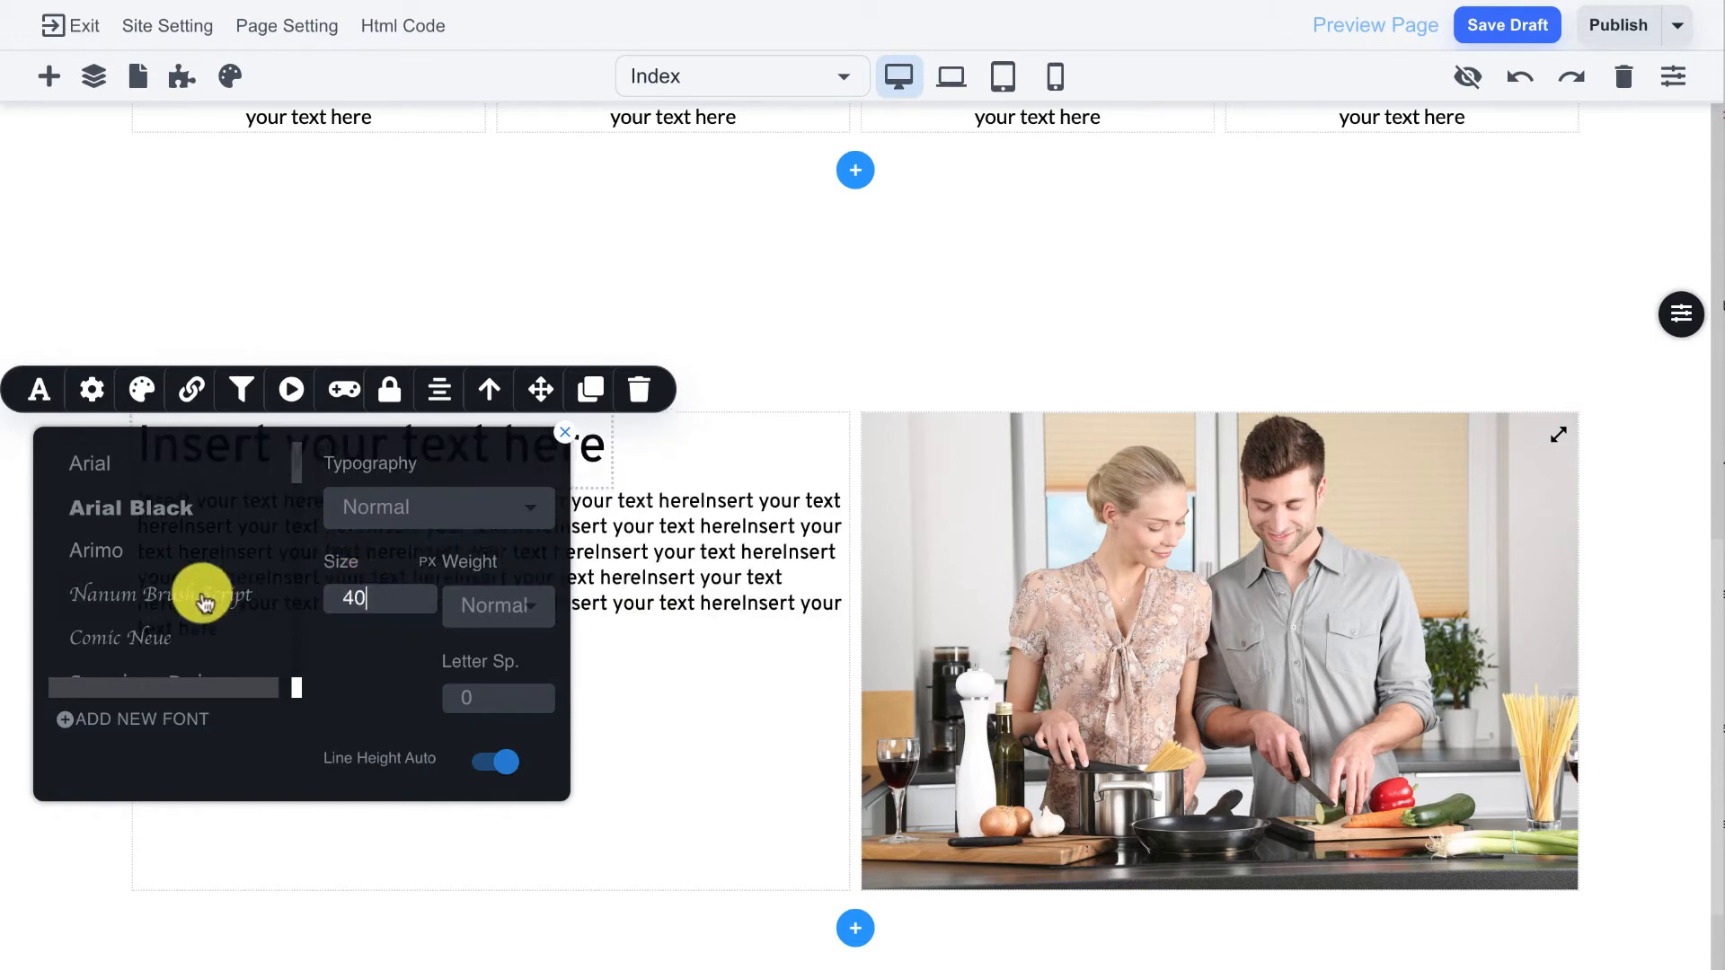
pyautogui.scroll(-2, 197, 600)
pyautogui.click(131, 602)
# Step: Set the gap above the paragraph under the heading to about 30 px
pyautogui.click(604, 573)
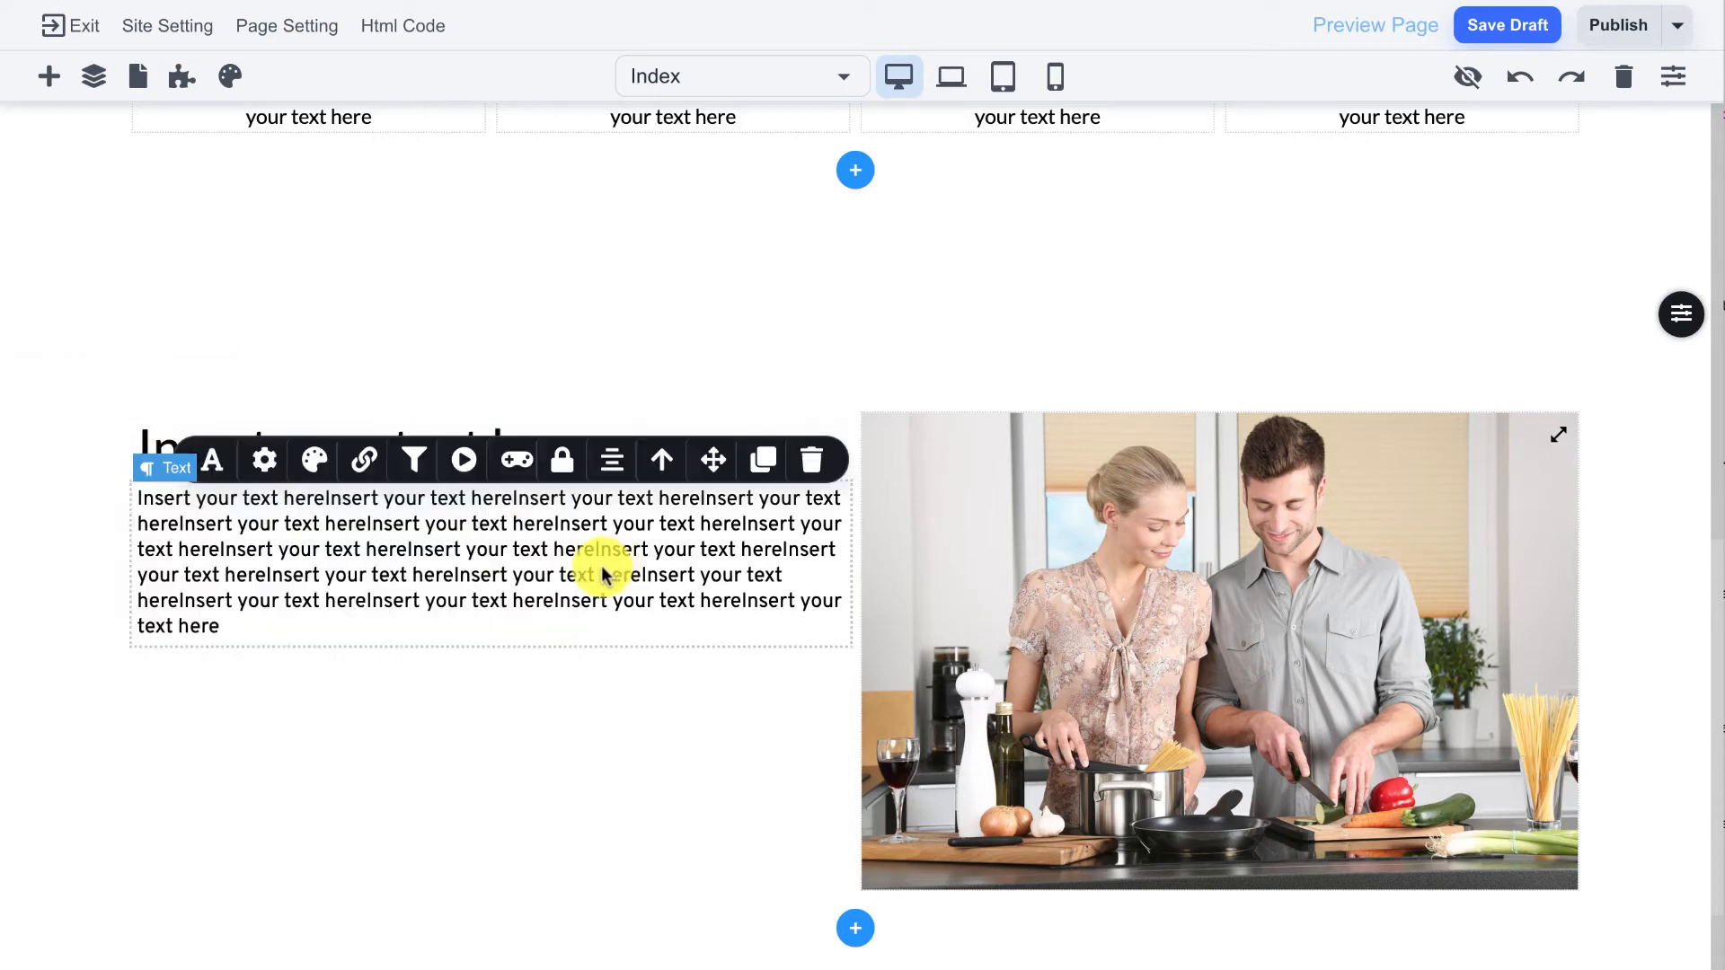
pyautogui.click(308, 469)
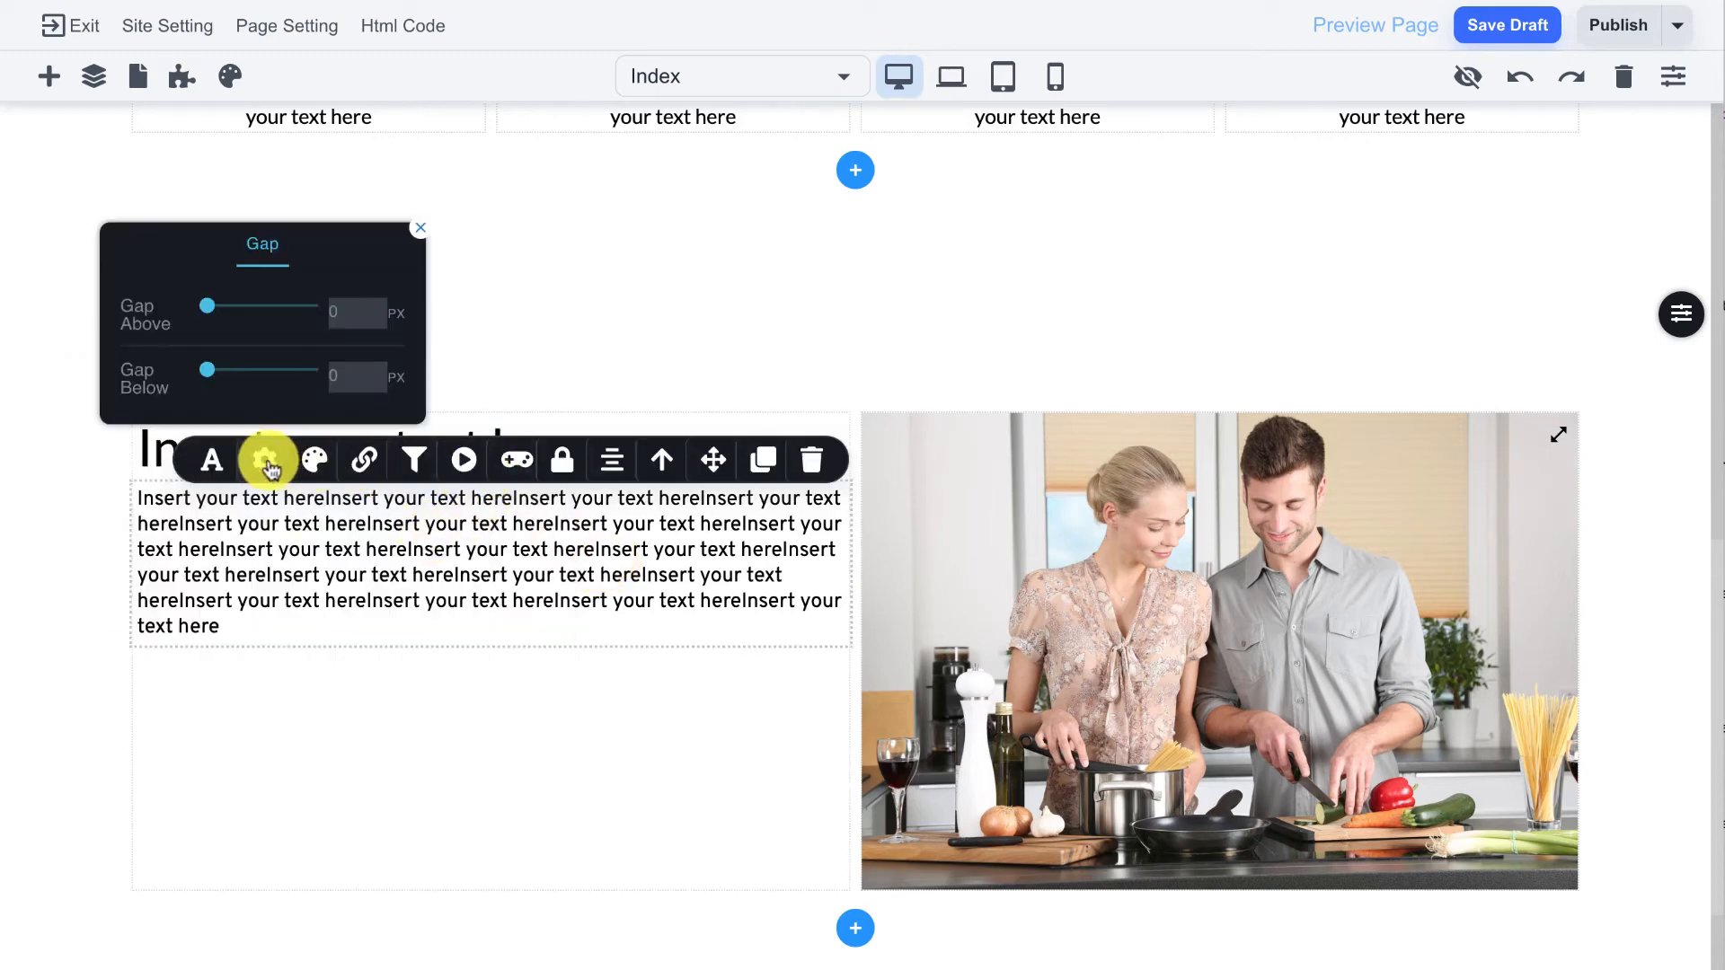
pyautogui.moveTo(212, 305); pyautogui.dragTo(239, 305)
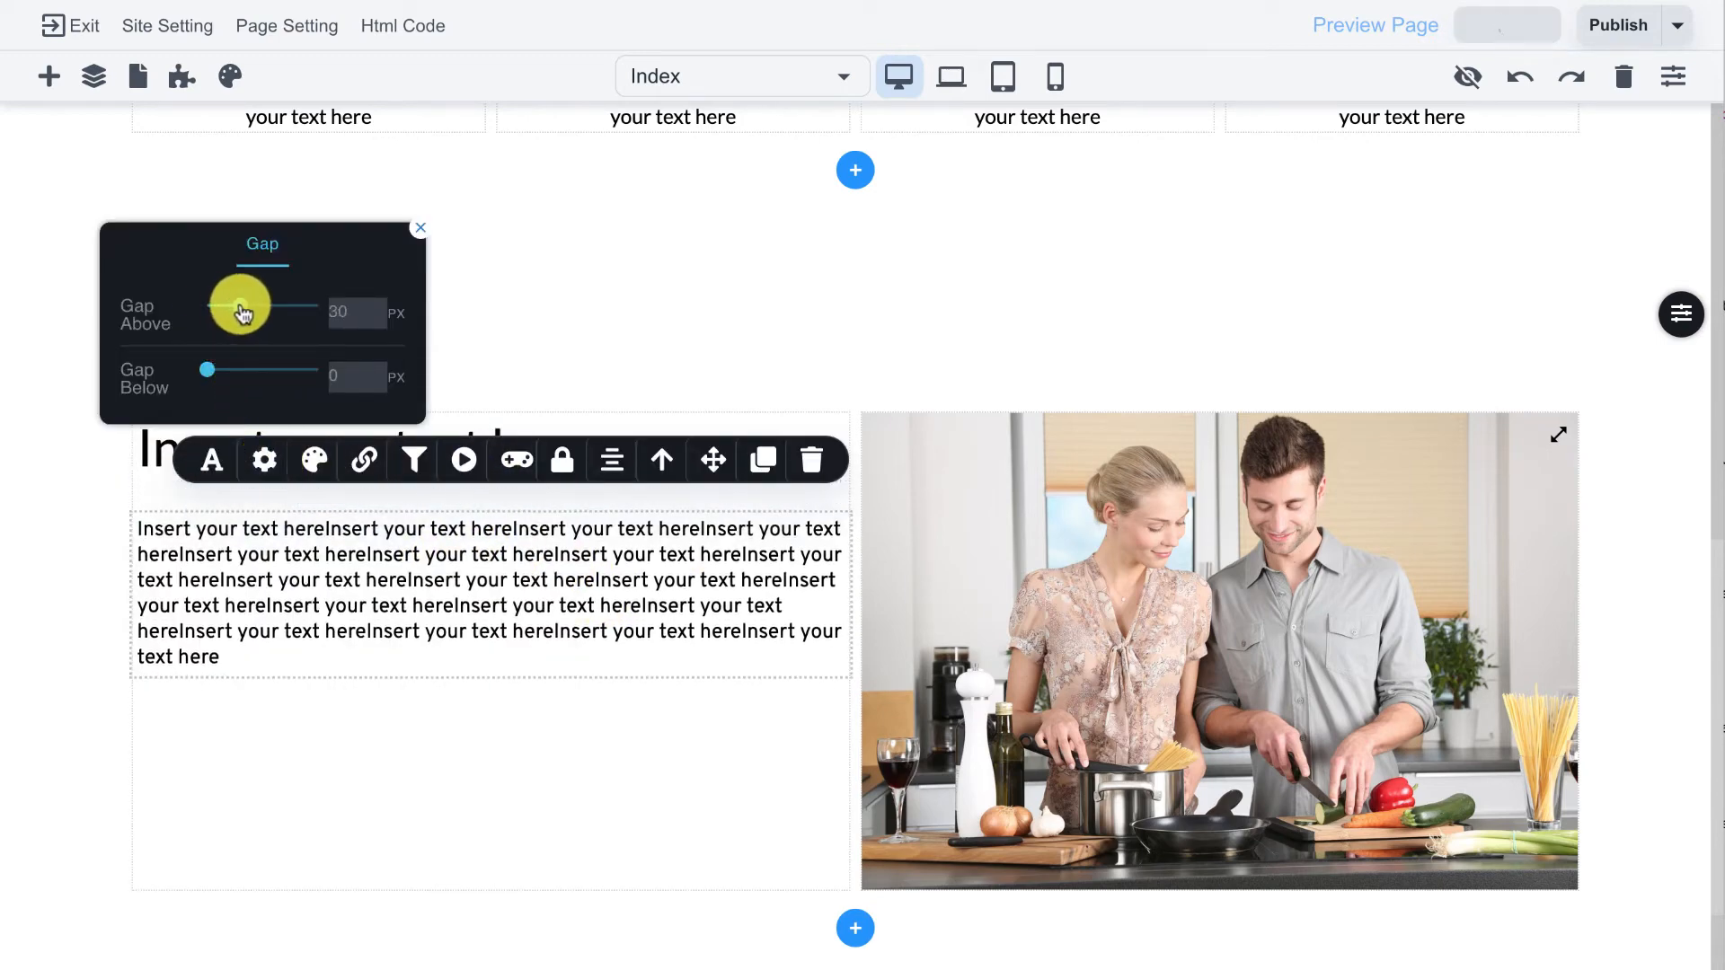
pyautogui.click(416, 555)
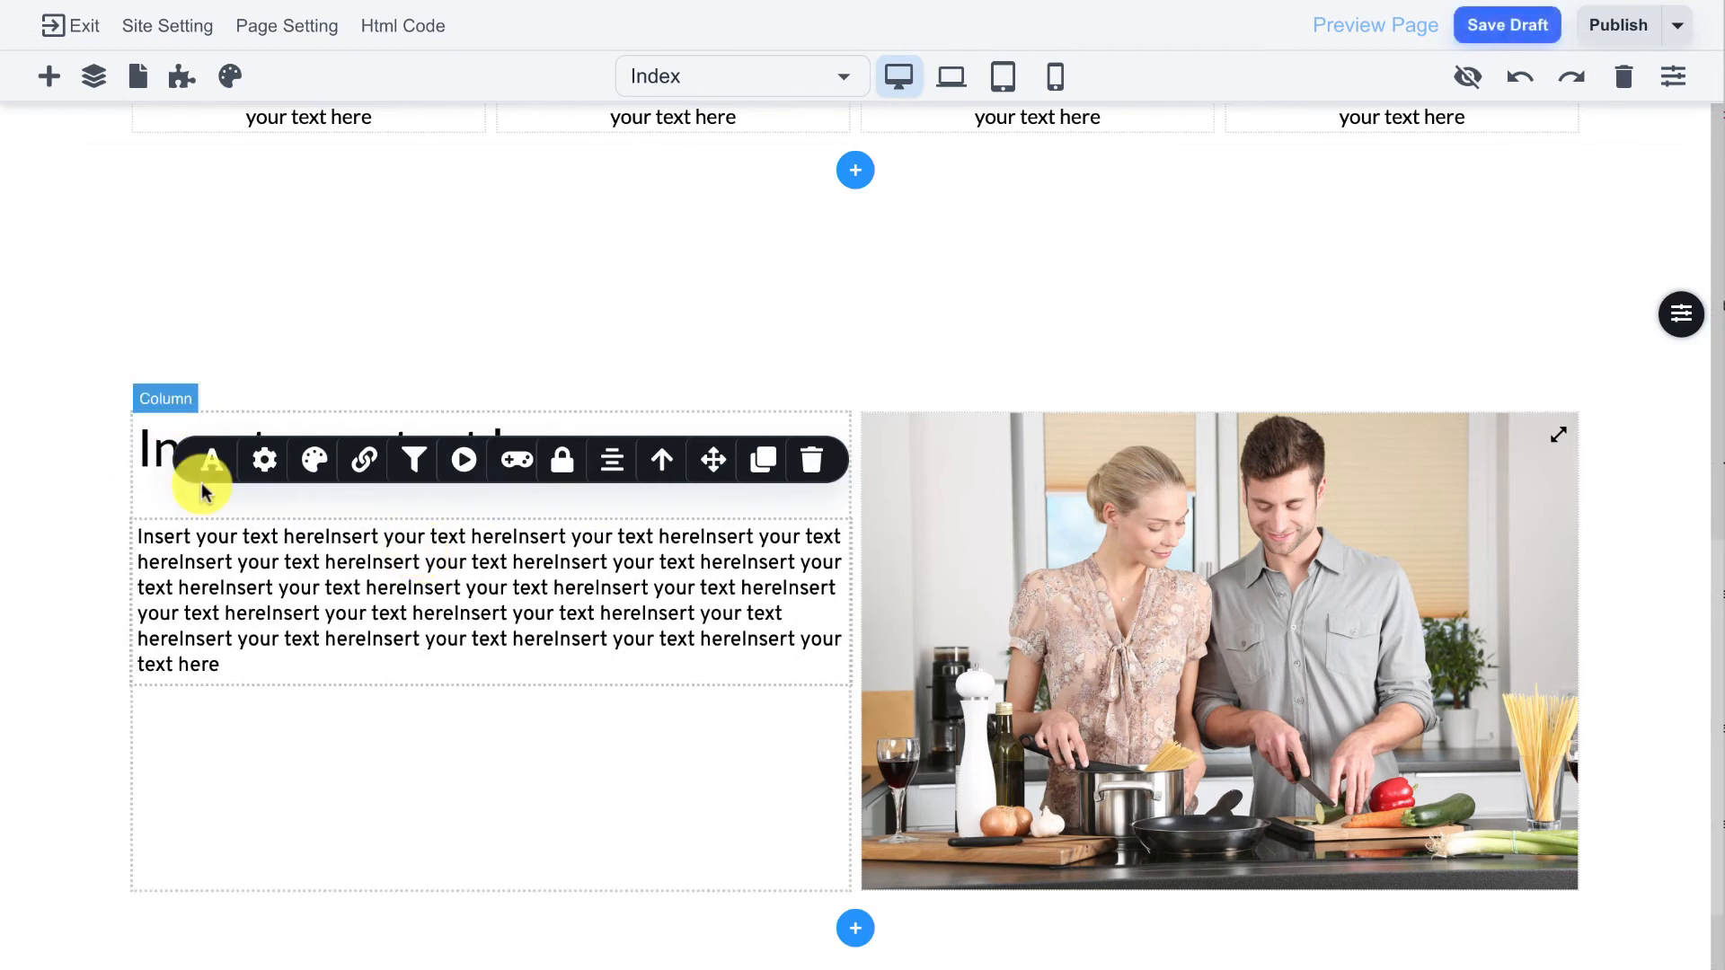
# Step: Slightly widen the column gap between the text column and the couple photo
pyautogui.click(158, 454)
pyautogui.click(710, 459)
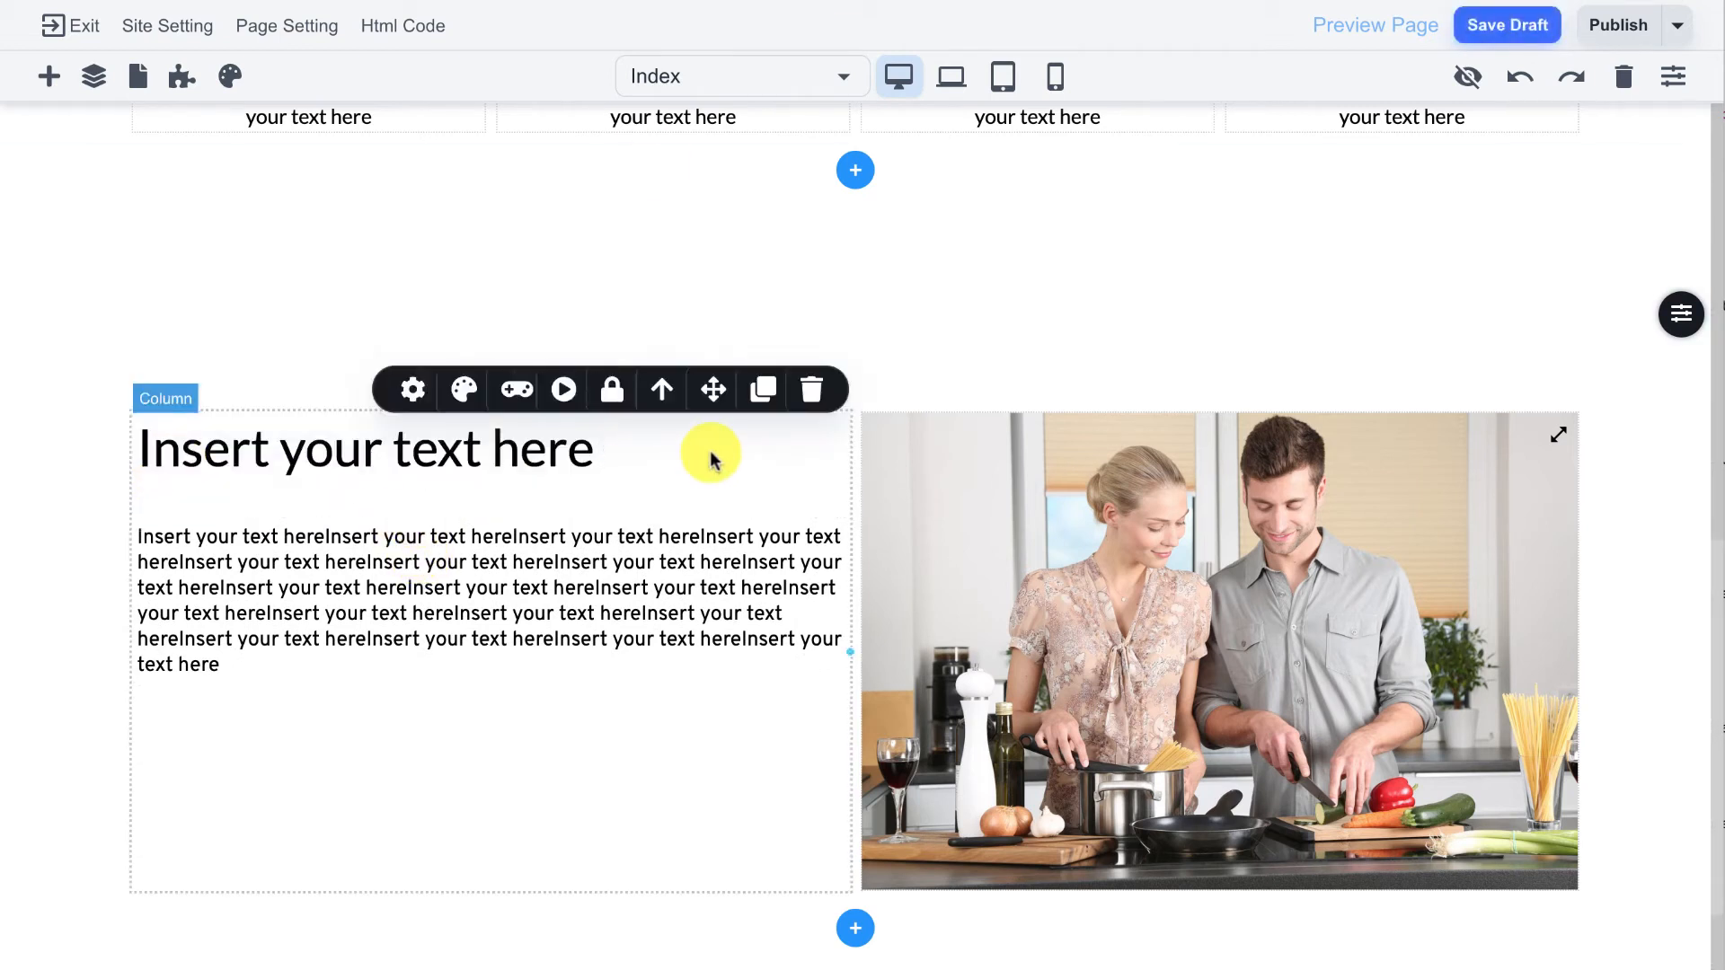
pyautogui.click(400, 391)
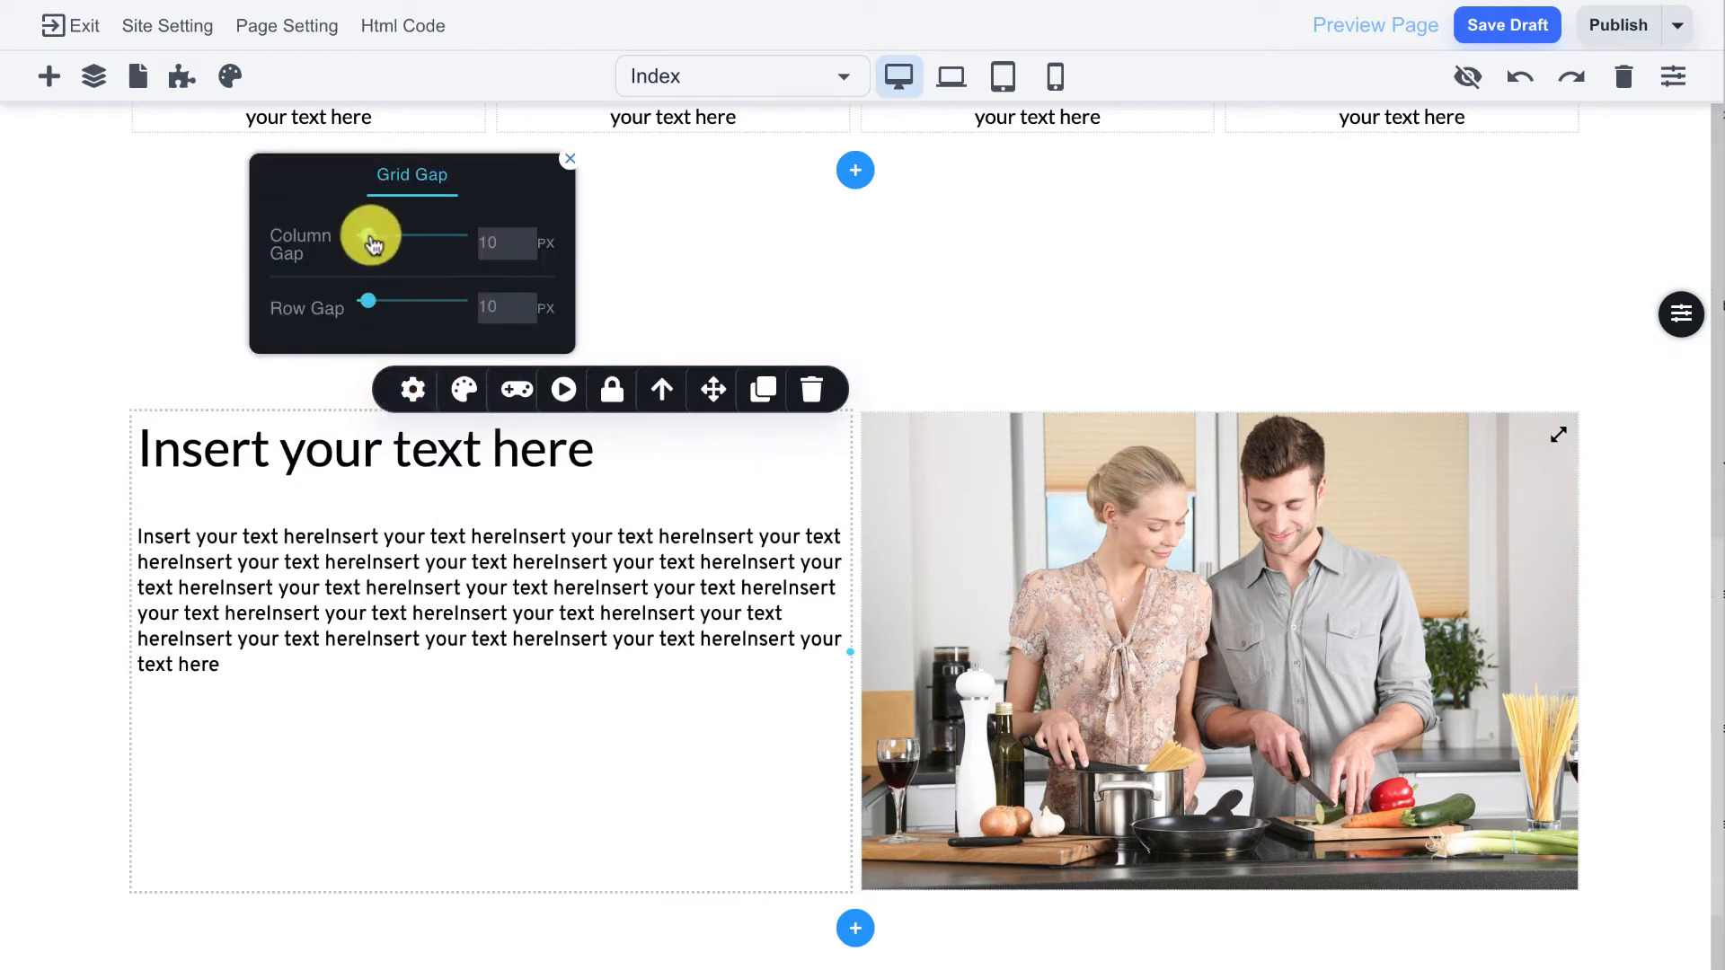
pyautogui.moveTo(371, 254); pyautogui.dragTo(375, 252)
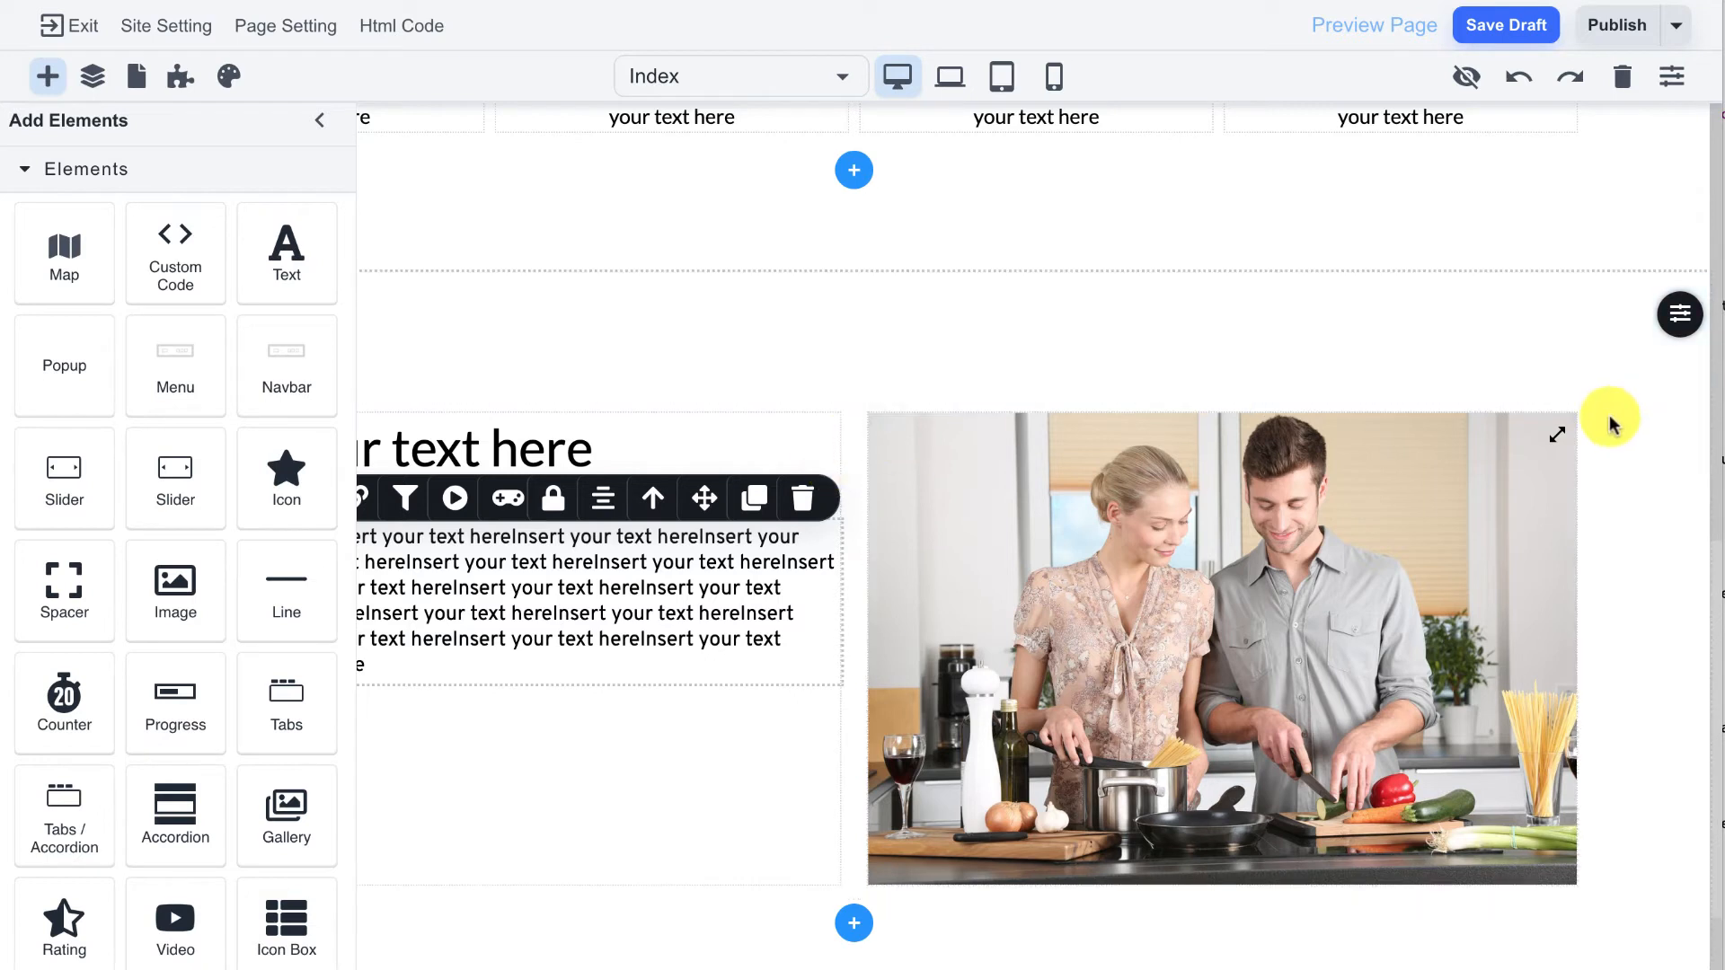
# Step: Give the section with the couple photo a solid pale blue-green overlay, DCEEEF at 56 opacity, and close the colour settings
pyautogui.click(1678, 314)
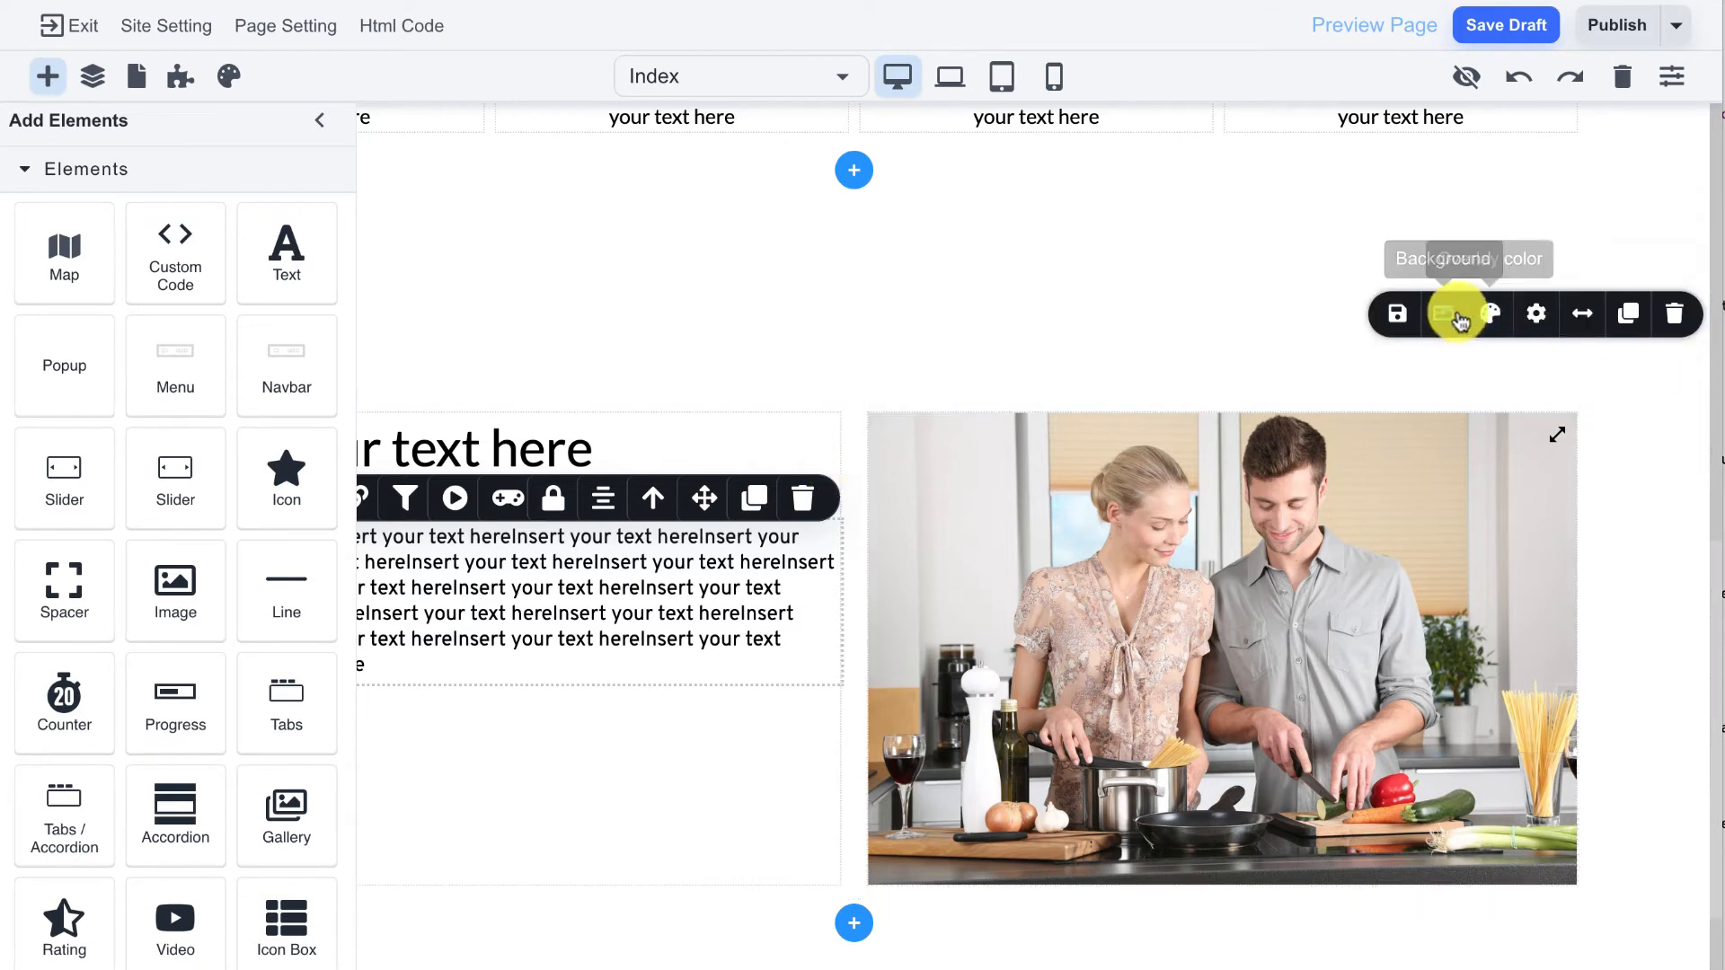
pyautogui.click(1487, 314)
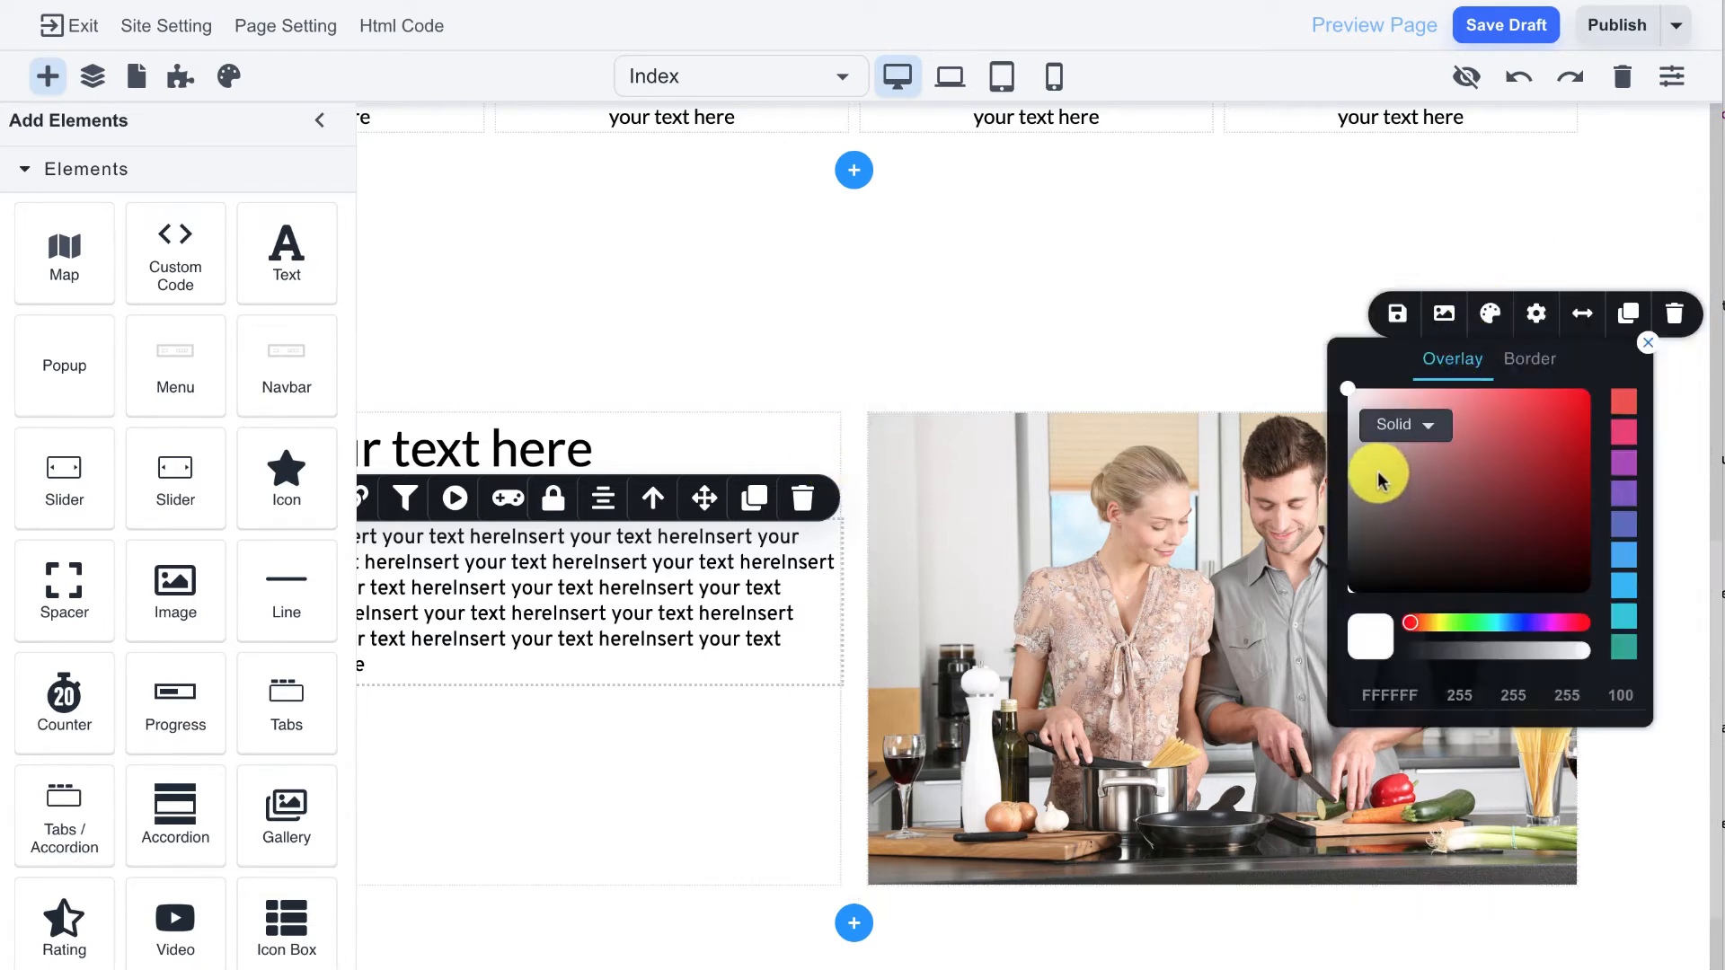
pyautogui.moveTo(1459, 627); pyautogui.dragTo(1495, 622)
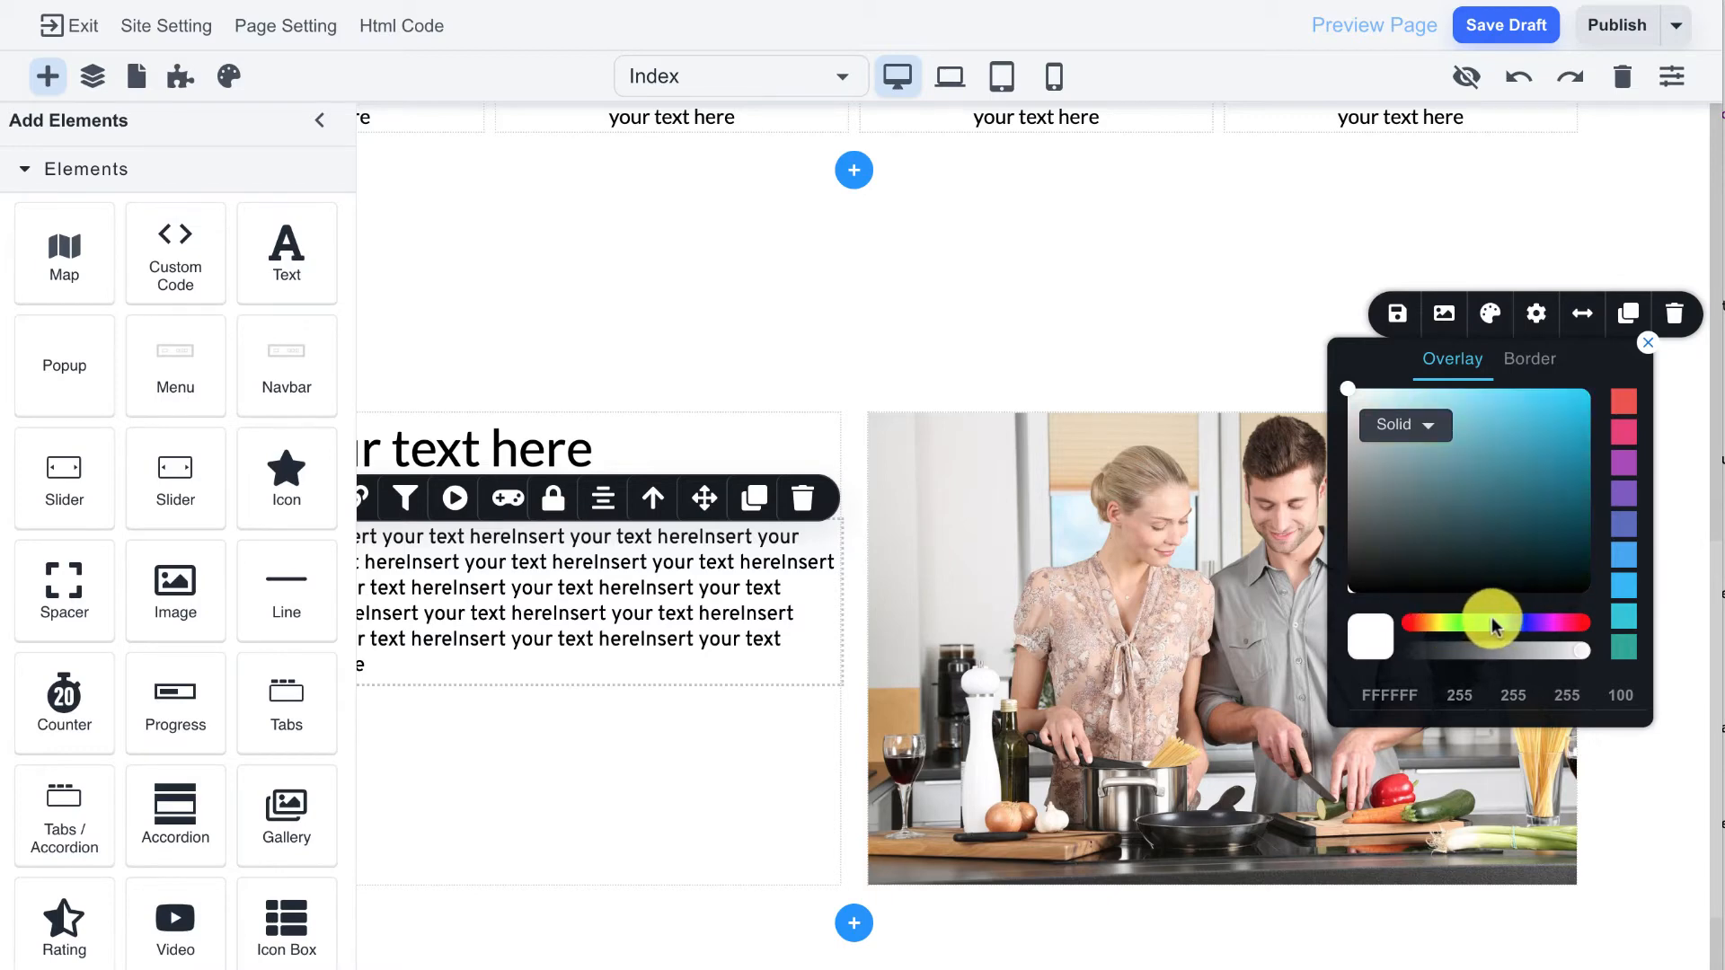
pyautogui.click(1364, 460)
pyautogui.moveTo(1367, 435)
pyautogui.mouseDown()
pyautogui.moveTo(1383, 395)
pyautogui.moveTo(1367, 400)
pyautogui.mouseUp()
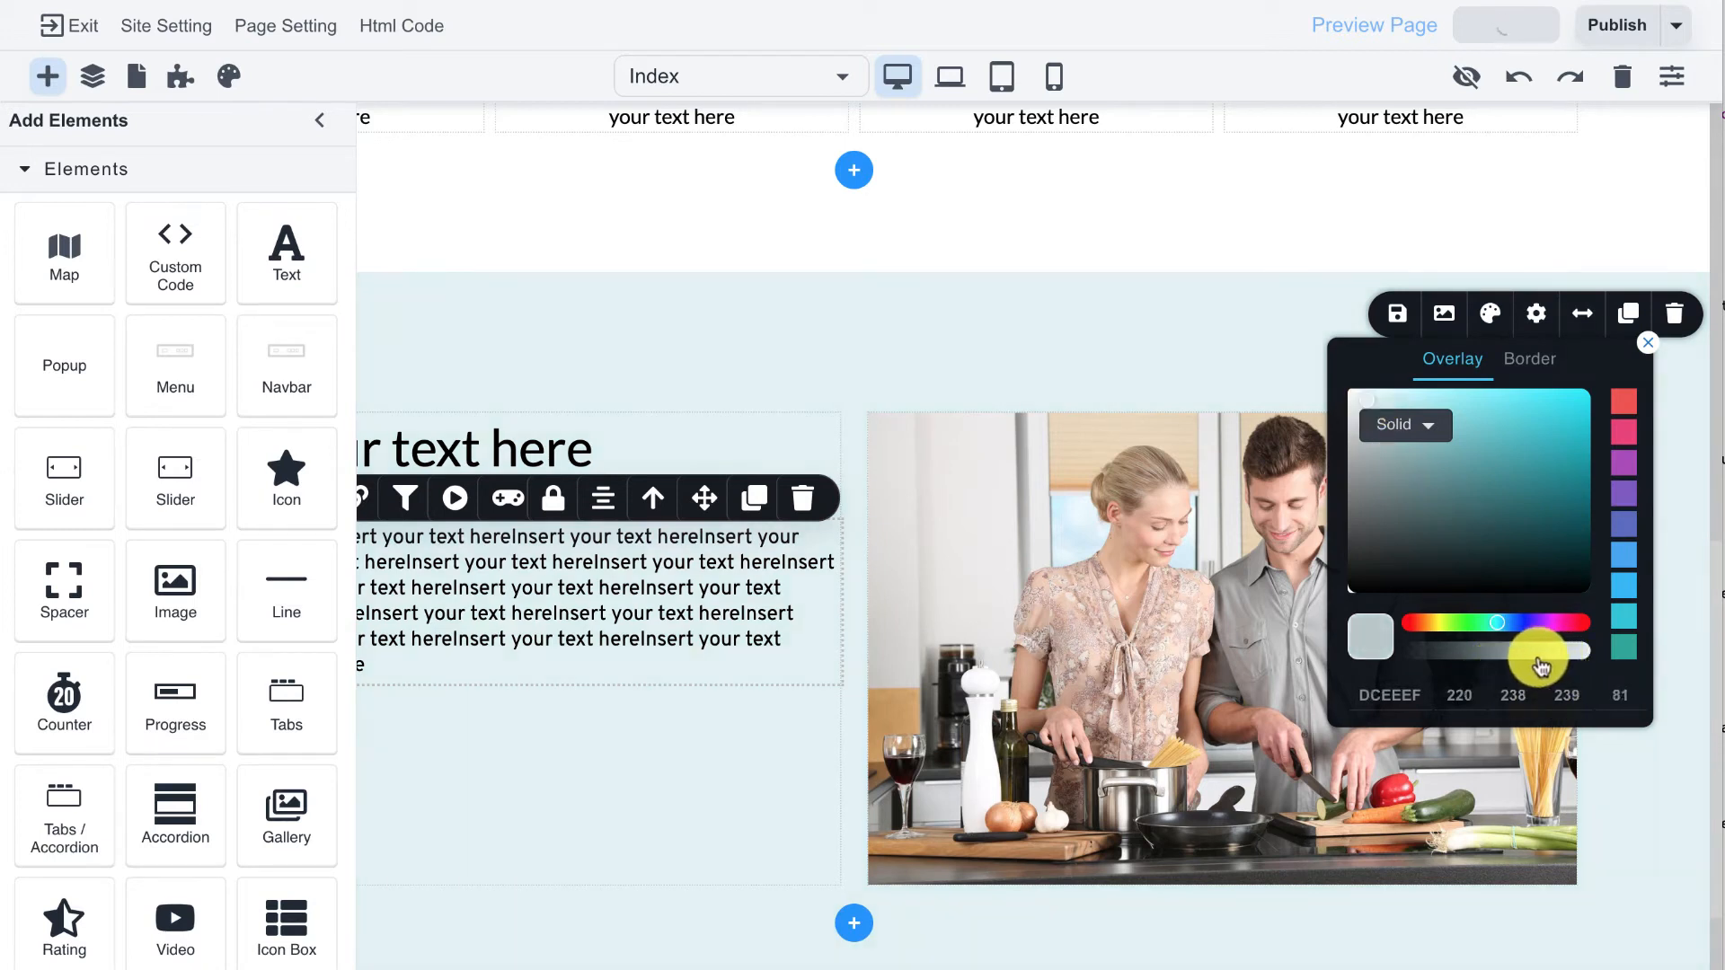
pyautogui.moveTo(1512, 666); pyautogui.dragTo(1508, 665)
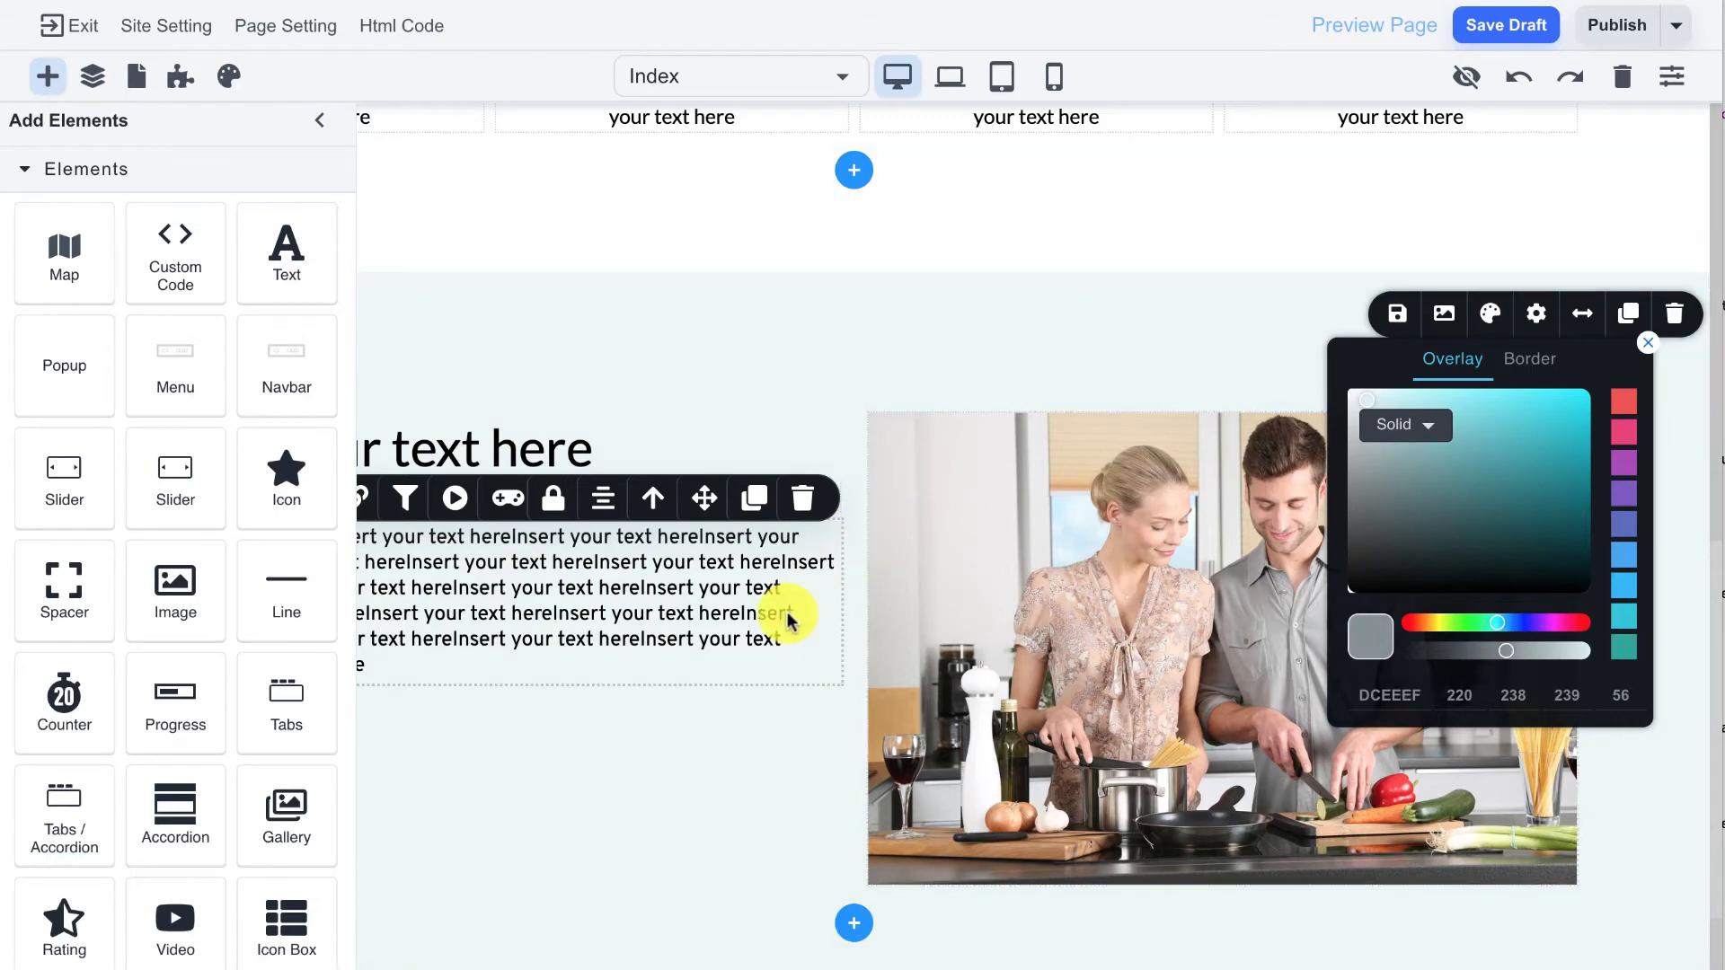
pyautogui.click(47, 75)
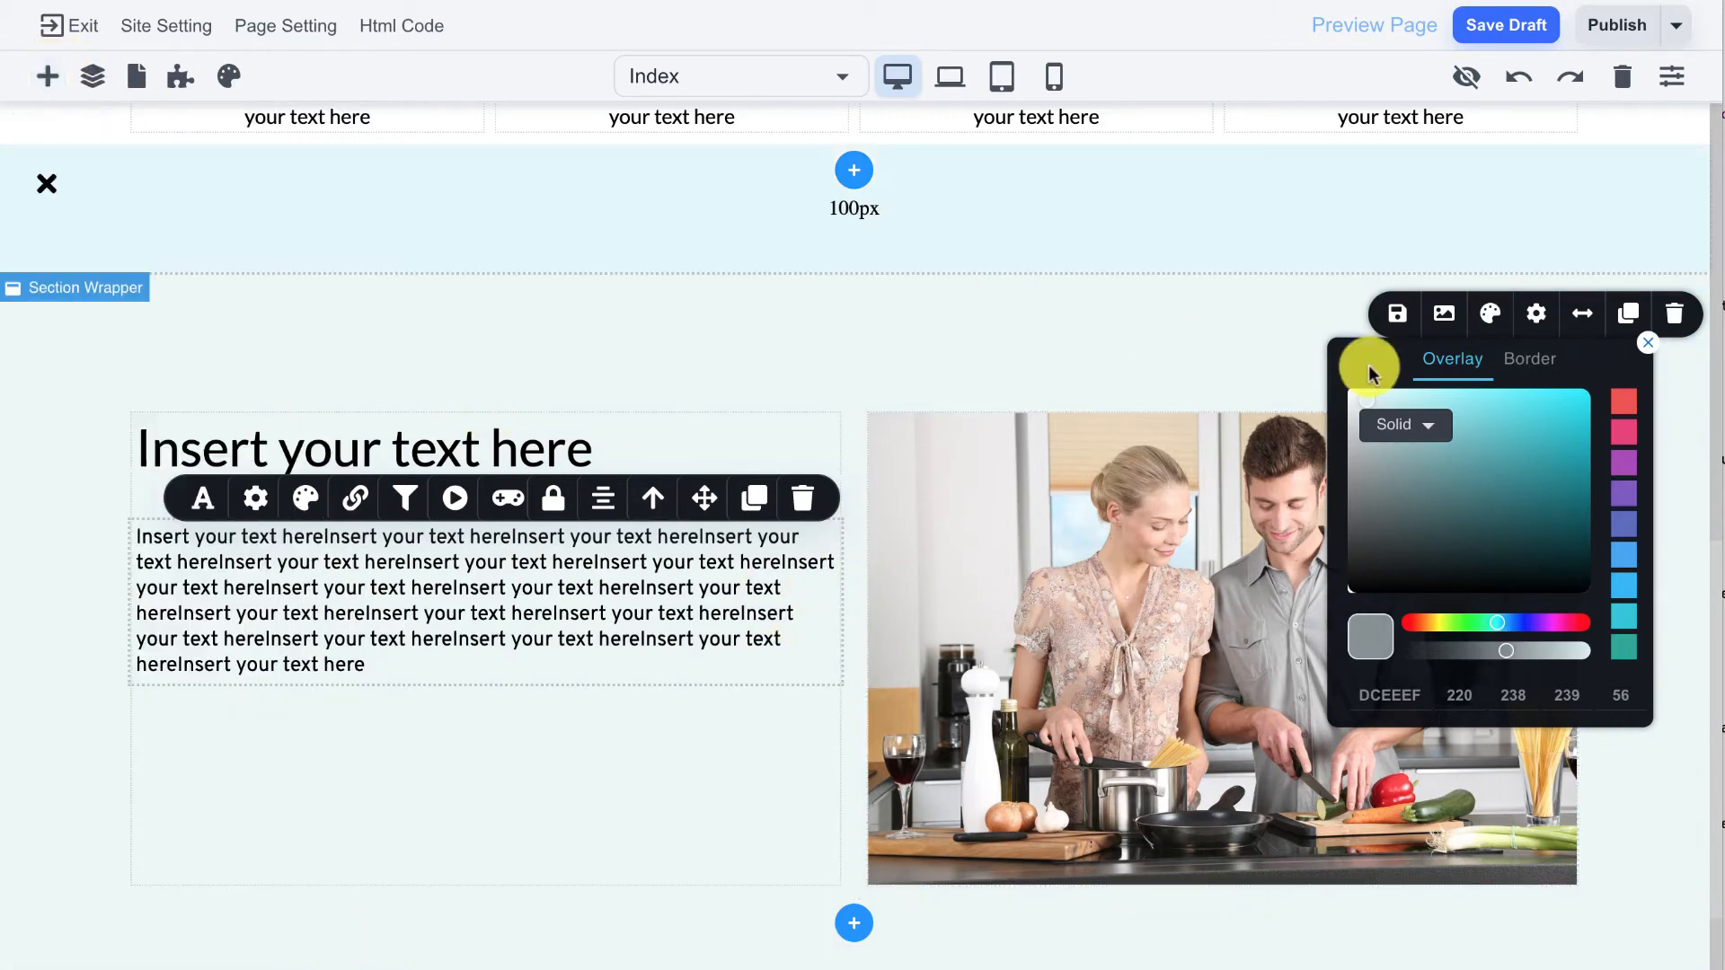
pyautogui.click(1650, 359)
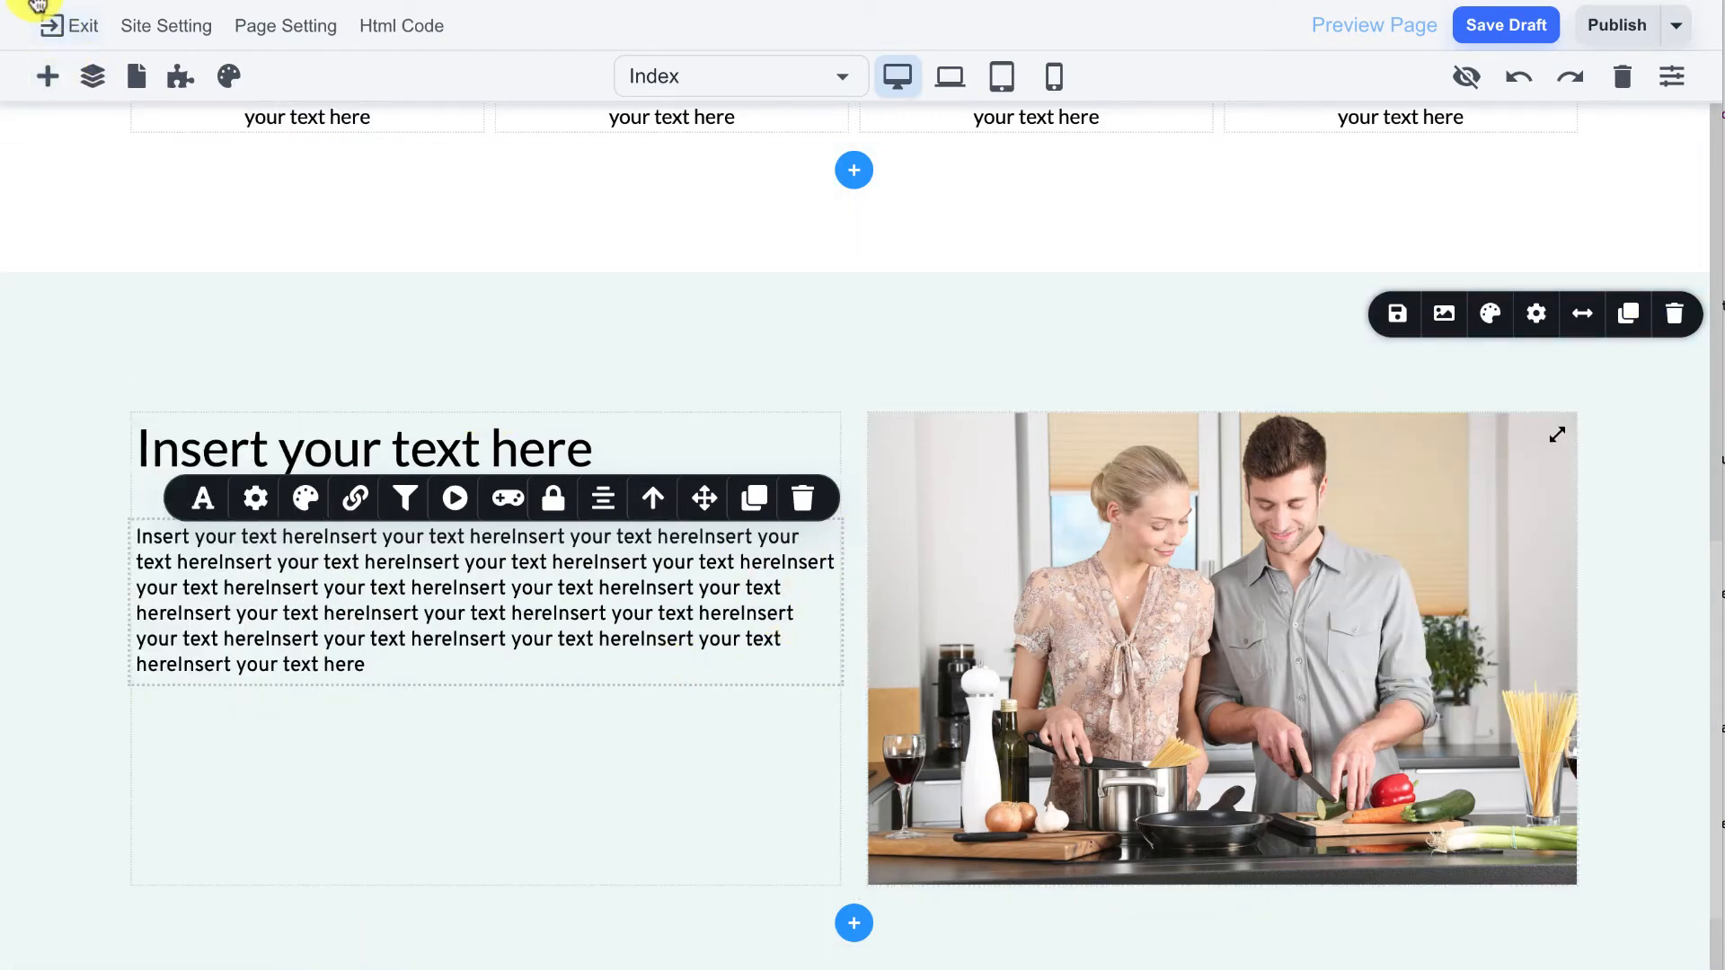
# Step: Add a button element below the paragraph in the text column
pyautogui.click(47, 76)
pyautogui.scroll(-3, 175, 431)
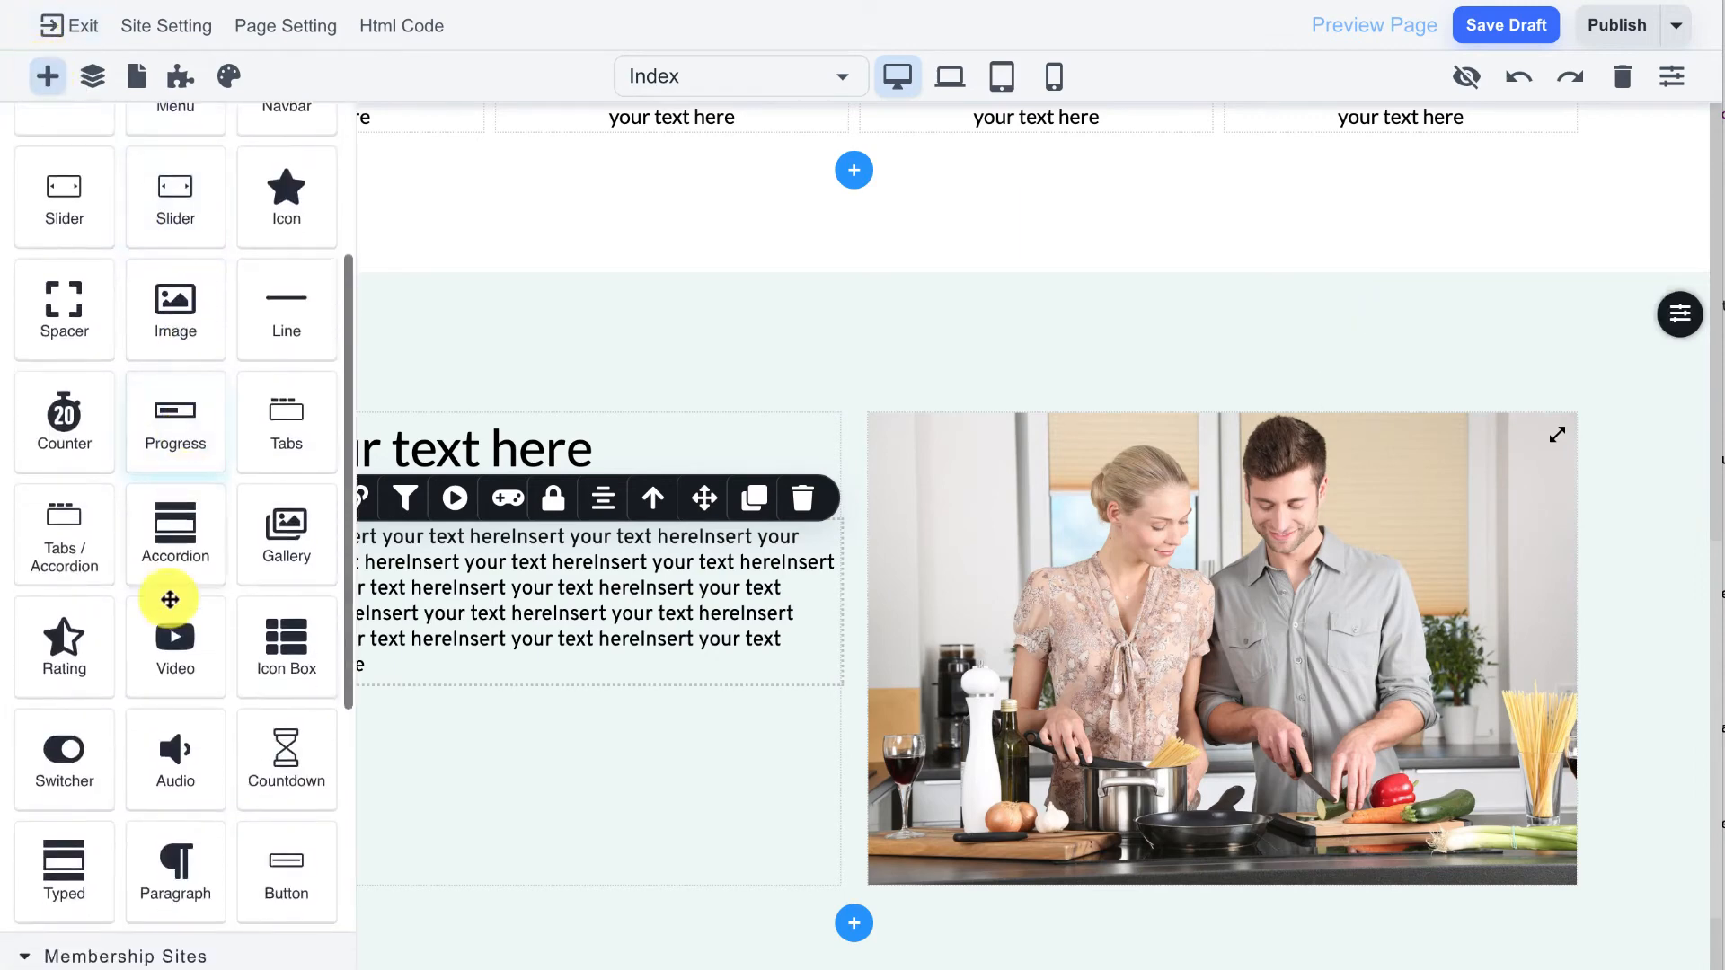
pyautogui.scroll(-1, 225, 737)
pyautogui.moveTo(281, 798); pyautogui.dragTo(585, 716)
# Step: Change the new button's icon to a clock and its label to "Click Here"
pyautogui.click(589, 719)
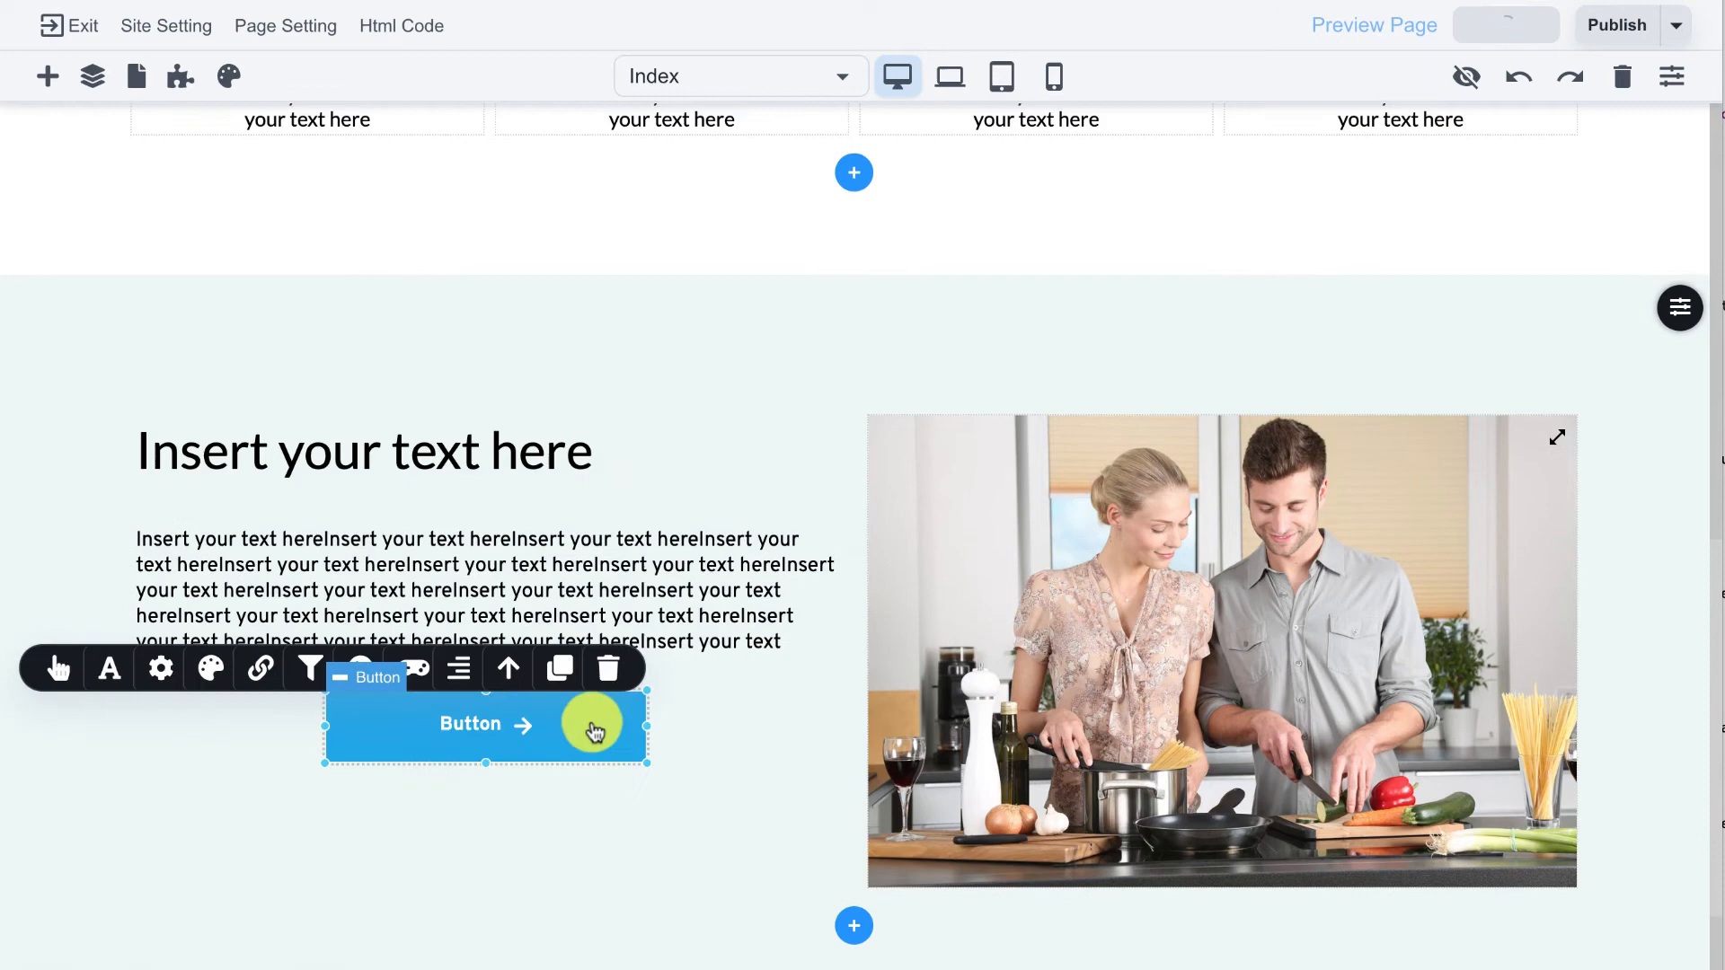
pyautogui.click(52, 674)
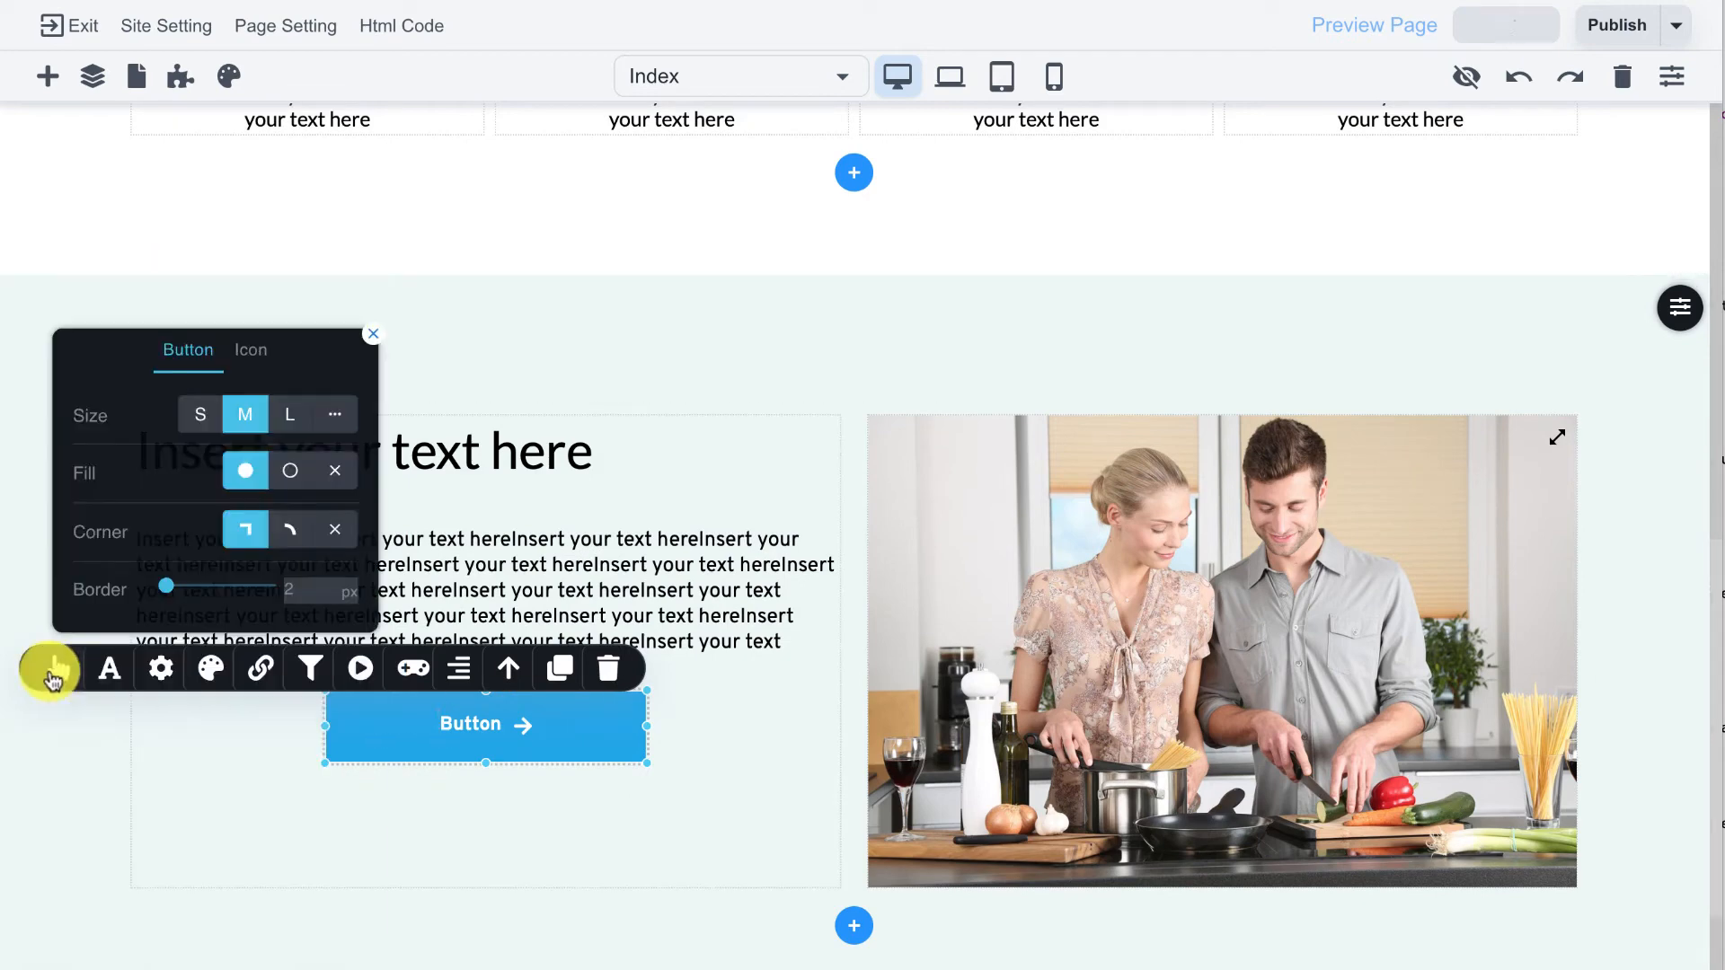
pyautogui.click(251, 340)
pyautogui.click(323, 415)
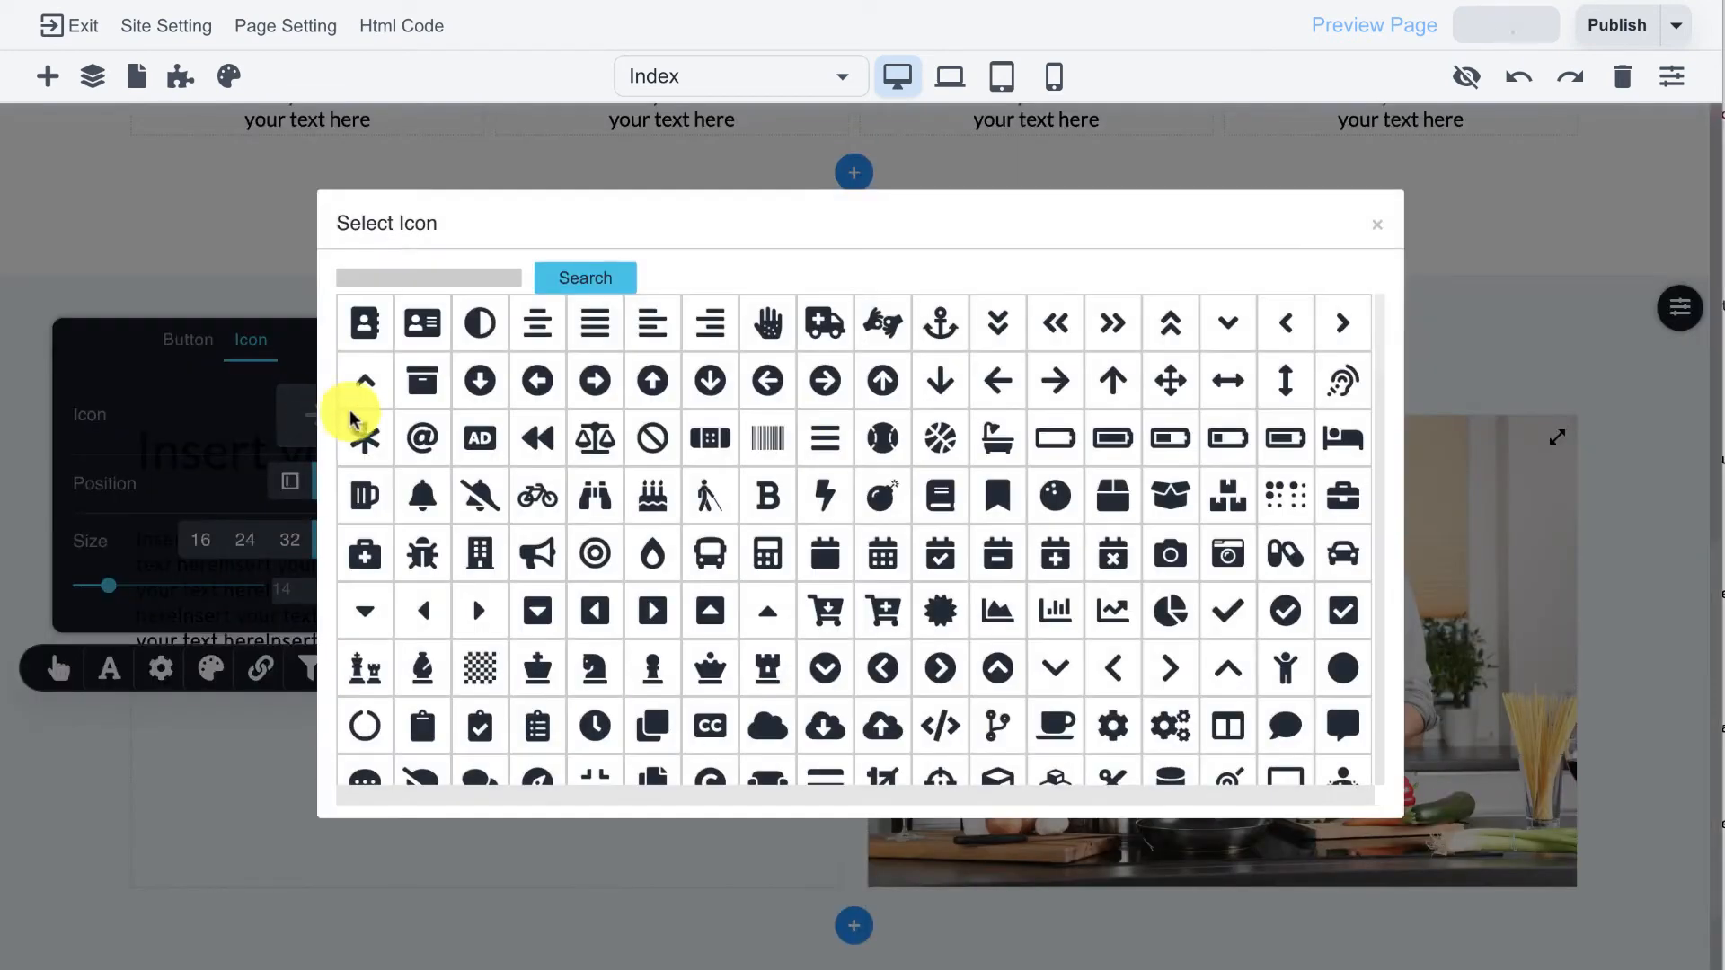
pyautogui.click(600, 724)
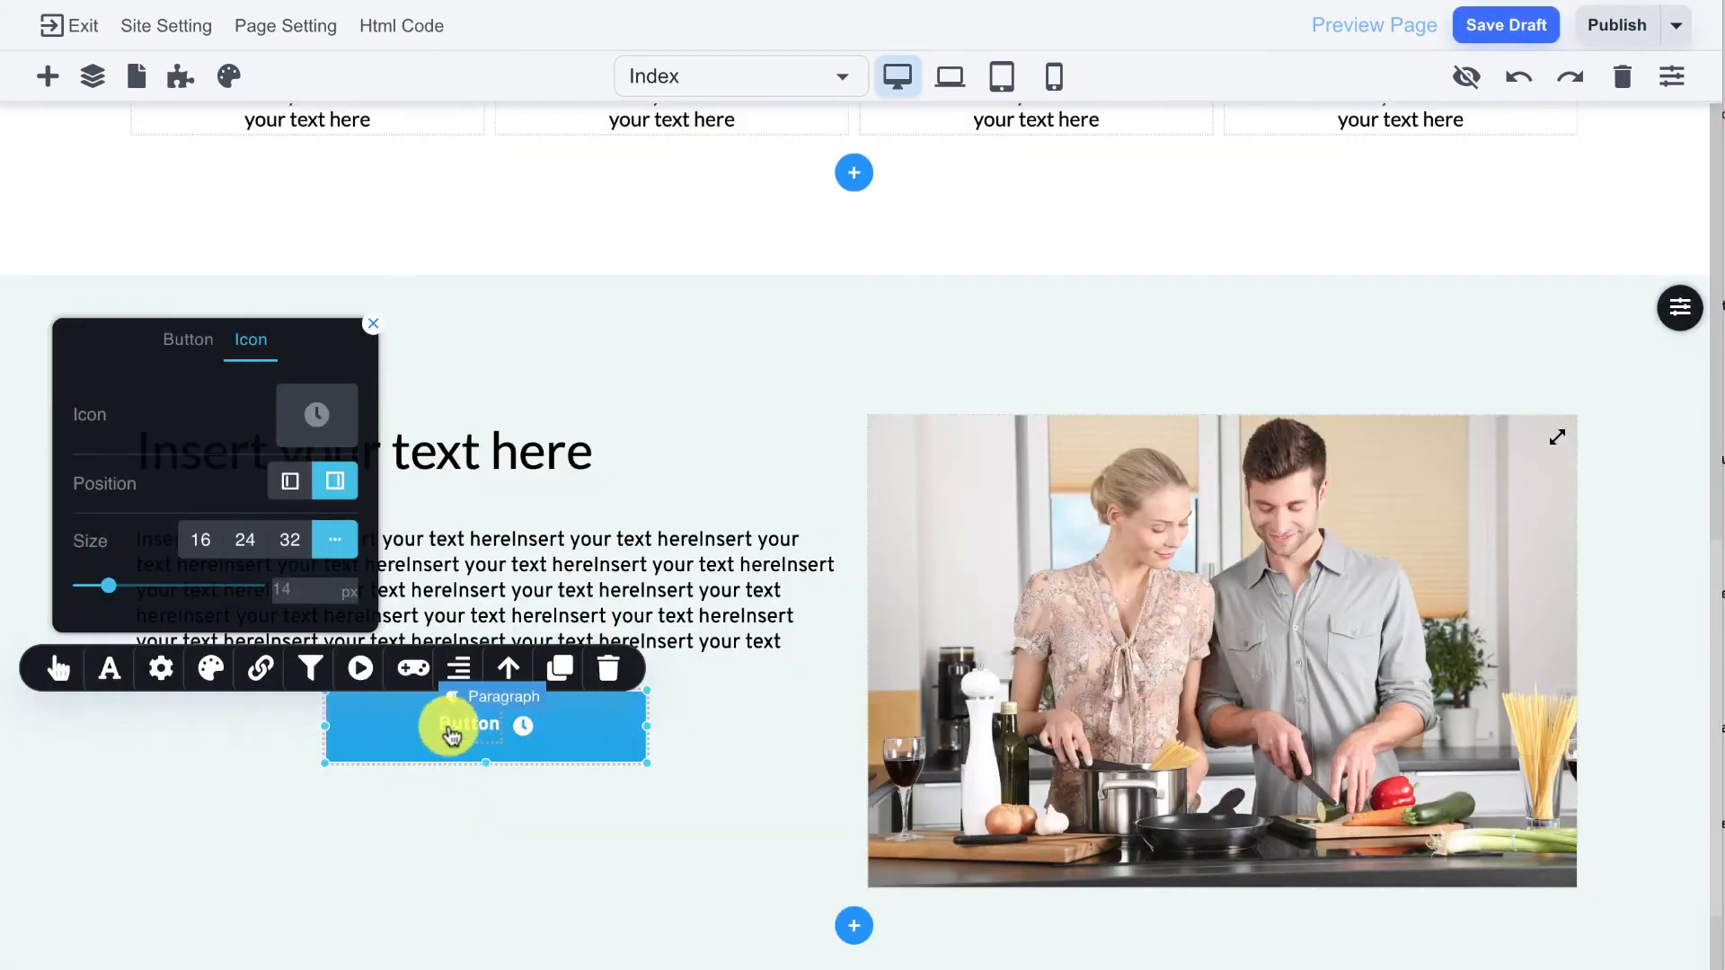
pyautogui.click(460, 732)
pyautogui.write('Click Here')
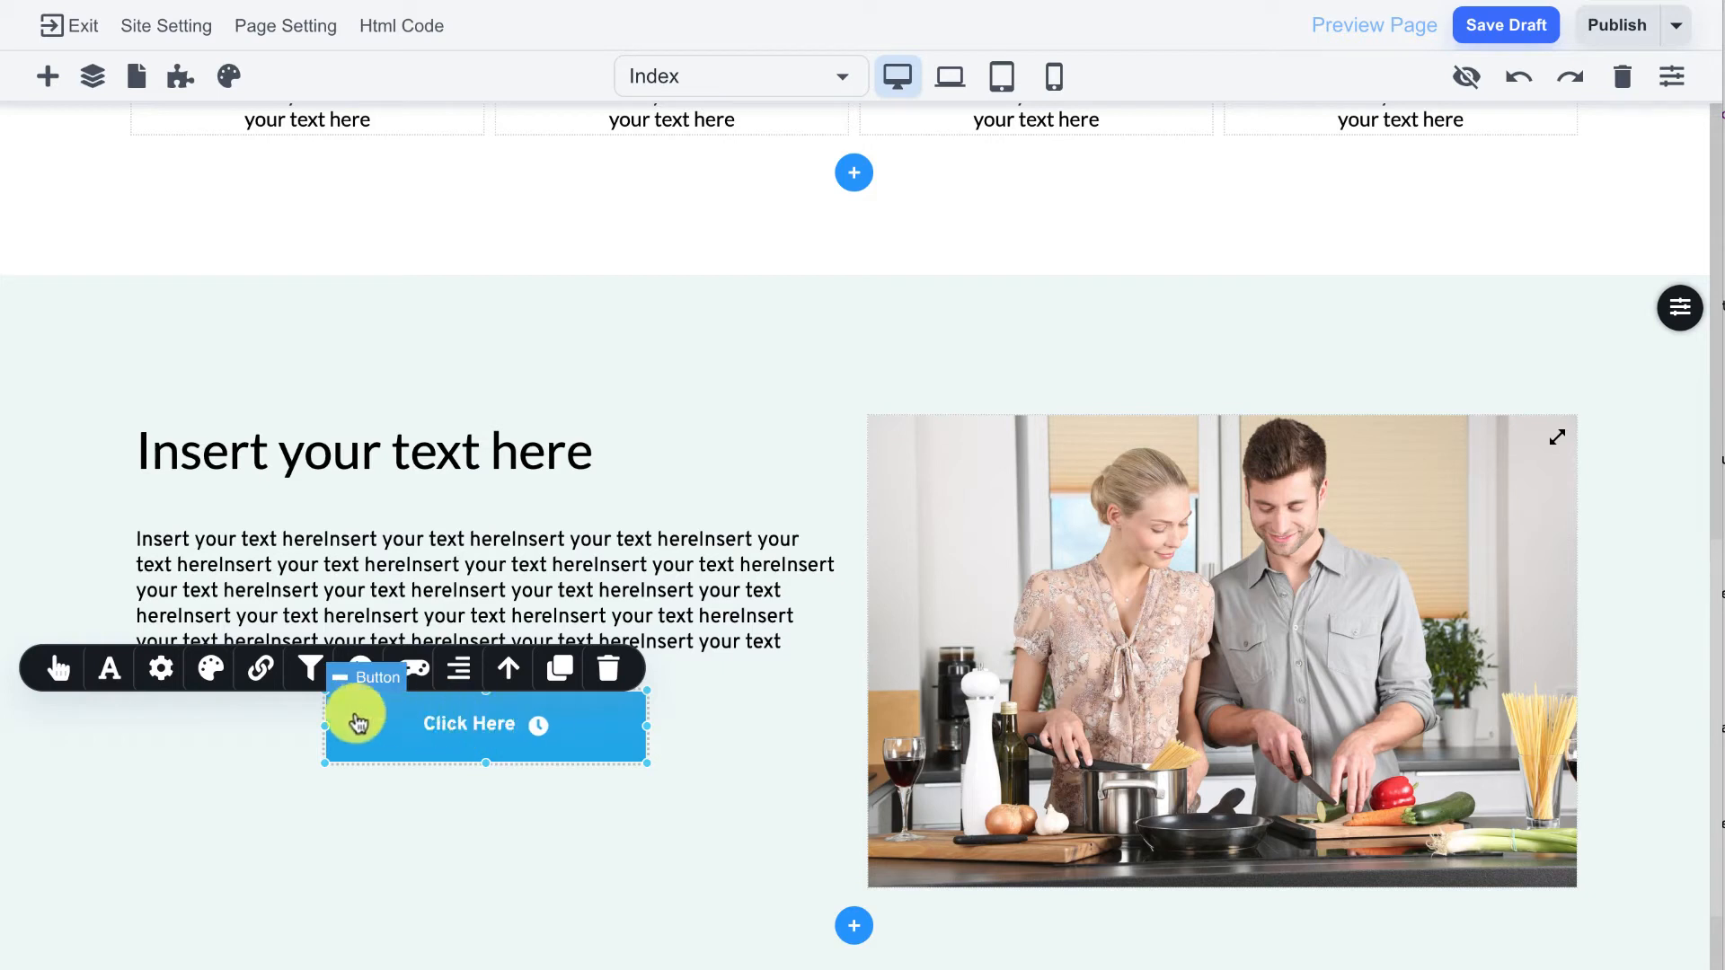
pyautogui.click(669, 589)
# Step: Add a blank section at the end of the page, below the couple photo section
pyautogui.scroll(-3, 801, 624)
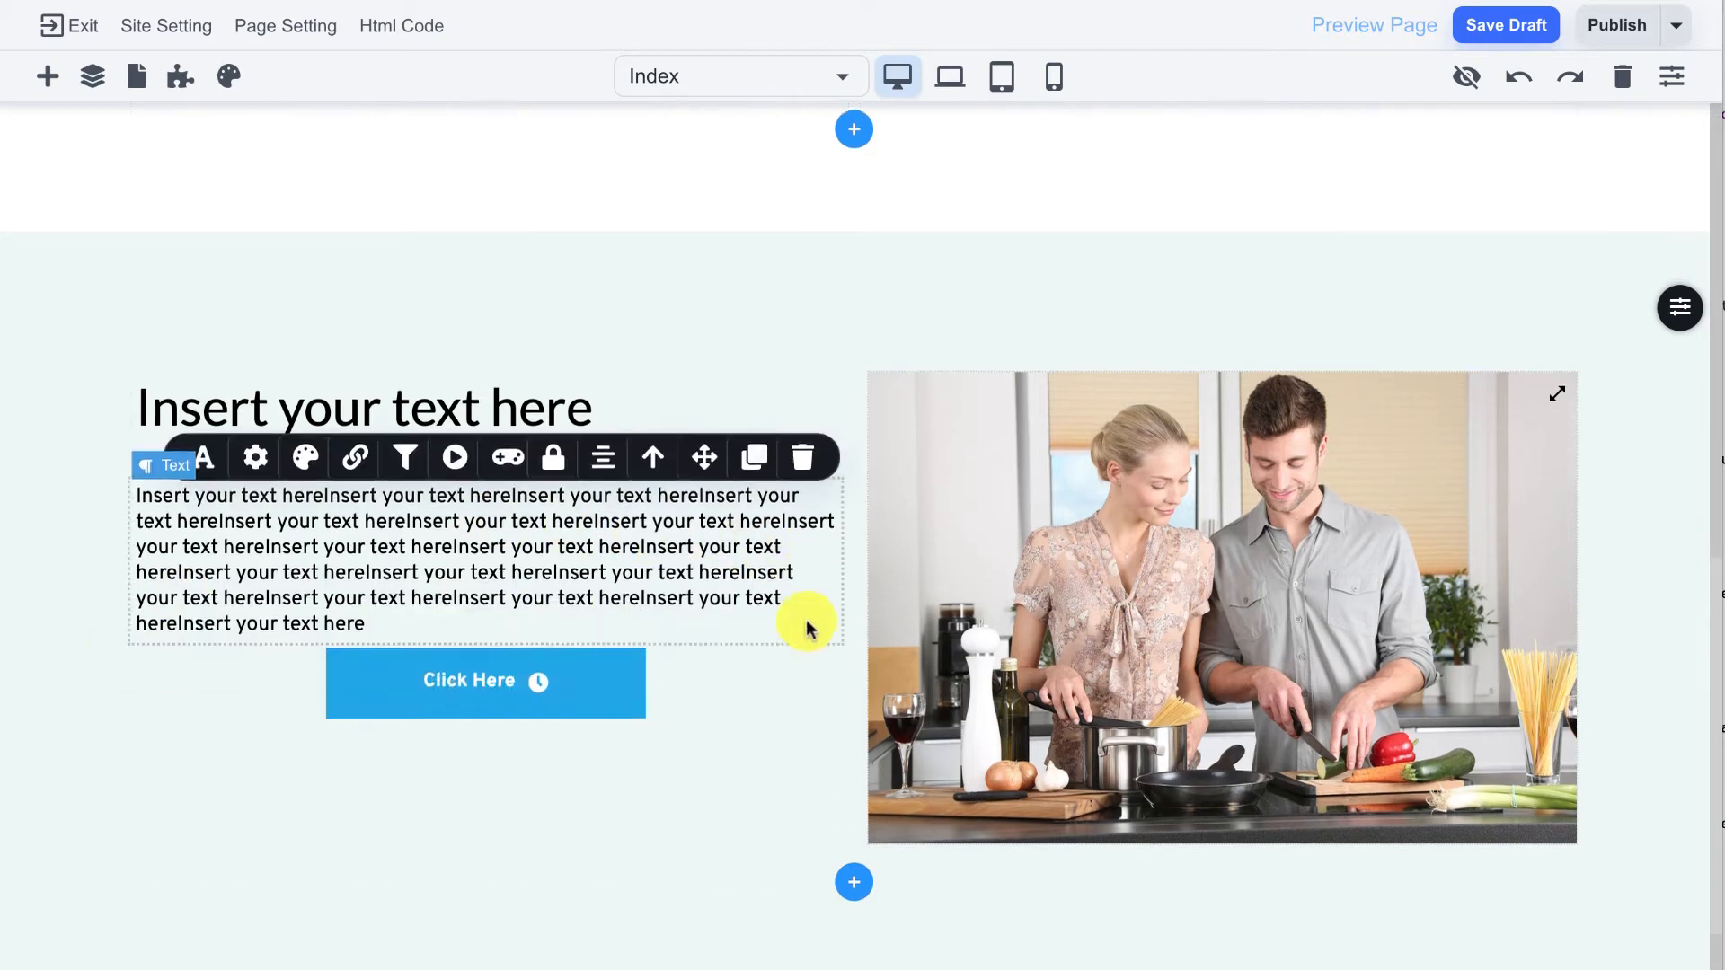
pyautogui.click(850, 852)
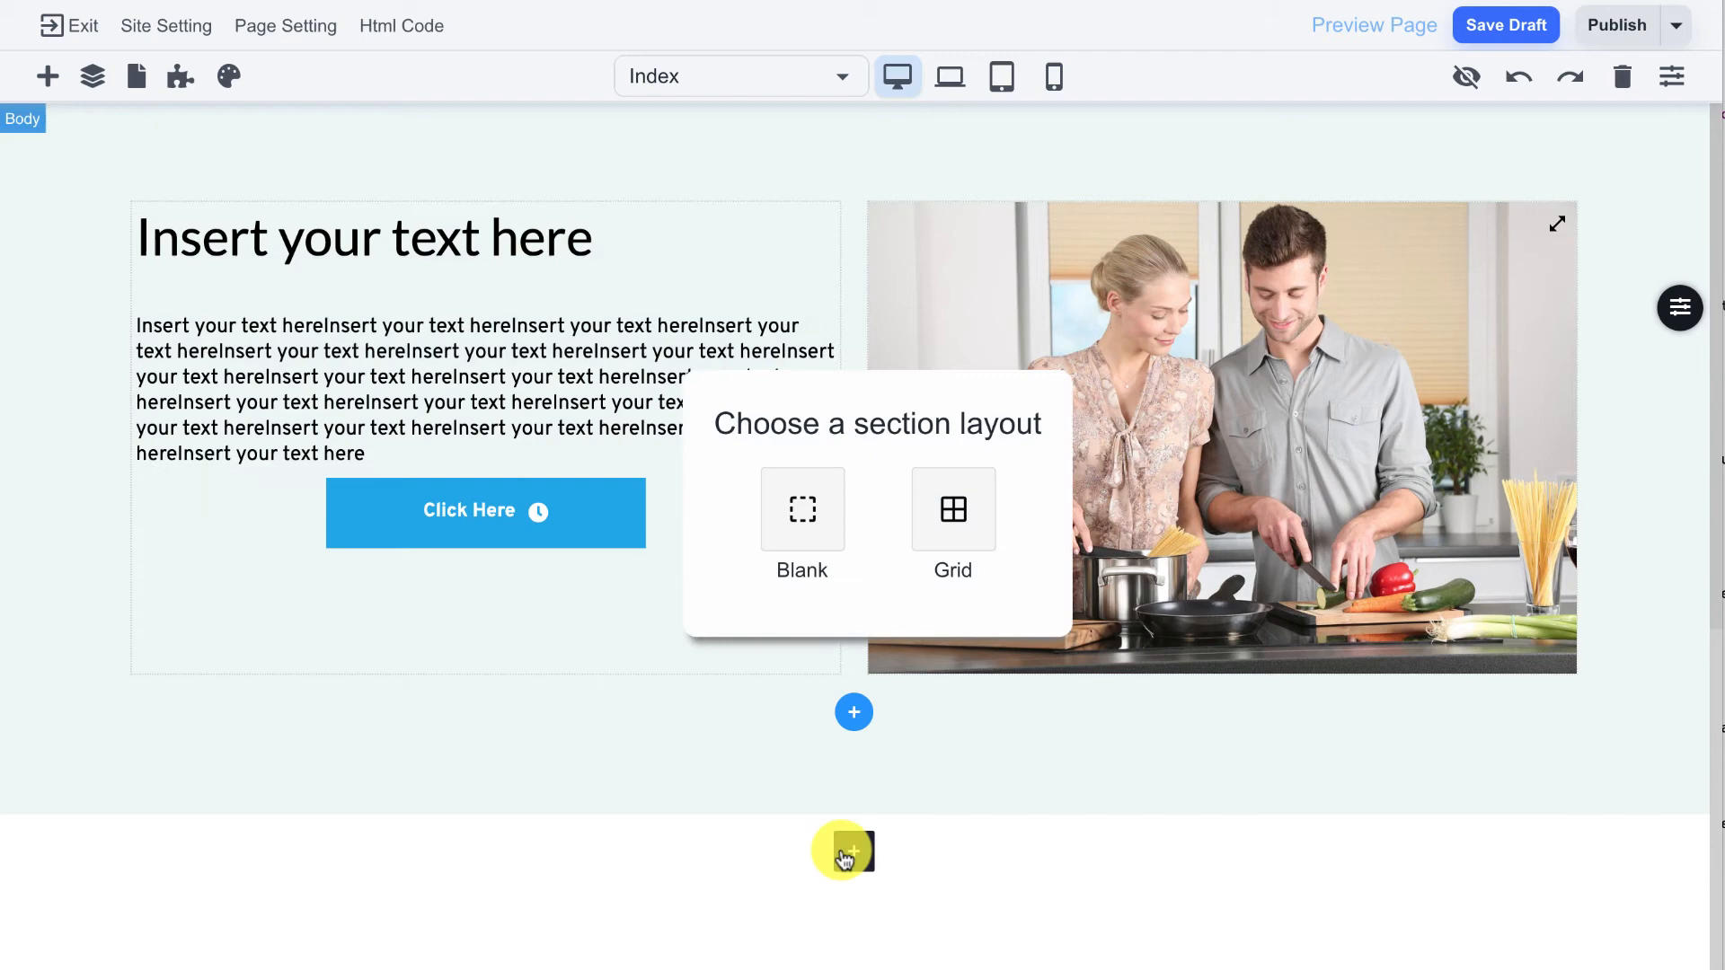
pyautogui.click(798, 539)
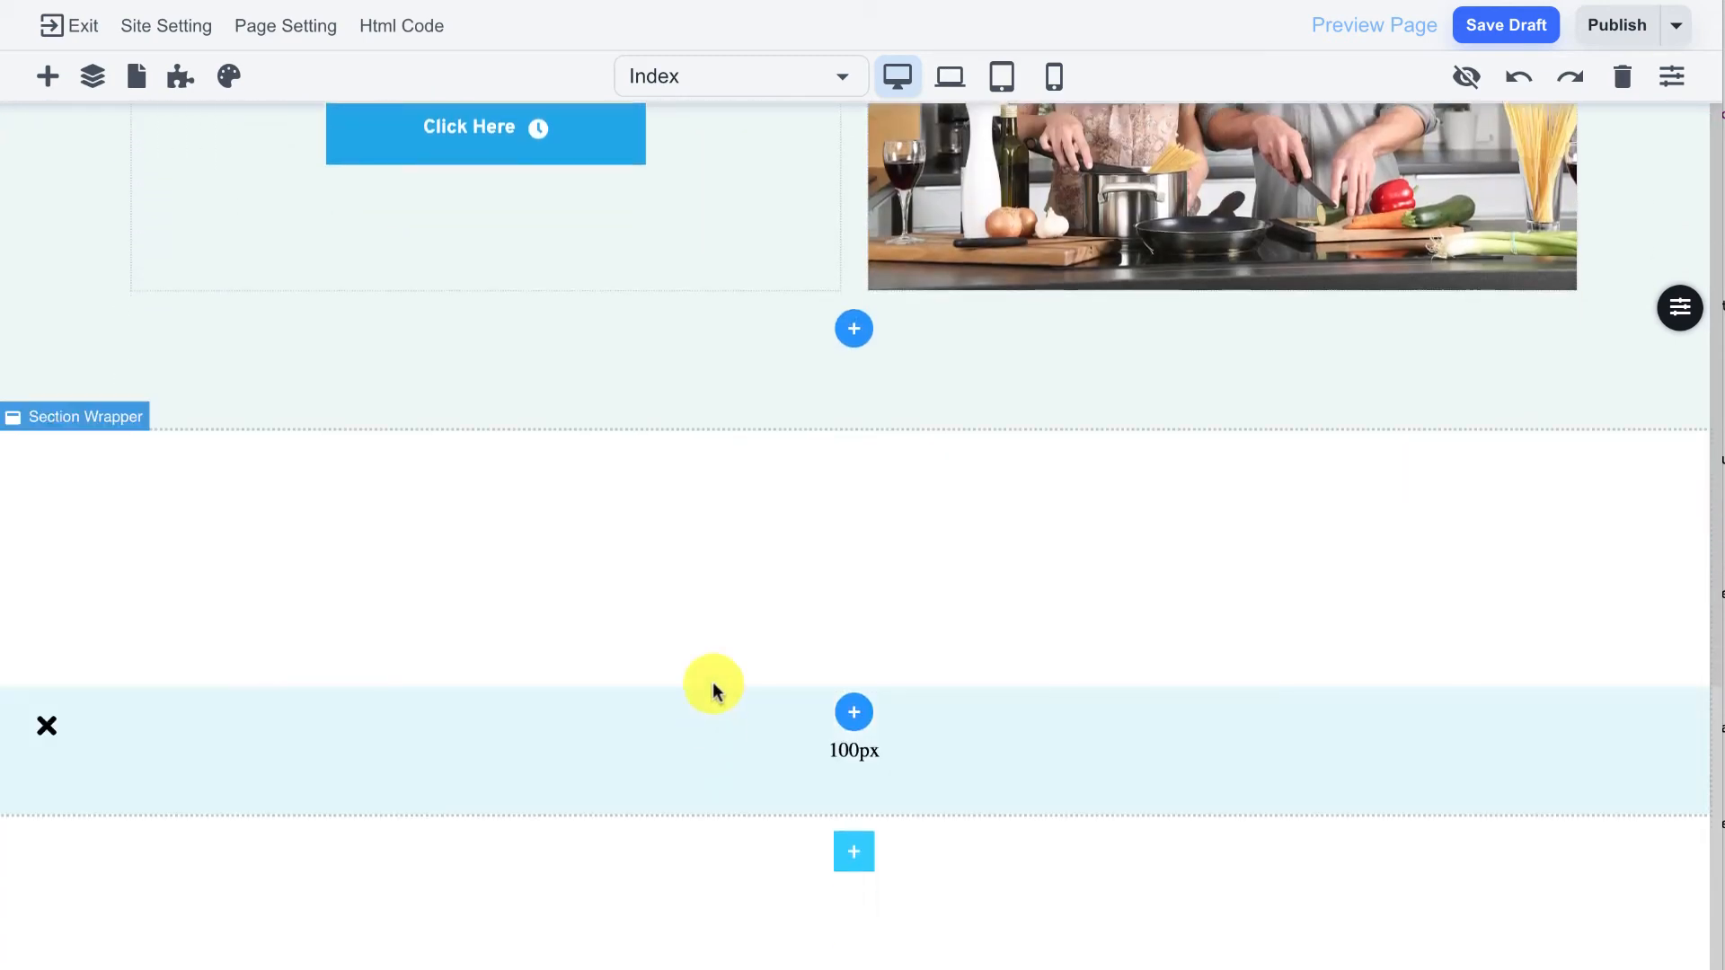
# Step: Insert a grid with the 4 x 1 layout into the new blank section
pyautogui.click(49, 76)
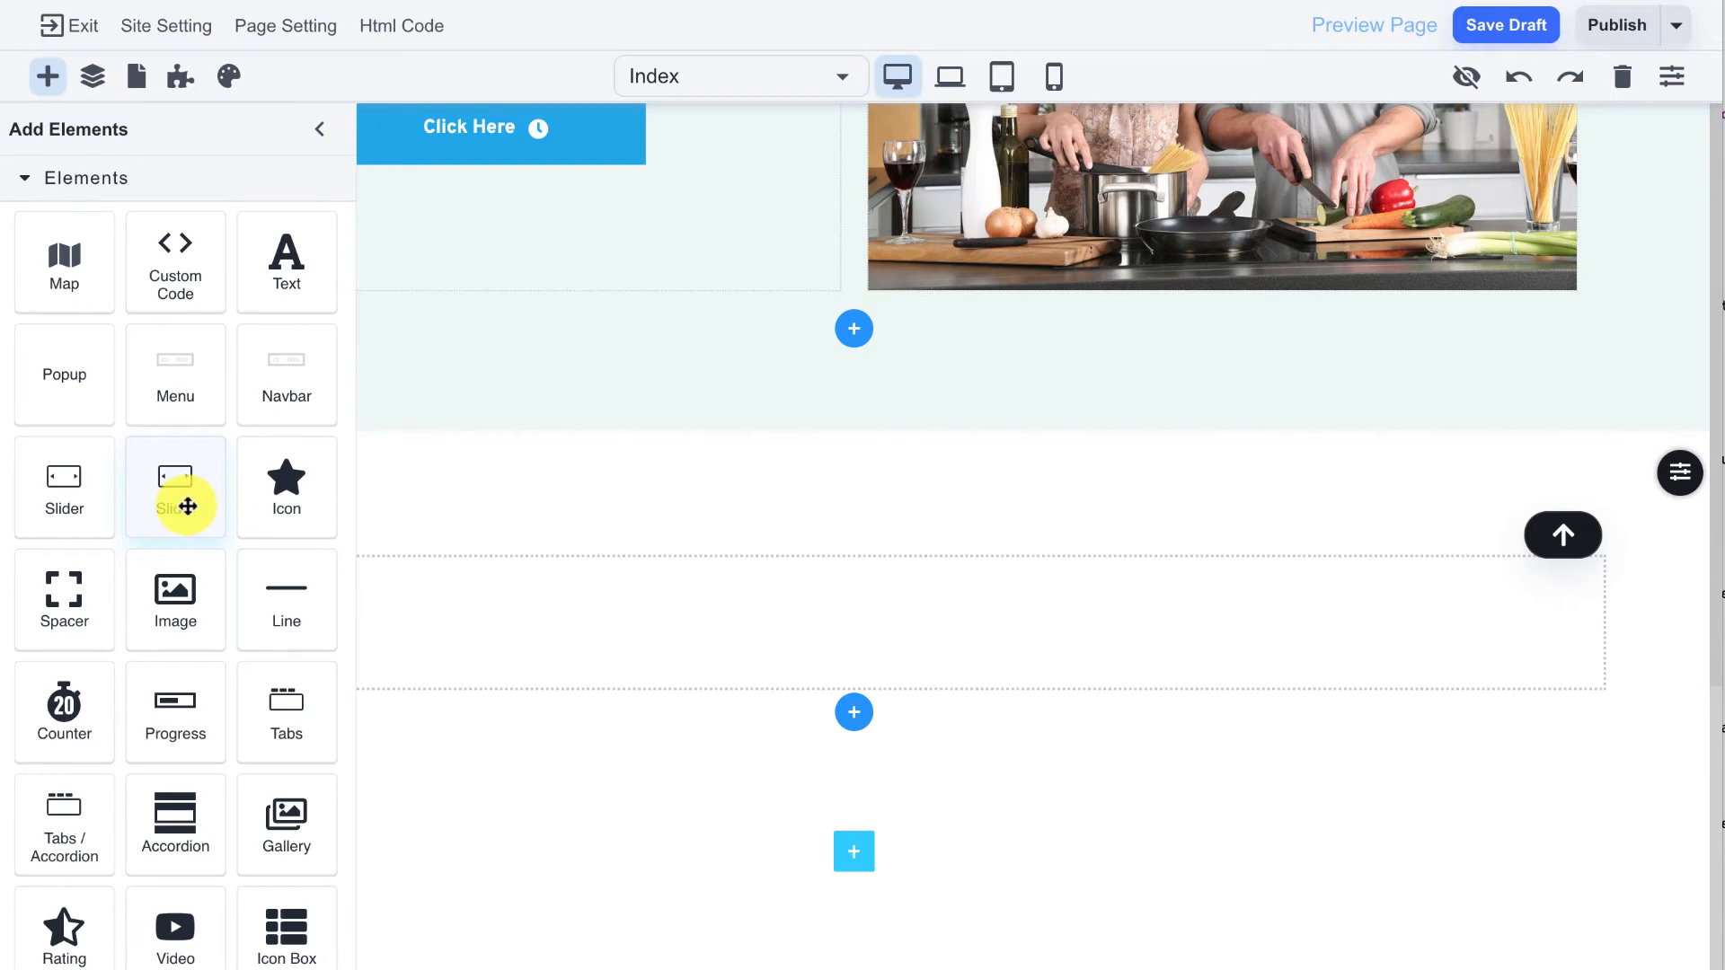
pyautogui.scroll(-8, 187, 507)
pyautogui.moveTo(181, 750); pyautogui.dragTo(653, 629)
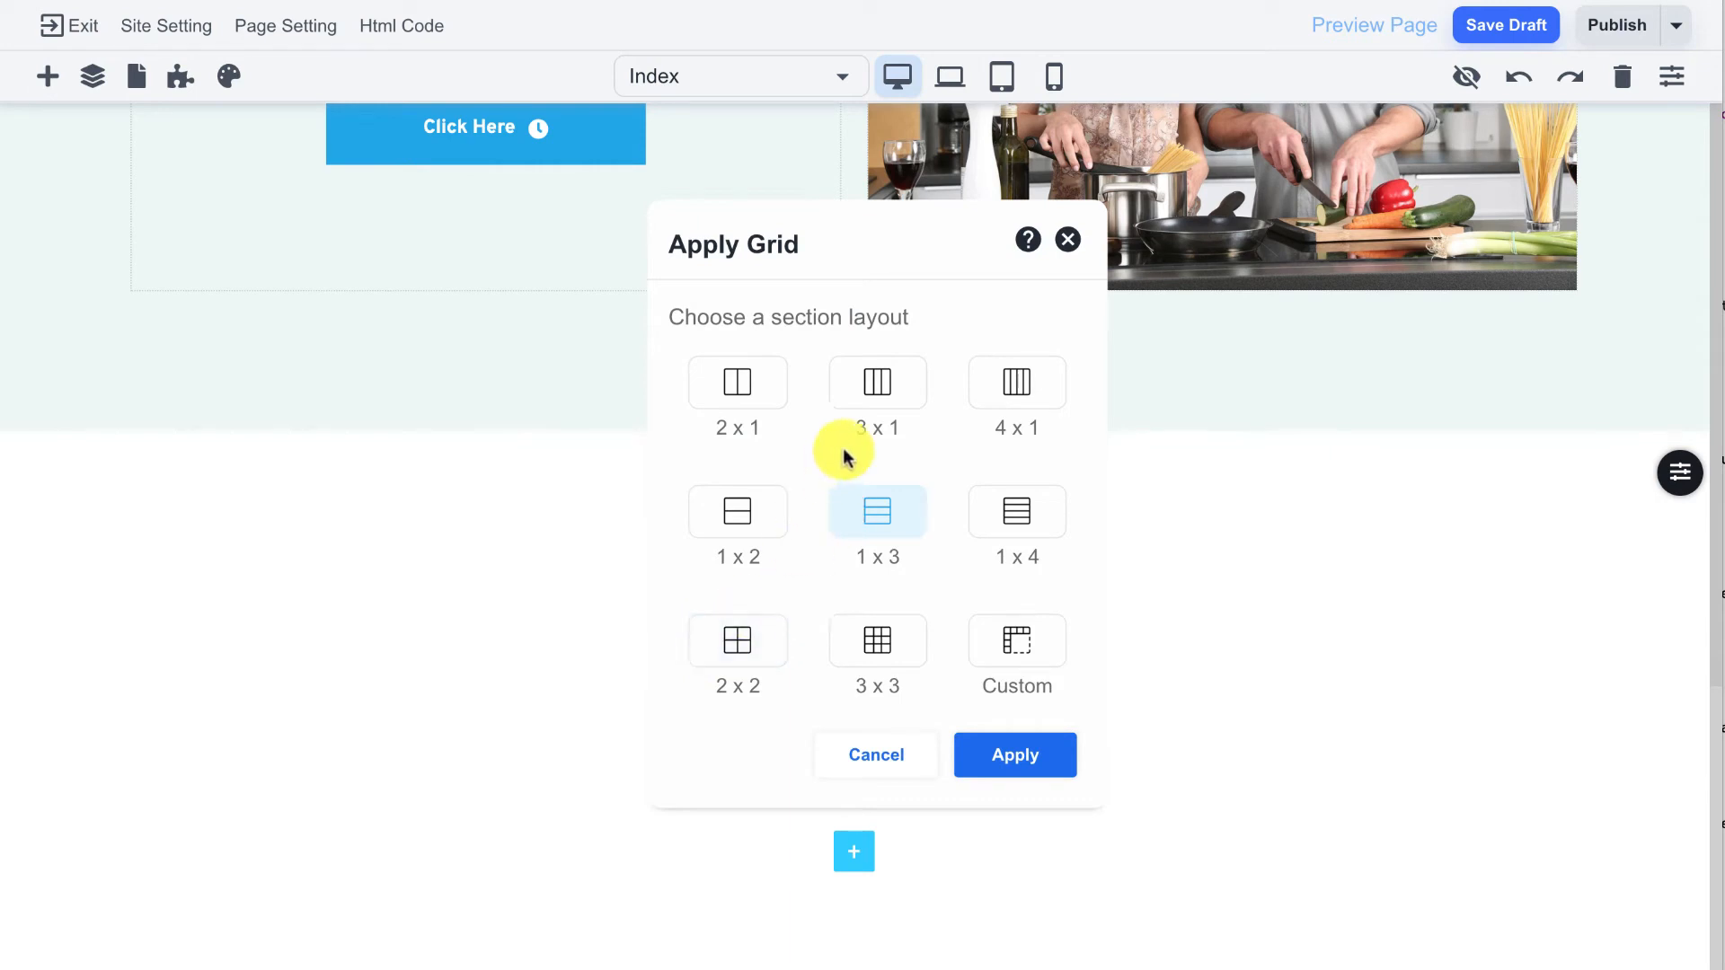
pyautogui.click(1010, 399)
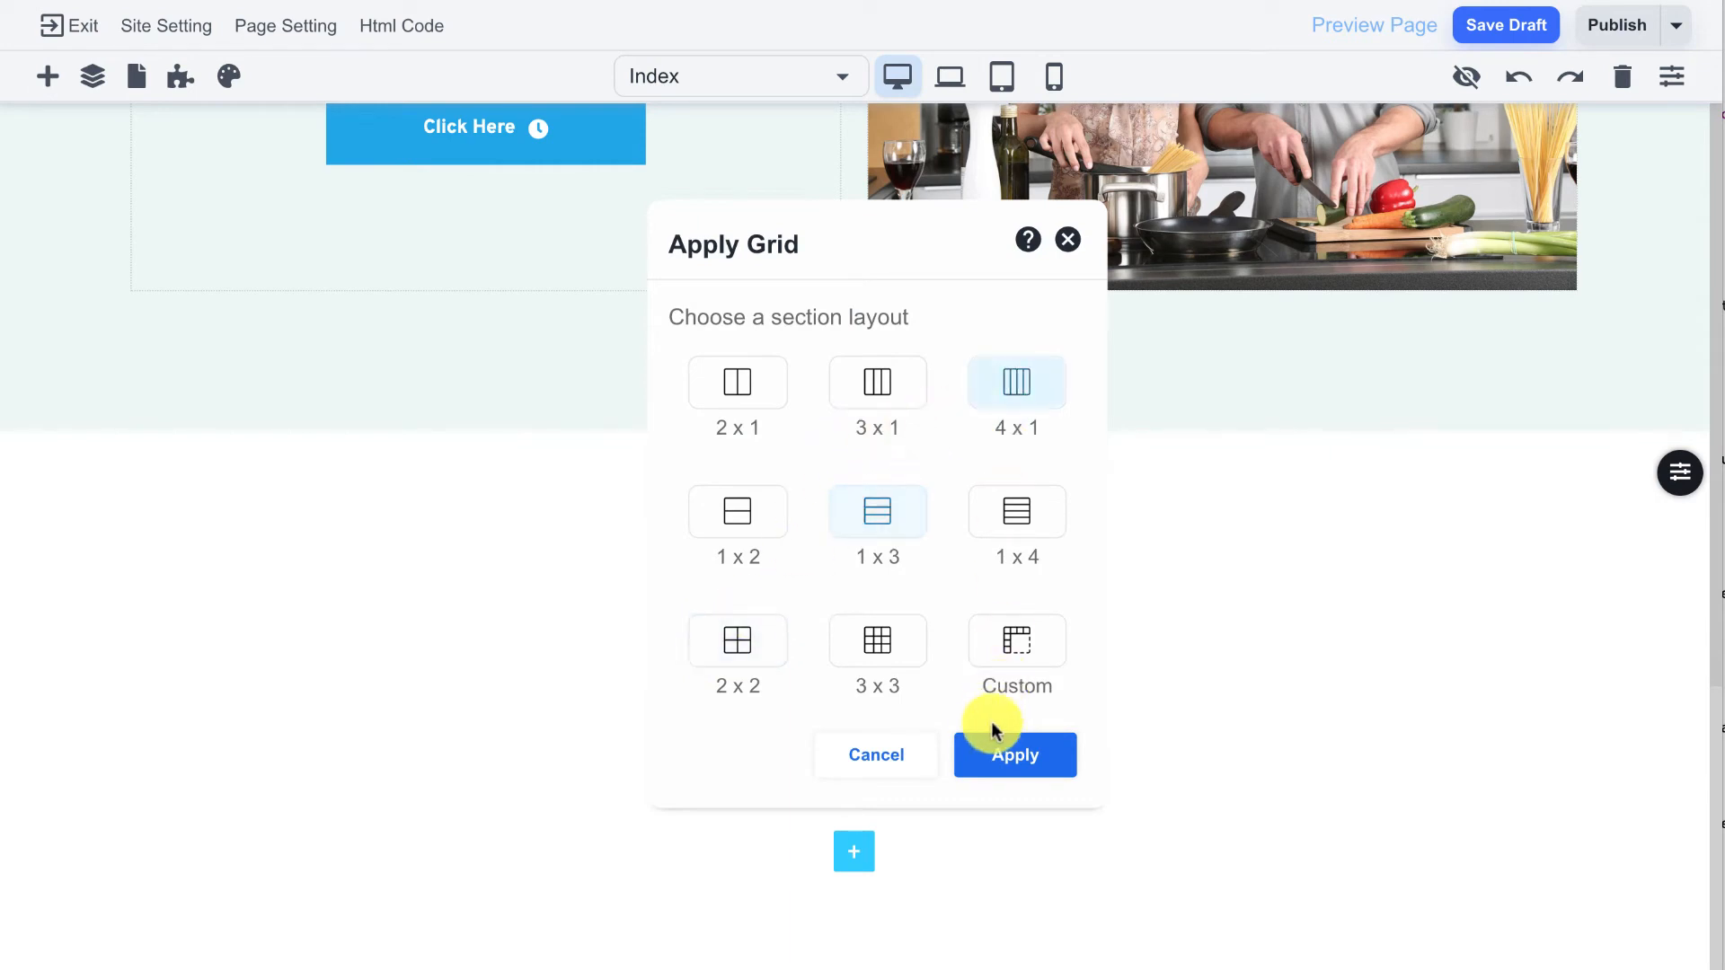
pyautogui.click(986, 750)
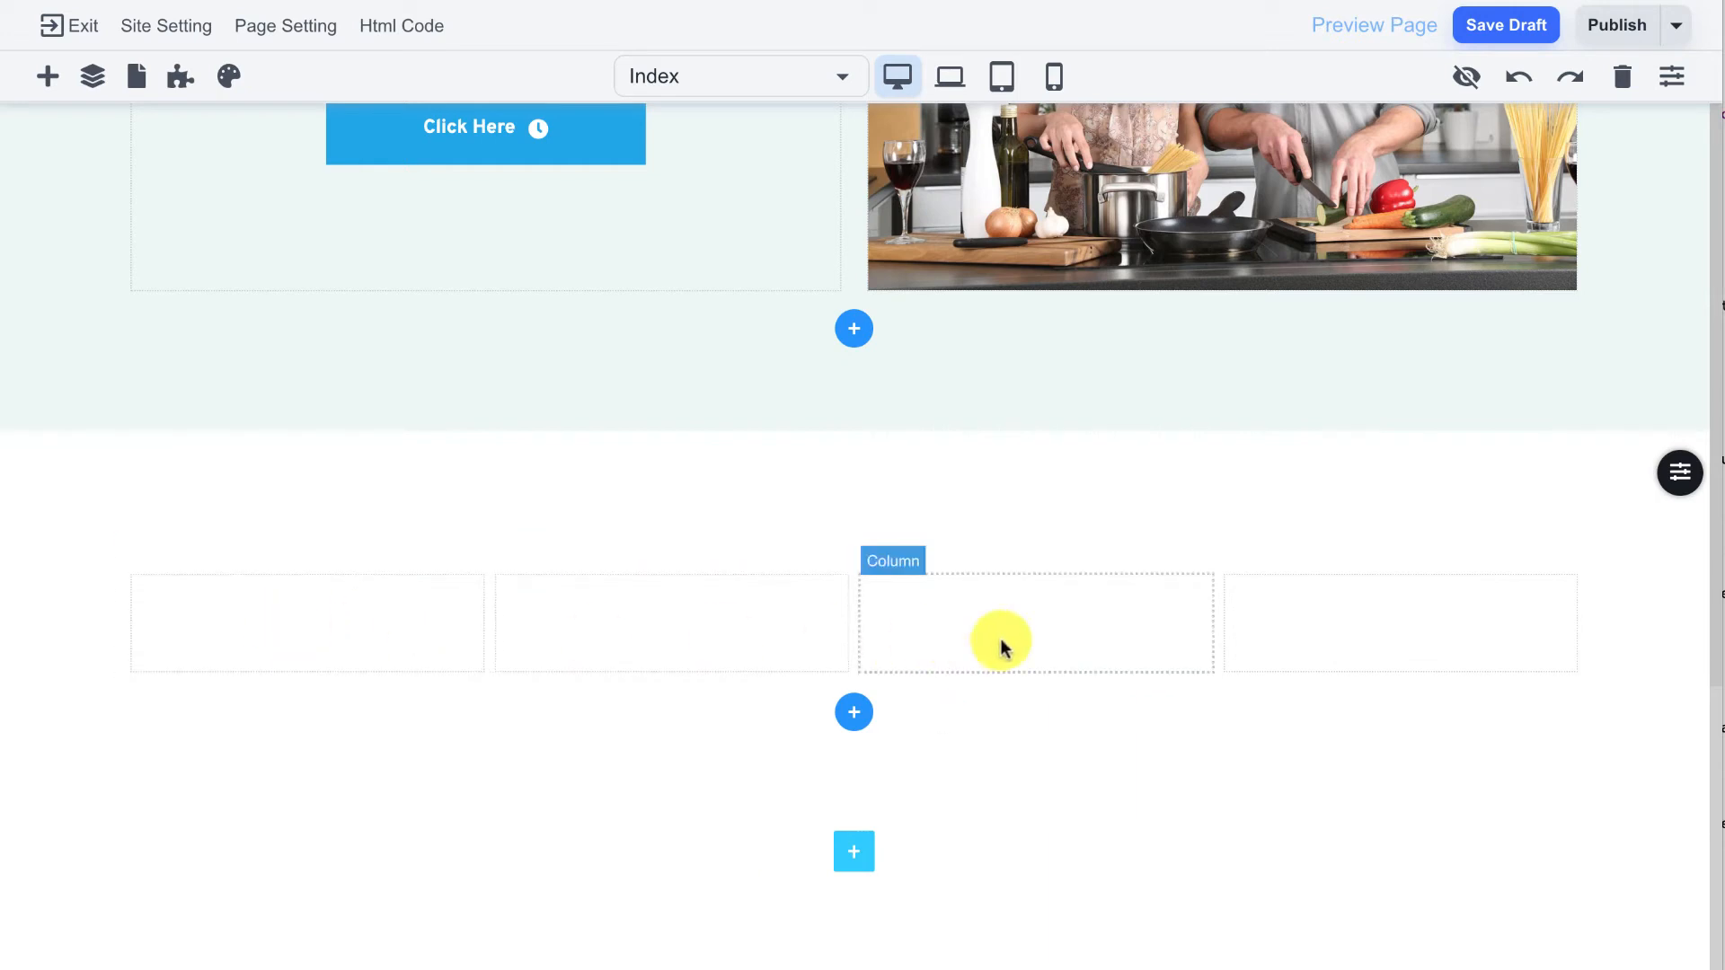
# Step: Add a text element to the fourth column of the new section and duplicate it
pyautogui.click(47, 77)
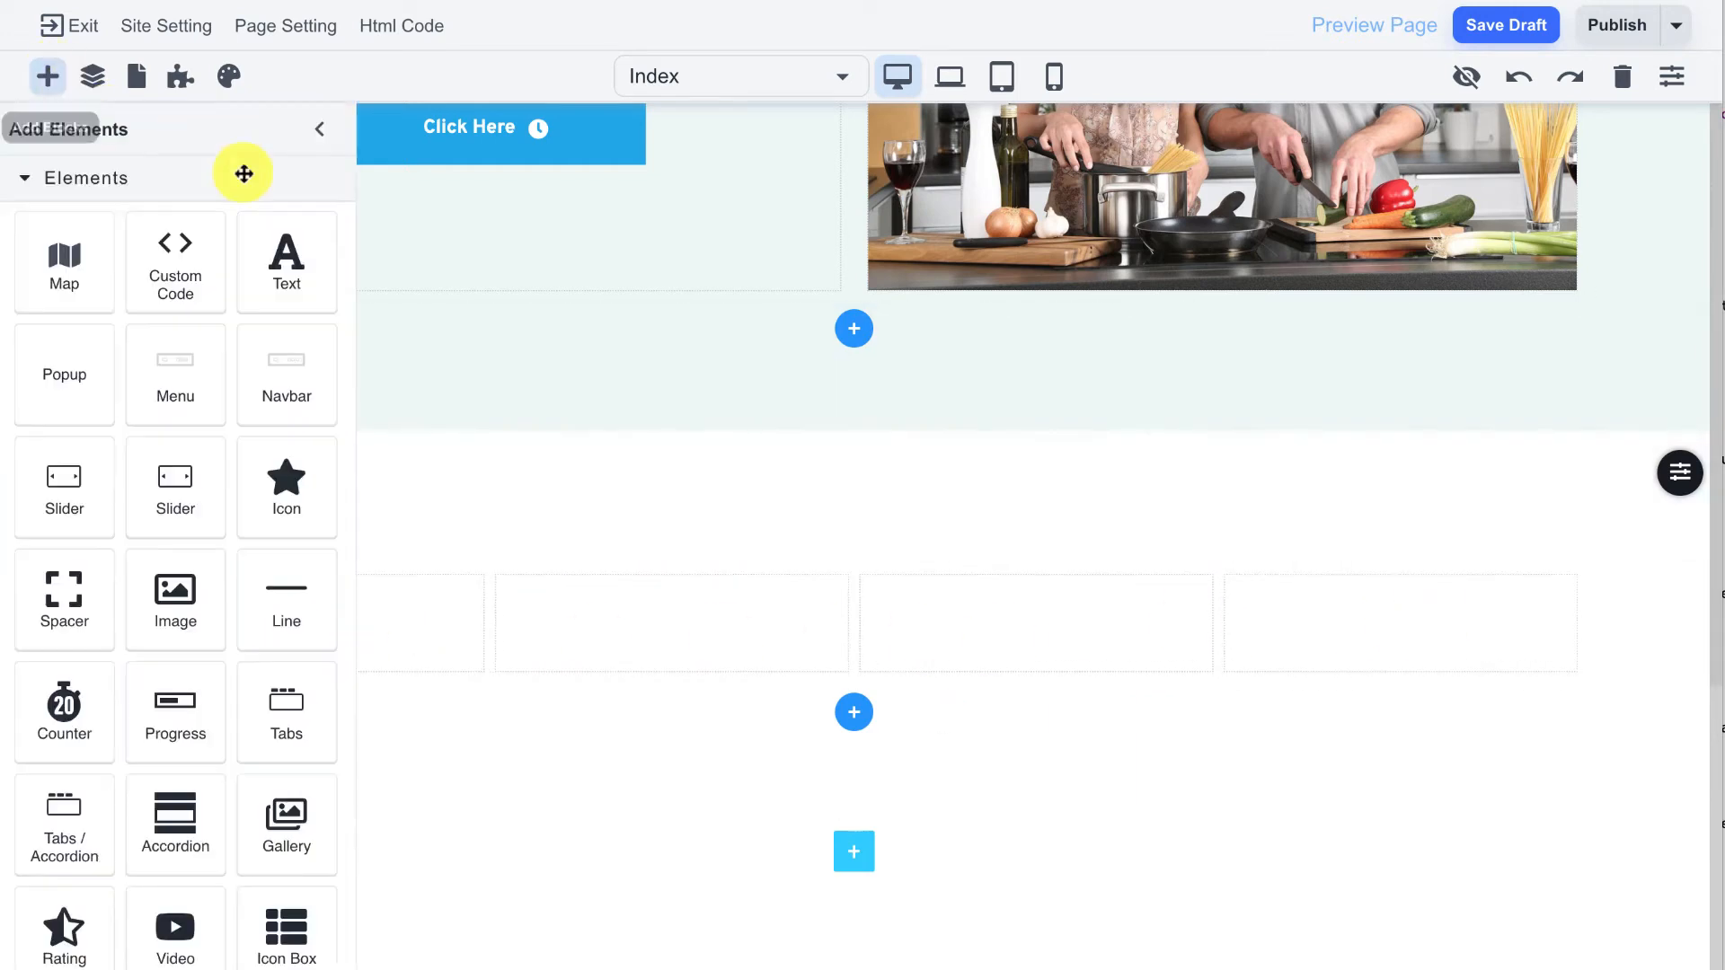
pyautogui.moveTo(287, 260); pyautogui.dragTo(1340, 610)
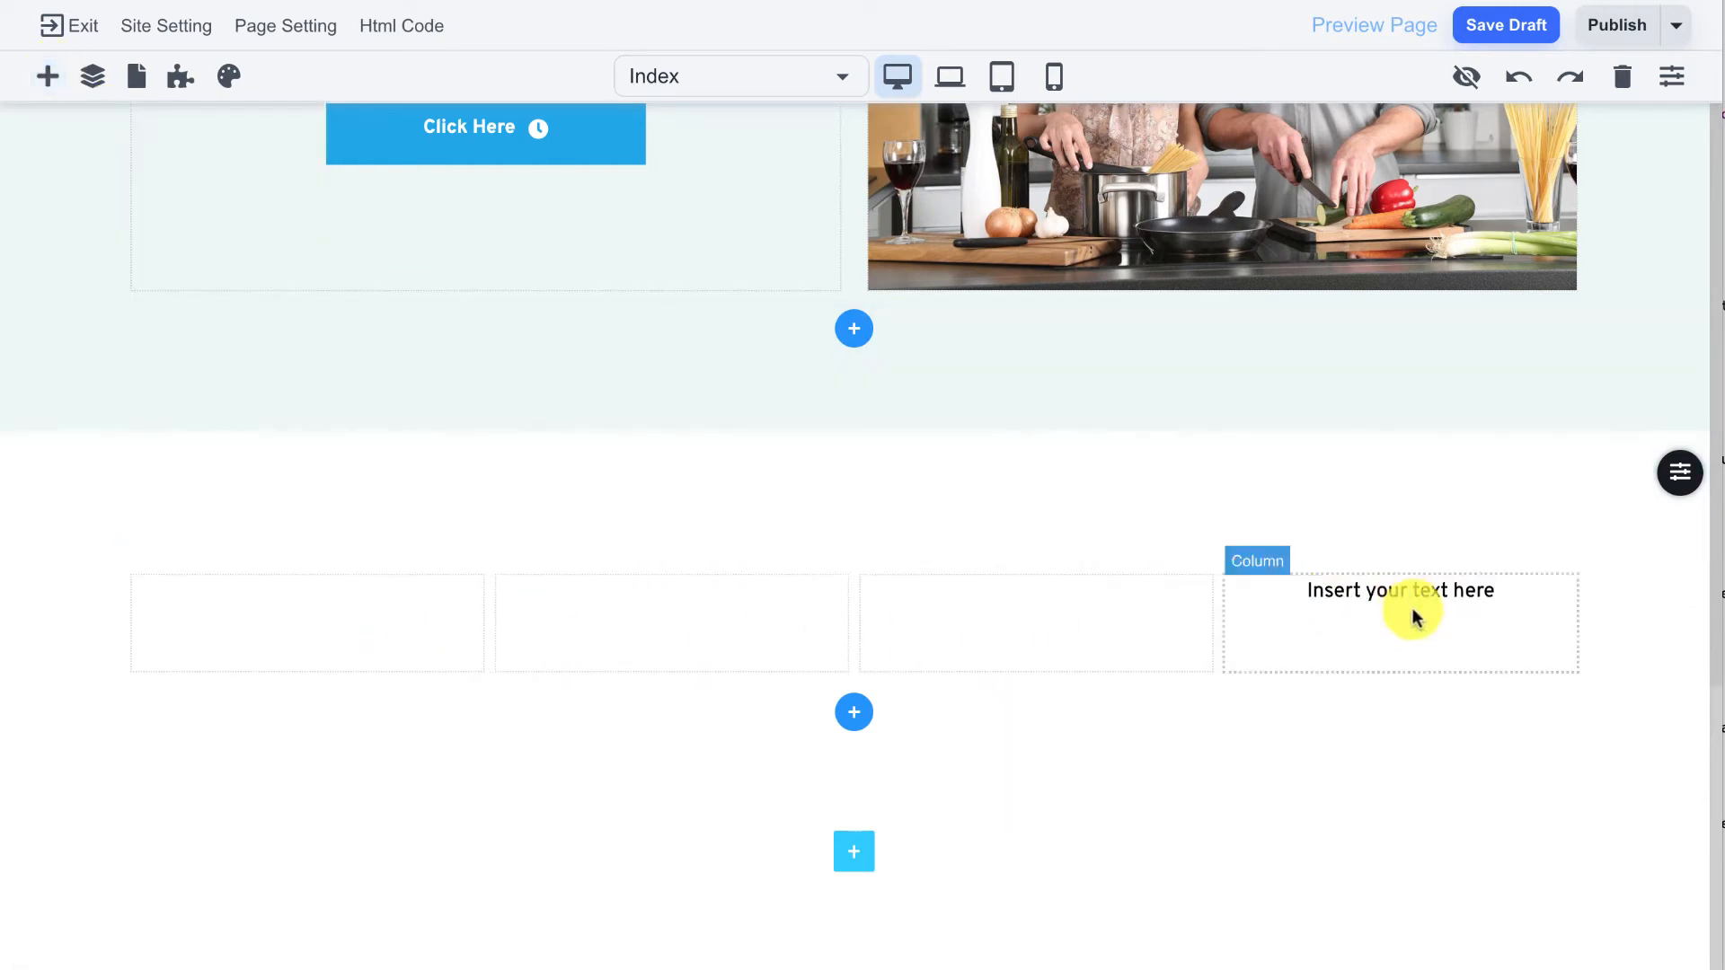
pyautogui.click(1439, 602)
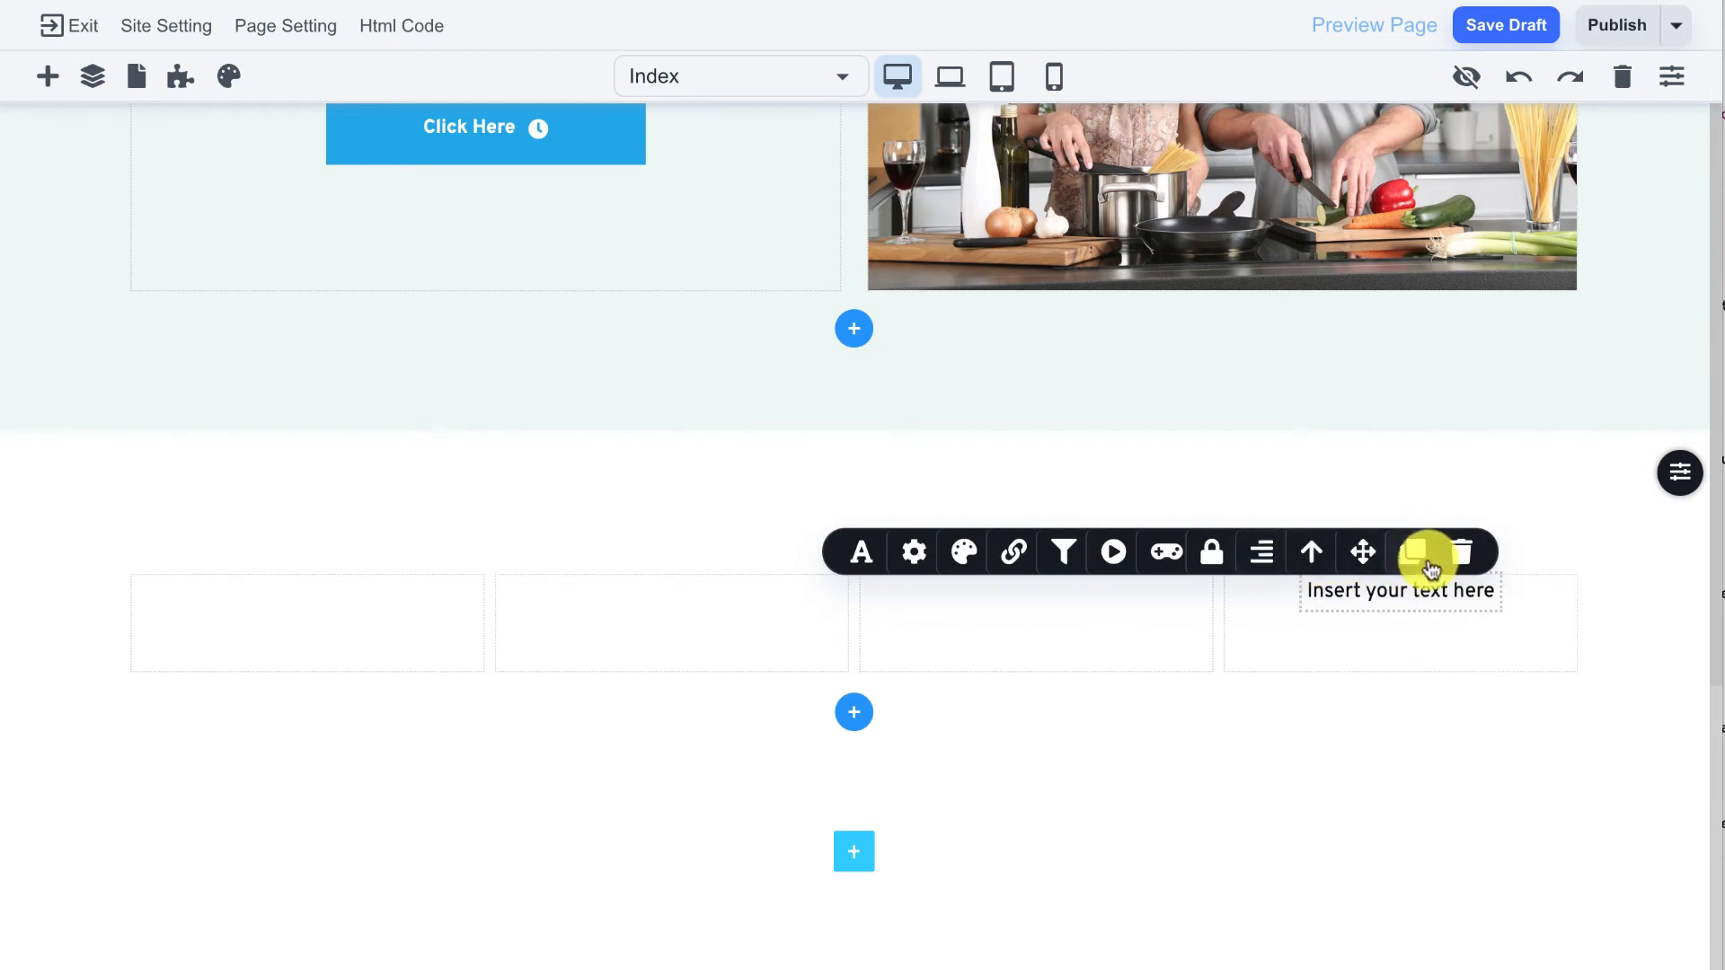
# Step: Left-align the upper text in the fourth column and change its wording to "Questions?"
pyautogui.click(1265, 551)
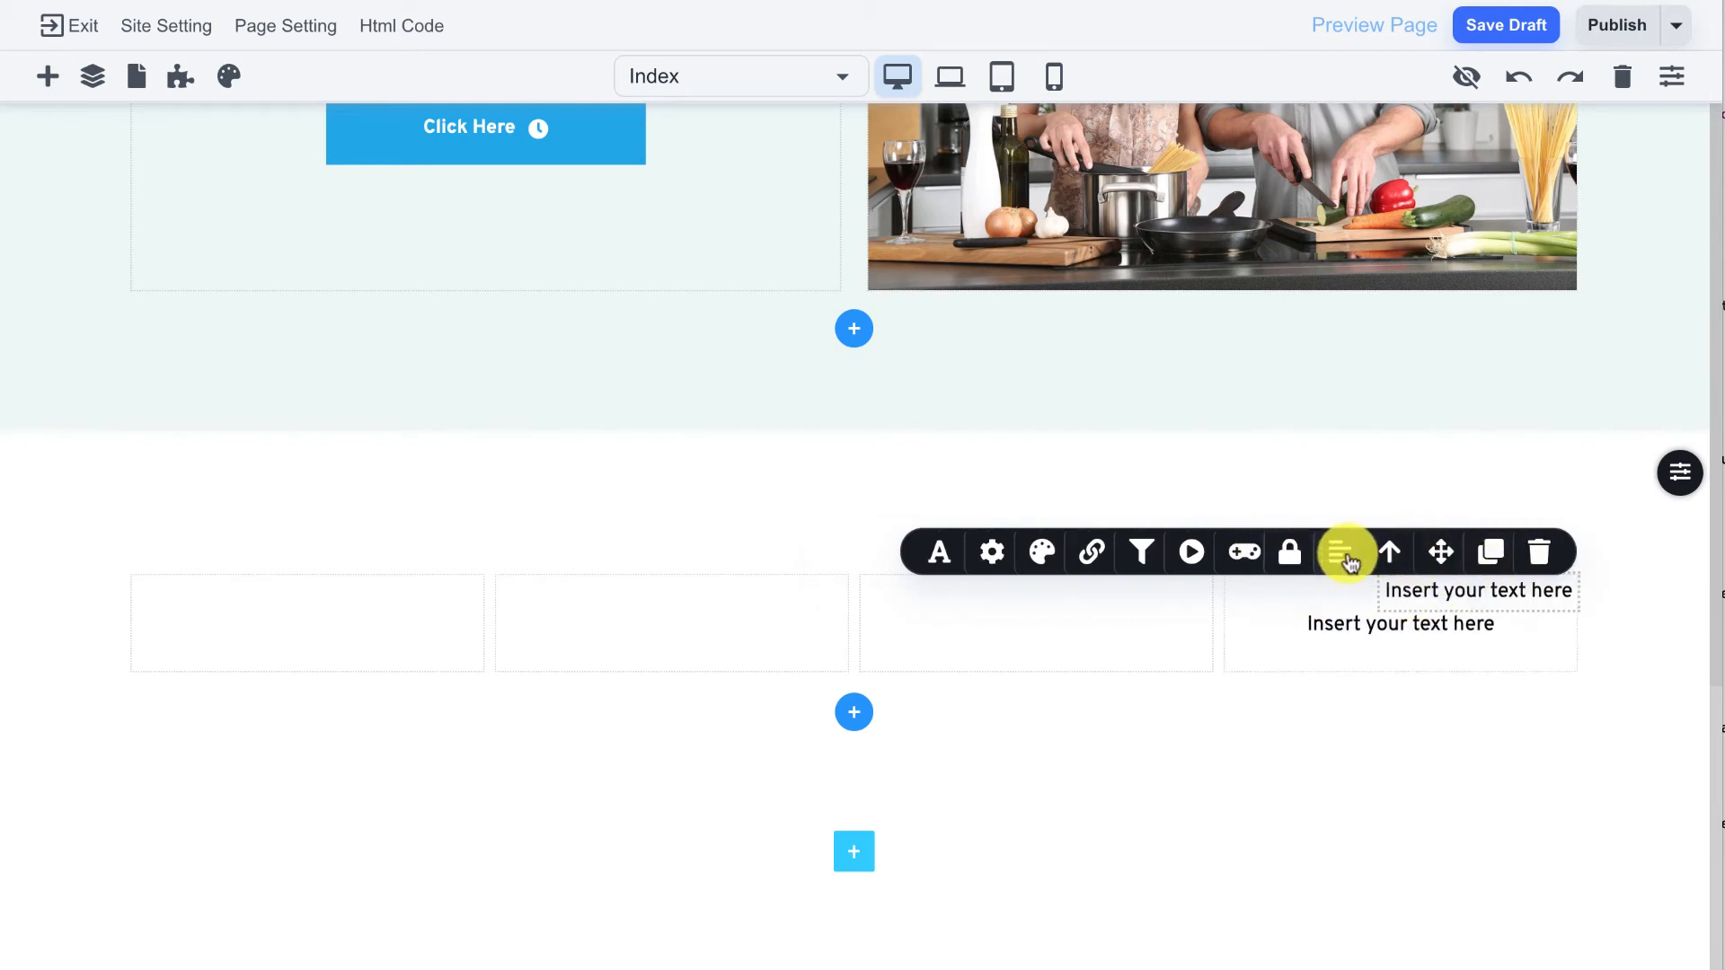
pyautogui.click(1336, 557)
pyautogui.tripleClick(1279, 597)
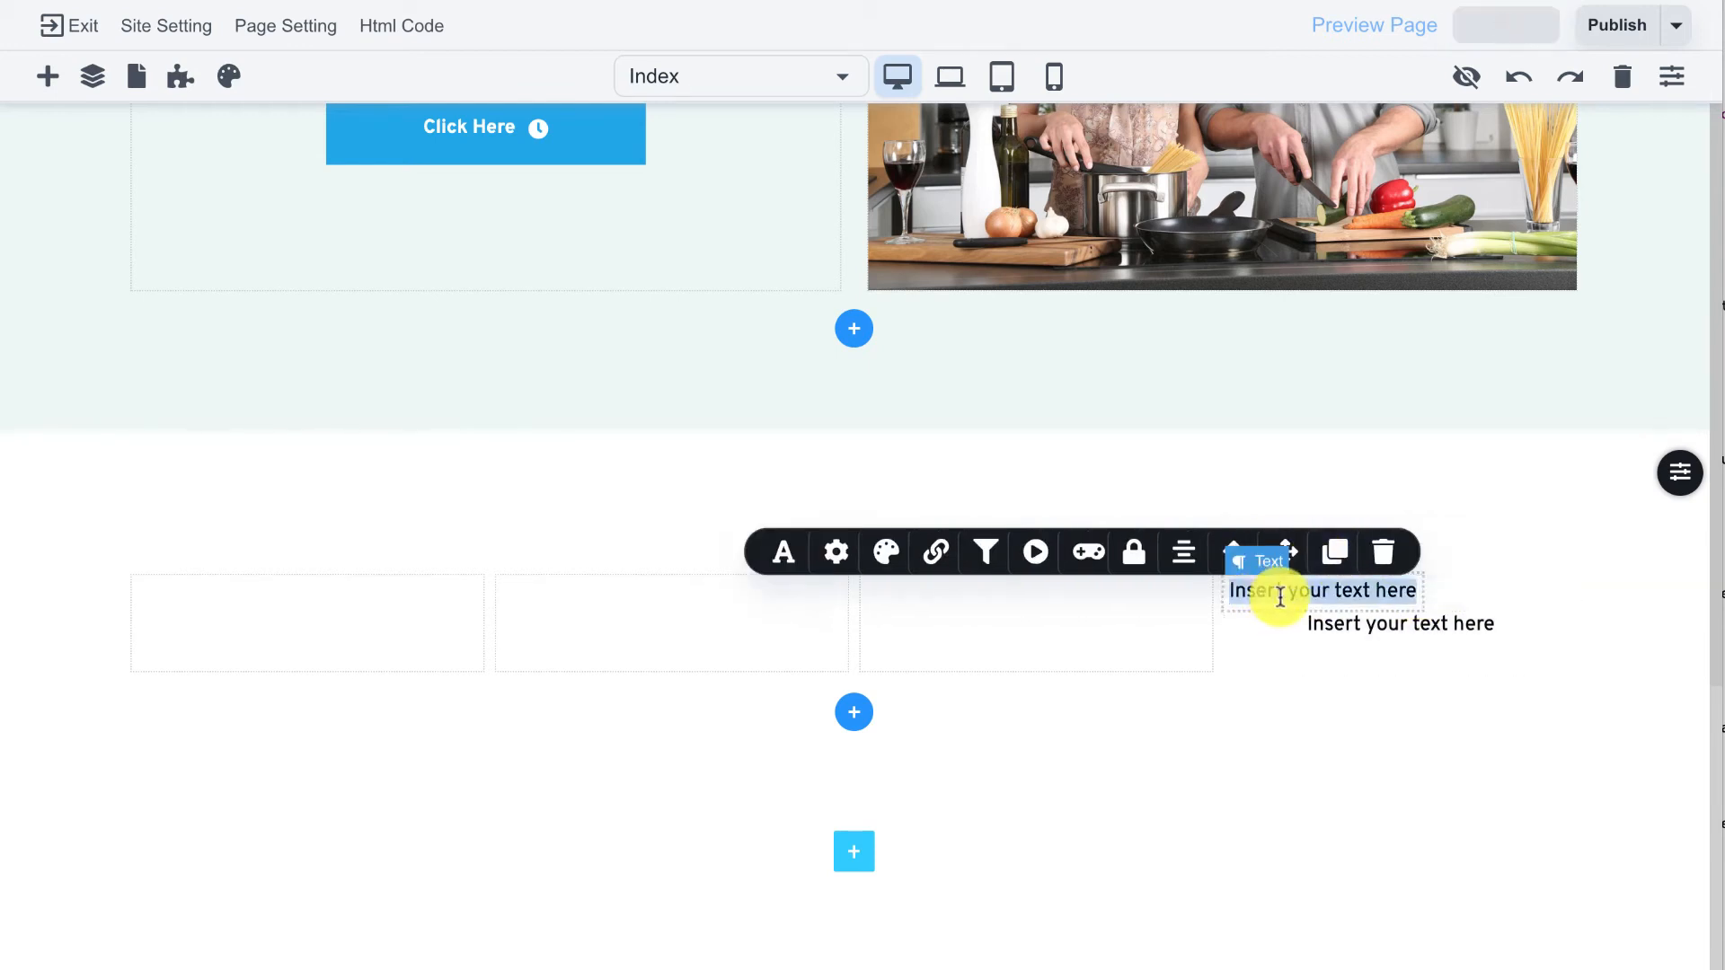
pyautogui.write('Questions?')
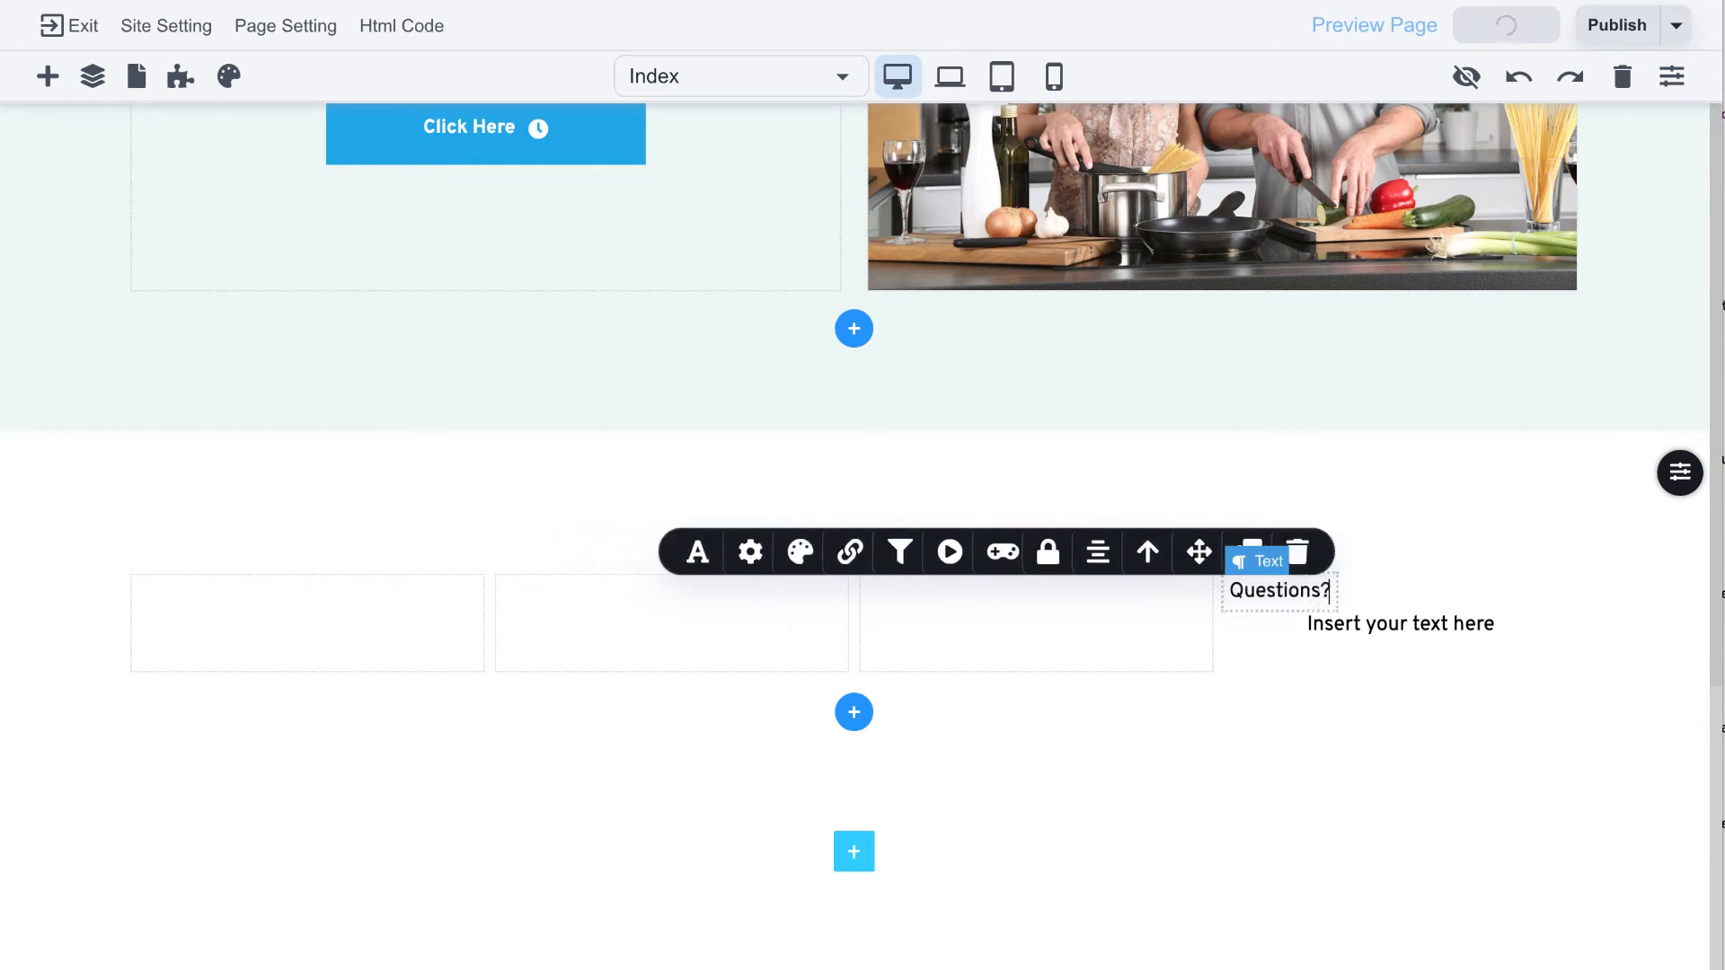
# Step: Duplicate the placeholder text below "Questions?" twice to make three lines
pyautogui.click(1391, 626)
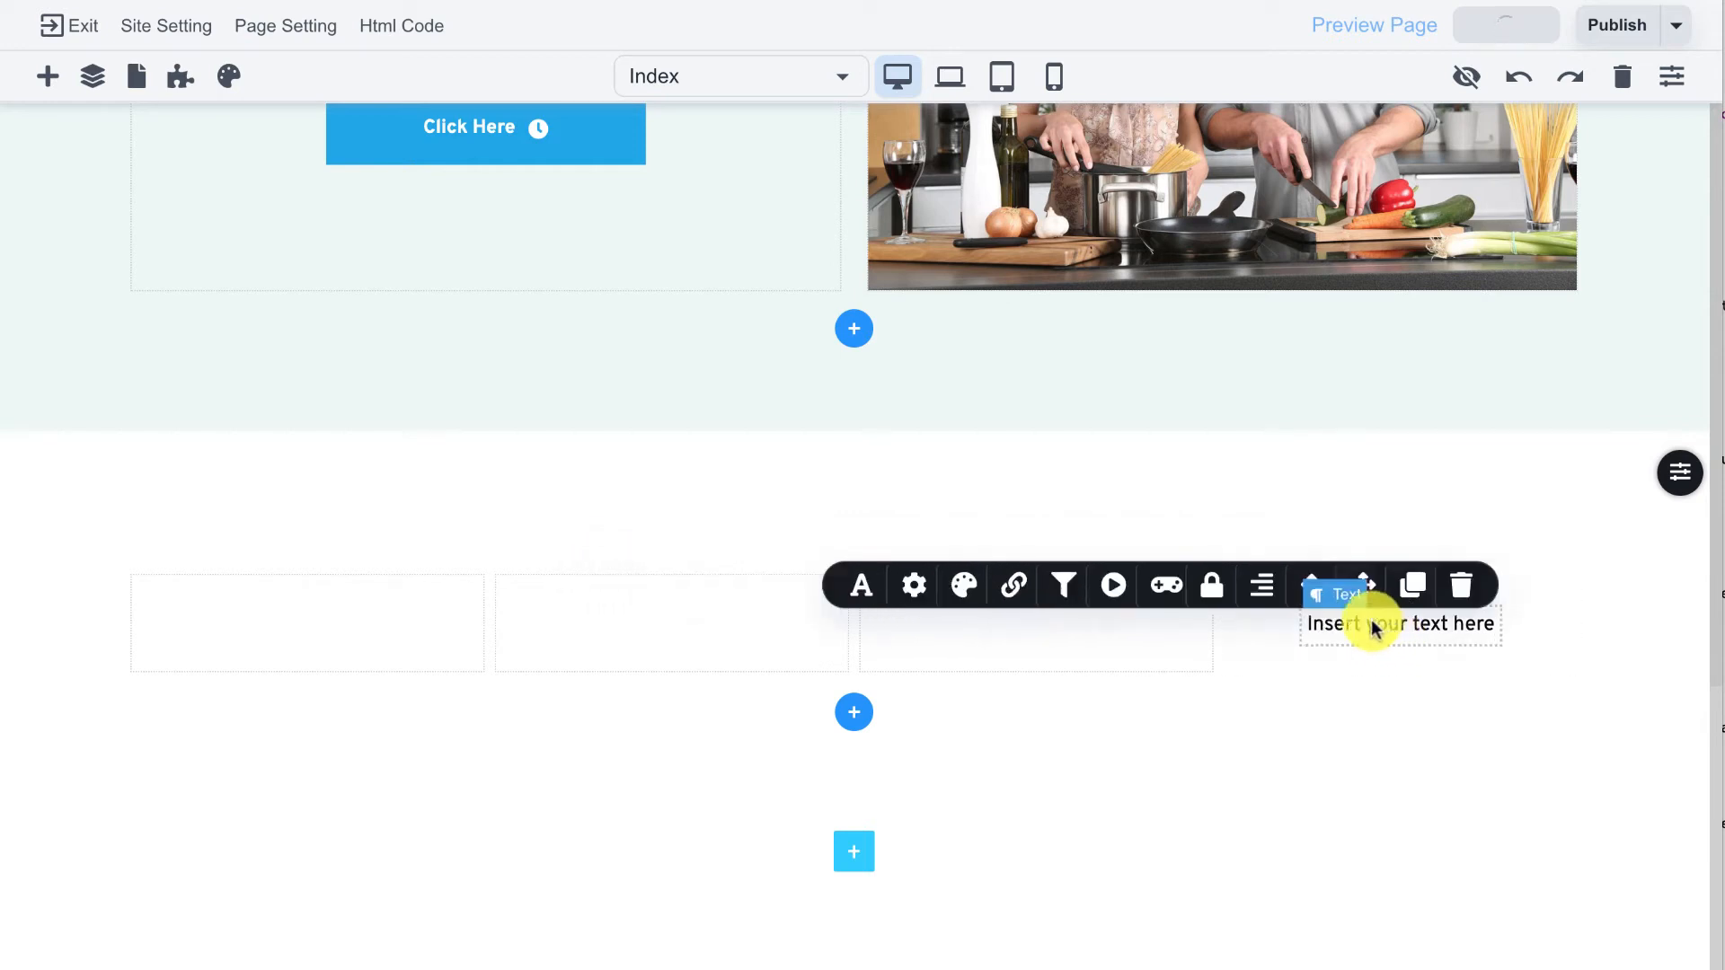
pyautogui.click(1413, 586)
pyautogui.click(1413, 586)
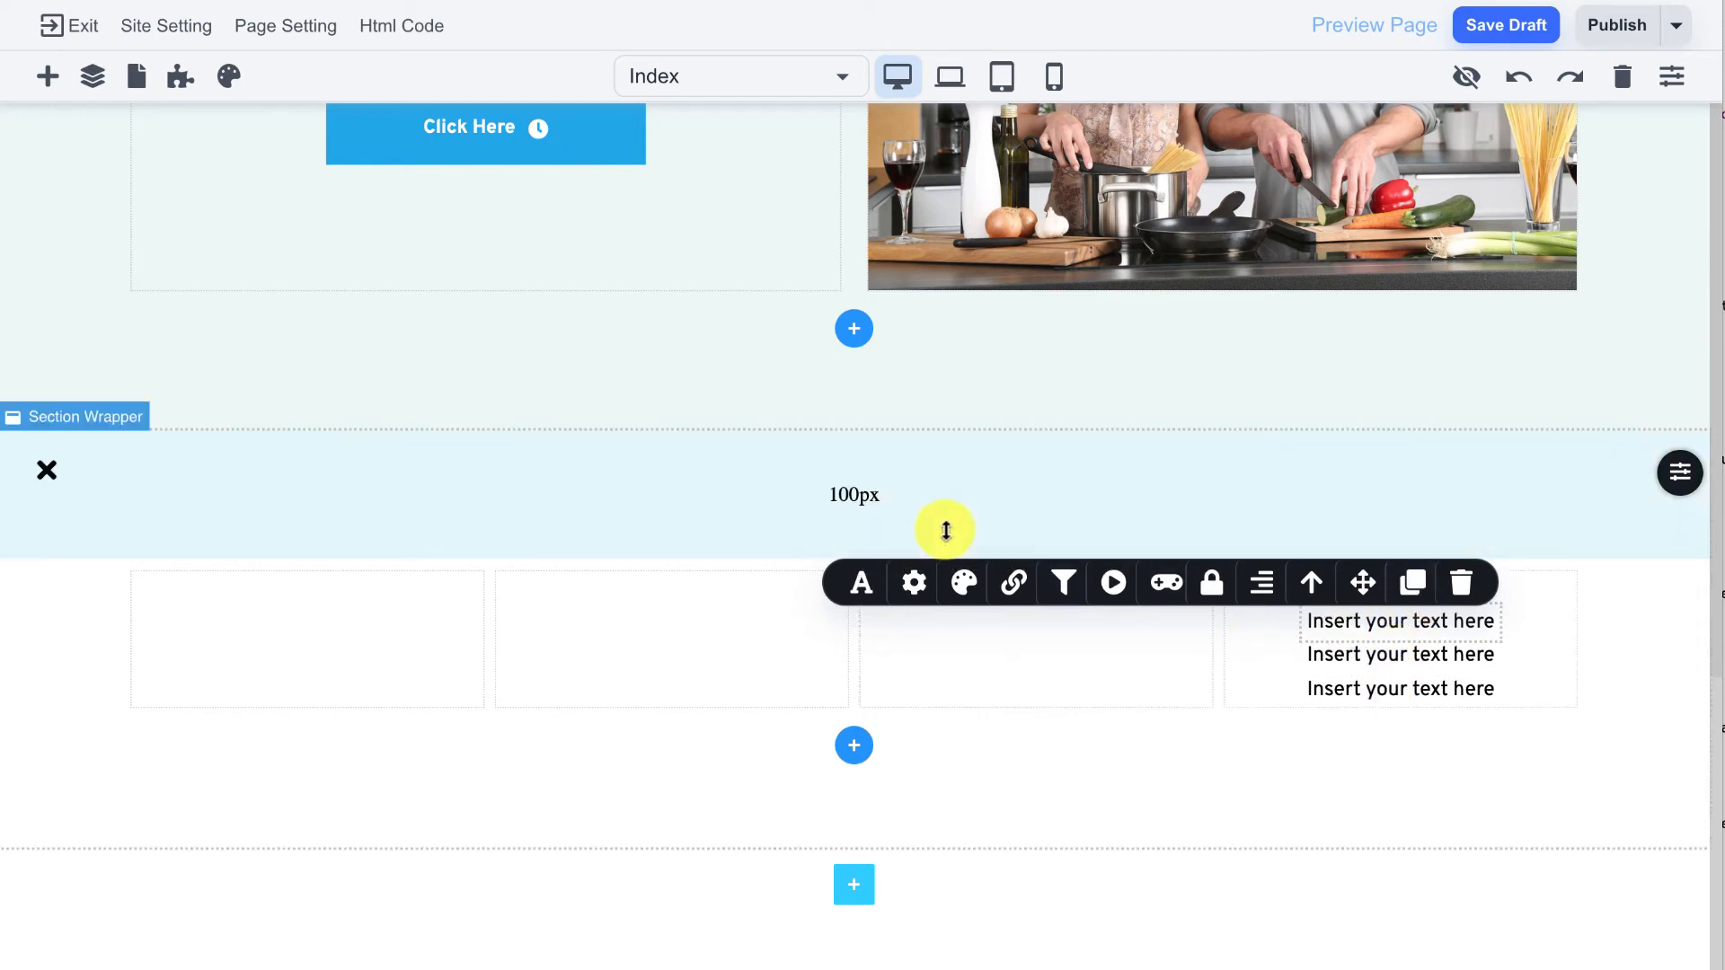
# Step: Add an image element to the first column with two identical text elements below it
pyautogui.click(47, 76)
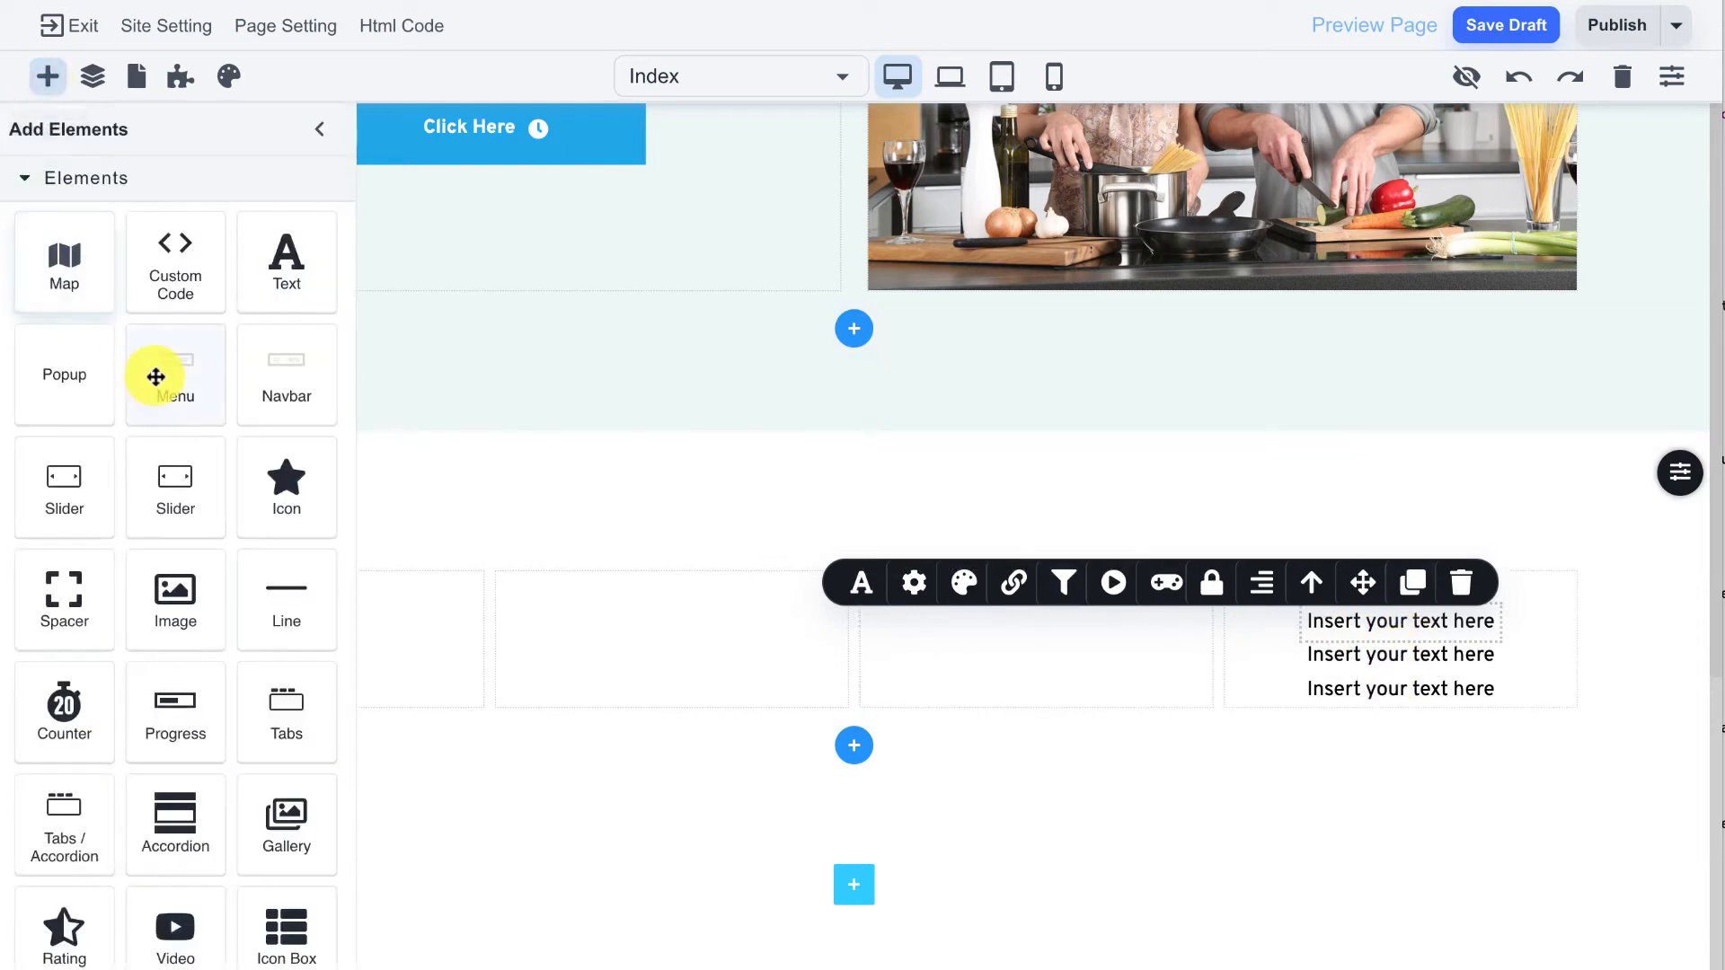
pyautogui.moveTo(175, 588); pyautogui.dragTo(425, 603)
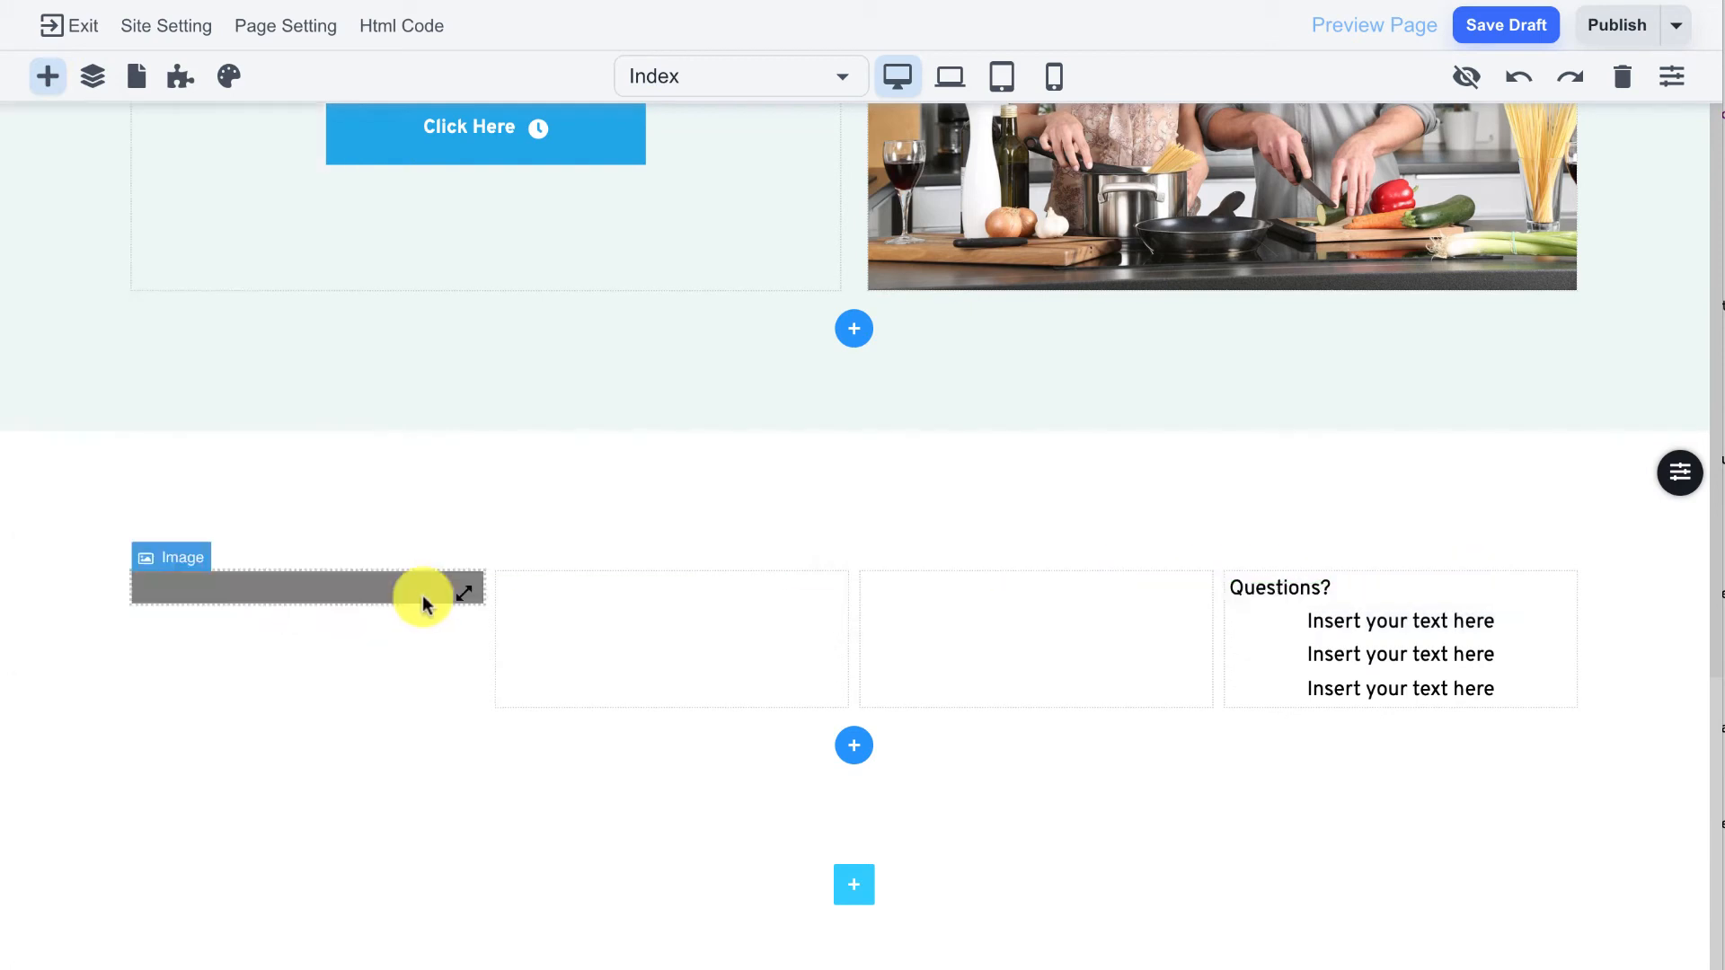
pyautogui.click(47, 76)
pyautogui.moveTo(270, 261); pyautogui.dragTo(373, 743)
pyautogui.click(351, 809)
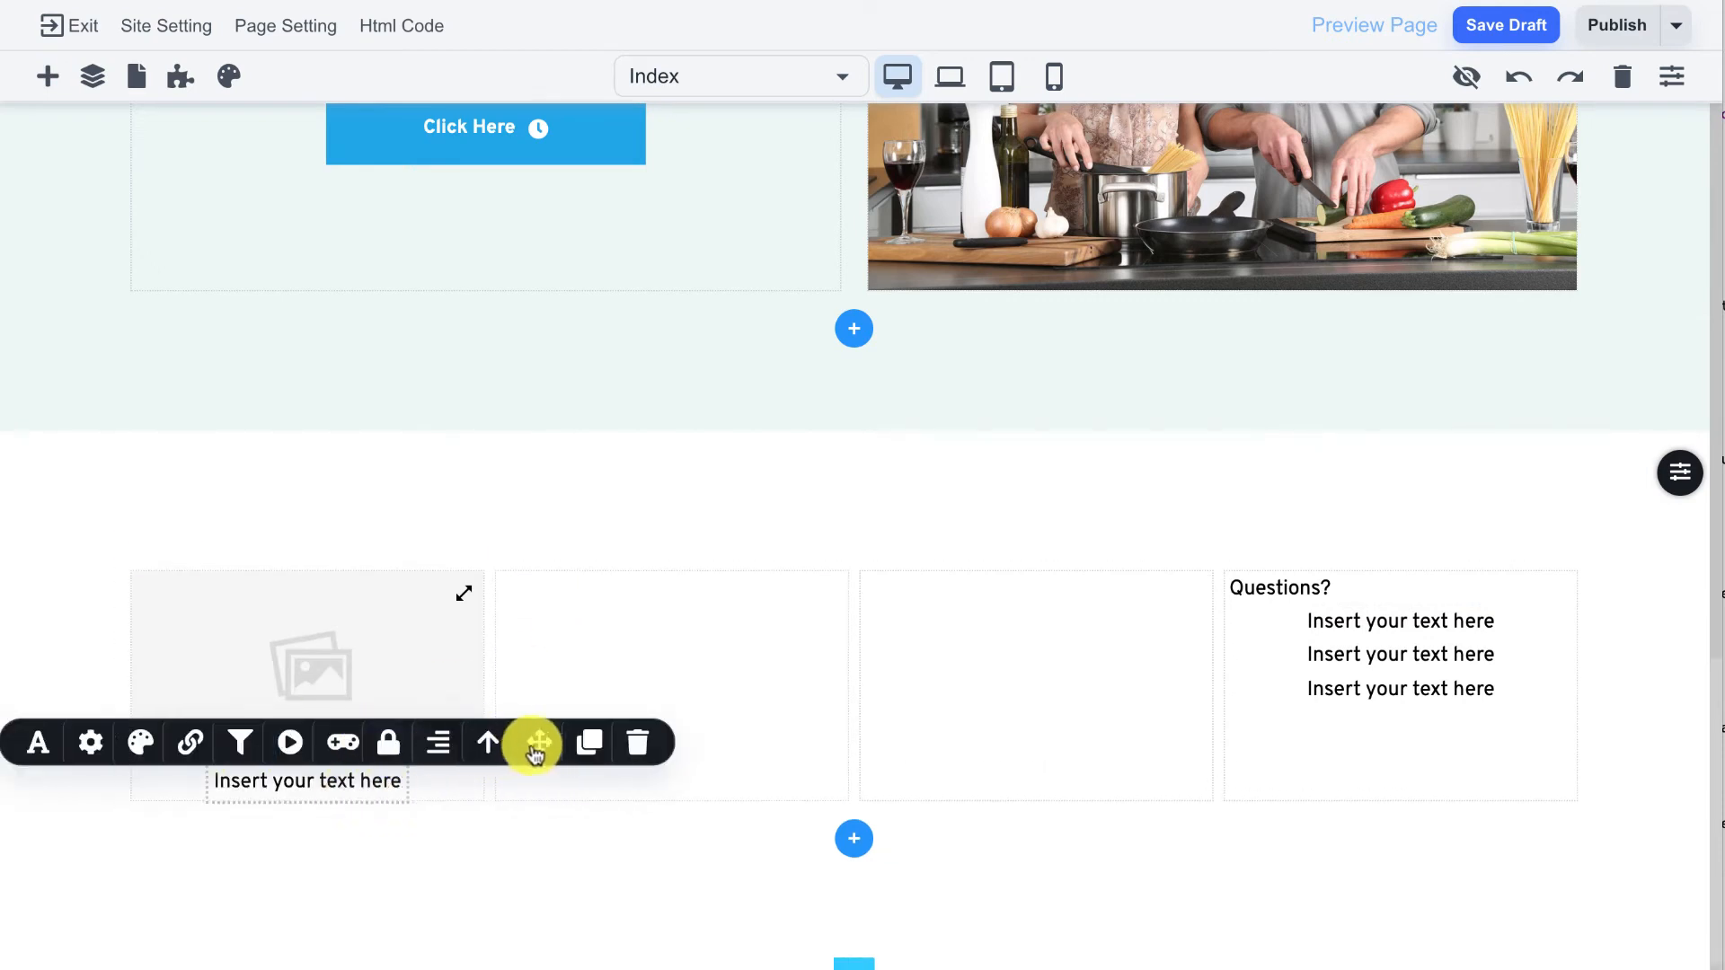
pyautogui.click(593, 743)
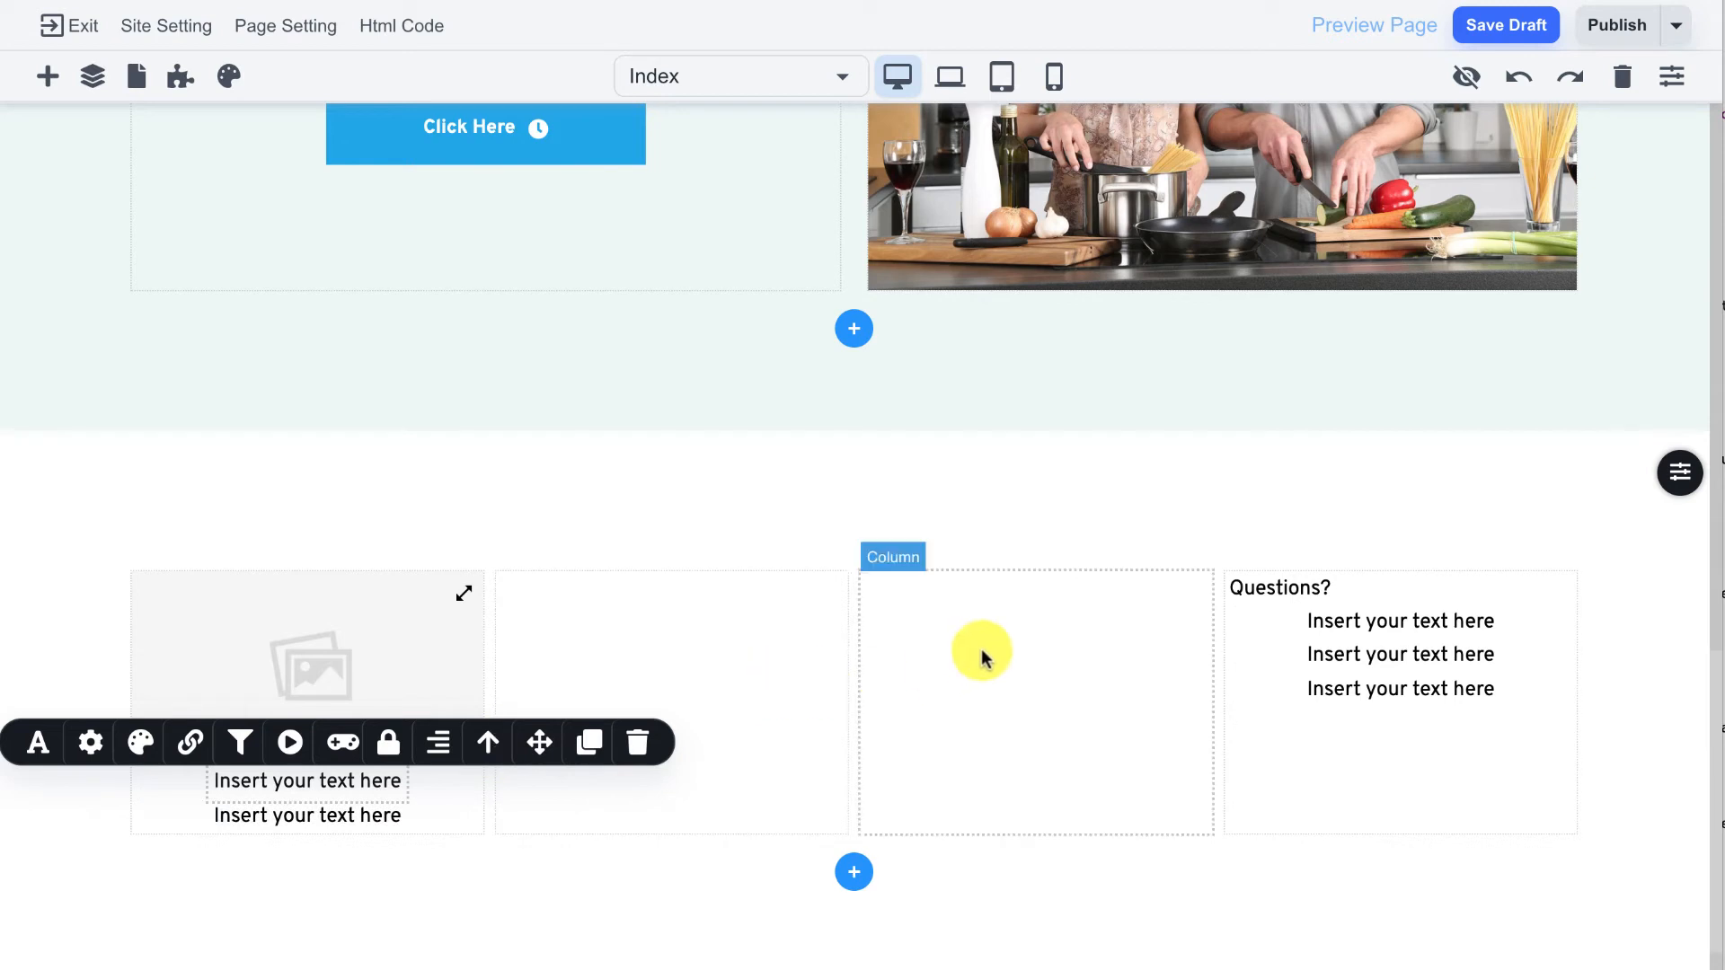
# Step: Give the closing section a solid blue-gray overlay, color 647F89 at 18% opacity
pyautogui.click(1679, 472)
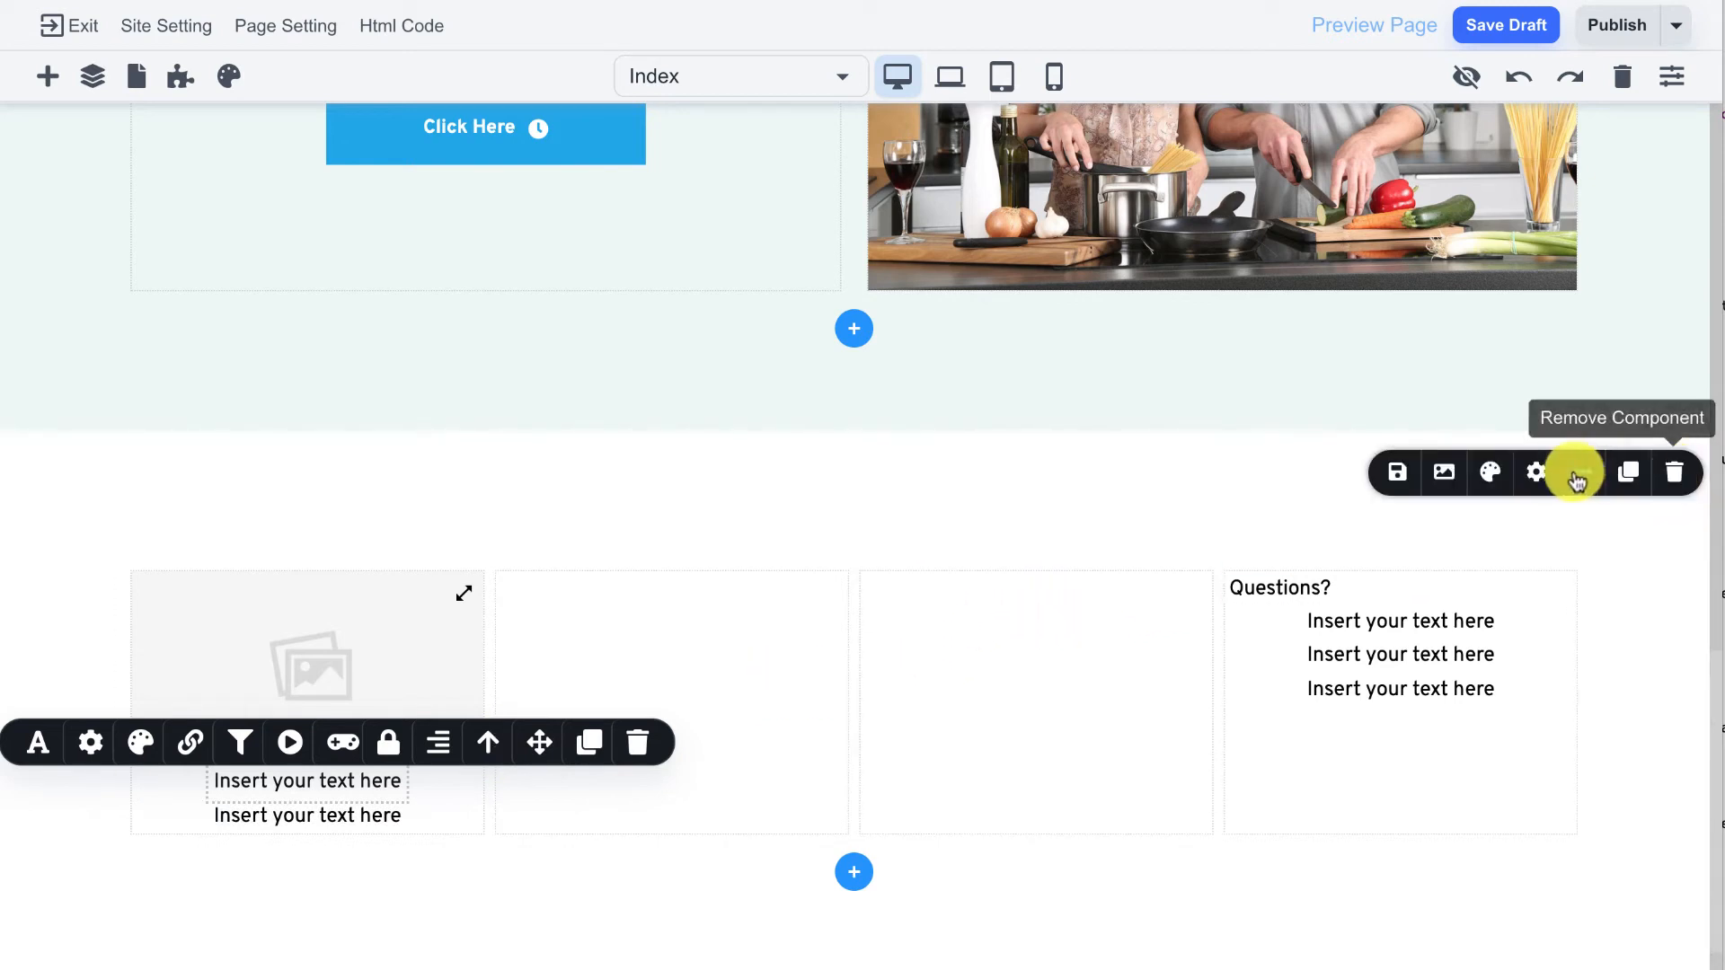
pyautogui.click(1482, 472)
pyautogui.click(1349, 620)
pyautogui.moveTo(1349, 619); pyautogui.dragTo(1343, 608)
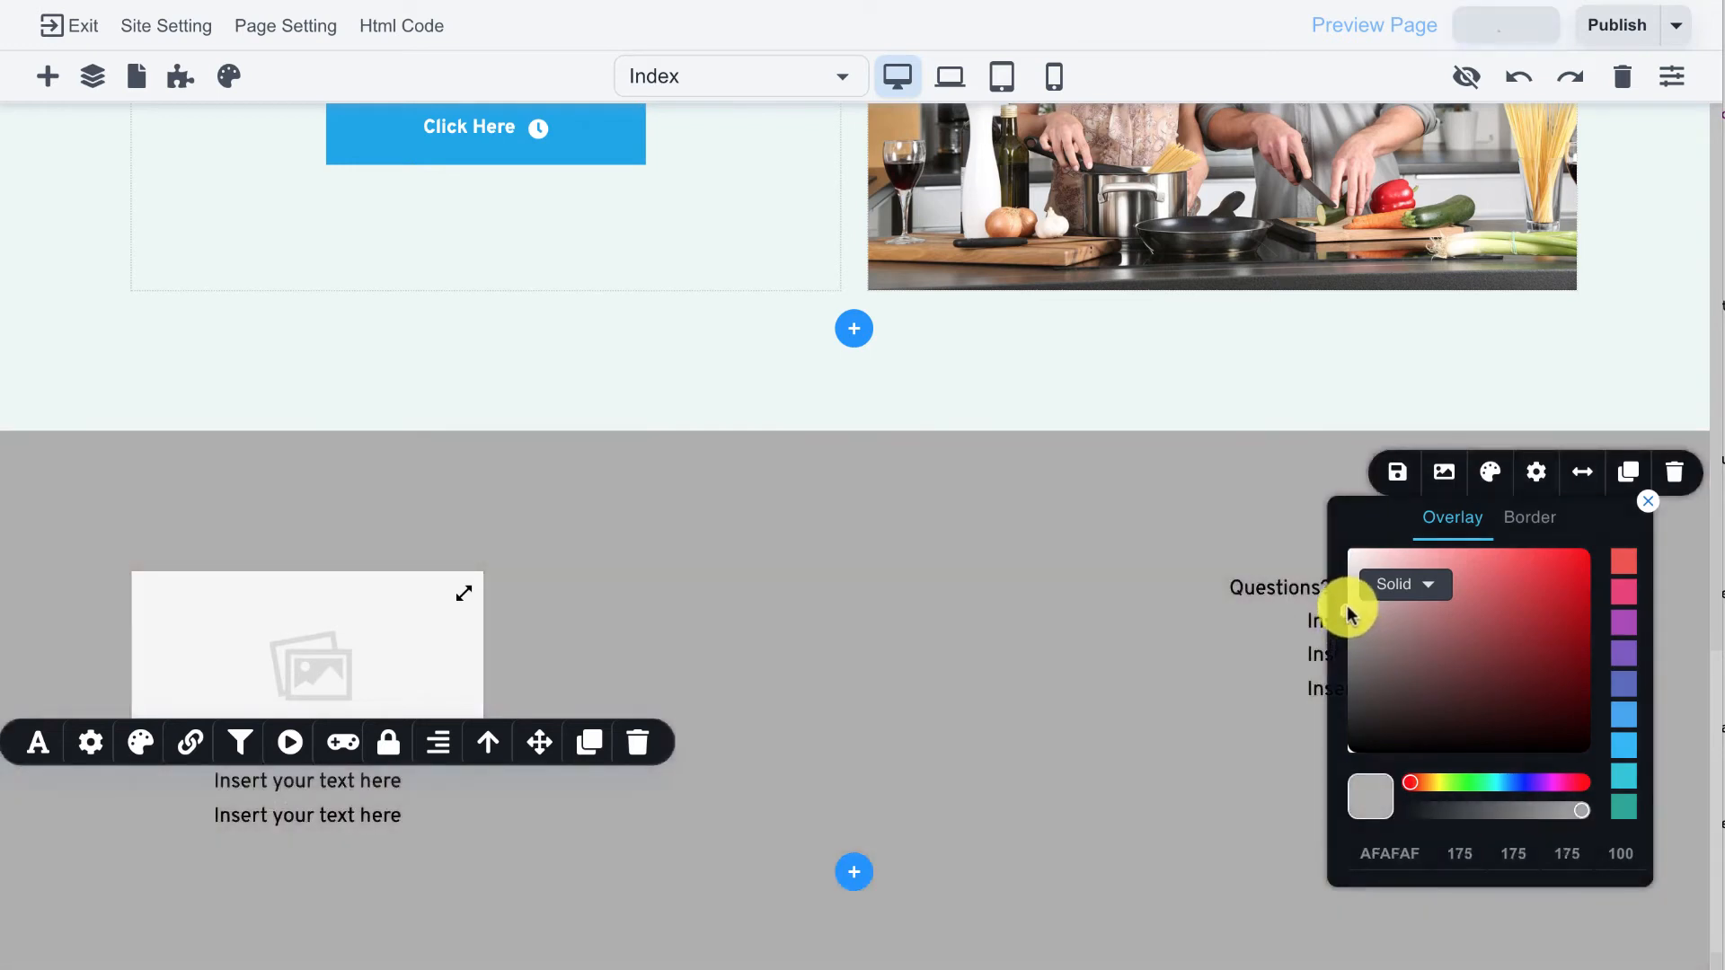
pyautogui.moveTo(1482, 783); pyautogui.dragTo(1496, 785)
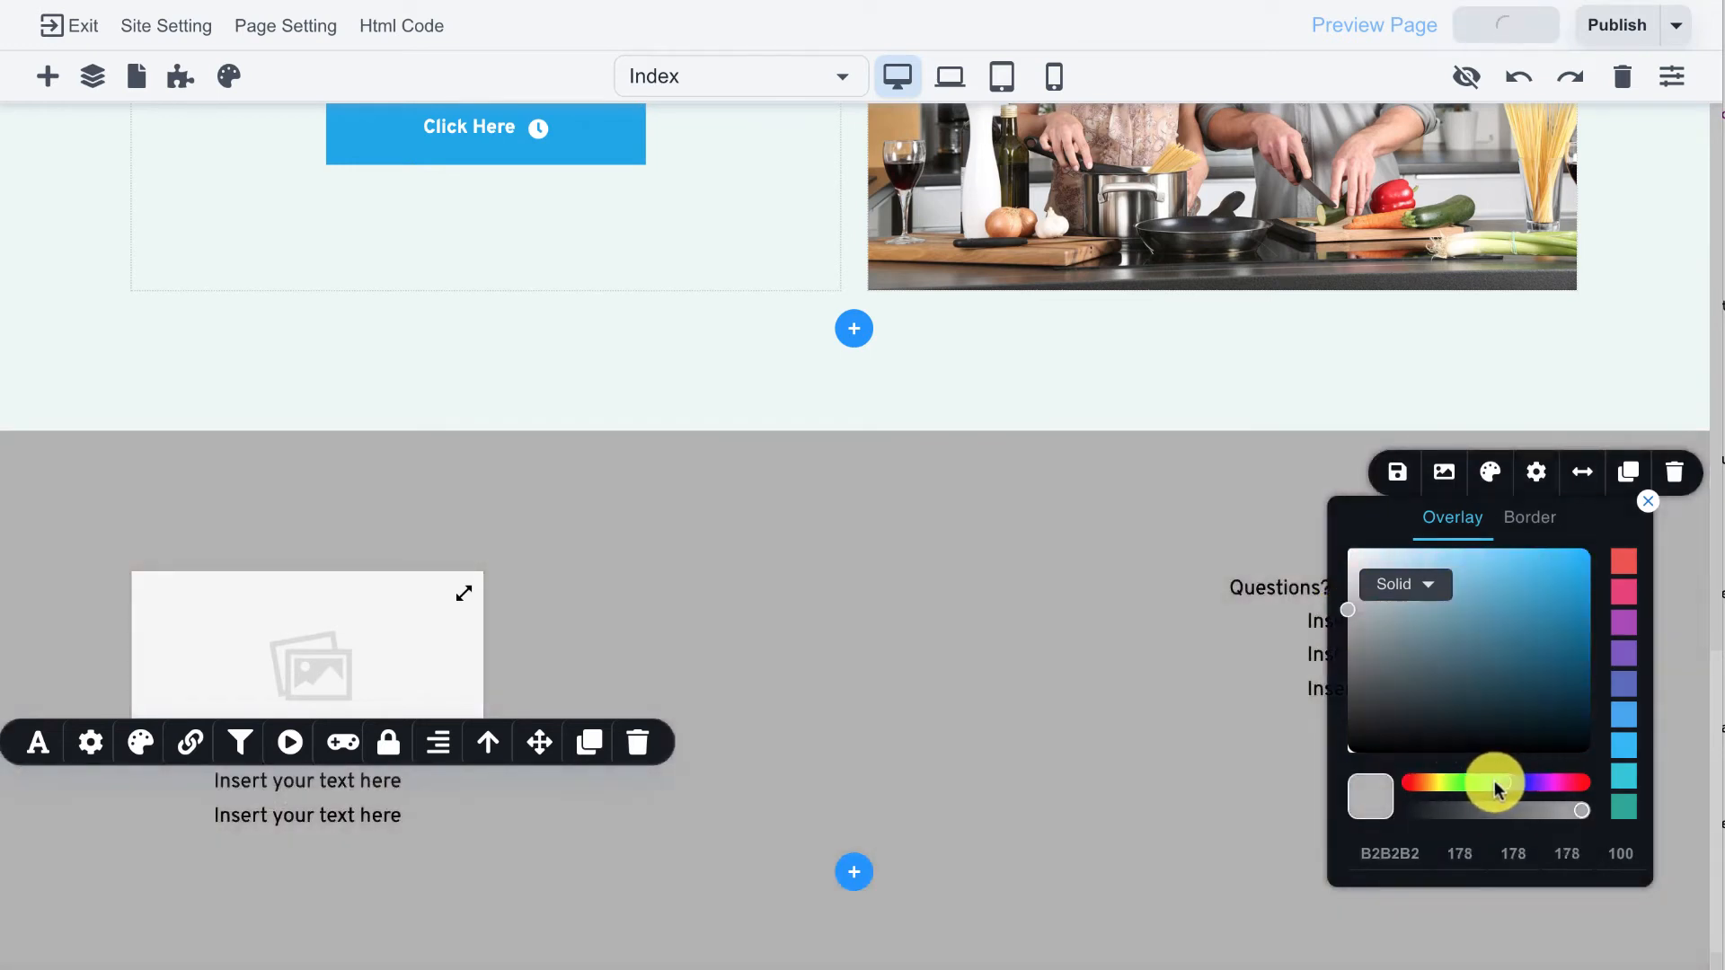
pyautogui.moveTo(1416, 682); pyautogui.dragTo(1412, 647)
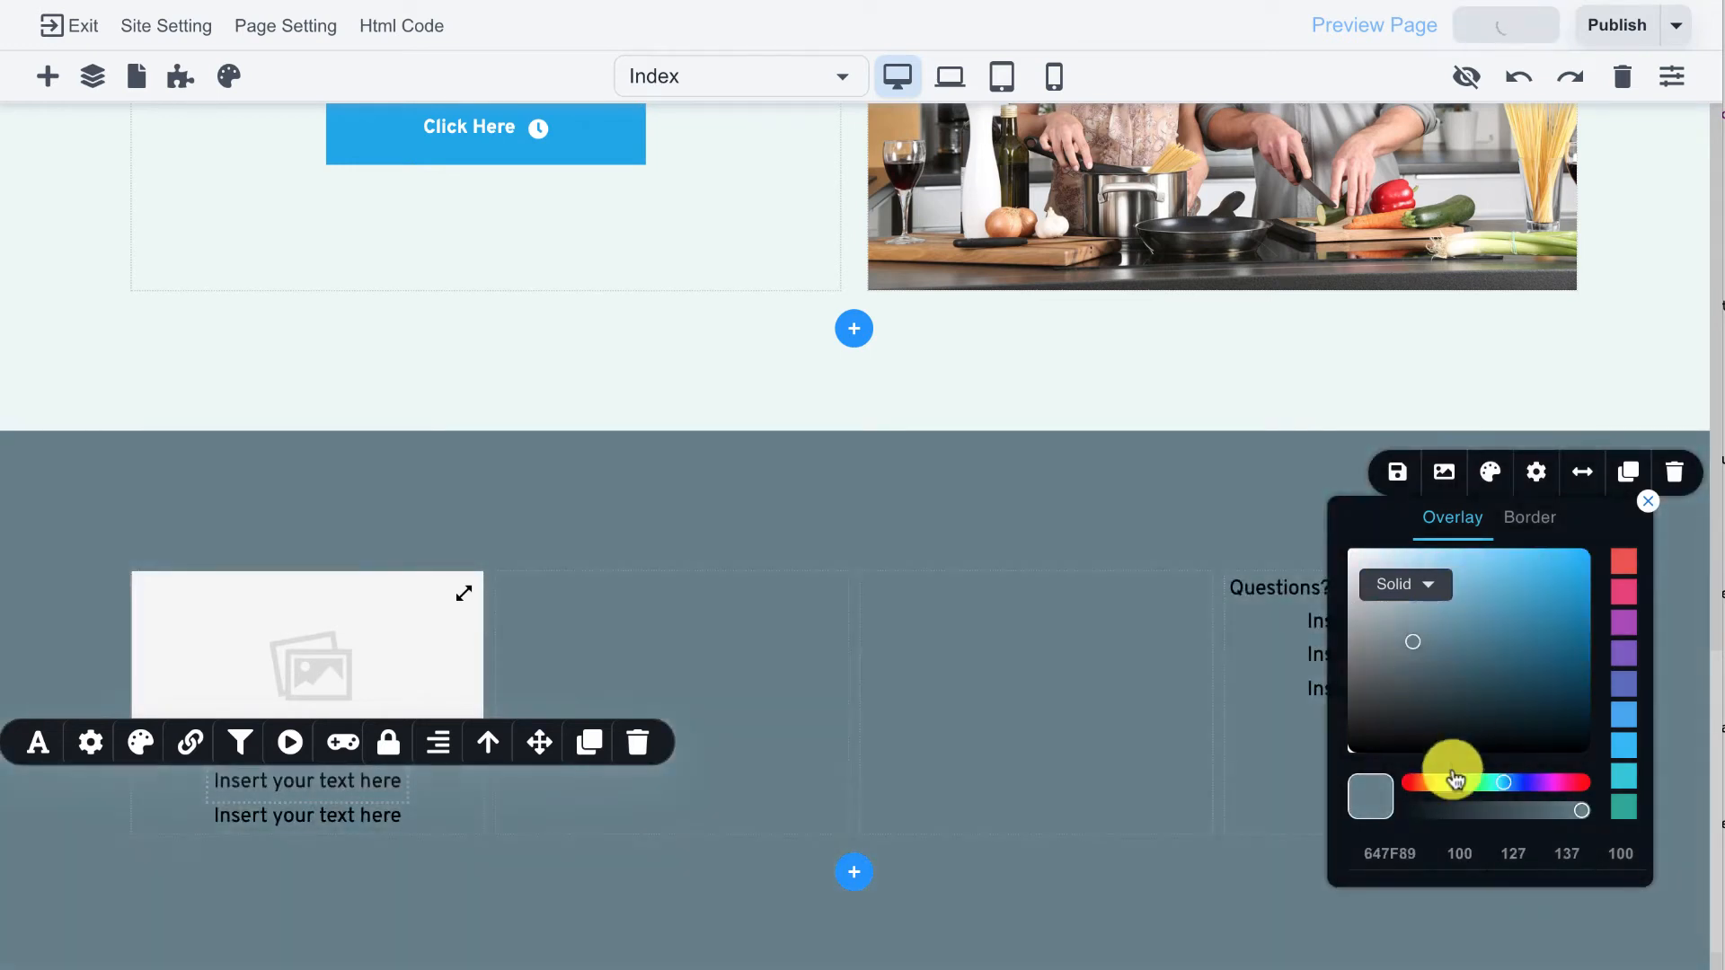
pyautogui.moveTo(1498, 809); pyautogui.dragTo(1438, 812)
pyautogui.click(1125, 701)
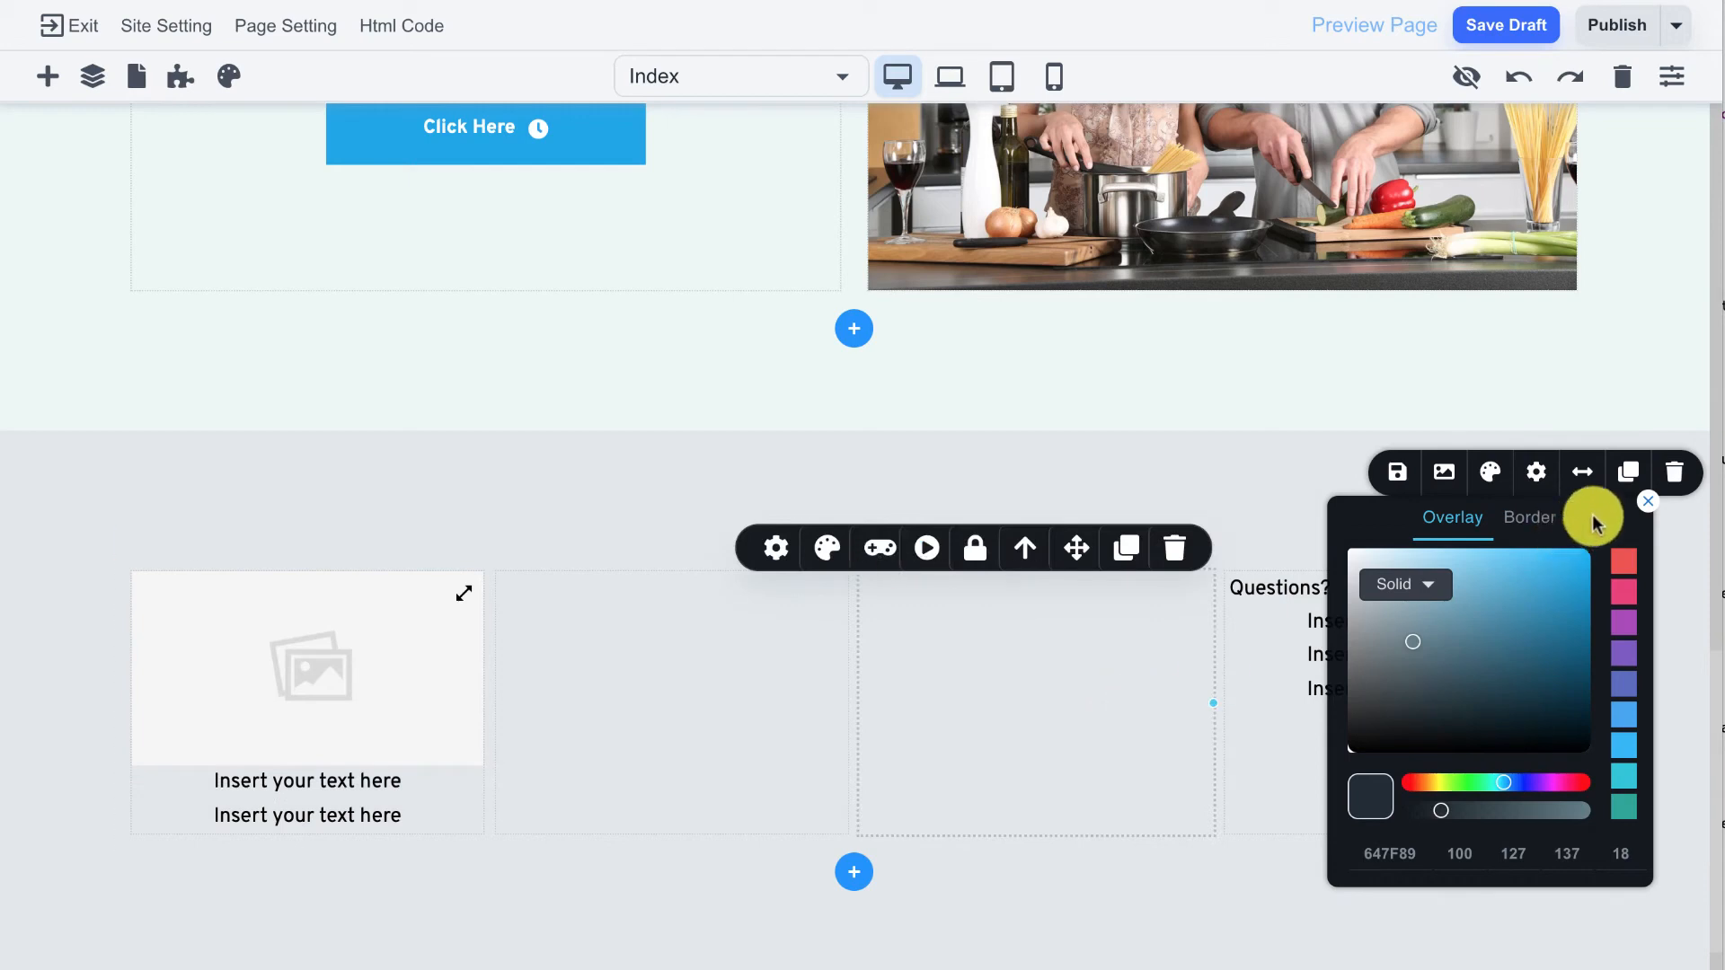
pyautogui.click(1648, 501)
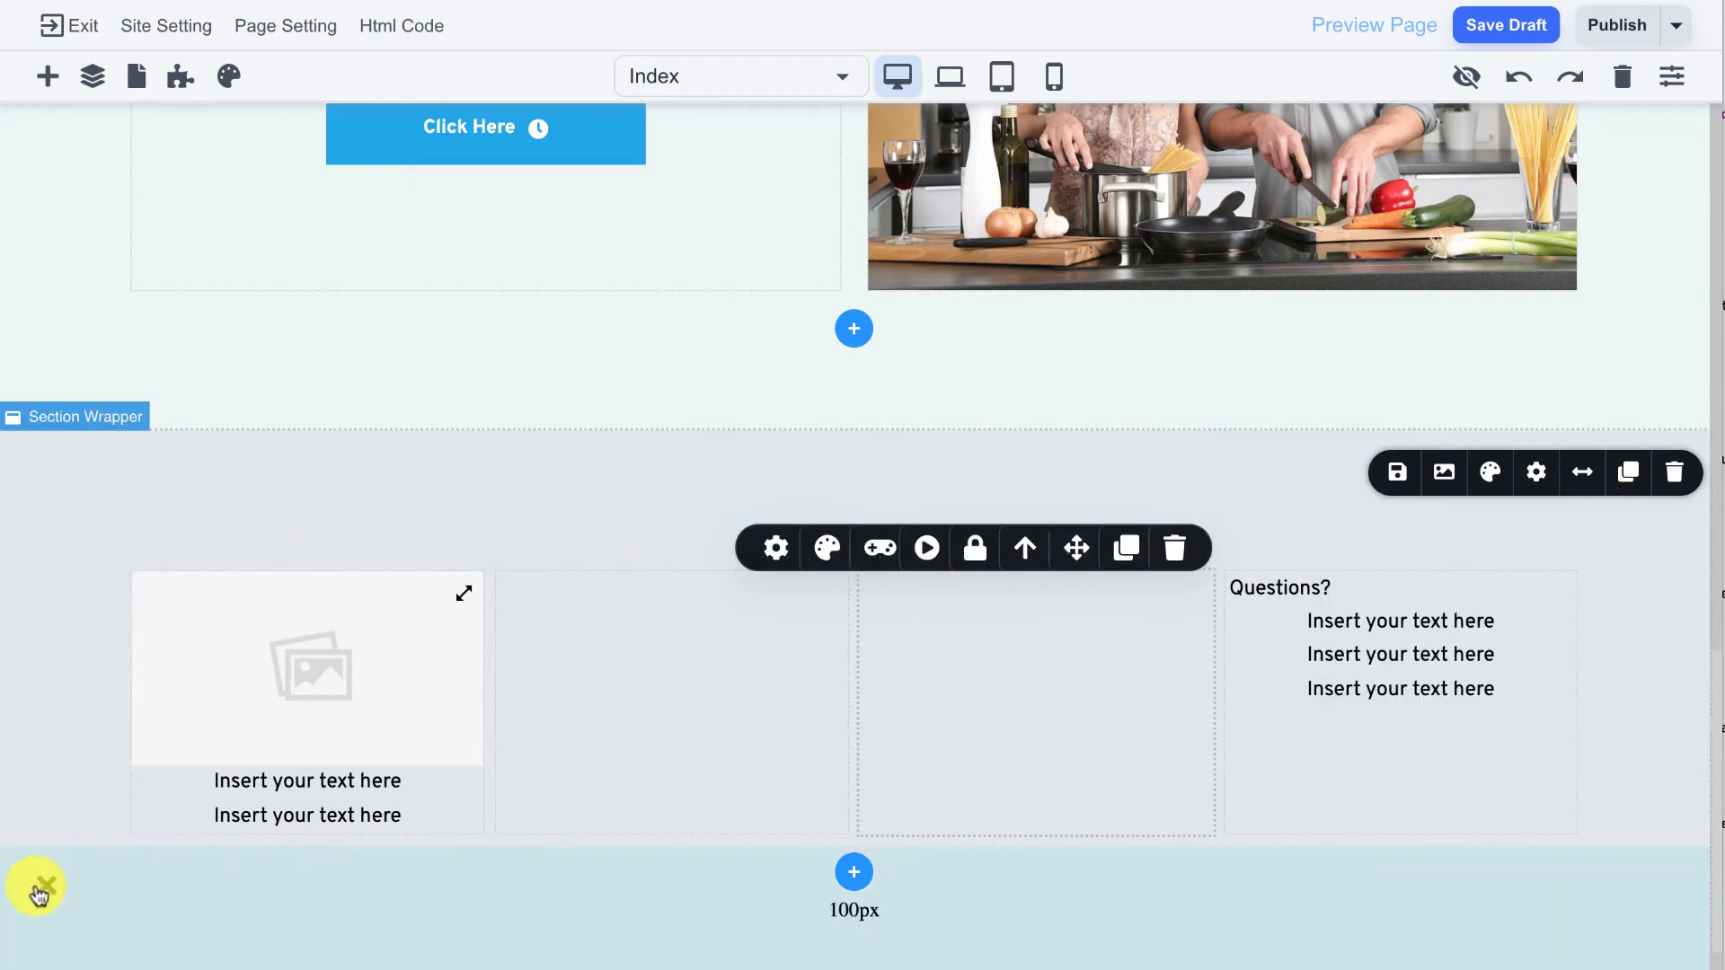
# Step: Remove the closing section's lower and upper 100px spacing and shrink the image placeholder in its first column to a little over half its width
pyautogui.click(45, 890)
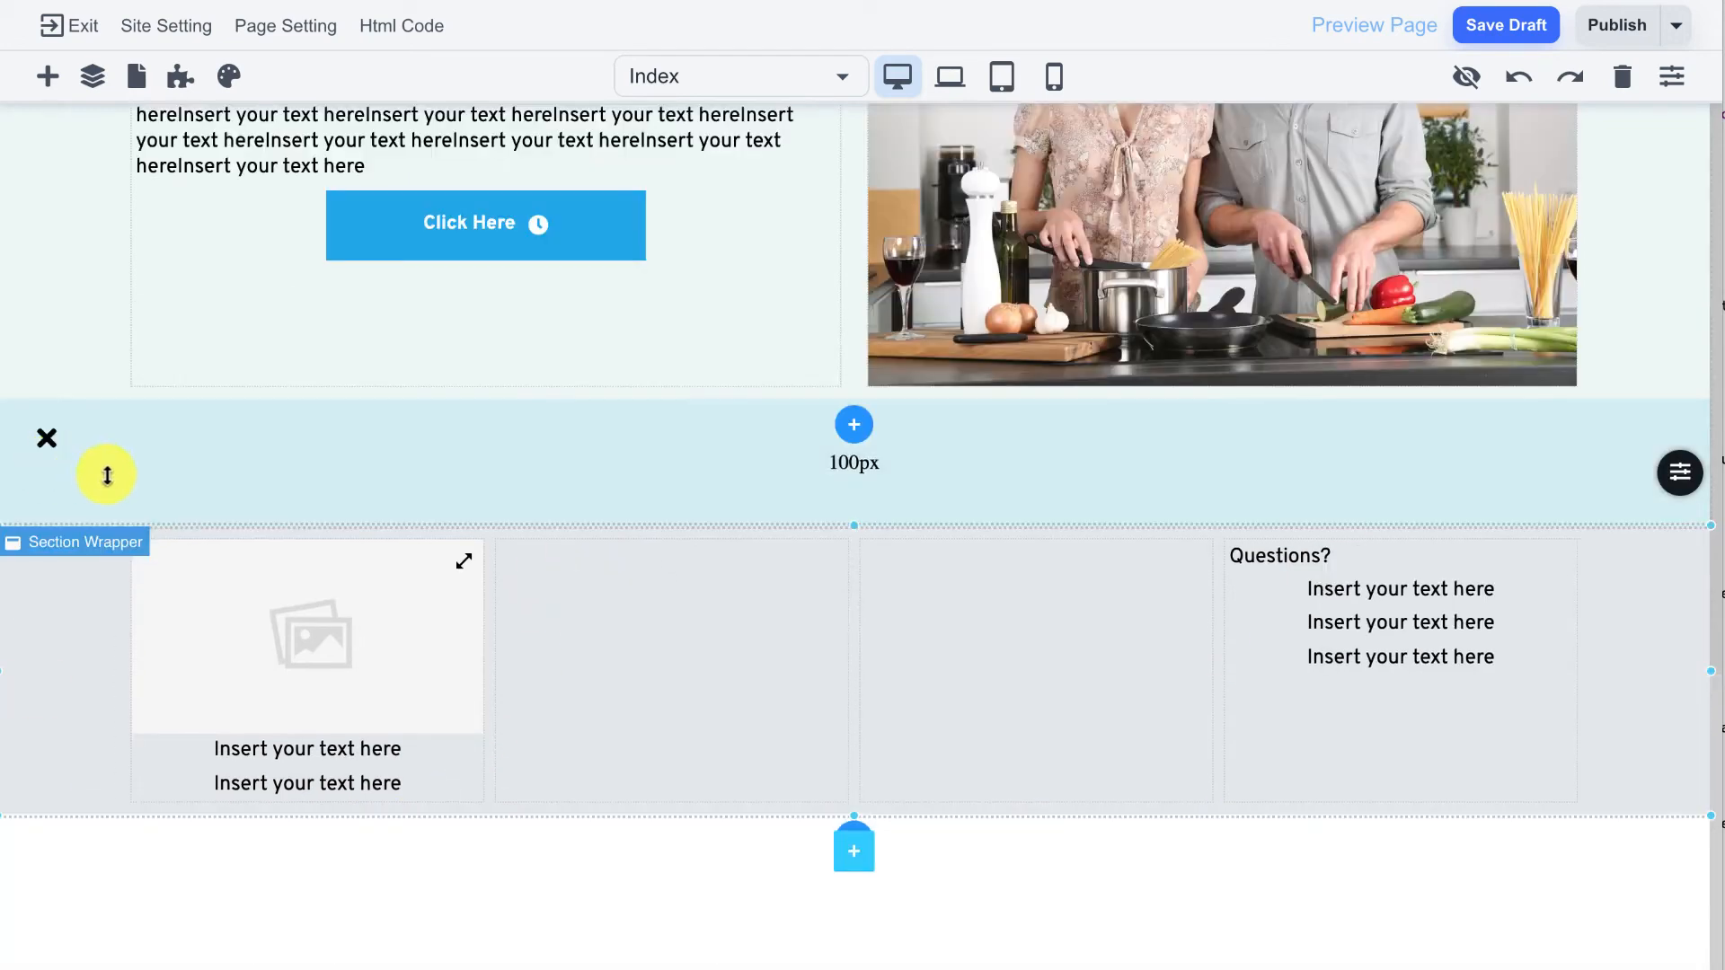
pyautogui.click(46, 435)
pyautogui.click(315, 623)
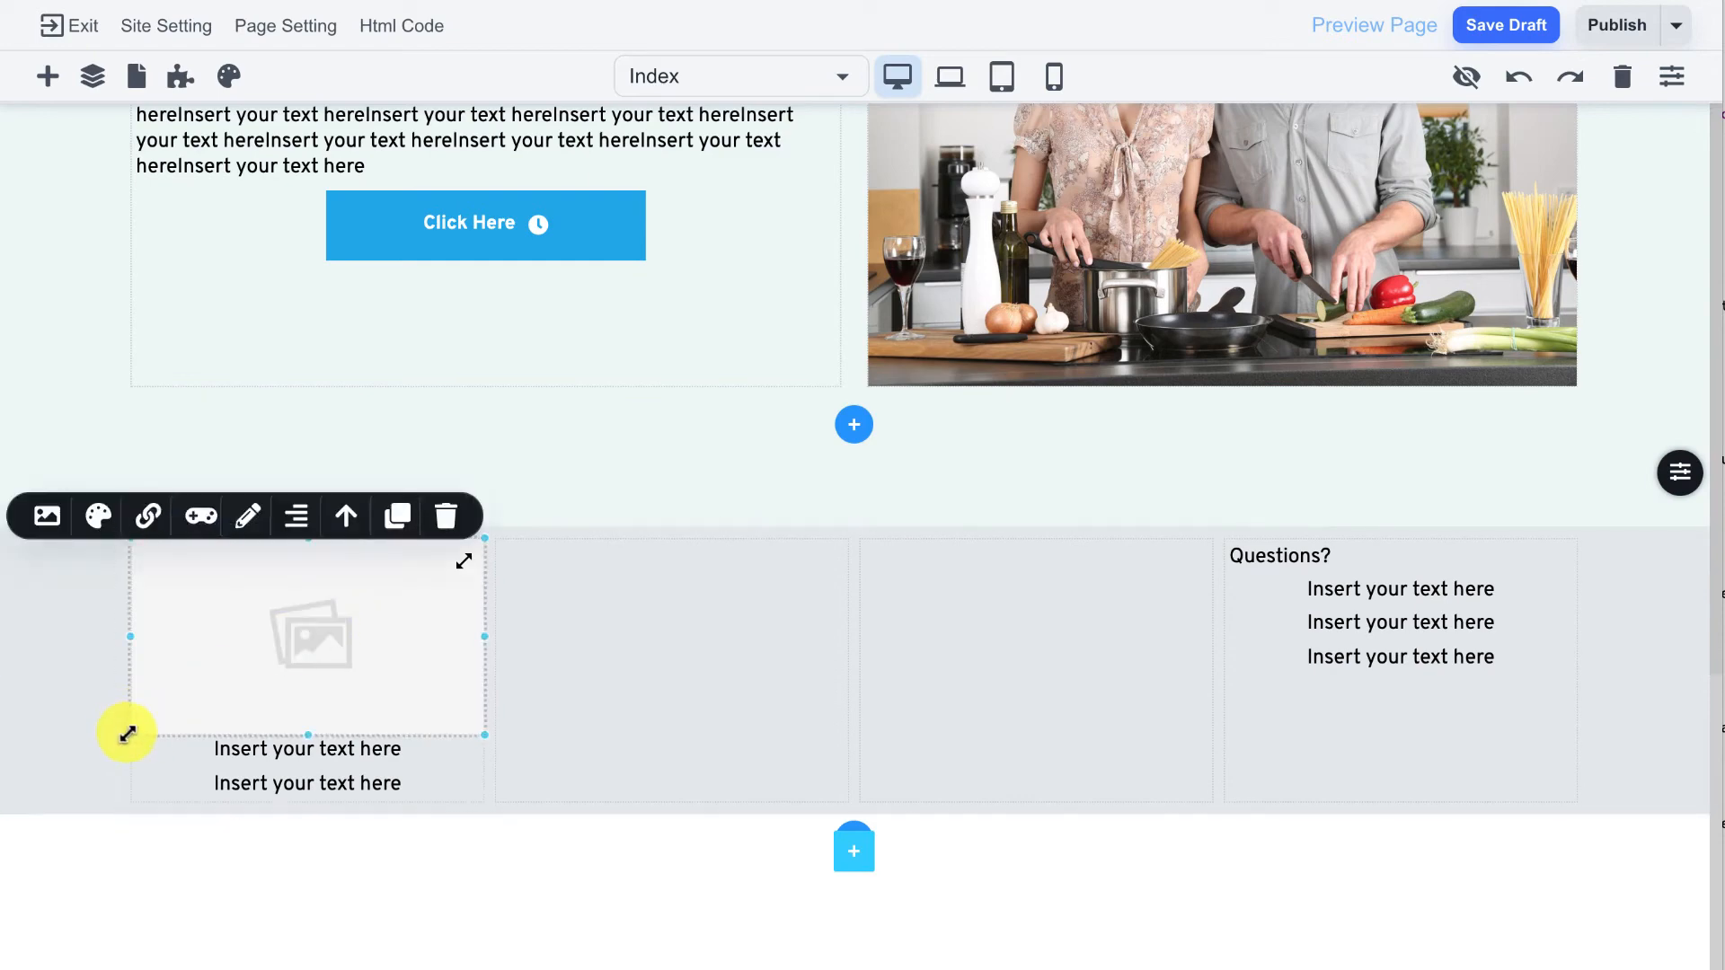
pyautogui.moveTo(126, 733); pyautogui.dragTo(276, 638)
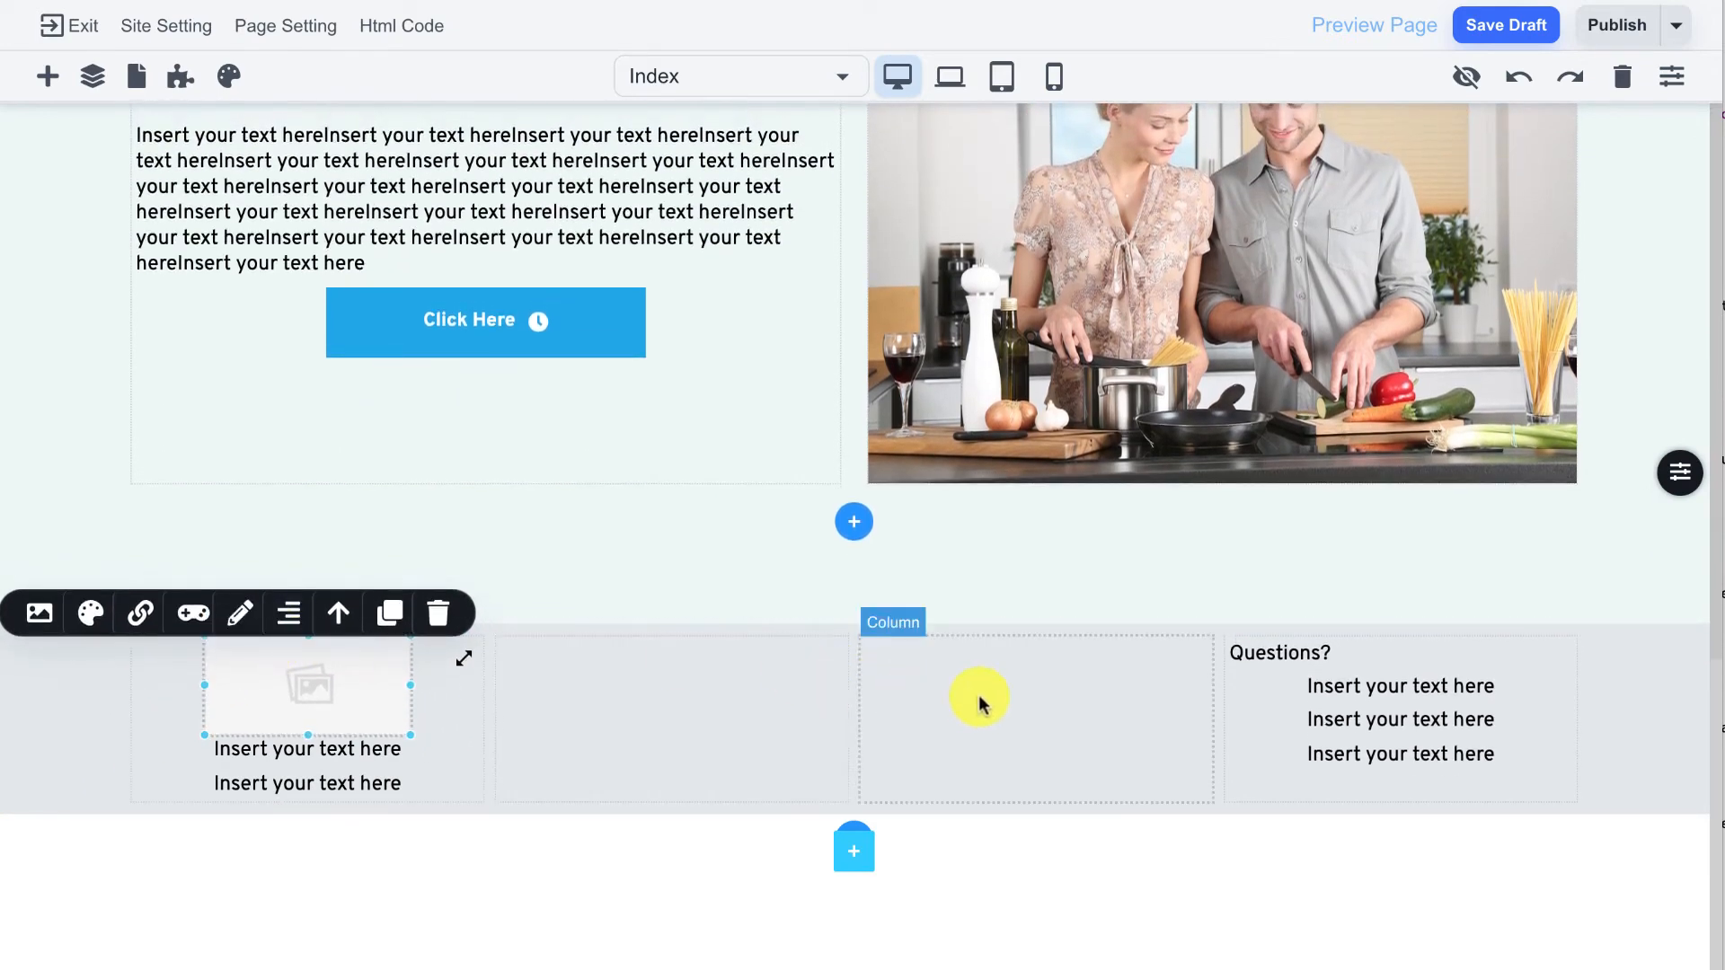
# Step: Review the page's sections and examine the available options for the couple photo, the "Click Here" button and the paragraph text
pyautogui.scroll(8, 981, 703)
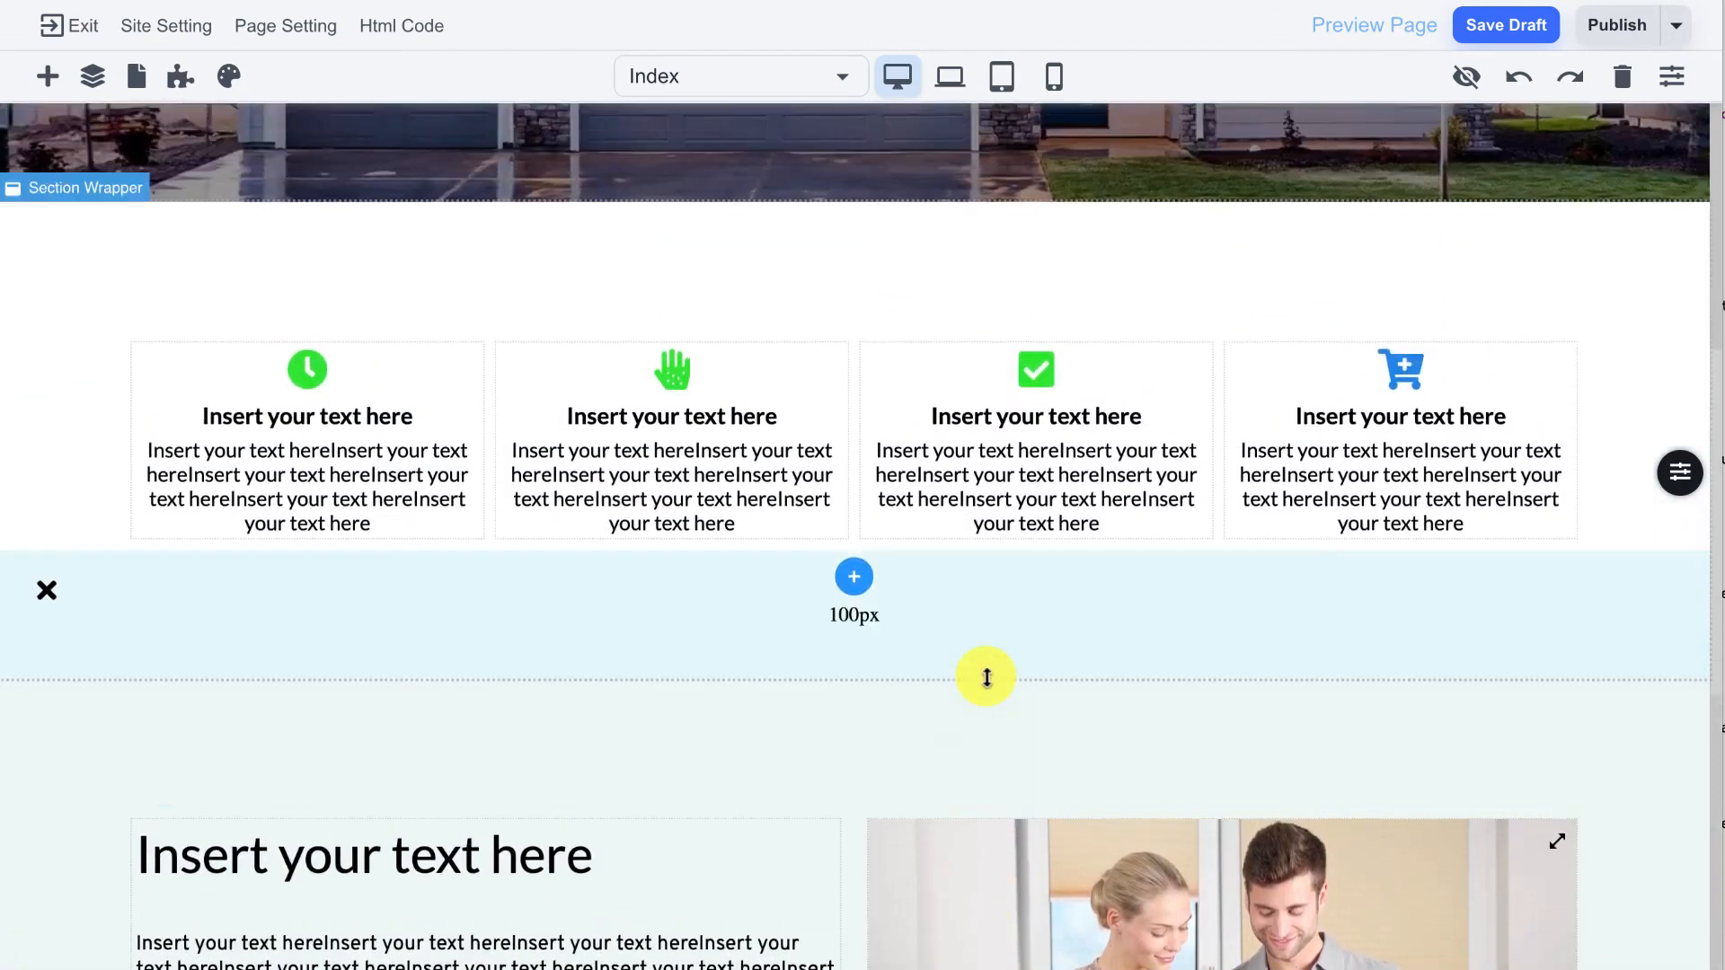
pyautogui.scroll(7, 986, 677)
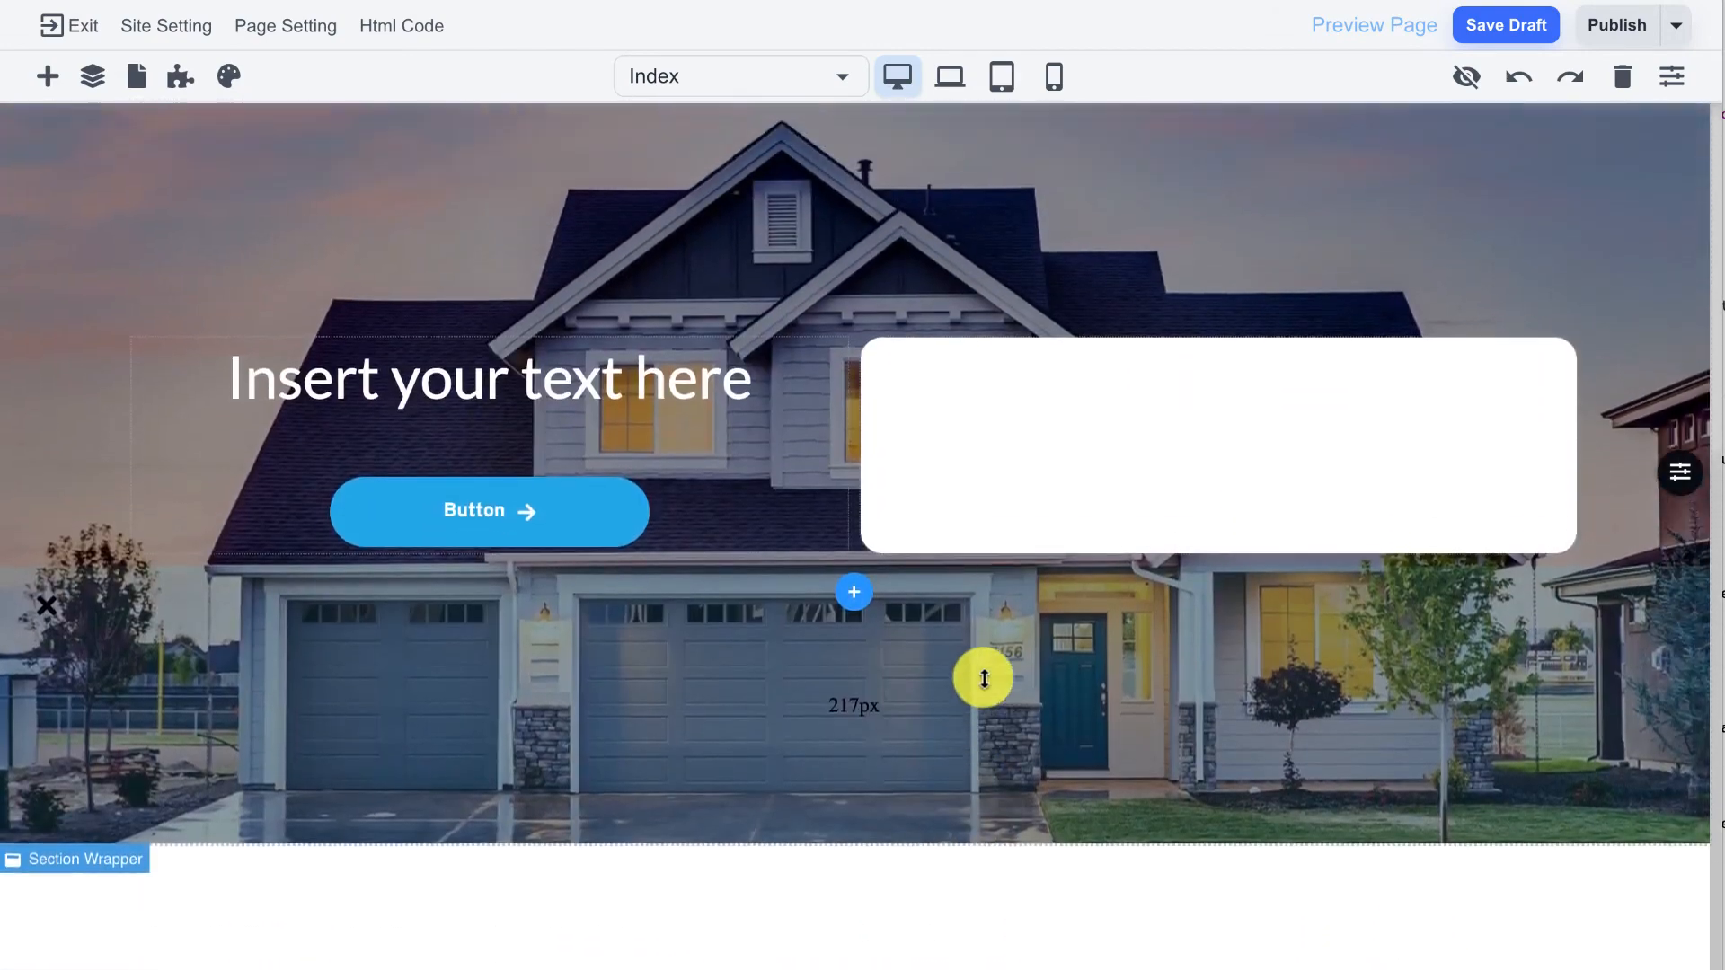
pyautogui.scroll(-11, 985, 678)
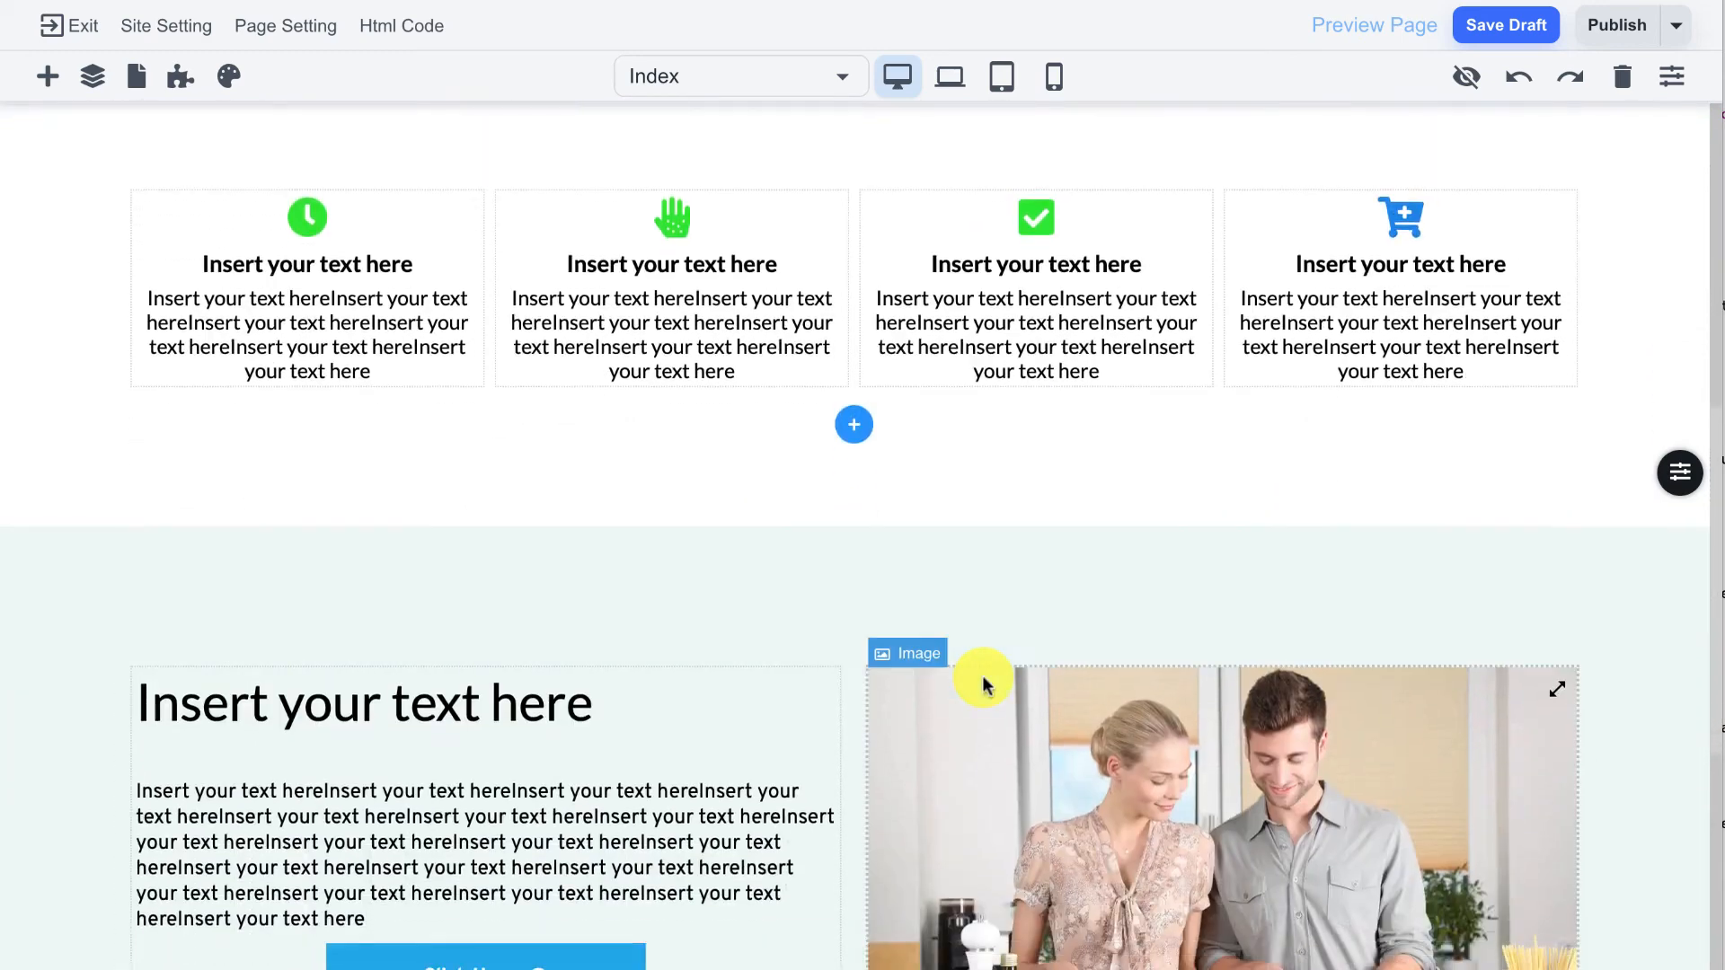
pyautogui.scroll(-1, 965, 682)
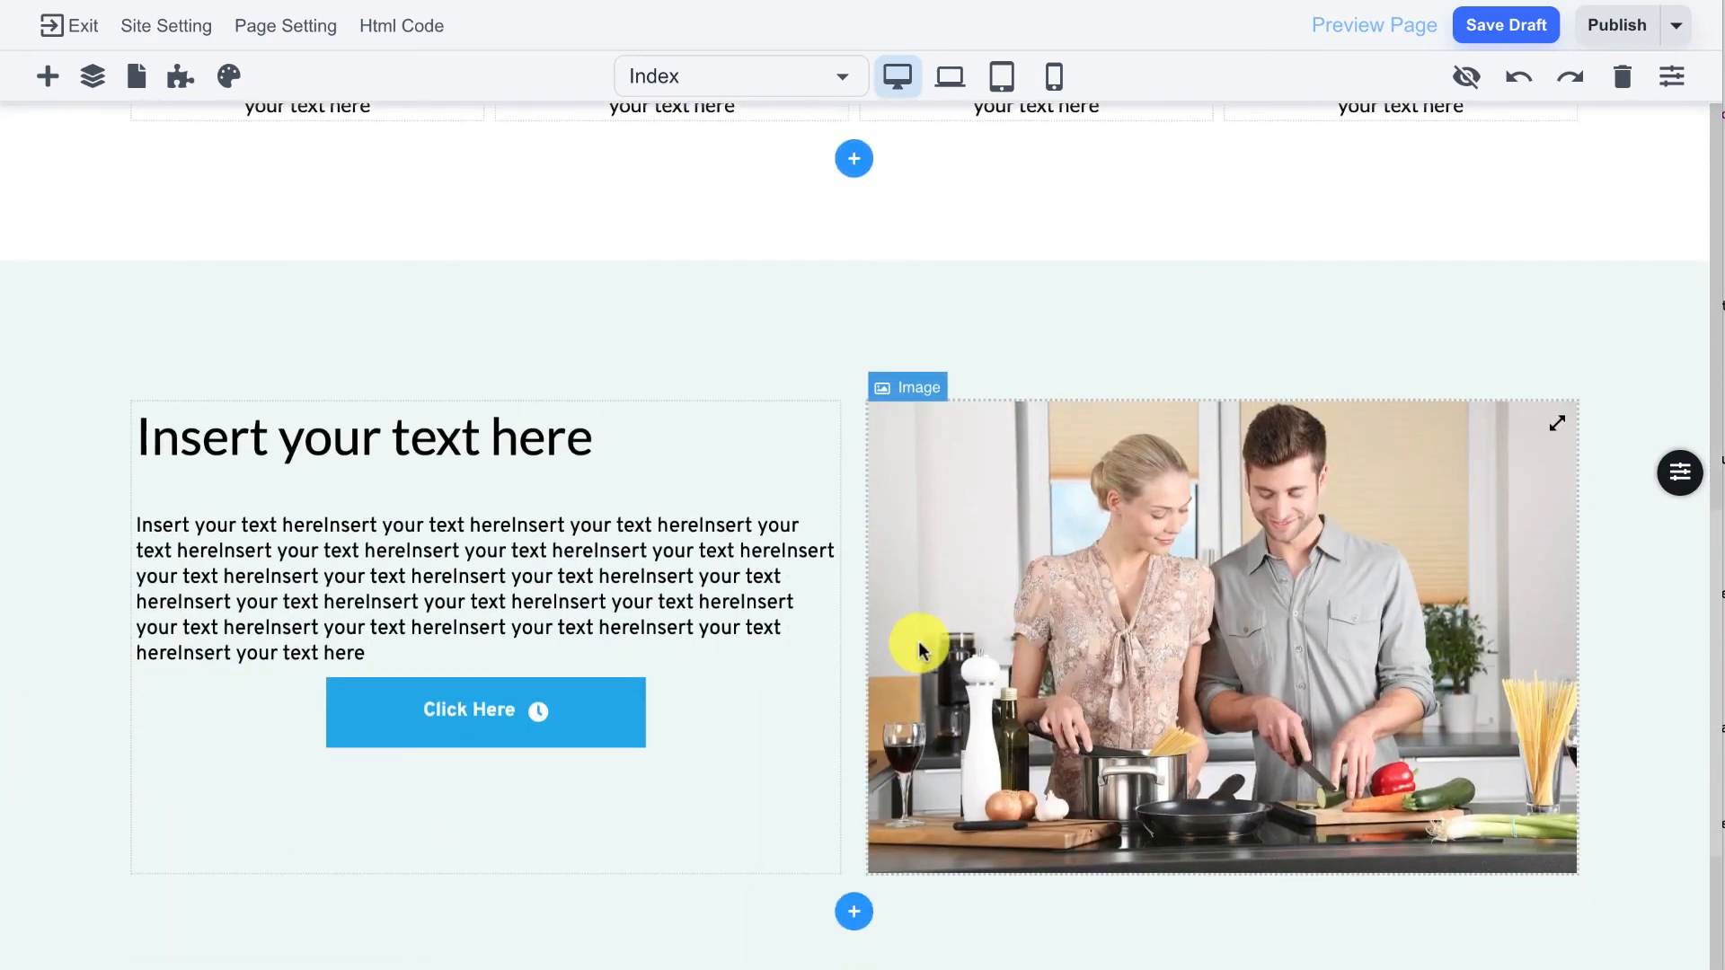
pyautogui.click(947, 606)
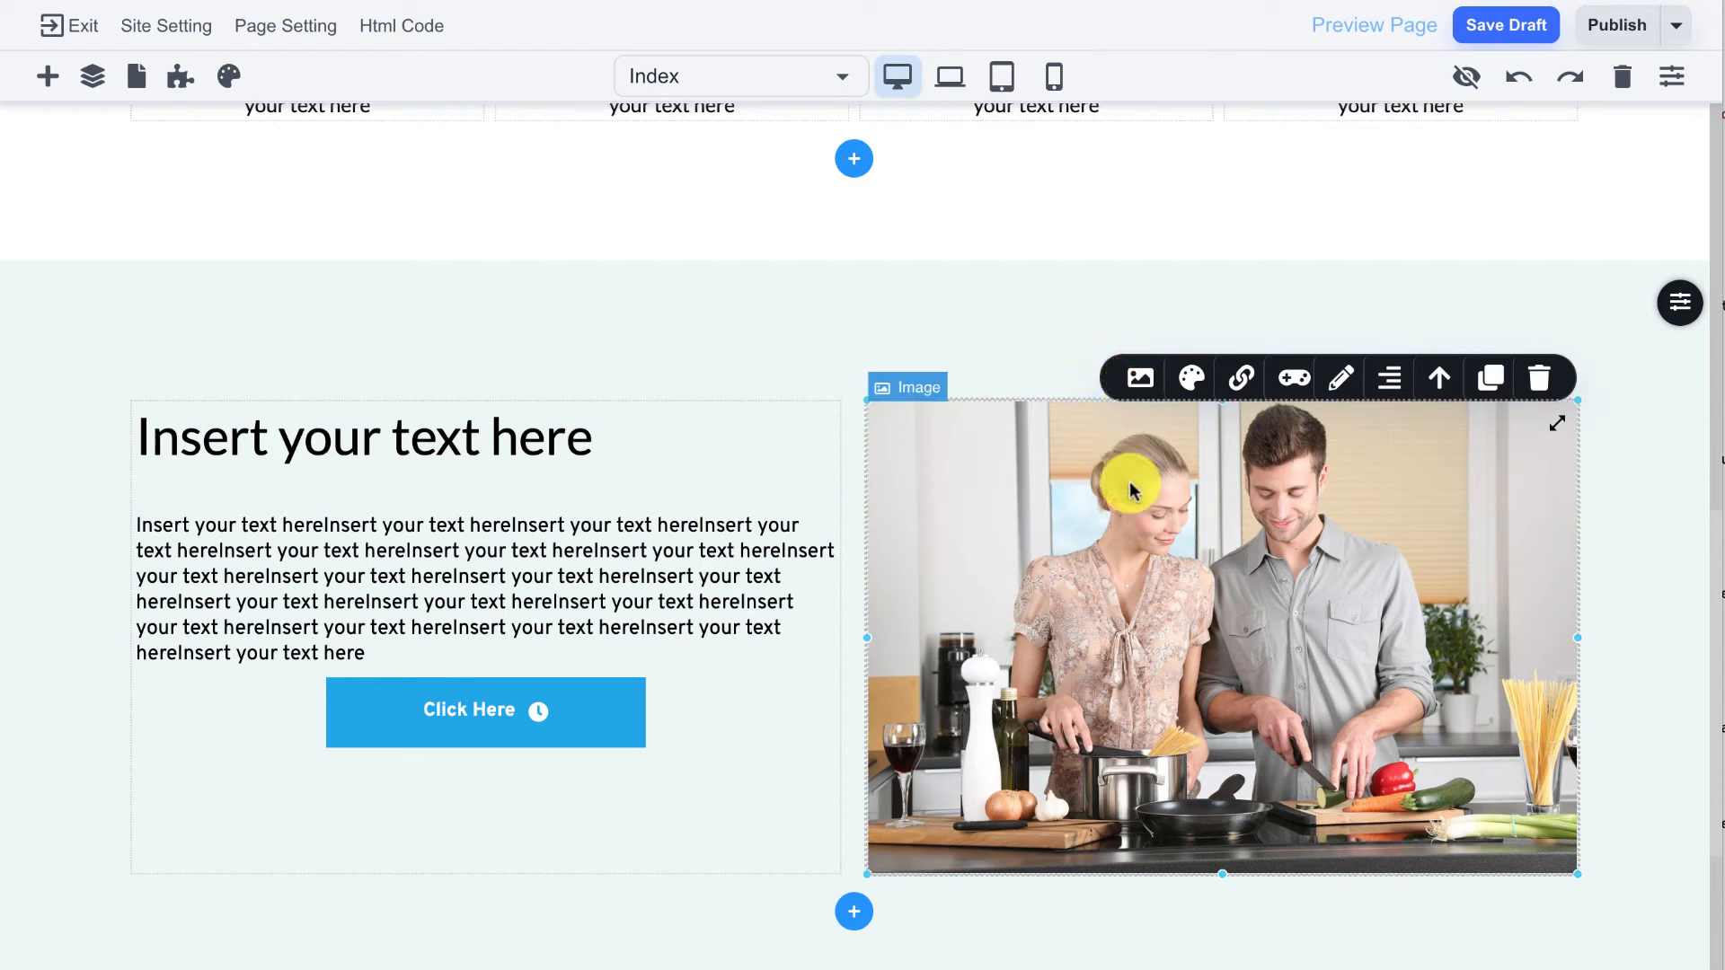
pyautogui.click(1138, 379)
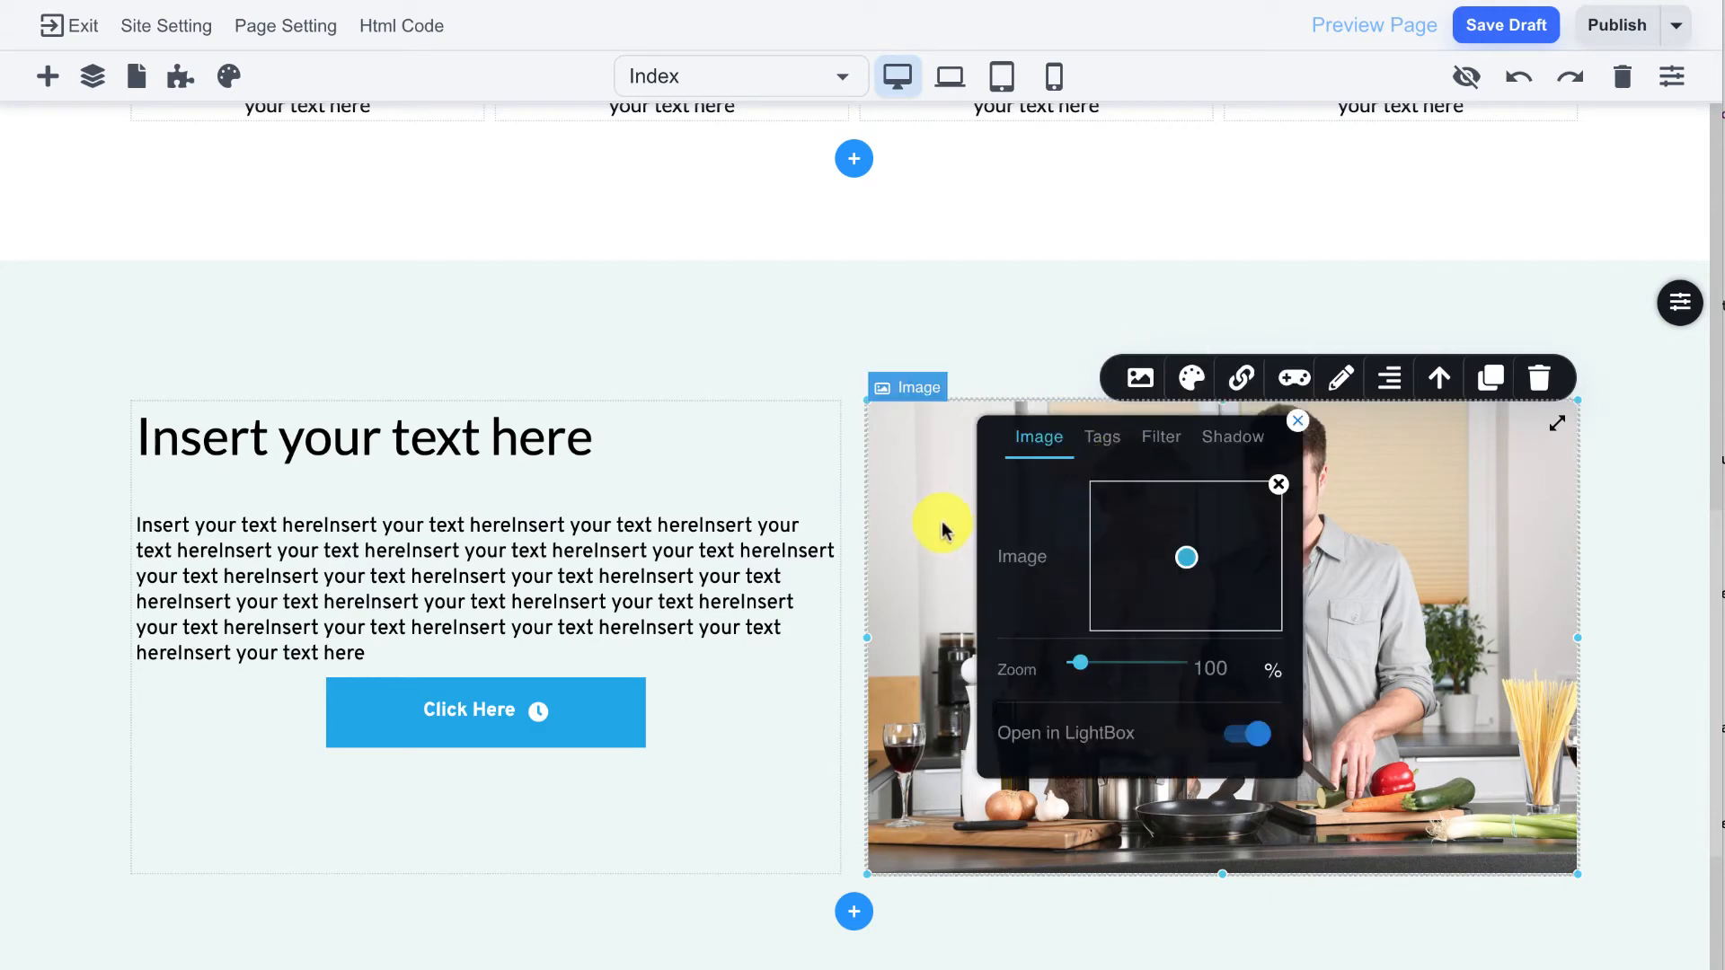
pyautogui.click(633, 712)
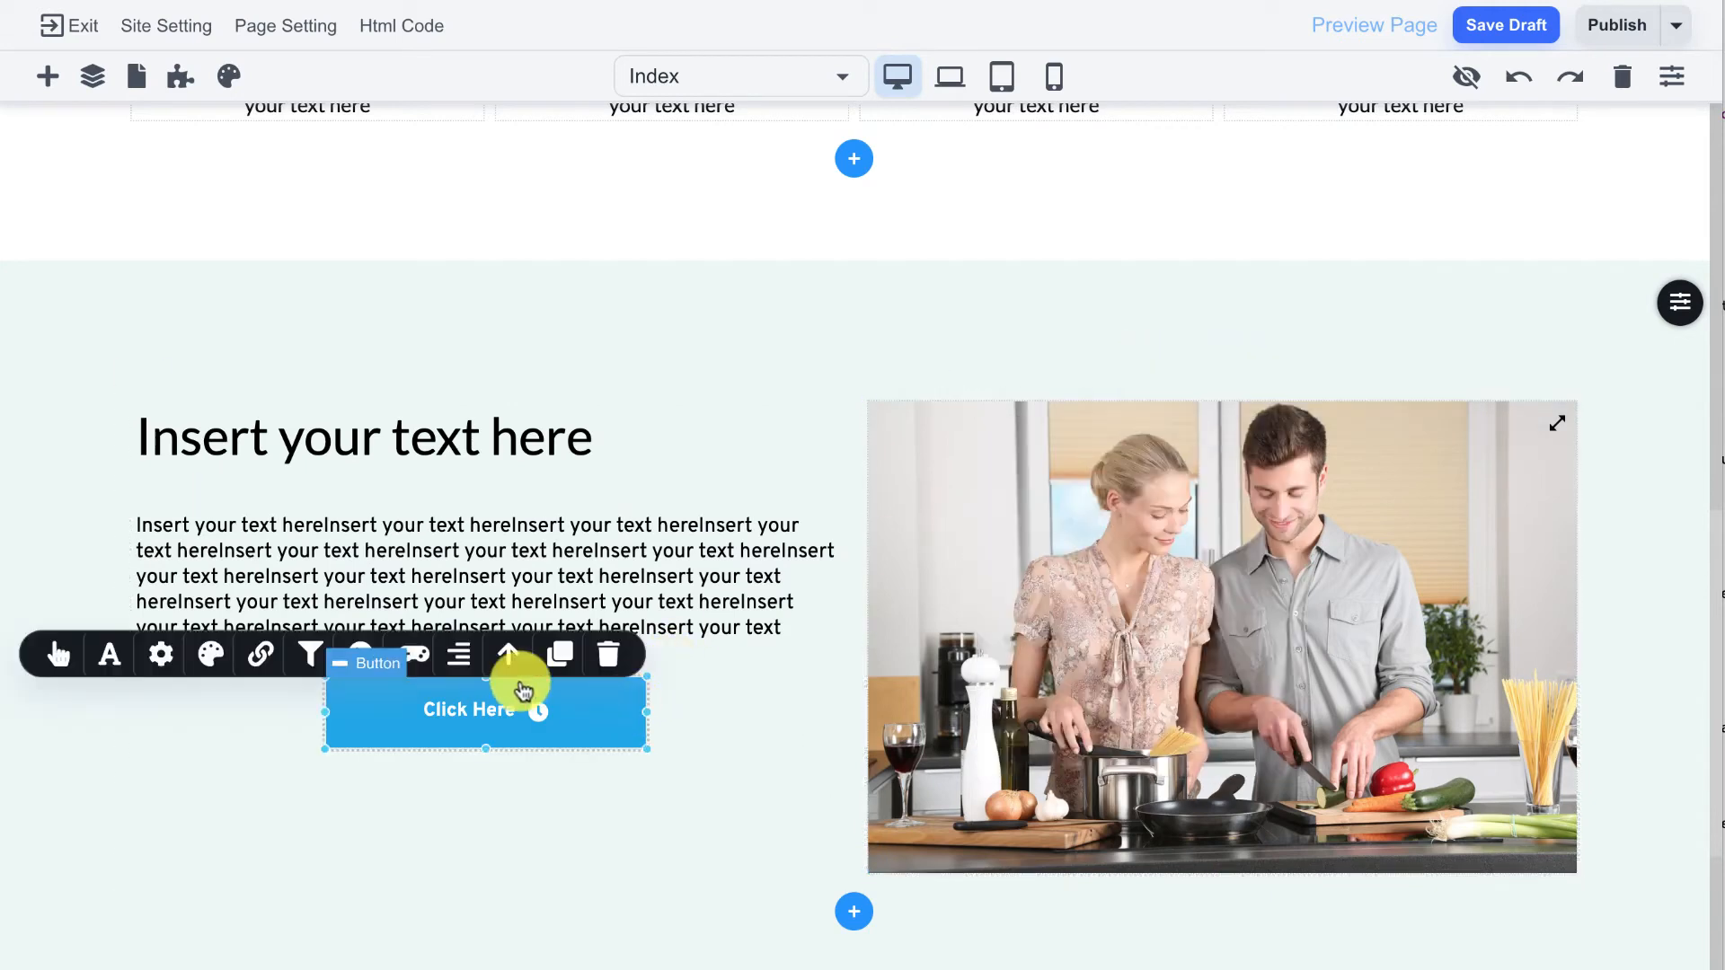
pyautogui.click(54, 656)
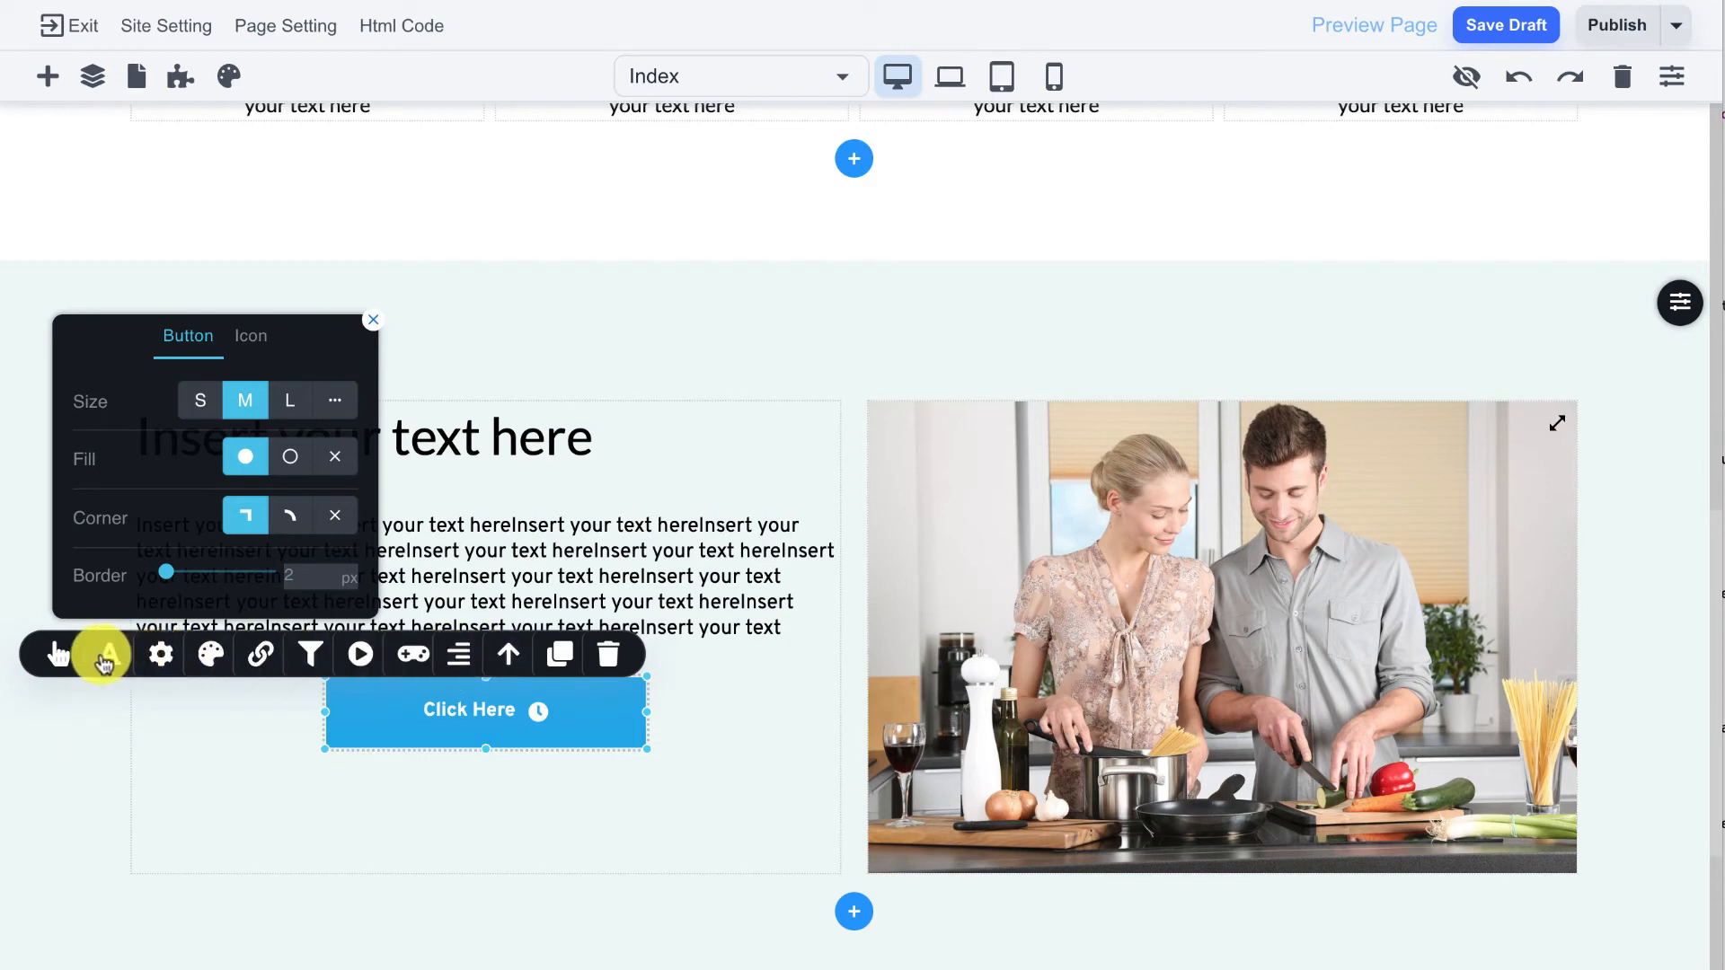
pyautogui.click(381, 710)
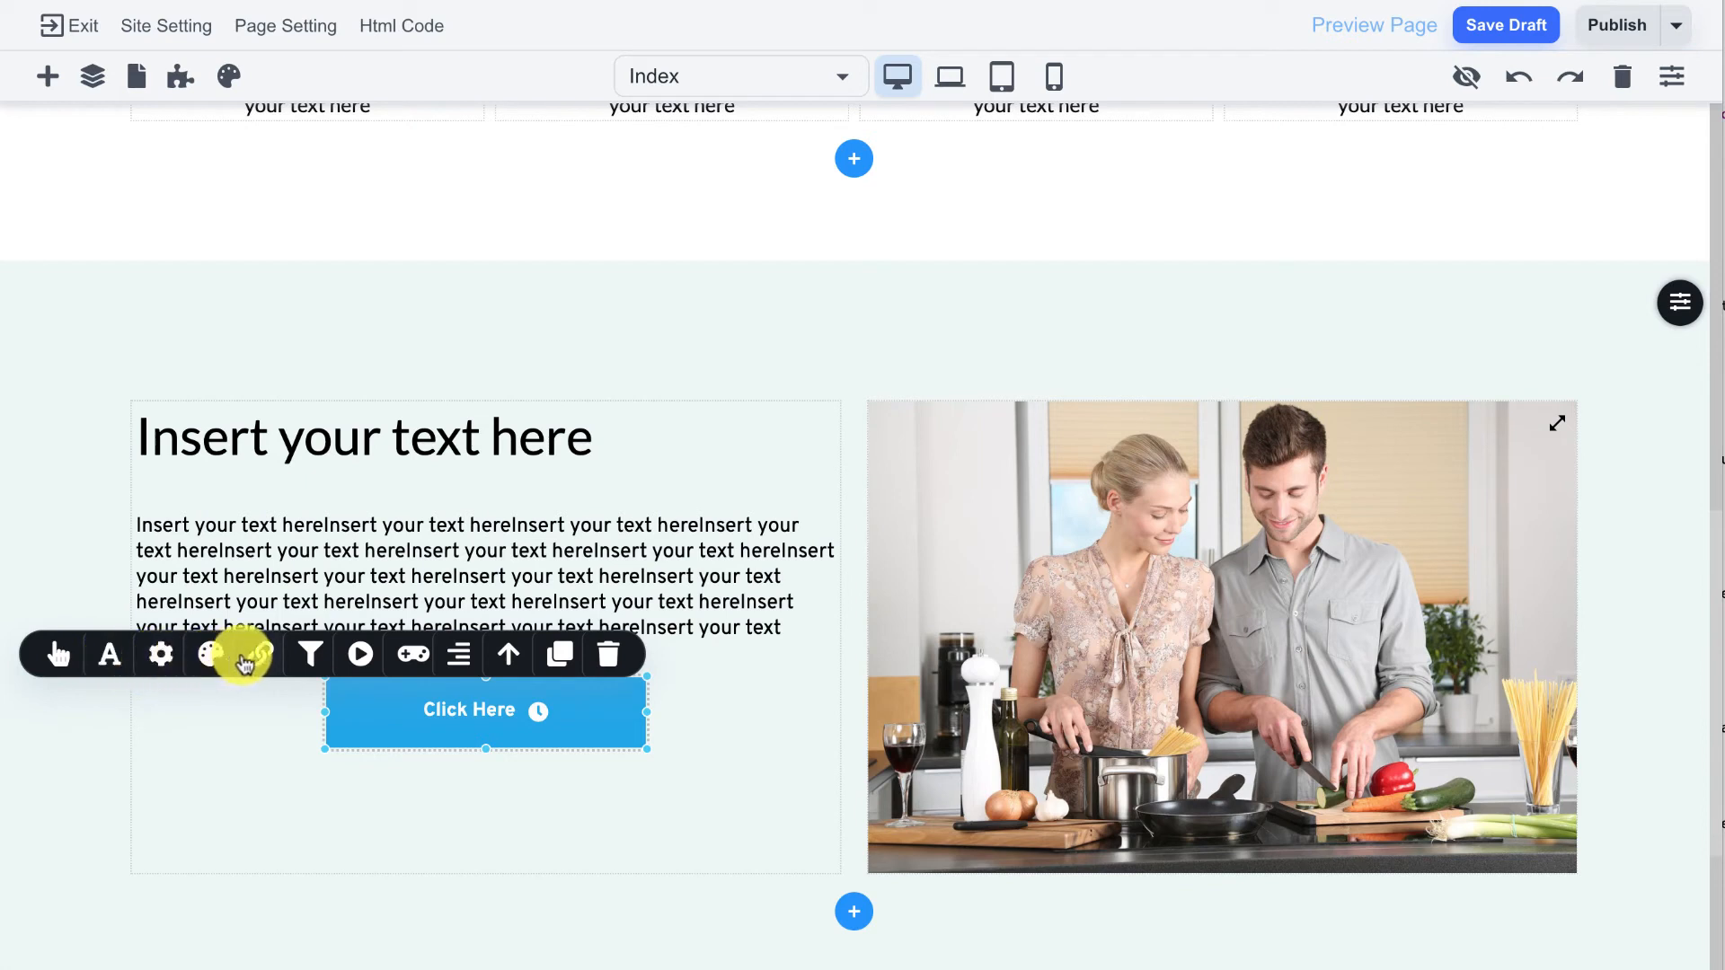
pyautogui.click(374, 555)
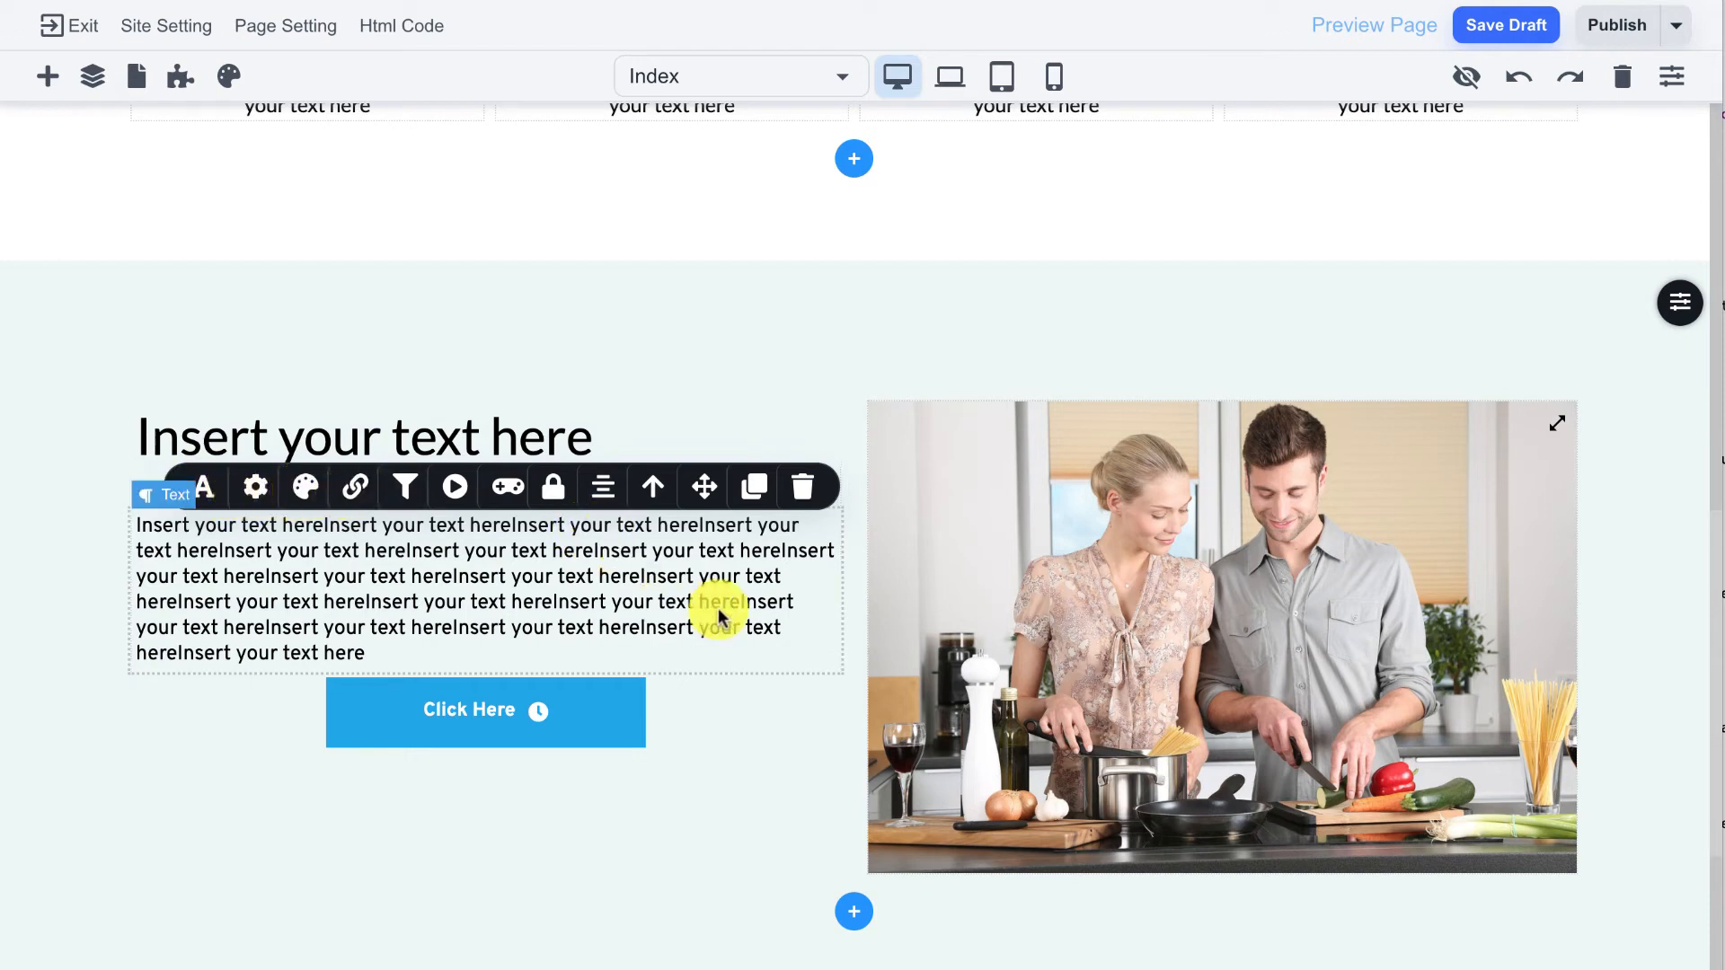
# Step: Try the Bounce In, Float In, Turn In, Flip In, Jack-In and Heart Beat animations on the hand icon, ending with Rubber-Band
pyautogui.scroll(4, 736, 520)
pyautogui.click(672, 263)
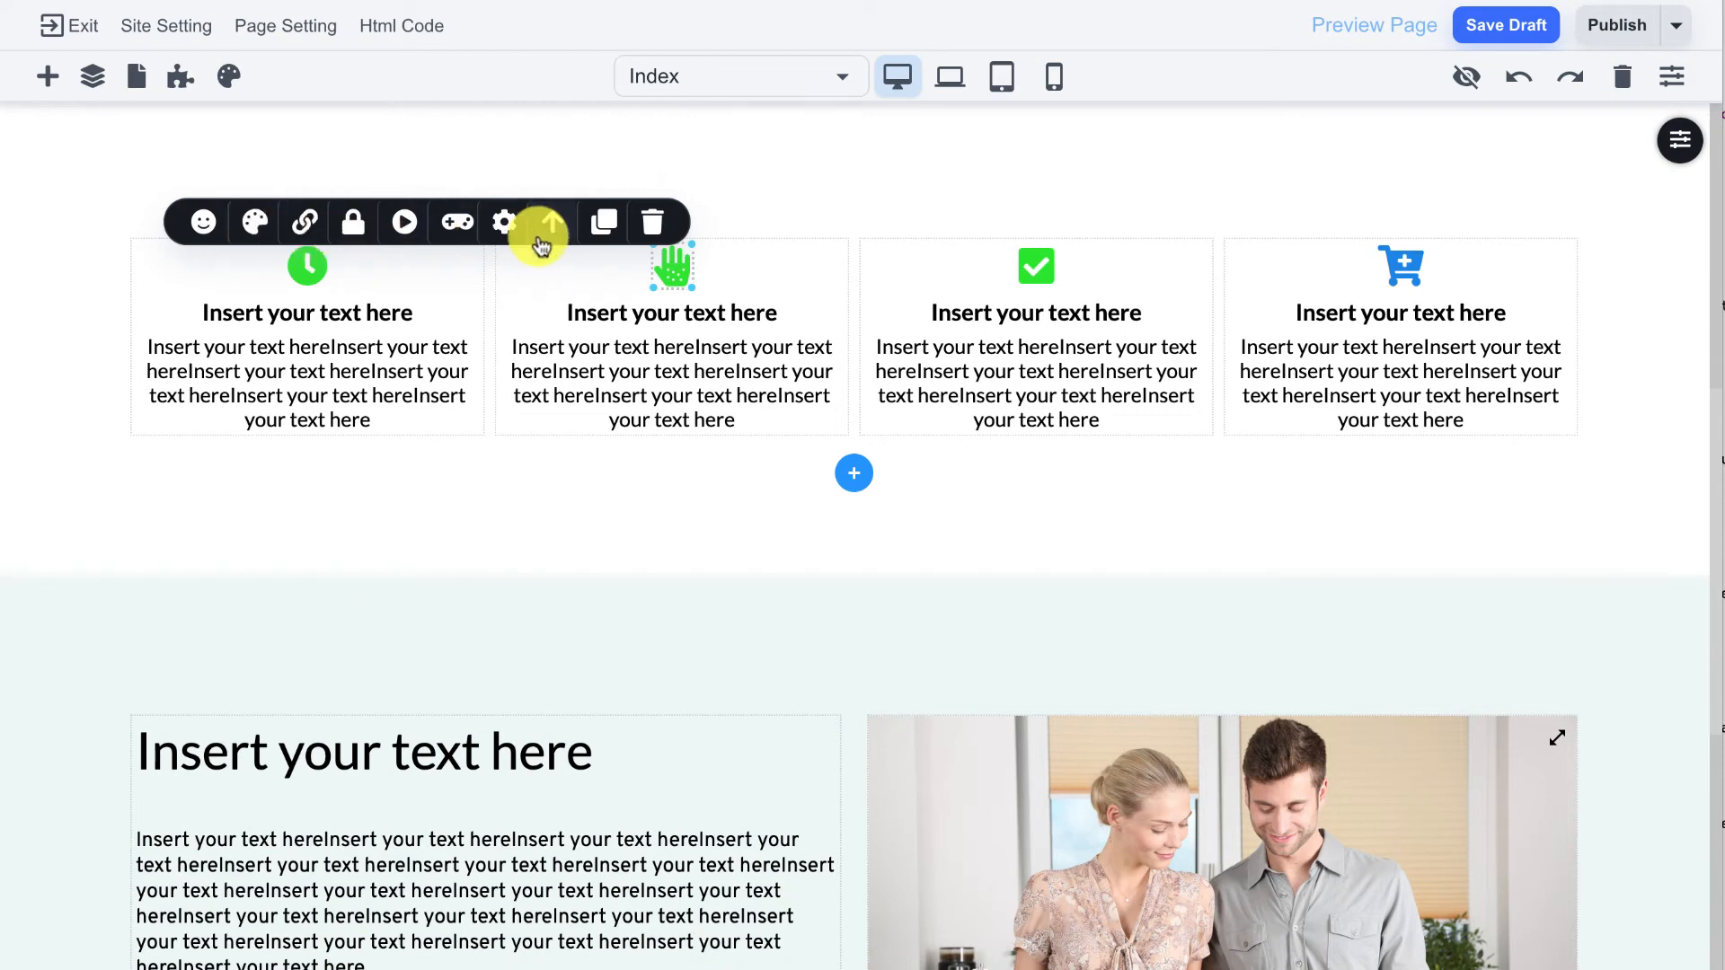
pyautogui.click(406, 224)
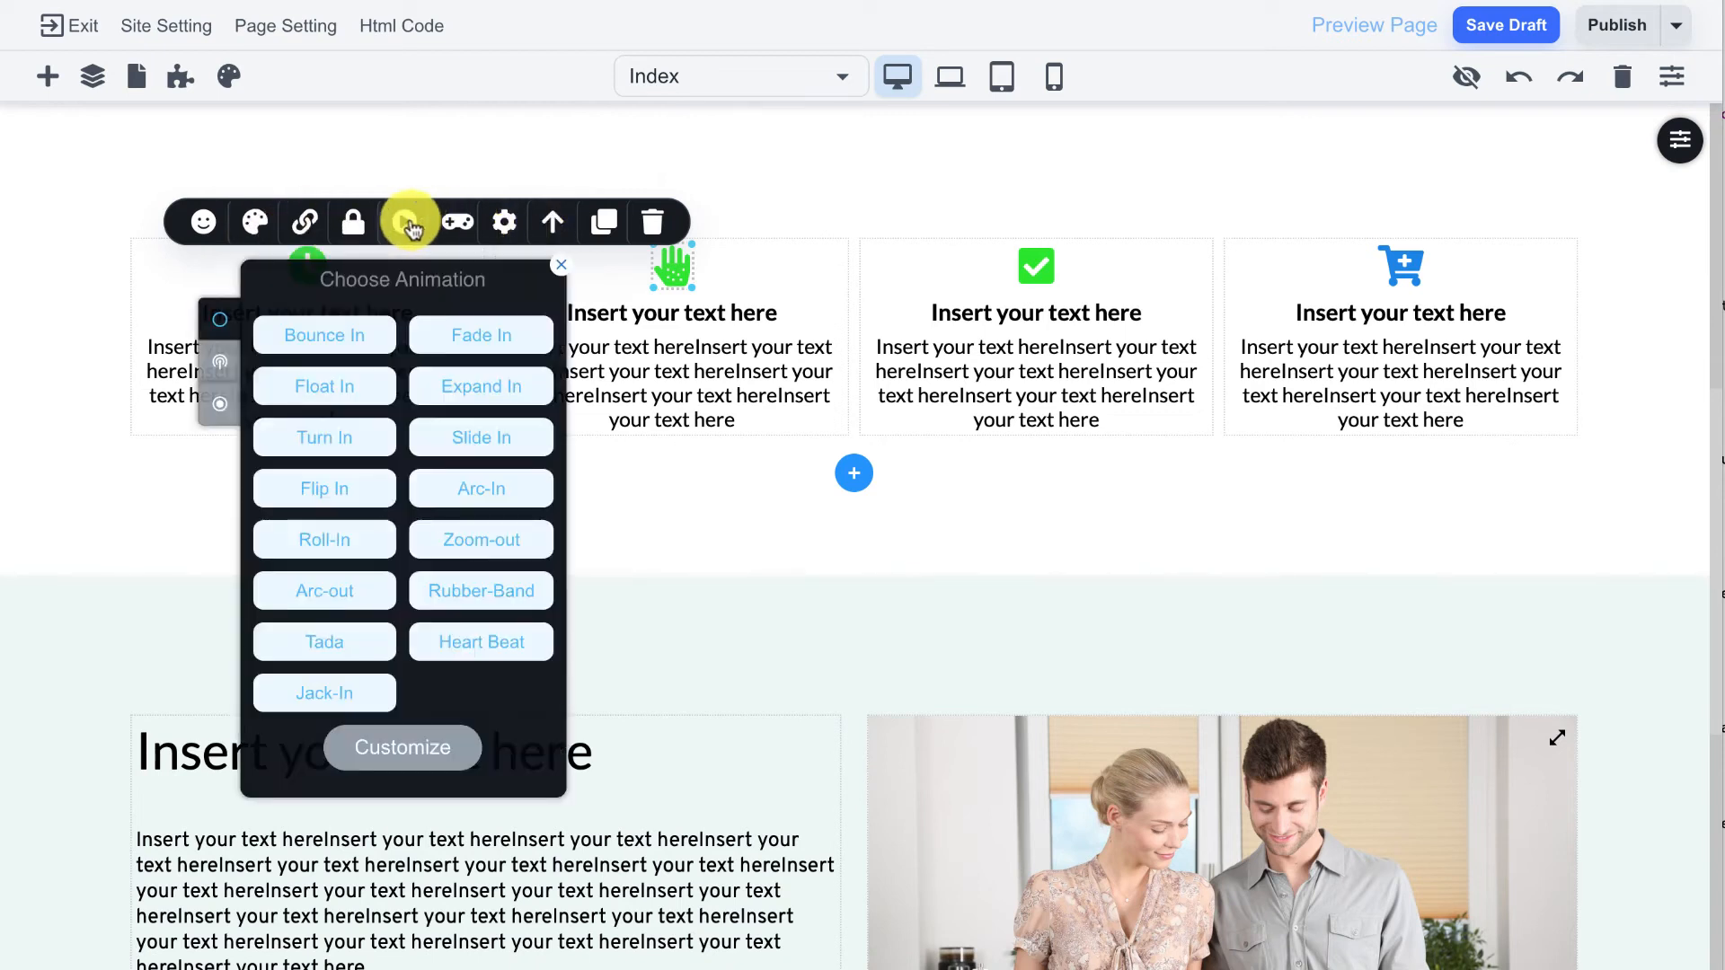
pyautogui.click(321, 349)
pyautogui.click(326, 386)
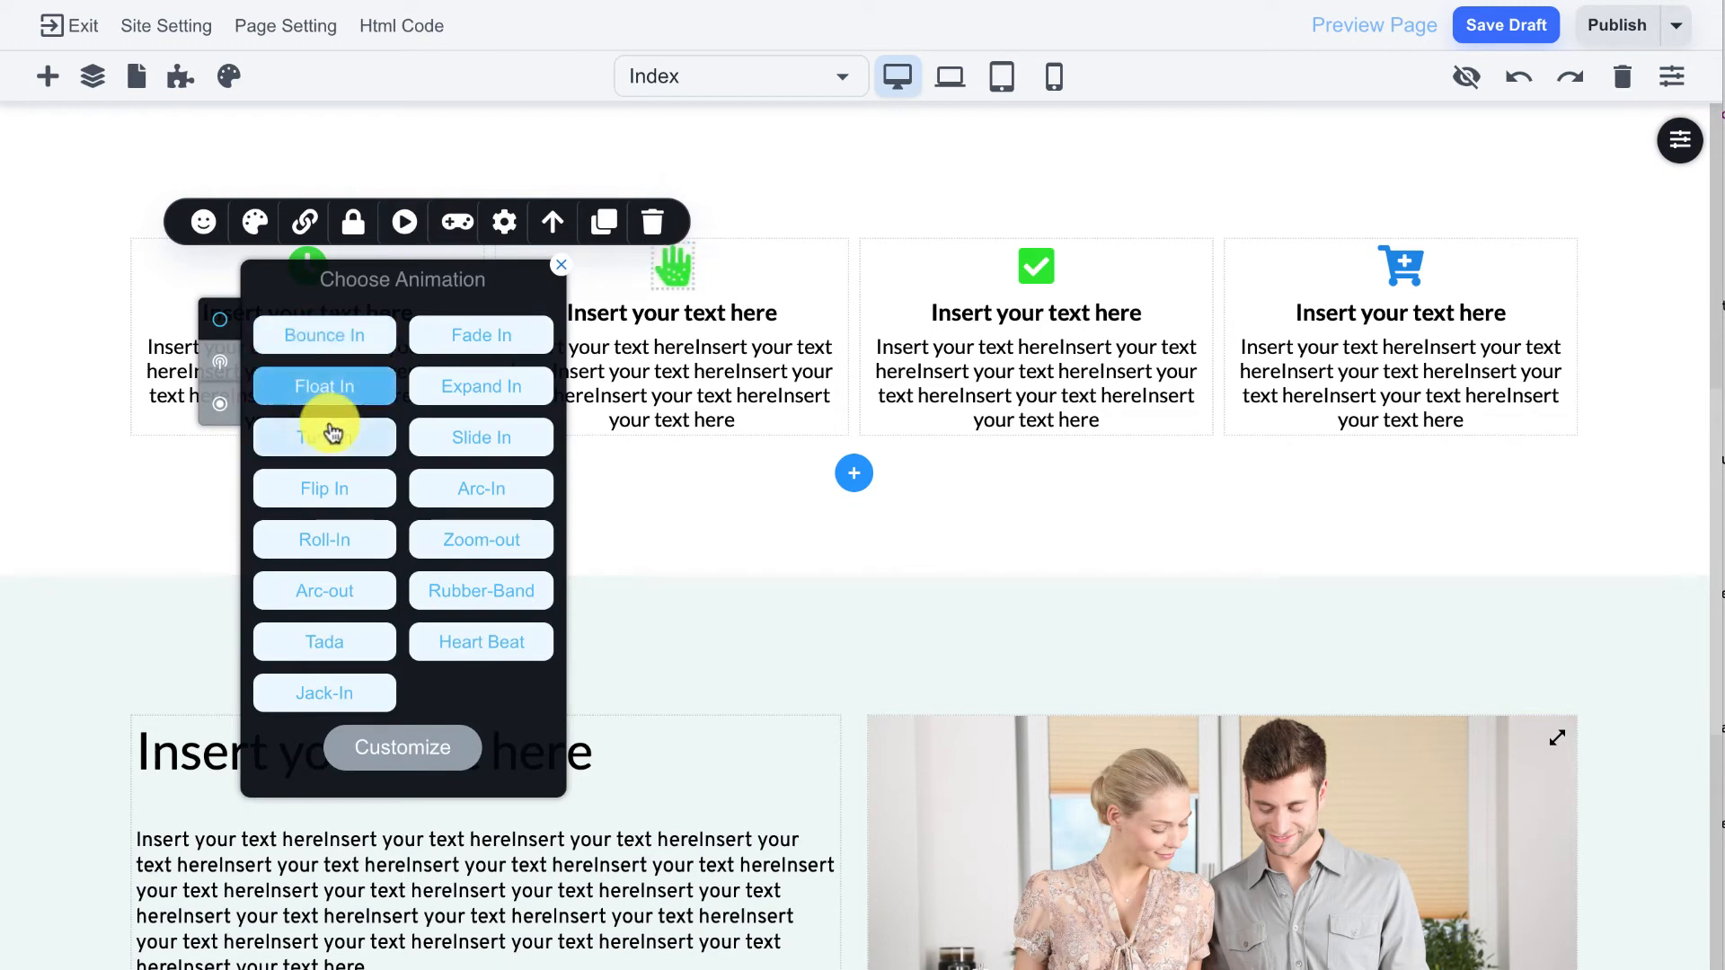
pyautogui.click(338, 442)
pyautogui.click(349, 489)
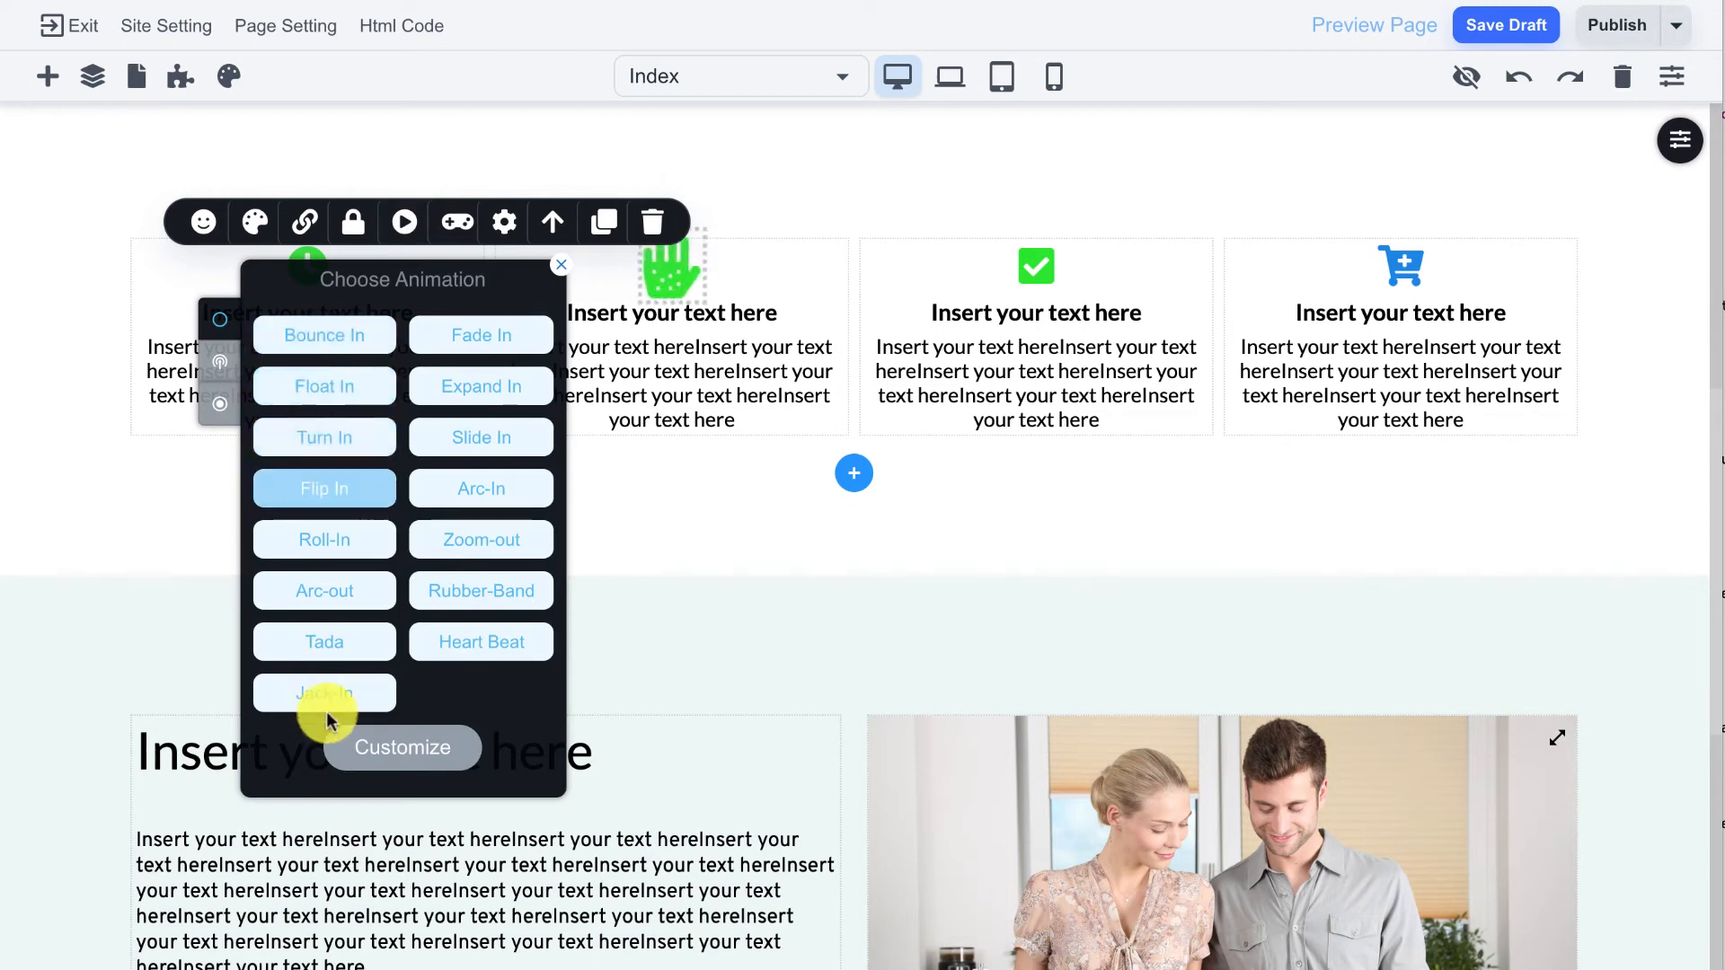
pyautogui.click(331, 699)
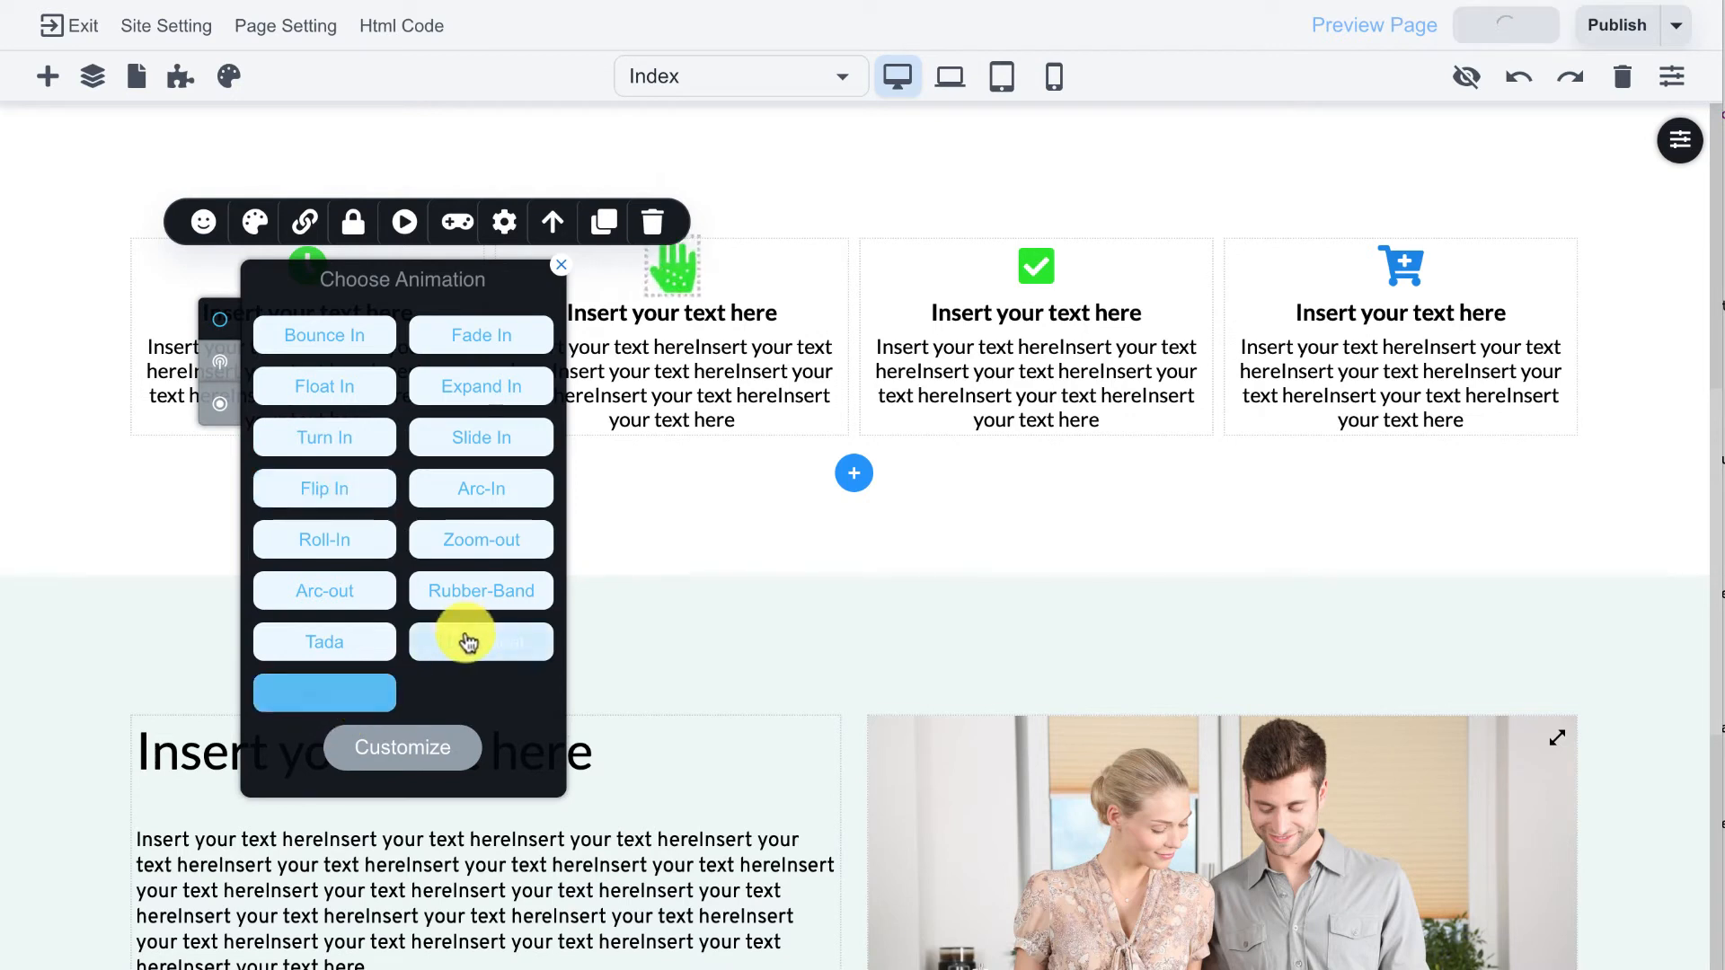
pyautogui.click(468, 641)
pyautogui.click(472, 602)
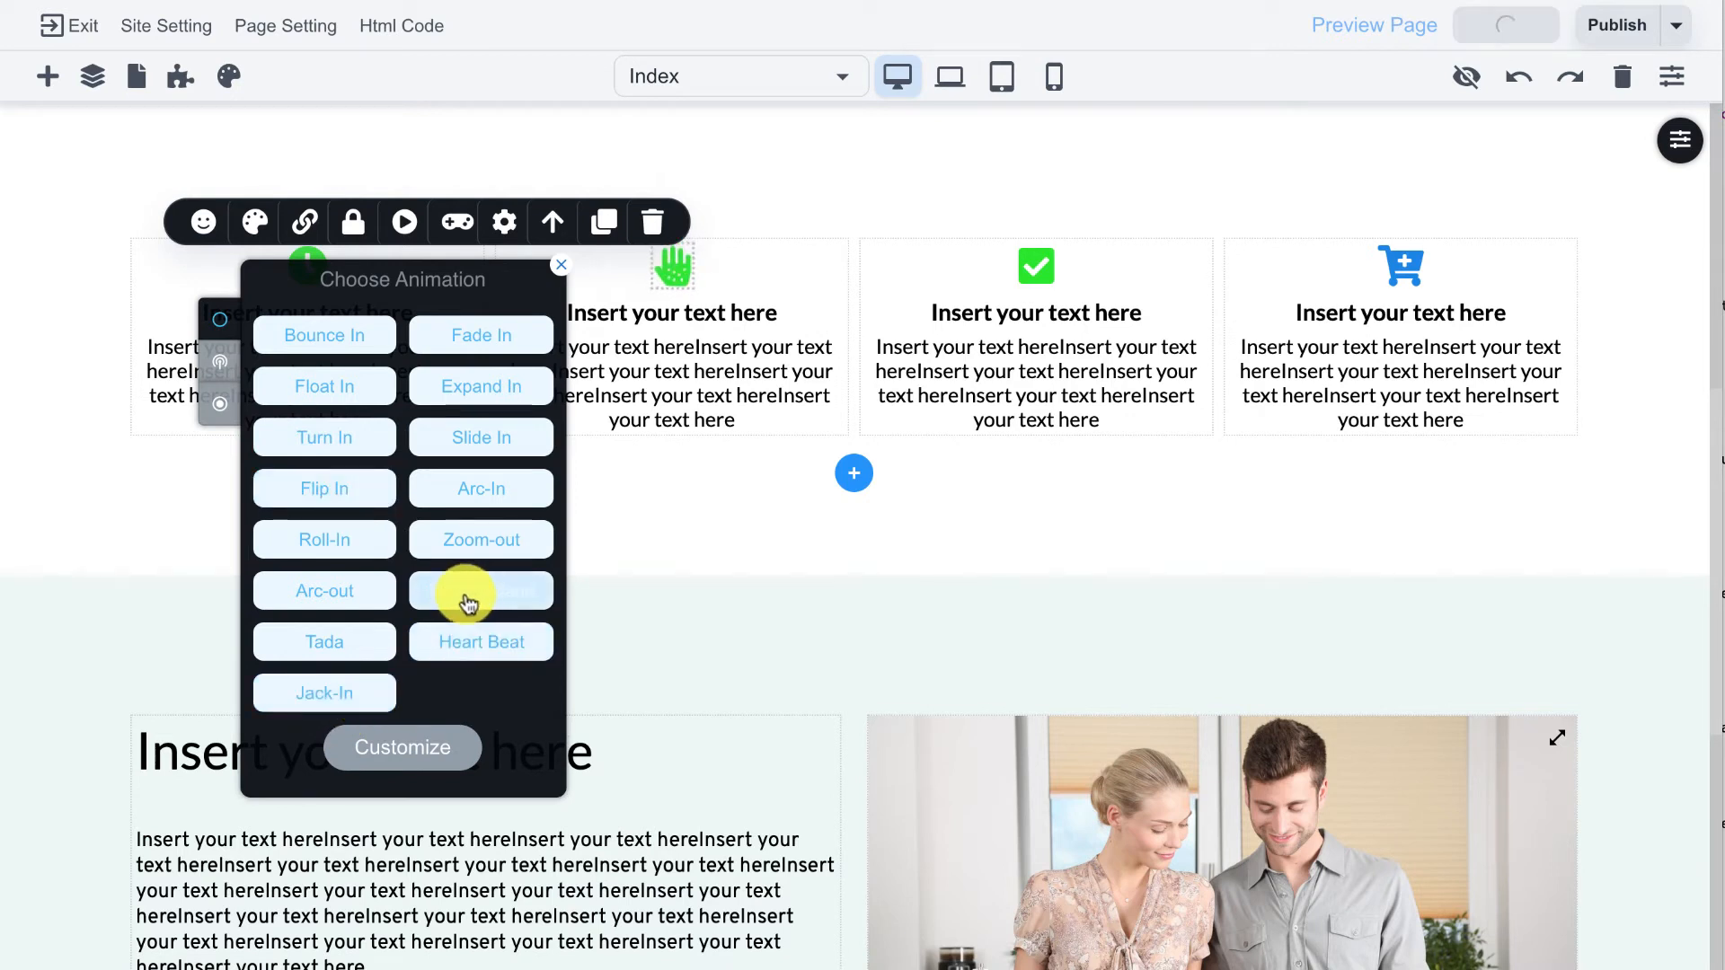
# Step: Give the couple photo the 3D movement effect from its transform options
pyautogui.click(970, 785)
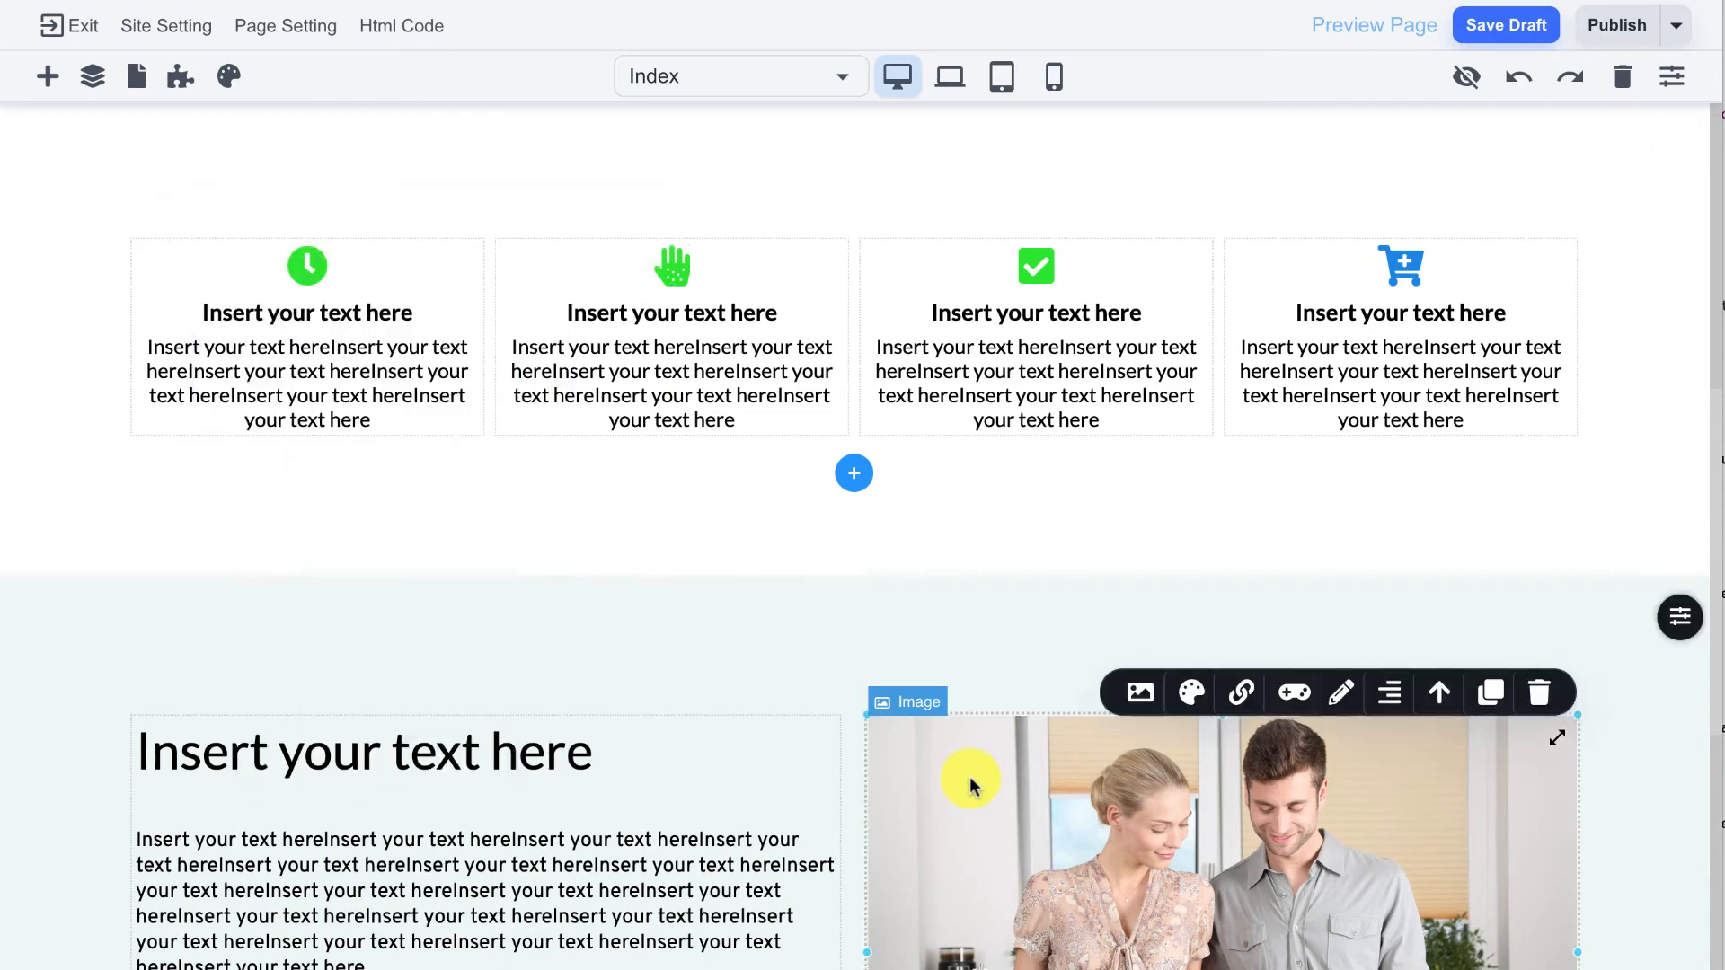
pyautogui.scroll(-3, 970, 785)
pyautogui.scroll(-2, 1037, 654)
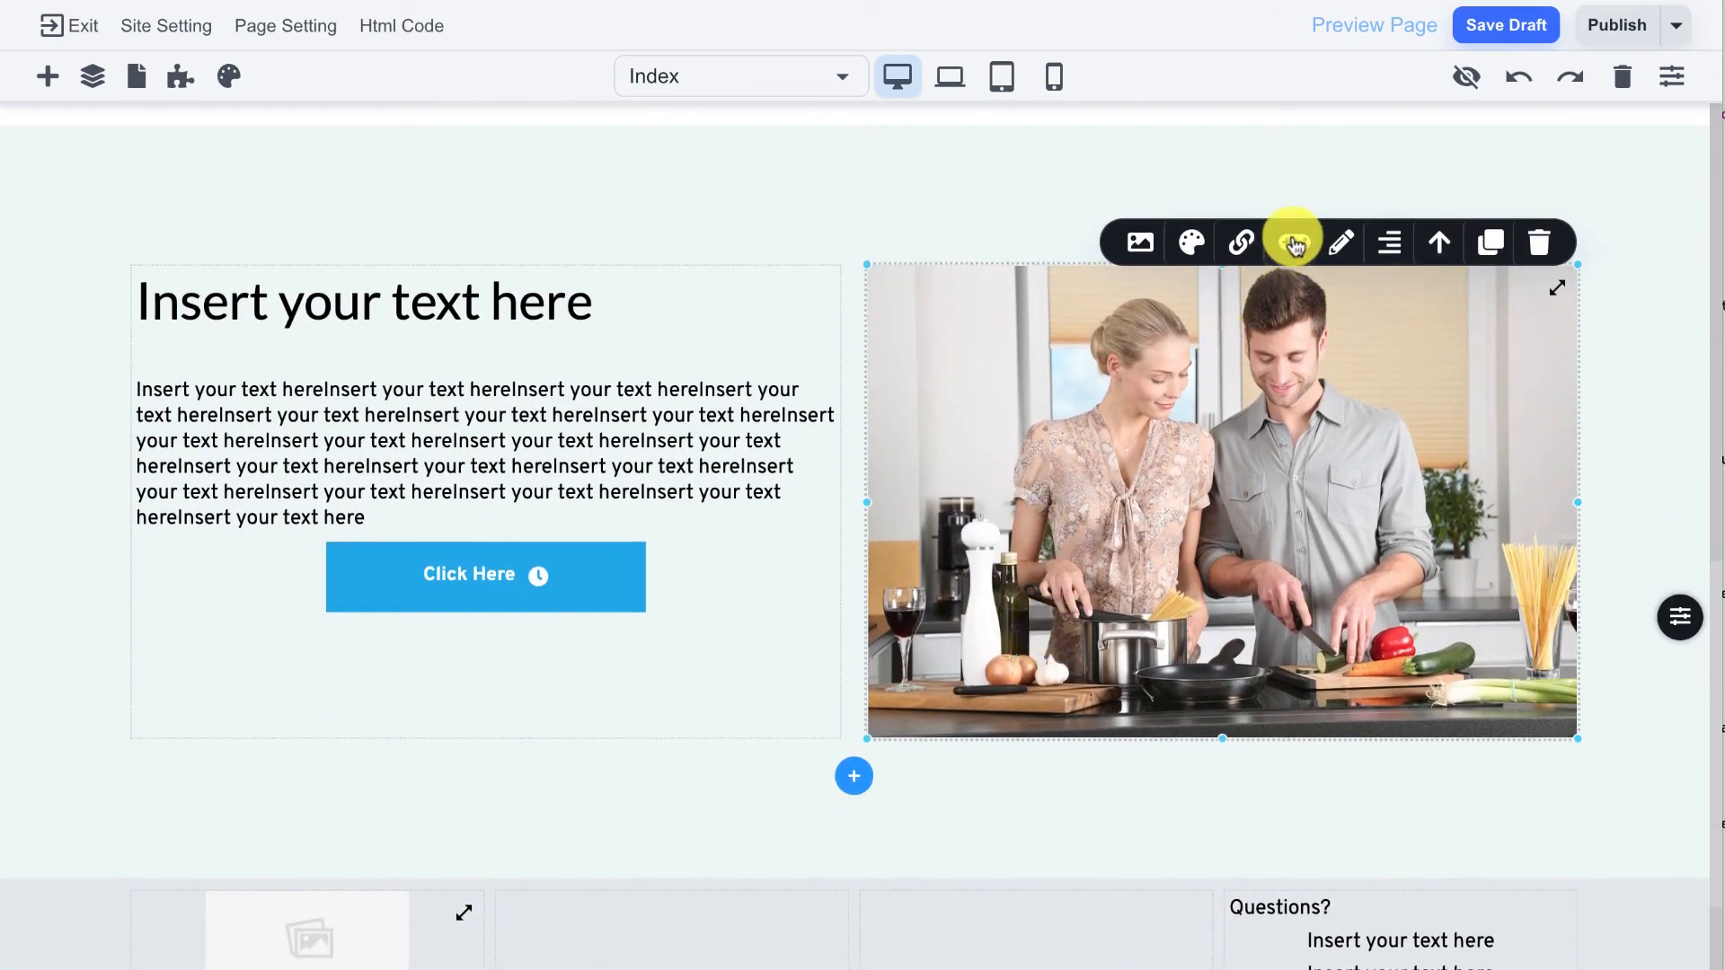
pyautogui.click(1293, 243)
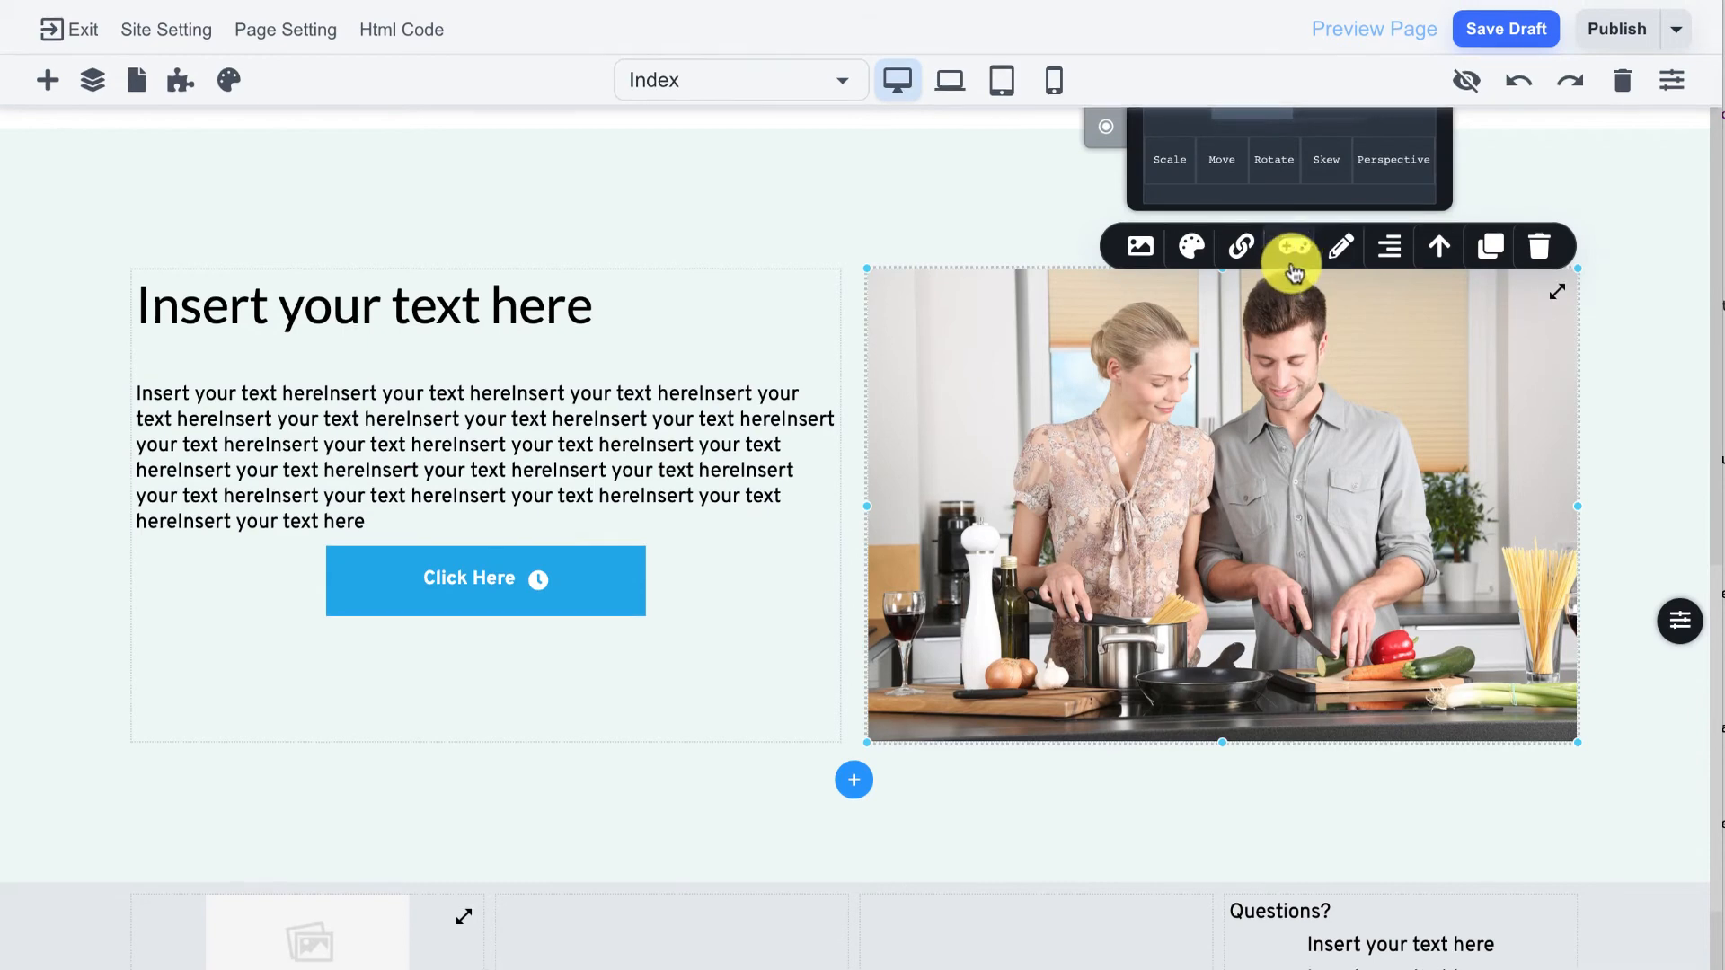
pyautogui.scroll(1, 1331, 398)
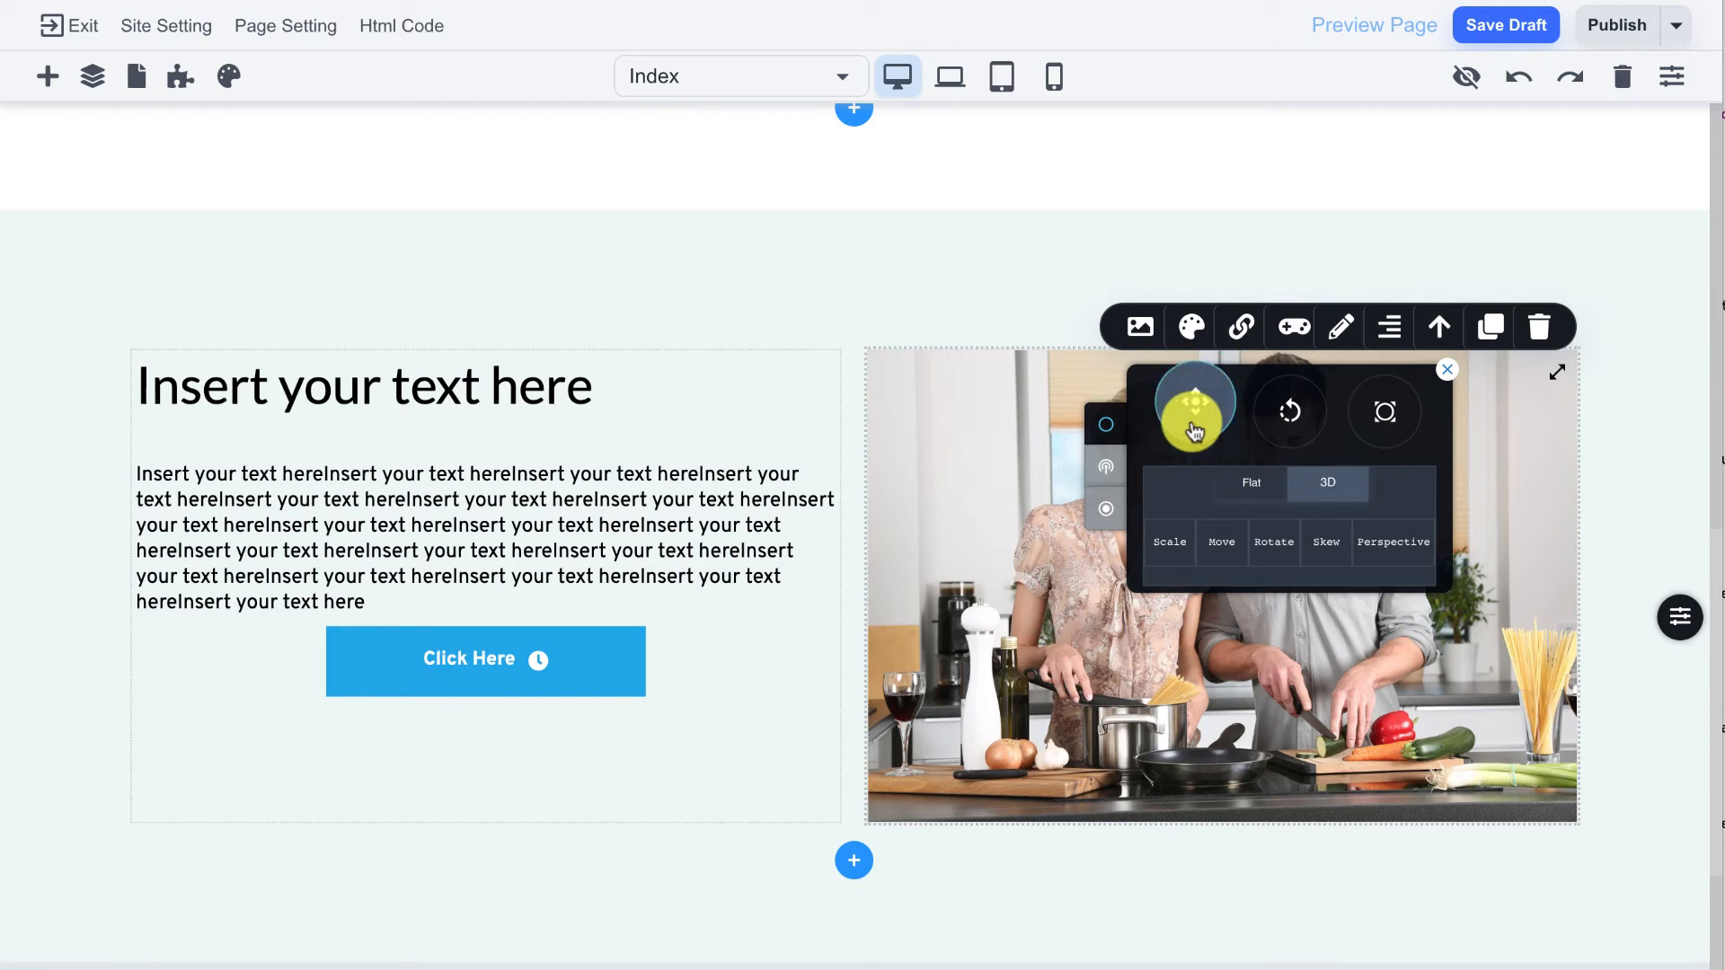
pyautogui.moveTo(1195, 431); pyautogui.dragTo(971, 499)
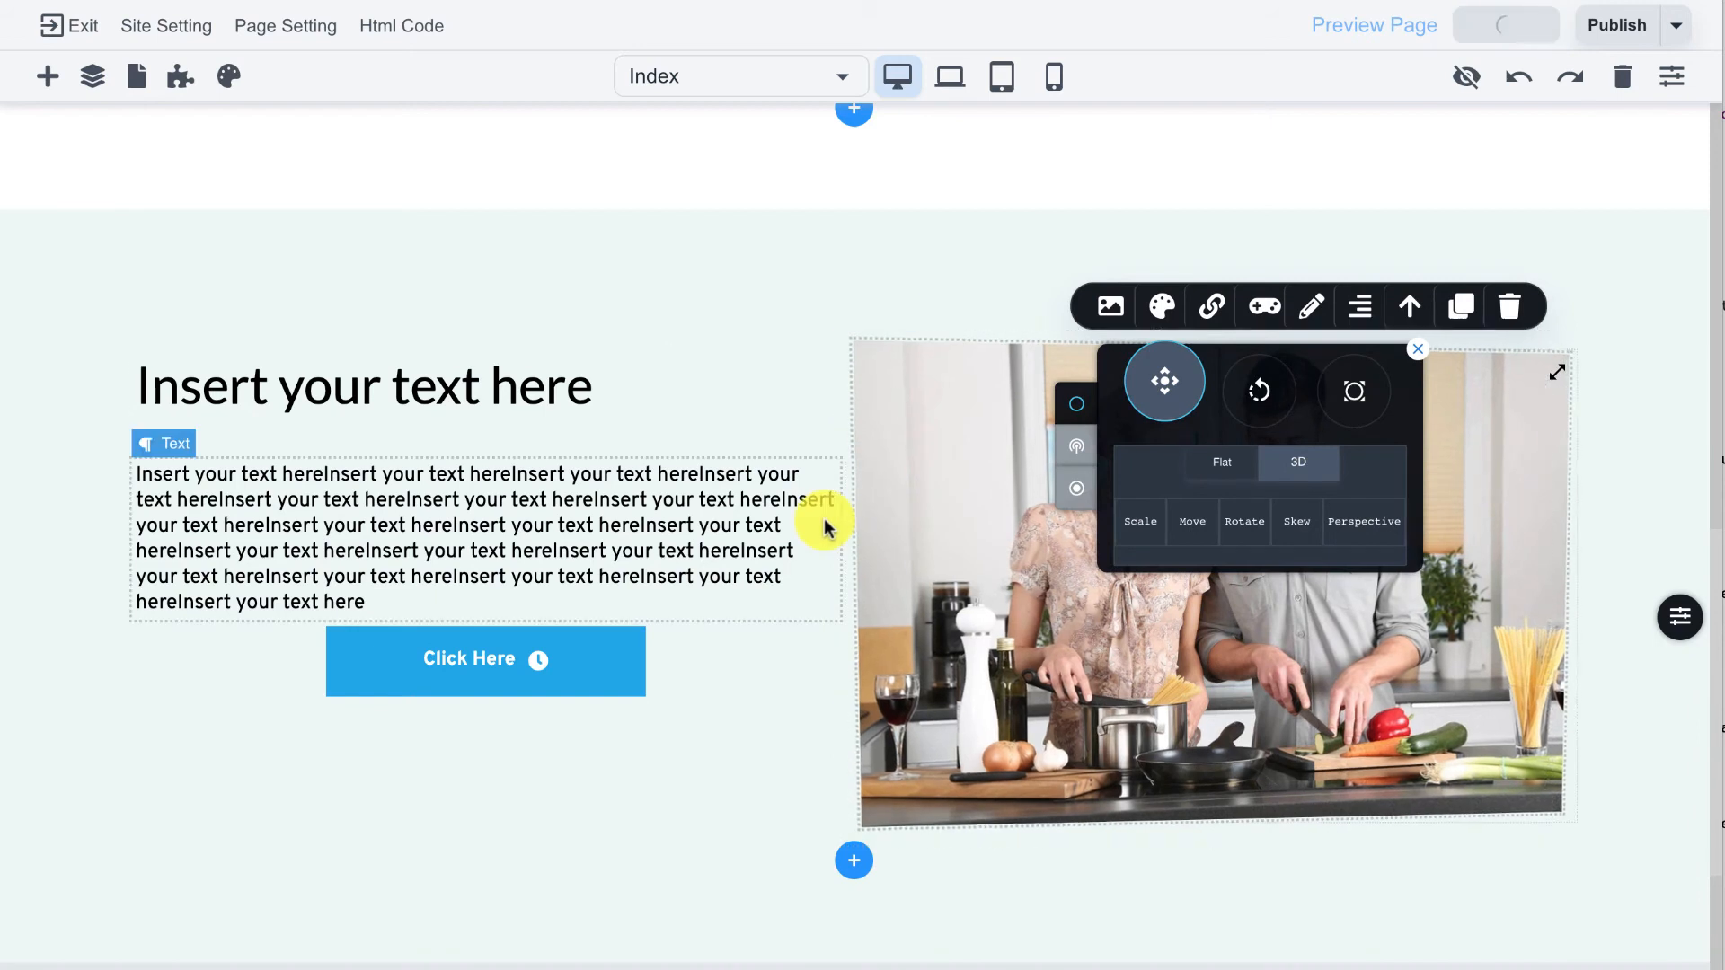
pyautogui.click(774, 505)
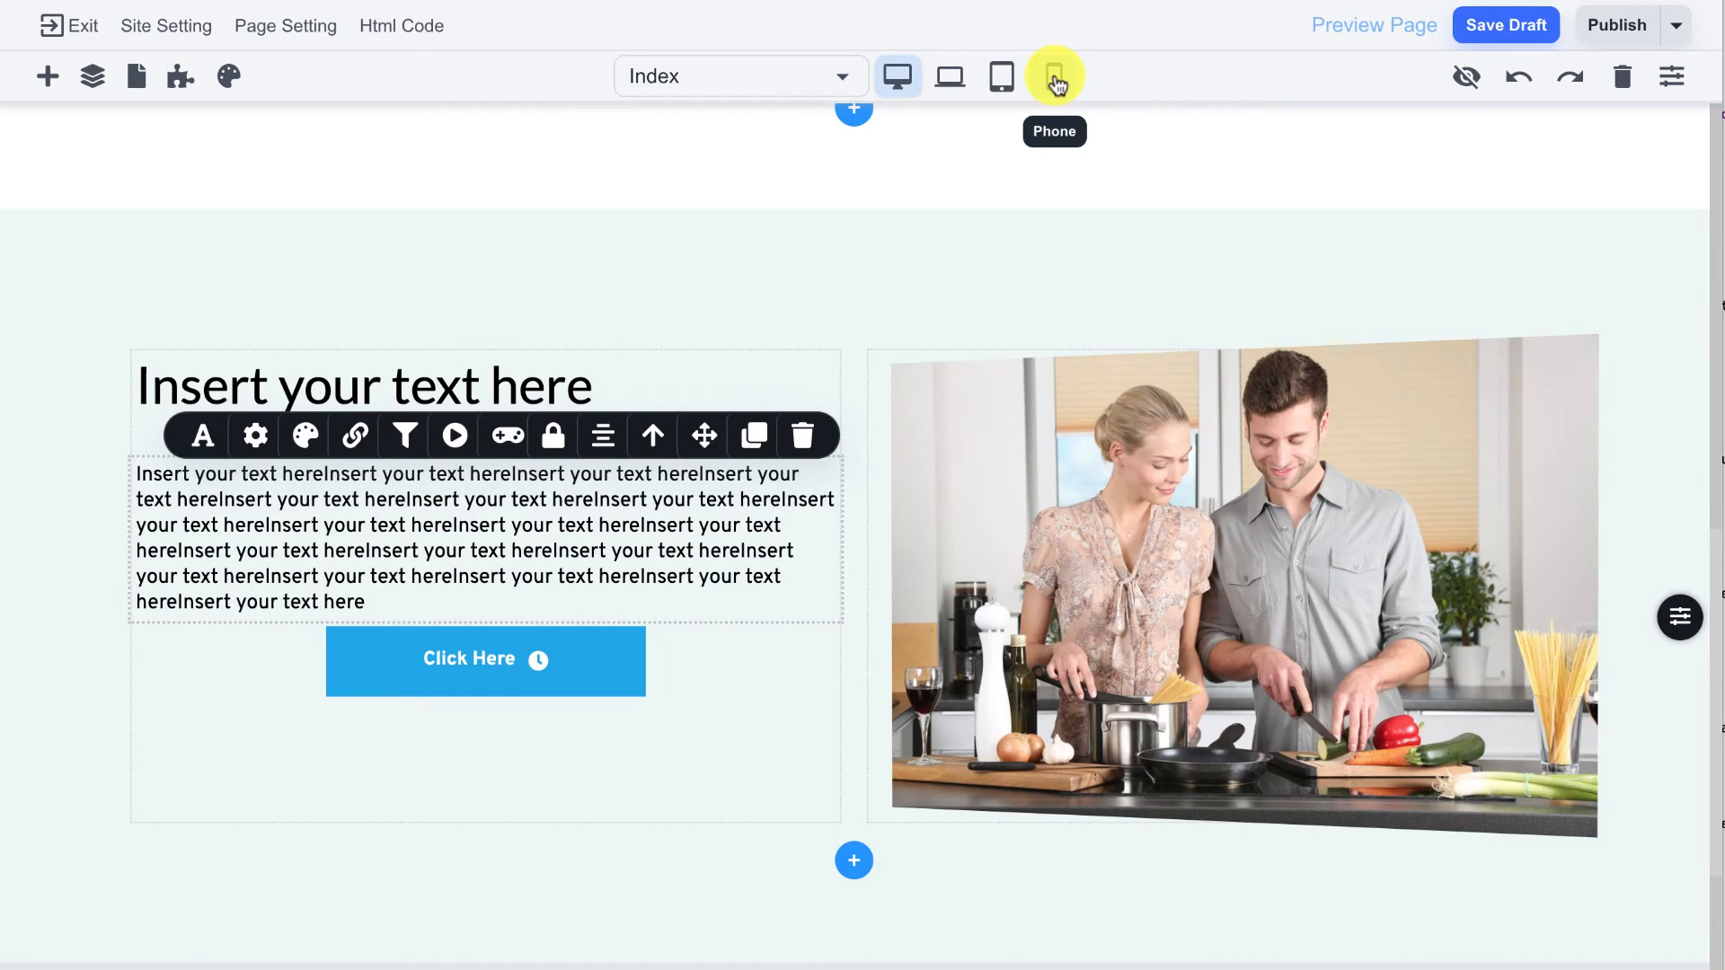
# Step: In the phone view, set the font size of the heading in the couple photo section to 26 px
pyautogui.click(1055, 81)
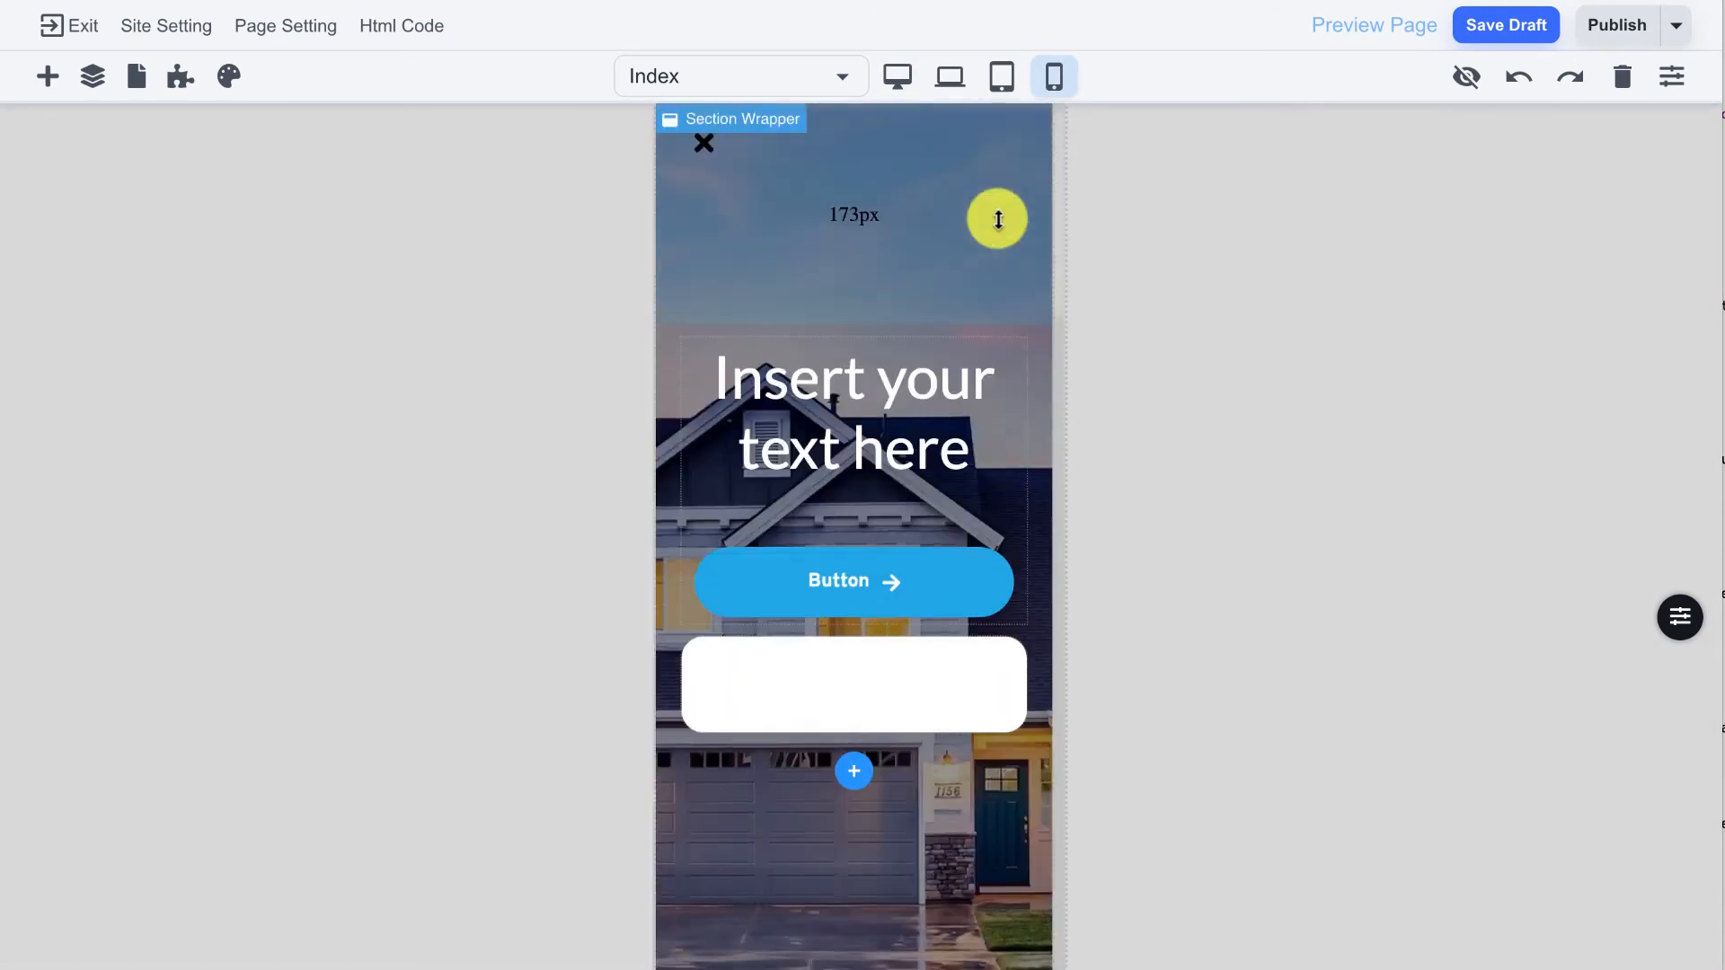
pyautogui.scroll(-12, 992, 219)
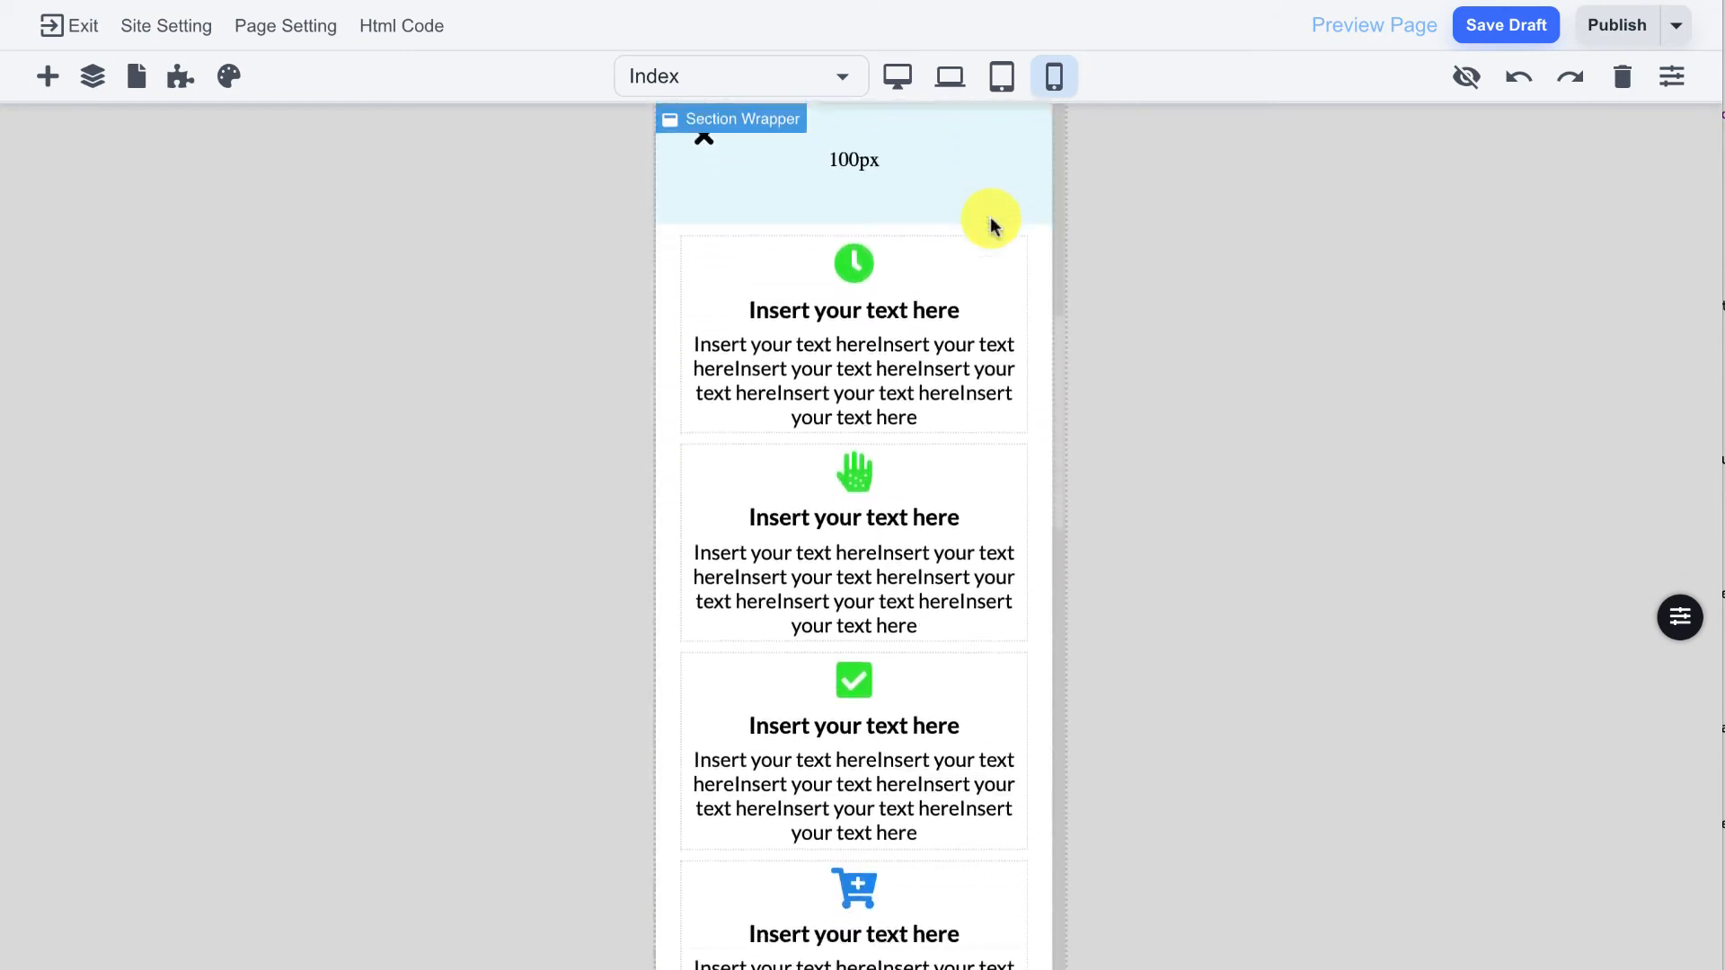
pyautogui.scroll(-10, 991, 220)
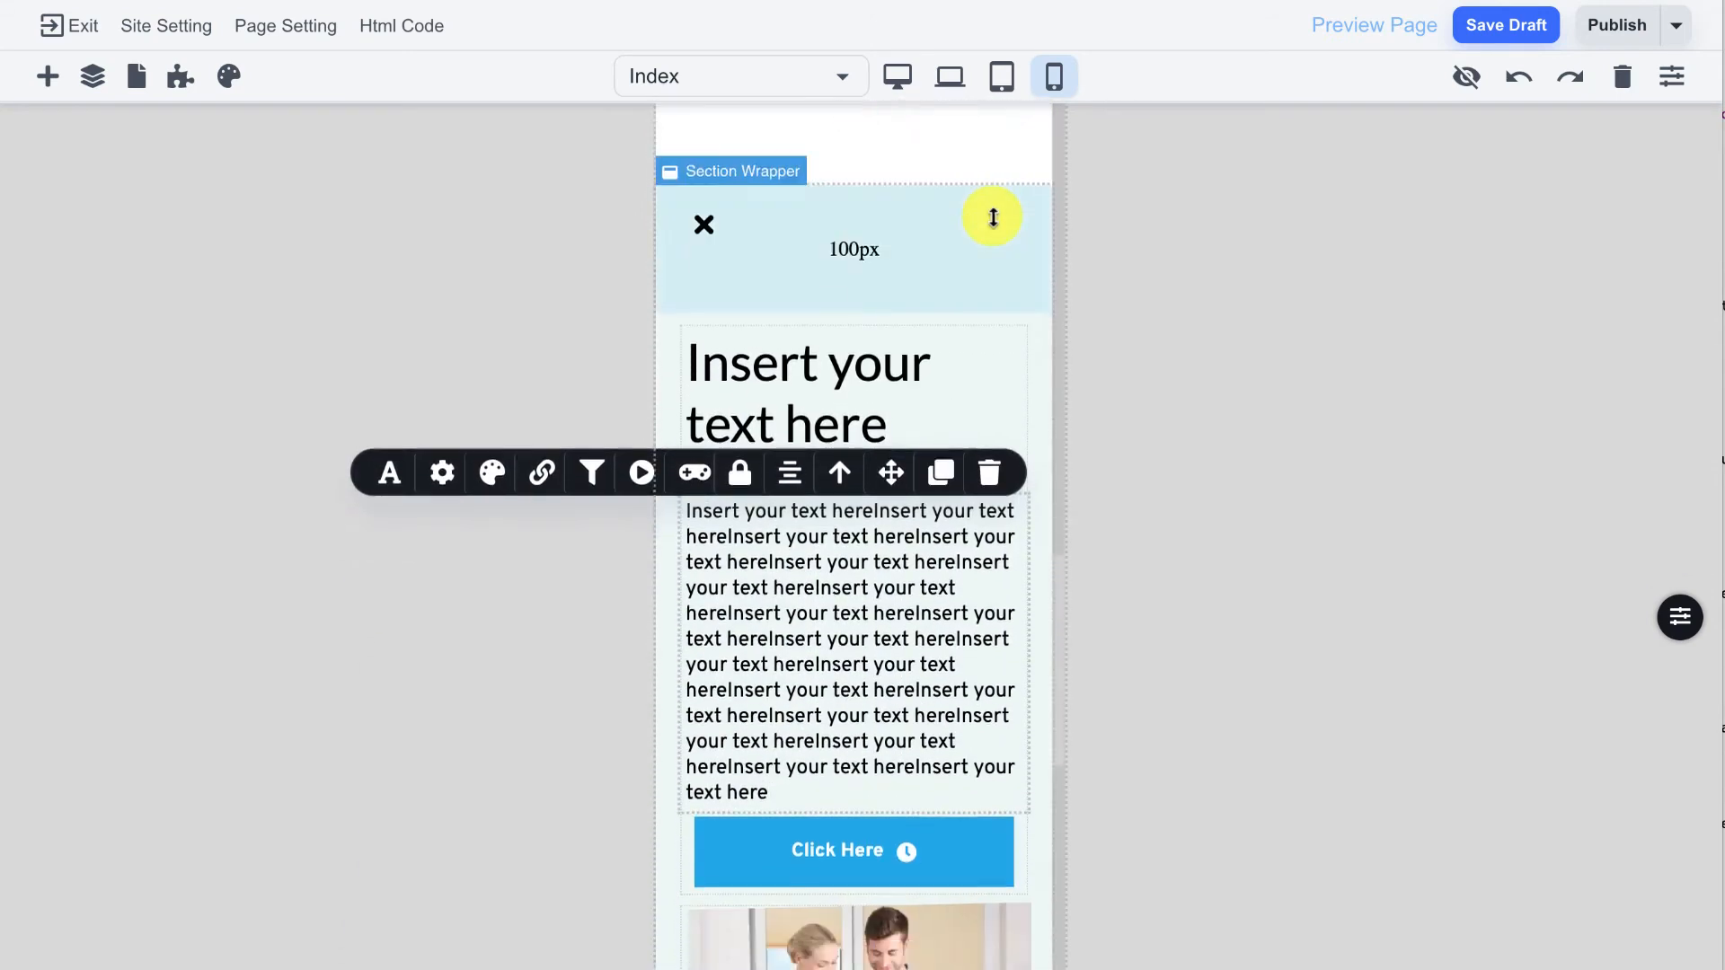
pyautogui.scroll(1, 991, 219)
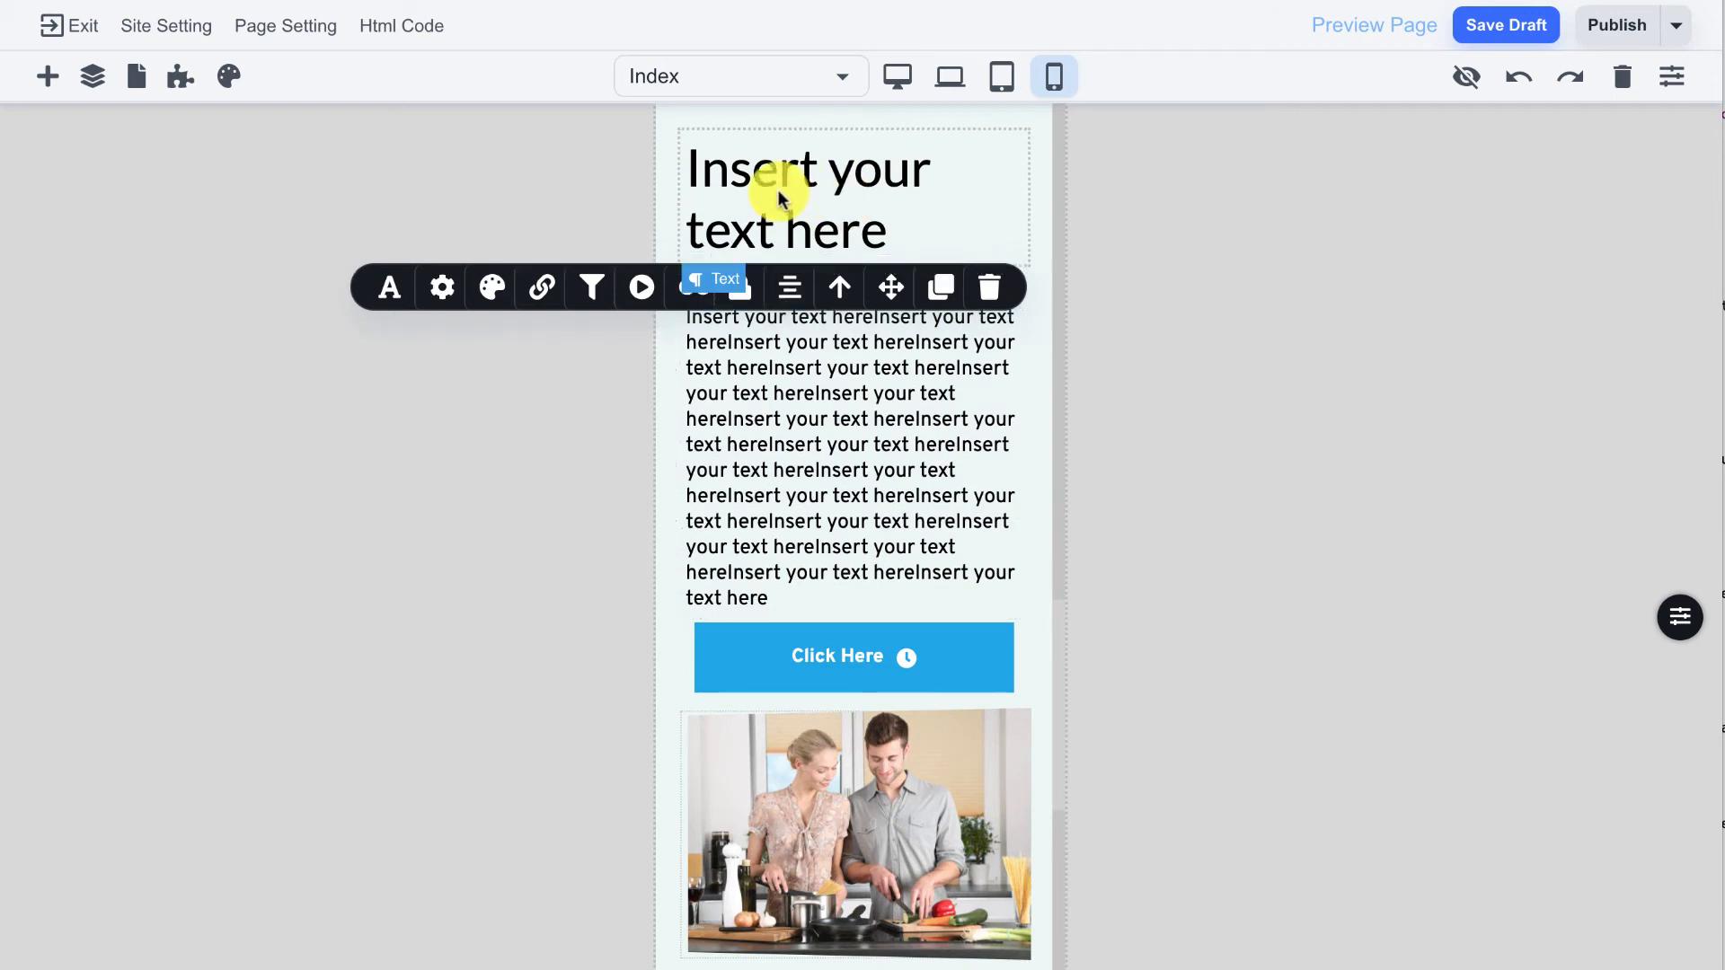
pyautogui.click(390, 288)
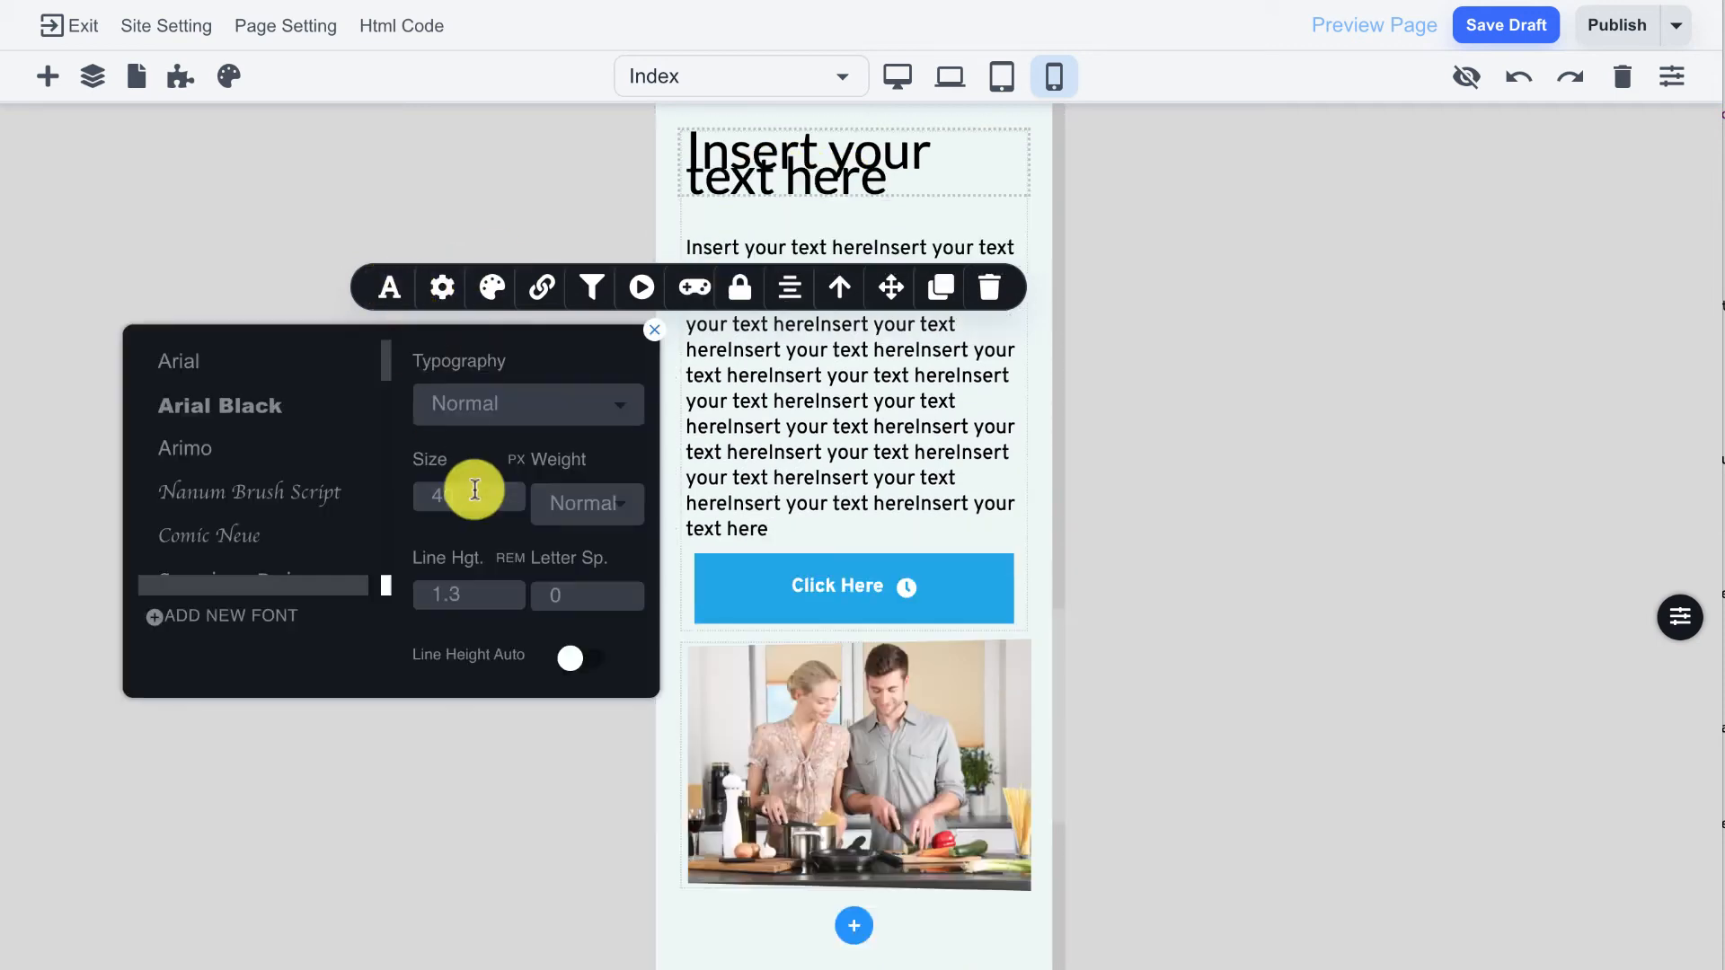
pyautogui.moveTo(474, 490); pyautogui.dragTo(419, 486)
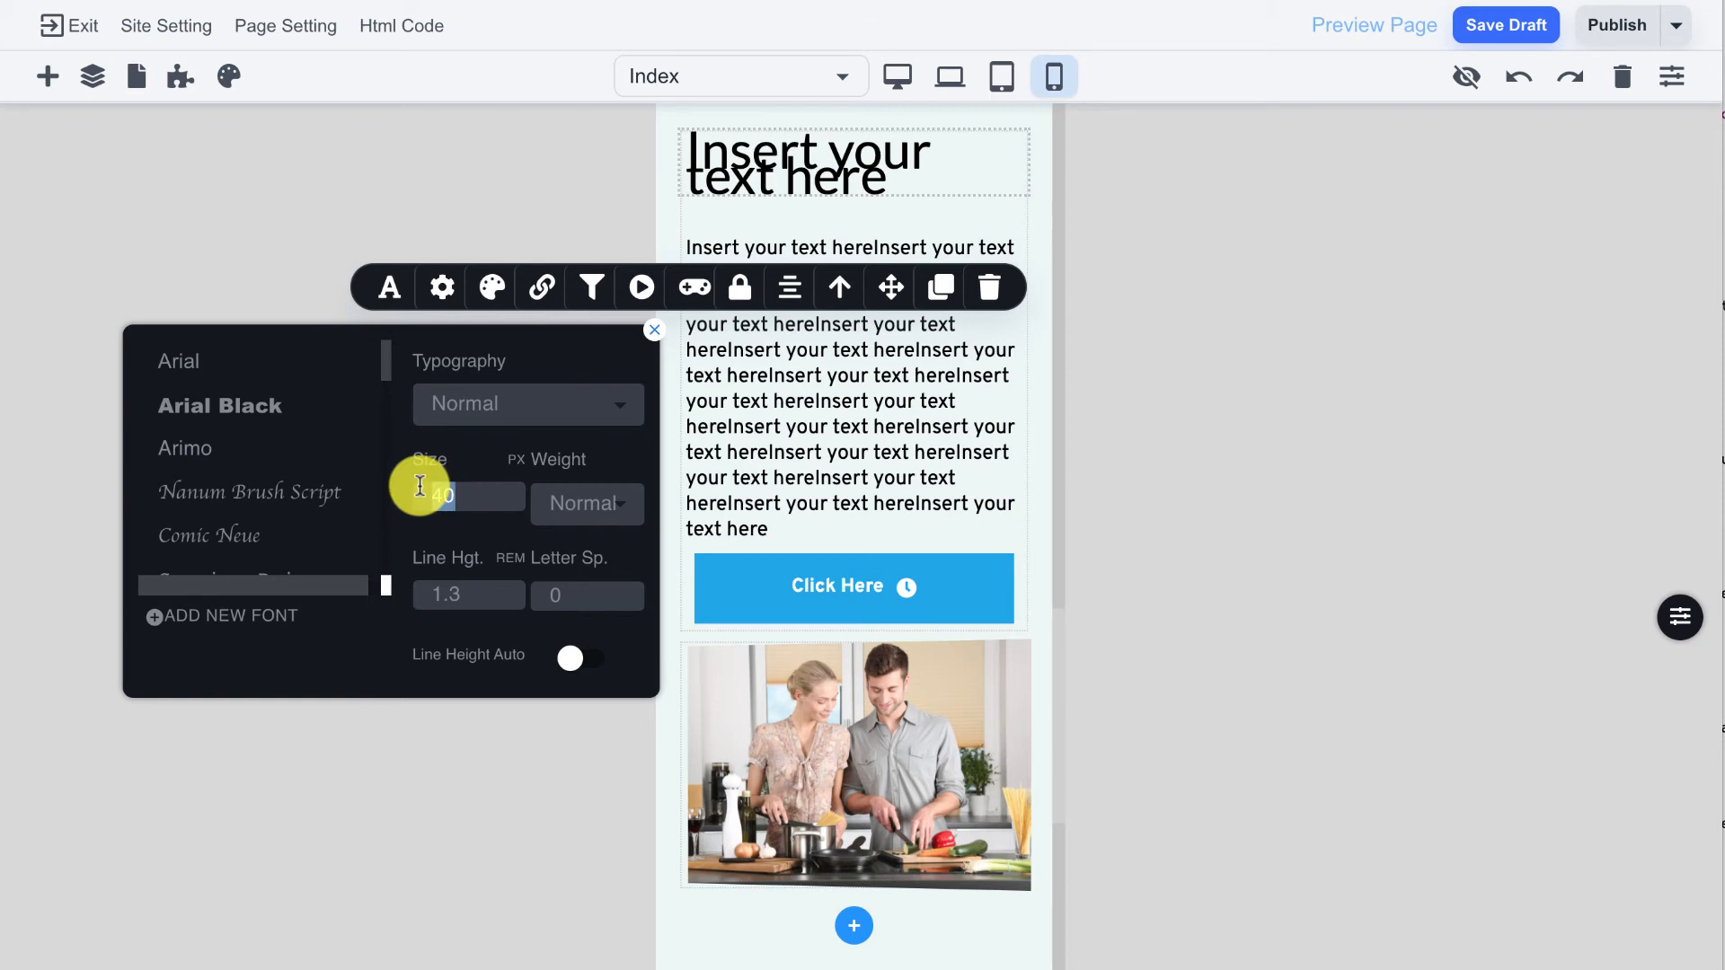
pyautogui.write('24')
pyautogui.press('BackSpace')
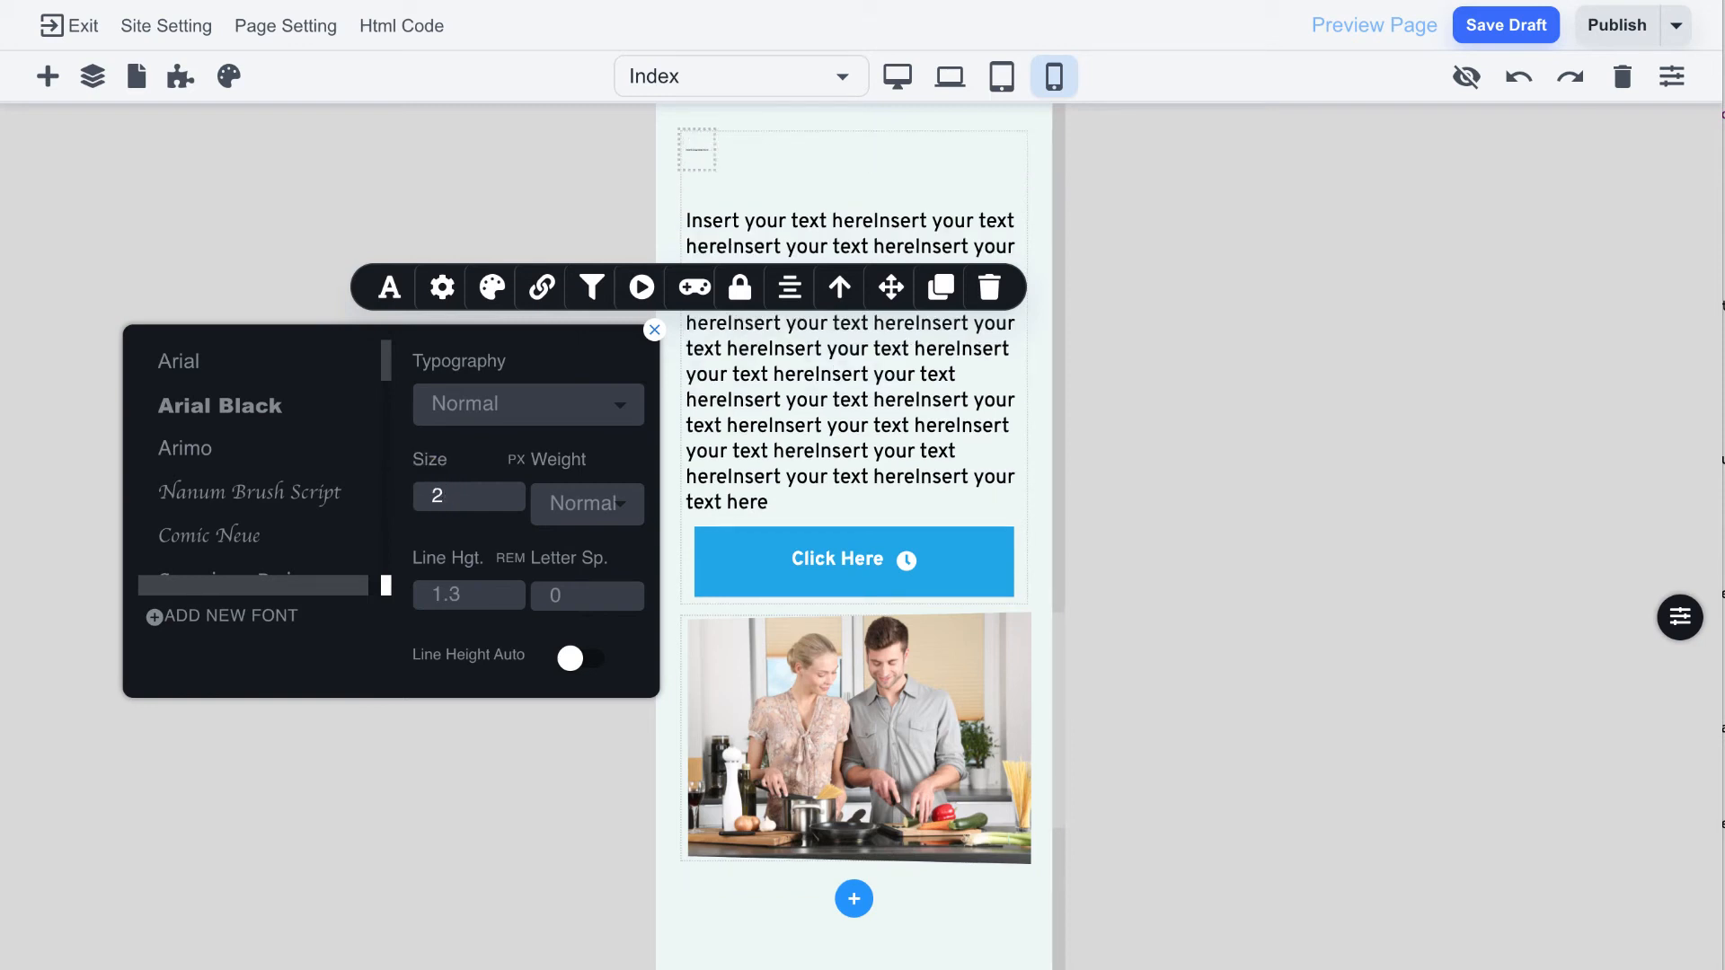
pyautogui.write('6')
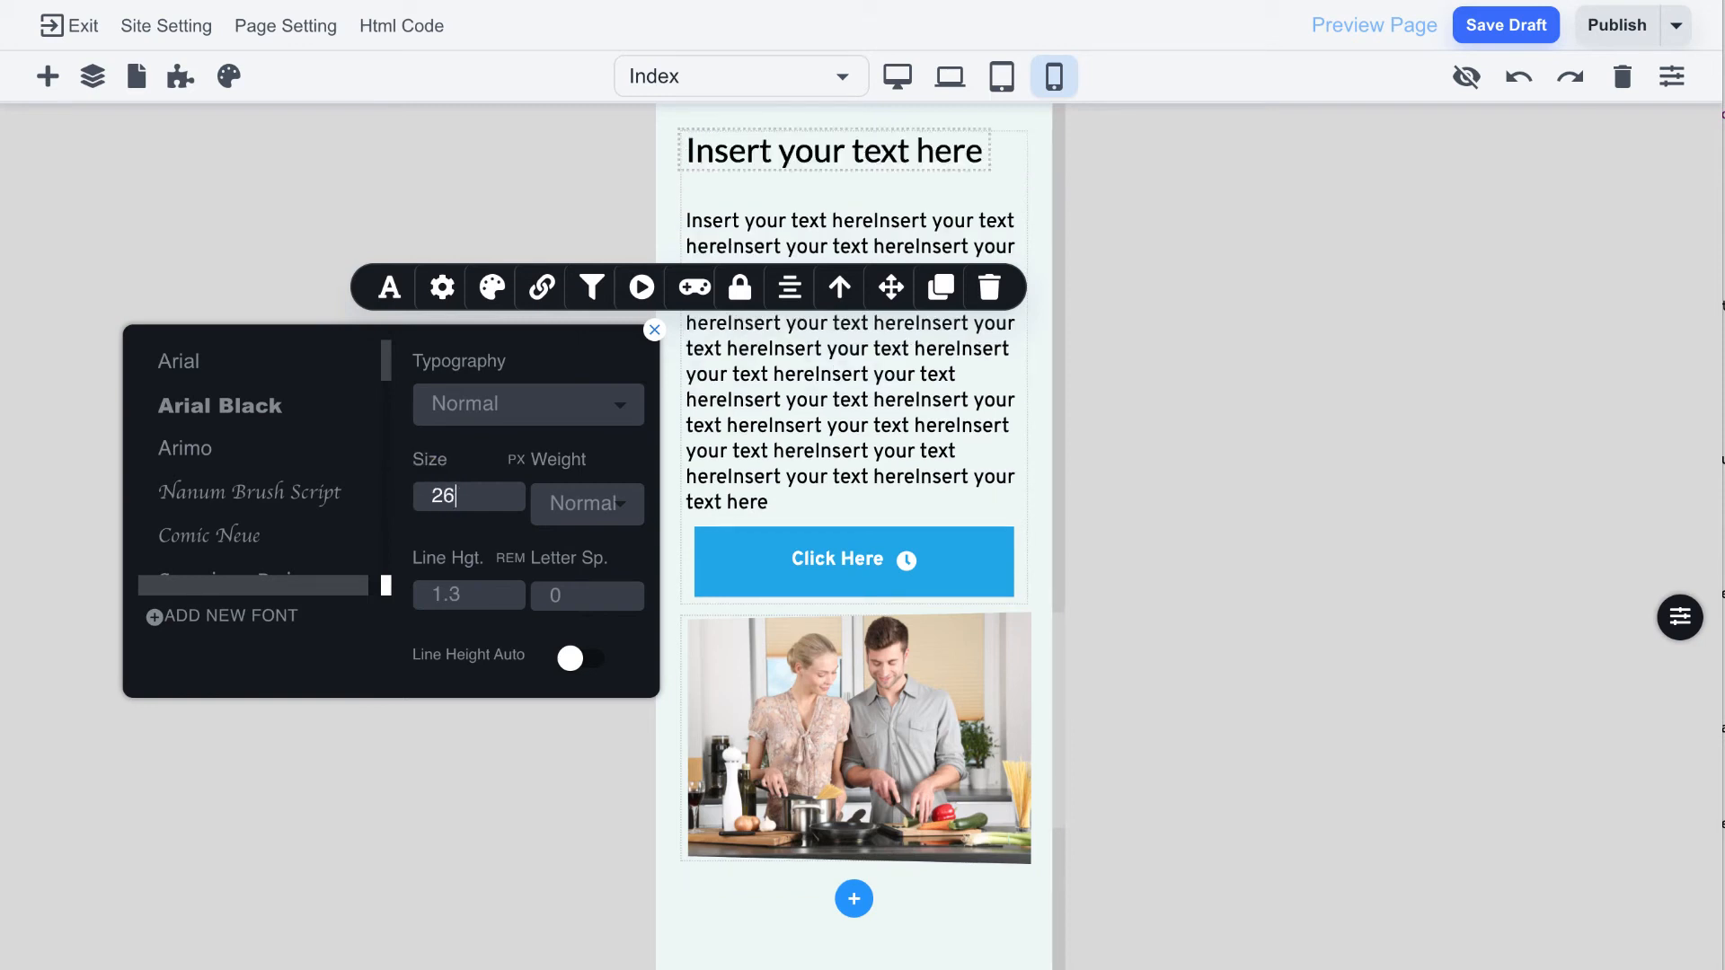
pyautogui.click(930, 422)
# Step: Check the remaining phone layout down to the footer and save the page as a draft
pyautogui.scroll(-7, 932, 413)
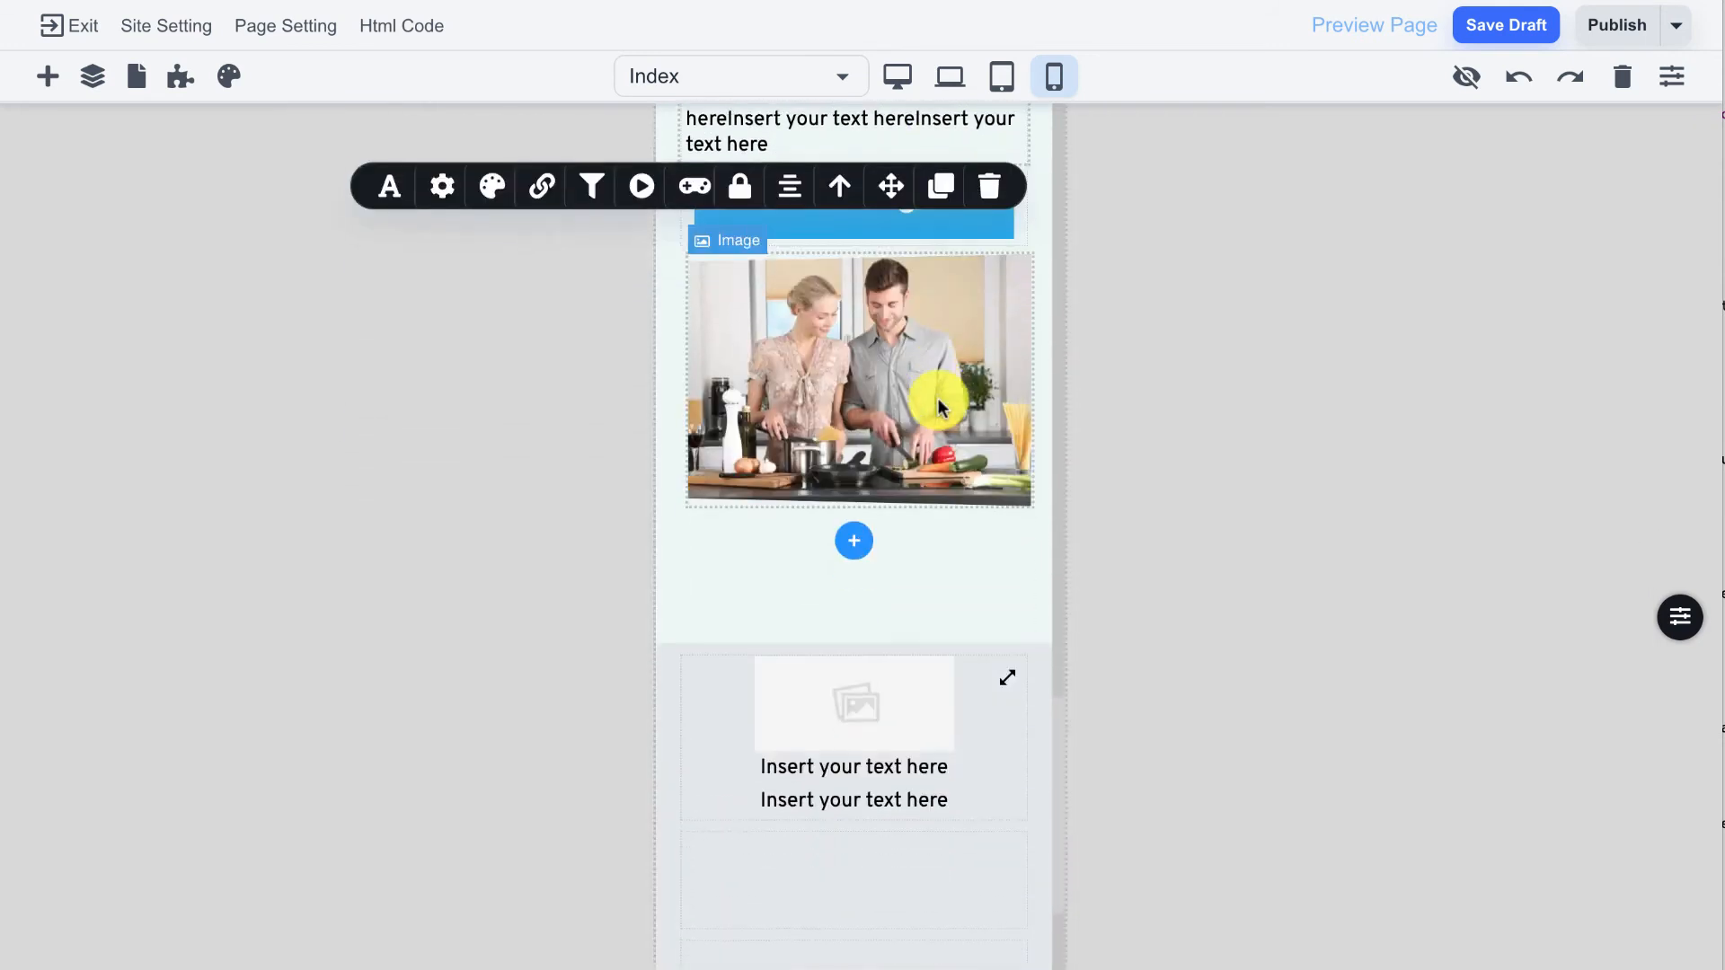
pyautogui.scroll(-1, 936, 397)
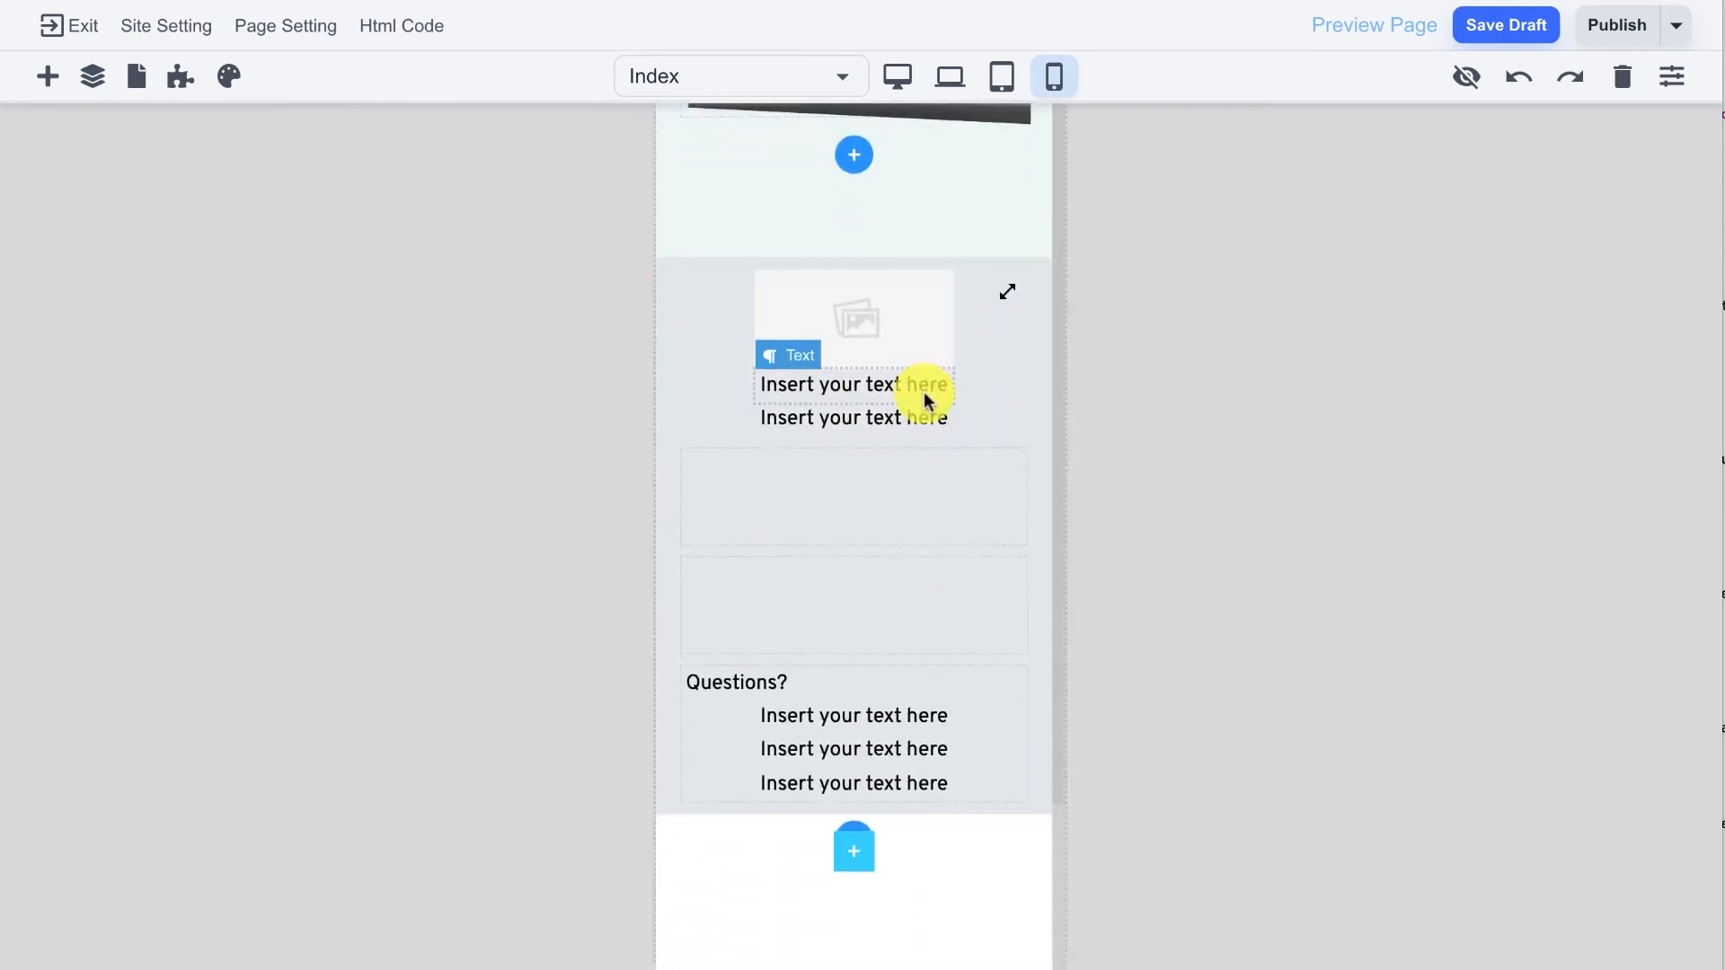
pyautogui.click(1502, 36)
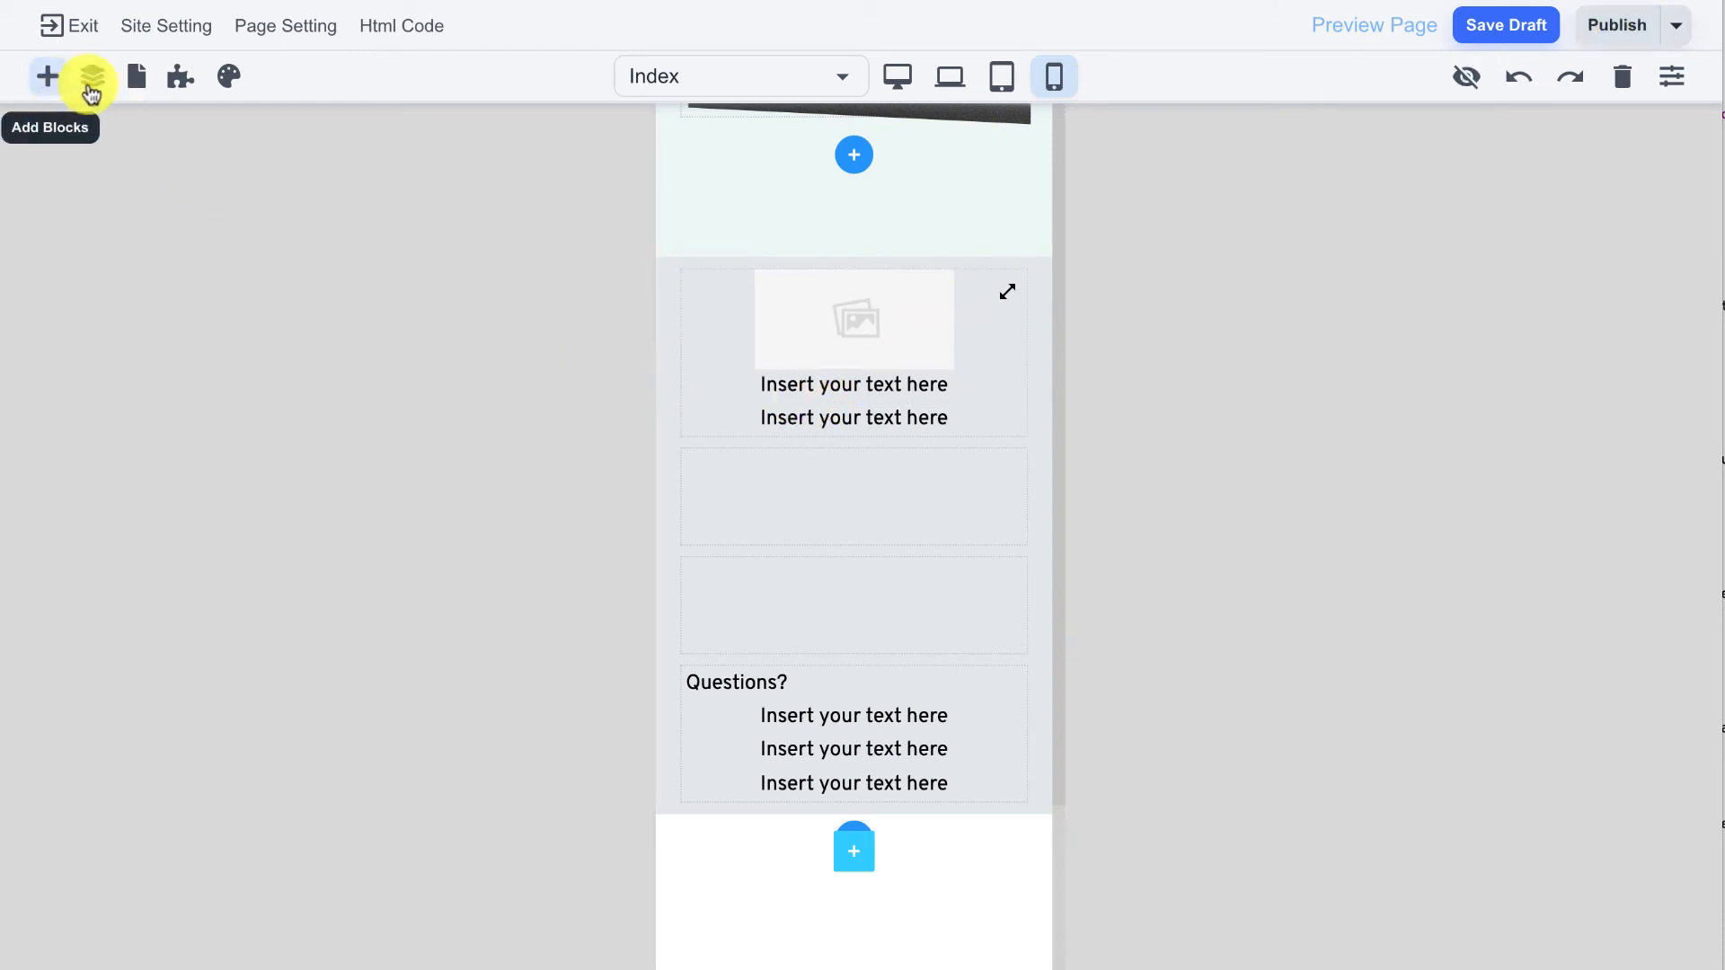
# Step: Create an empty page from the page manager and delete its welcome text
pyautogui.click(135, 79)
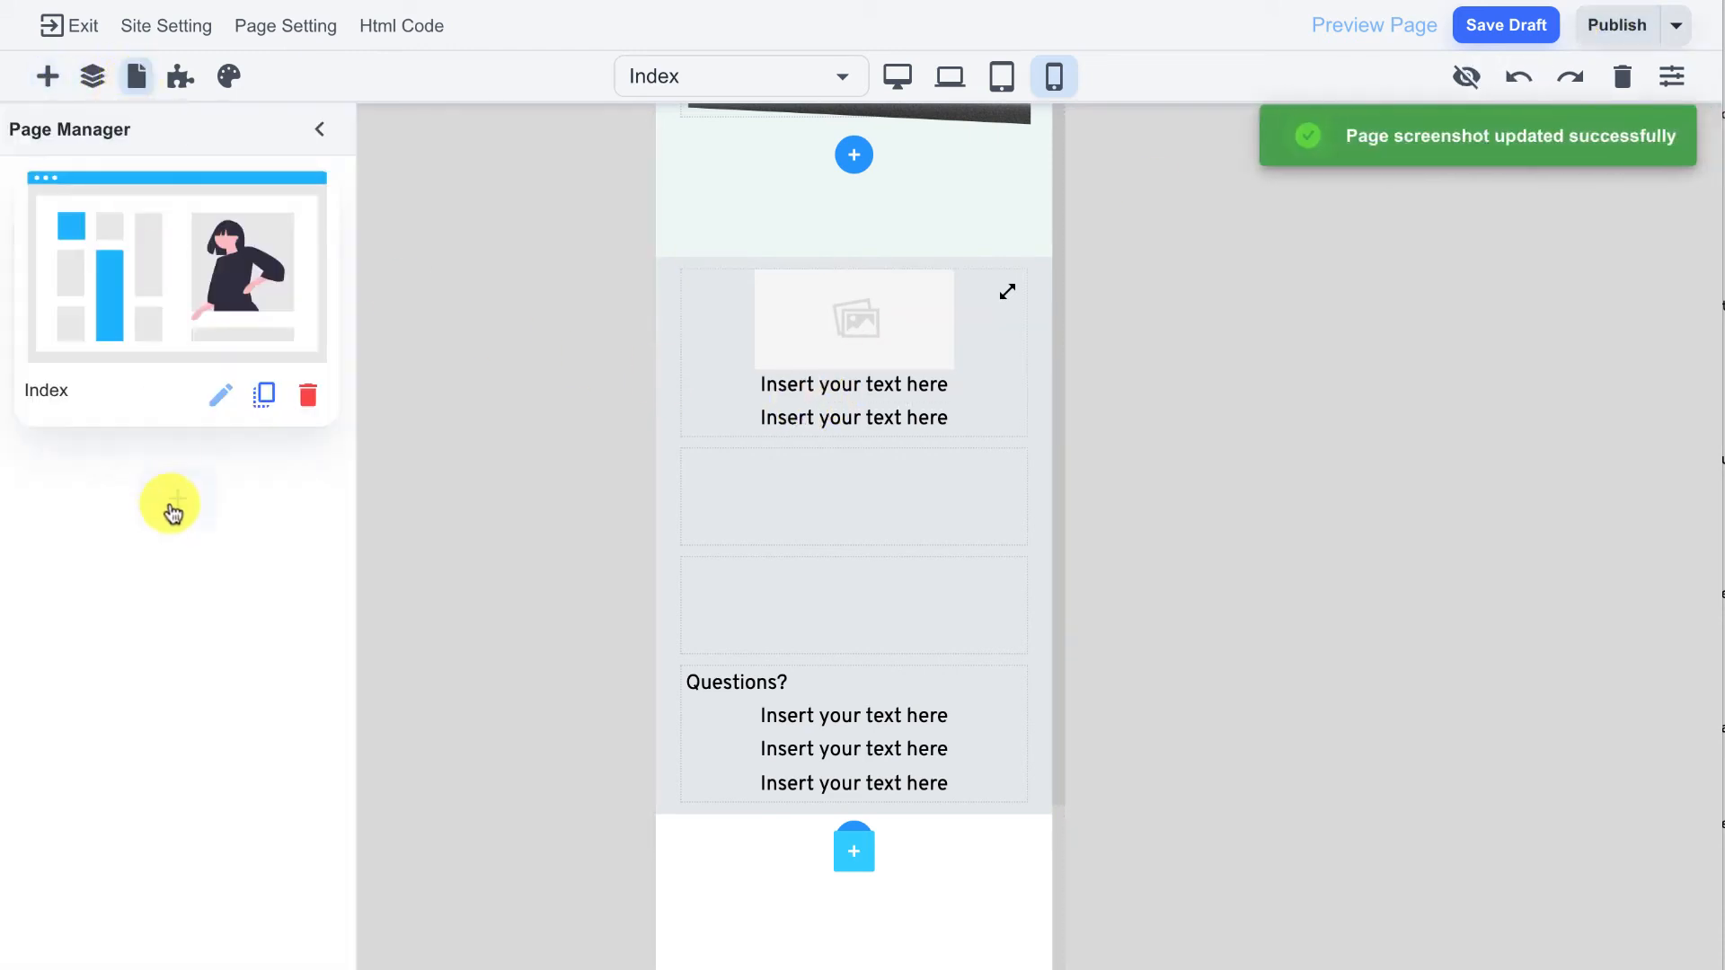
pyautogui.click(178, 500)
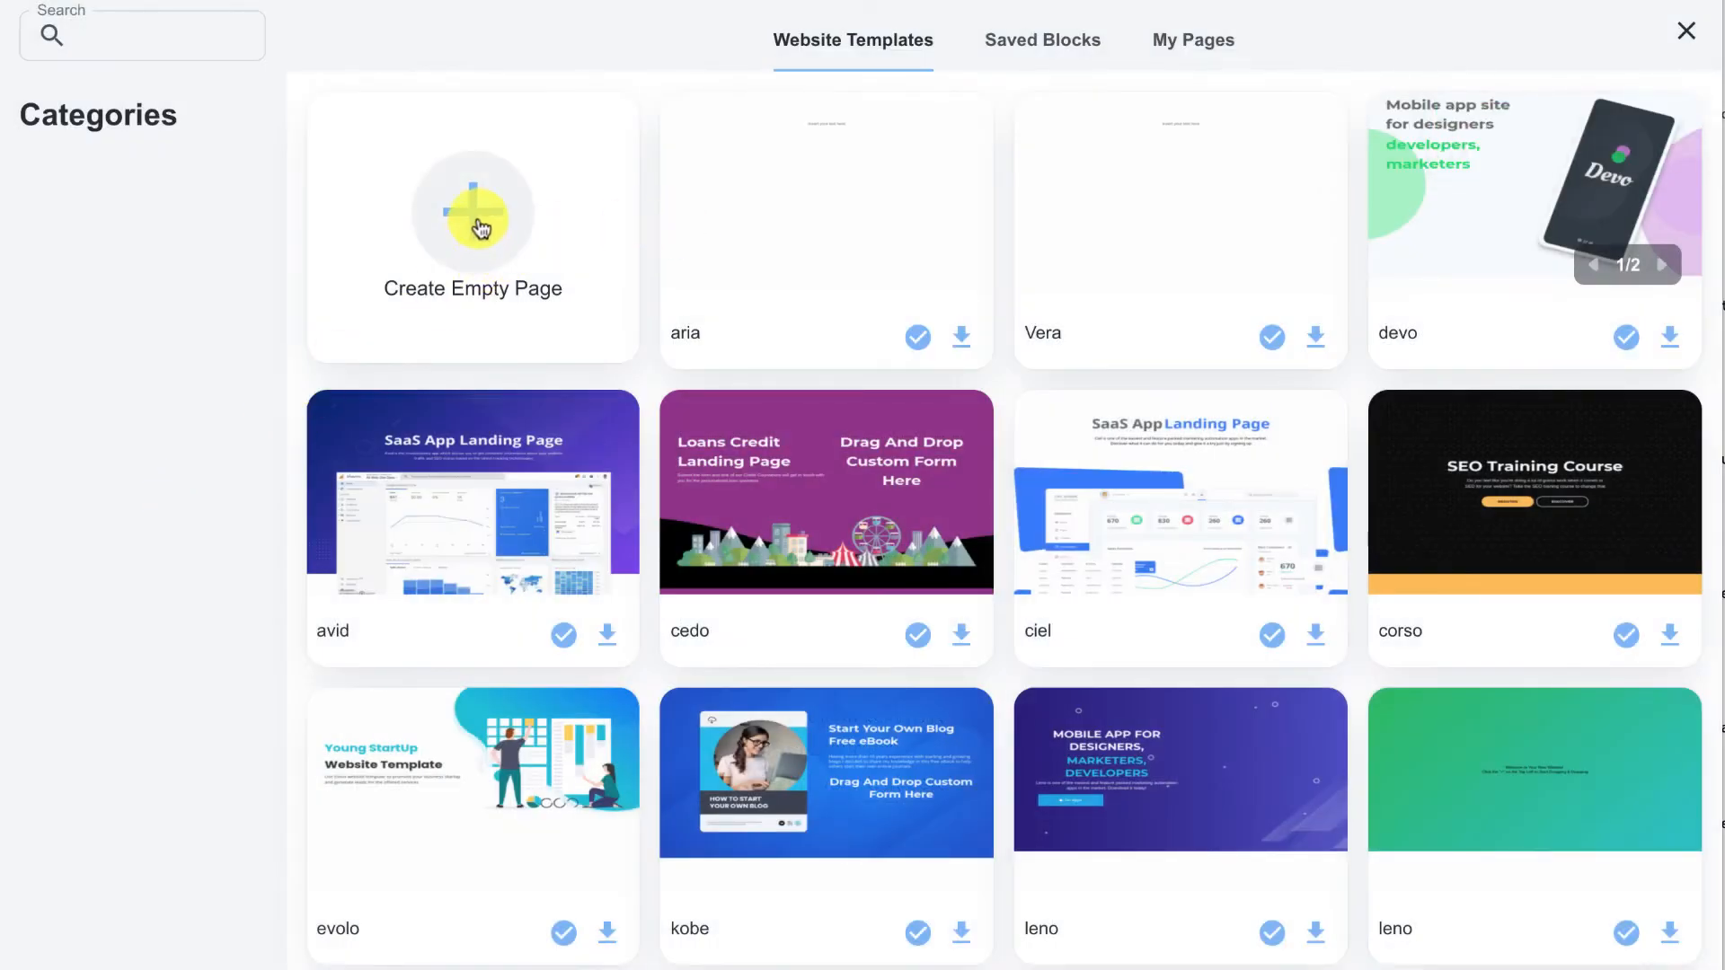
pyautogui.click(477, 221)
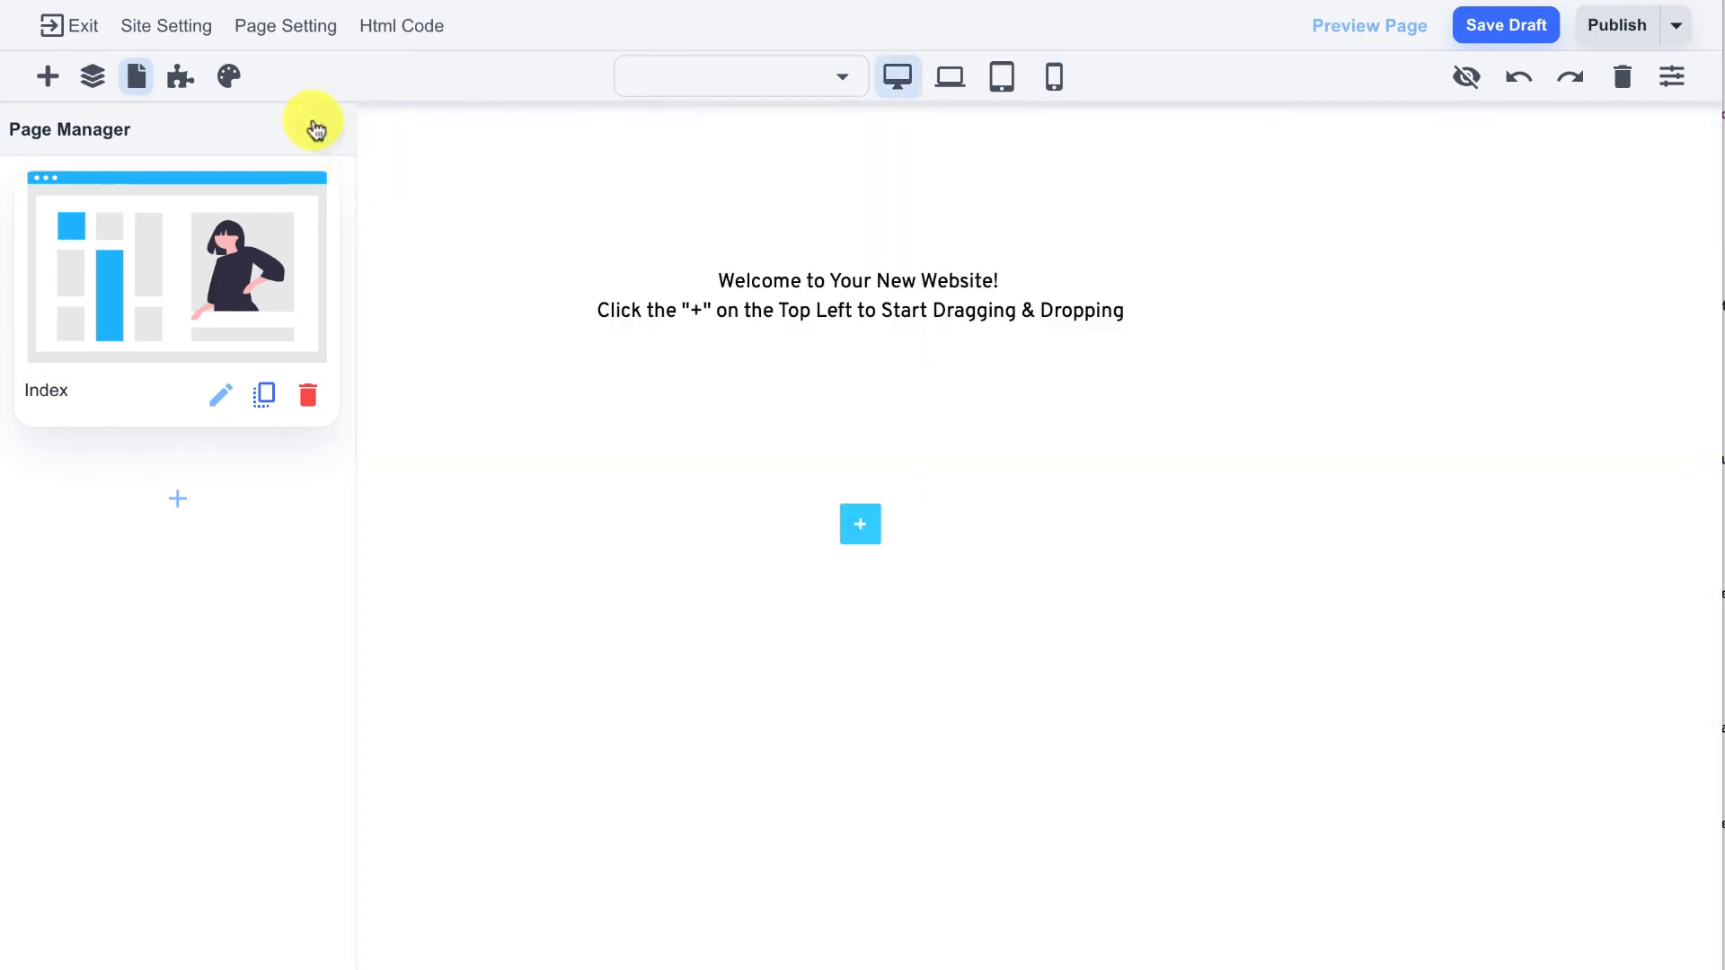
pyautogui.click(317, 127)
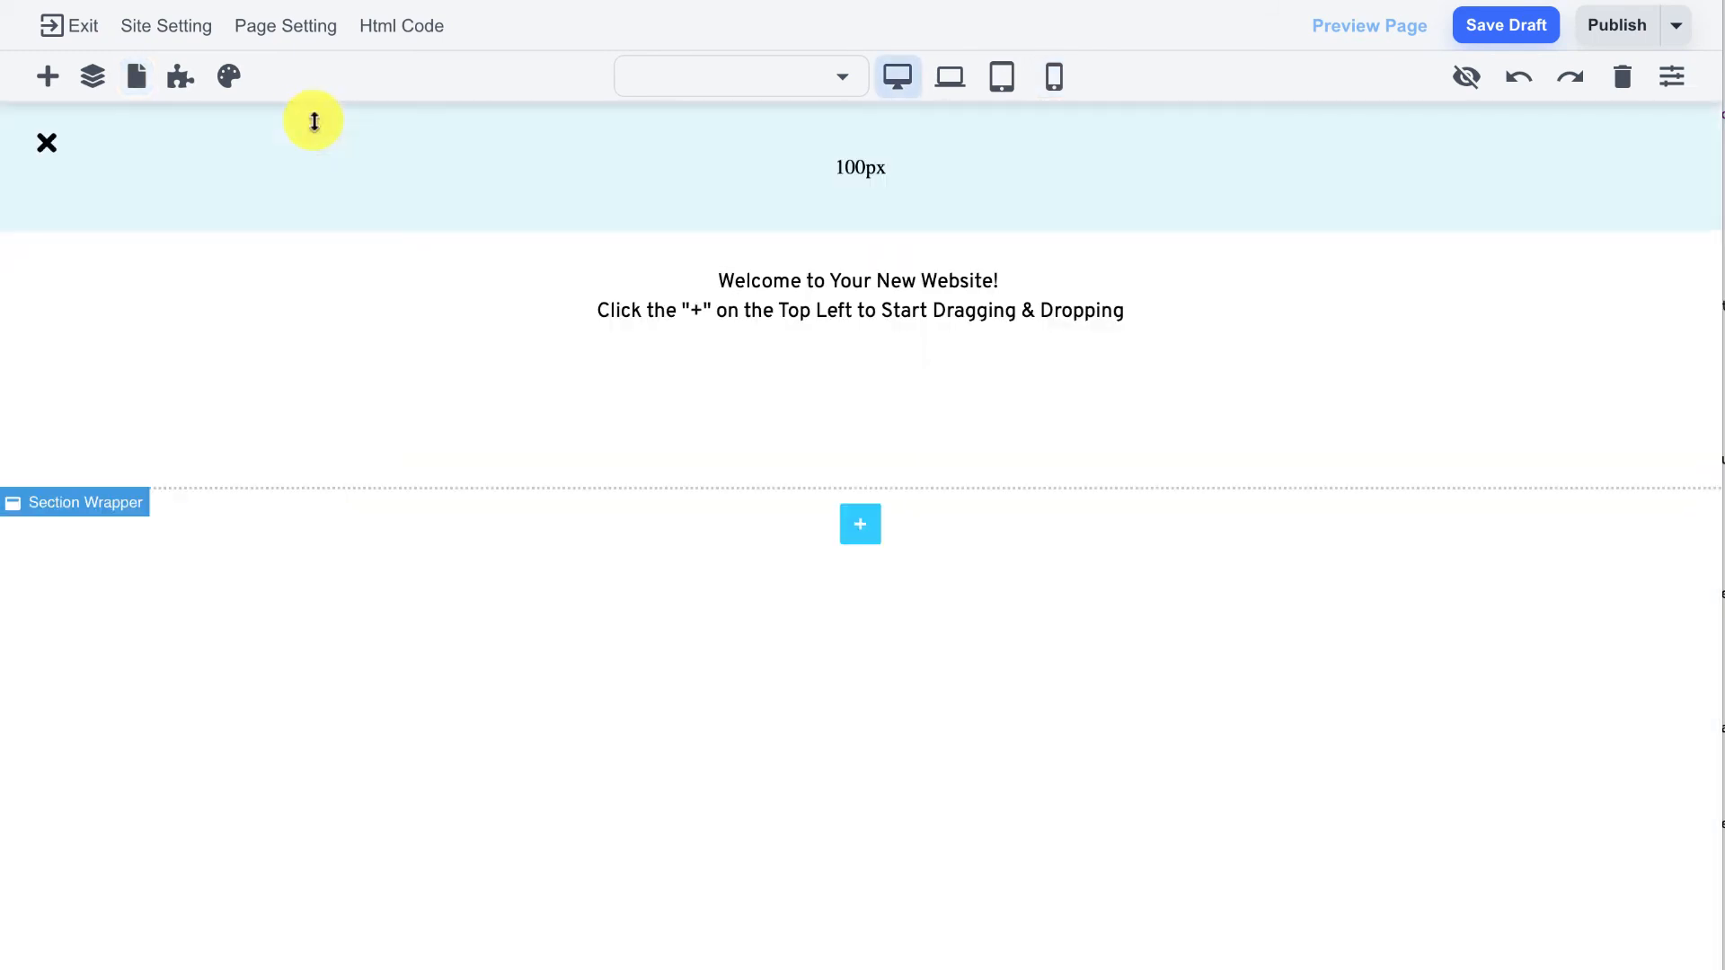
pyautogui.click(759, 308)
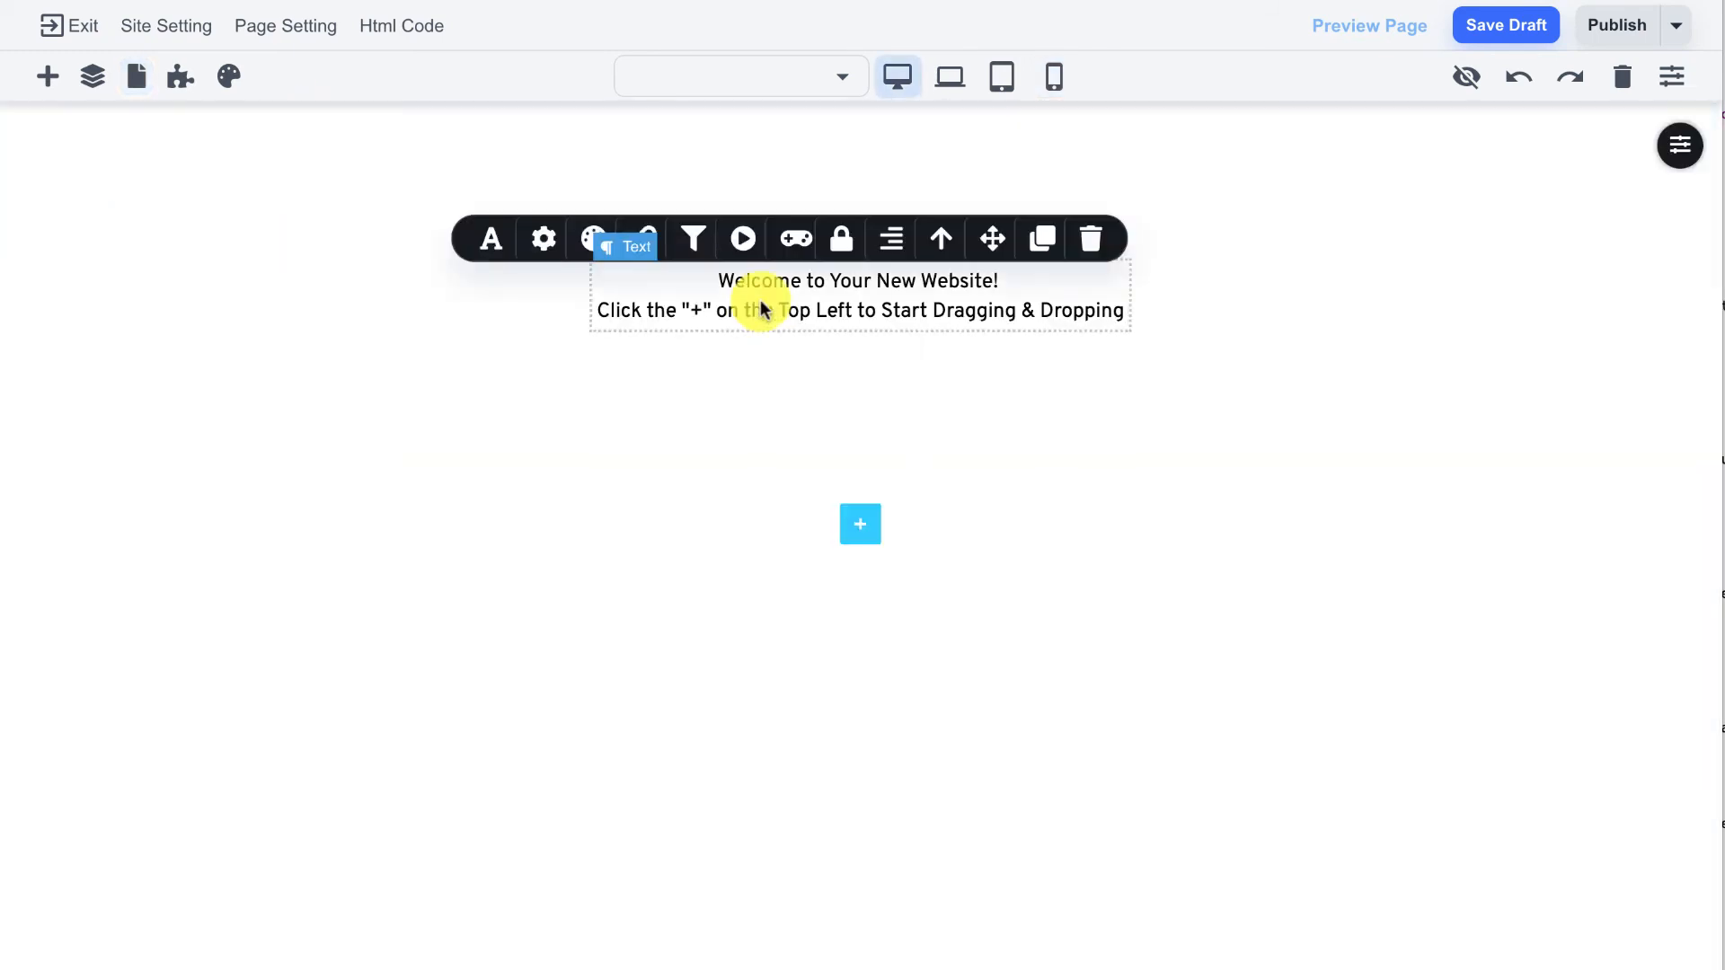
pyautogui.press('Delete')
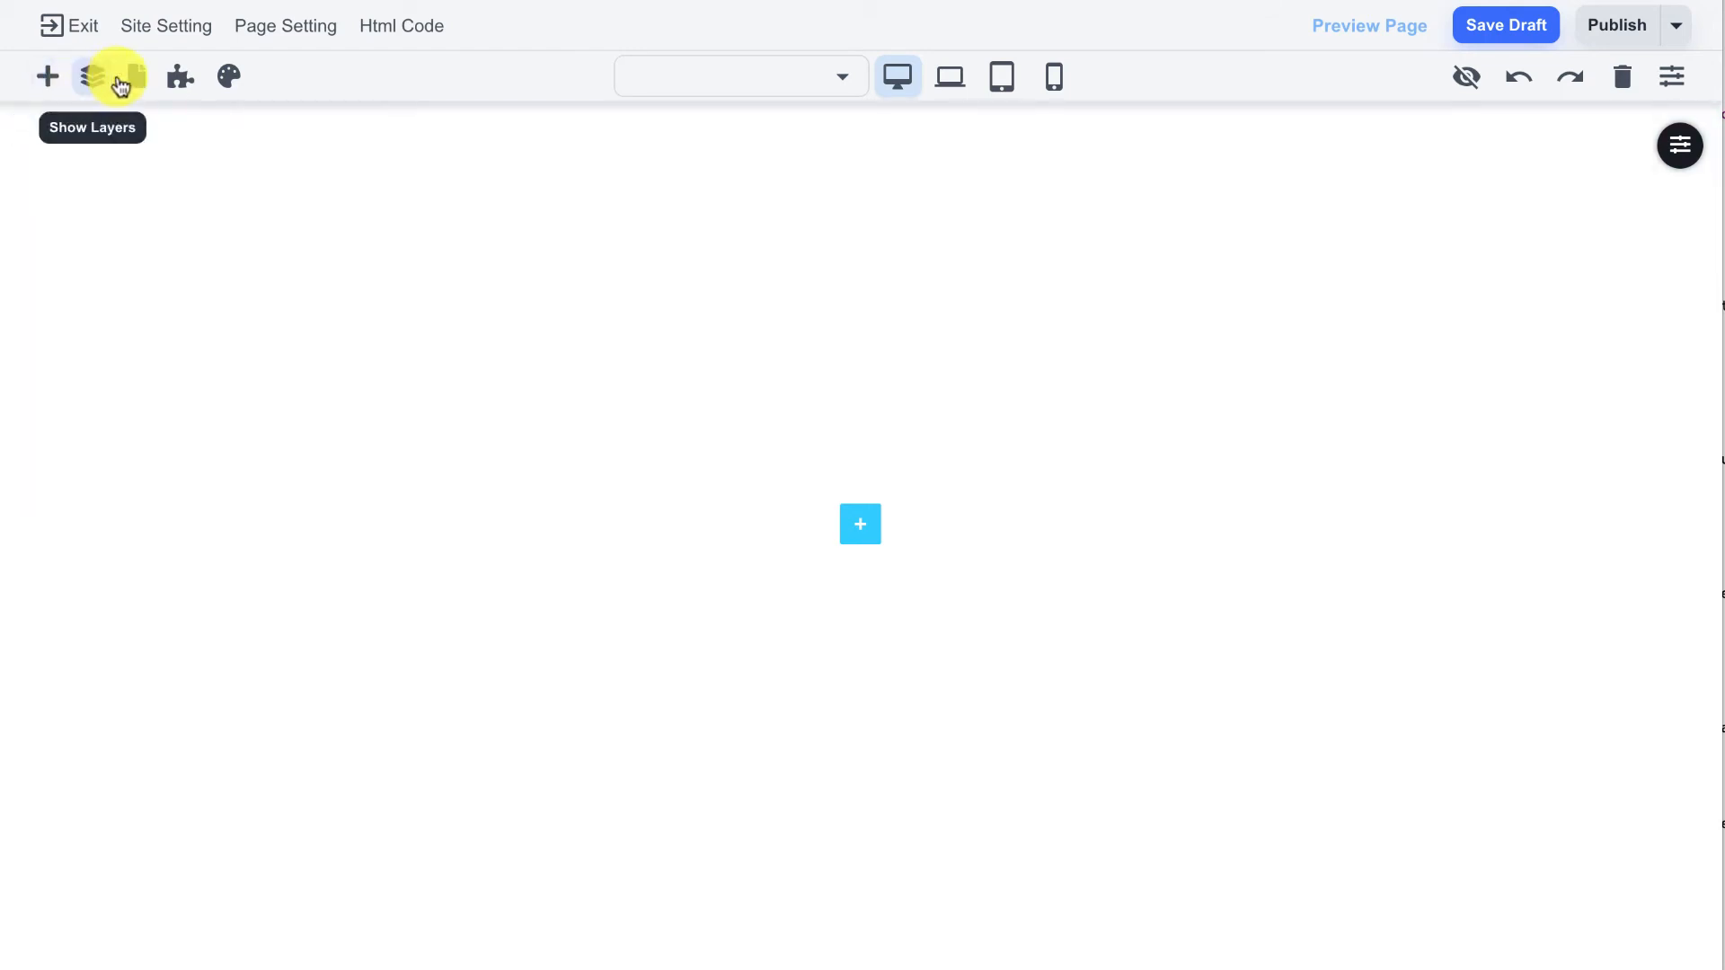
# Step: Duplicate the Index page in the page manager
pyautogui.click(135, 81)
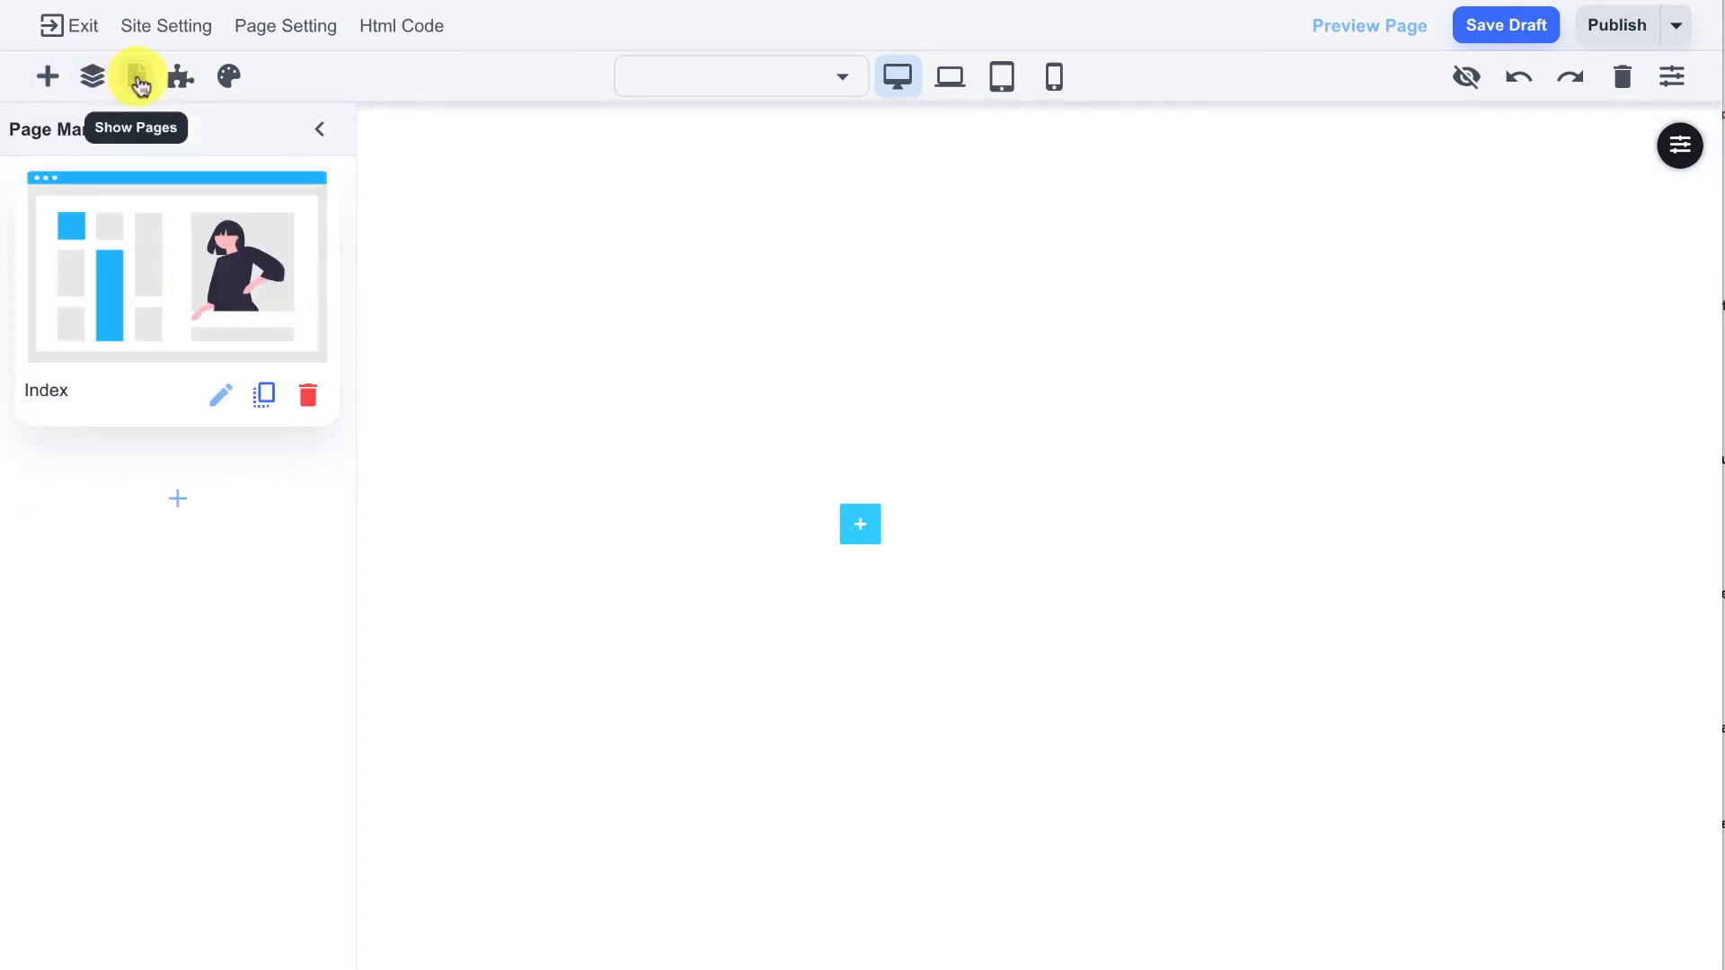
pyautogui.click(263, 398)
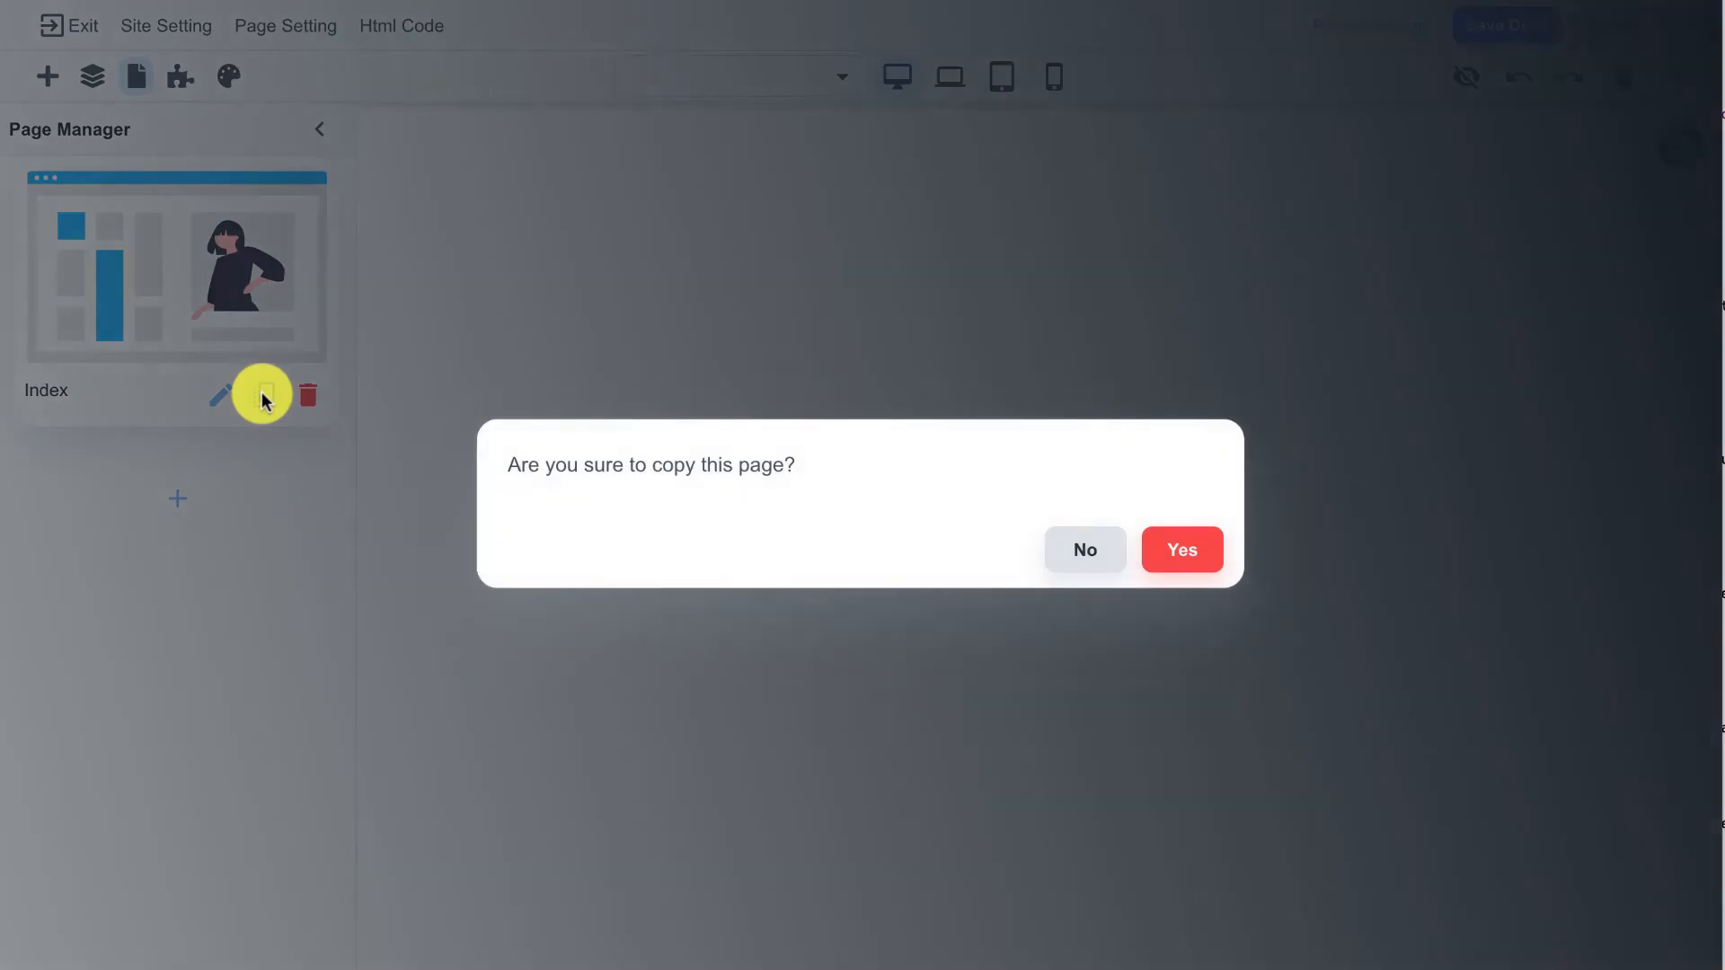
pyautogui.click(1185, 550)
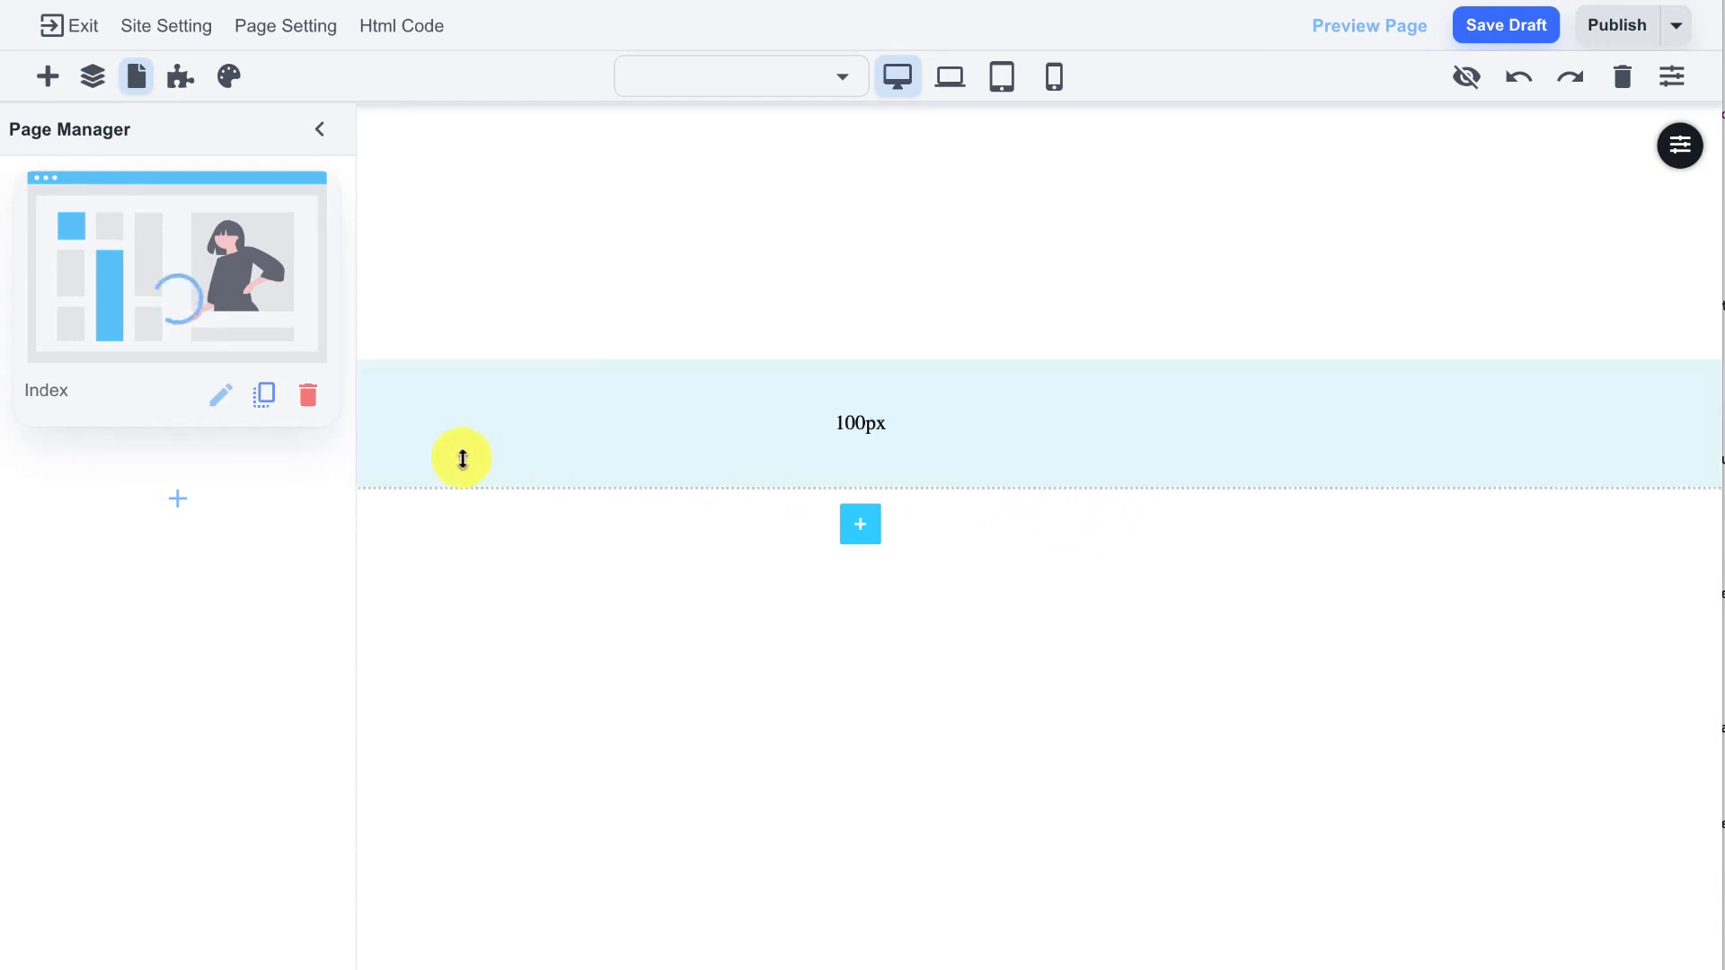
pyautogui.click(266, 400)
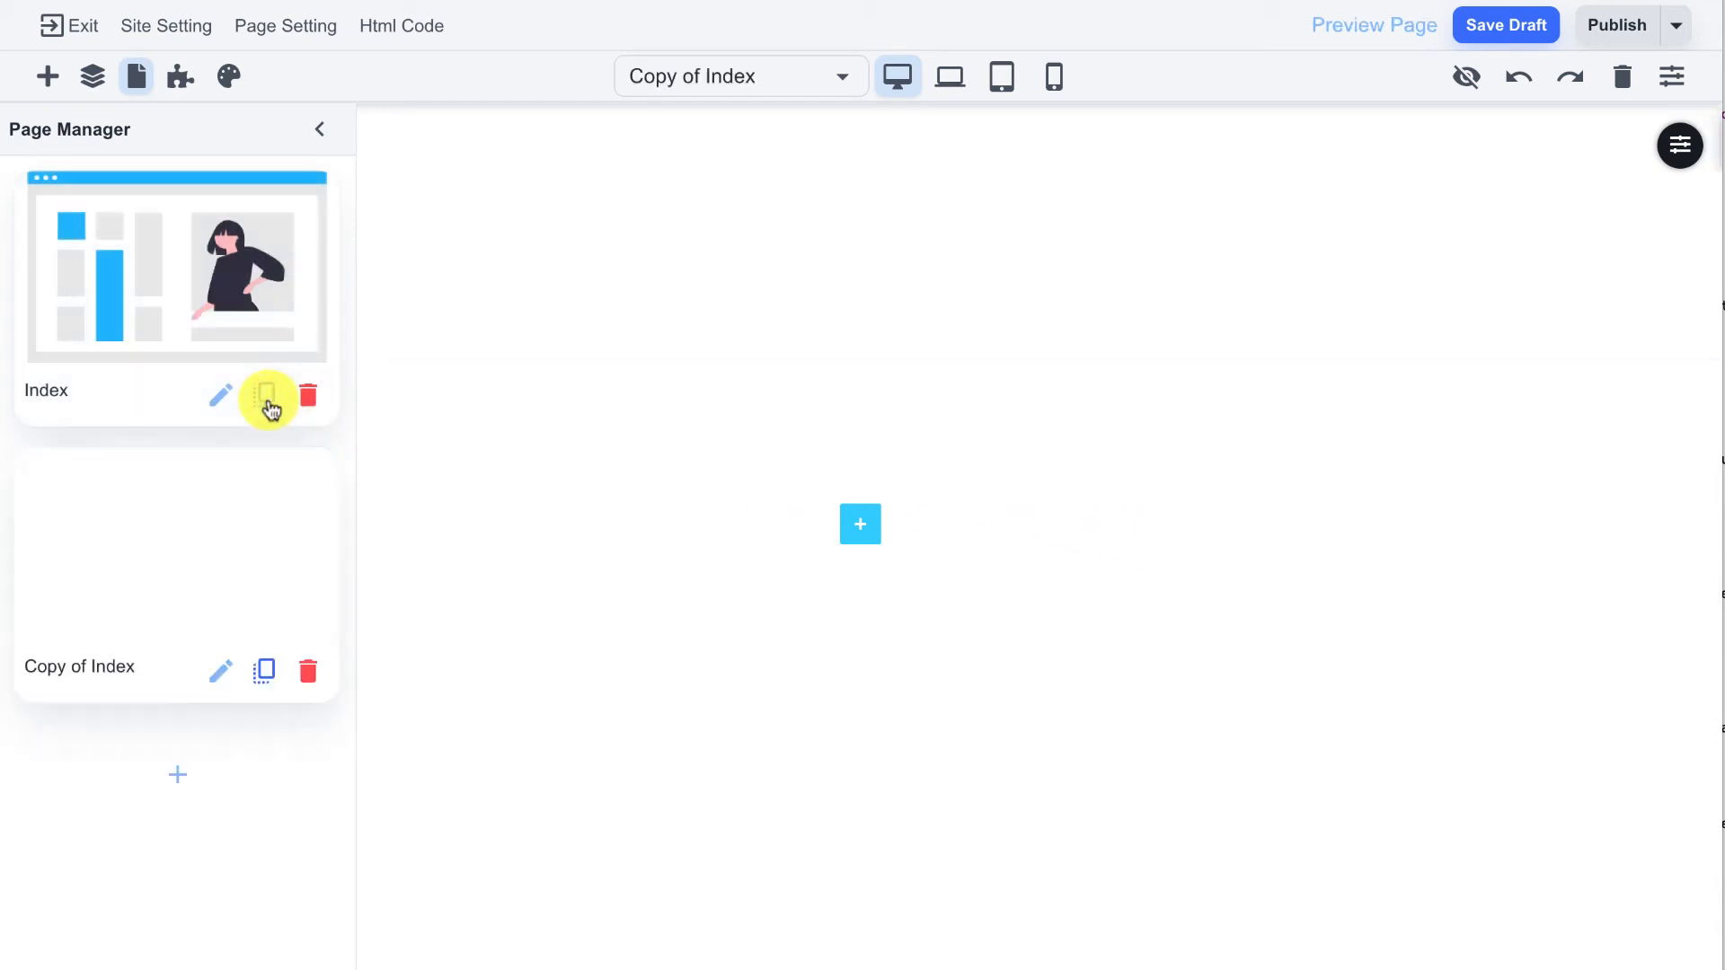
# Step: Open the Copy of Index page and, in its page settings, enter Contact US as the page name and contact as the slug
pyautogui.click(219, 679)
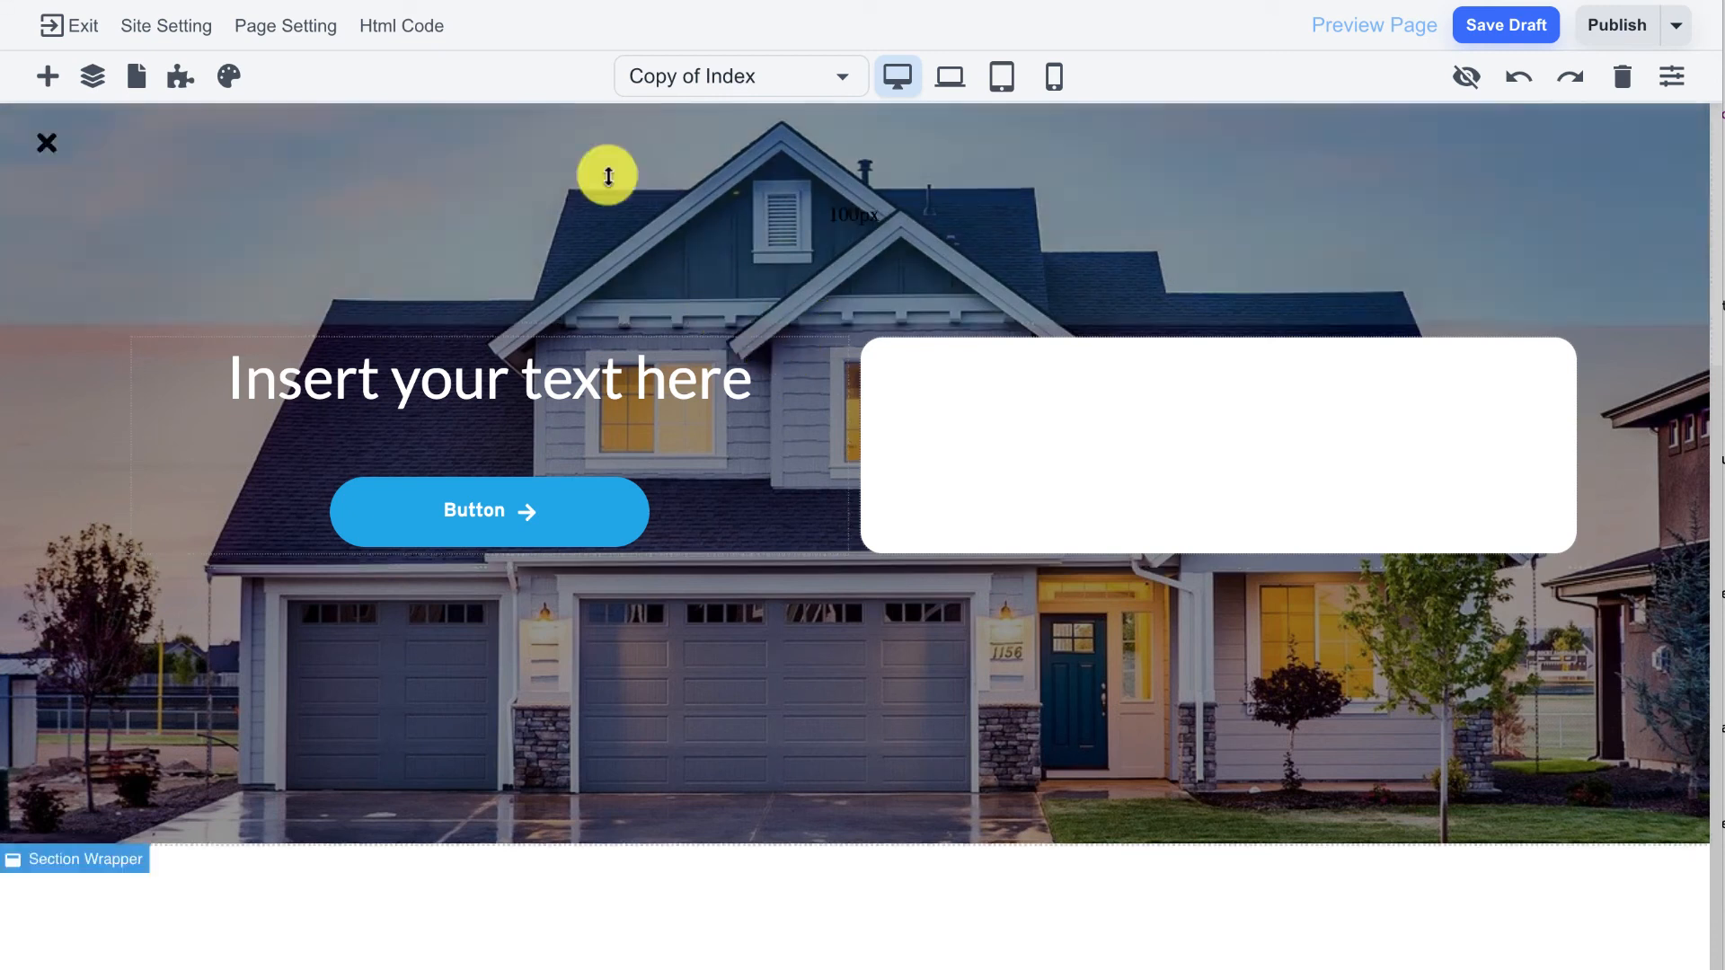
pyautogui.click(306, 43)
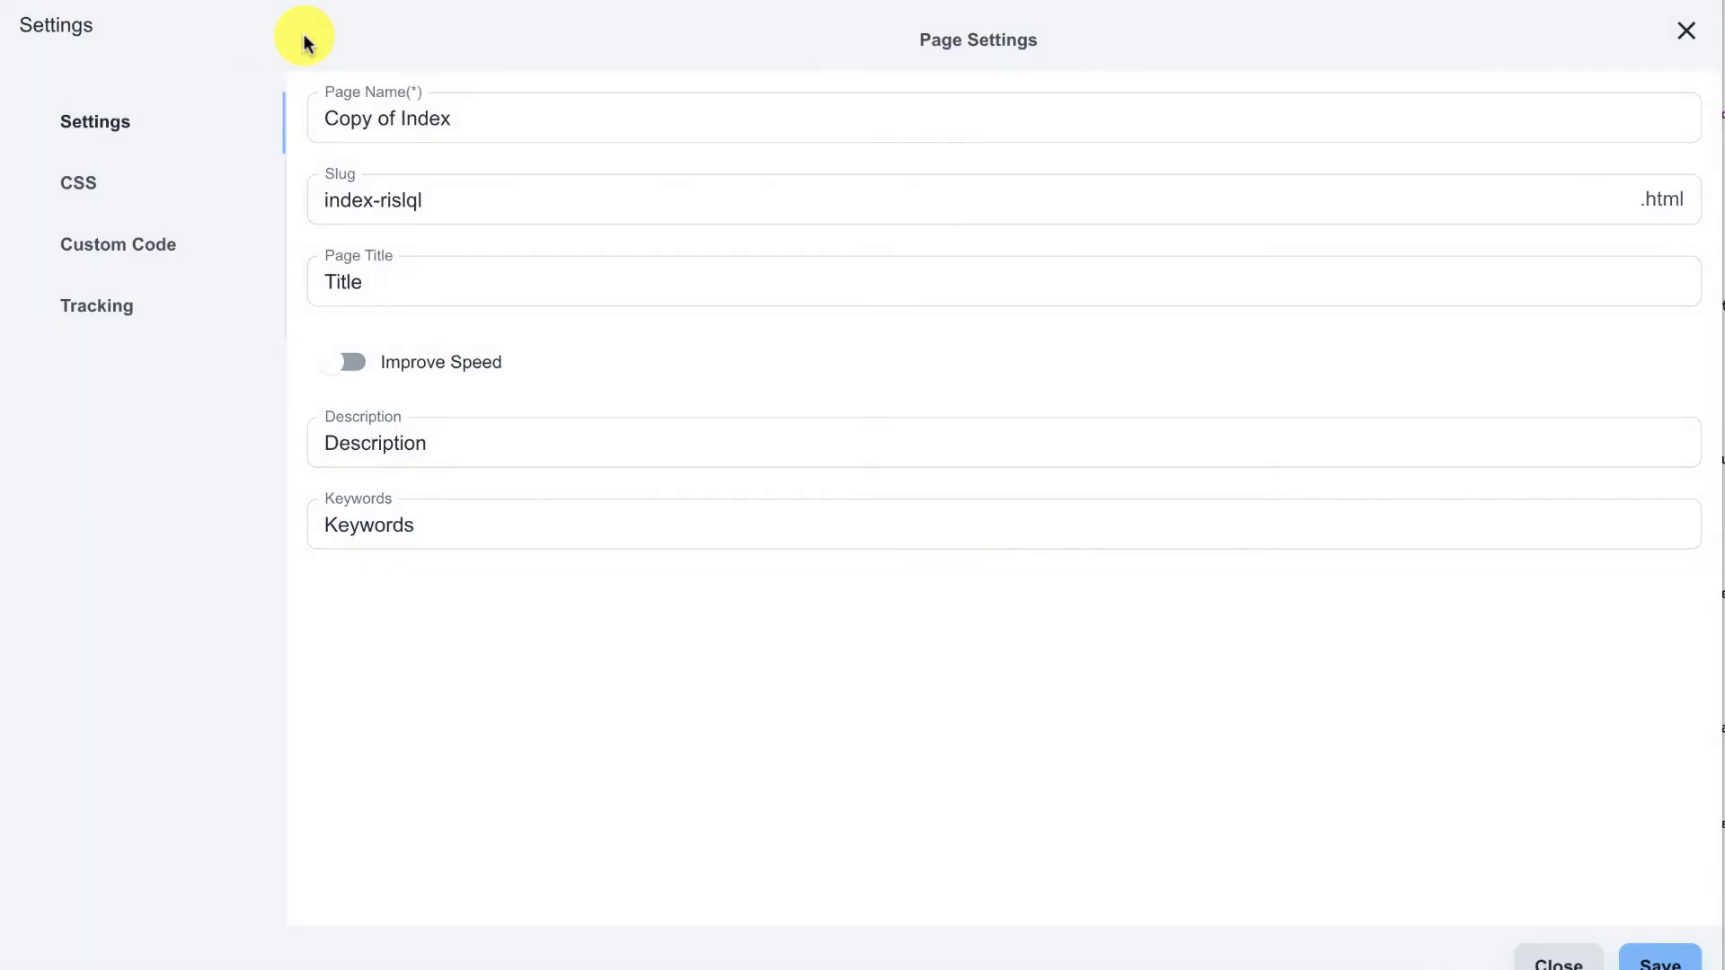
pyautogui.click(534, 133)
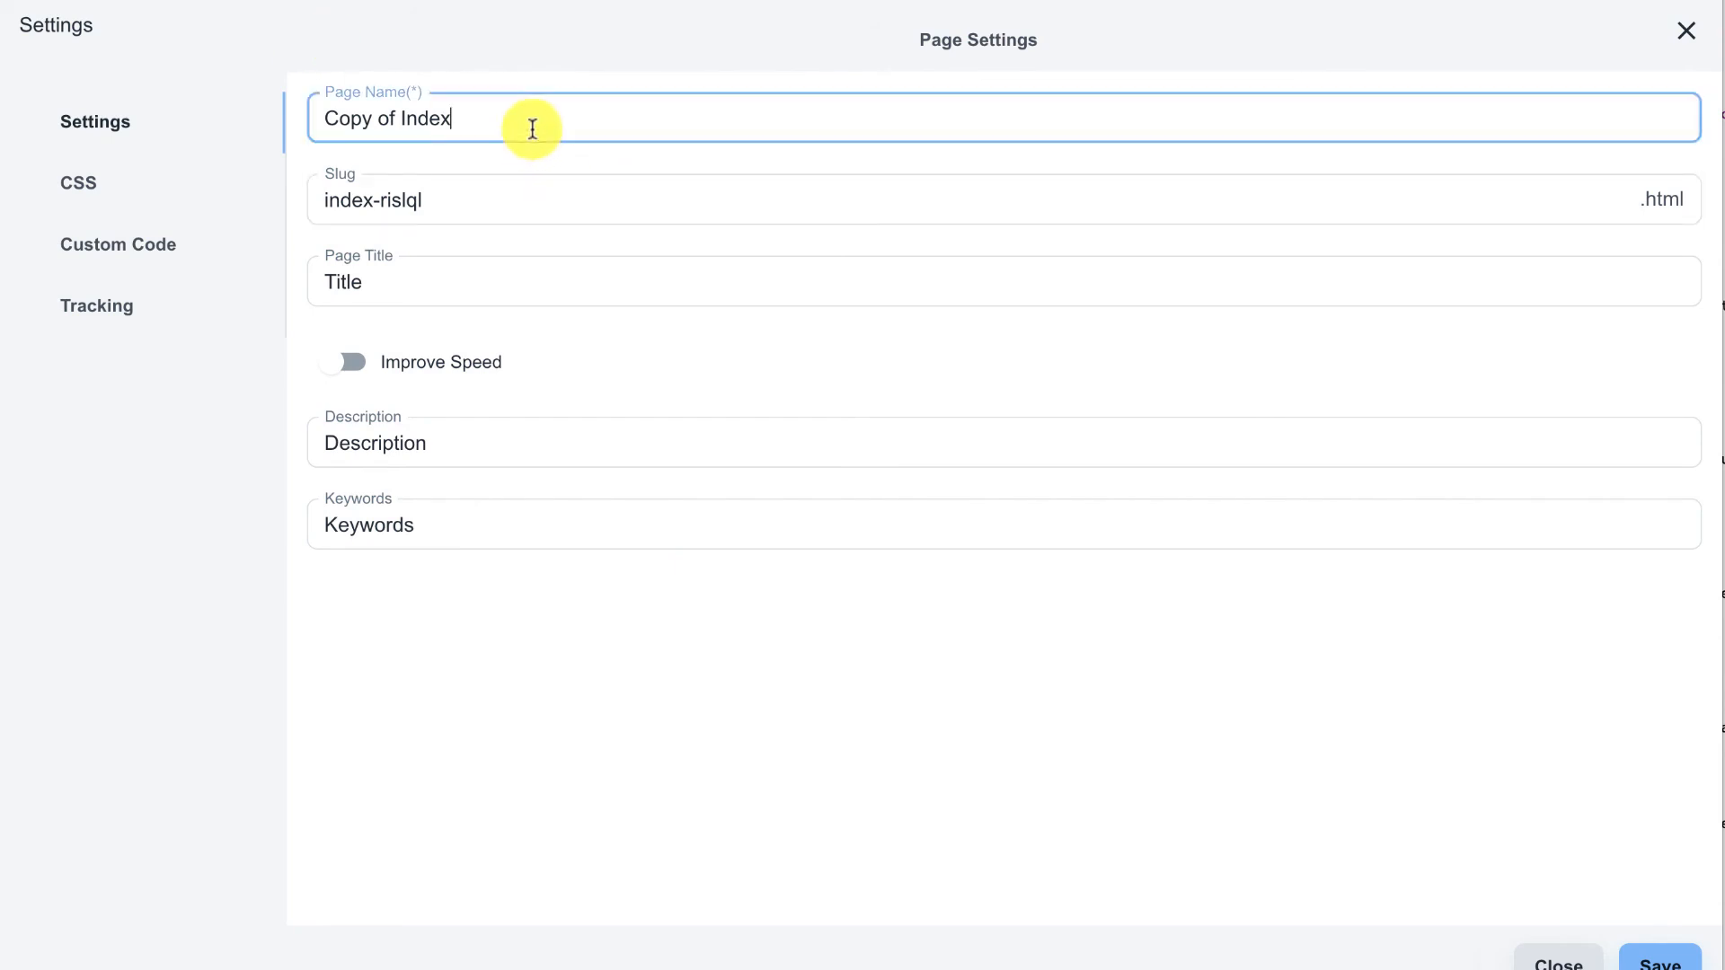
pyautogui.moveTo(532, 129); pyautogui.dragTo(179, 114)
pyautogui.write('Contact US')
pyautogui.click(439, 197)
pyautogui.moveTo(485, 197); pyautogui.dragTo(281, 180)
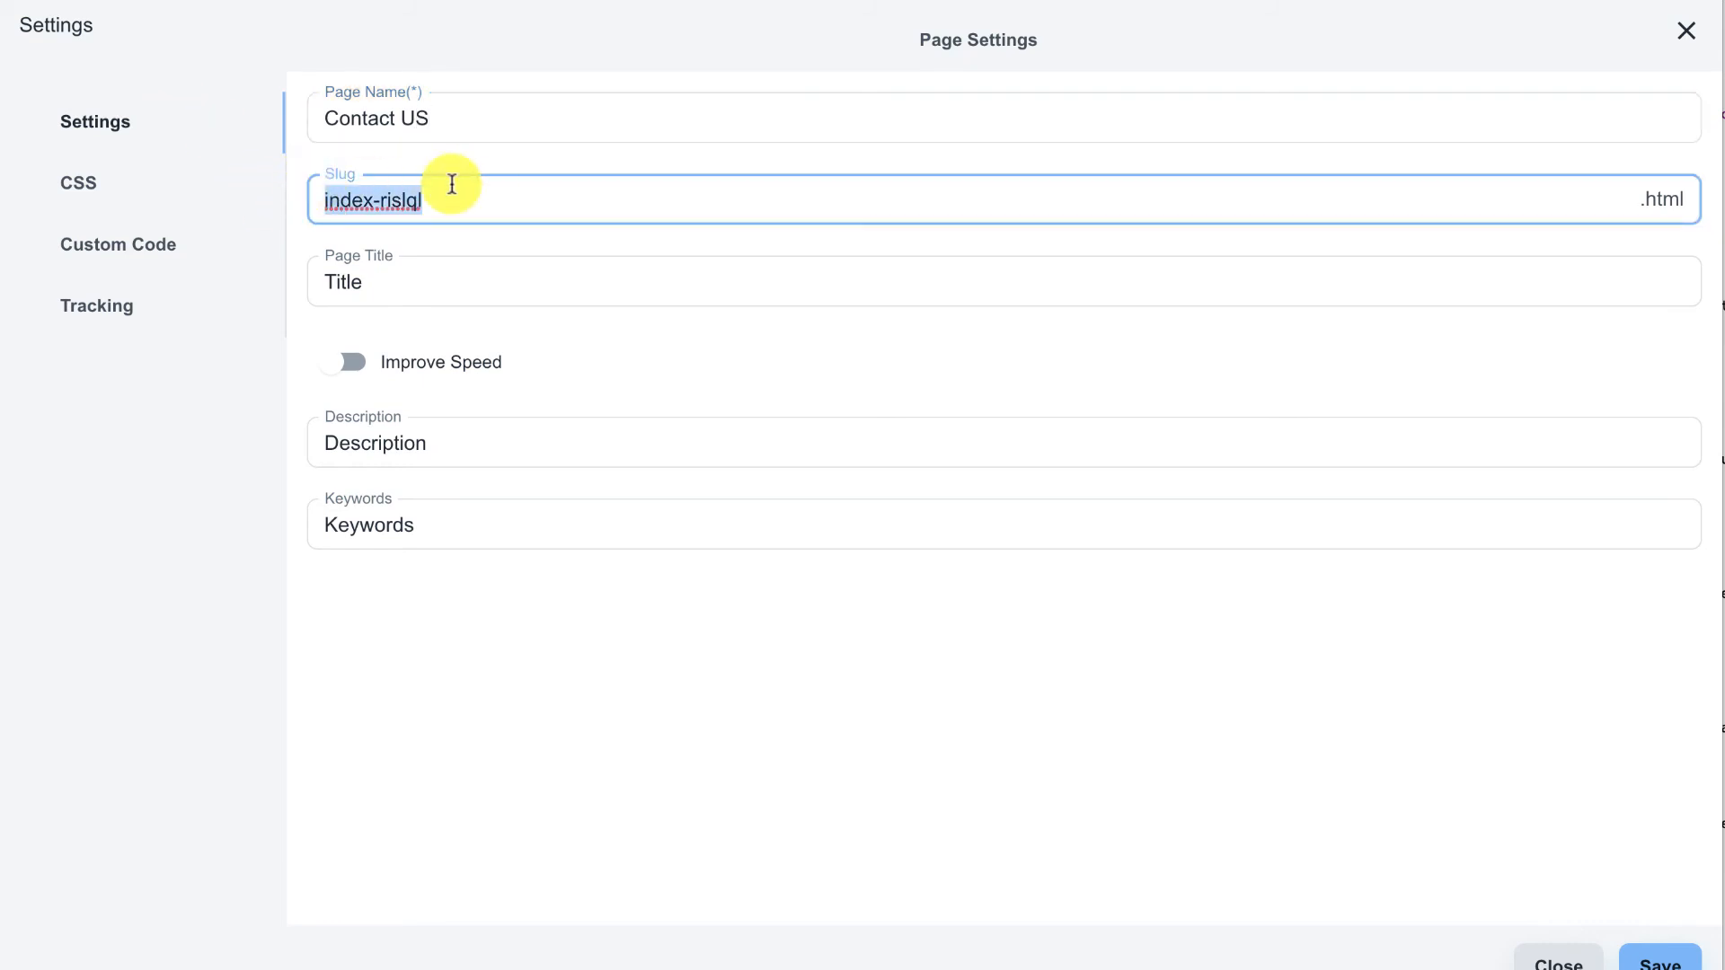
pyautogui.write('contact')
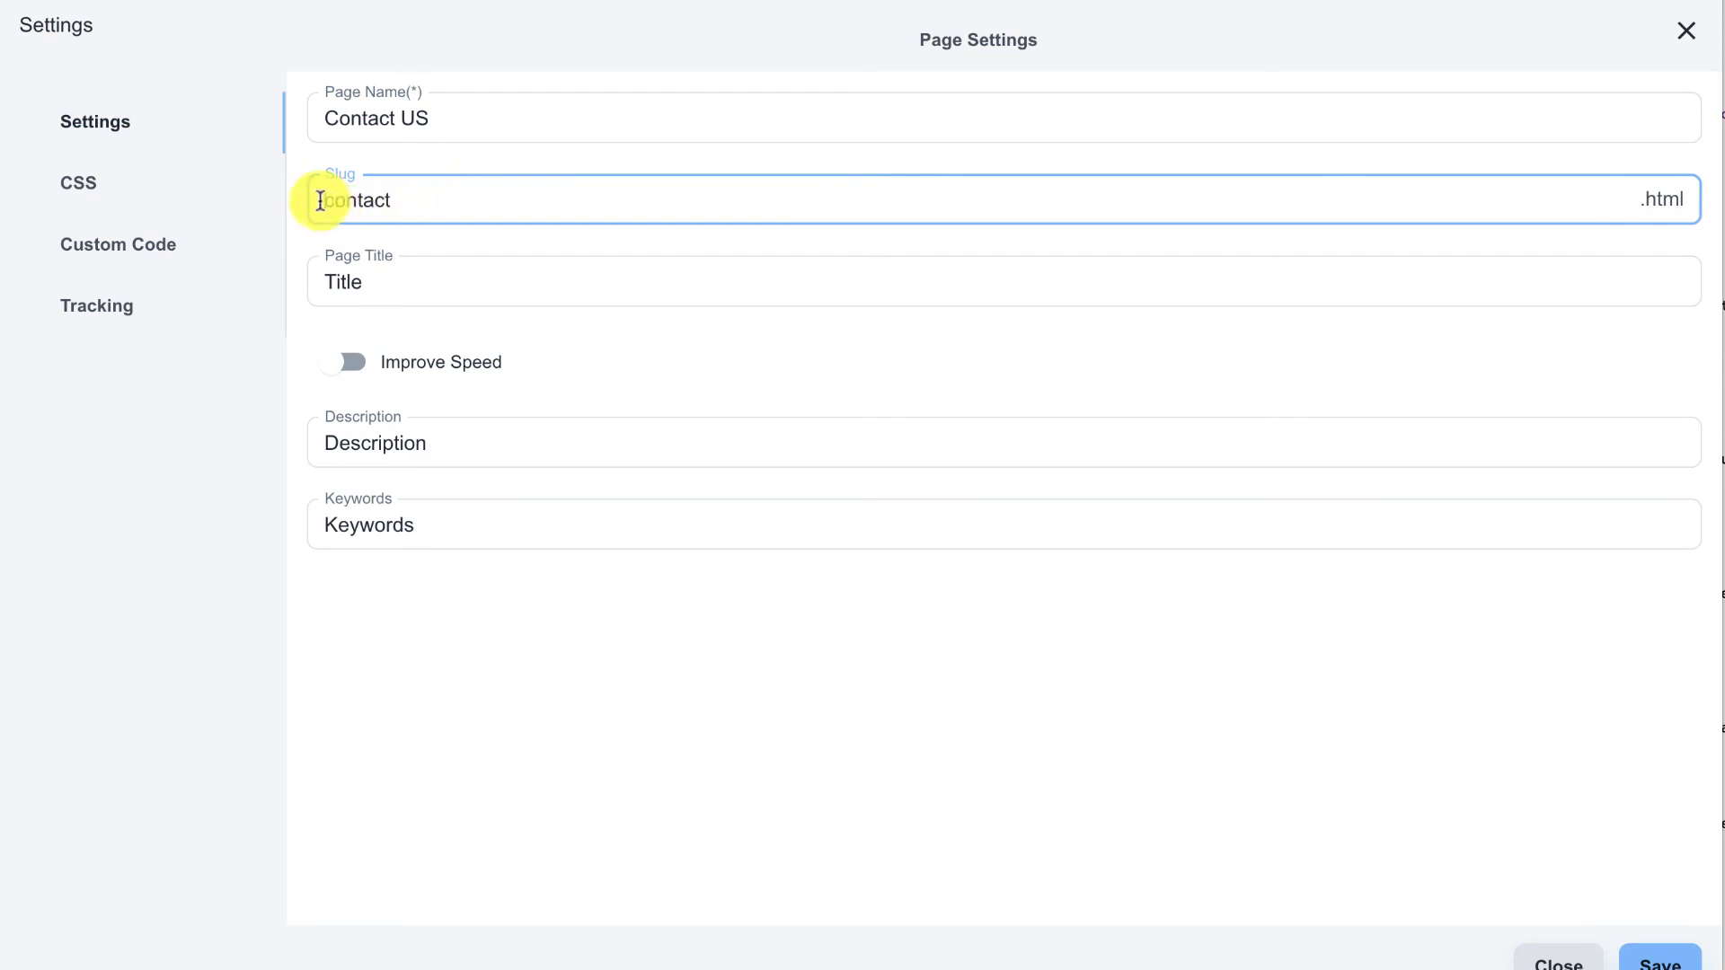
pyautogui.moveTo(320, 196); pyautogui.dragTo(551, 196)
pyautogui.moveTo(1641, 201); pyautogui.dragTo(1694, 197)
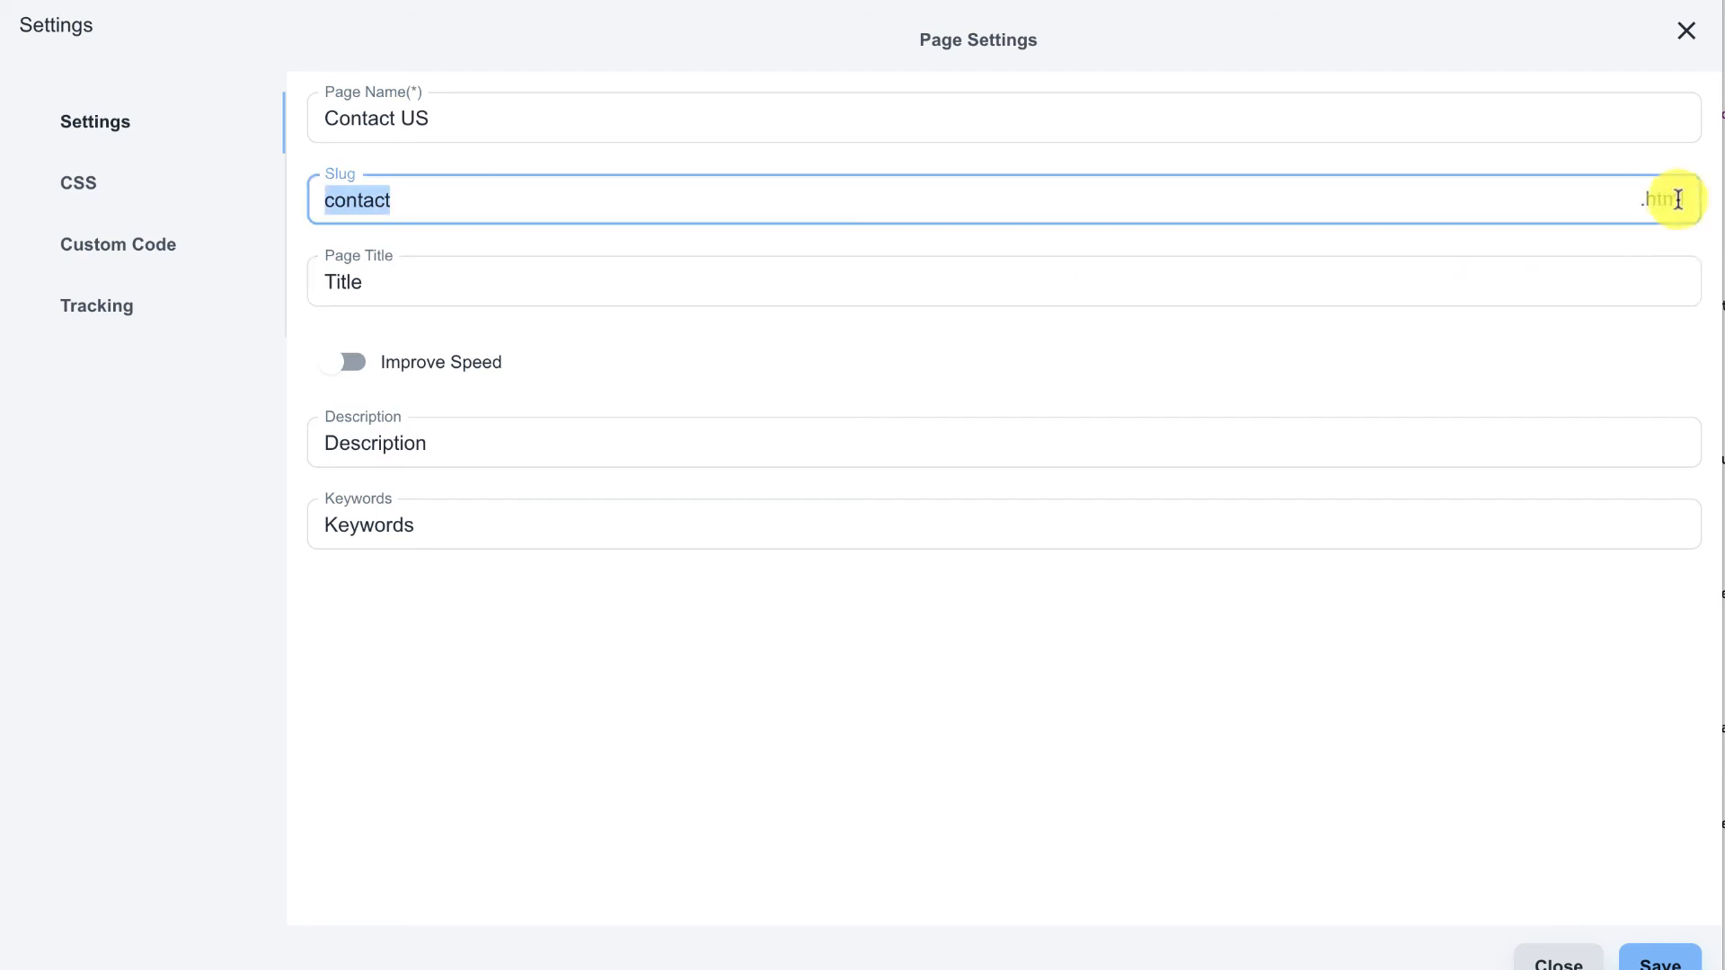
pyautogui.click(1332, 209)
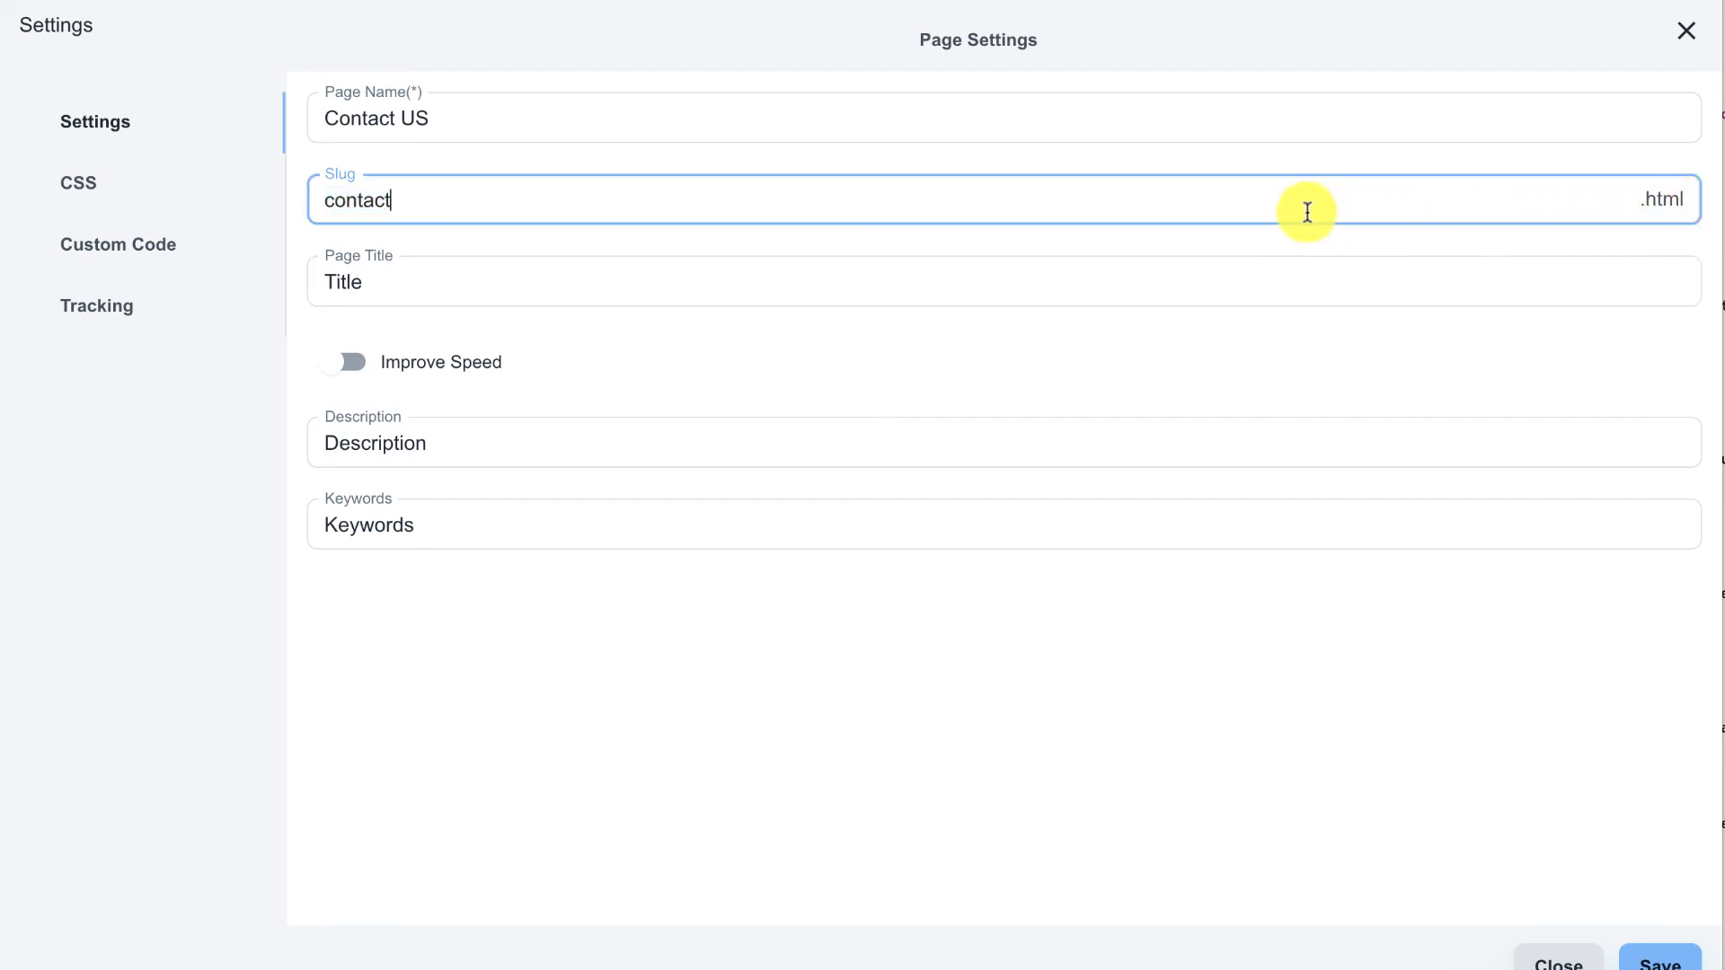
# Step: Fill in the page title, description and keywords in the page settings with Contact US
pyautogui.click(473, 119)
pyautogui.hotkey('ctrl', 'c')
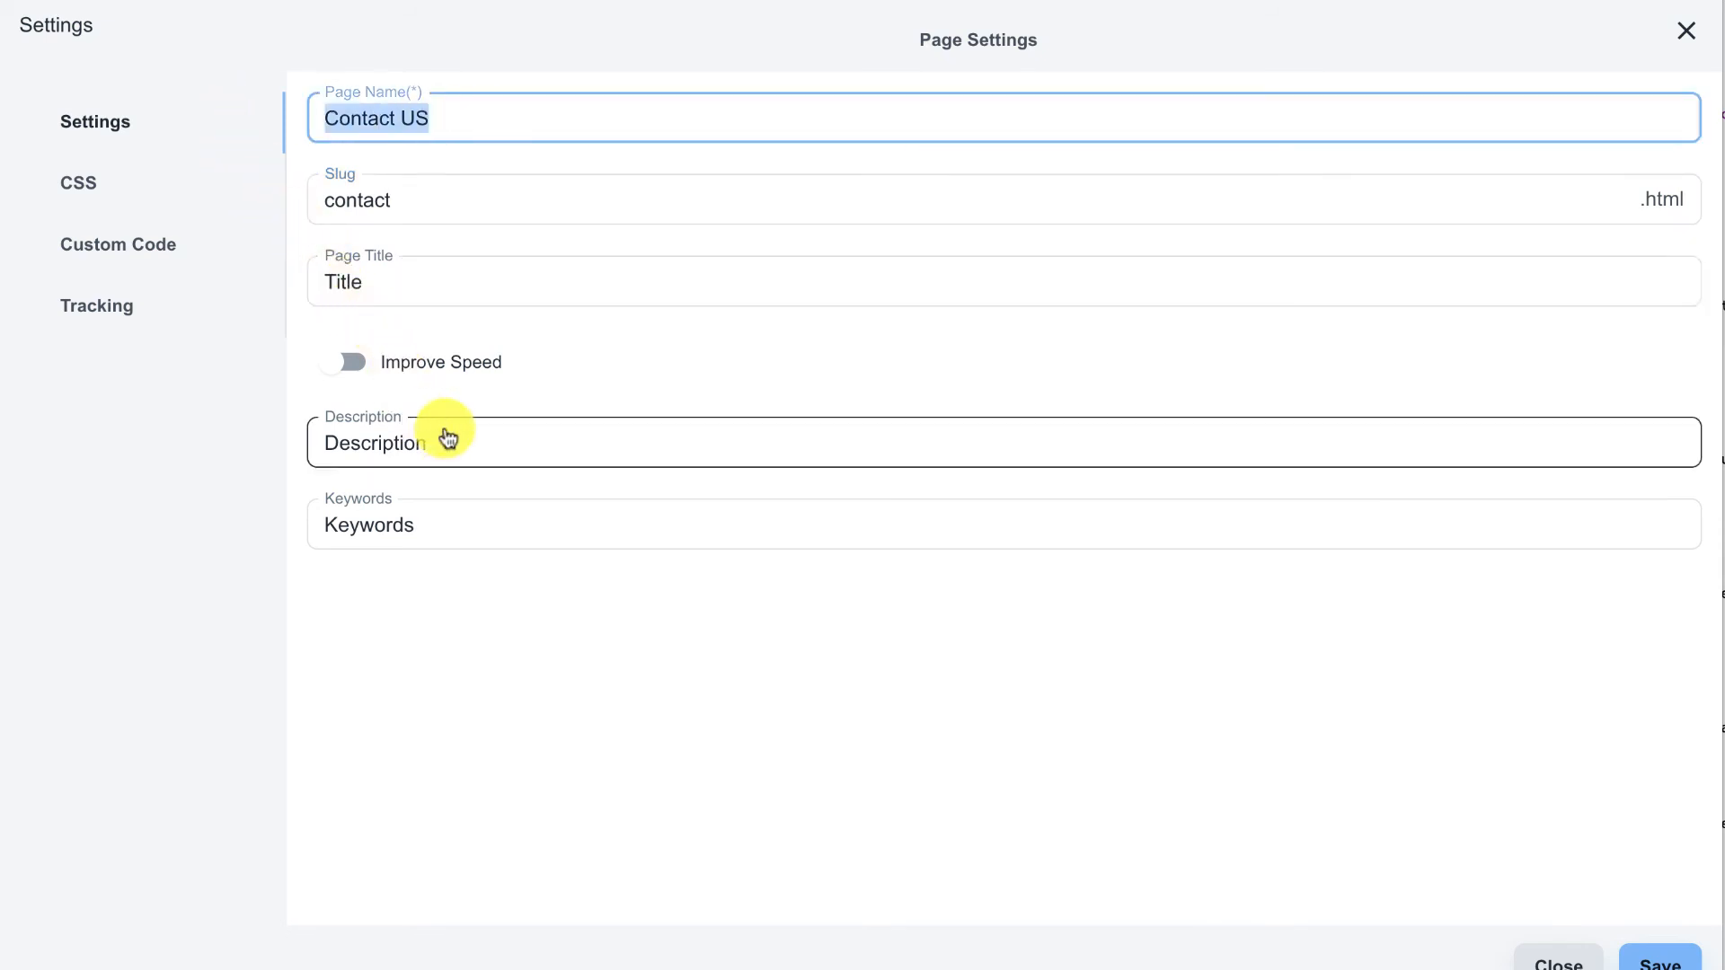
pyautogui.click(439, 285)
pyautogui.hotkey('ctrl', 'a')
pyautogui.hotkey('ctrl', 'v')
pyautogui.click(440, 454)
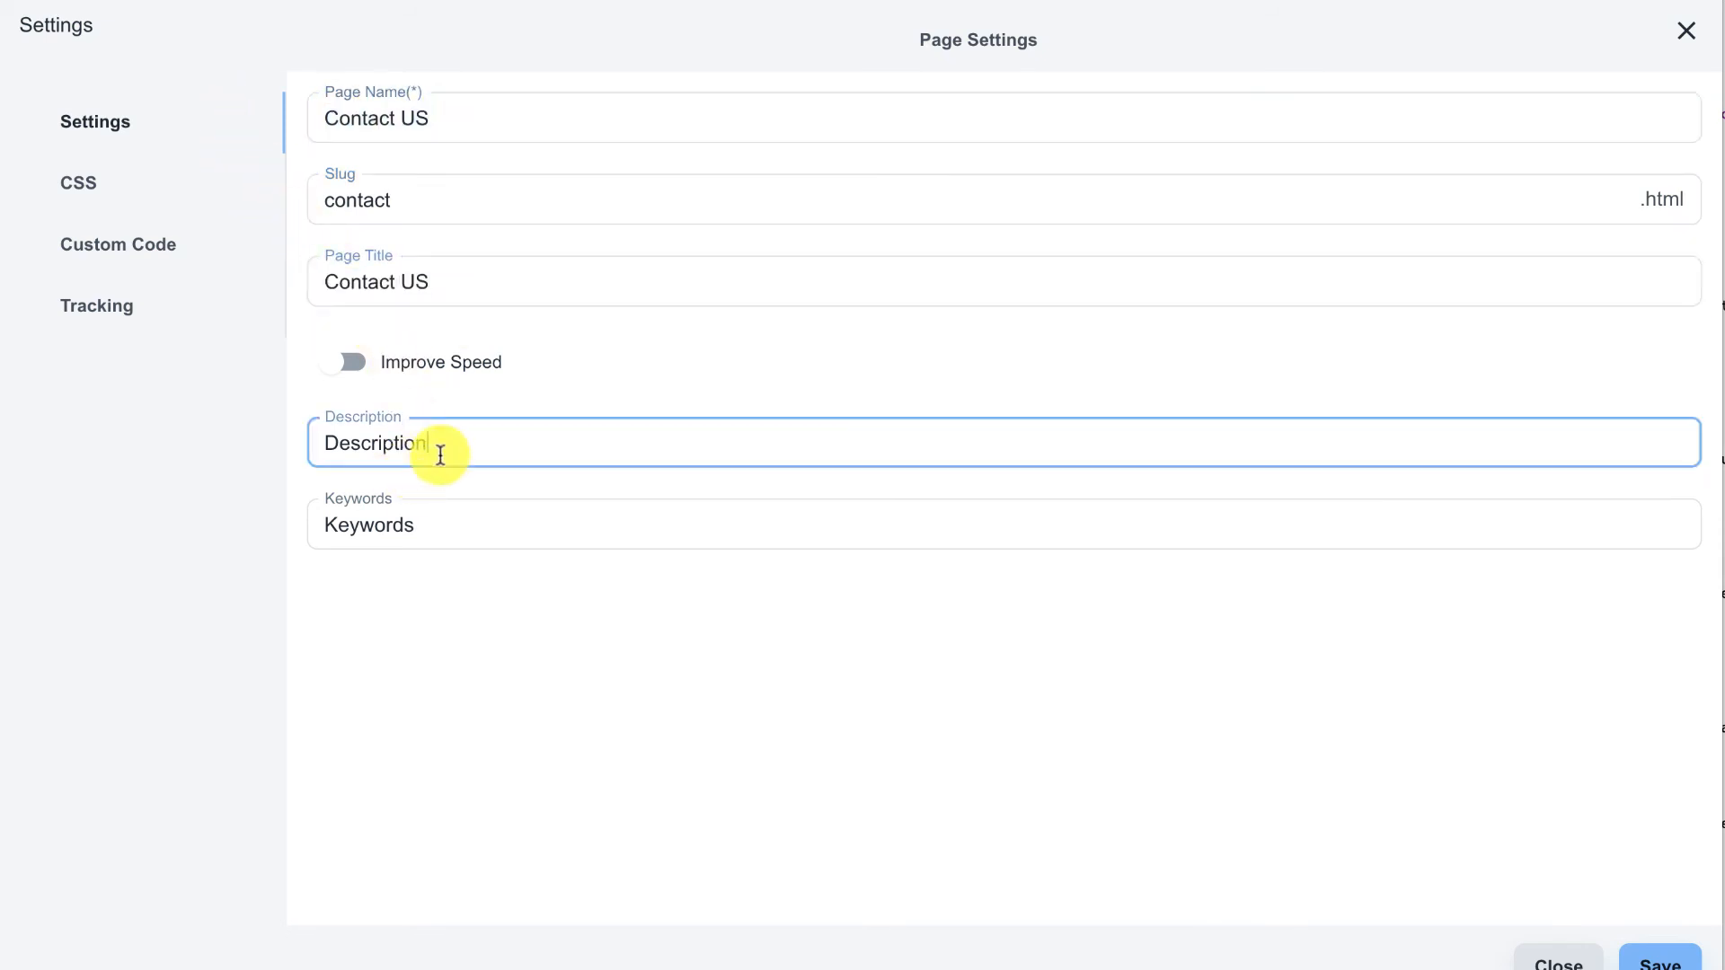
pyautogui.hotkey('ctrl', 'a')
pyautogui.hotkey('ctrl', 'v')
pyautogui.click(443, 530)
pyautogui.hotkey('ctrl', 'a')
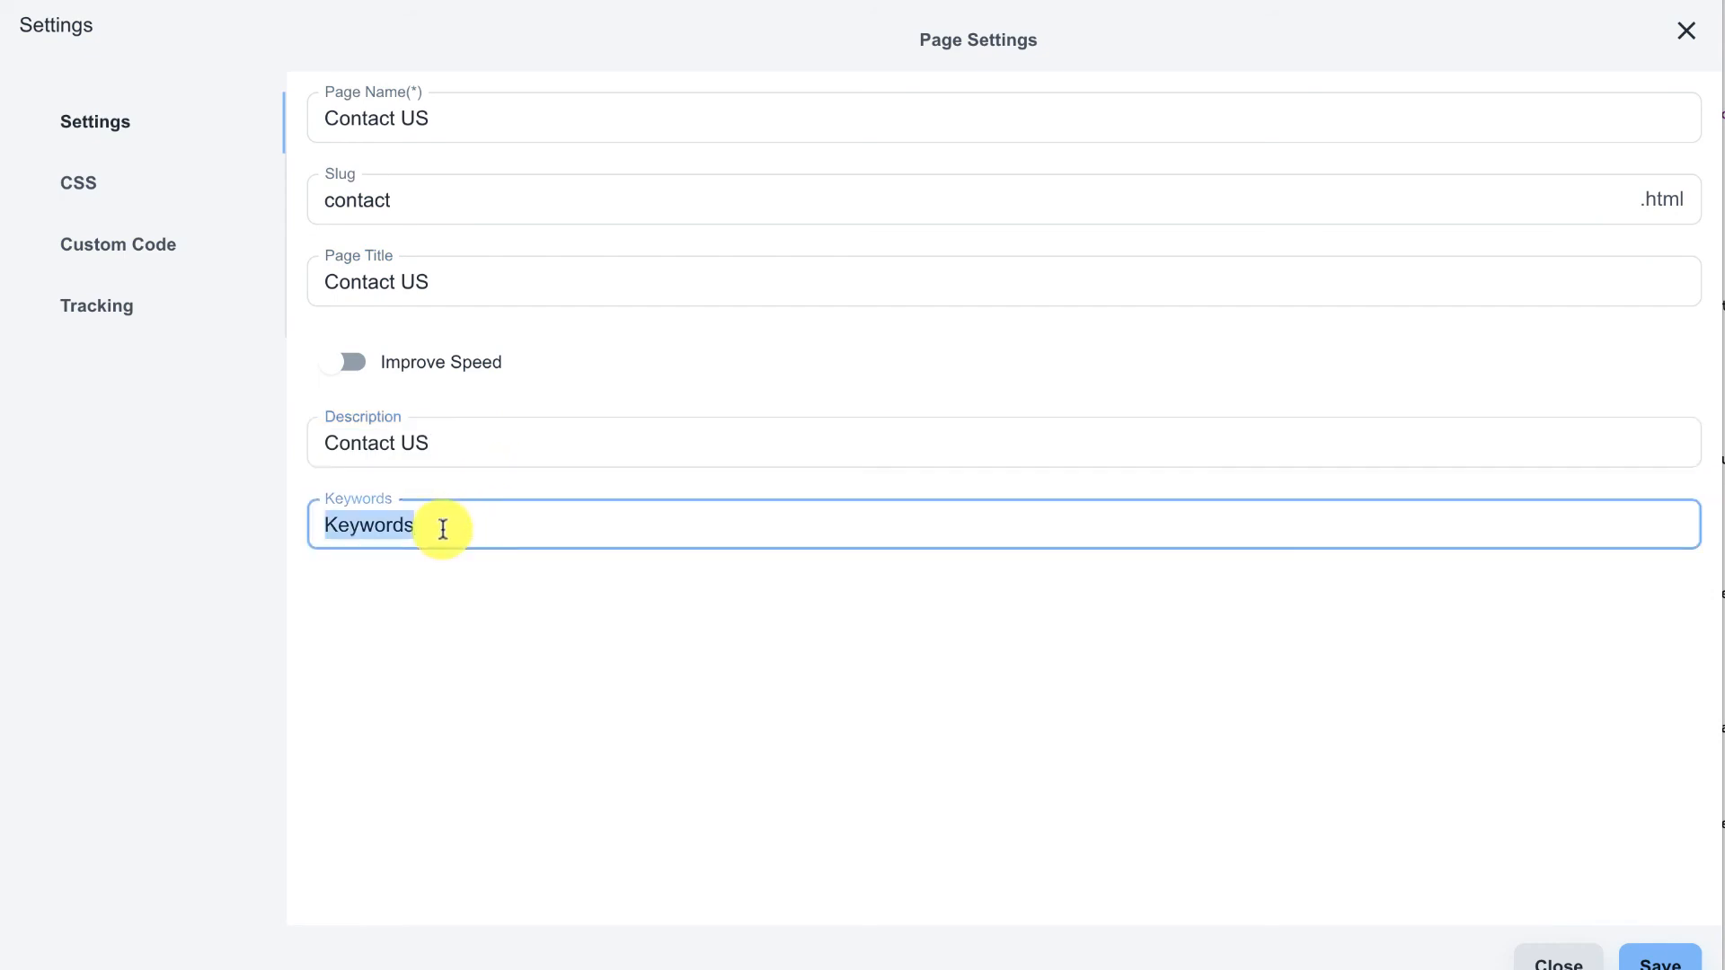
pyautogui.hotkey('ctrl', 'v')
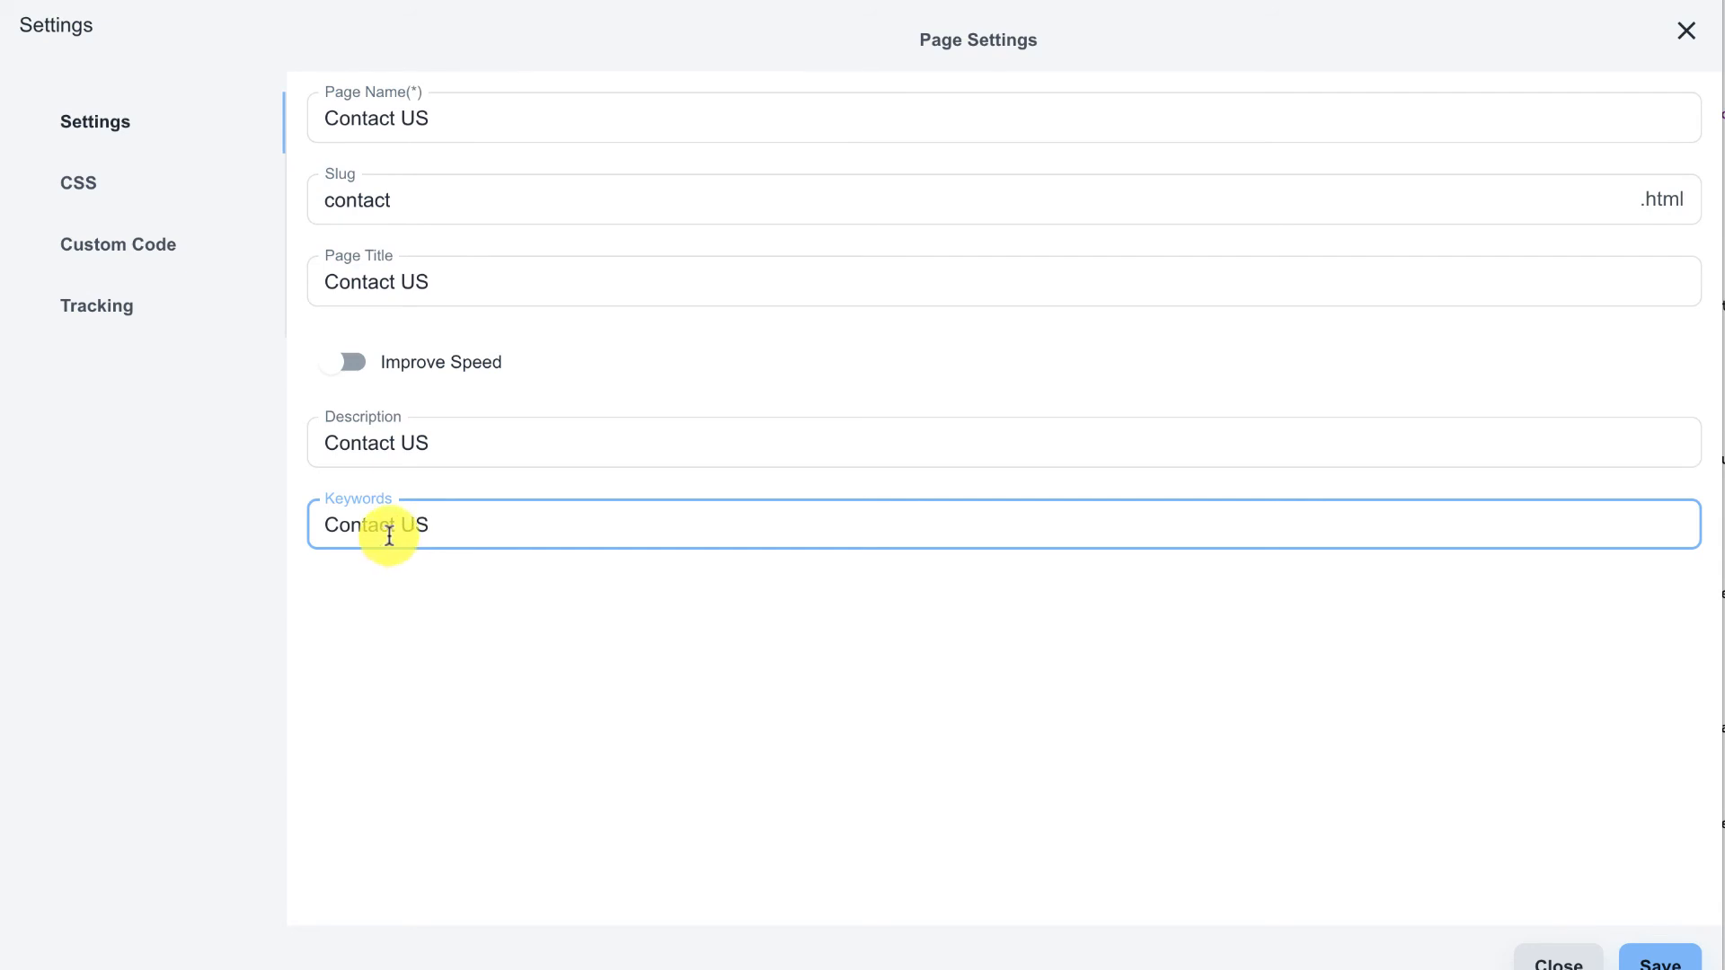
# Step: Look through the page's CSS, custom code and tracking settings, and leave the page settings
pyautogui.click(106, 187)
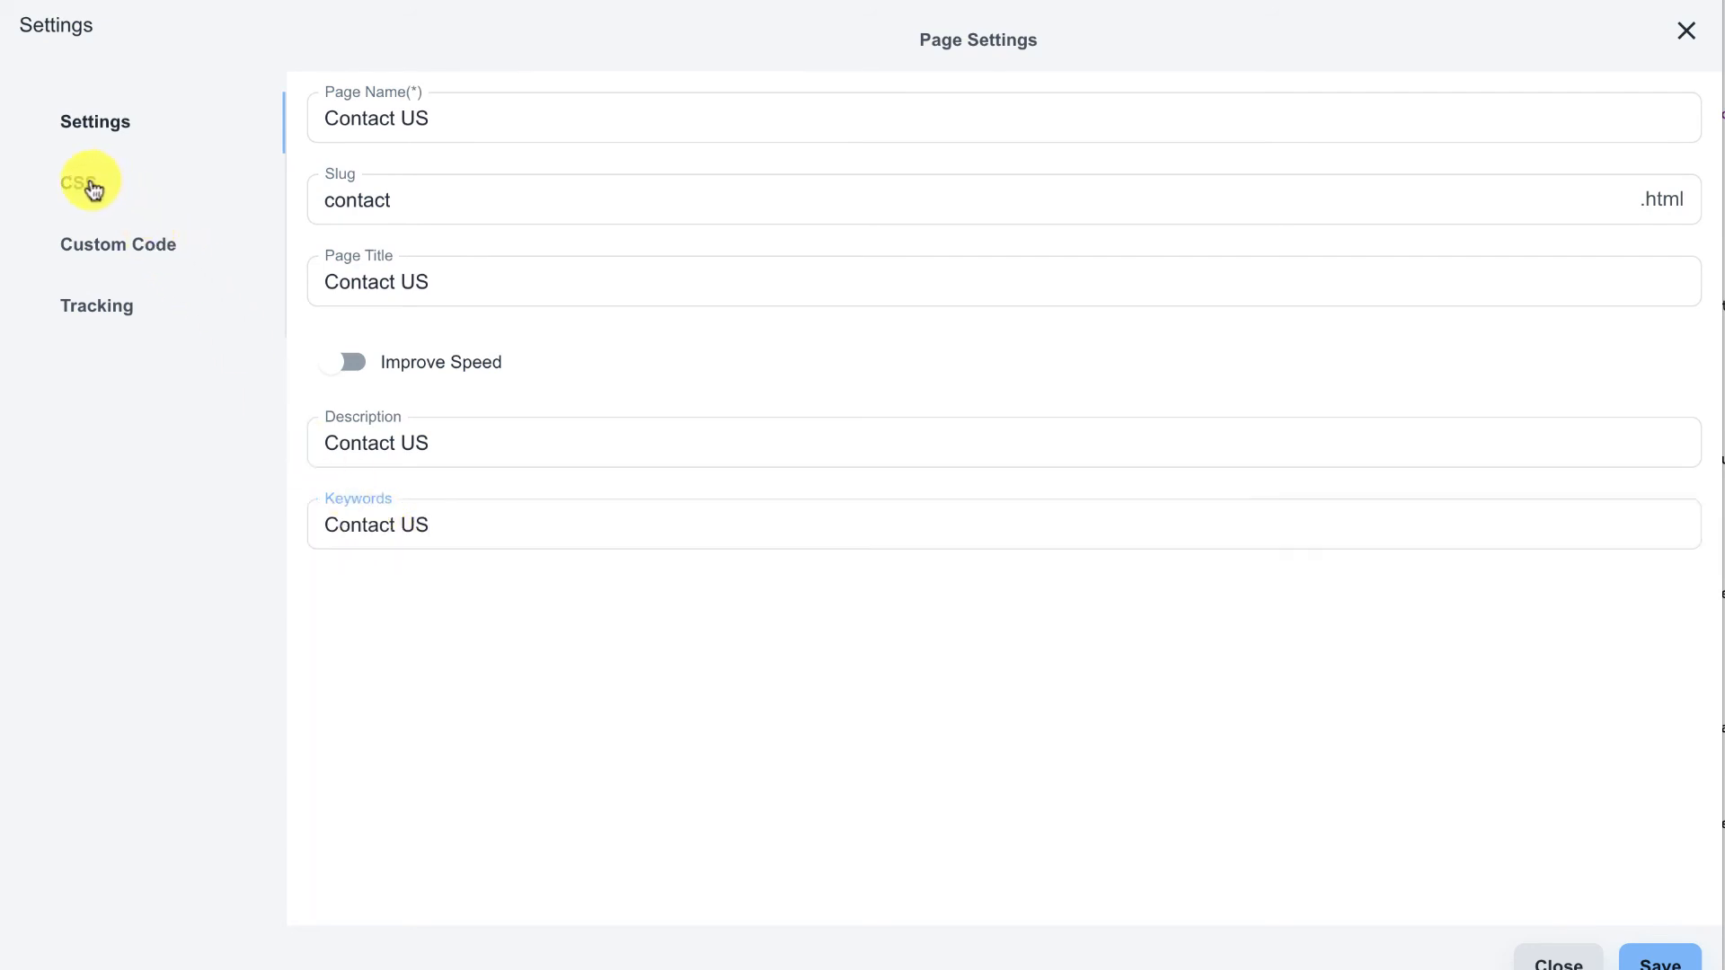
pyautogui.click(153, 251)
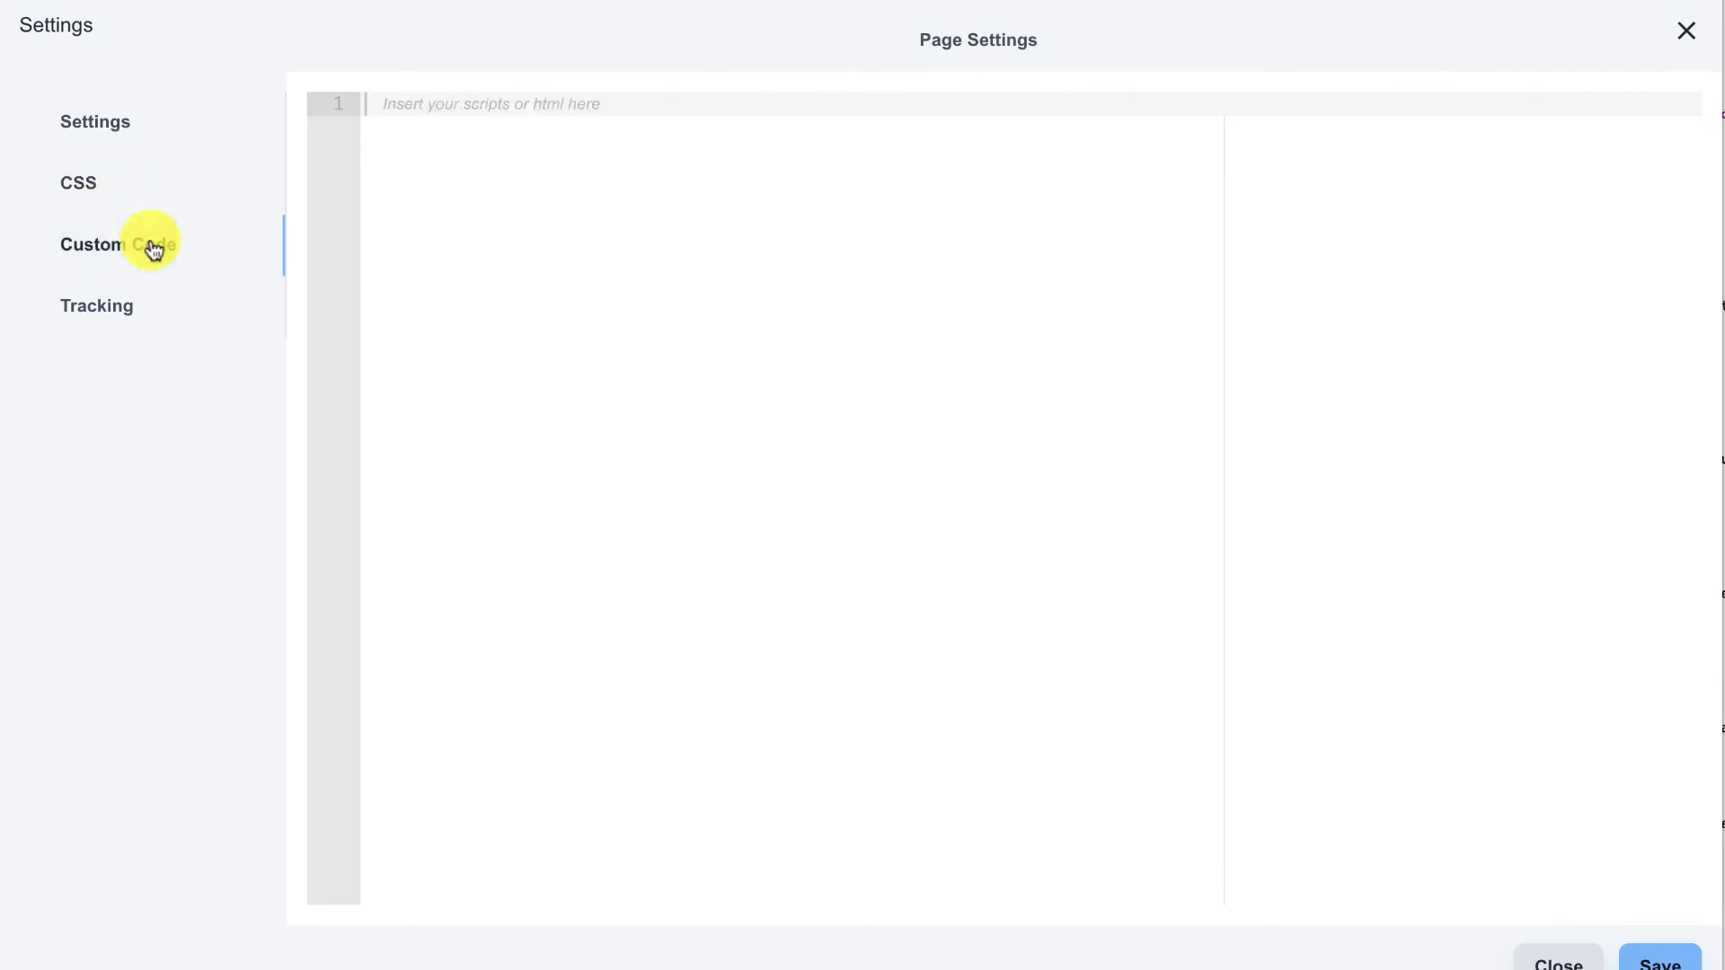
pyautogui.click(110, 305)
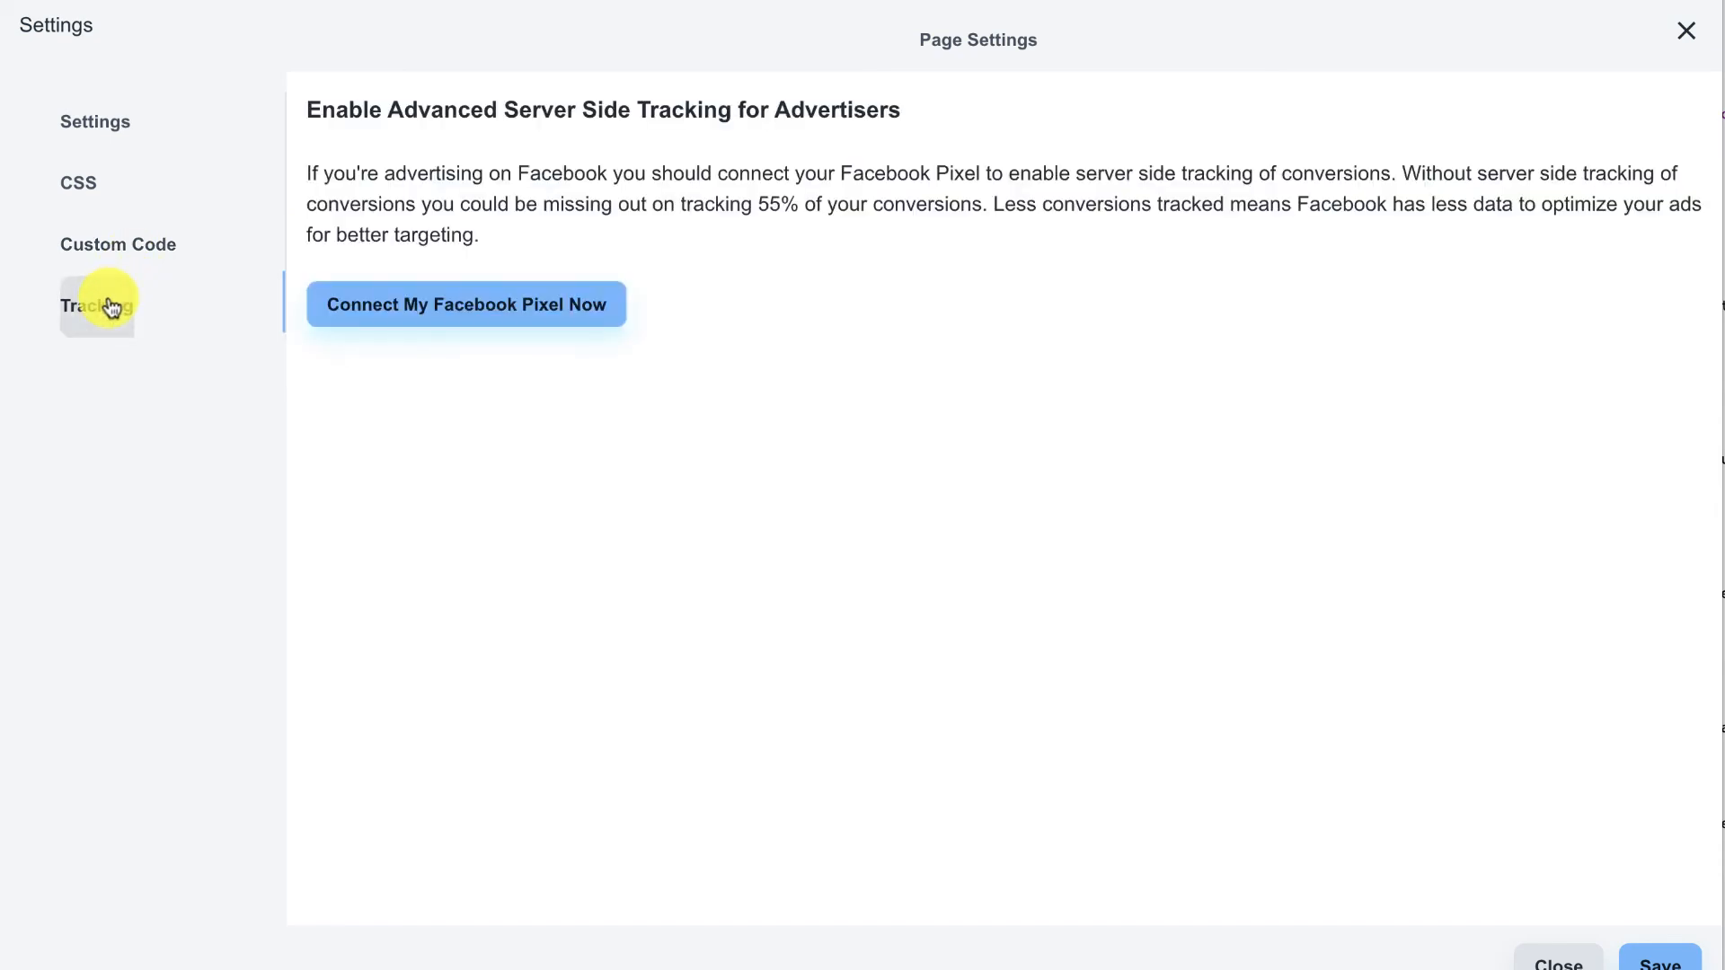
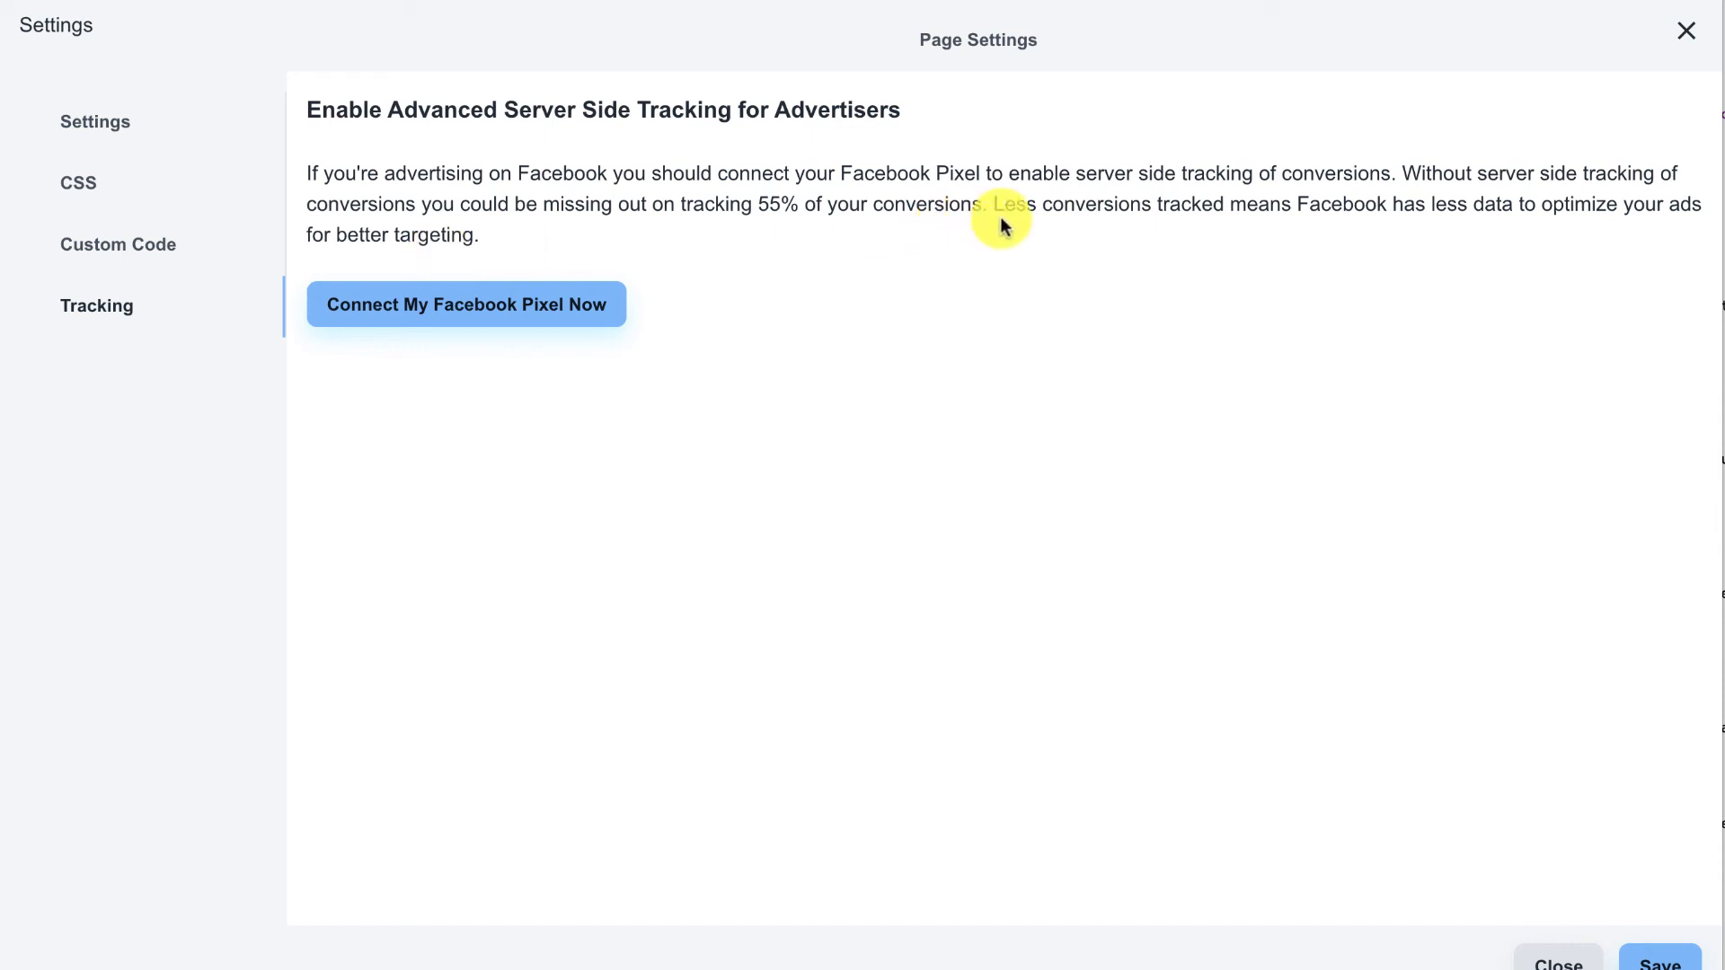
pyautogui.click(1681, 51)
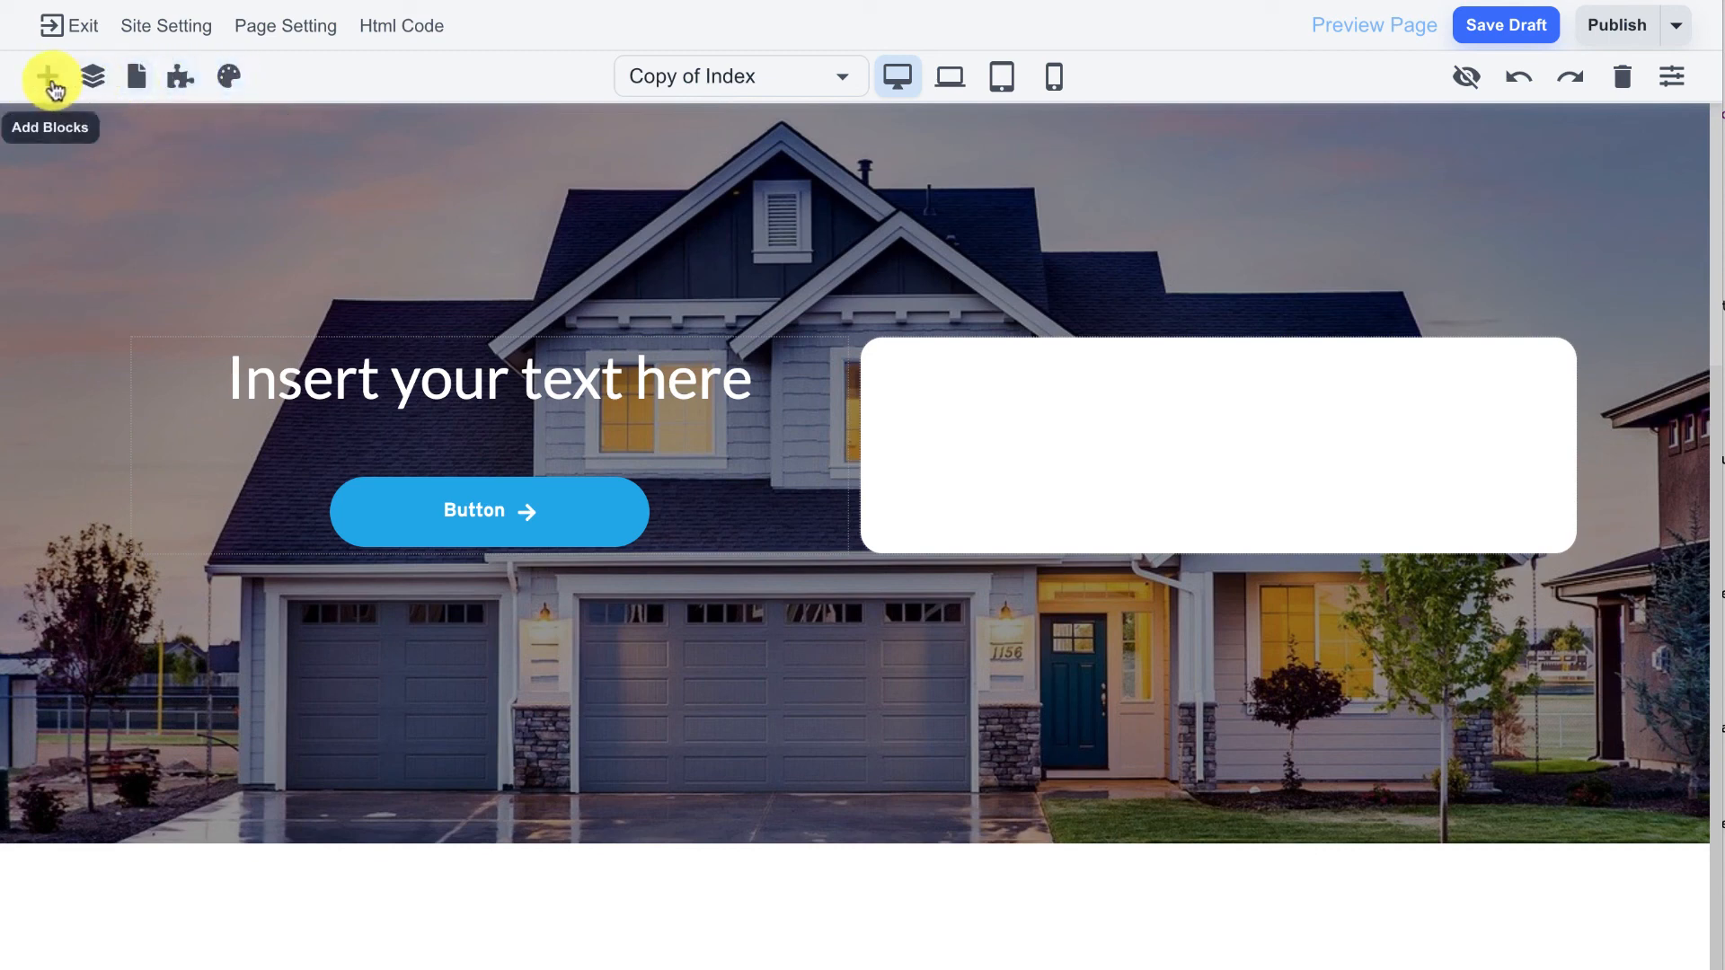
# Step: Reorder the page layers so the house photo section sits below the four-column icon section
pyautogui.click(91, 80)
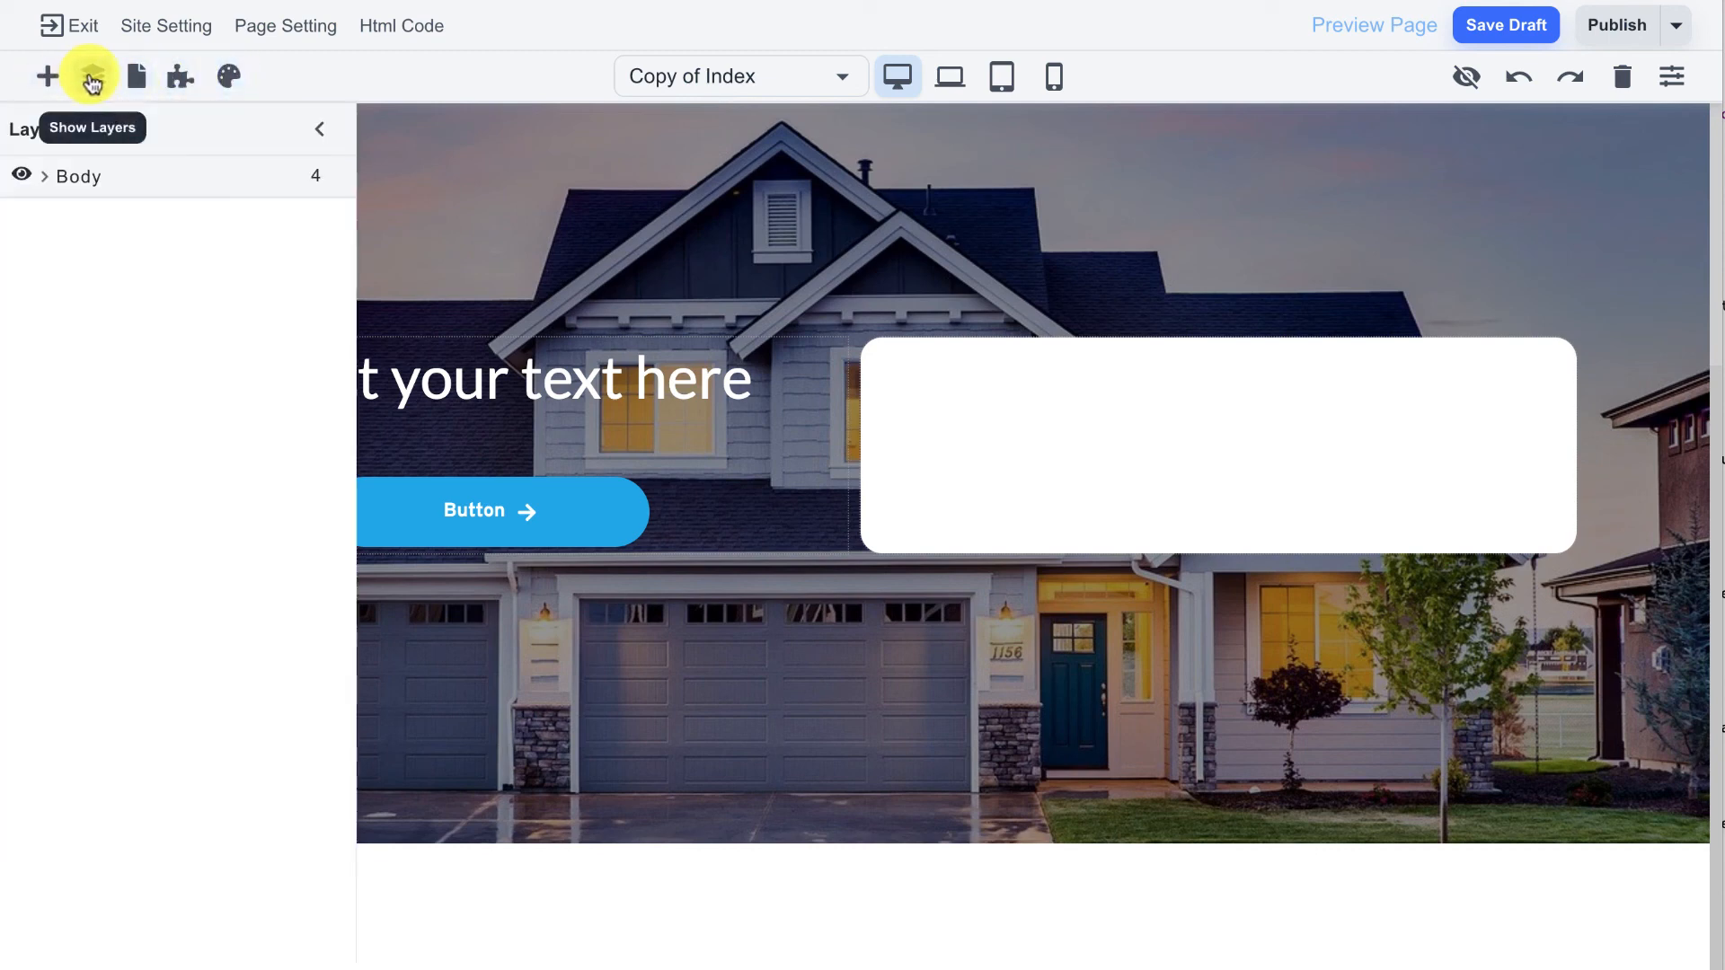
pyautogui.click(45, 177)
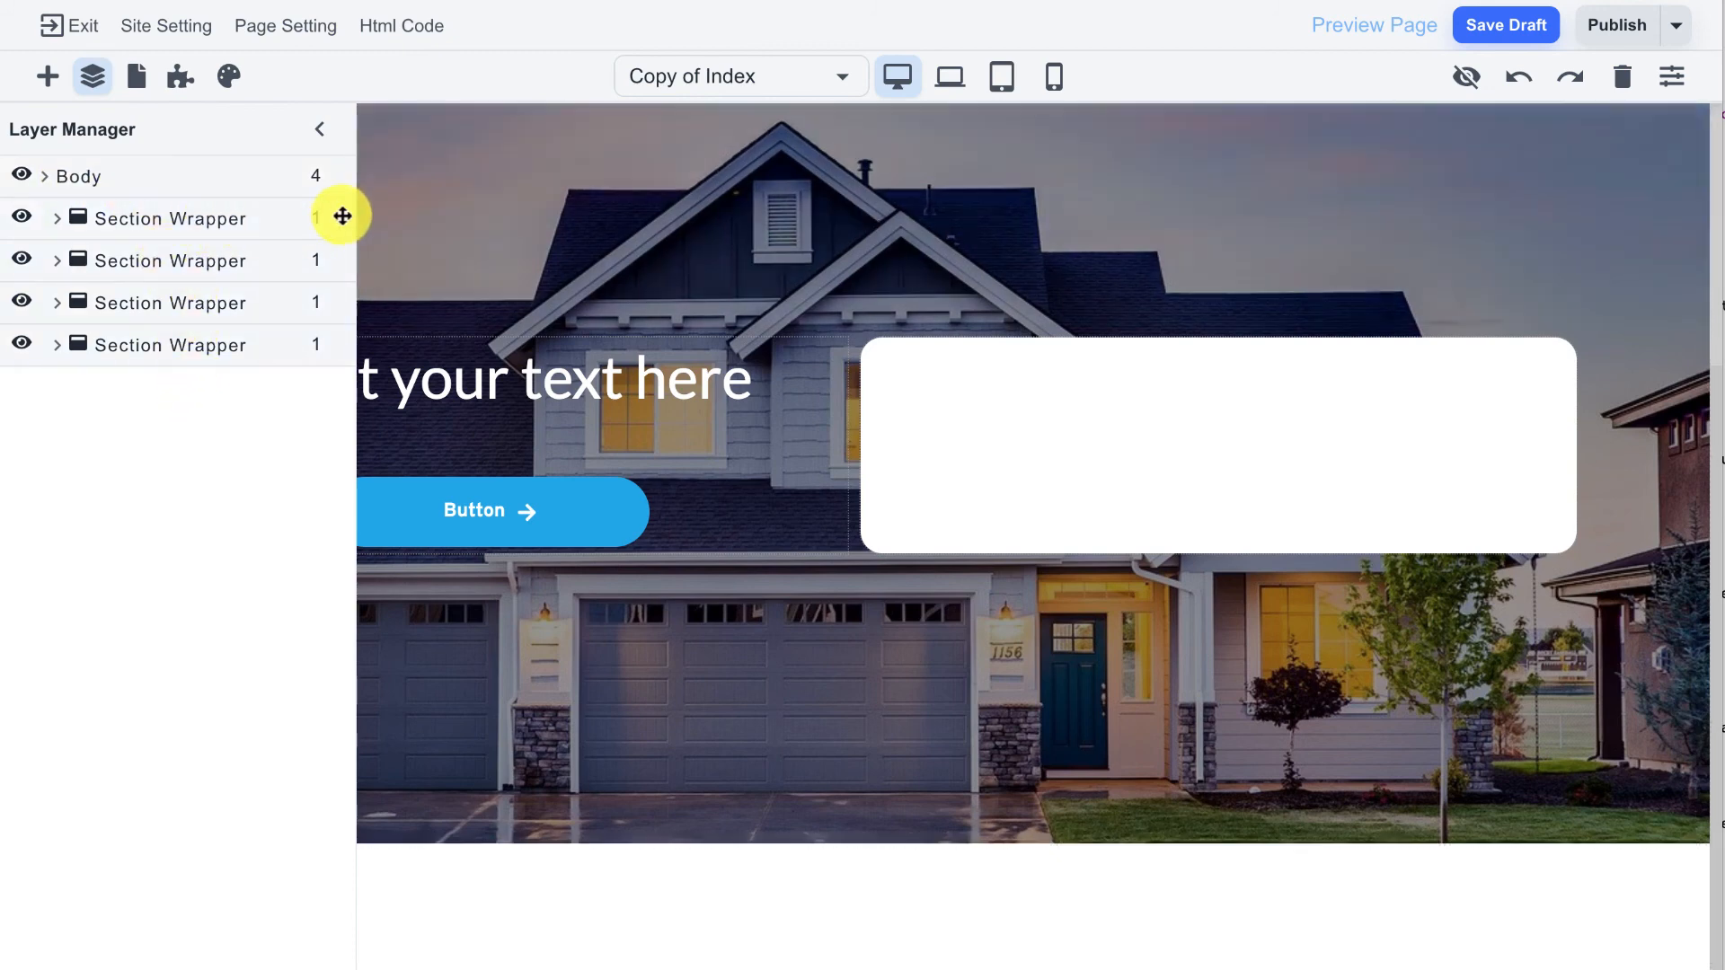
pyautogui.moveTo(342, 220)
pyautogui.mouseDown()
pyautogui.moveTo(335, 284)
pyautogui.moveTo(338, 232)
pyautogui.moveTo(336, 250)
pyautogui.mouseUp()
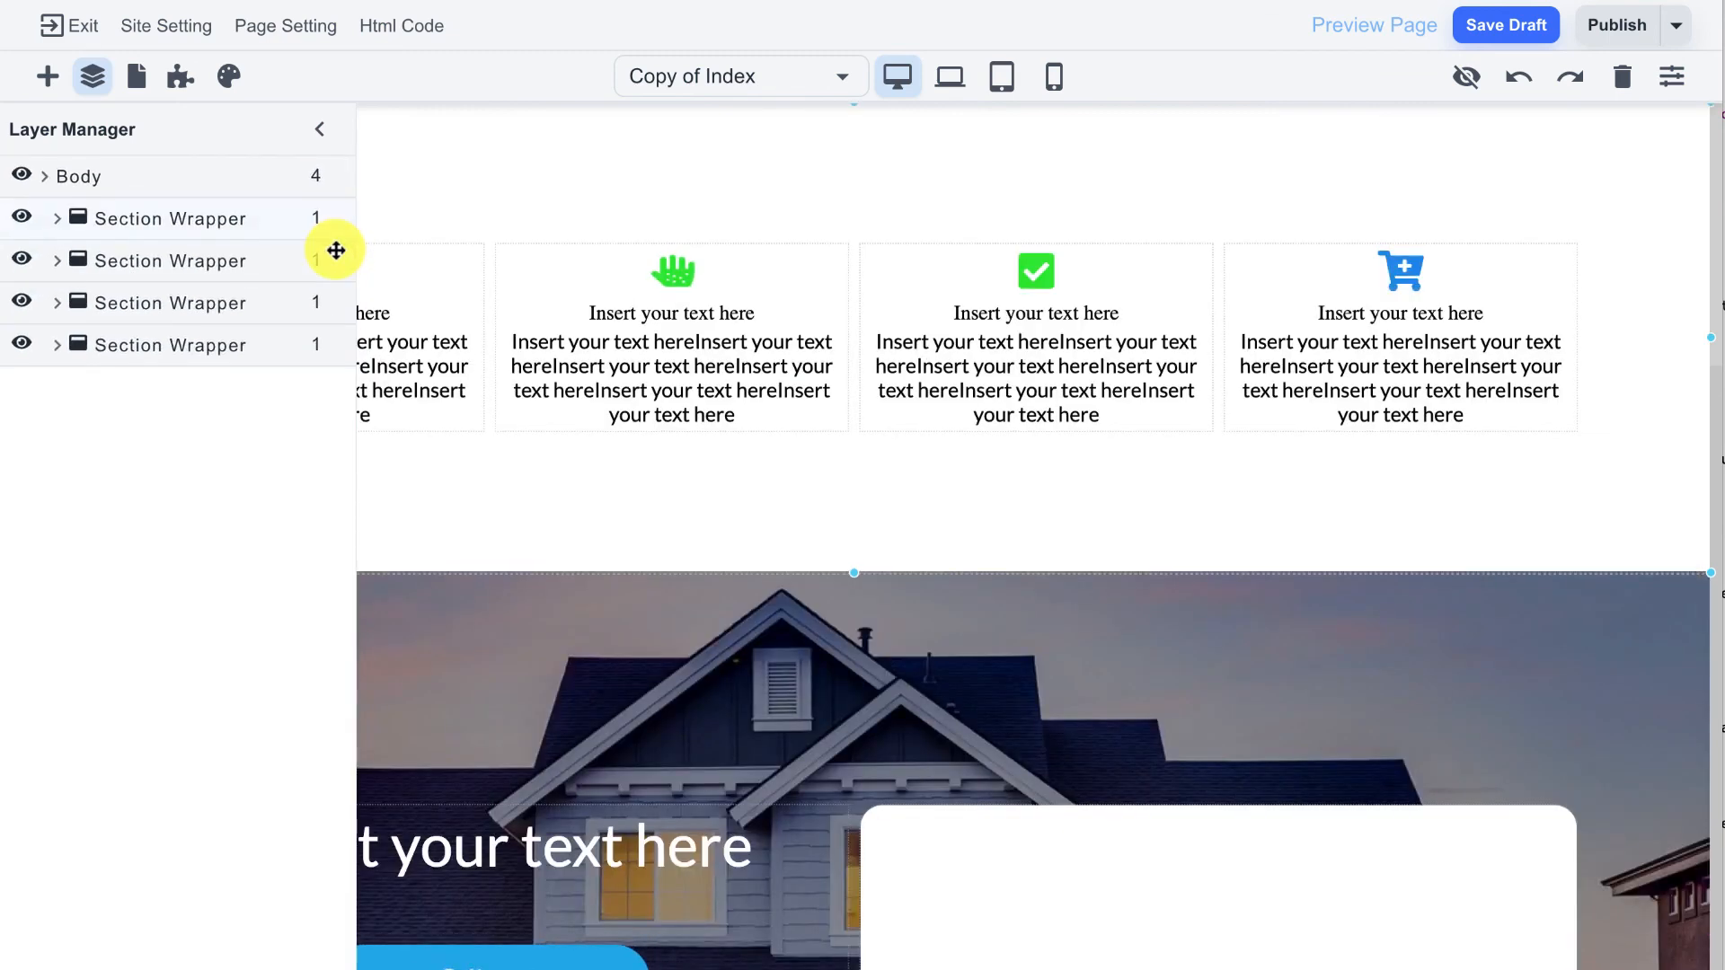
# Step: Examine the layer hierarchy of the four-column icon section down to the hand icon
pyautogui.click(58, 218)
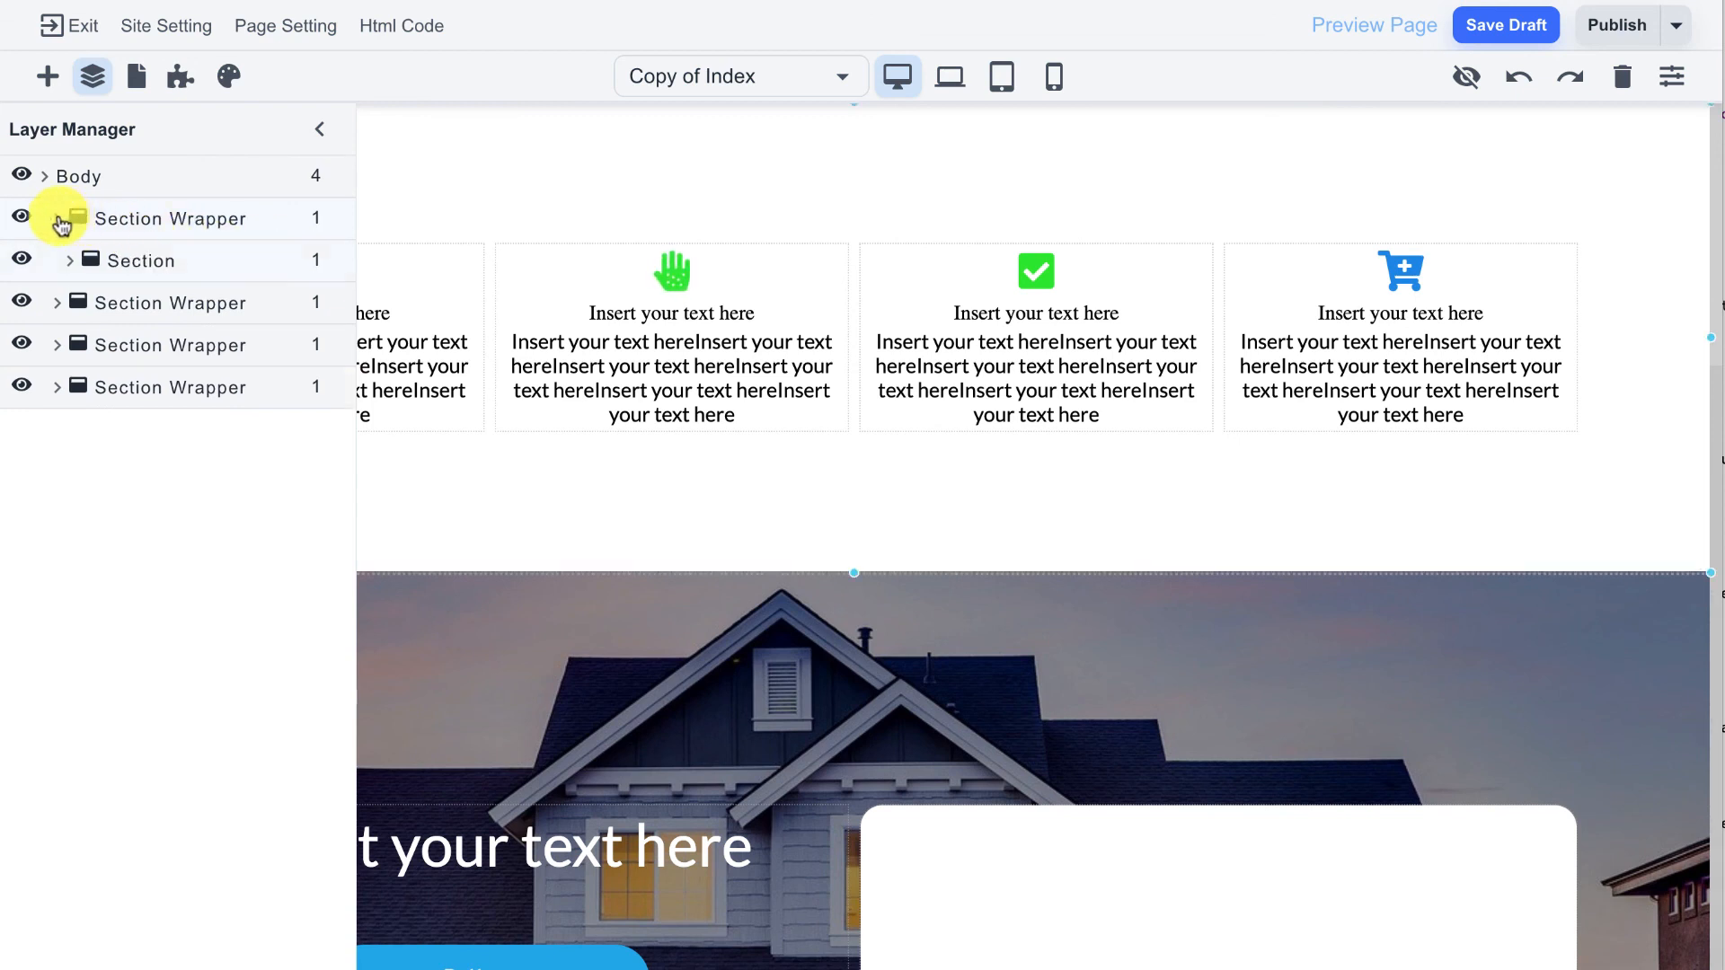
pyautogui.click(70, 260)
pyautogui.click(83, 304)
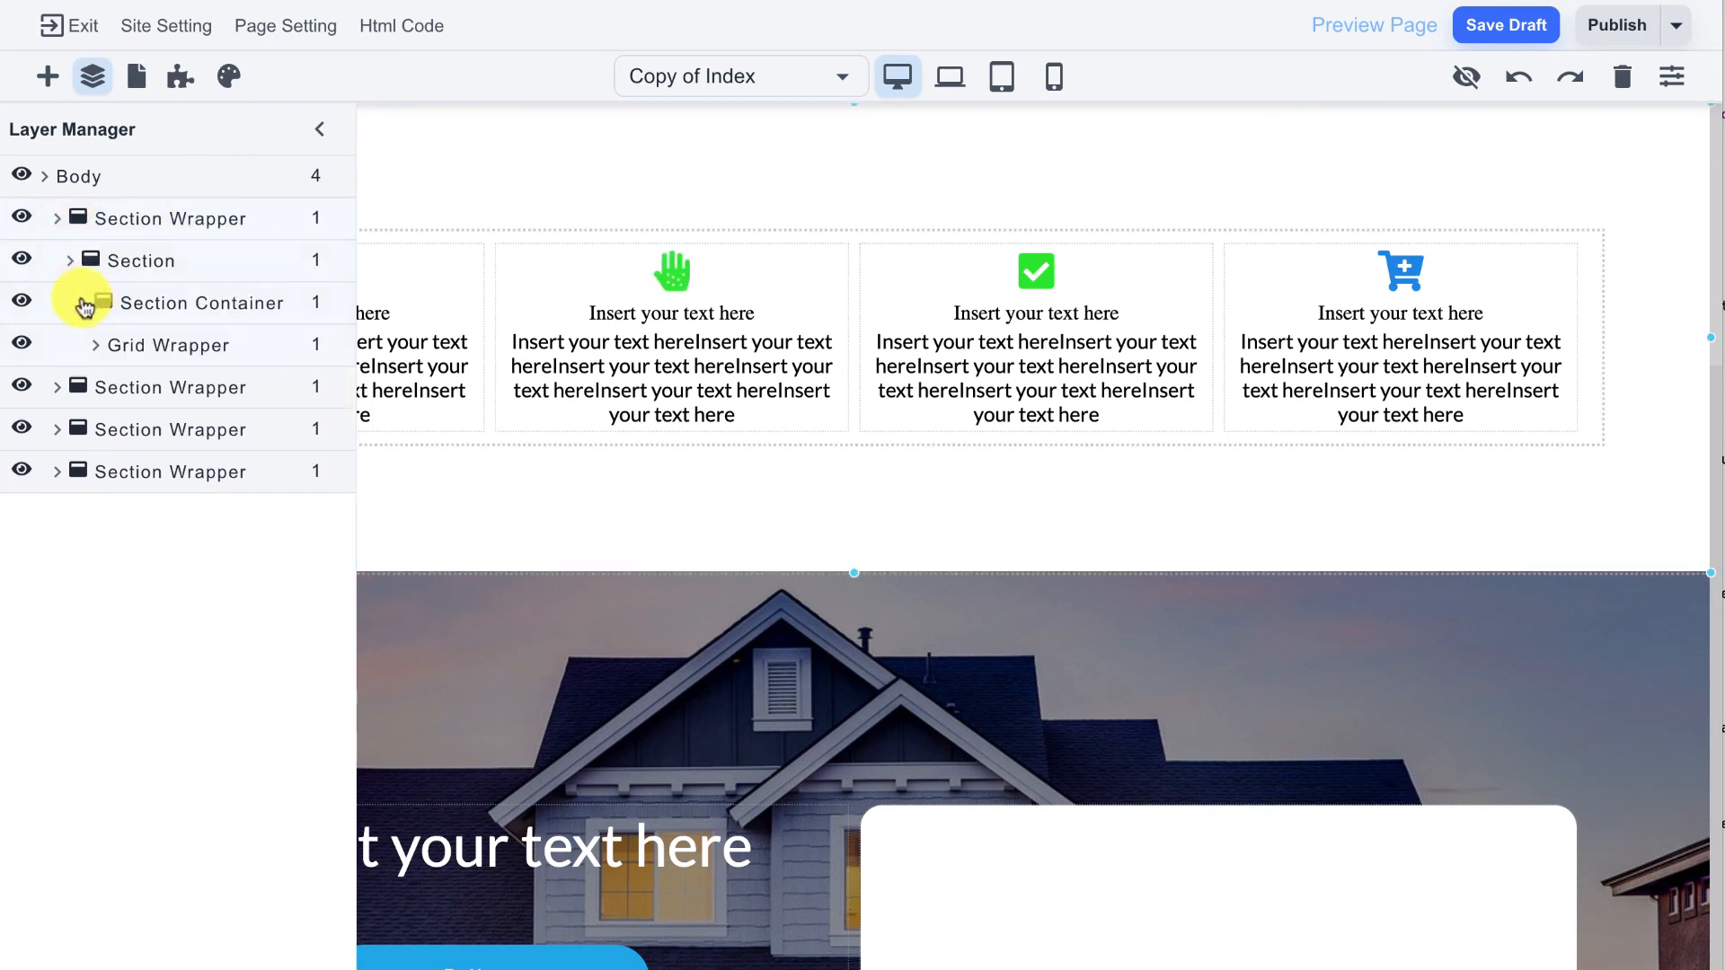
pyautogui.click(677, 274)
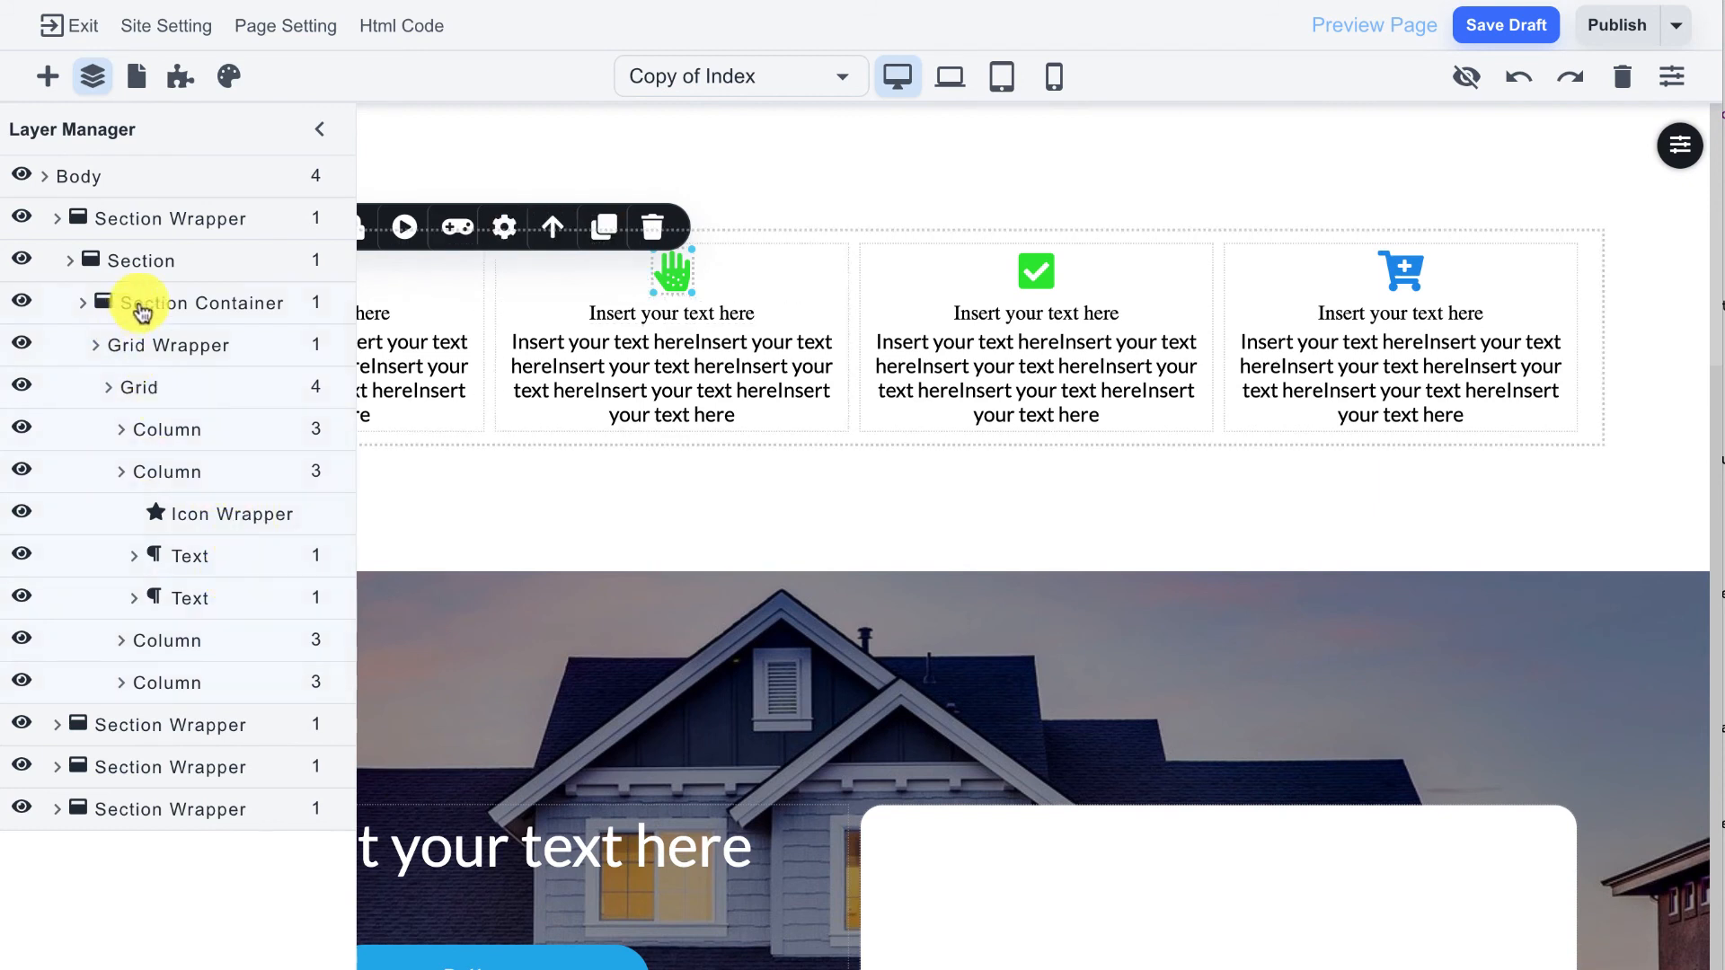
pyautogui.click(324, 135)
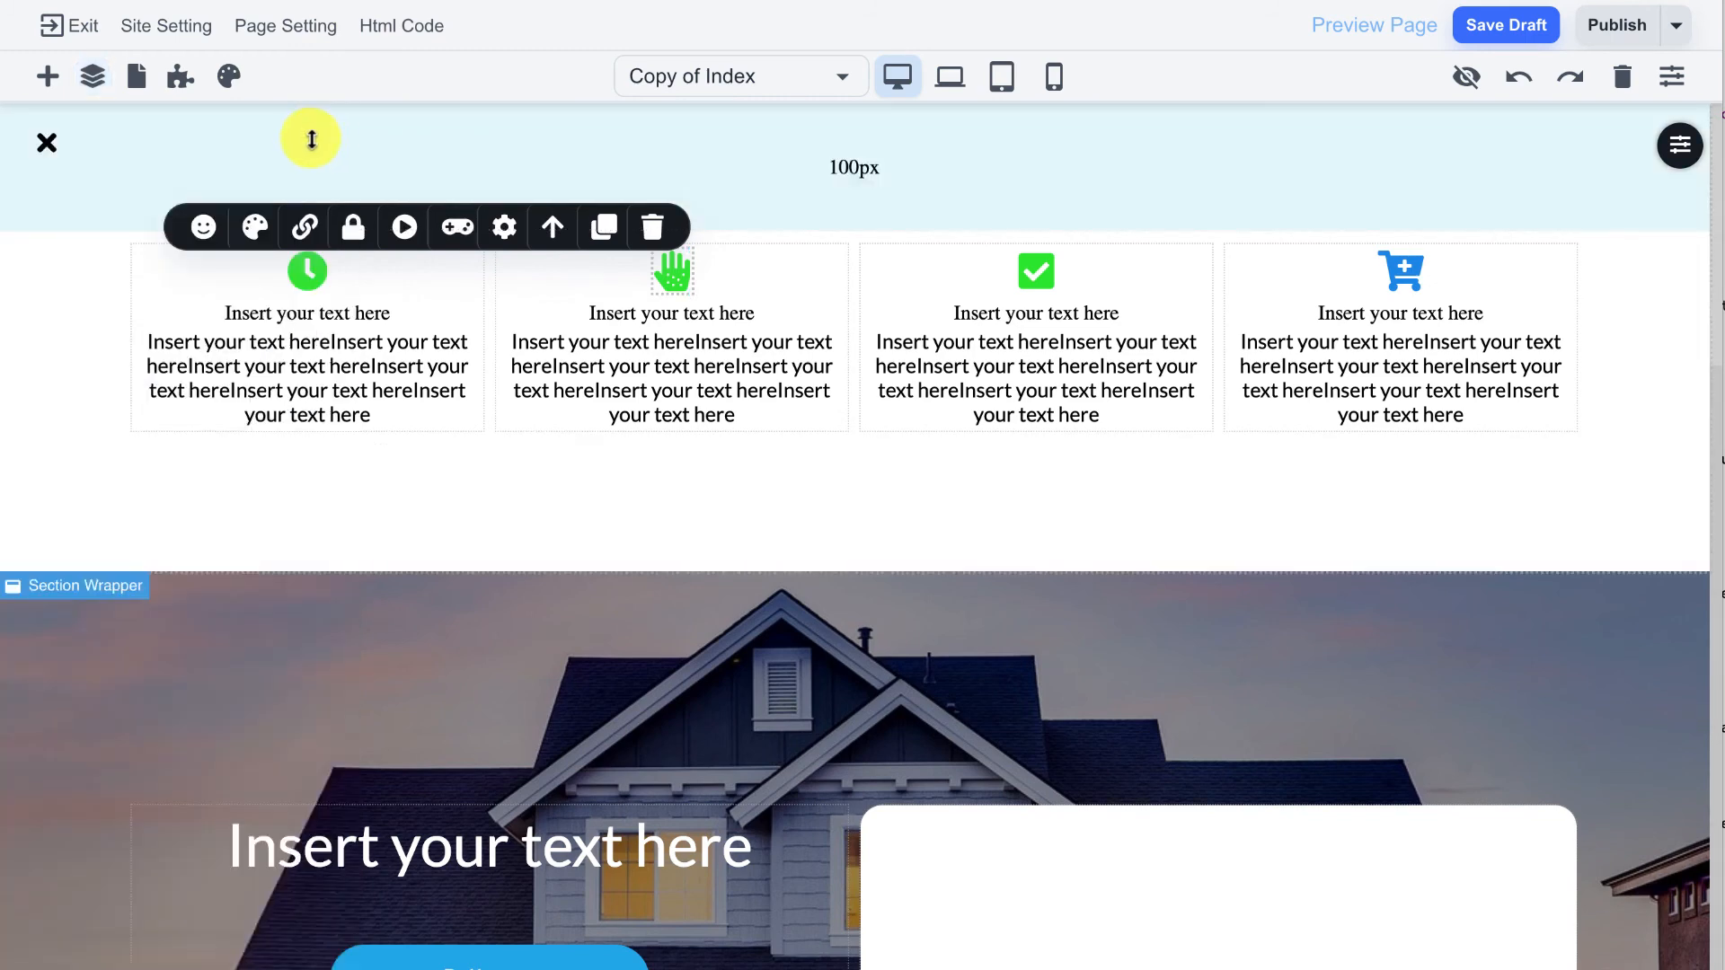
# Step: Change the global style for all fonts on the site to Nunito
pyautogui.click(226, 81)
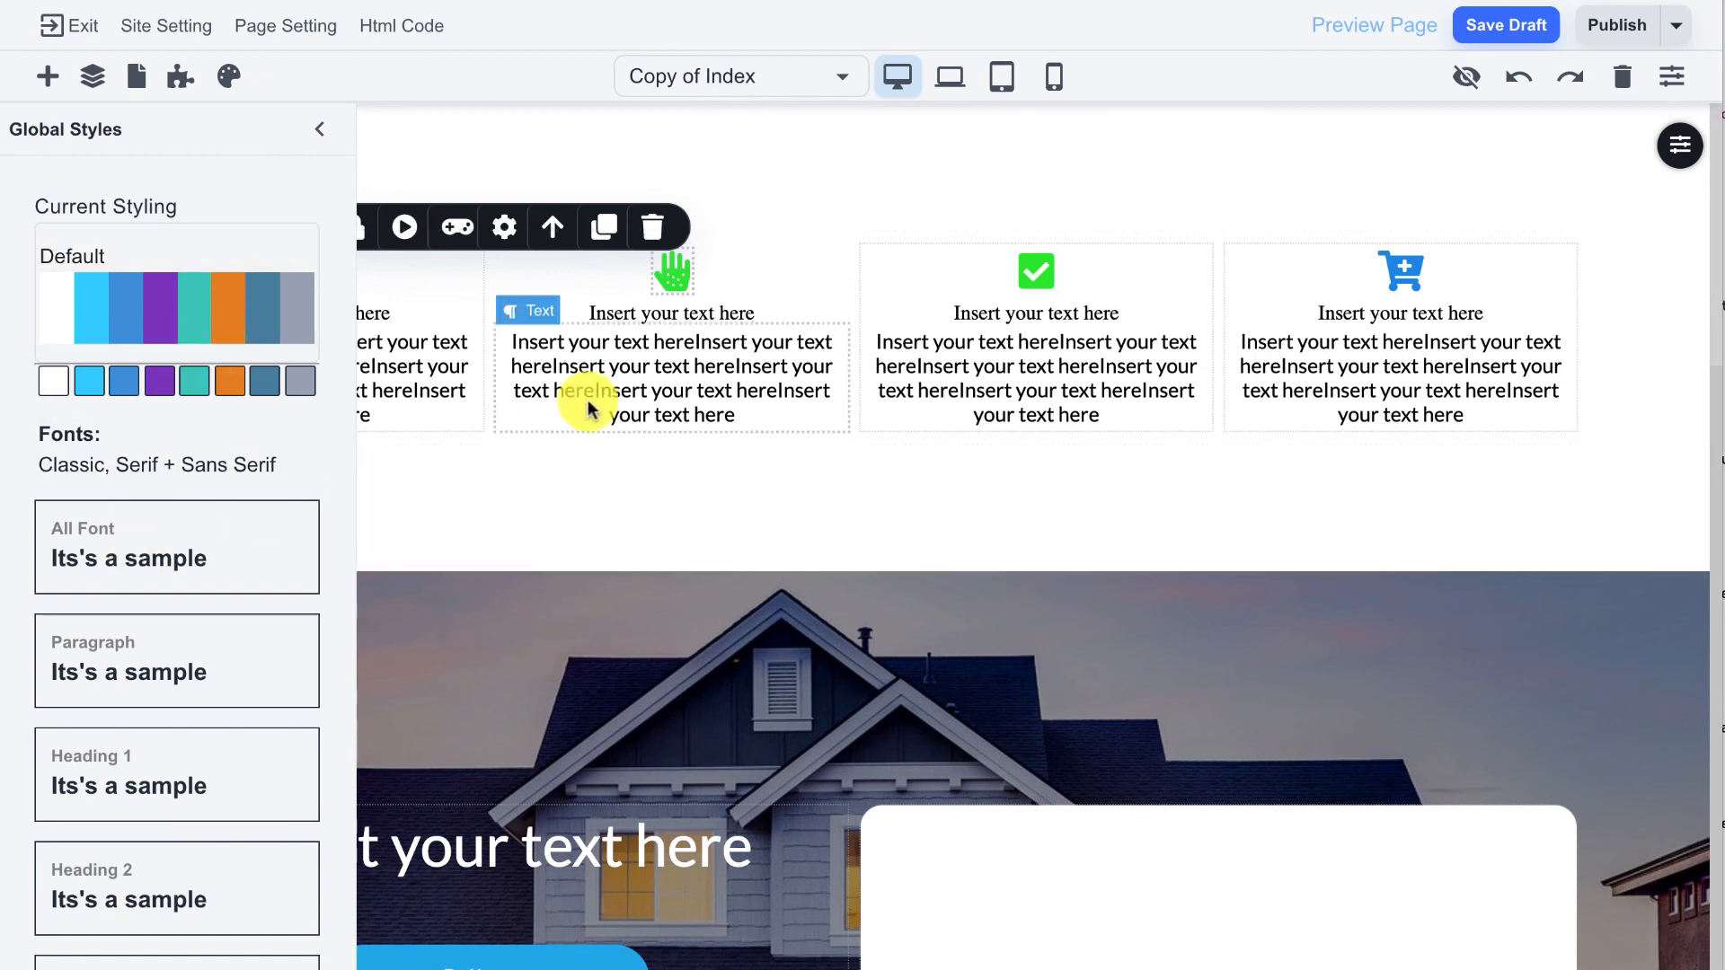
pyautogui.click(152, 566)
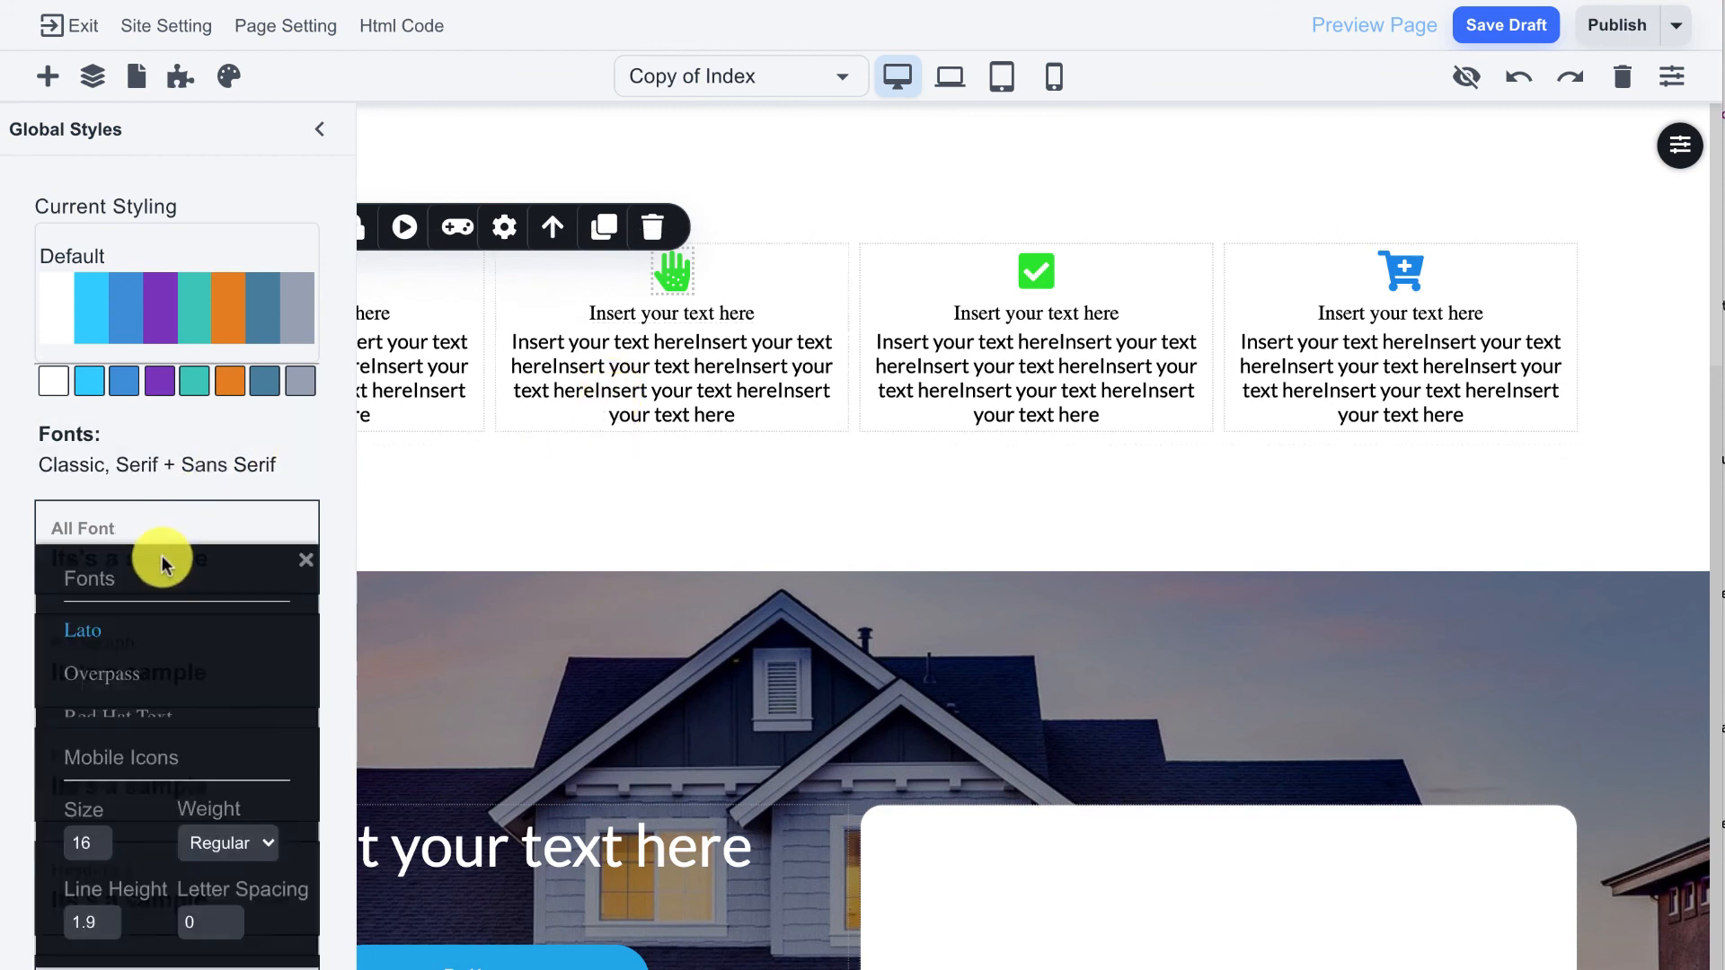
pyautogui.scroll(-3, 151, 651)
pyautogui.scroll(-2, 152, 660)
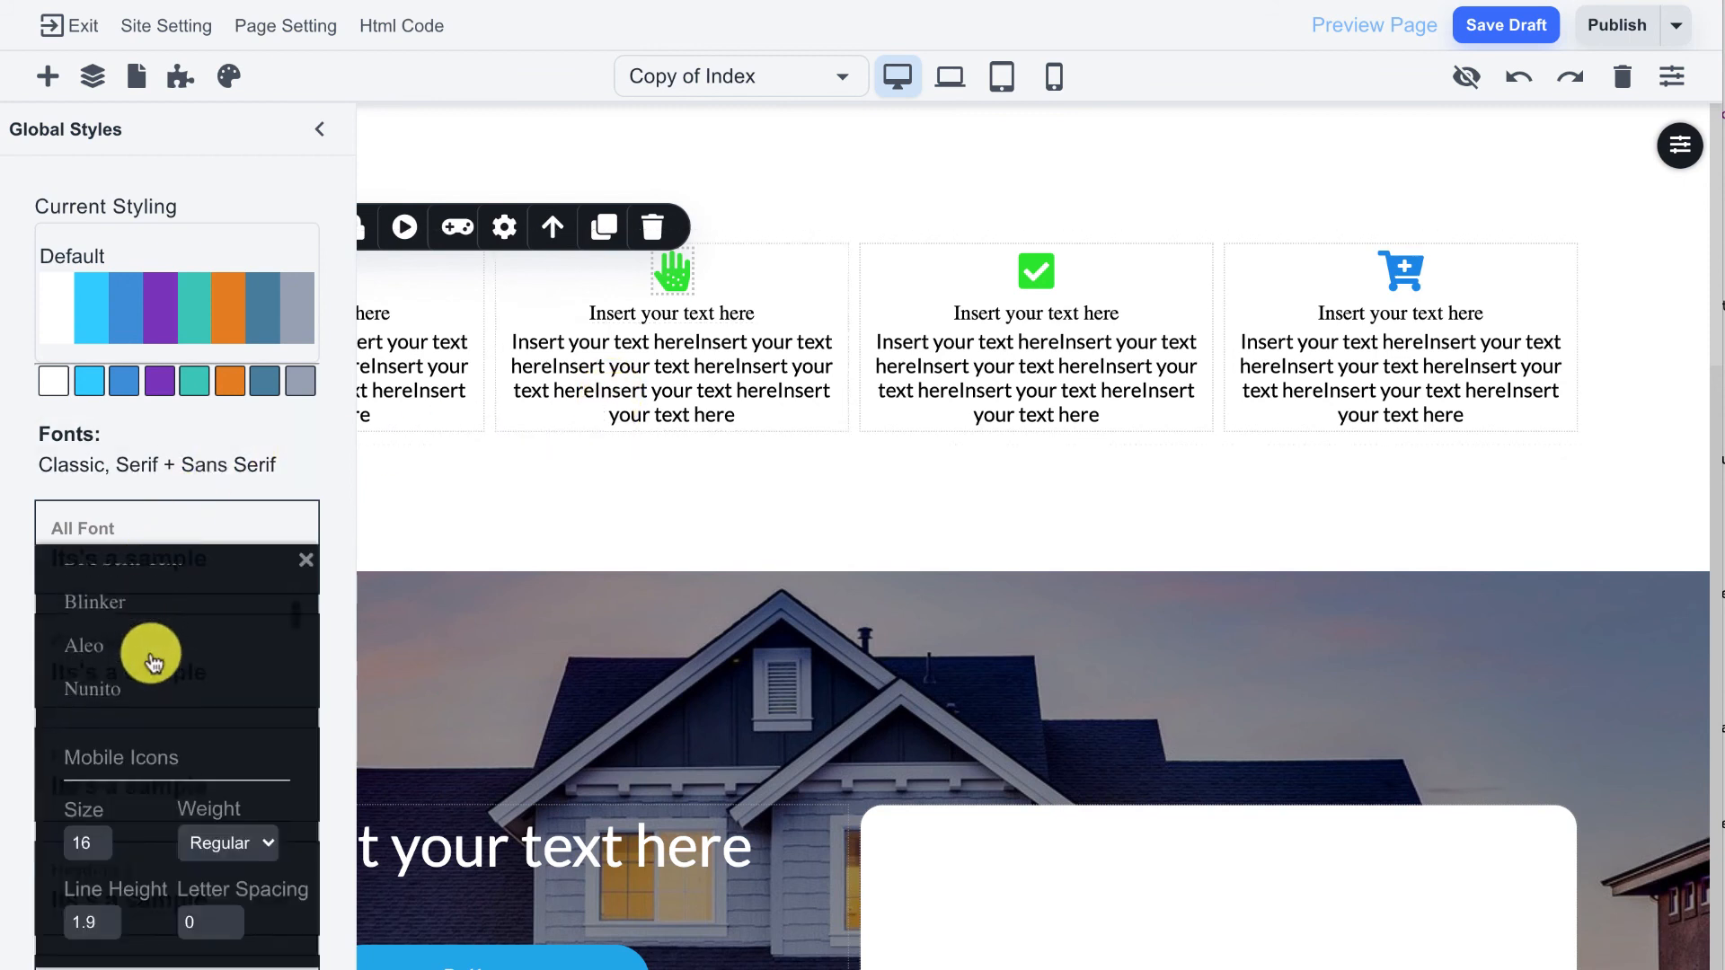
pyautogui.click(92, 662)
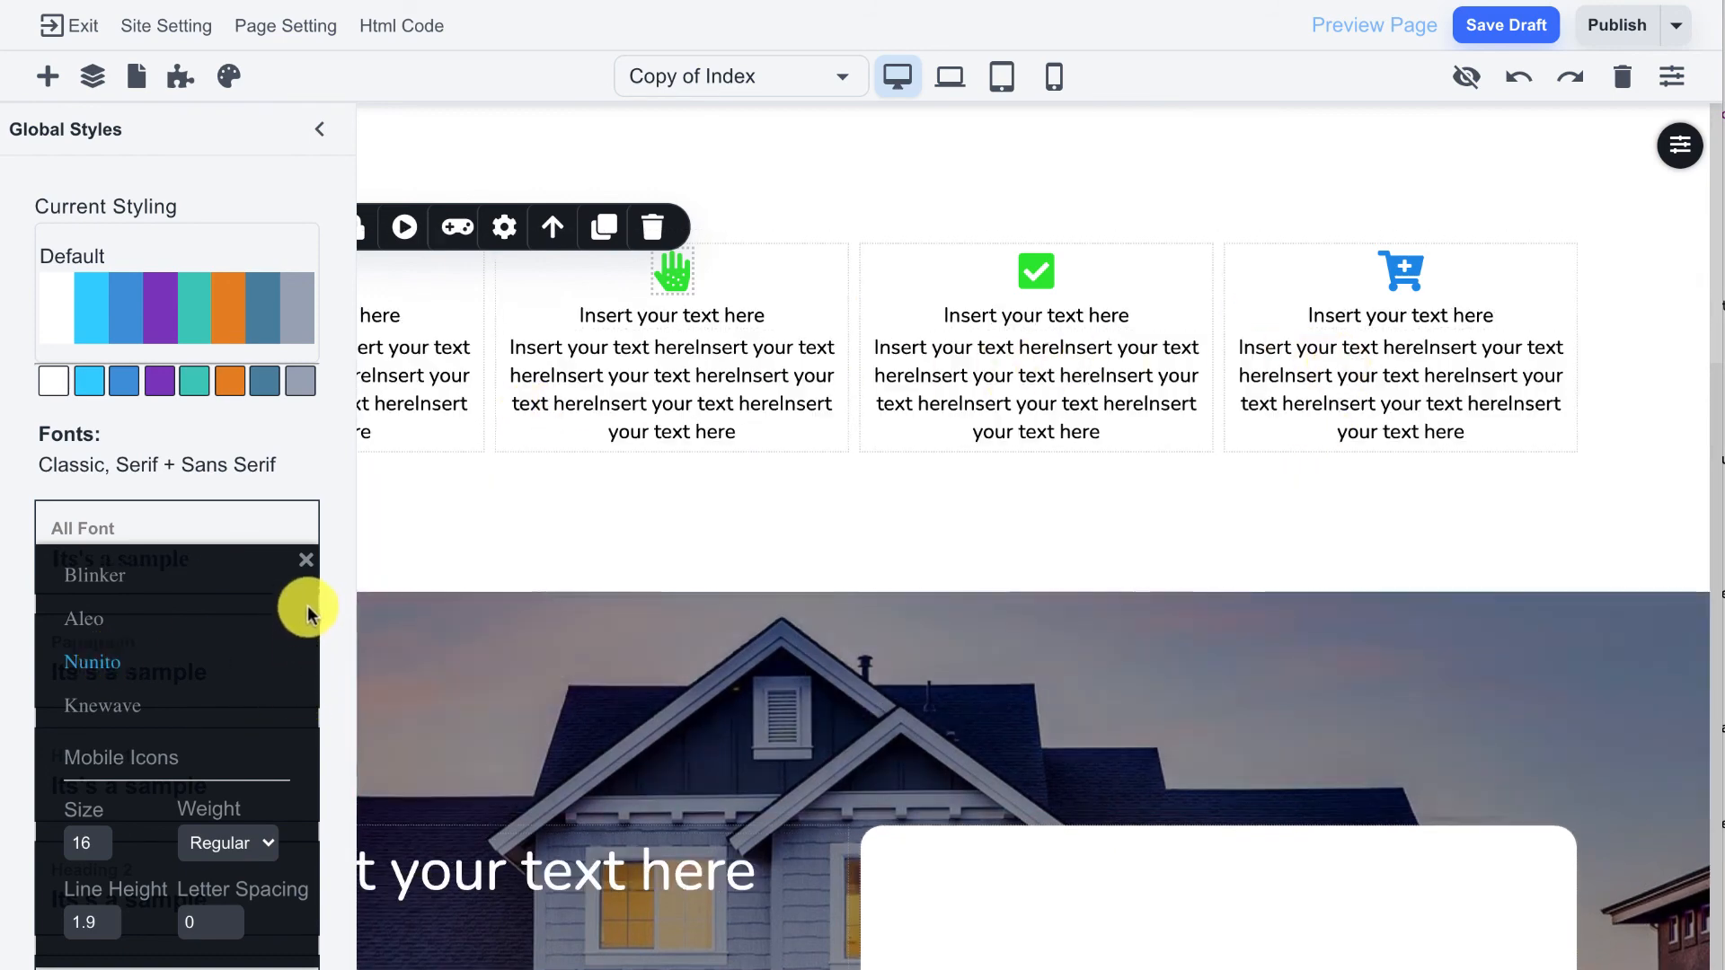
pyautogui.click(305, 559)
pyautogui.scroll(-1, 229, 715)
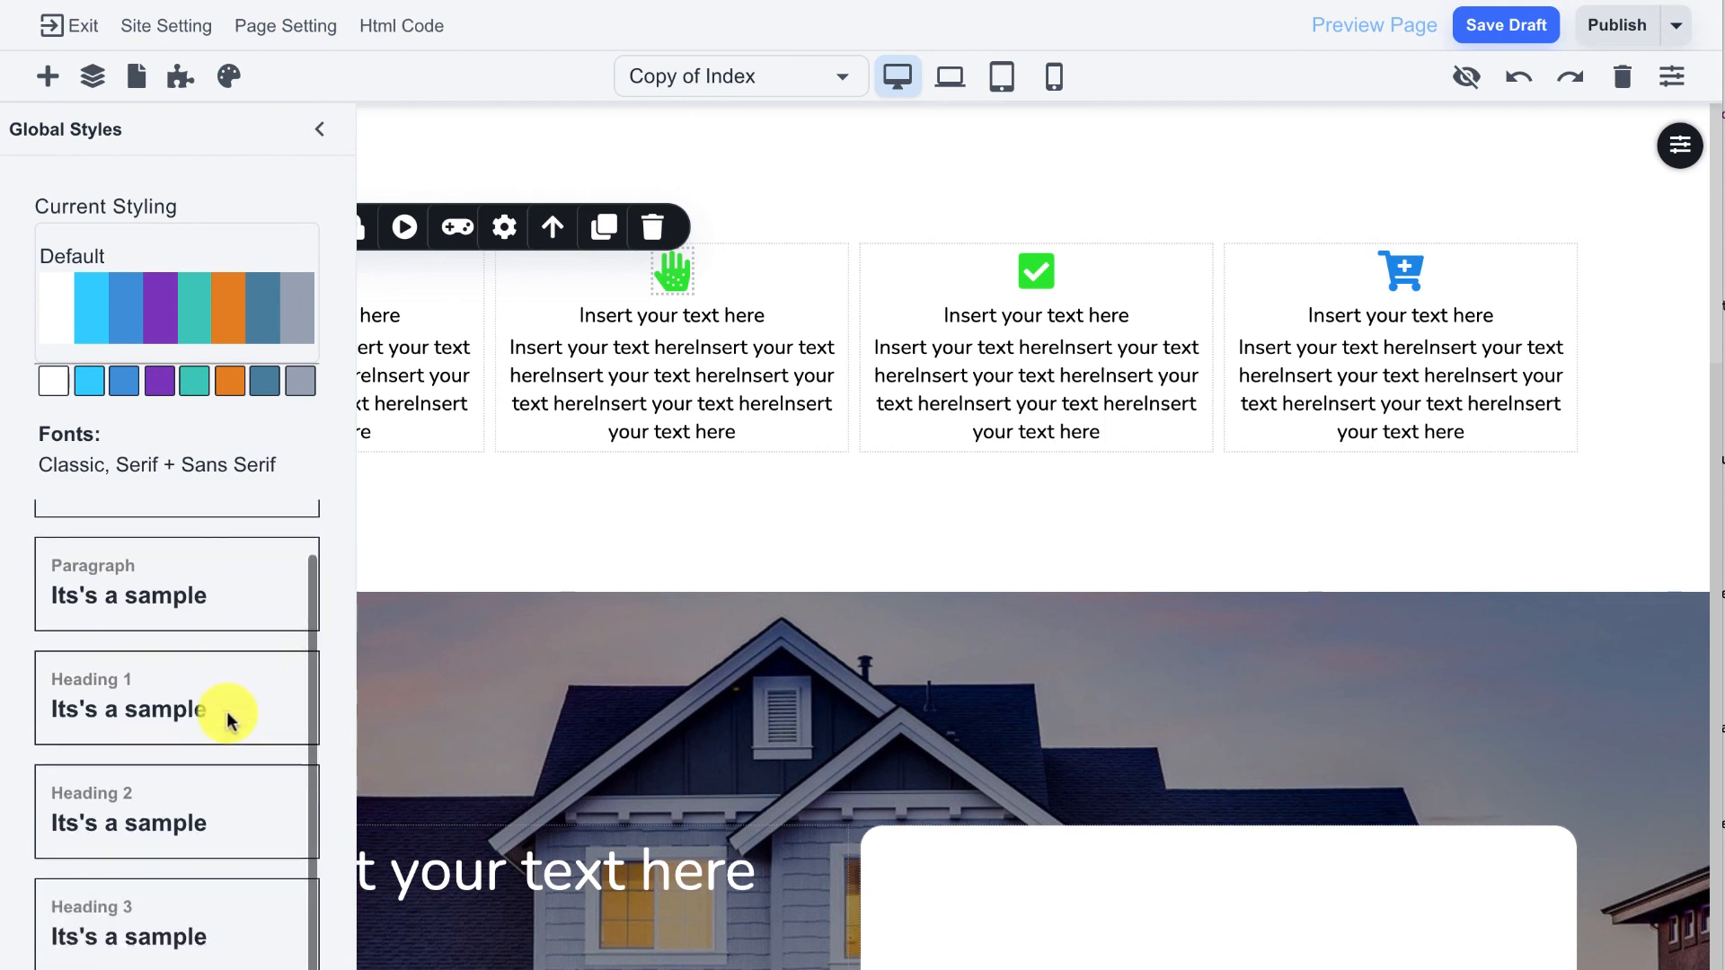
pyautogui.scroll(1, 99, 629)
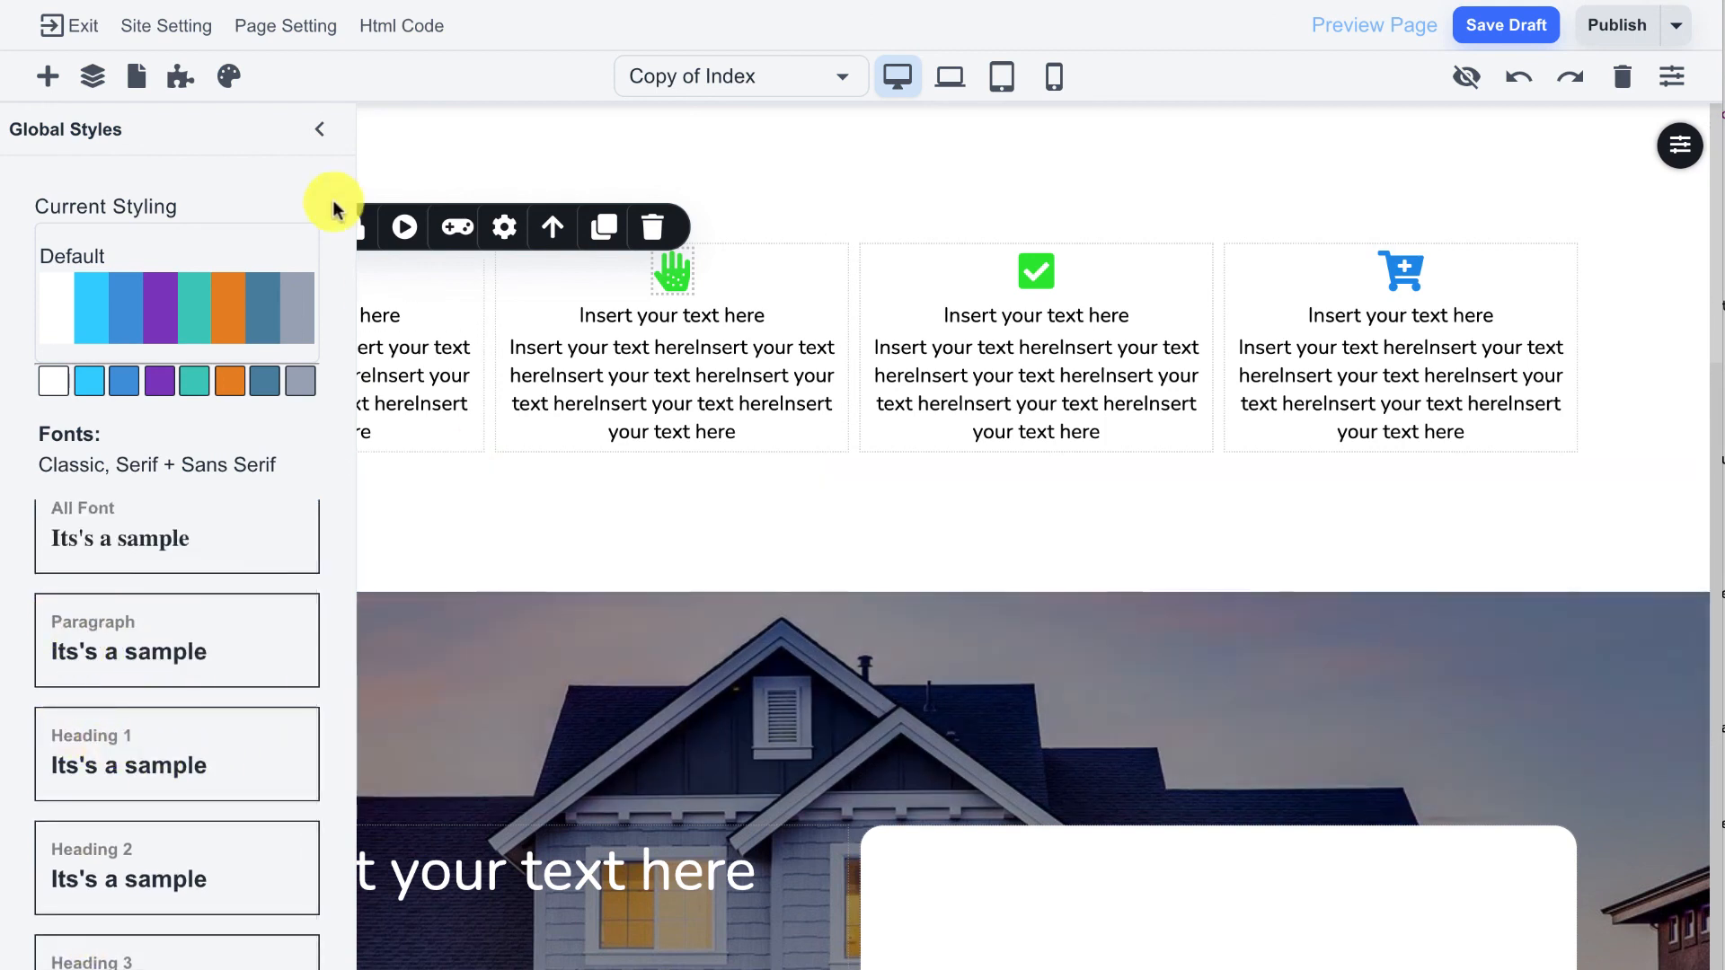
pyautogui.click(325, 139)
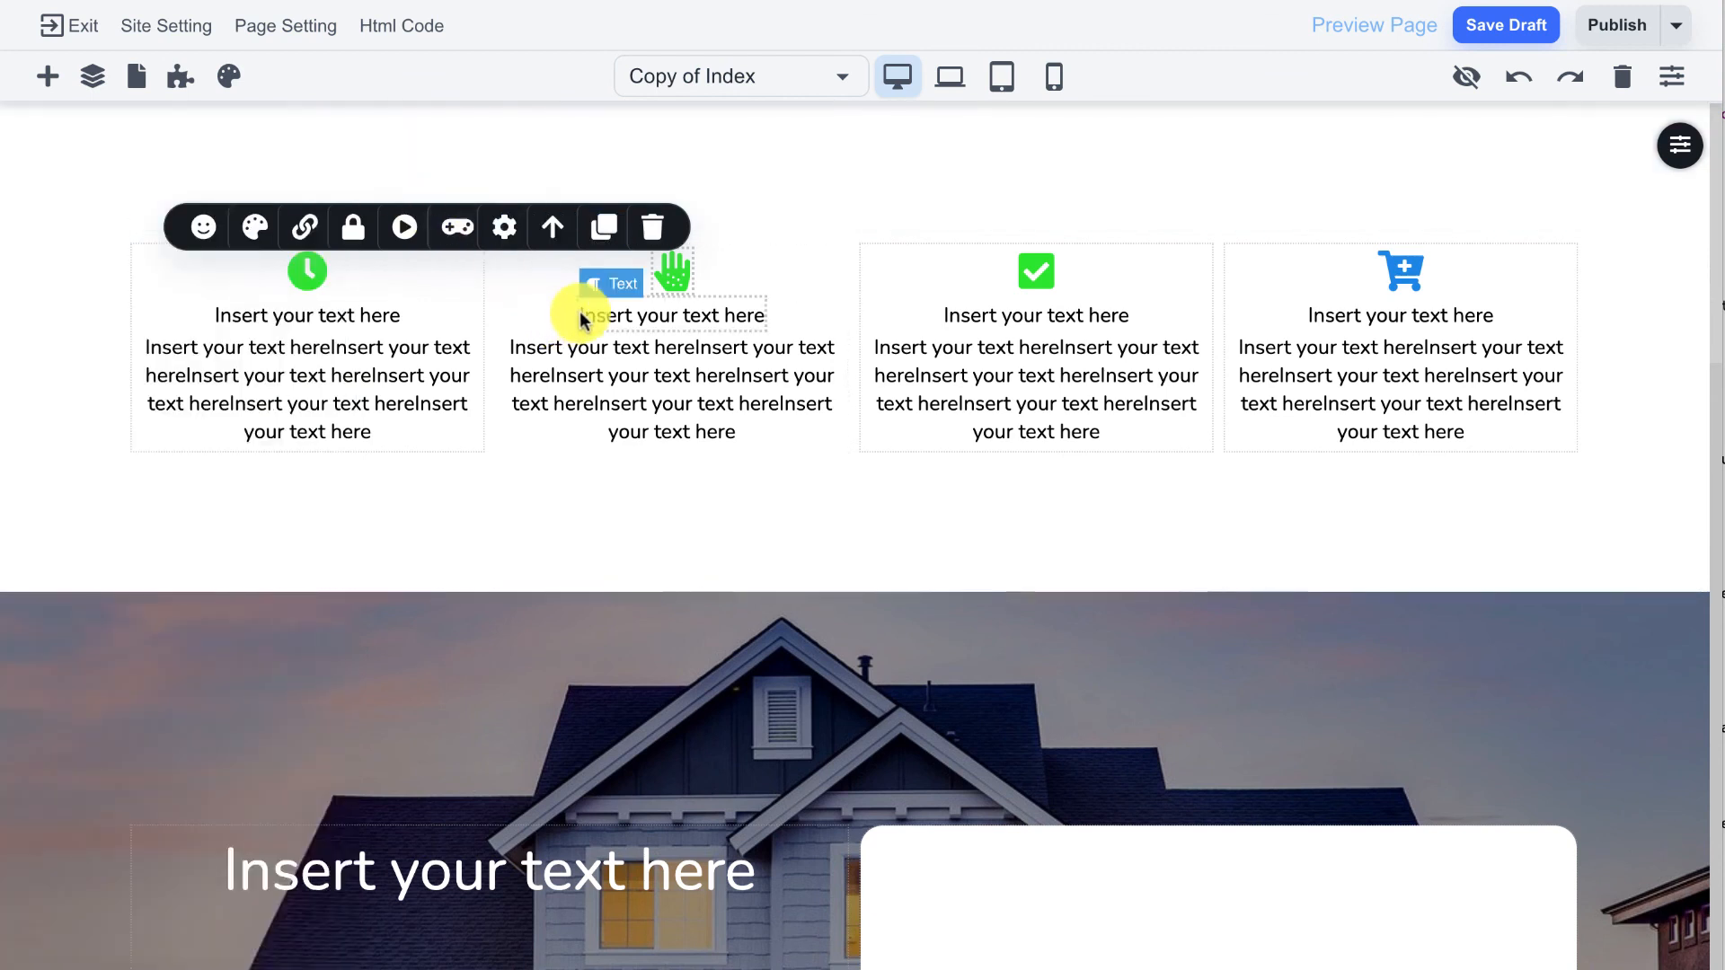
# Step: Try the H1 typography on the short text under the hand icon and set it to H6
pyautogui.click(581, 319)
pyautogui.click(128, 274)
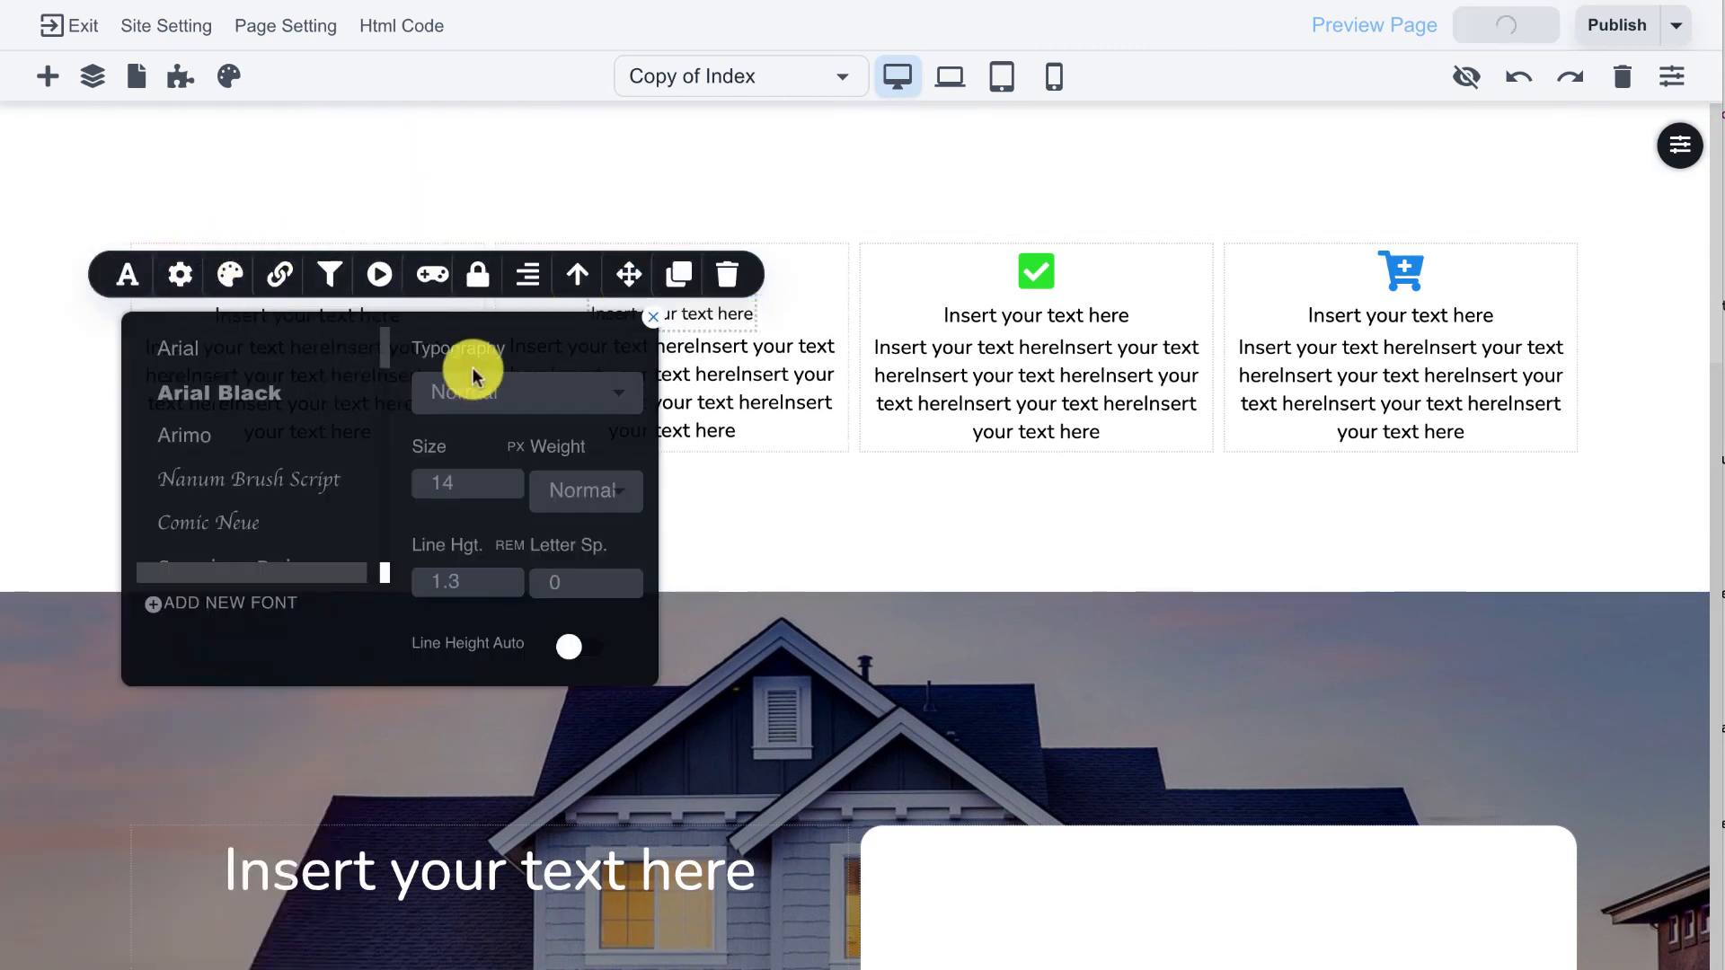
pyautogui.moveTo(432, 351); pyautogui.dragTo(496, 350)
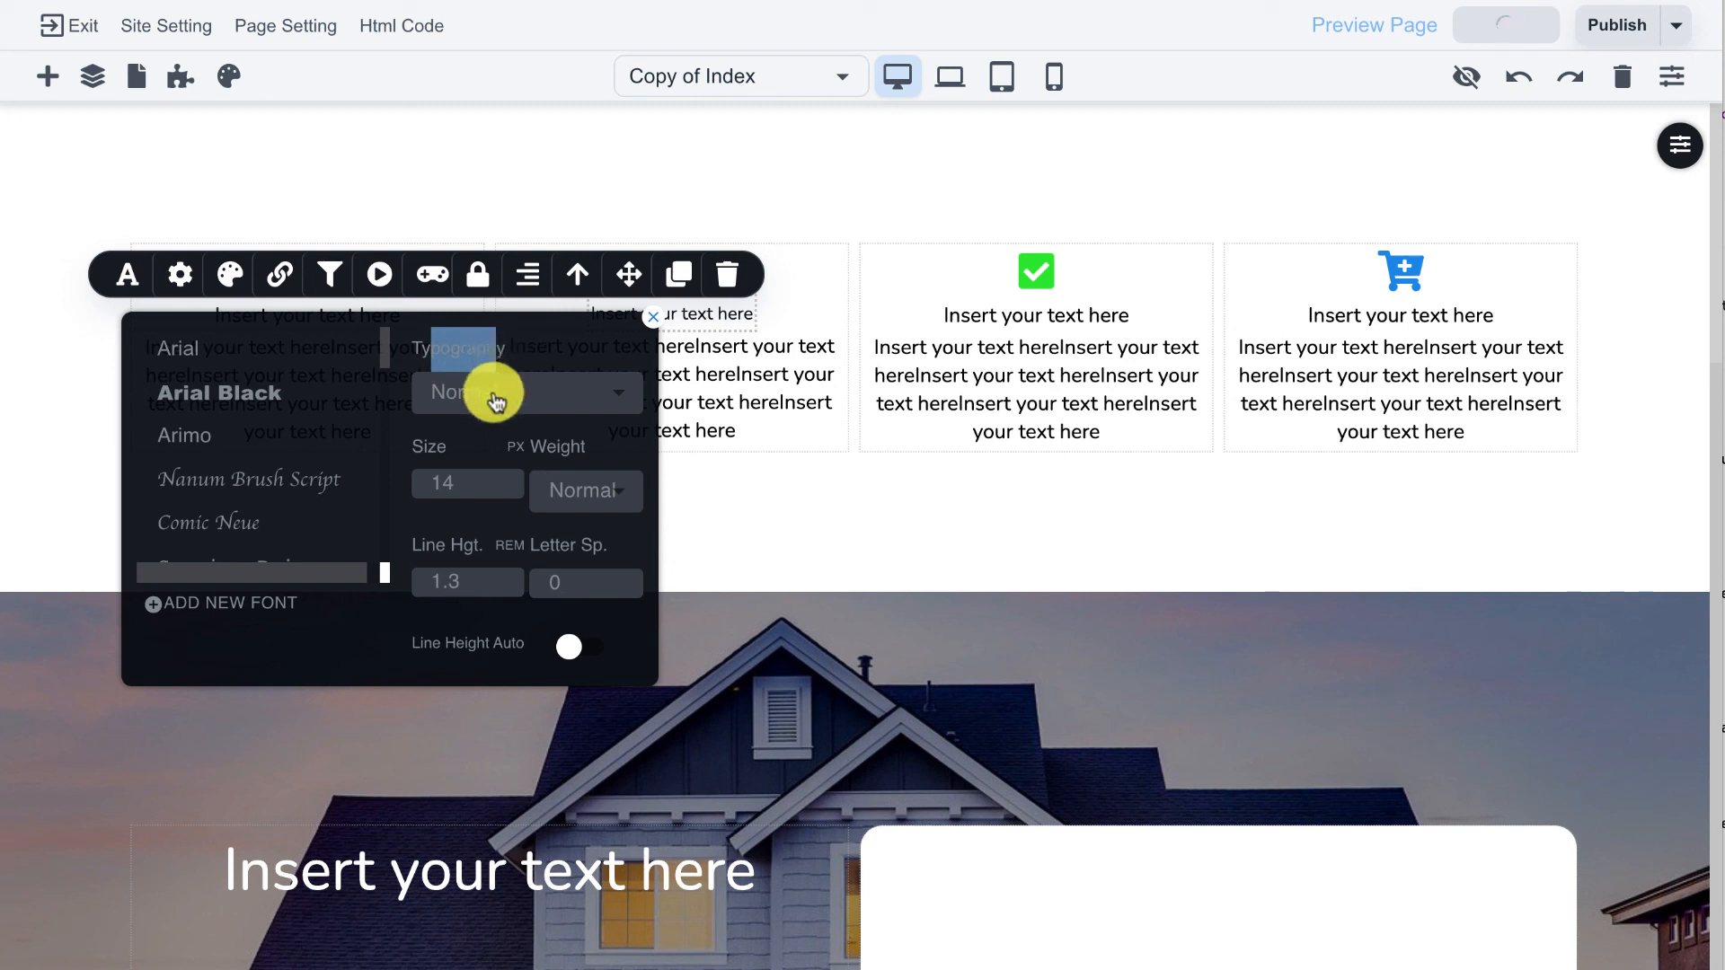
pyautogui.click(496, 398)
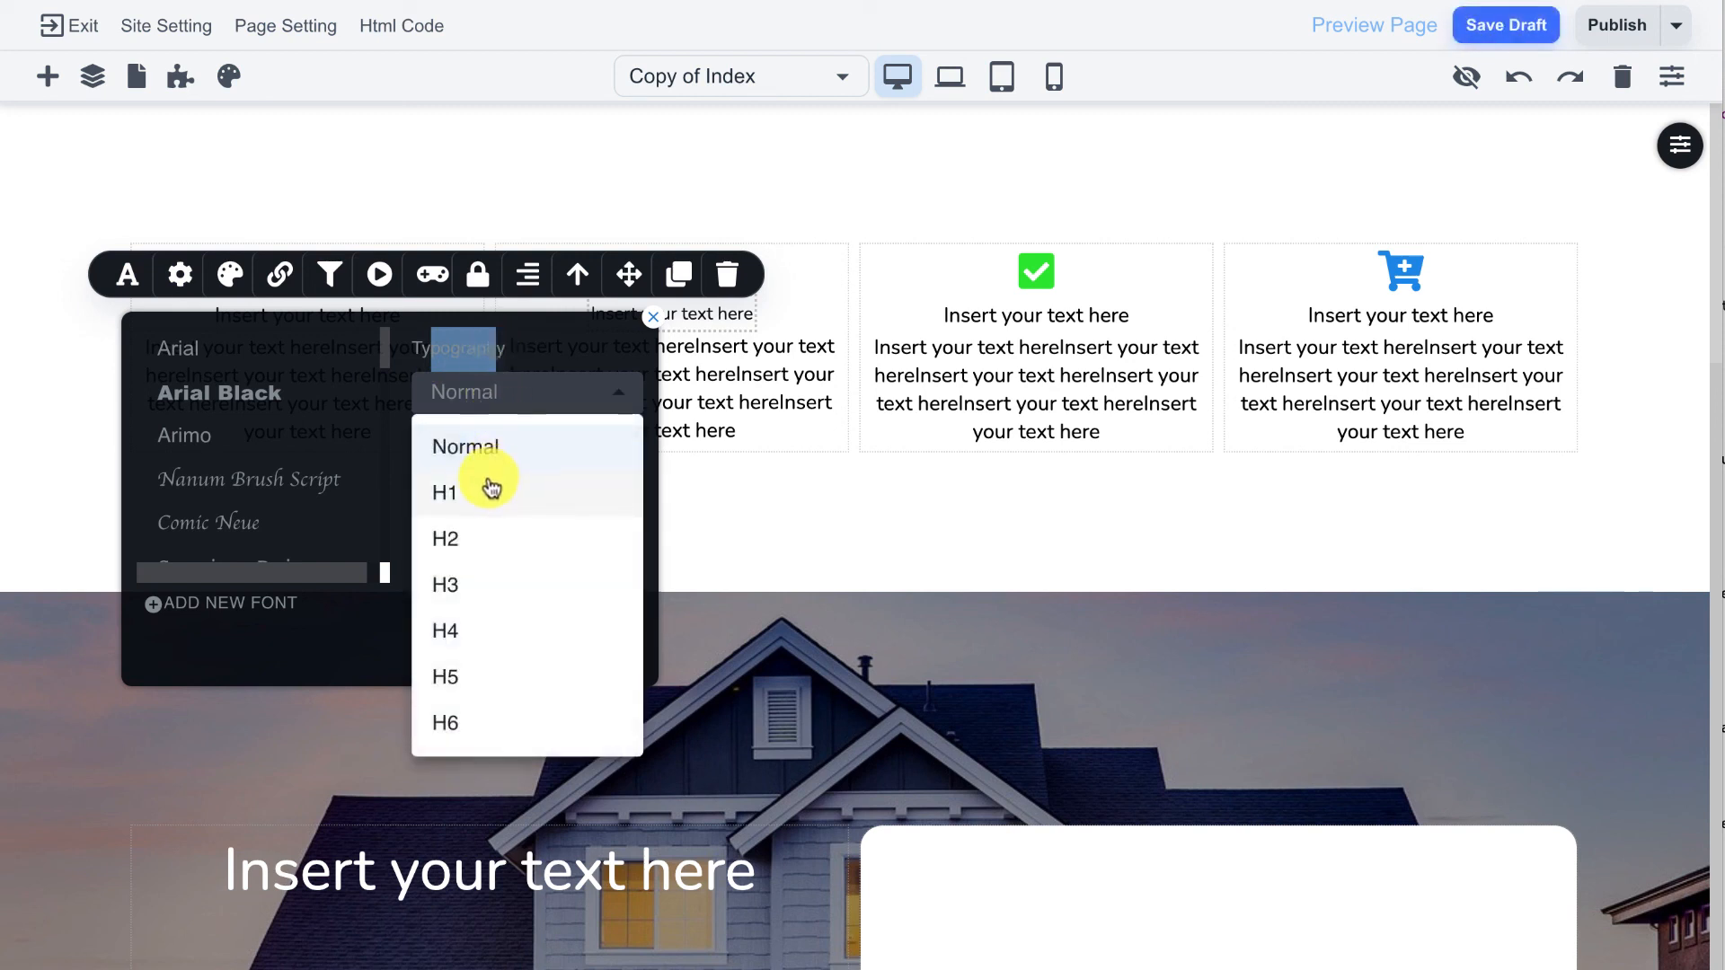
pyautogui.click(489, 509)
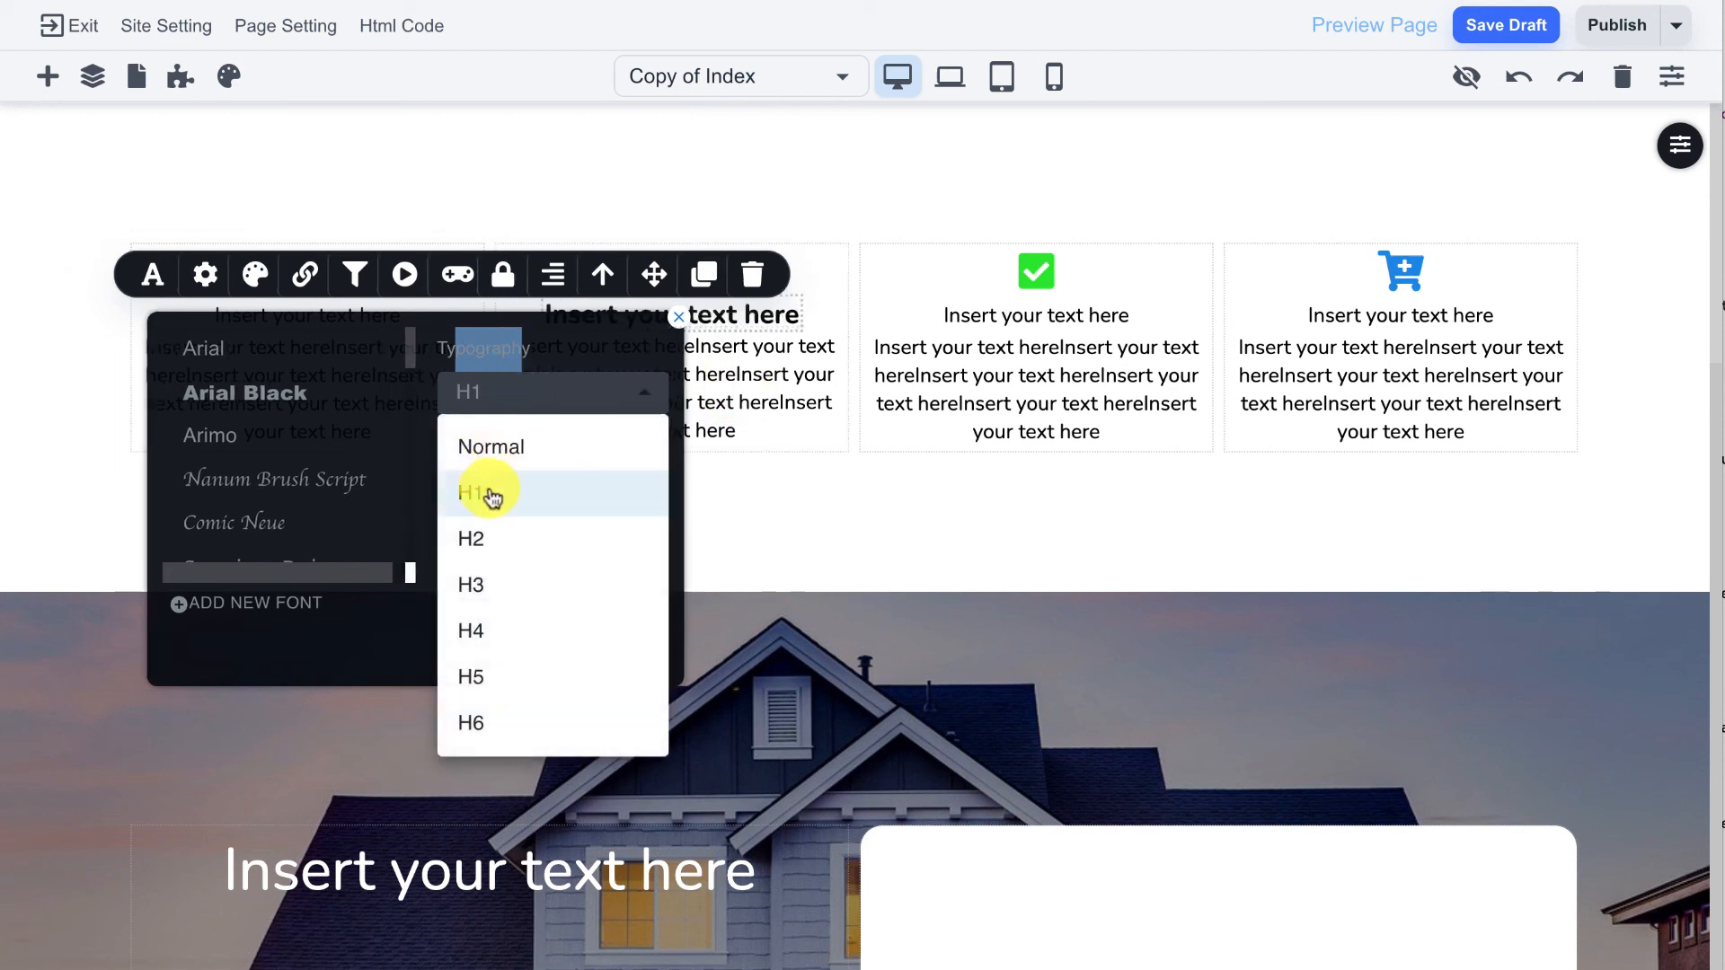
pyautogui.click(471, 719)
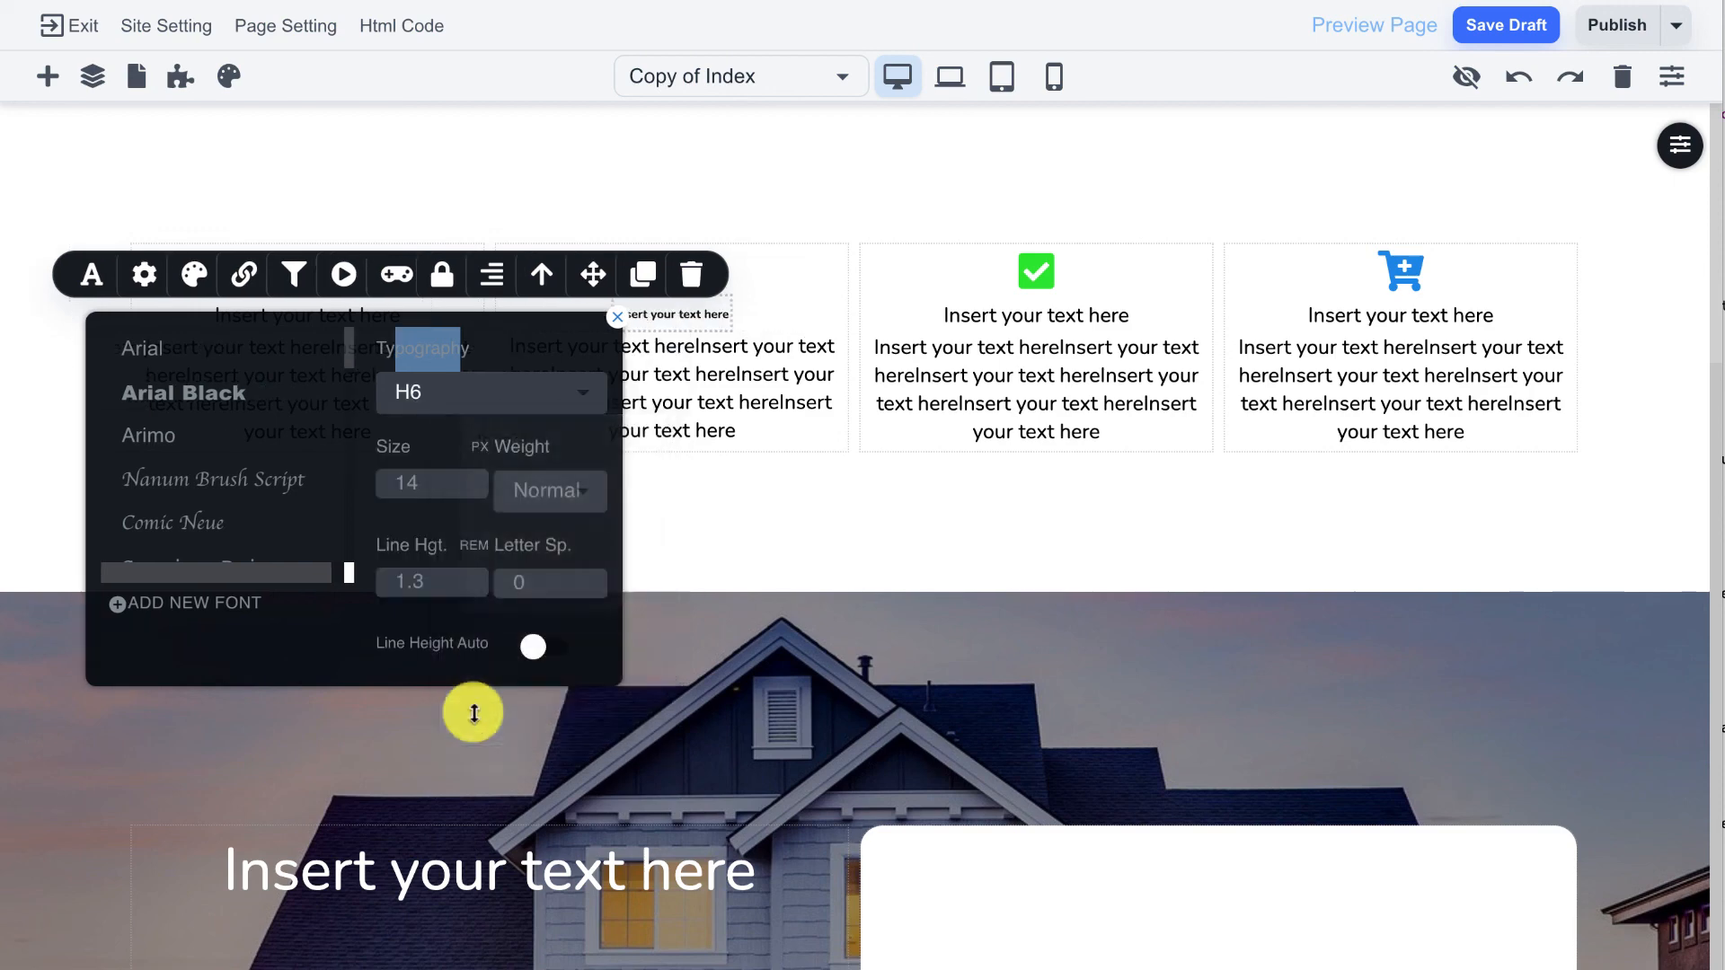
# Step: Close the text typography settings and review the site's global colour palette and font styles
pyautogui.click(744, 404)
pyautogui.click(954, 348)
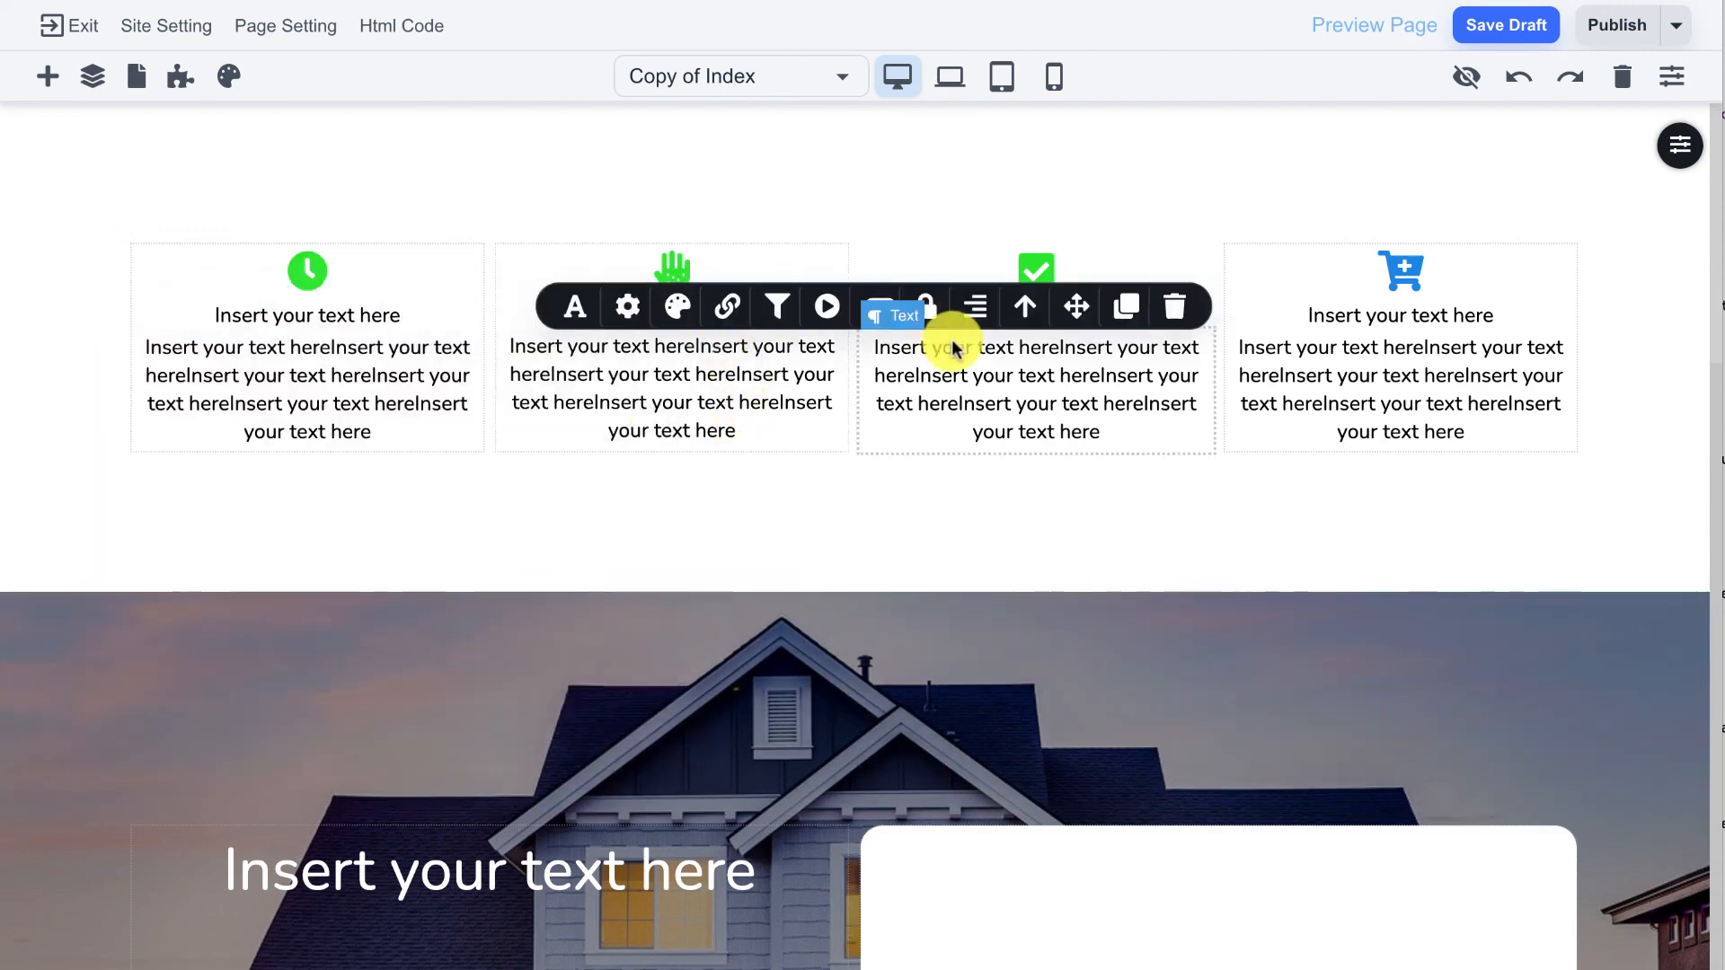
pyautogui.click(740, 278)
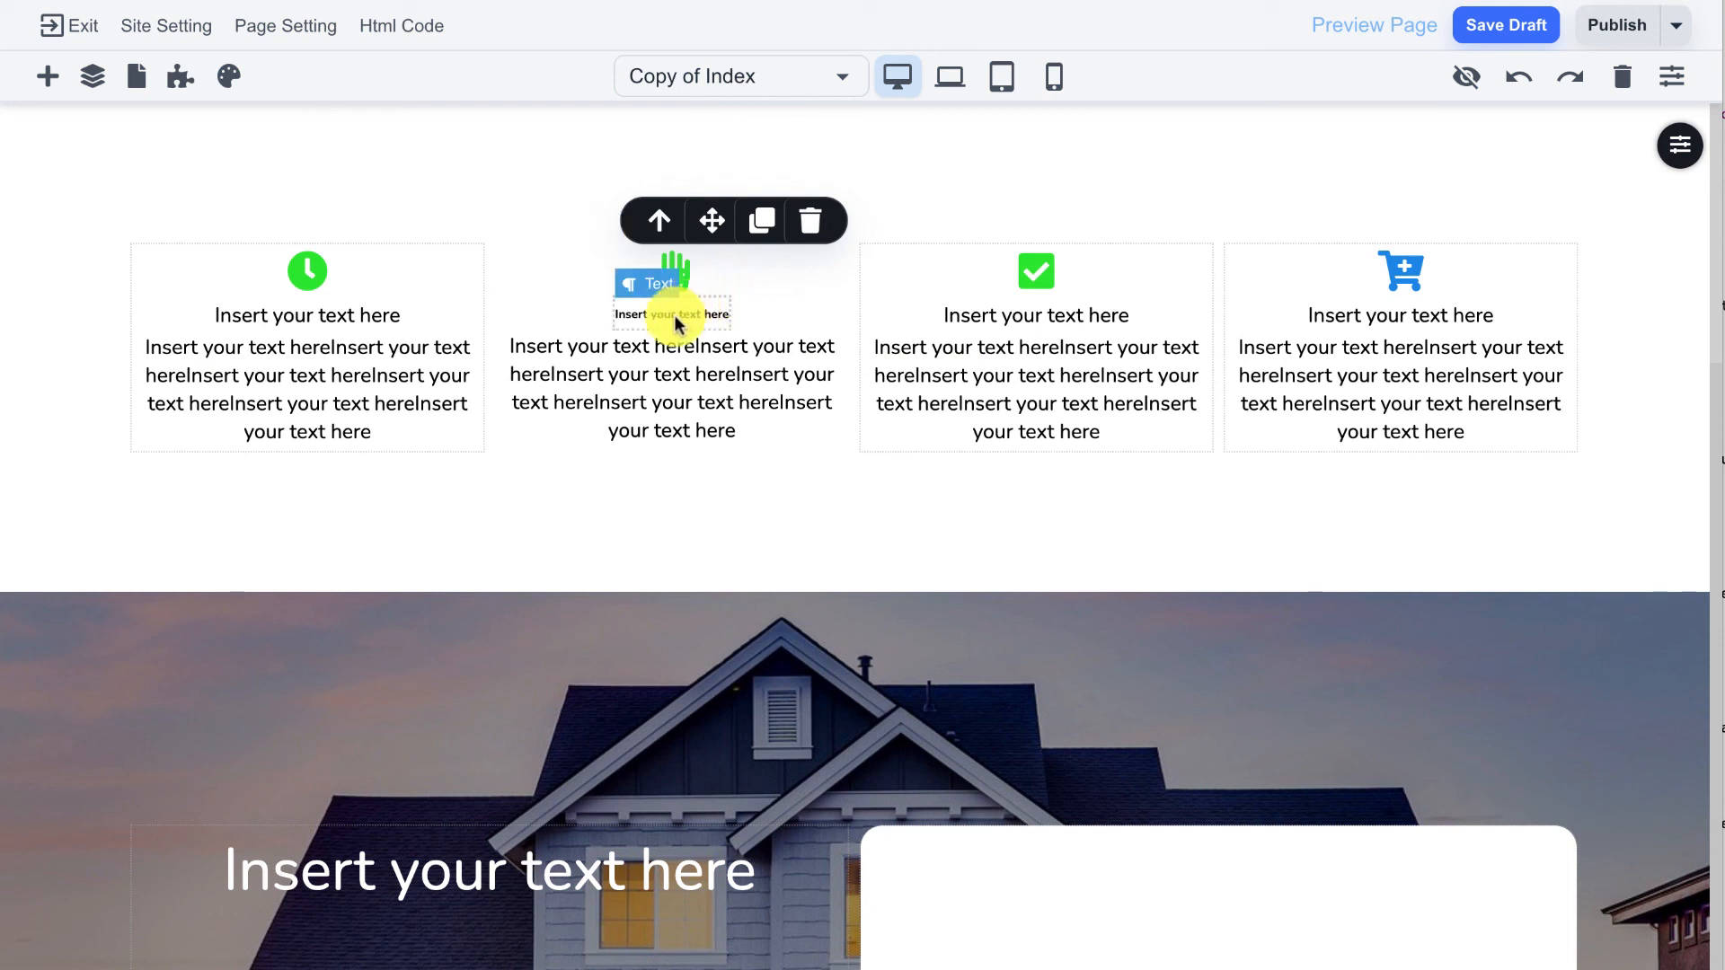
pyautogui.click(227, 77)
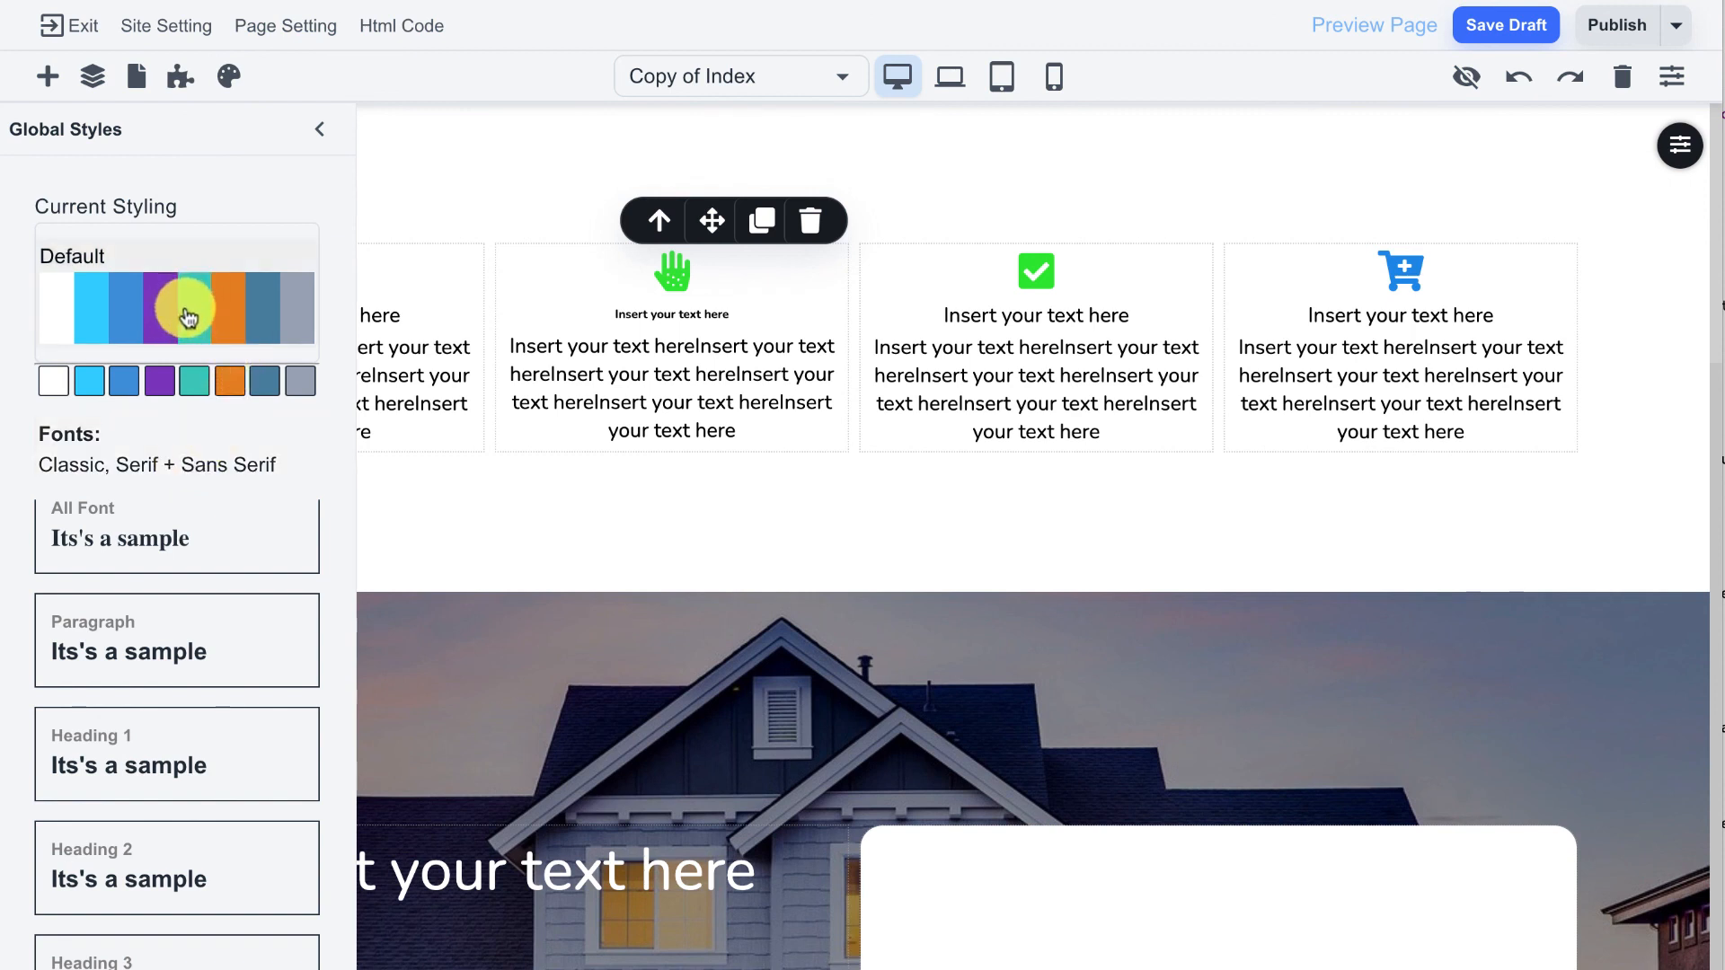
# Step: Recolour the hand icon in the four-column section to the pink 400 shade, #EC407A
pyautogui.click(675, 276)
pyautogui.click(319, 128)
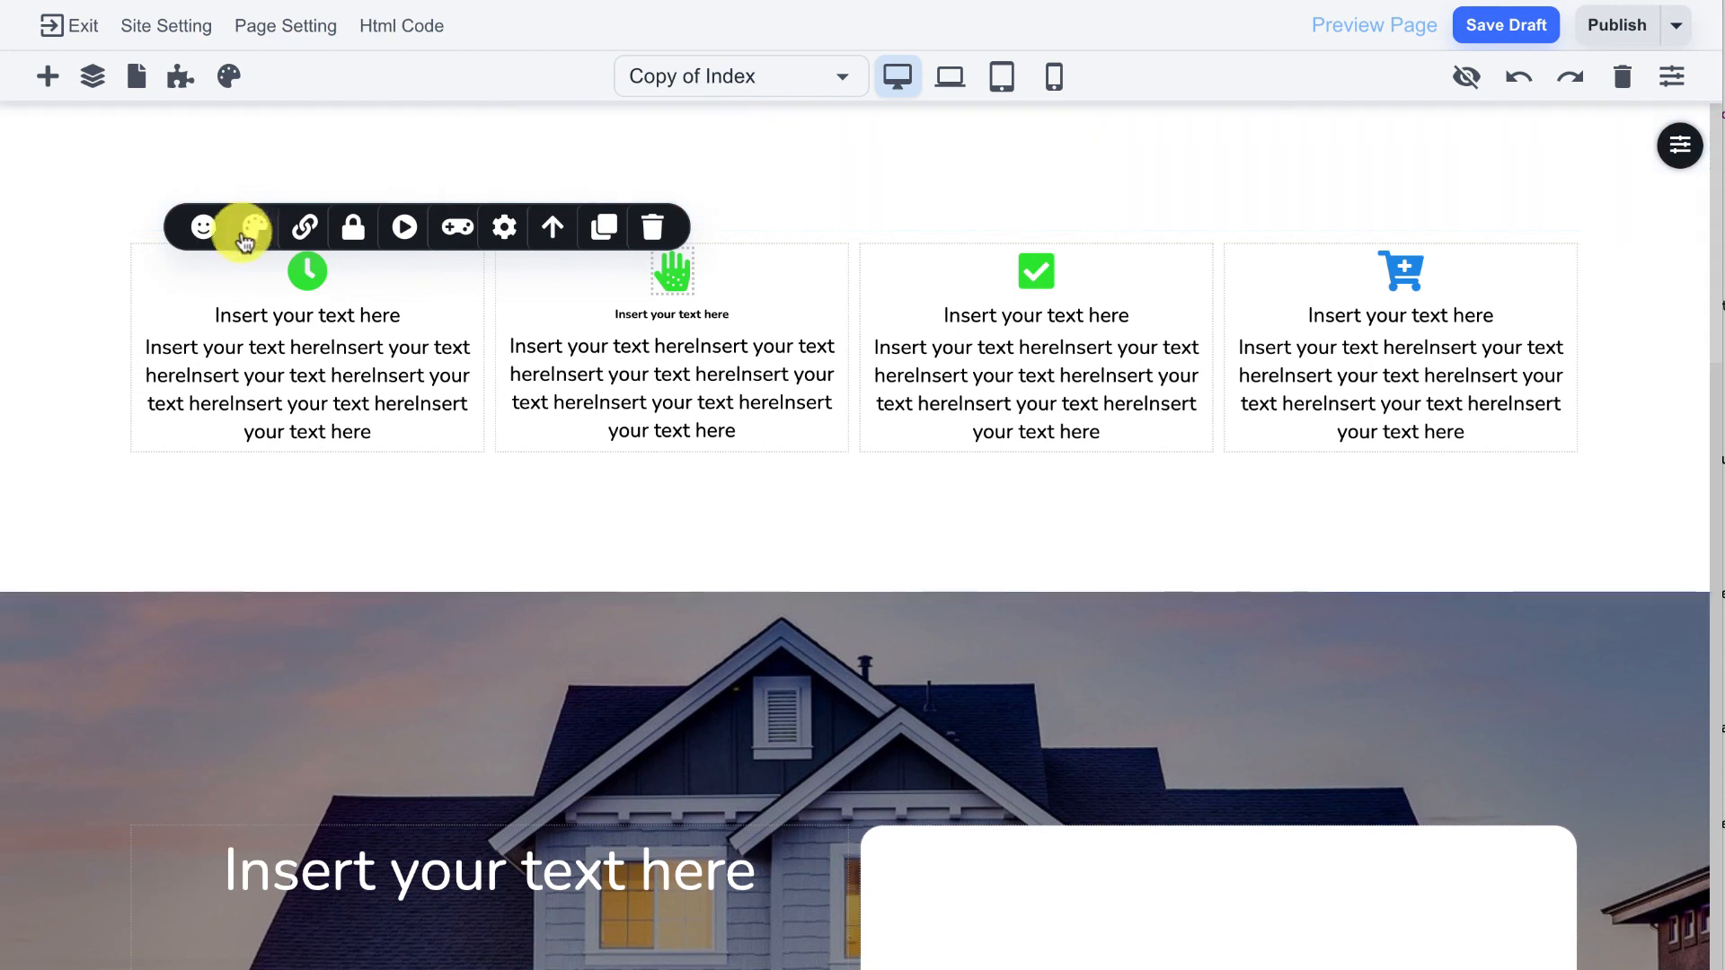
pyautogui.click(251, 232)
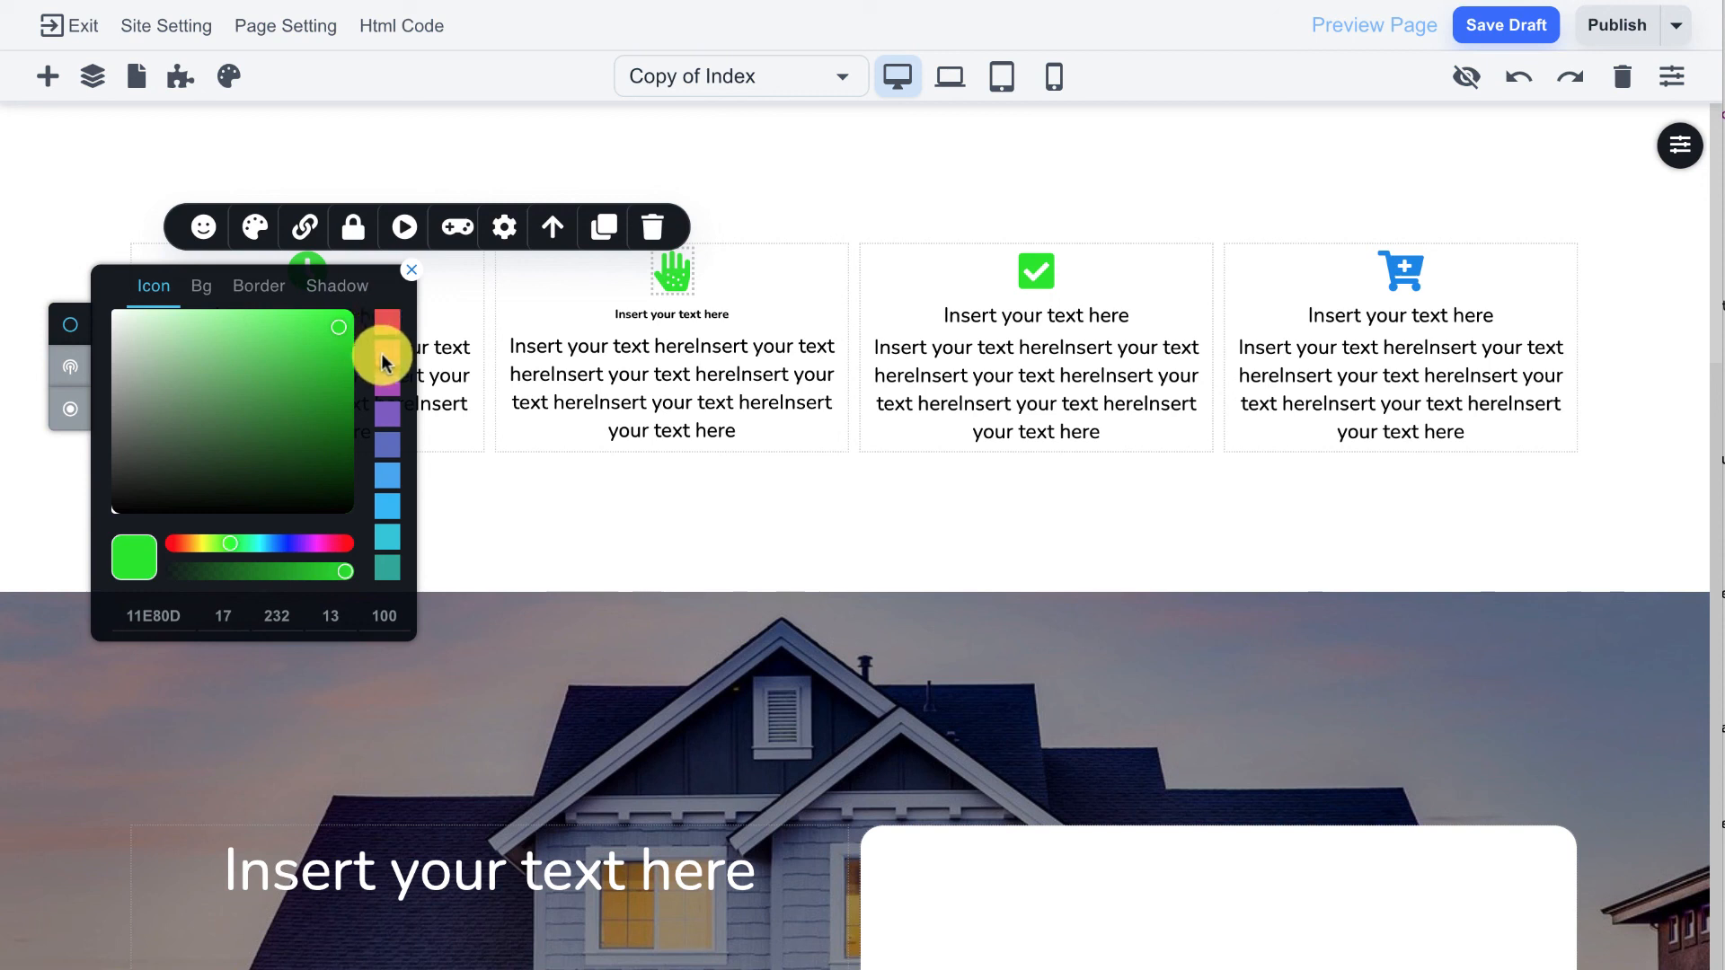
pyautogui.click(382, 363)
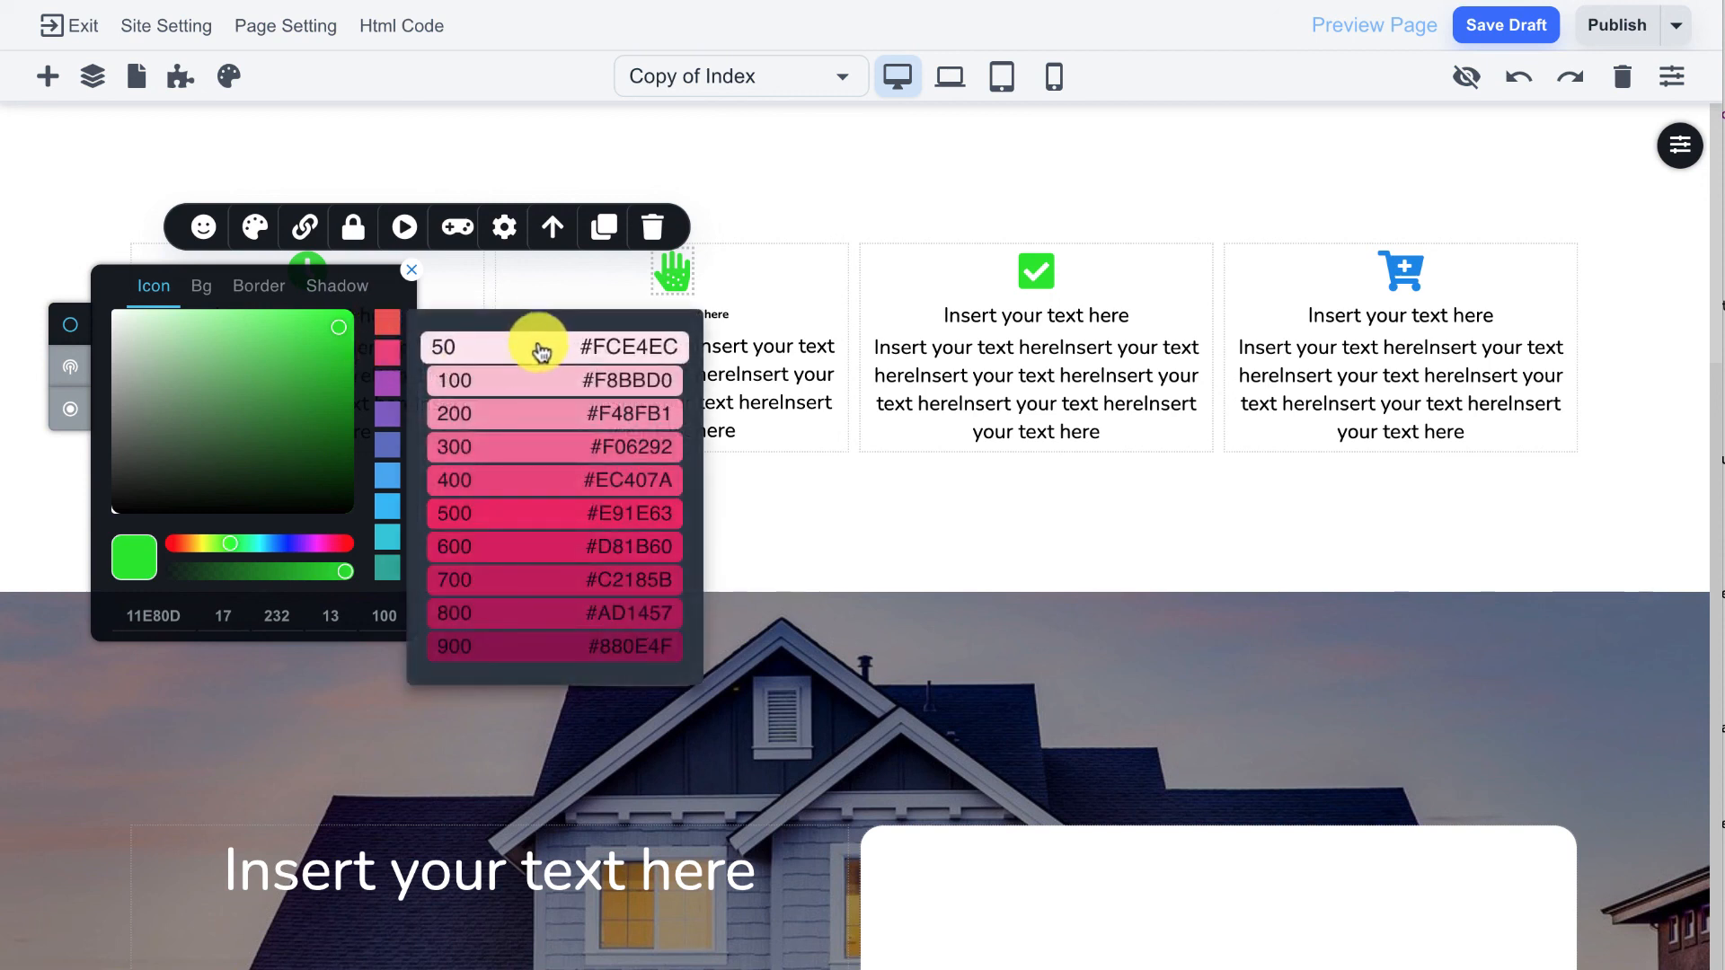
pyautogui.click(555, 492)
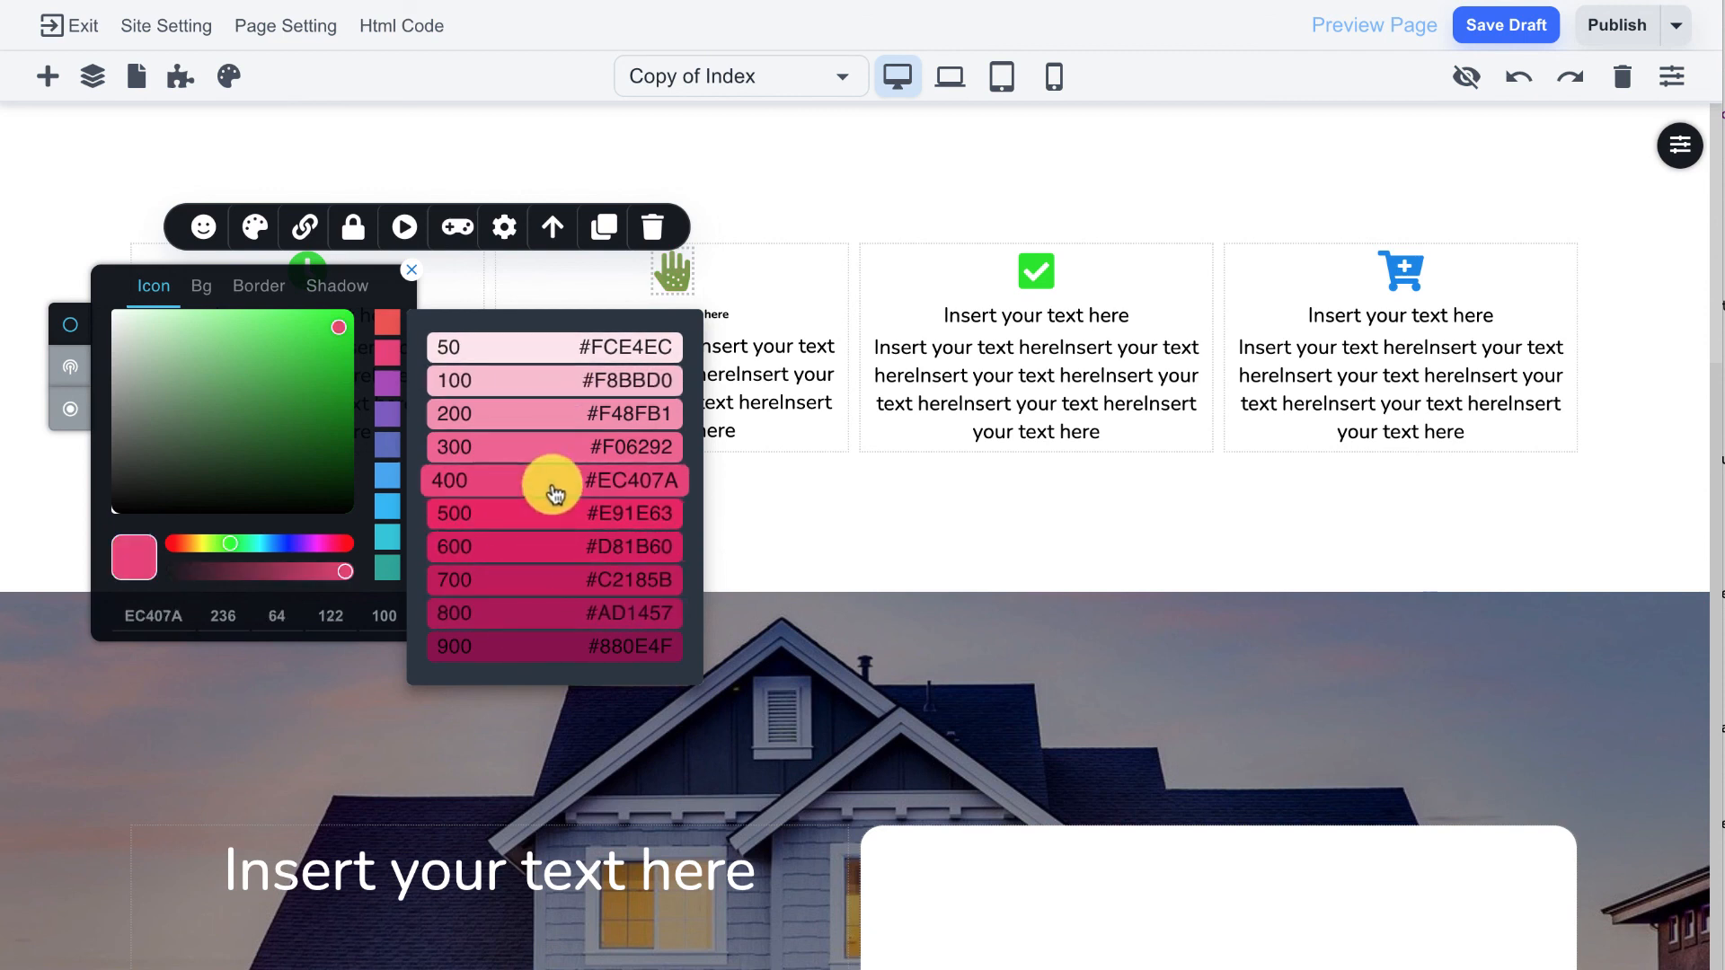
pyautogui.click(756, 368)
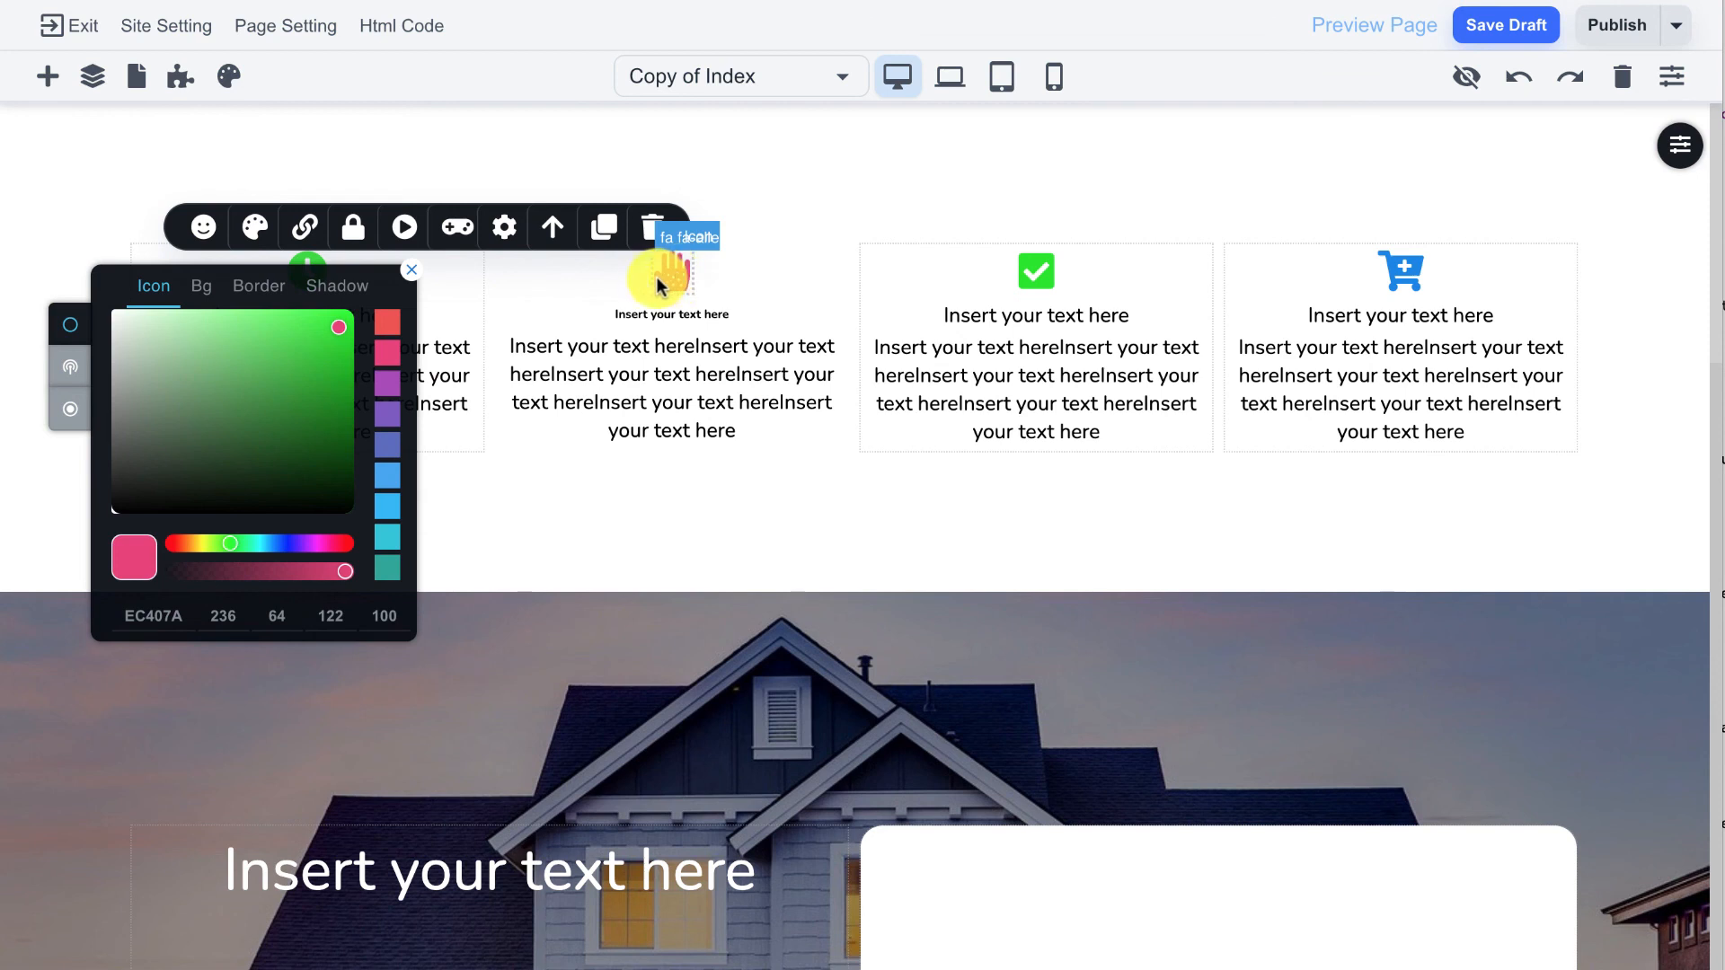
pyautogui.click(410, 277)
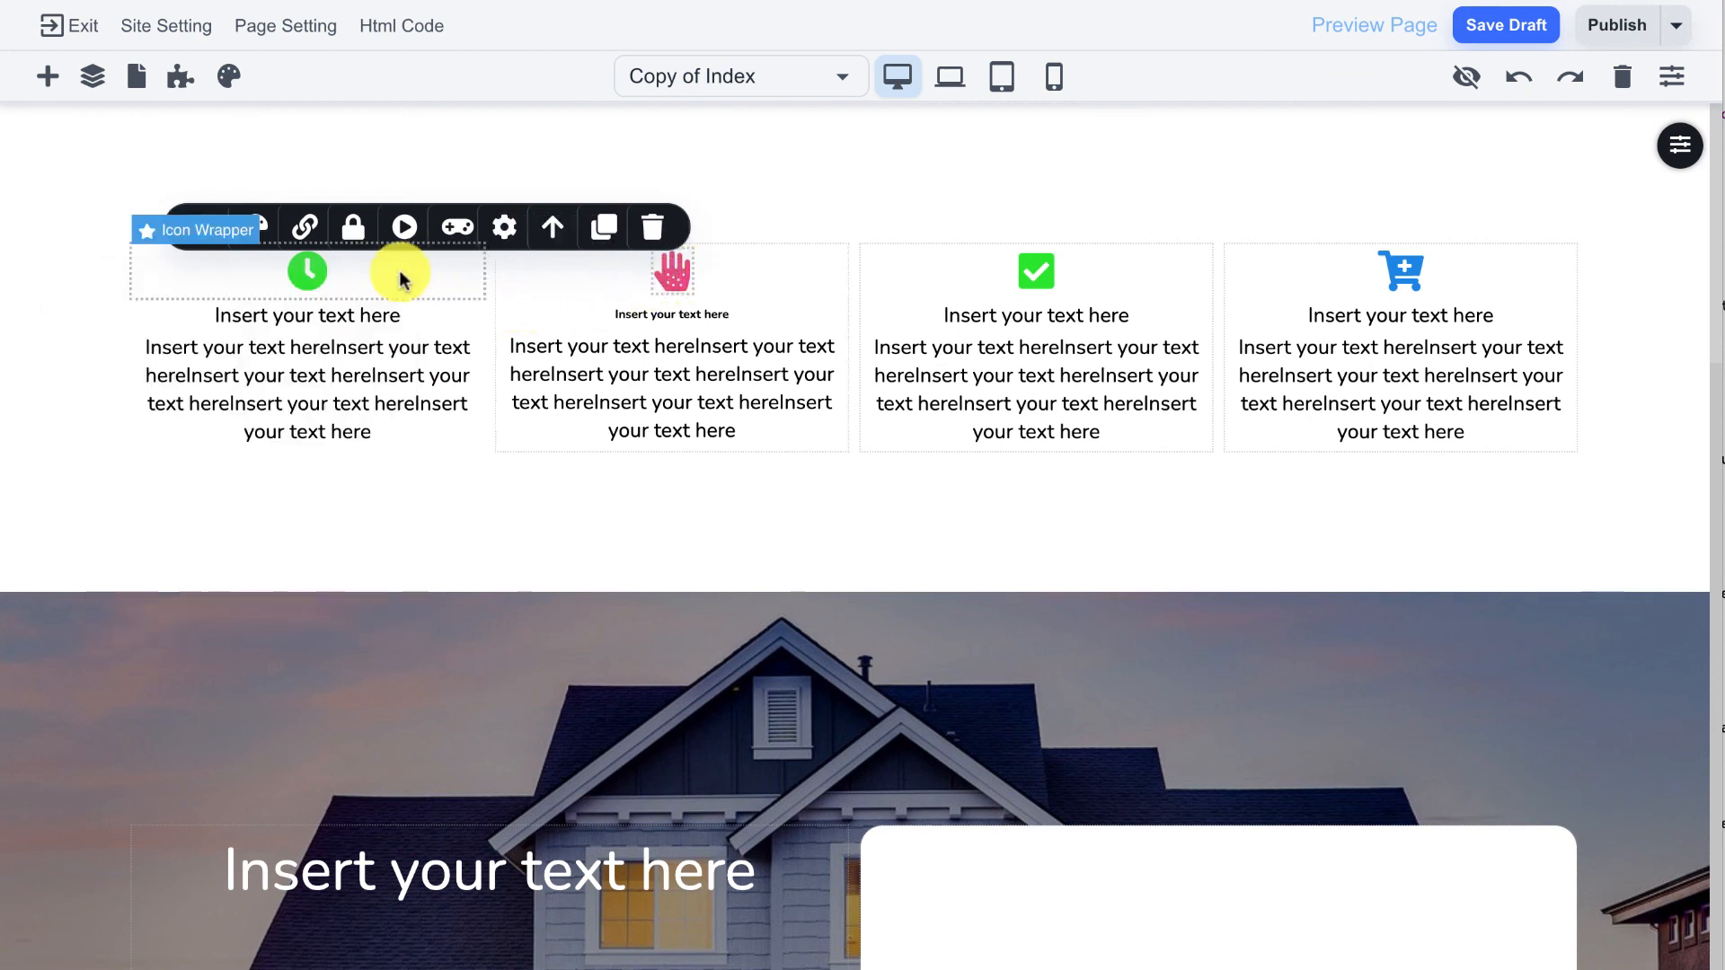
# Step: Check the site's applications list and look over the icon and house photo sections
pyautogui.click(183, 83)
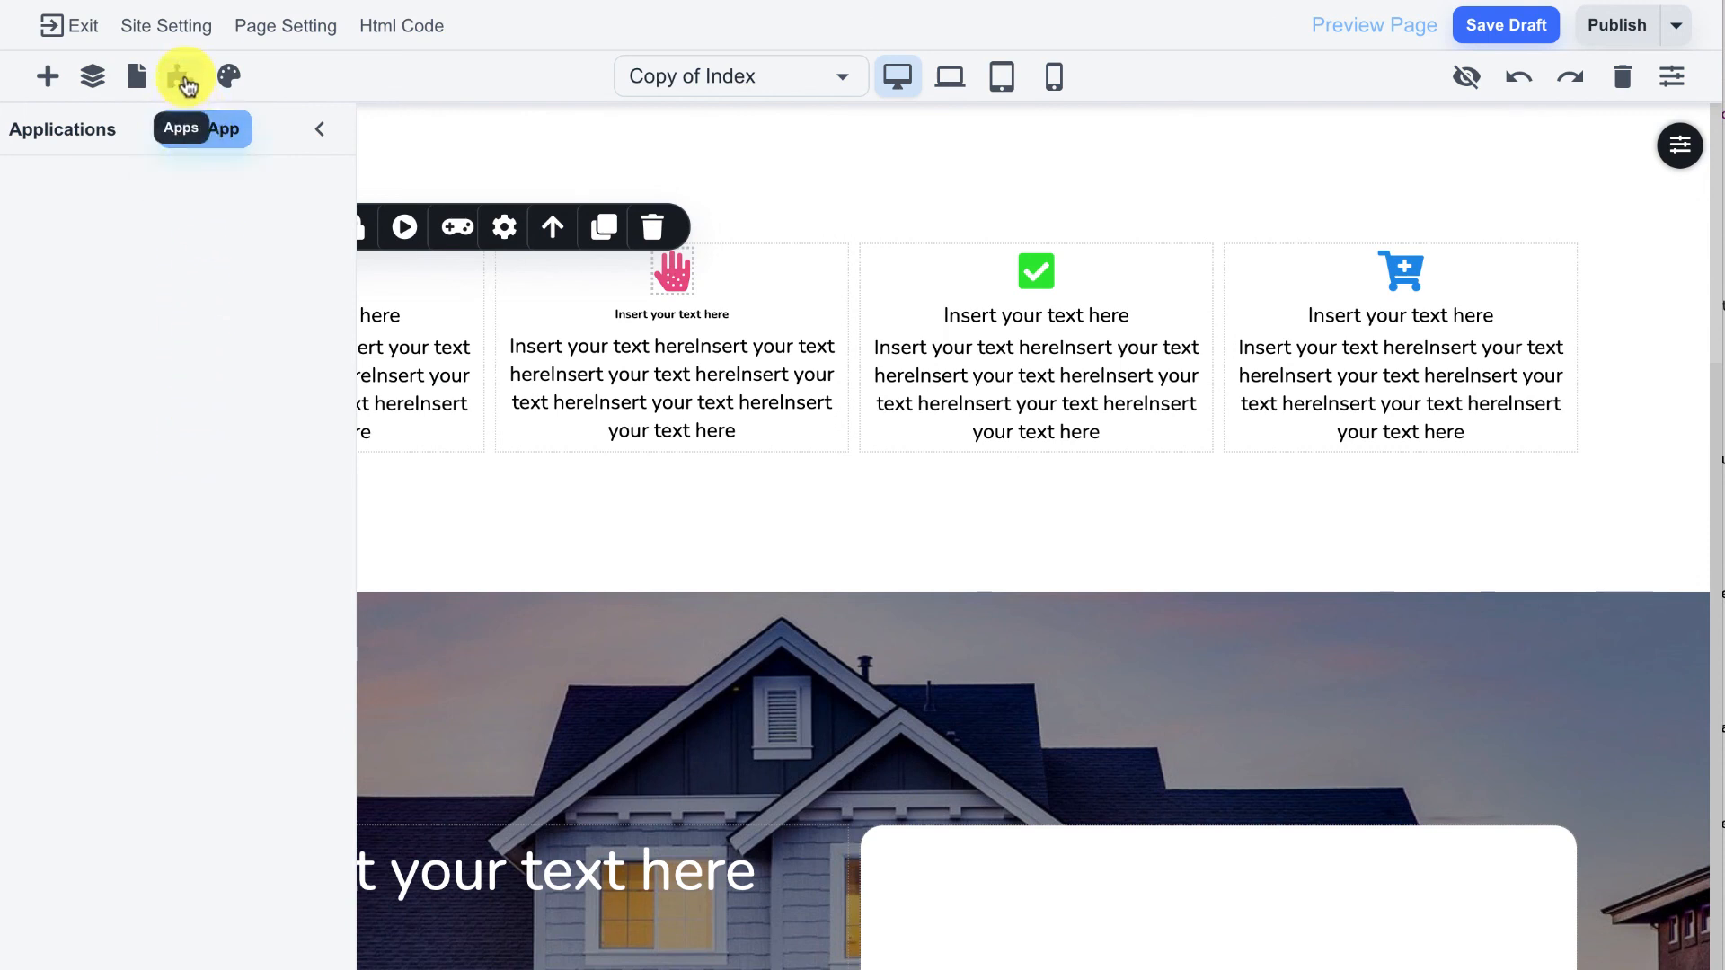
pyautogui.click(313, 119)
pyautogui.scroll(-1, 778, 449)
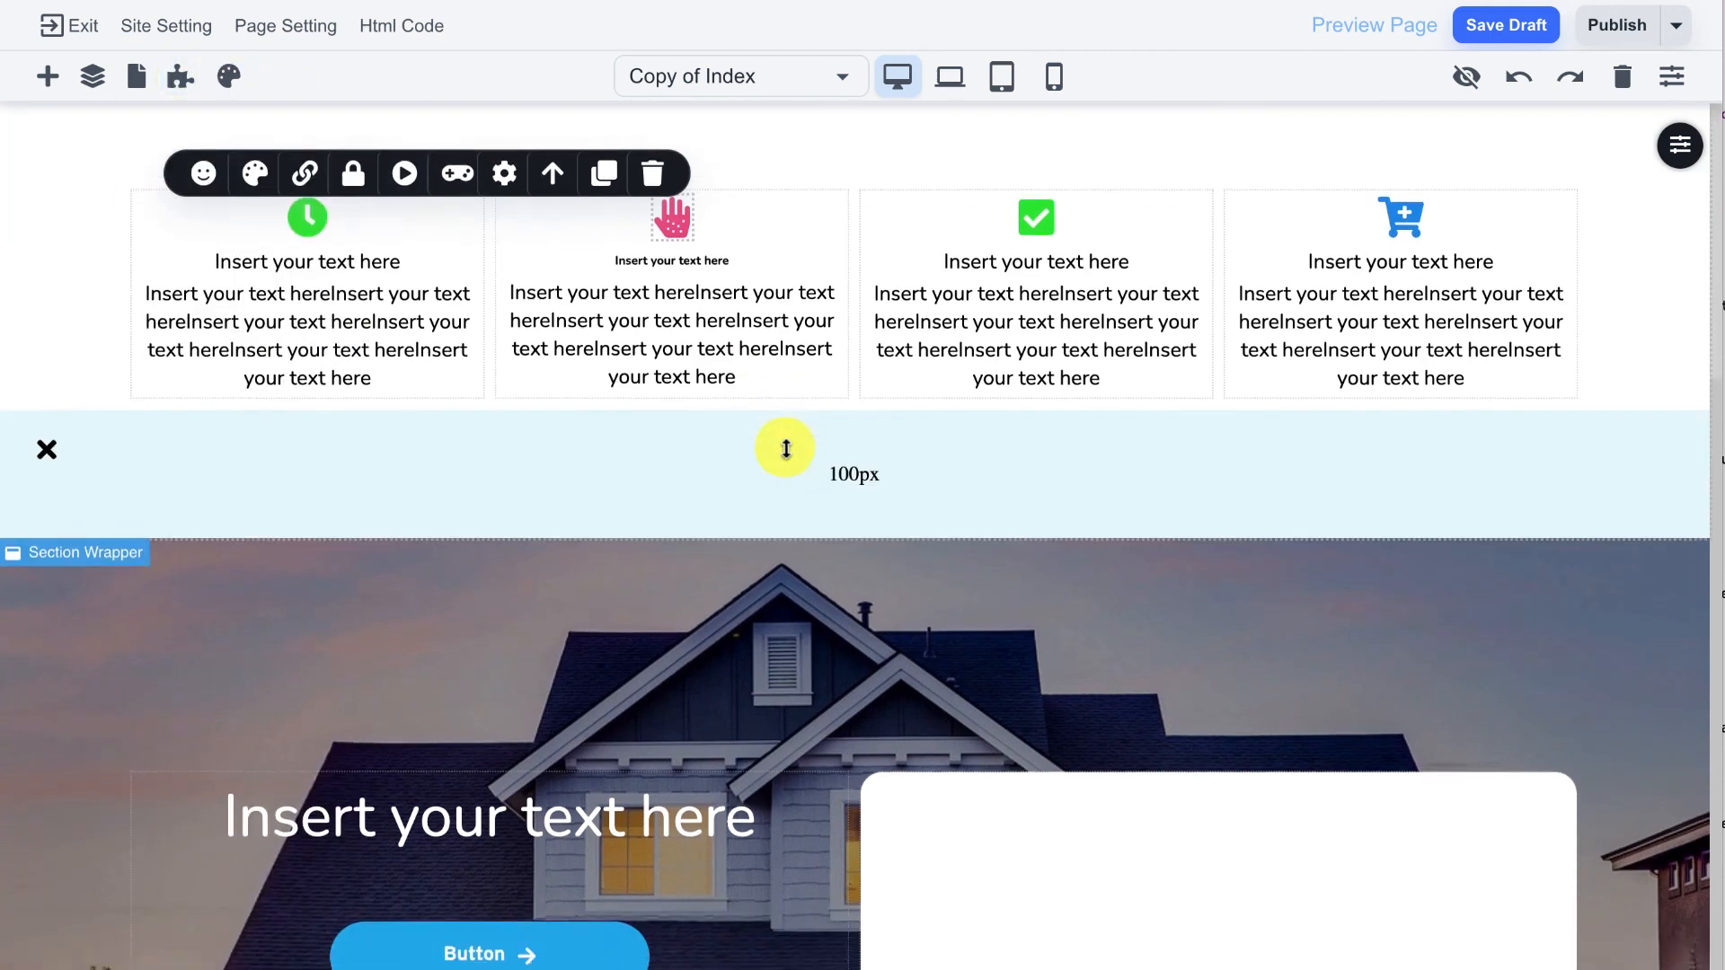
pyautogui.scroll(-2, 786, 449)
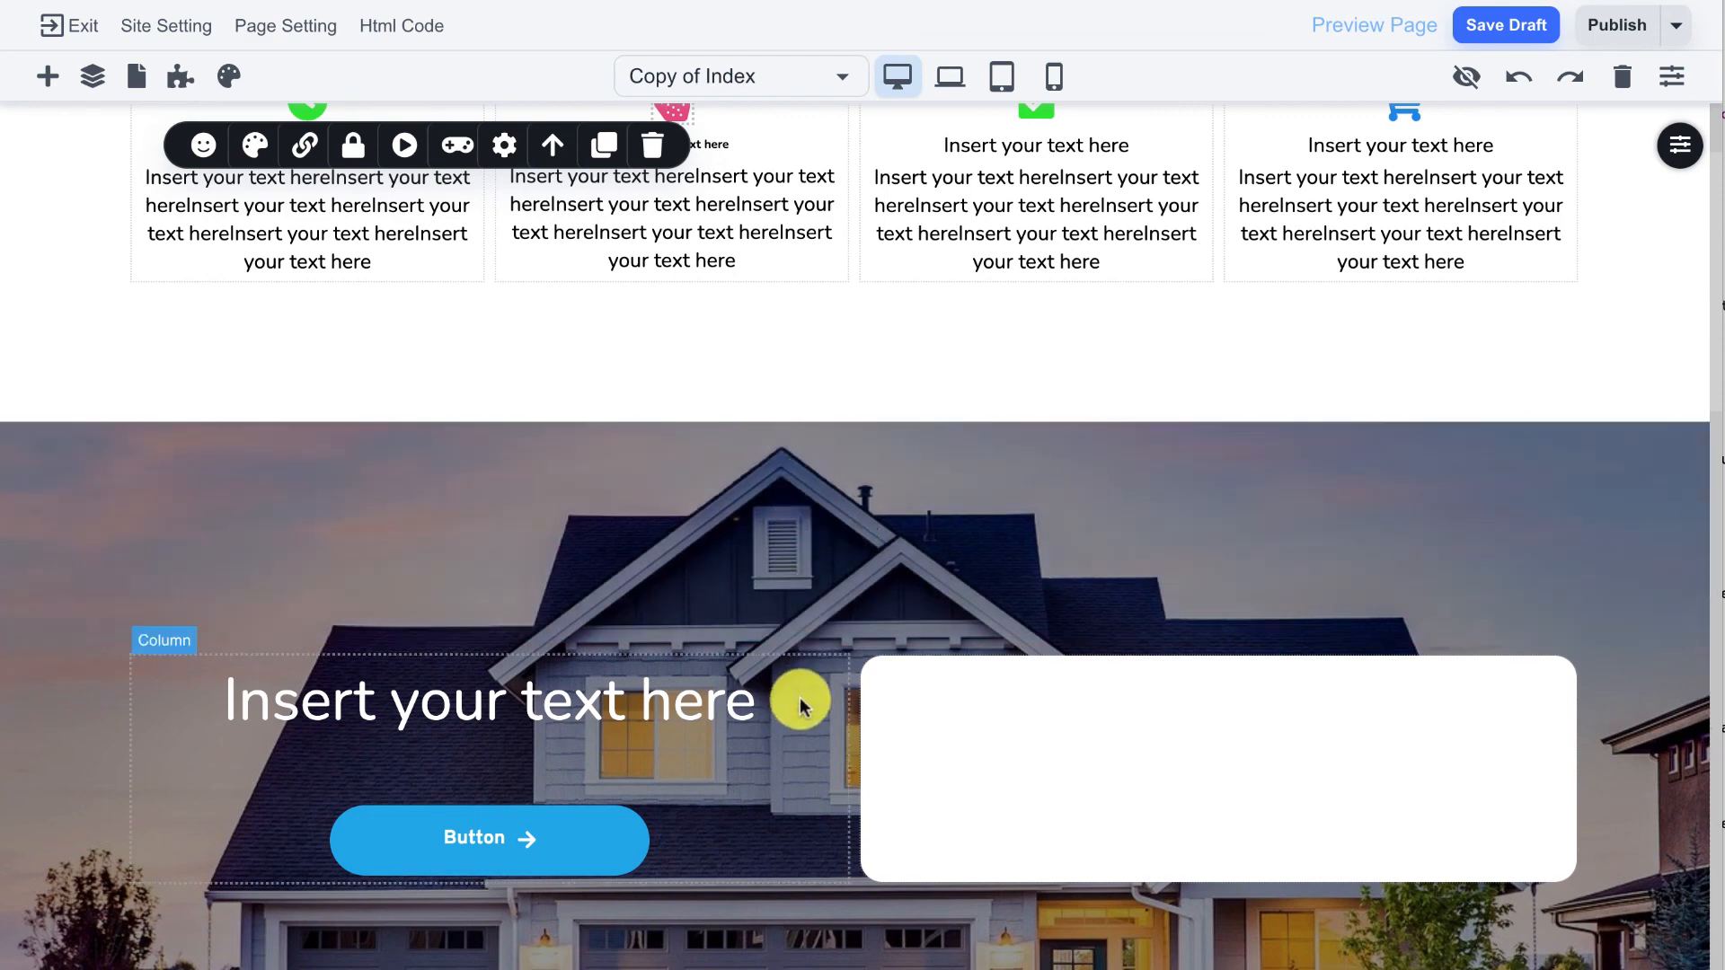
pyautogui.scroll(3, 814, 611)
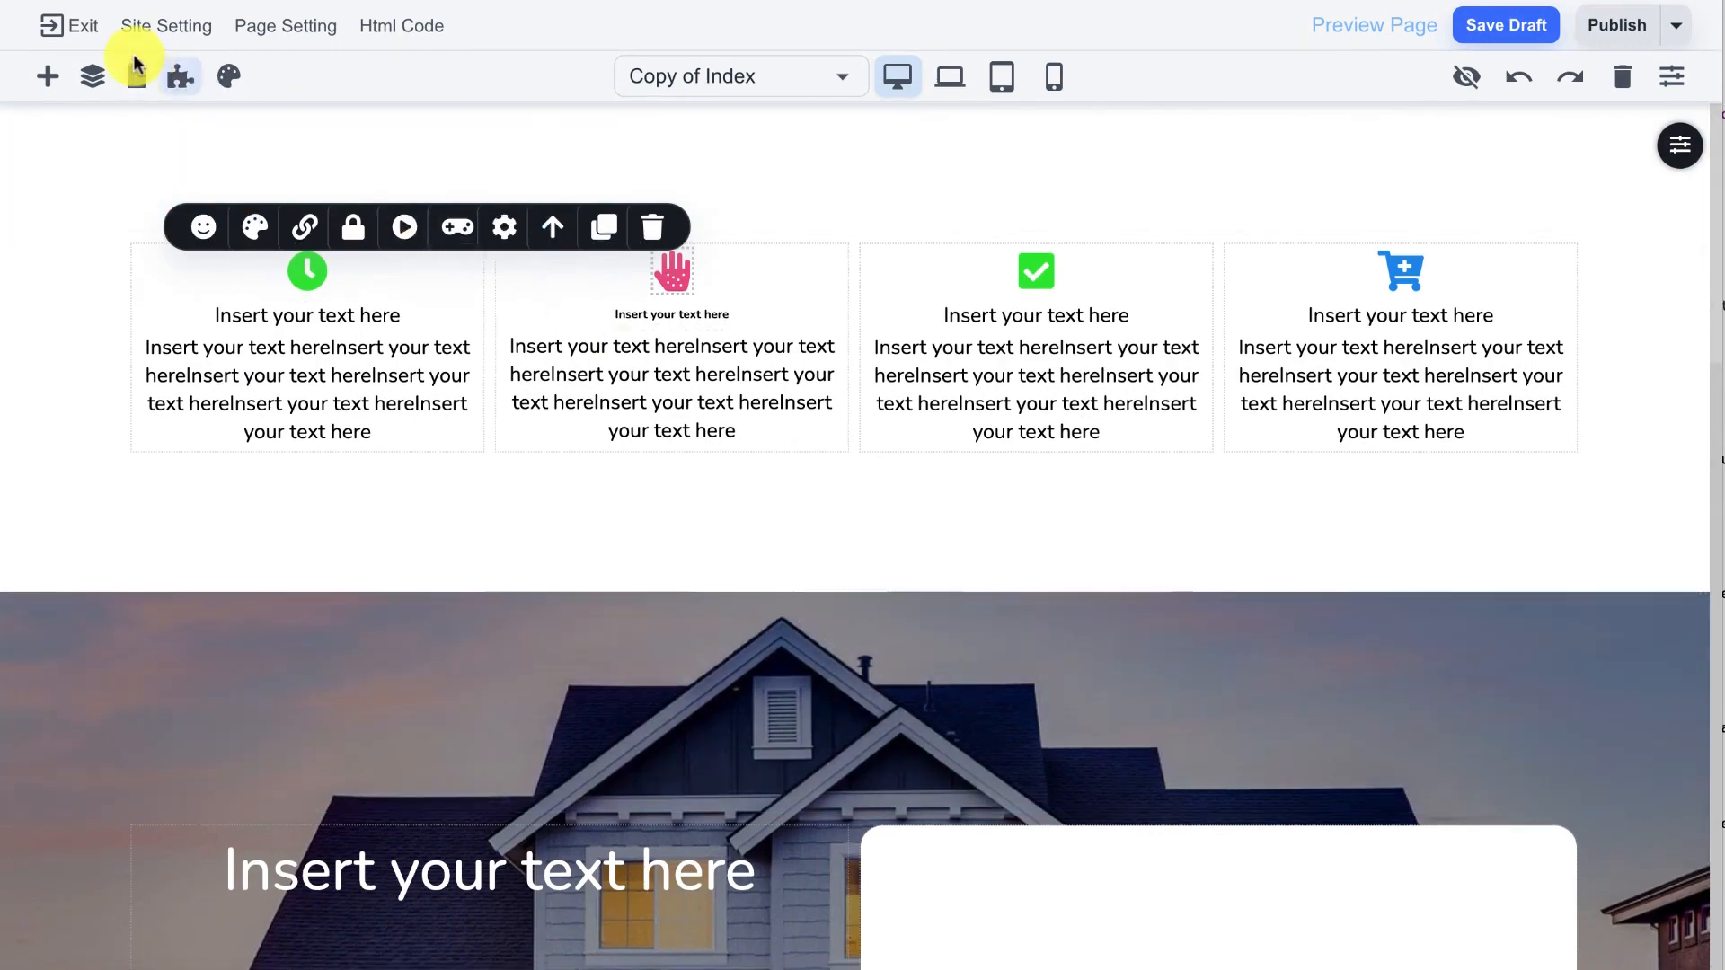
# Step: Exit the page editor
pyautogui.click(68, 27)
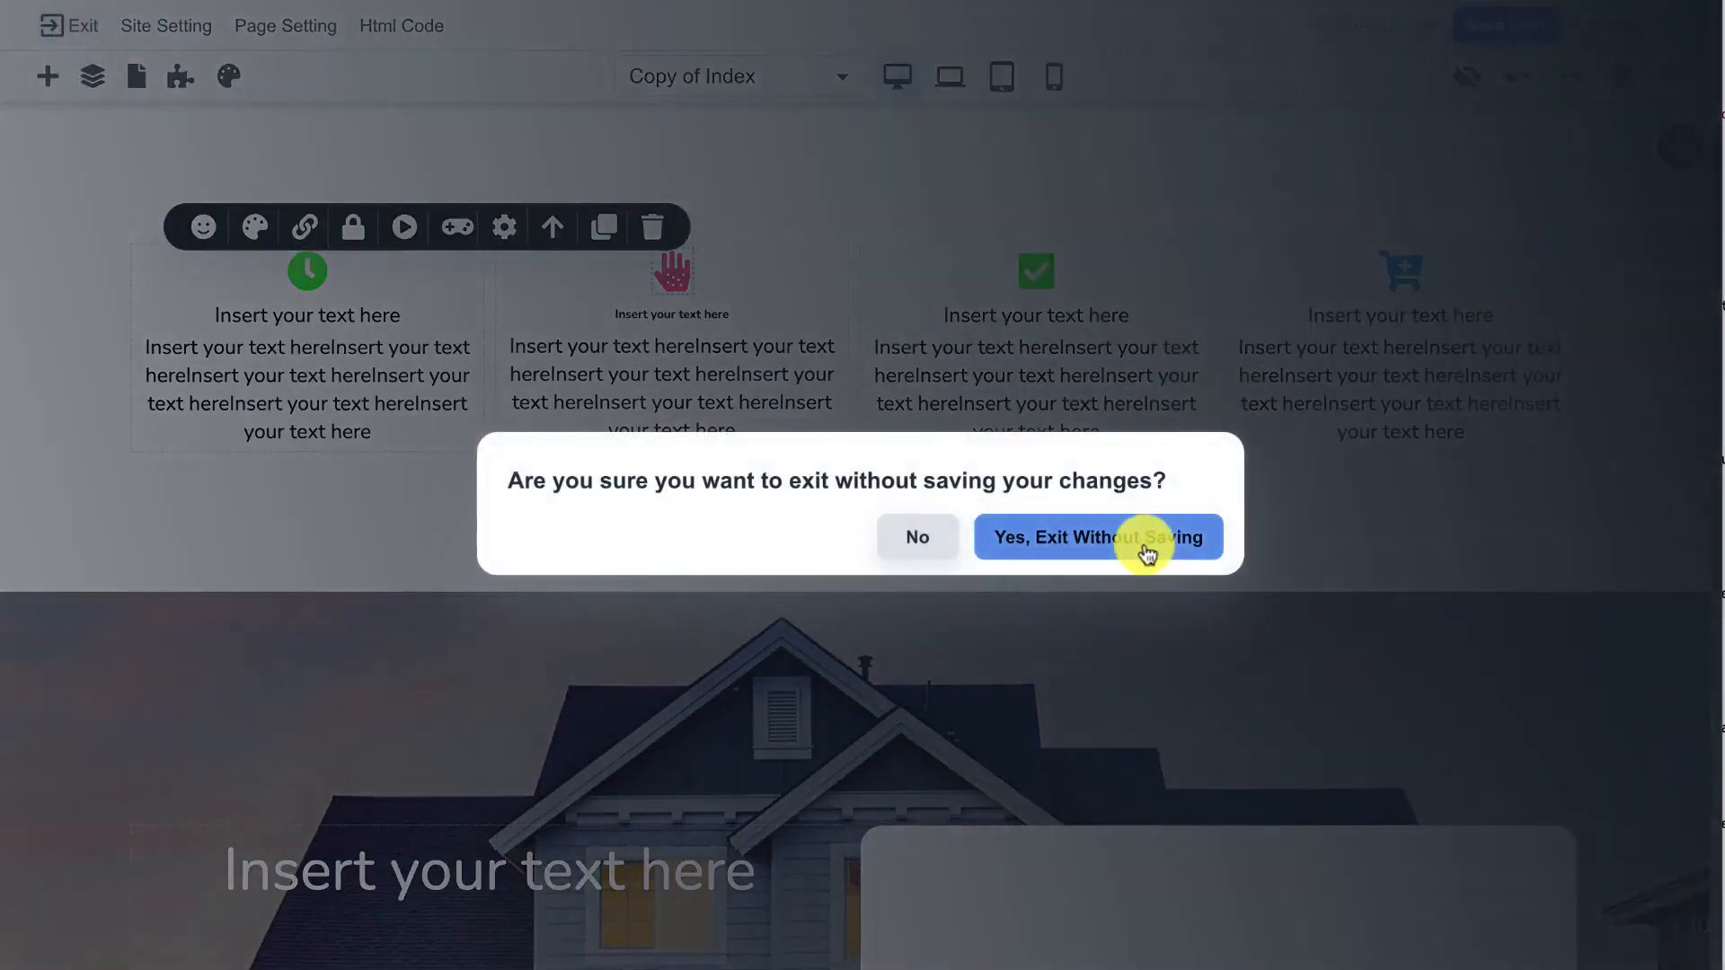